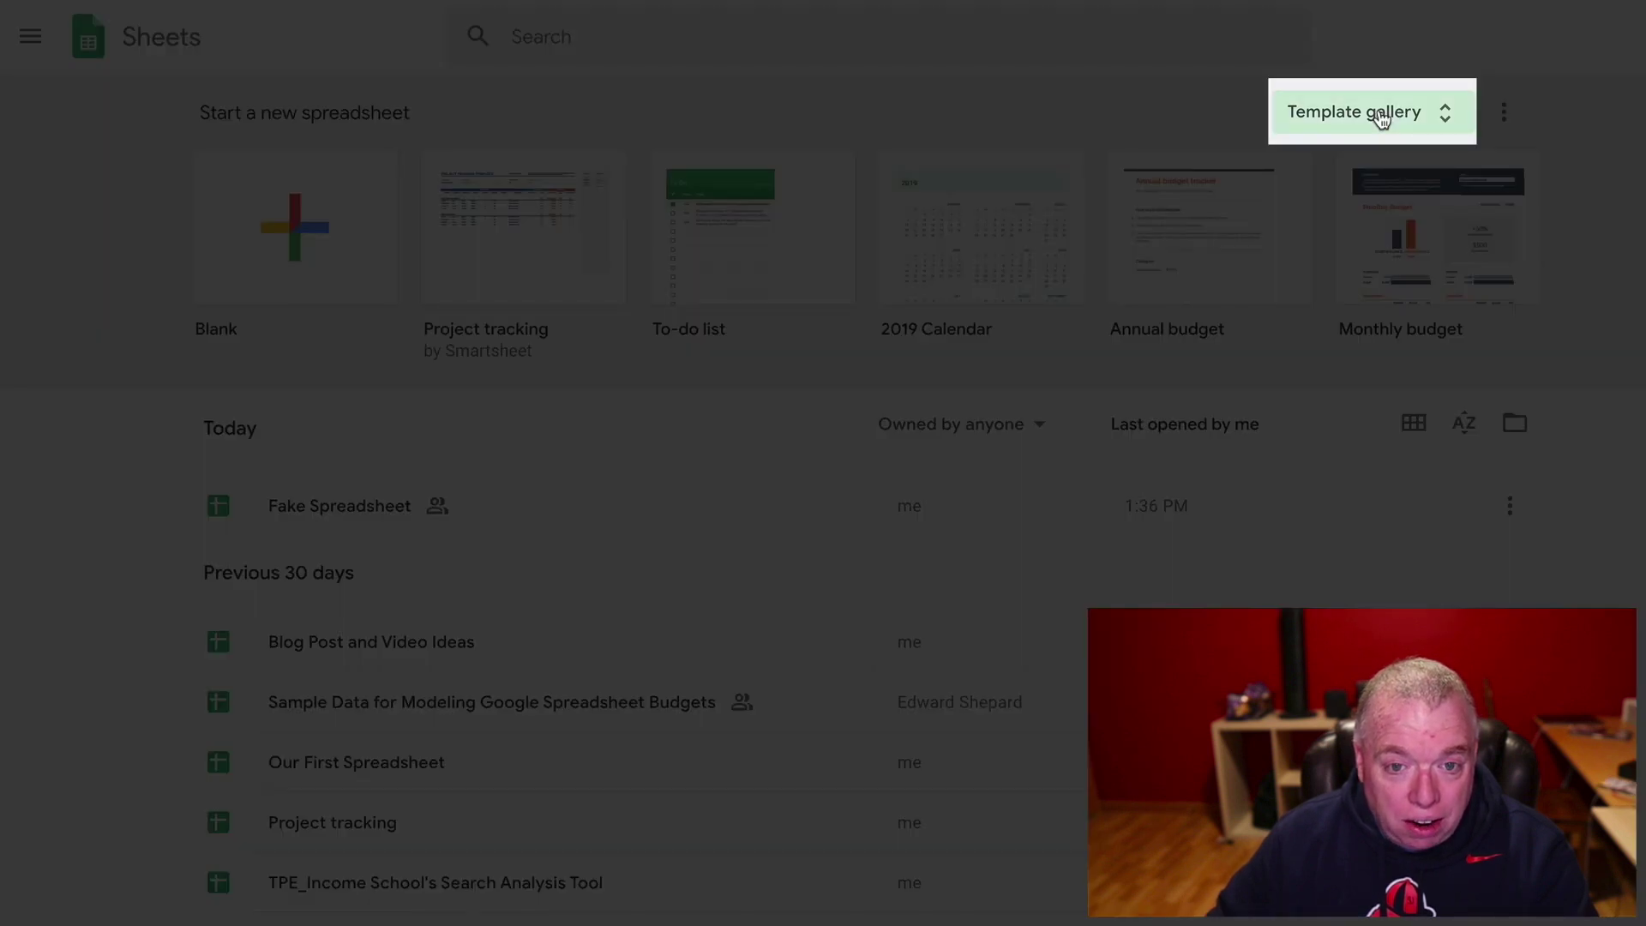
Browse the template gallery's personal, work and project management templates, and return to the Sheets home page.
{"action": "left_click", "coordinate": [1381, 114]}
{"action": "scroll", "coordinate": [1164, 408], "scroll_direction": "down", "scroll_amount": 12}
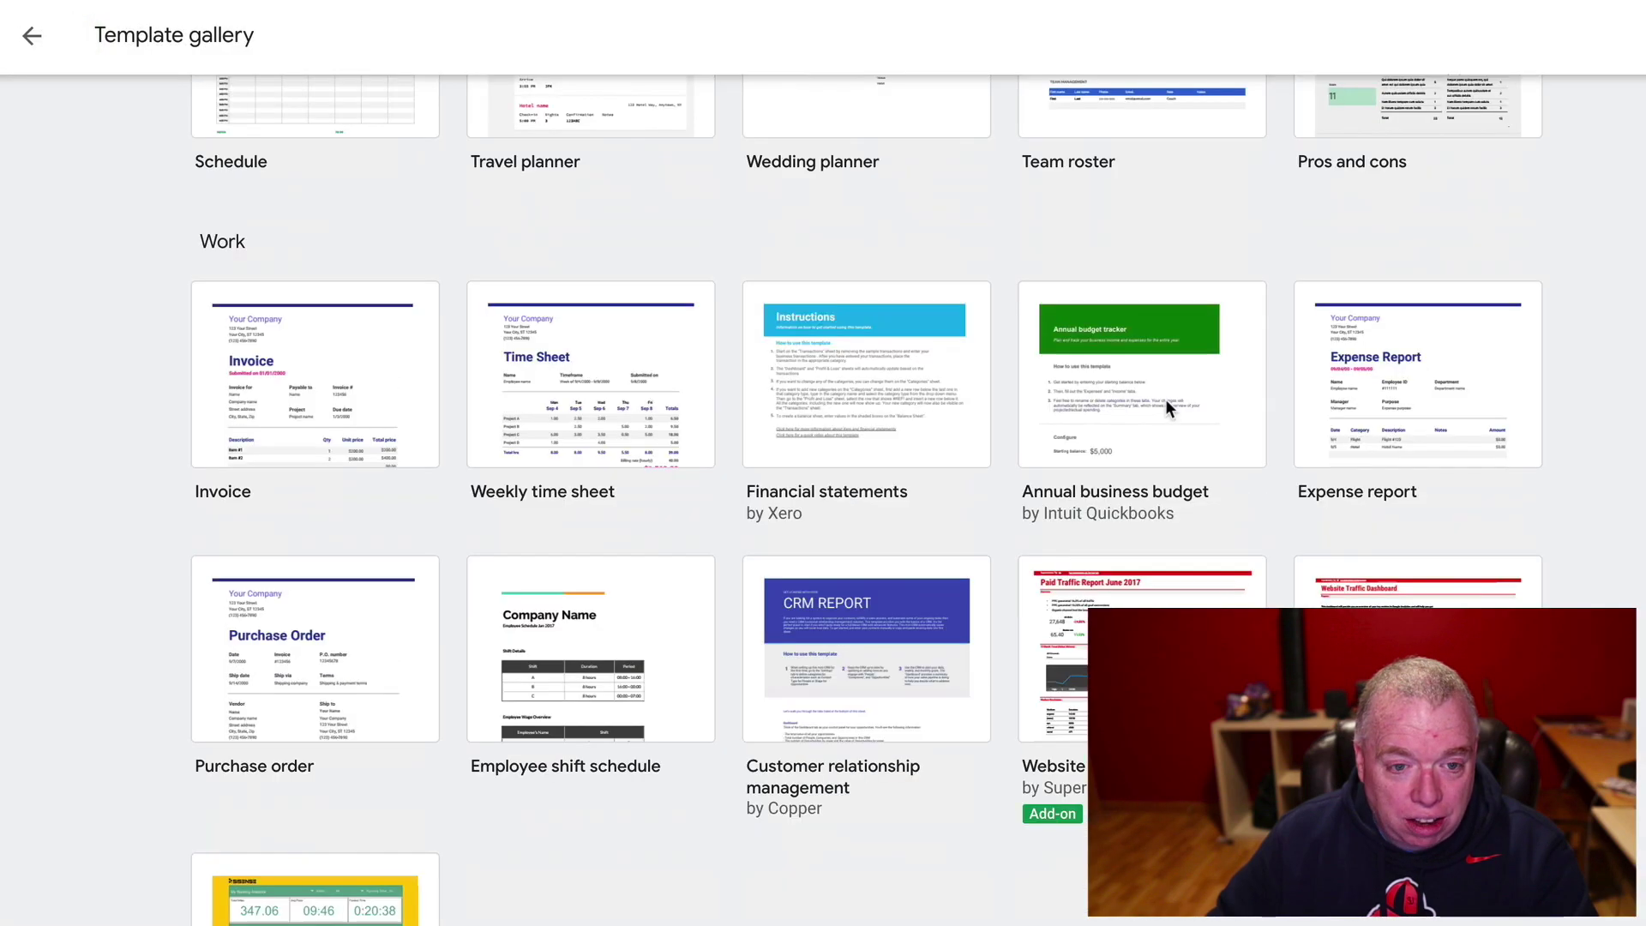
{"action": "scroll", "coordinate": [1166, 420], "scroll_direction": "up", "scroll_amount": 10}
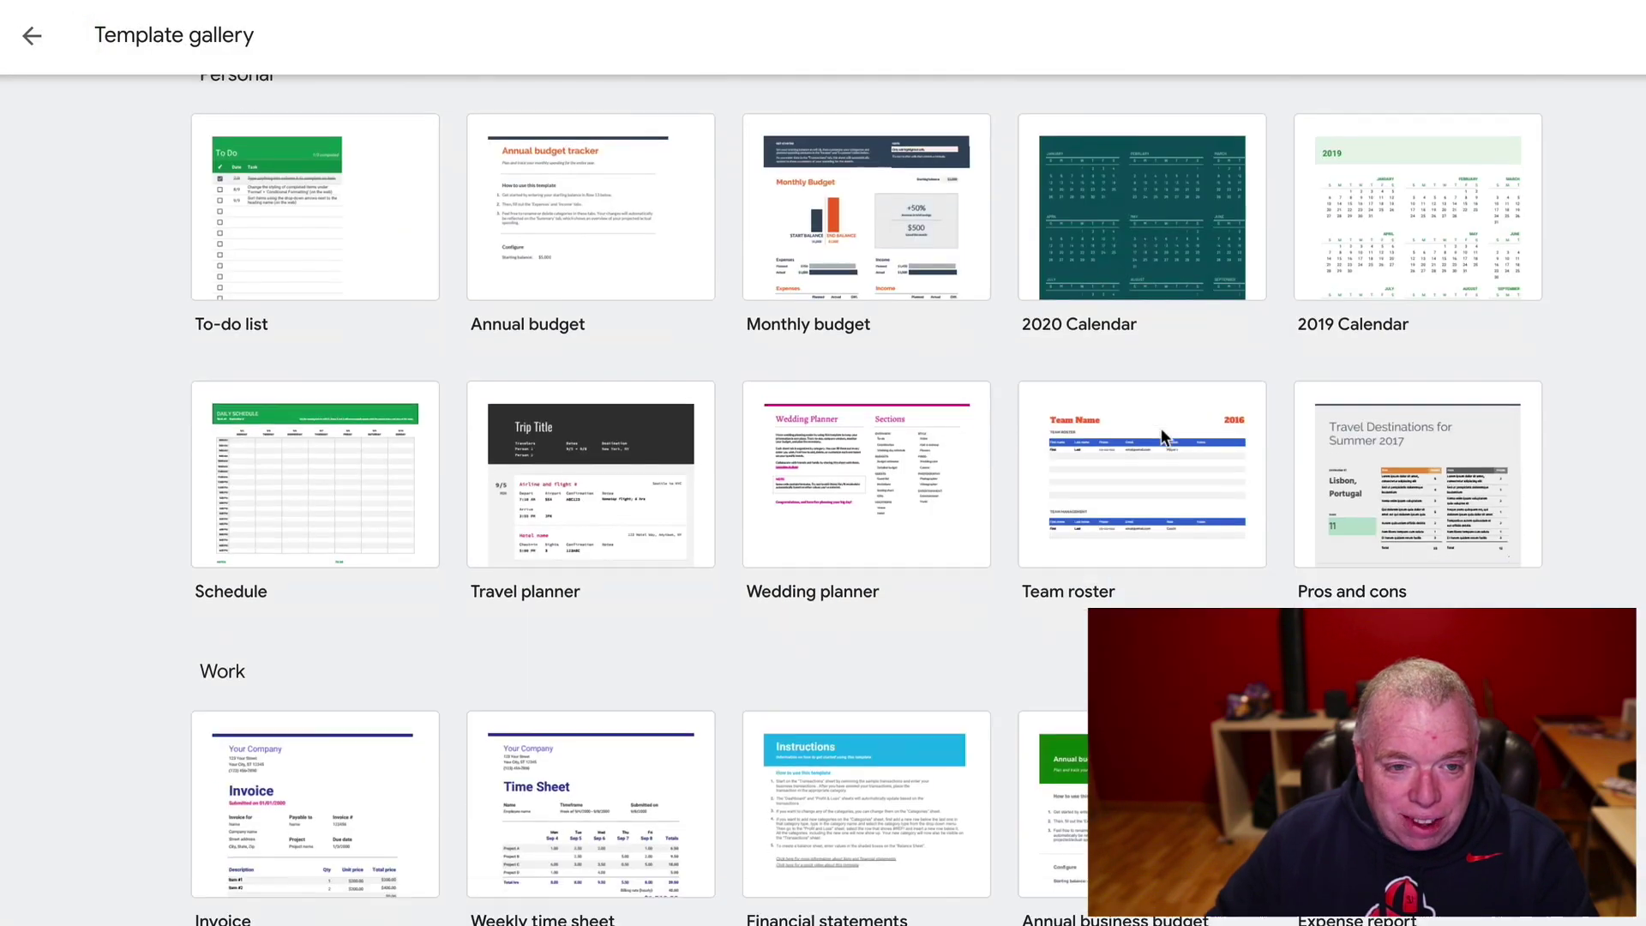
{"action": "scroll", "coordinate": [1161, 433], "scroll_direction": "down", "scroll_amount": 12}
{"action": "scroll", "coordinate": [1161, 437], "scroll_direction": "up", "scroll_amount": 12}
{"action": "scroll", "coordinate": [1160, 430], "scroll_direction": "down", "scroll_amount": 12}
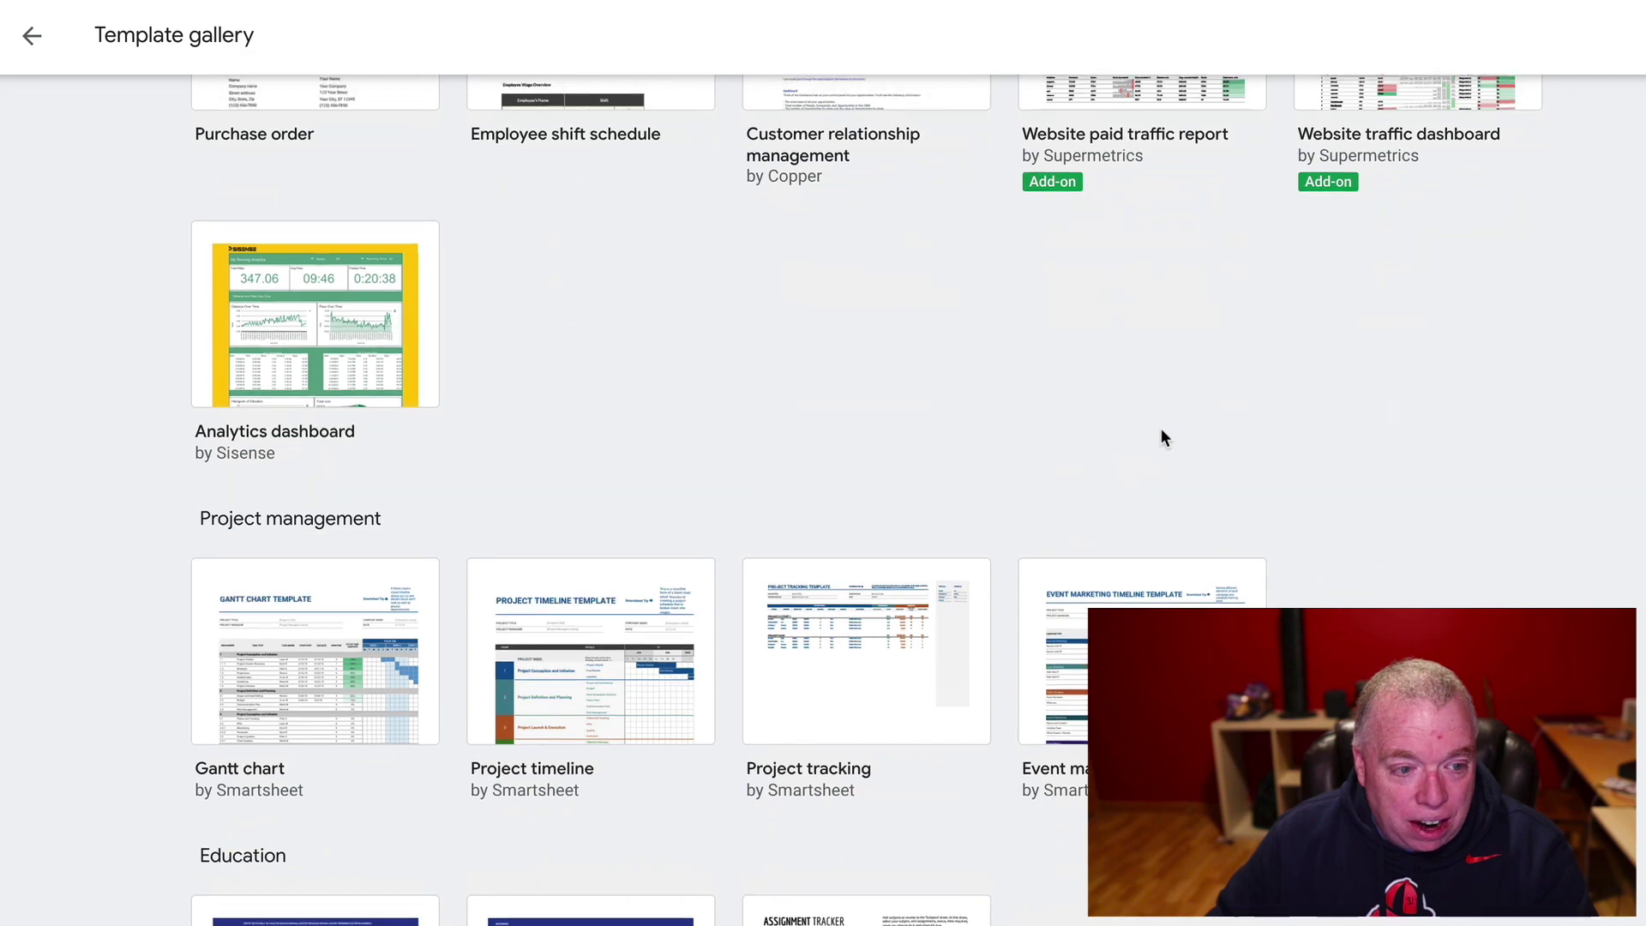
{"action": "scroll", "coordinate": [1160, 430], "scroll_direction": "up", "scroll_amount": 2}
{"action": "scroll", "coordinate": [1162, 438], "scroll_direction": "up", "scroll_amount": 6}
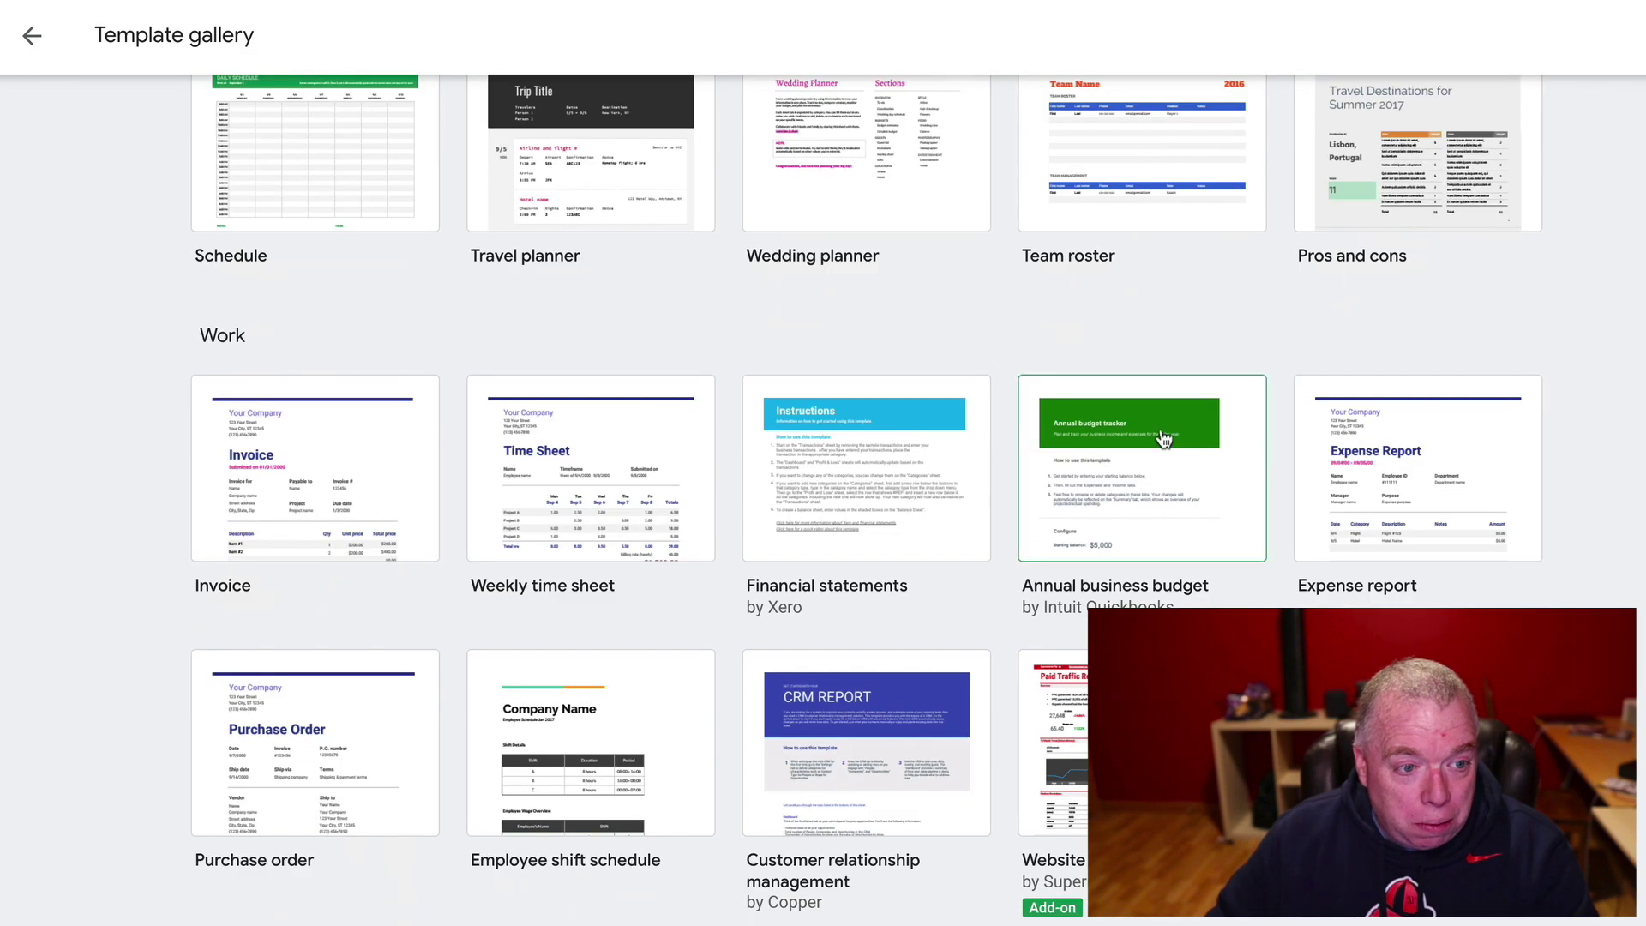
{"action": "scroll", "coordinate": [1162, 437], "scroll_direction": "up", "scroll_amount": 8}
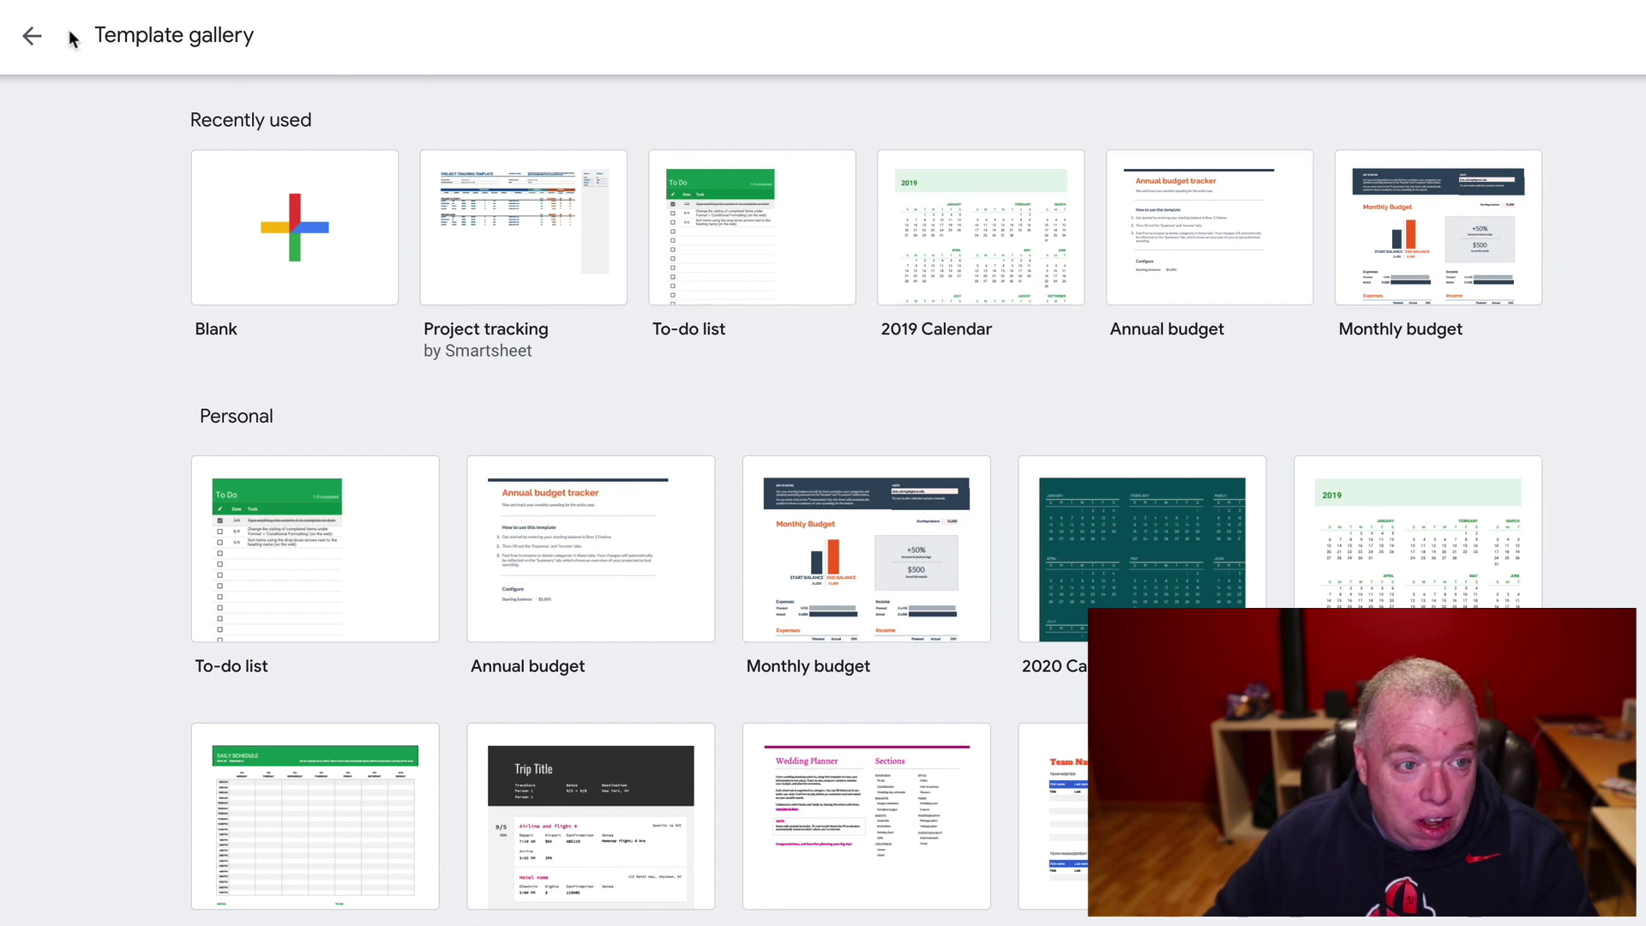
{"action": "left_click", "coordinate": [32, 36]}
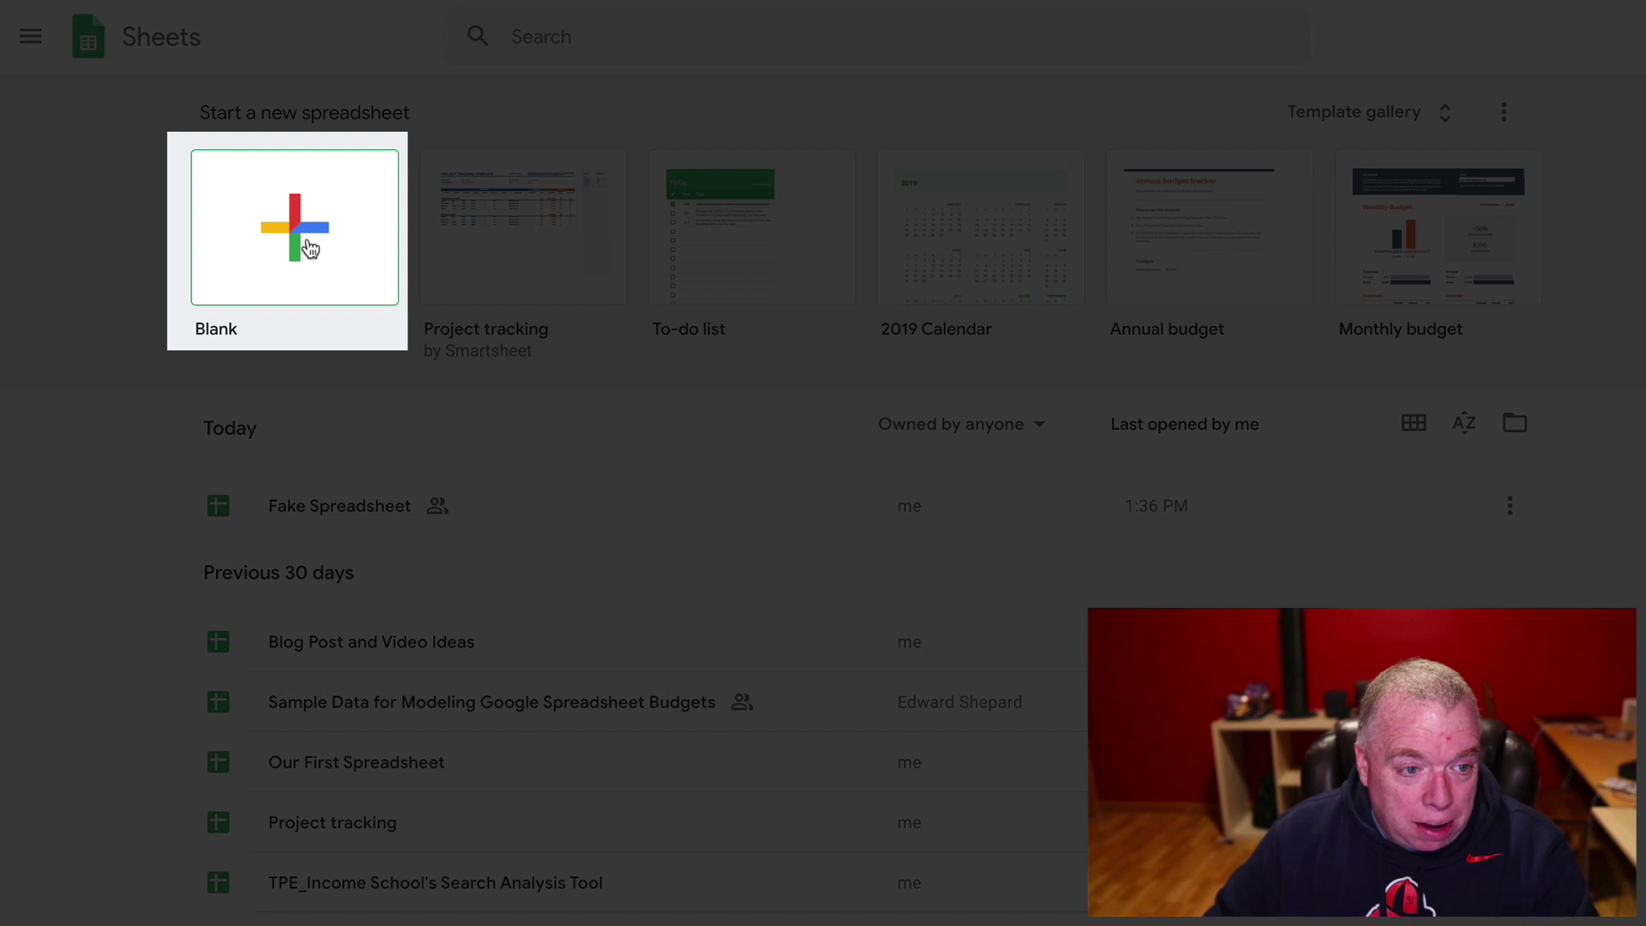
Create a blank spreadsheet and name it "random spreadsheet".
{"action": "left_click", "coordinate": [310, 248]}
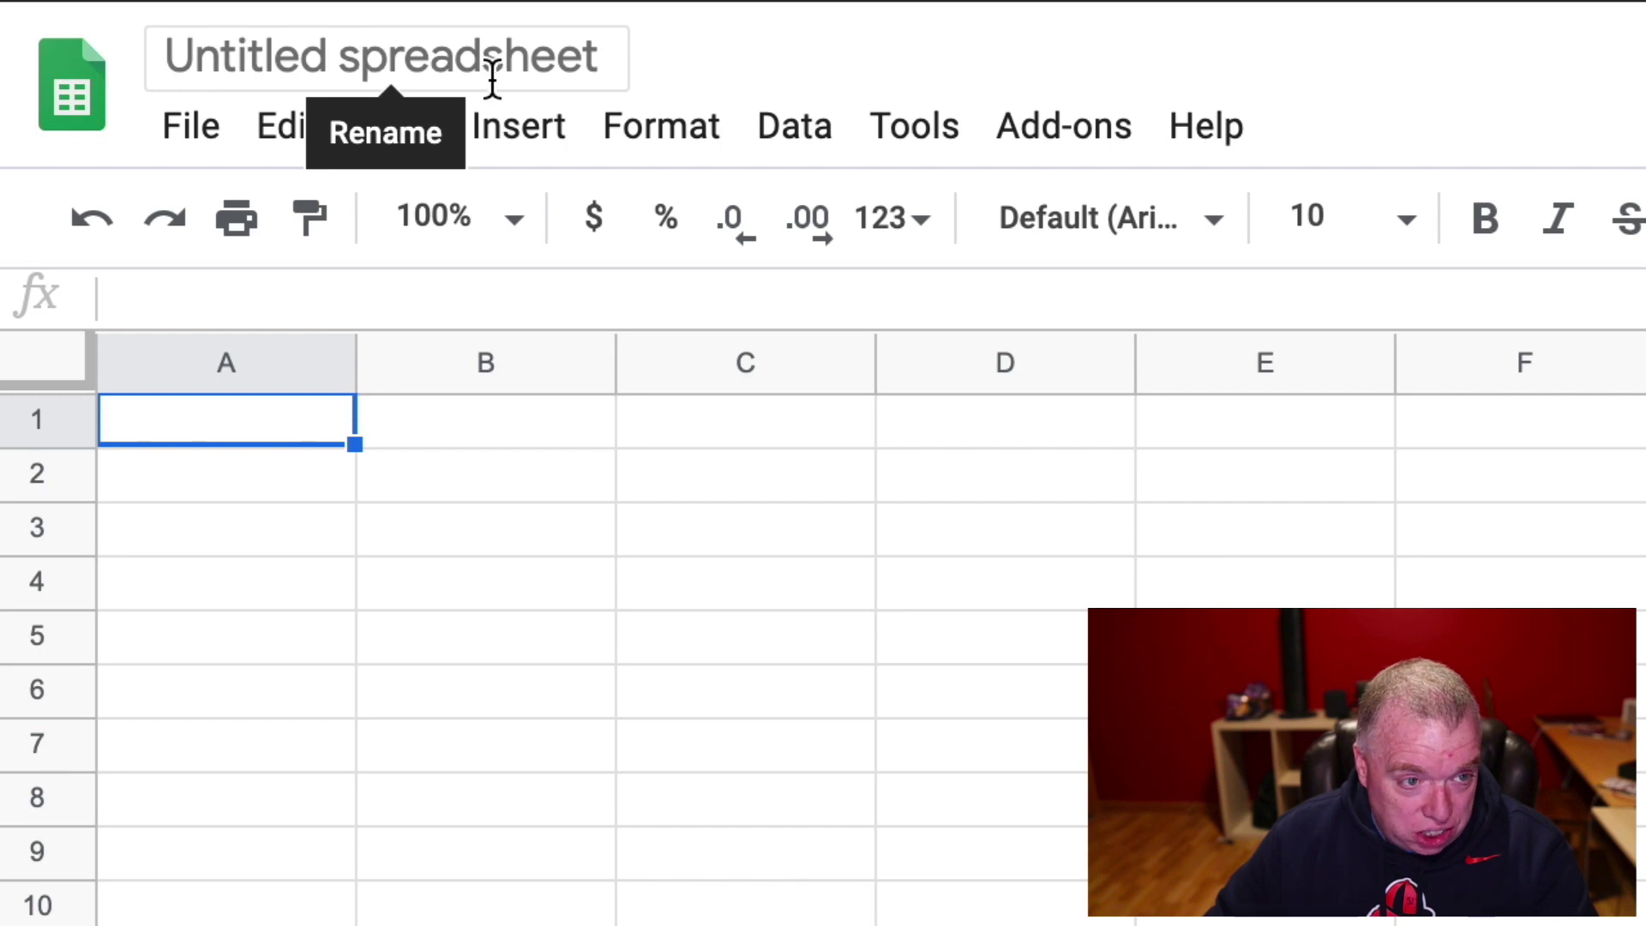
{"action": "left_click", "coordinate": [502, 56]}
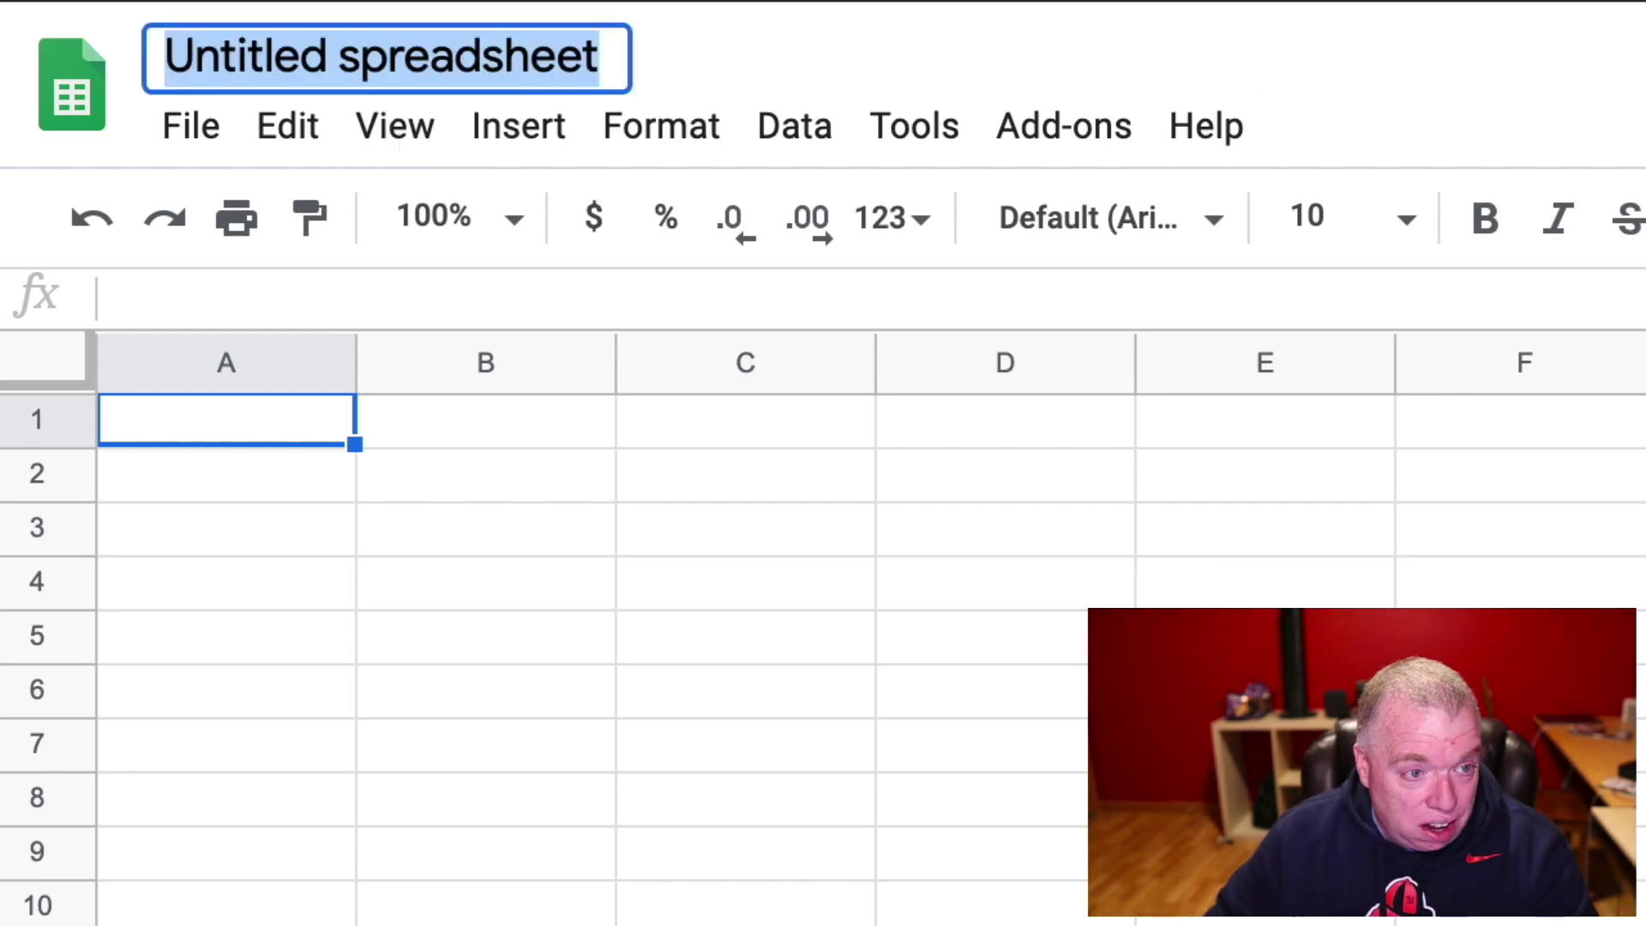
{"action": "key", "text": "BackSpace"}
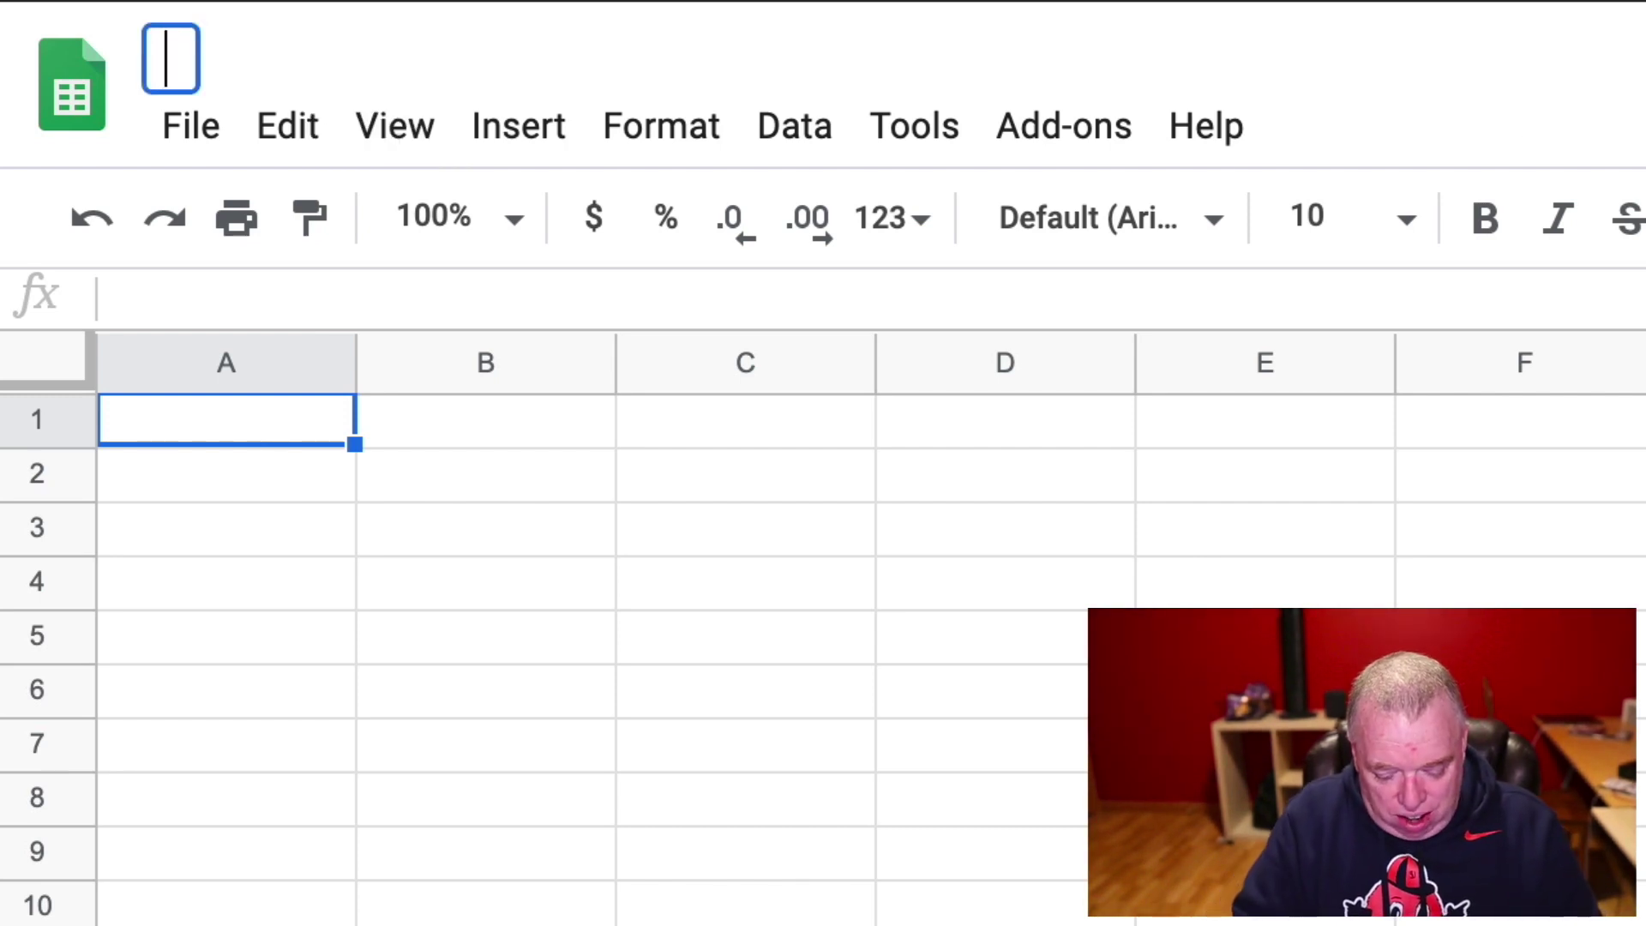
{"action": "type", "text": "random s"}
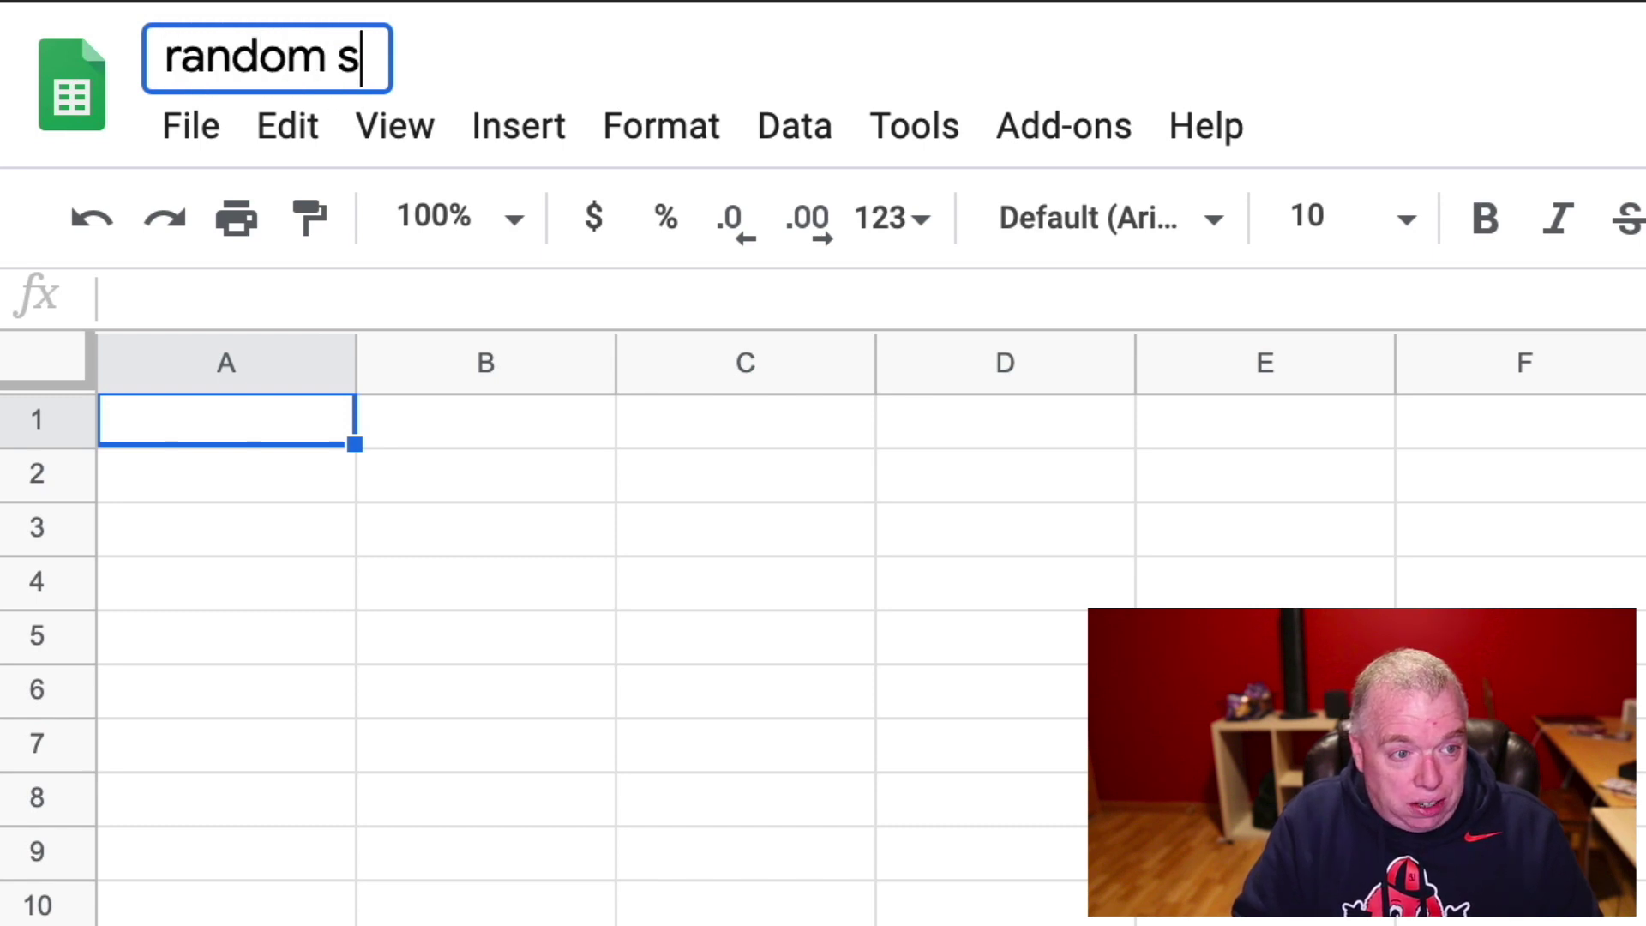
{"action": "type", "text": "preadsee"}
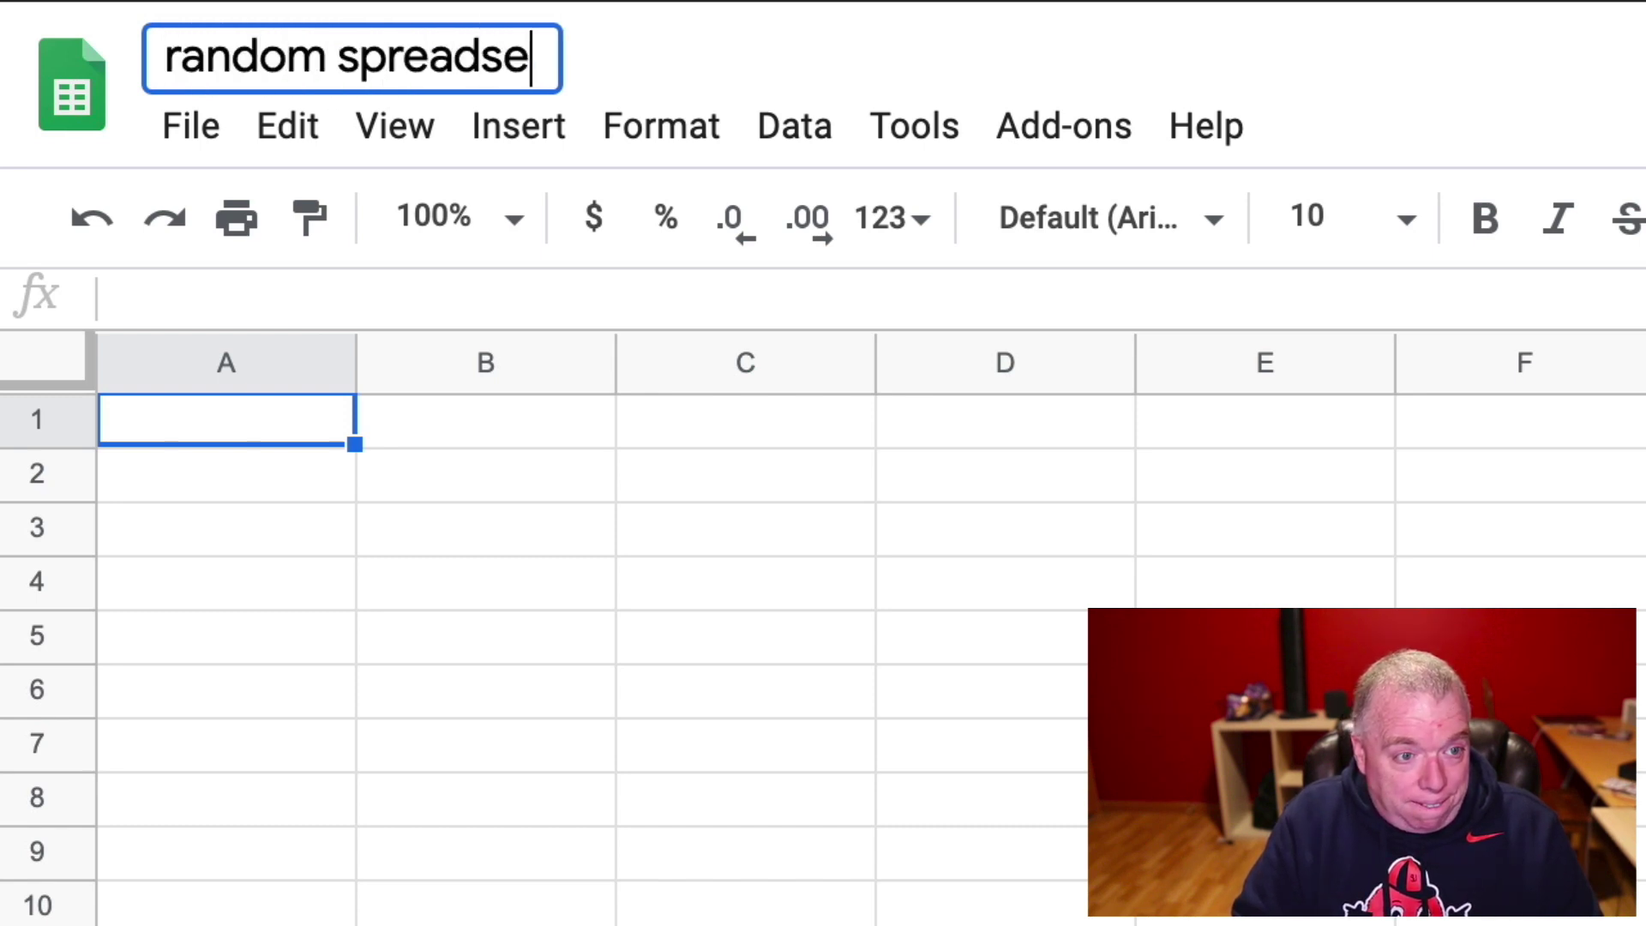
{"action": "key", "text": "BackSpace"}
{"action": "key", "text": "BackSpace"}
{"action": "type", "text": "heet"}
{"action": "key", "text": "Return"}
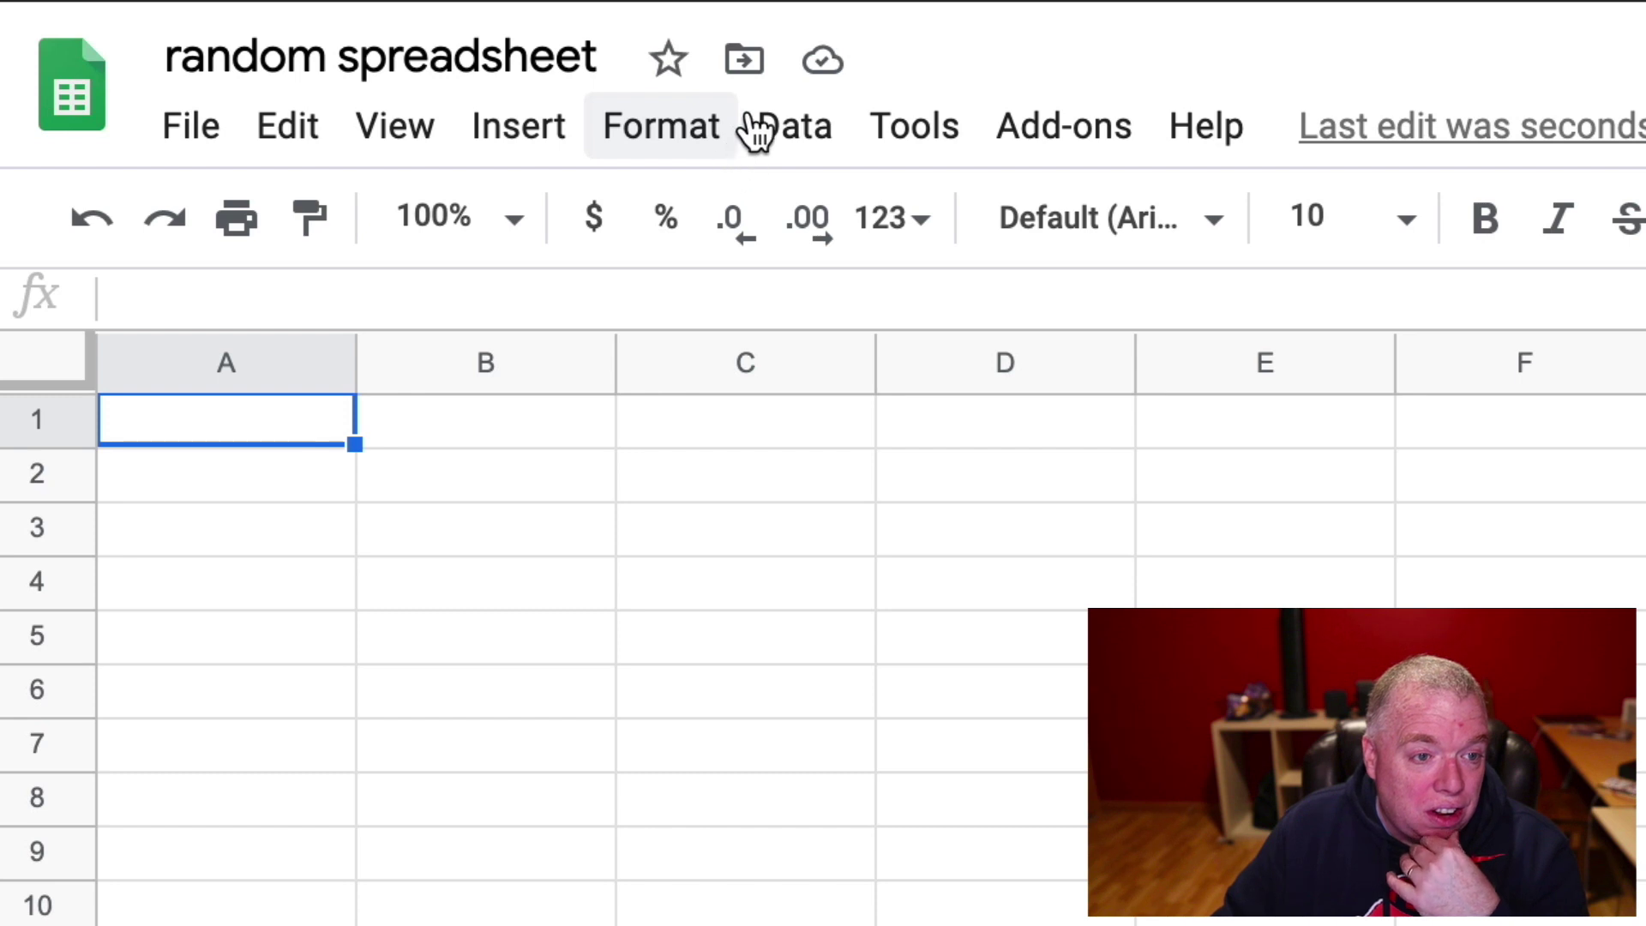
Star the spreadsheet and check its Drive saving and offline status.
{"action": "left_click", "coordinate": [666, 62]}
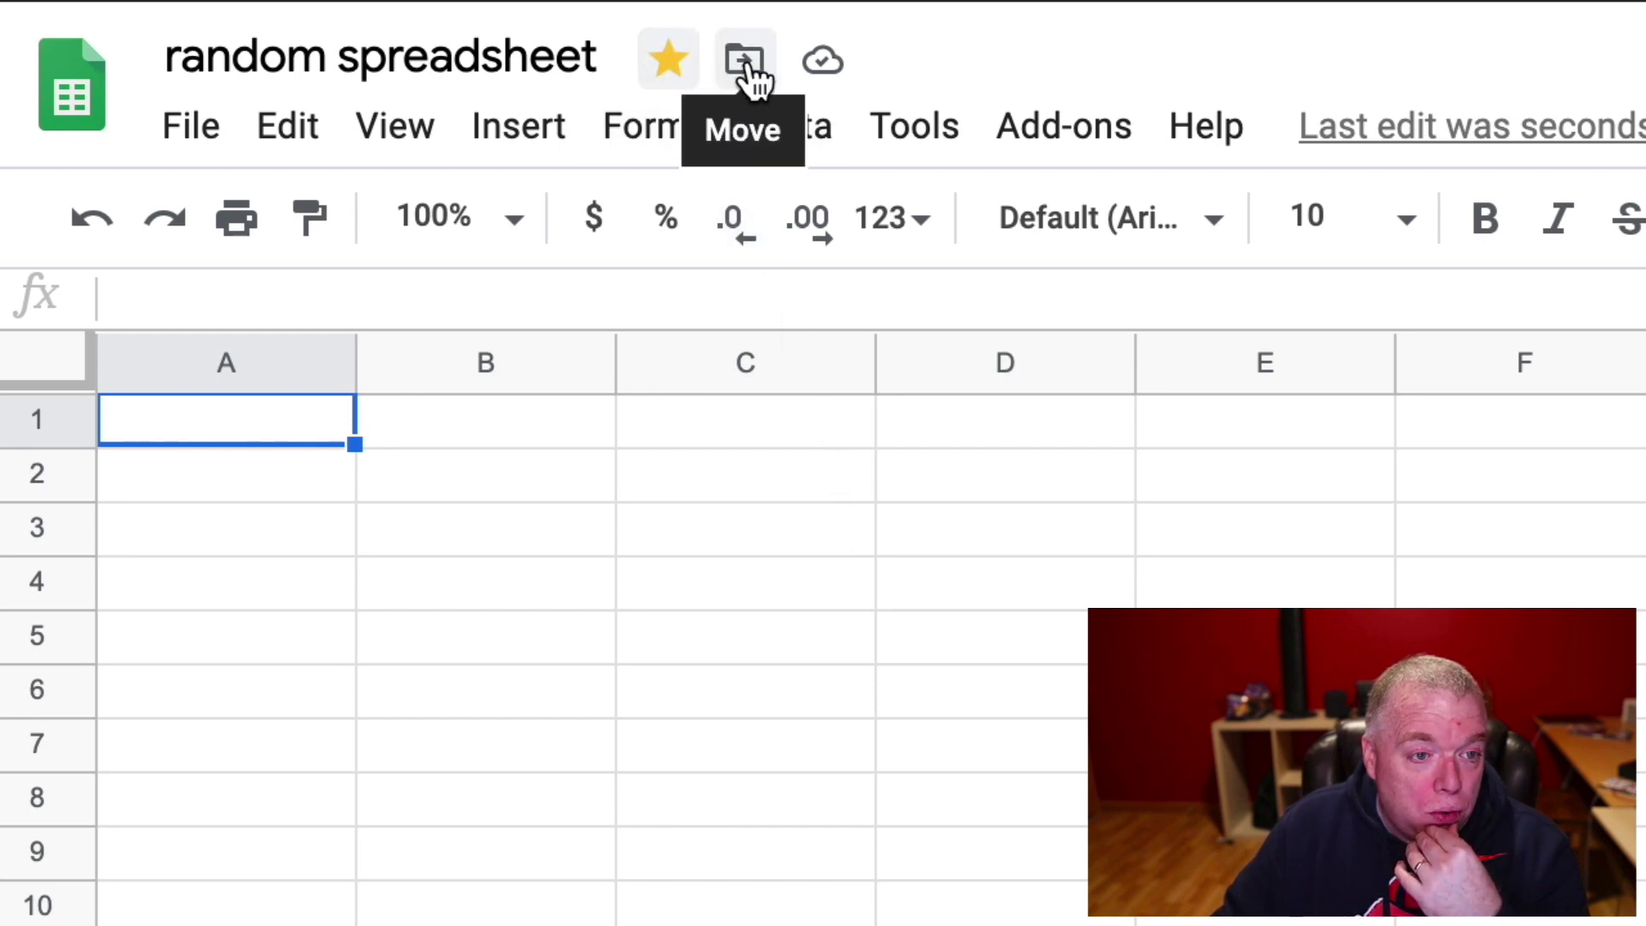
{"action": "left_click", "coordinate": [844, 62]}
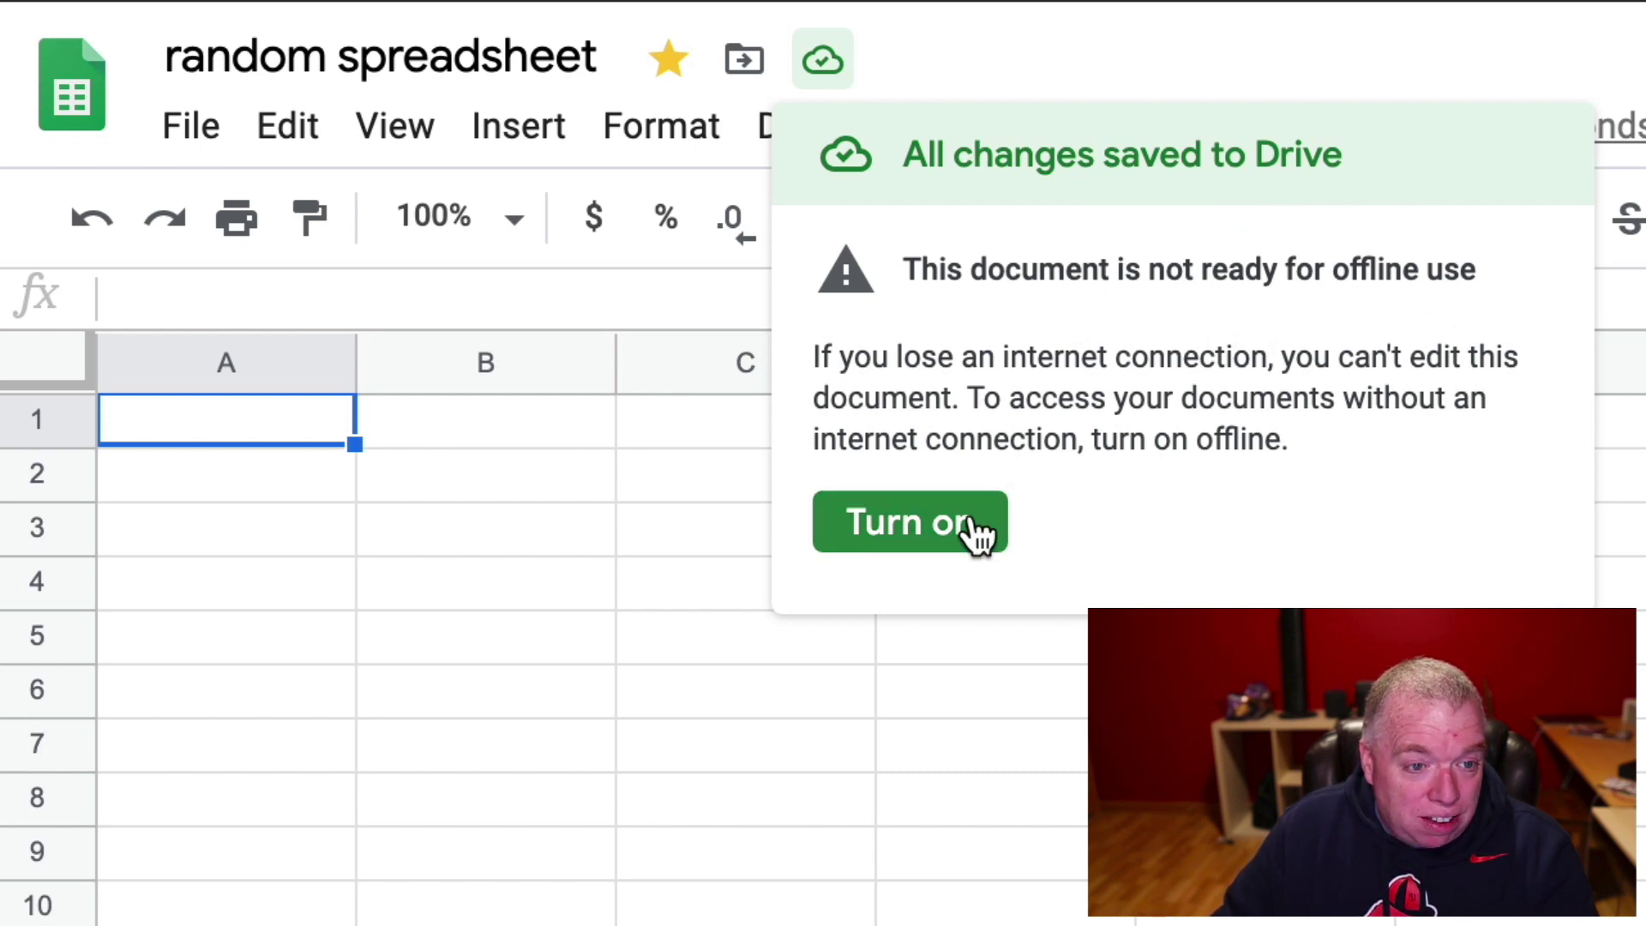
{"action": "left_click", "coordinate": [759, 686]}
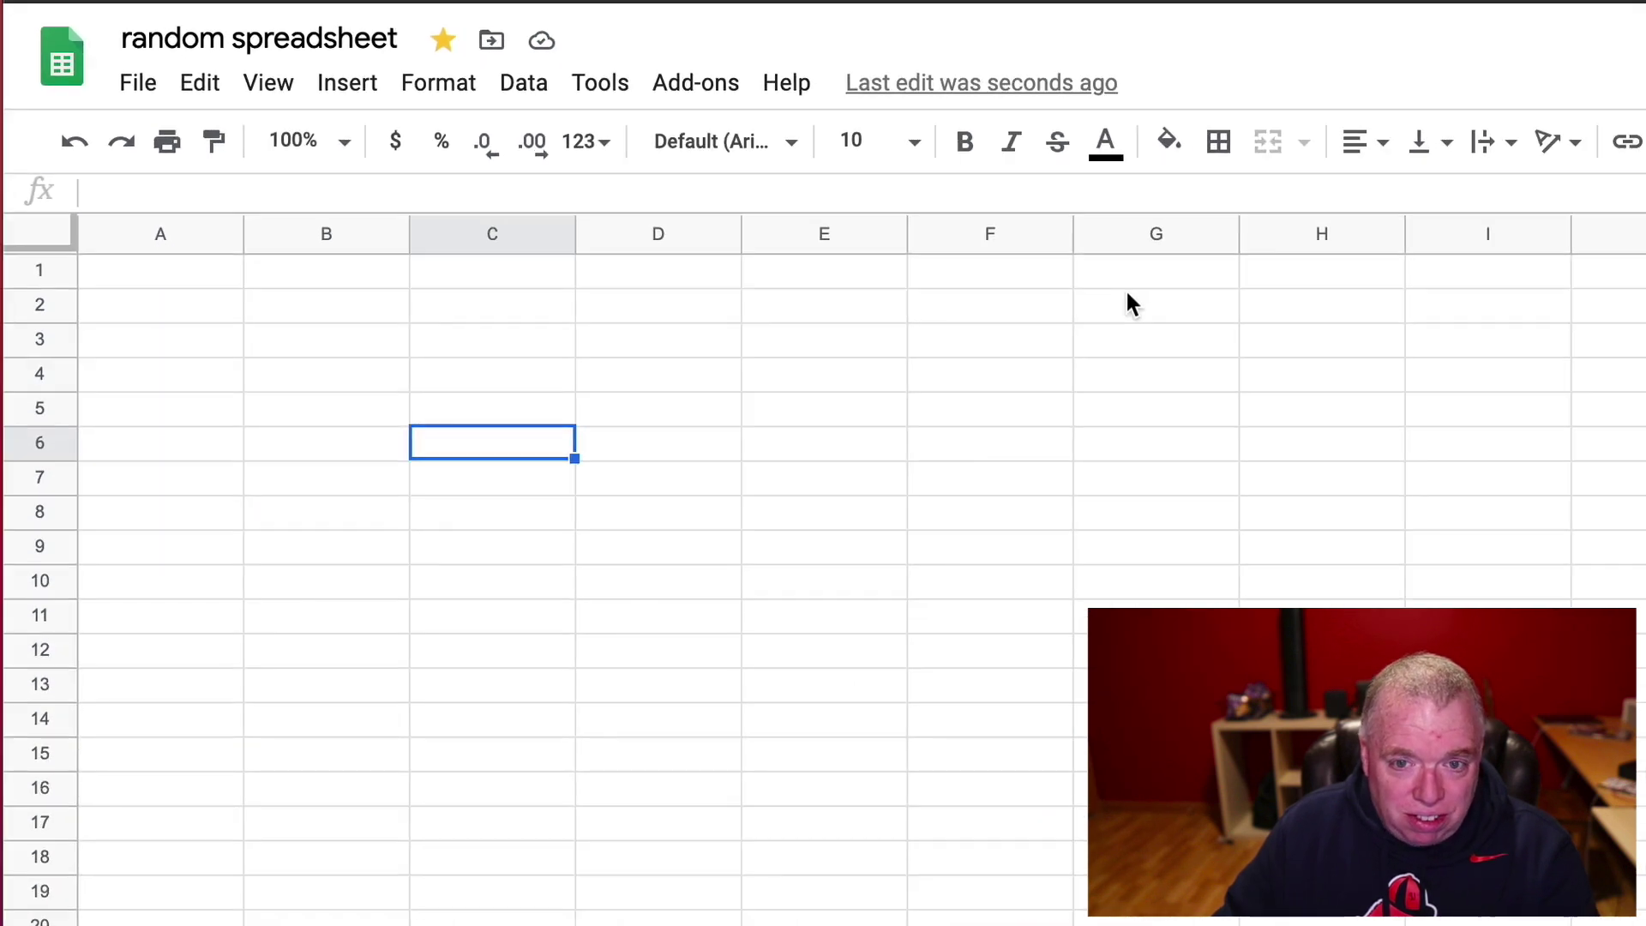
Add the comment "this is a comment" to cell A1.
{"action": "left_click", "coordinate": [237, 280]}
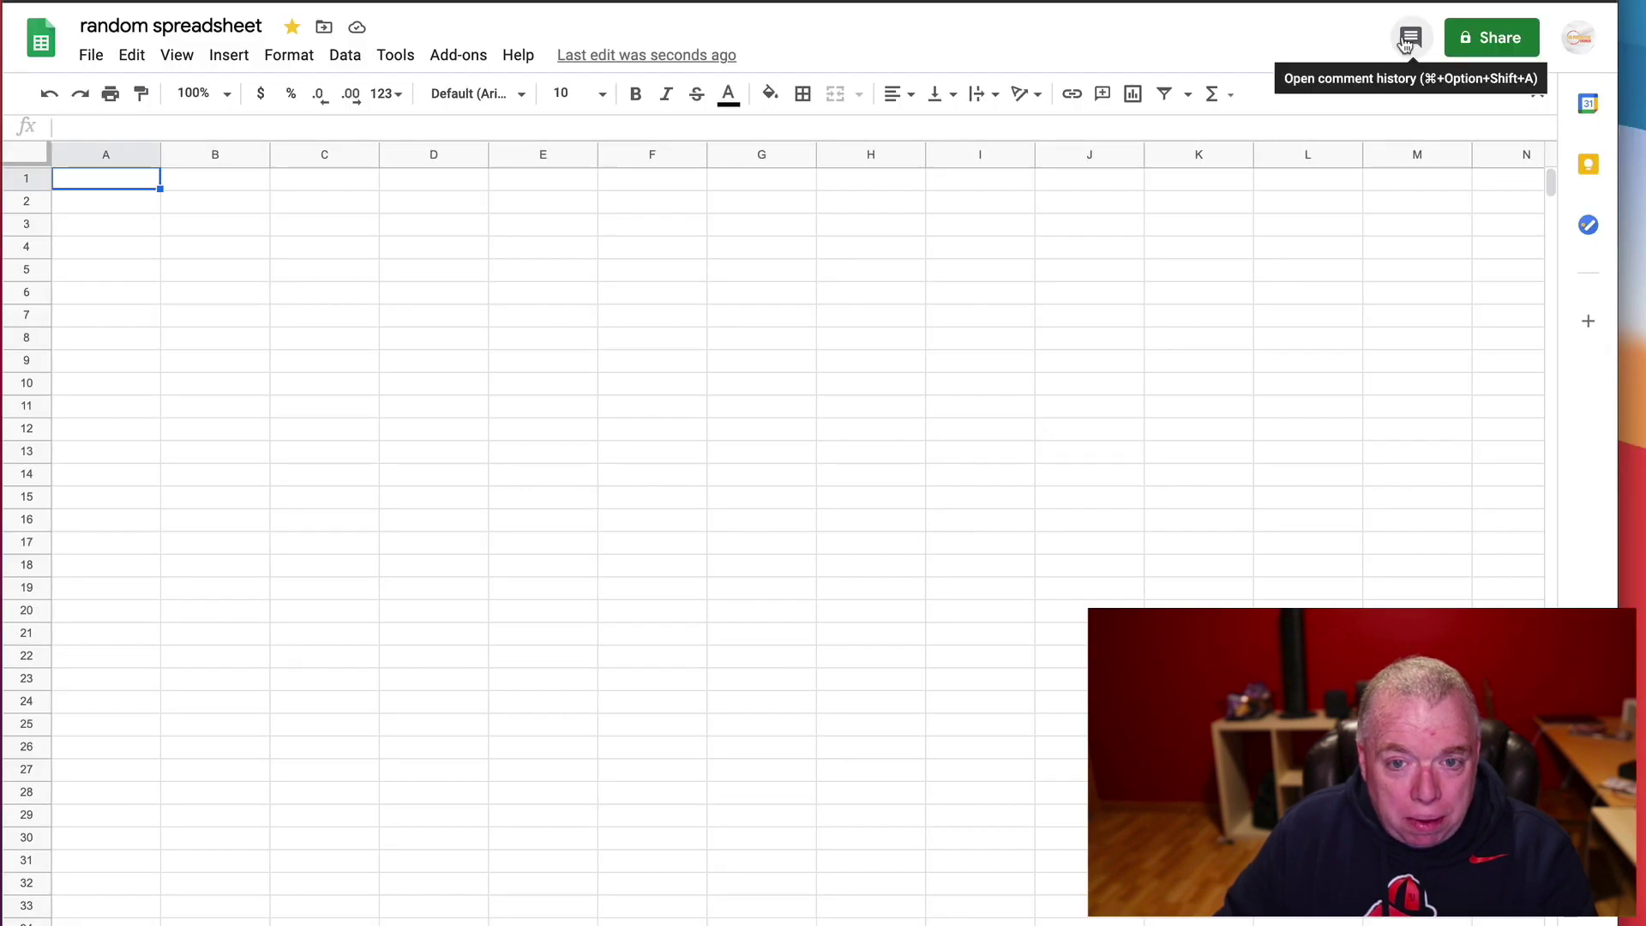
{"action": "left_click", "coordinate": [1406, 45]}
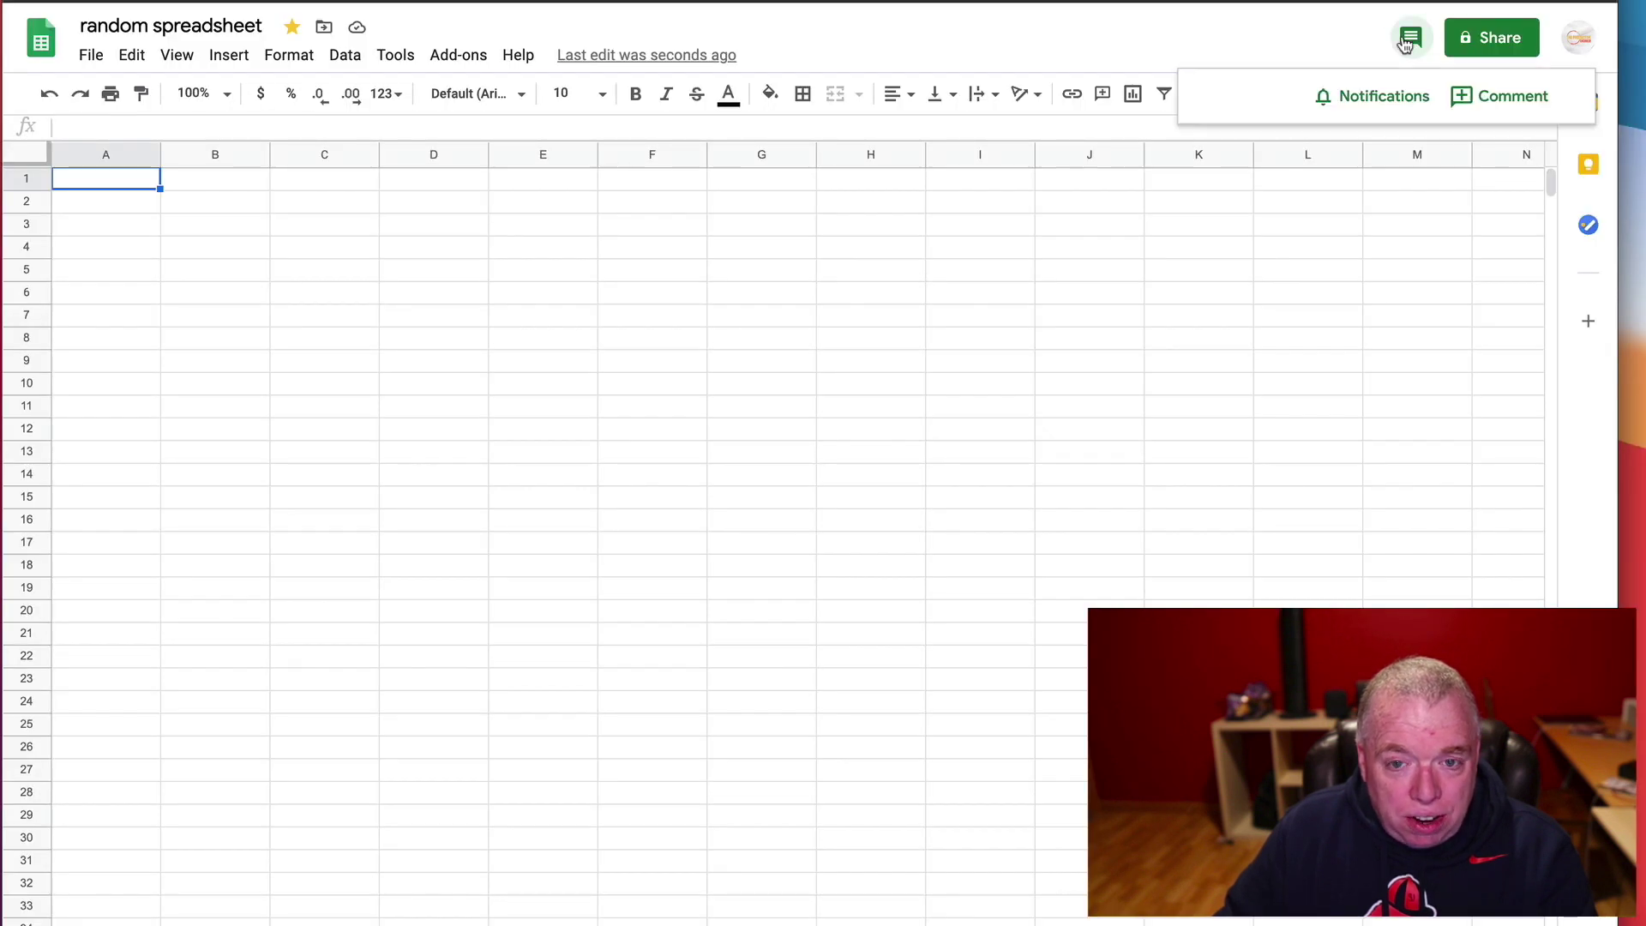
{"action": "left_click", "coordinate": [1465, 104]}
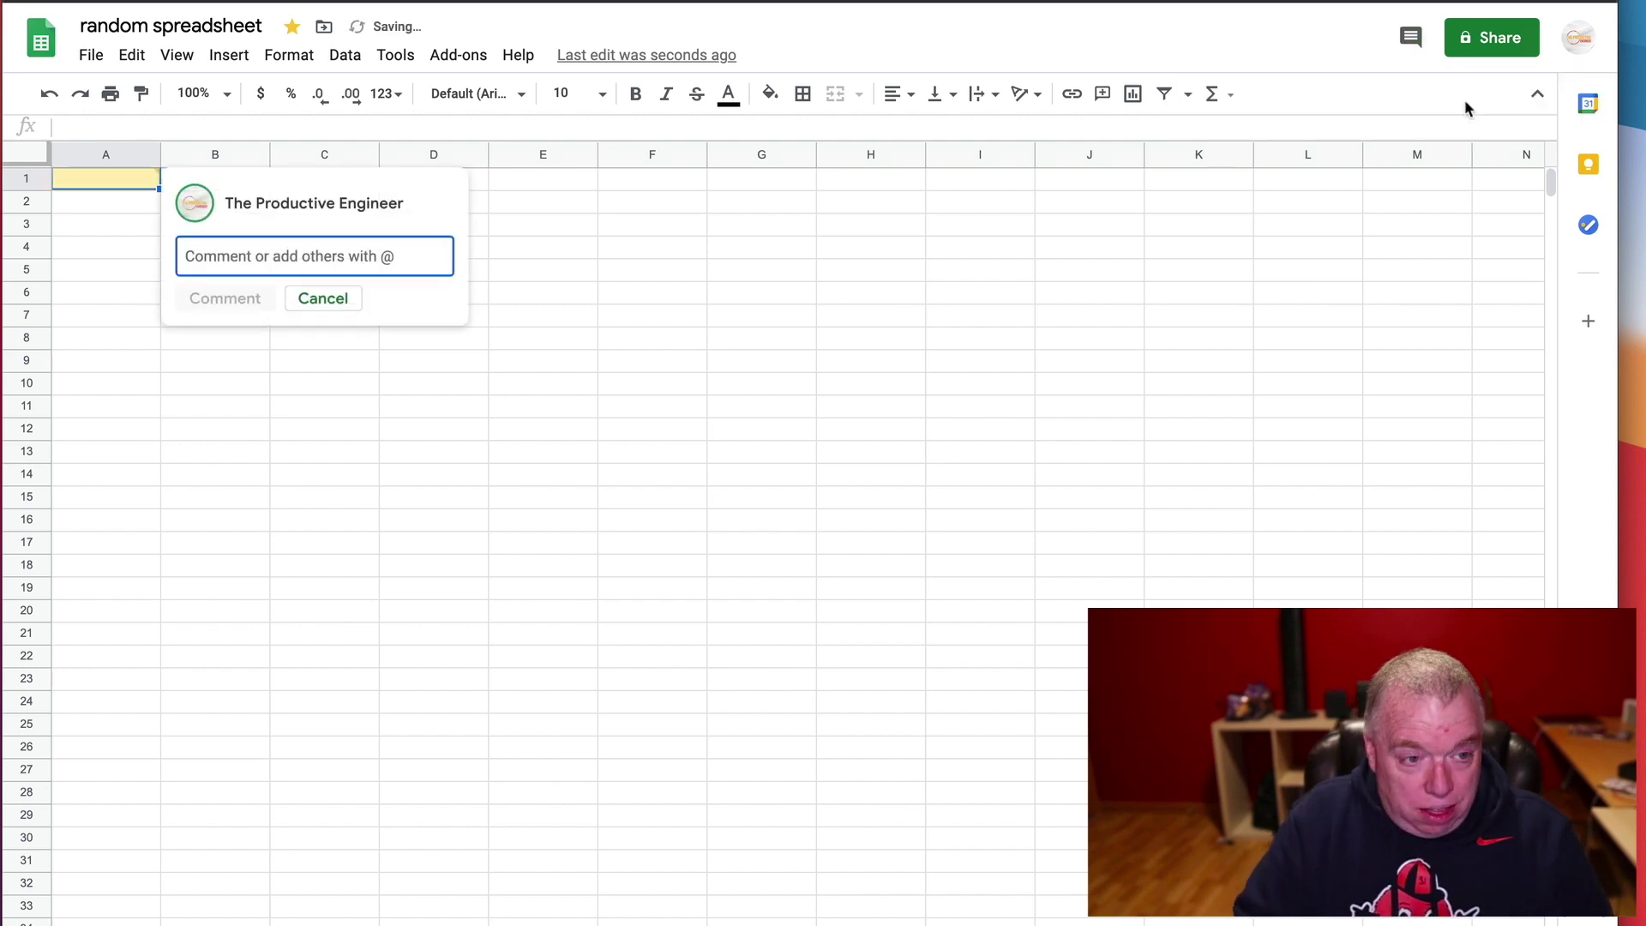
{"action": "type", "text": "this is a com"}
{"action": "type", "text": "mne"}
{"action": "key", "text": "BackSpace"}
{"action": "key", "text": "BackSpace"}
{"action": "type", "text": "ent"}
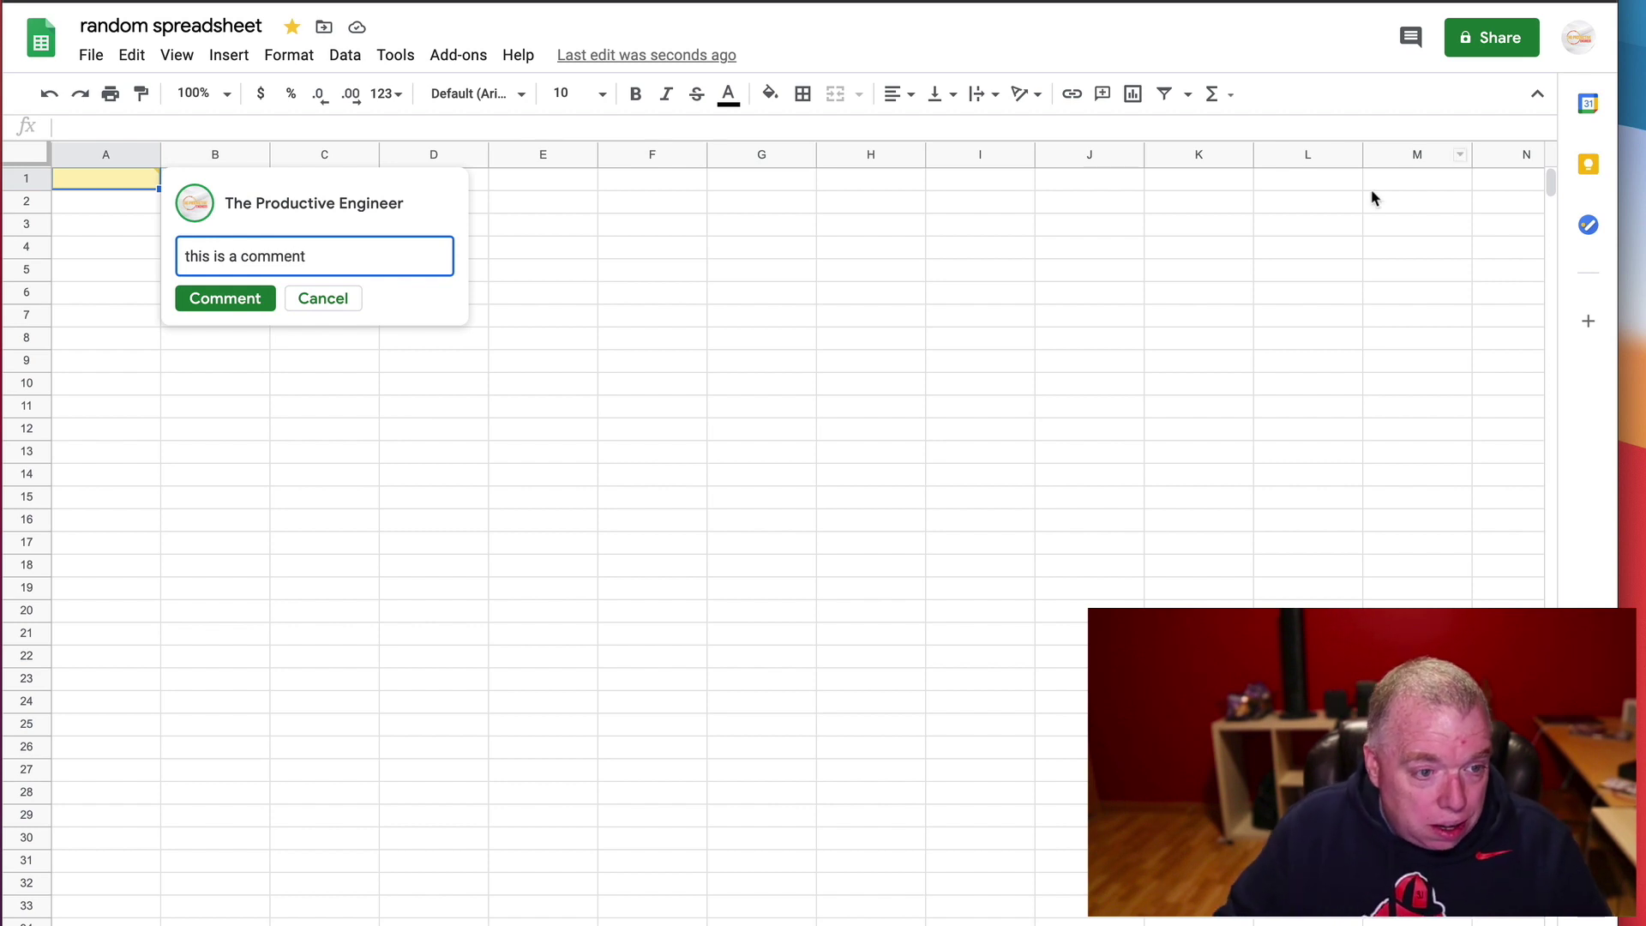
{"action": "left_click", "coordinate": [262, 300]}
{"action": "left_click", "coordinate": [767, 246]}
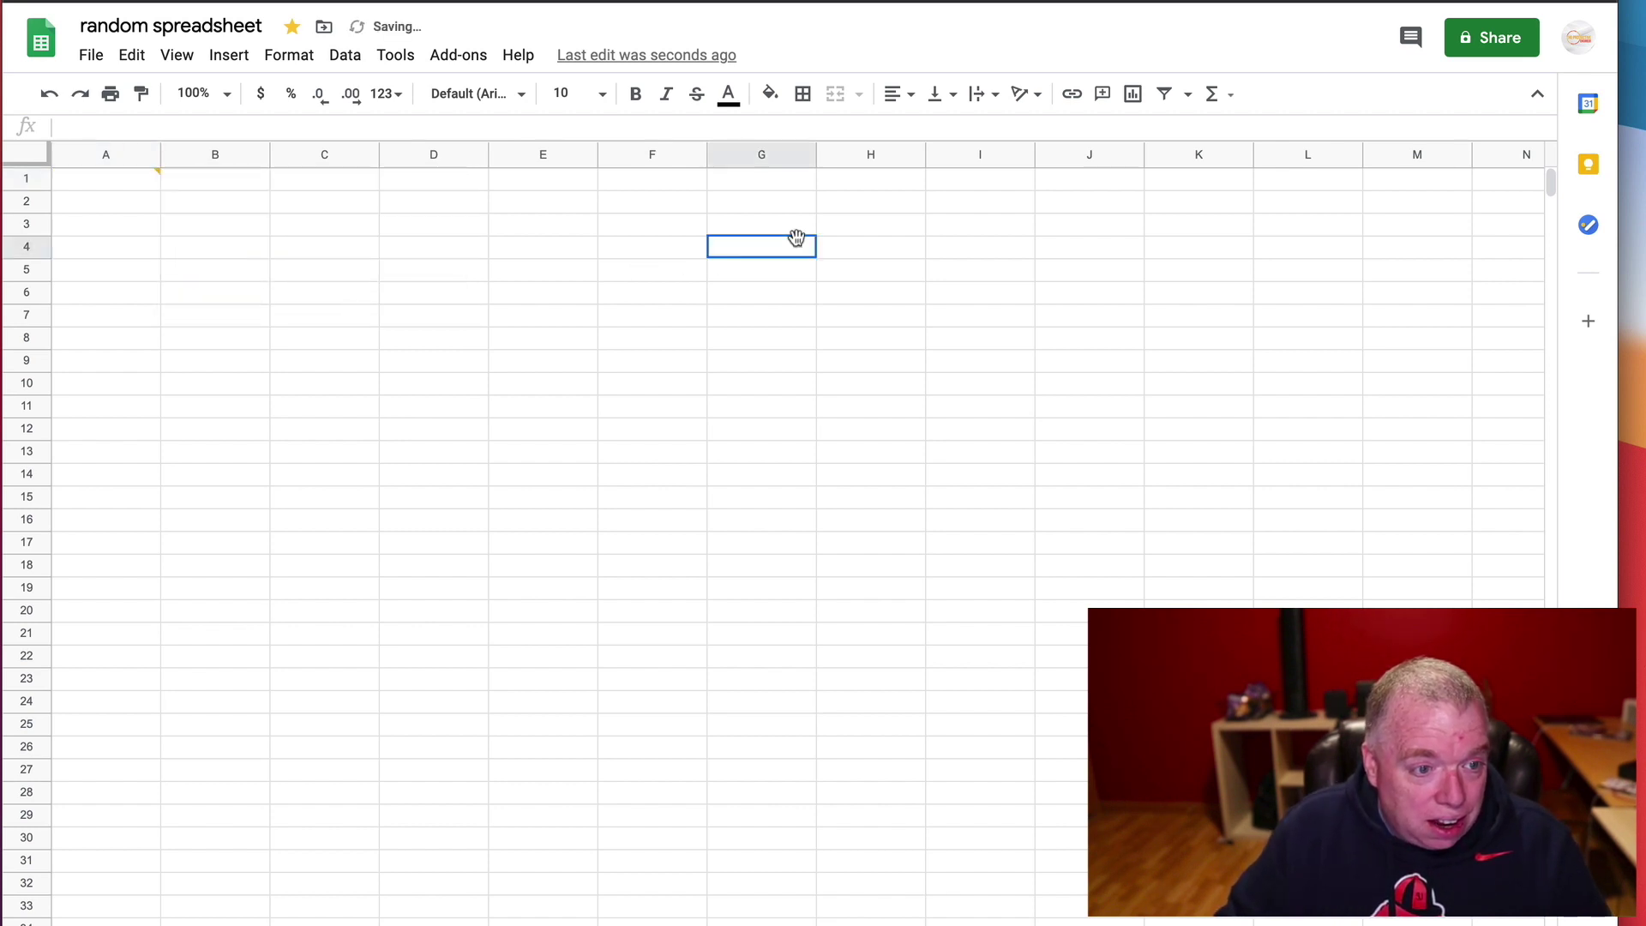
Review the comment on cell A1 and delete its thread from the comment history.
{"action": "mouse_move", "coordinate": [142, 174]}
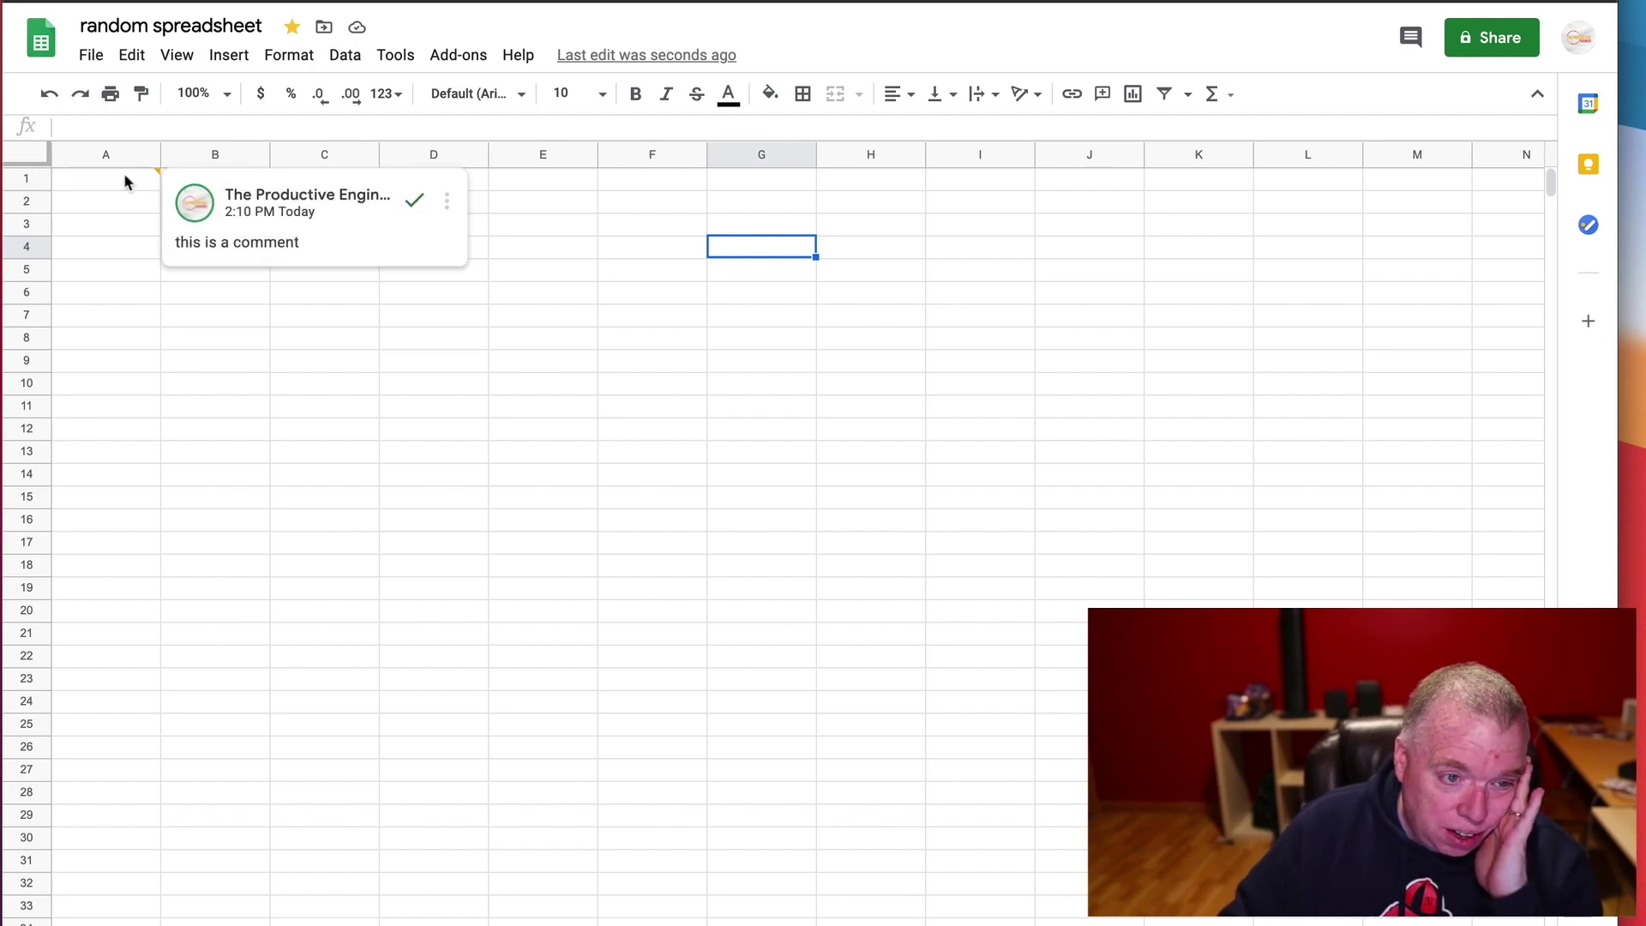
{"action": "left_click", "coordinate": [1308, 360]}
{"action": "left_click", "coordinate": [1412, 40]}
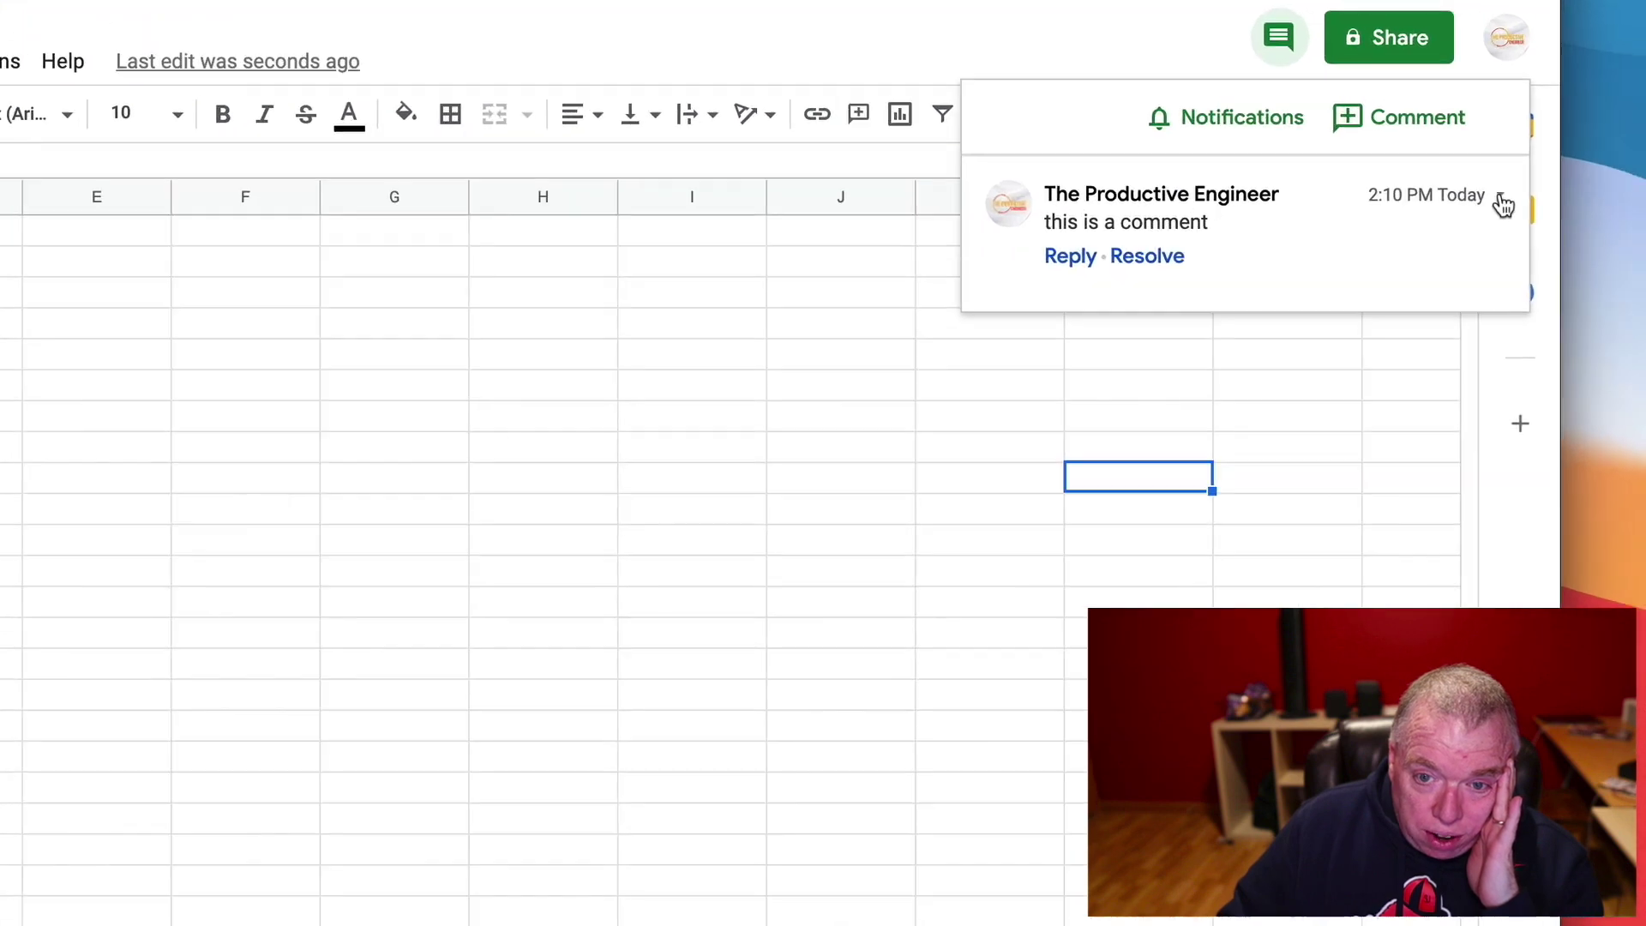
{"action": "left_click", "coordinate": [1500, 200]}
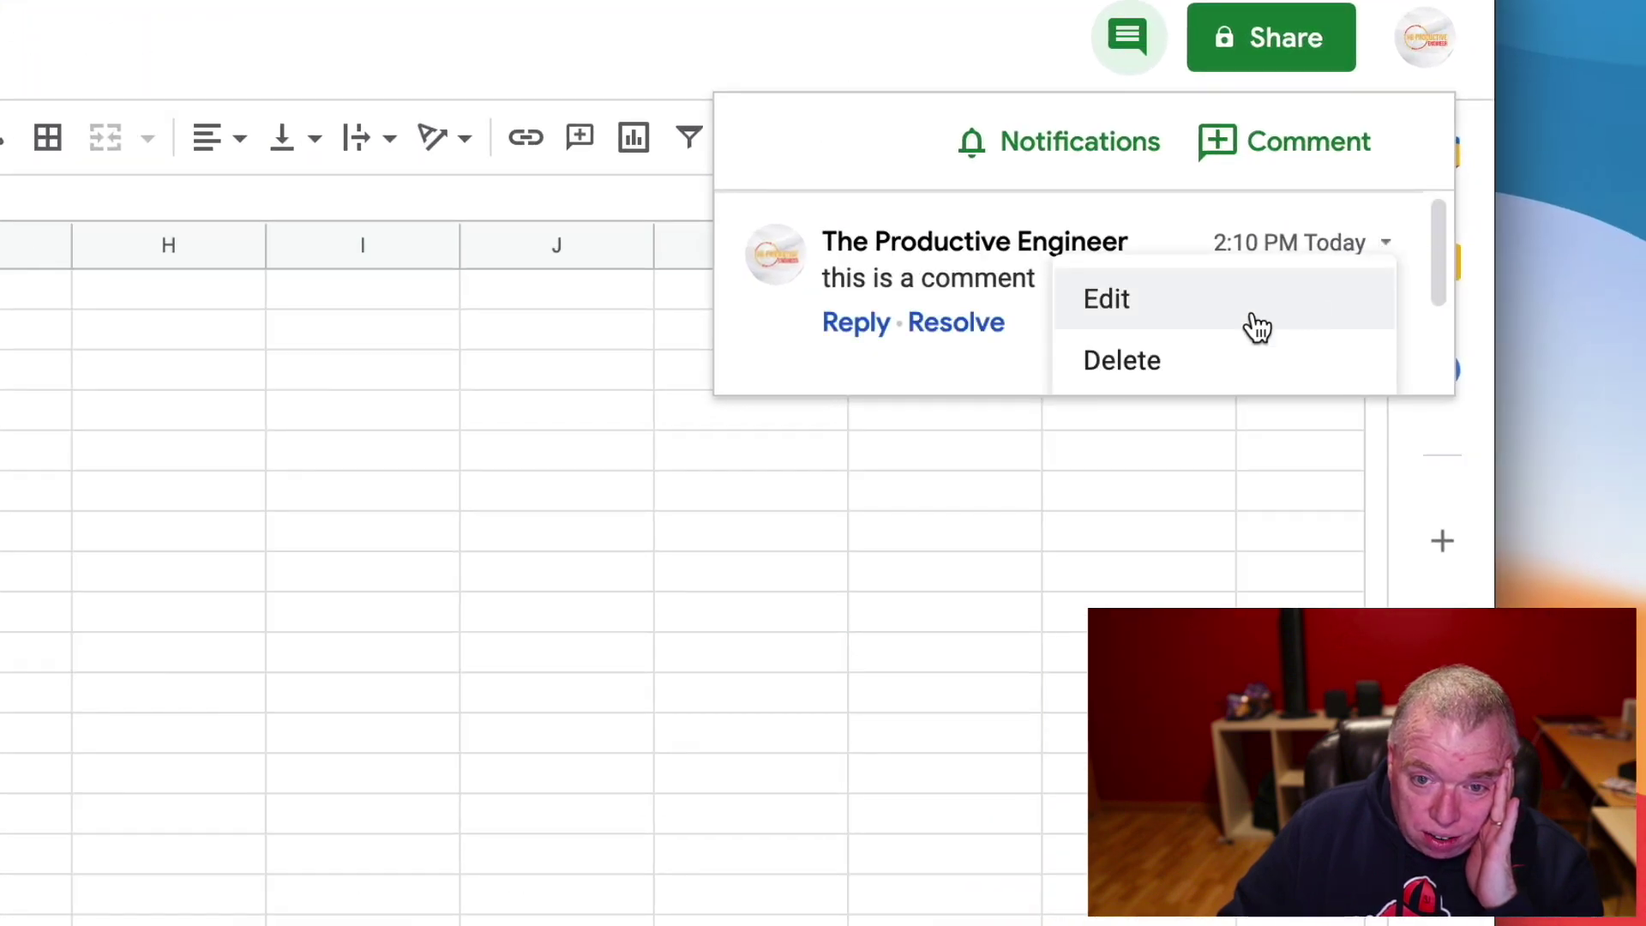
{"action": "left_click", "coordinate": [1197, 357]}
{"action": "left_click", "coordinate": [1003, 276]}
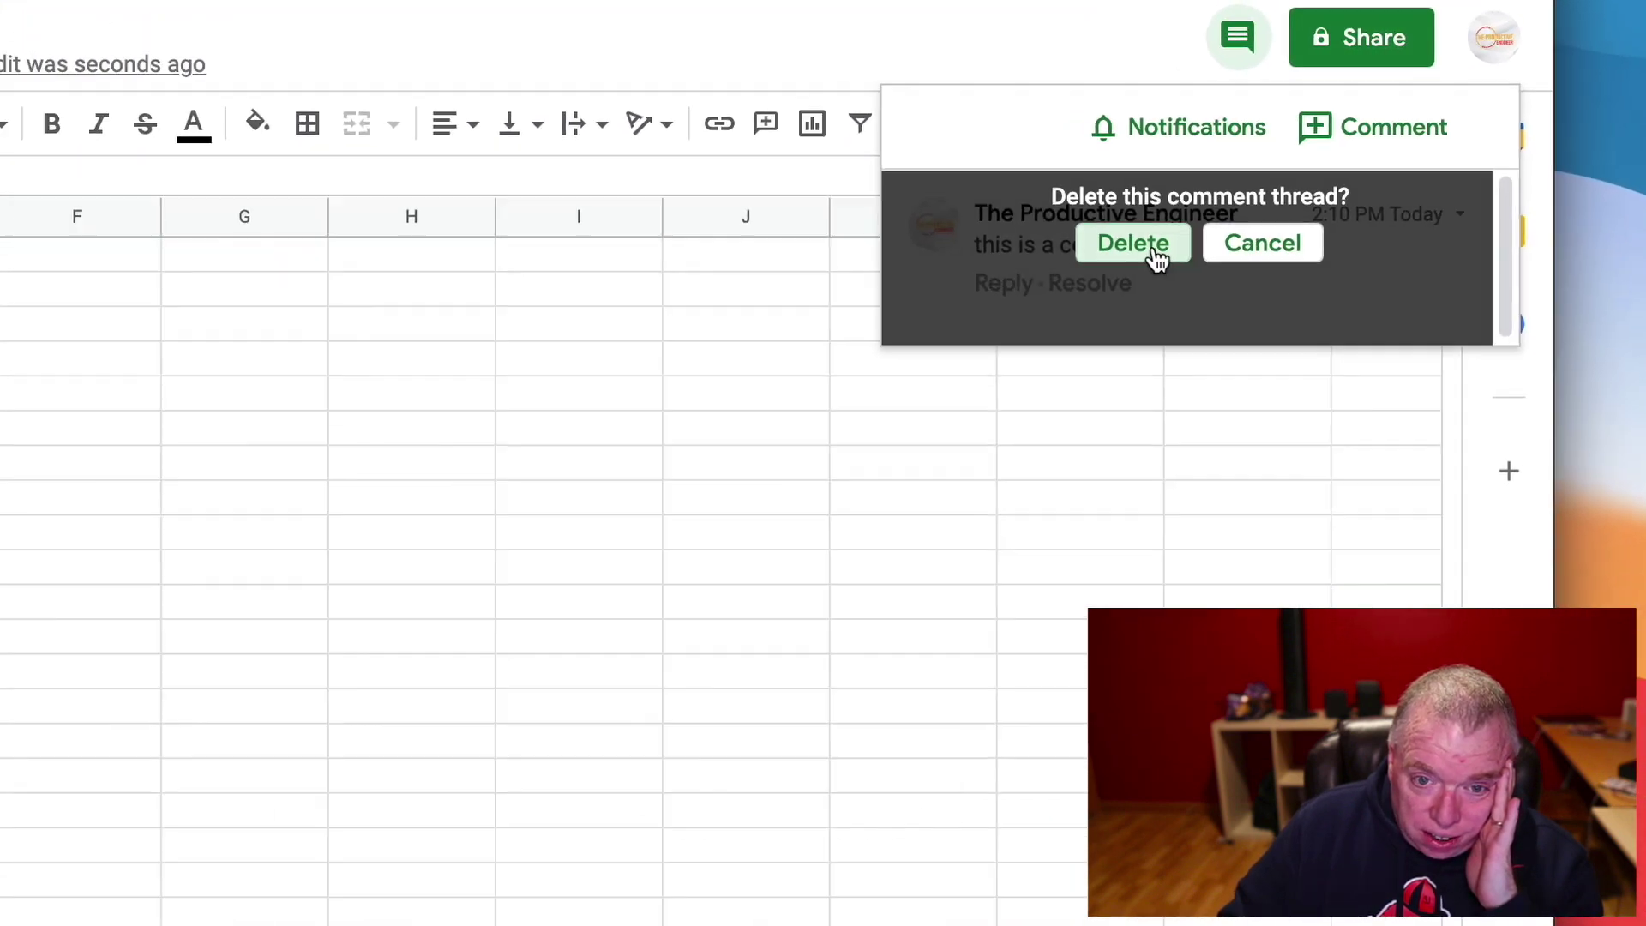
{"action": "left_click", "coordinate": [1232, 257]}
{"action": "left_click", "coordinate": [122, 190]}
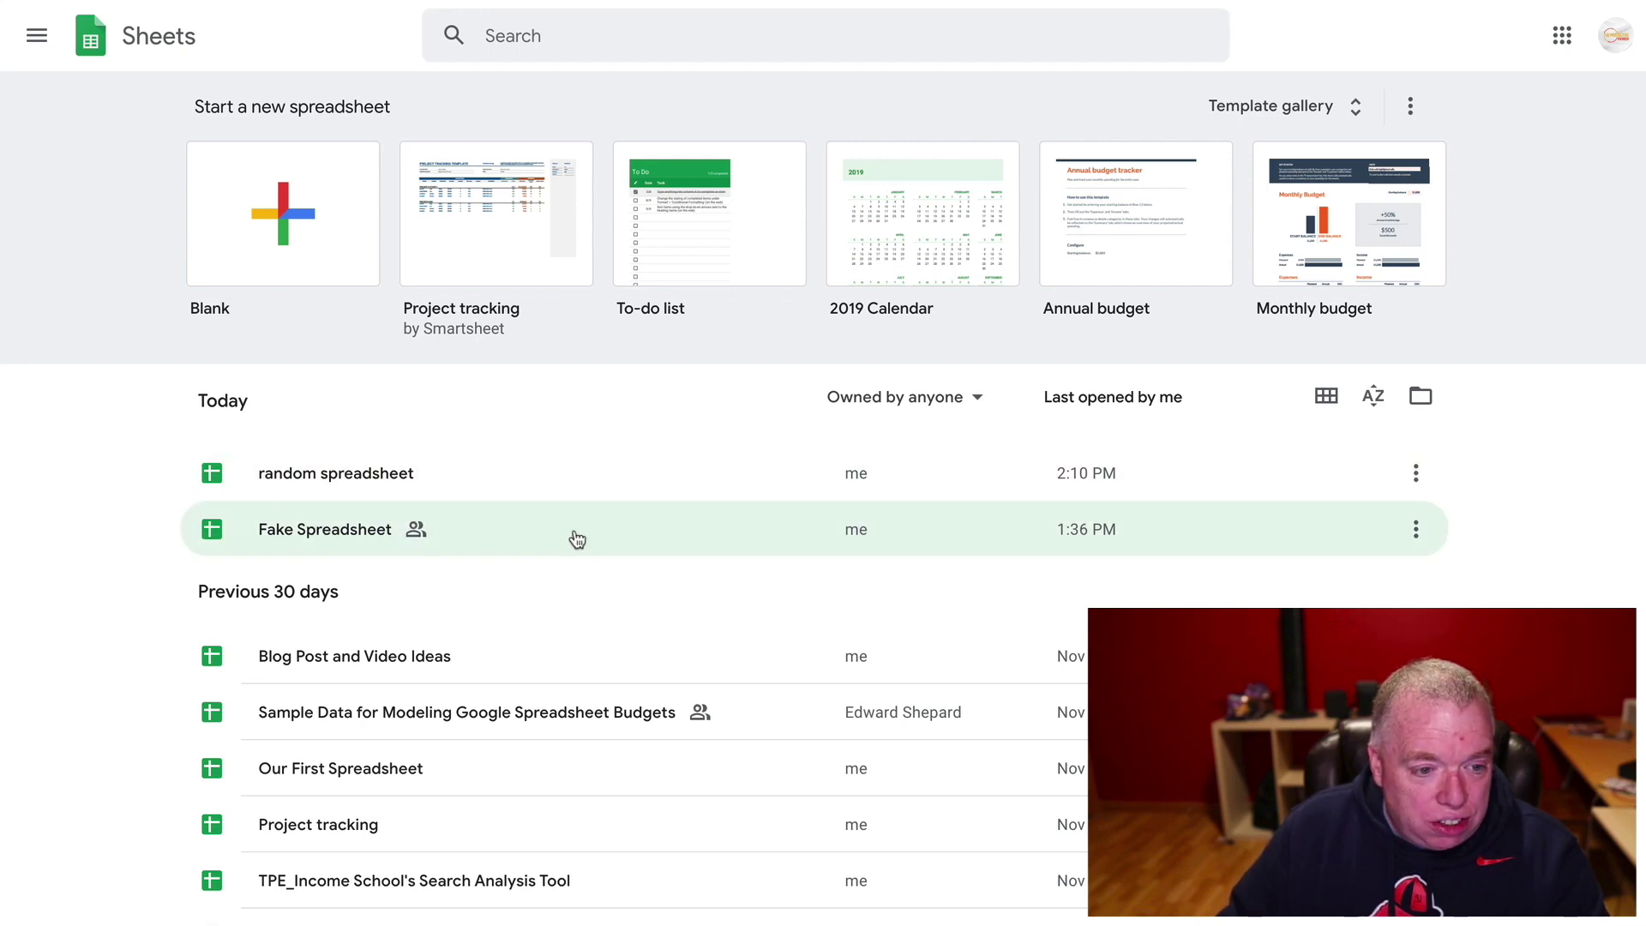
Open Fake Spreadsheet from the file list and enter the header "show" in cell C3.
{"action": "left_click", "coordinate": [375, 537]}
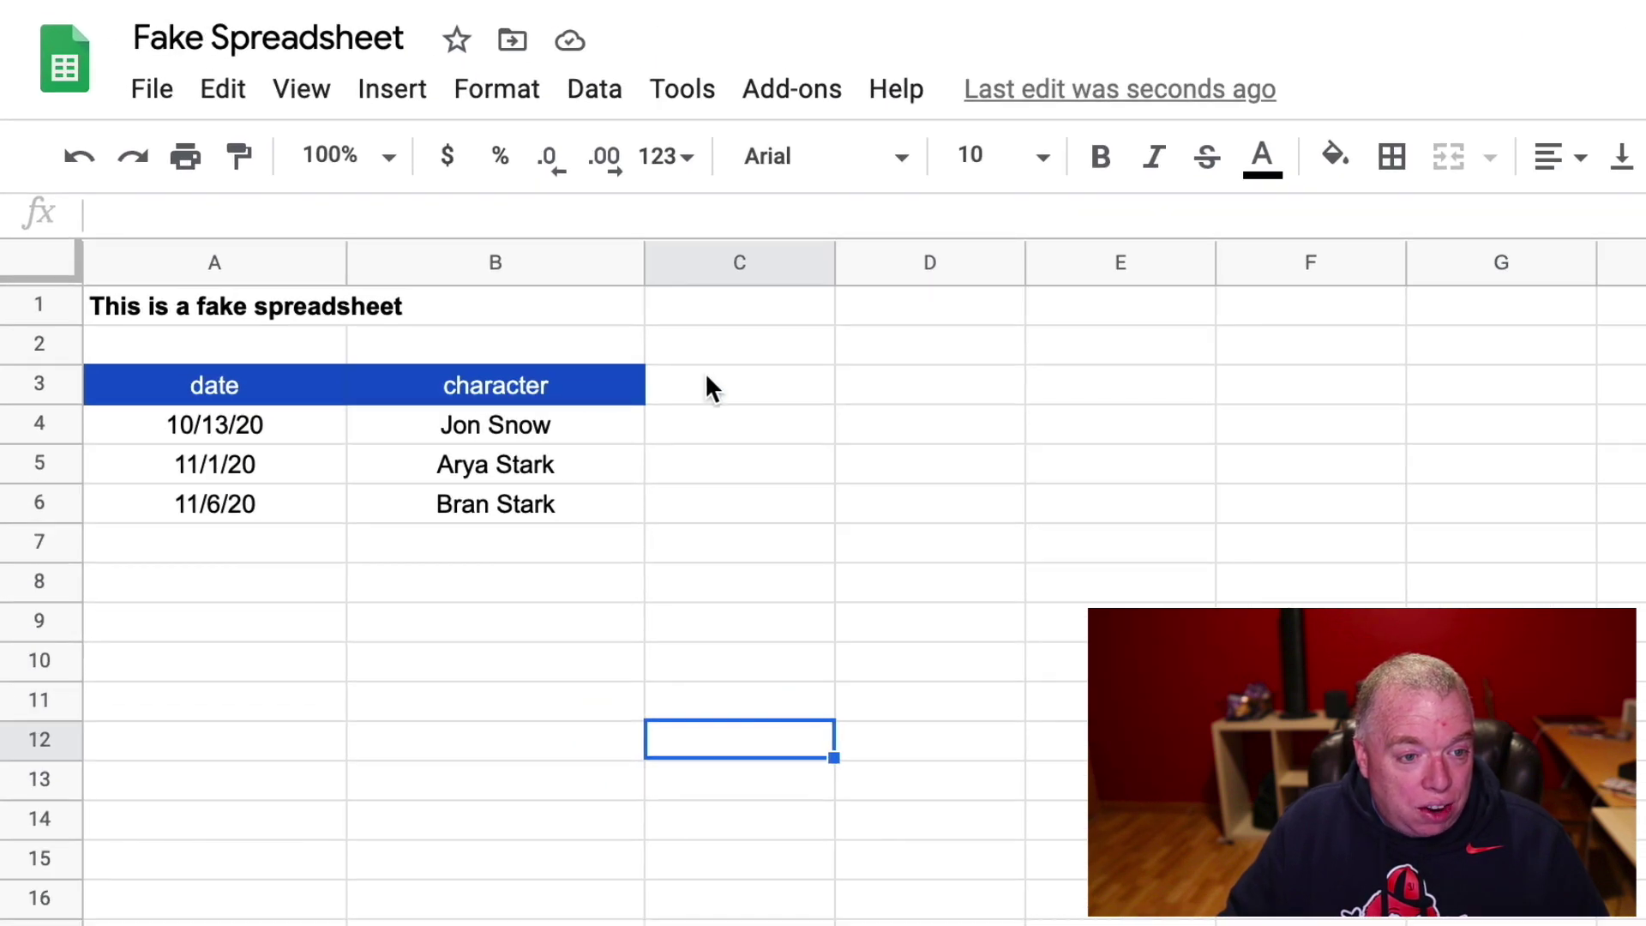
{"action": "left_click", "coordinate": [710, 388]}
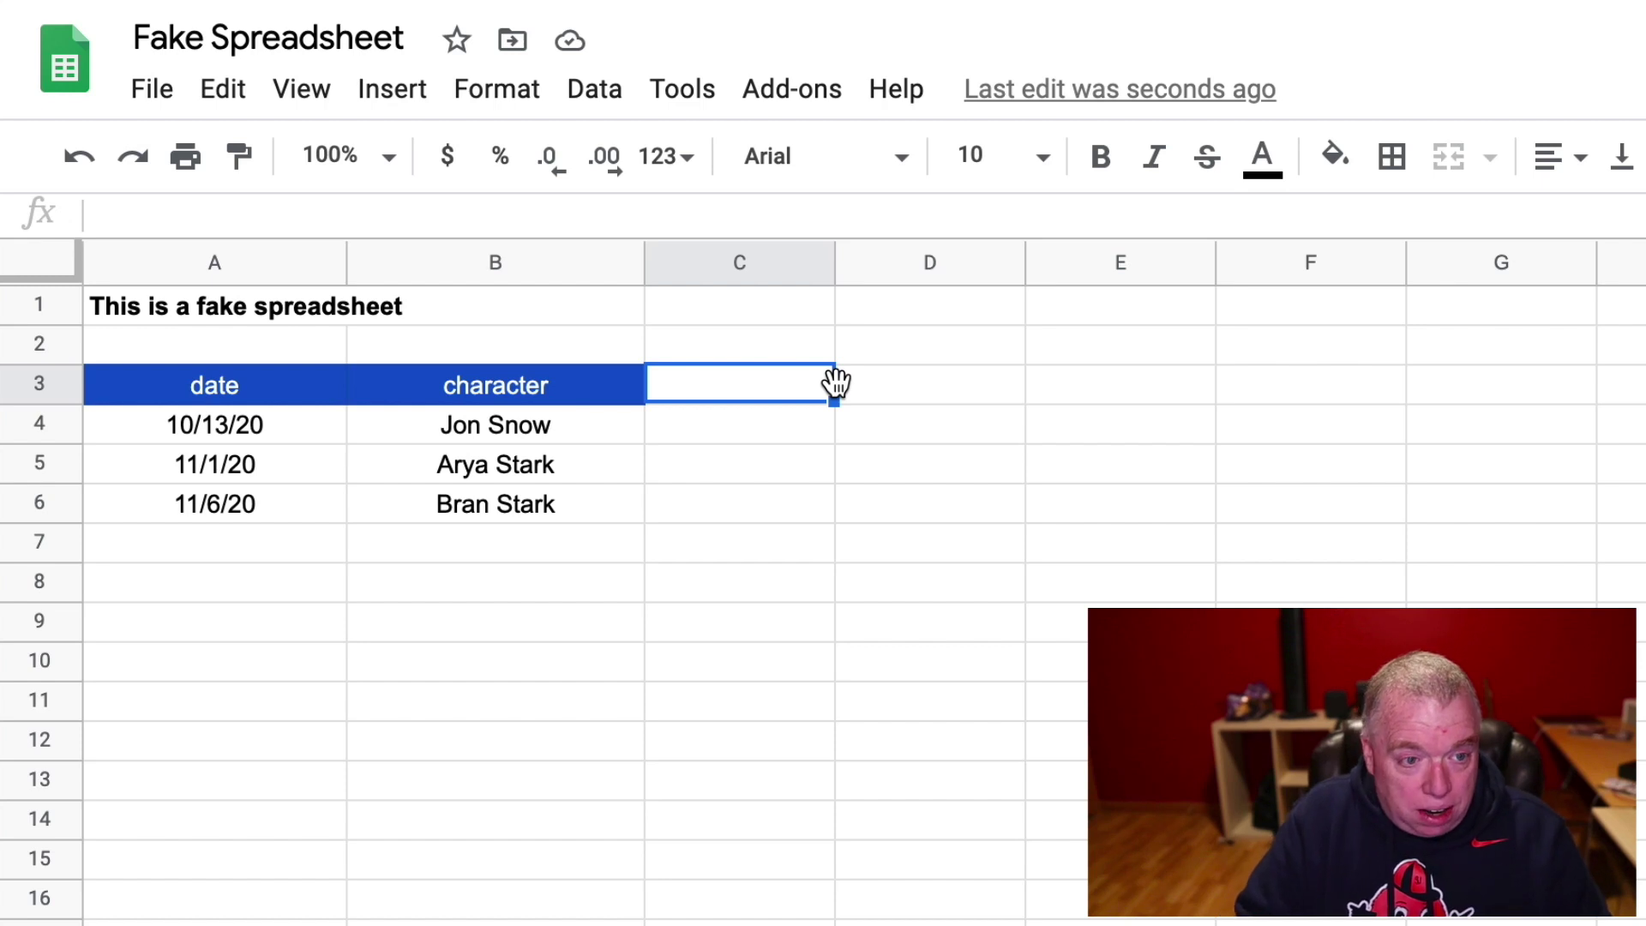
{"action": "type", "text": "Show"}
{"action": "key", "text": "BackSpace"}
{"action": "key", "text": "BackSpace"}
{"action": "key", "text": "BackSpace"}
{"action": "key", "text": "BackSpace"}
{"action": "type", "text": "show"}
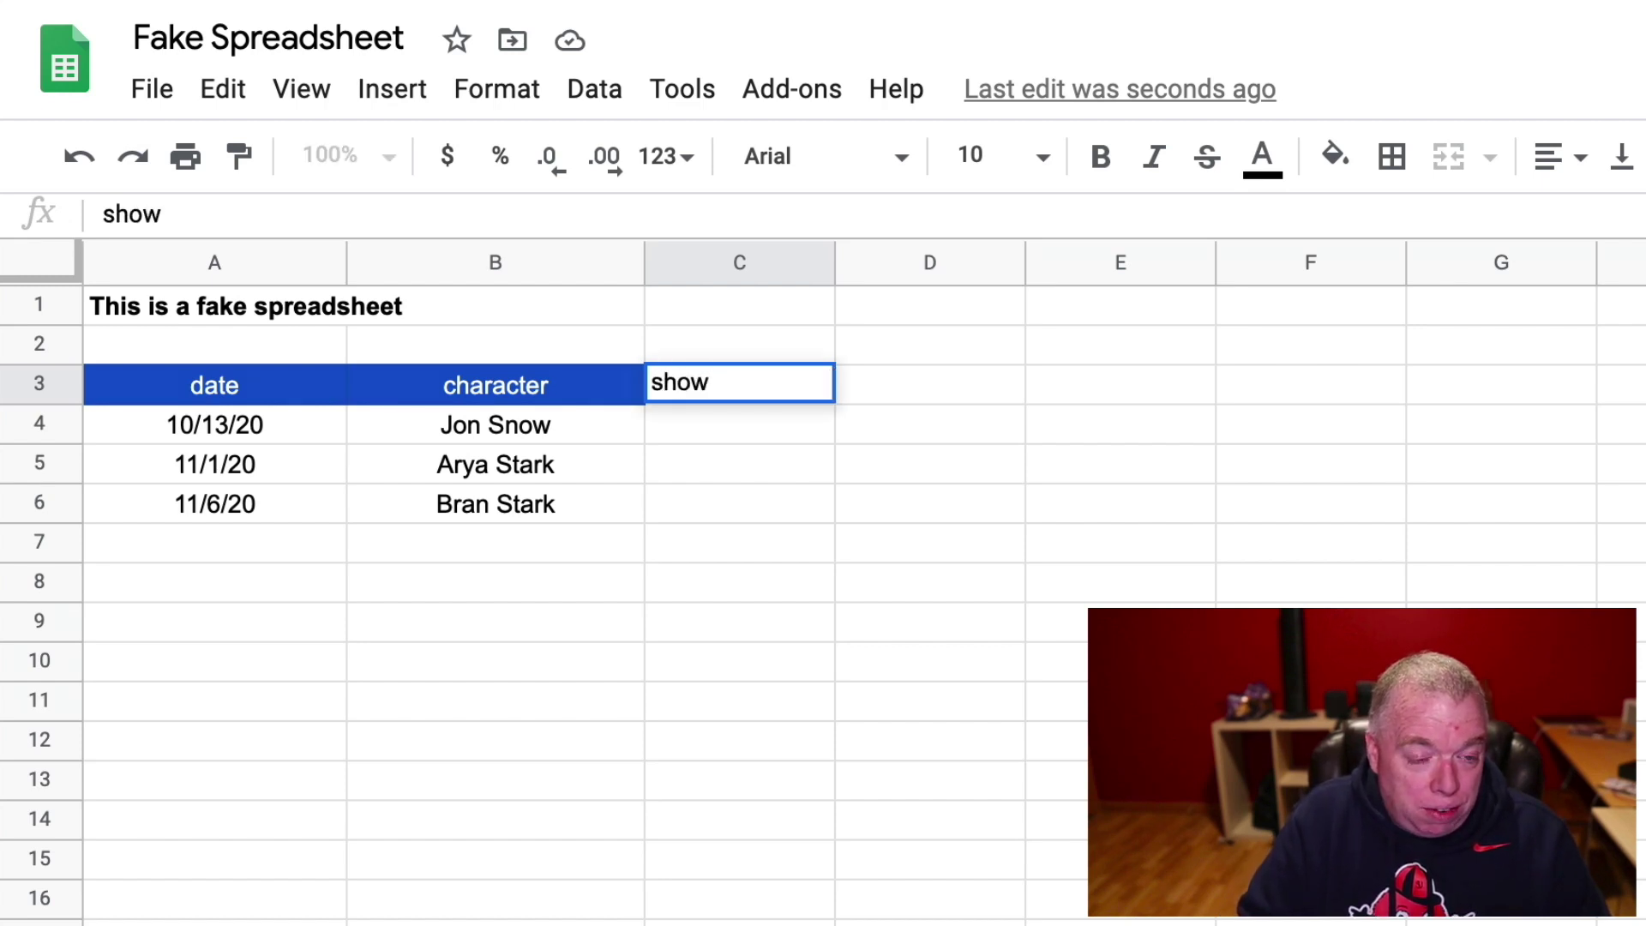
{"action": "key", "text": "Return"}
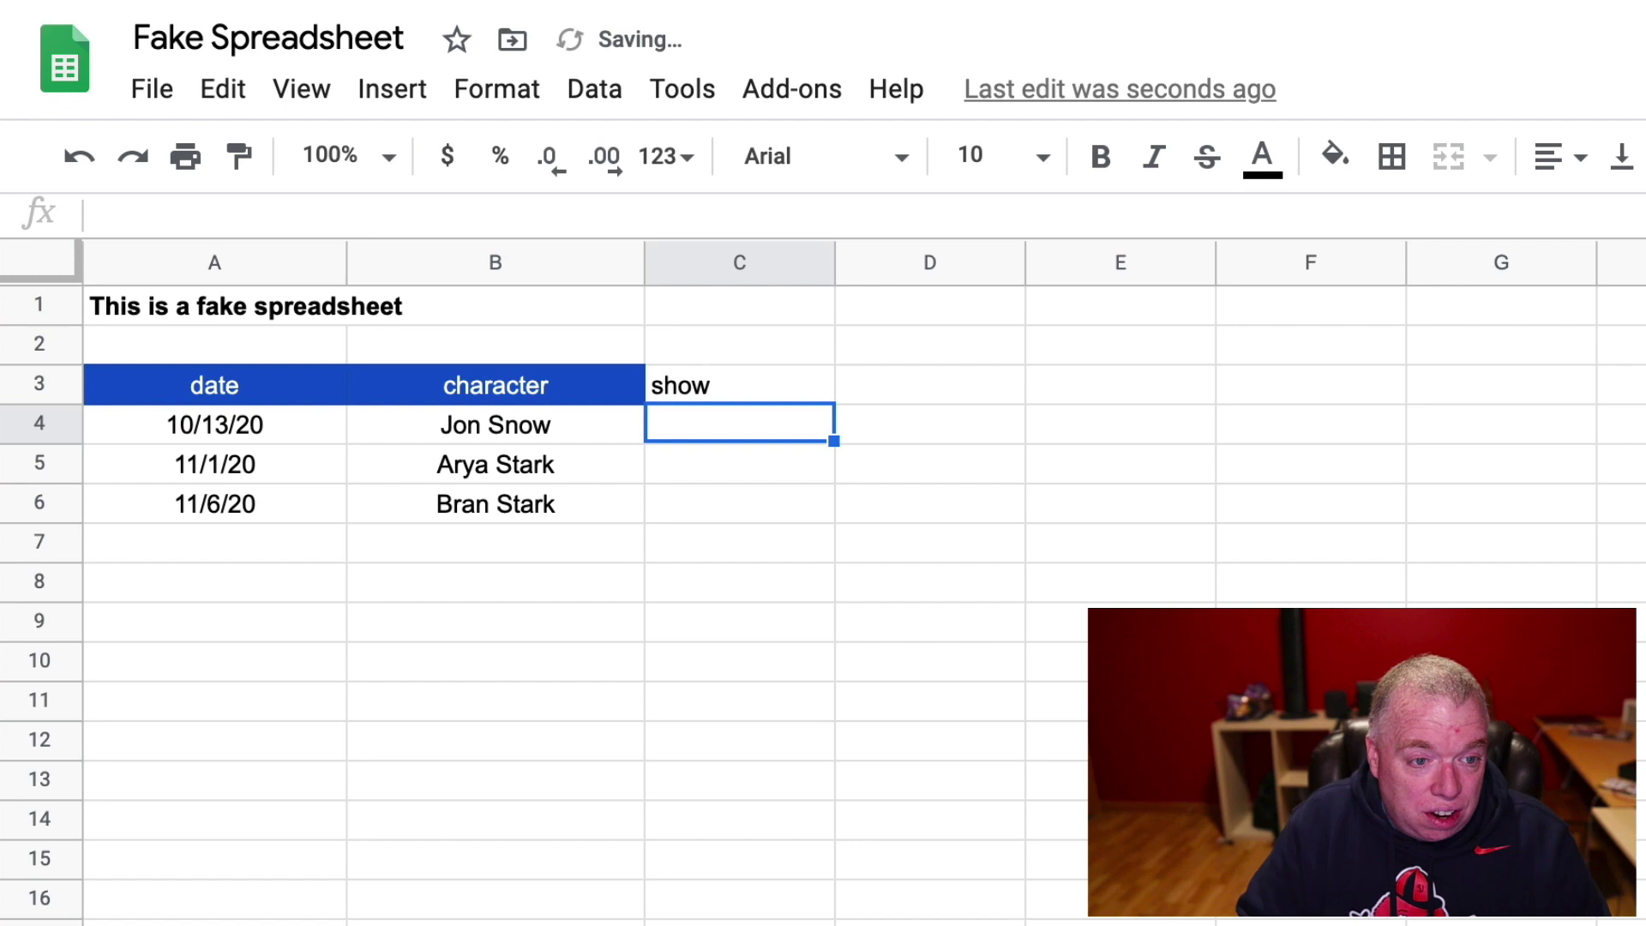
Fill the "show" header cell C3 with the same dark blue as the neighbouring date and character headers.
{"action": "left_click", "coordinate": [773, 390]}
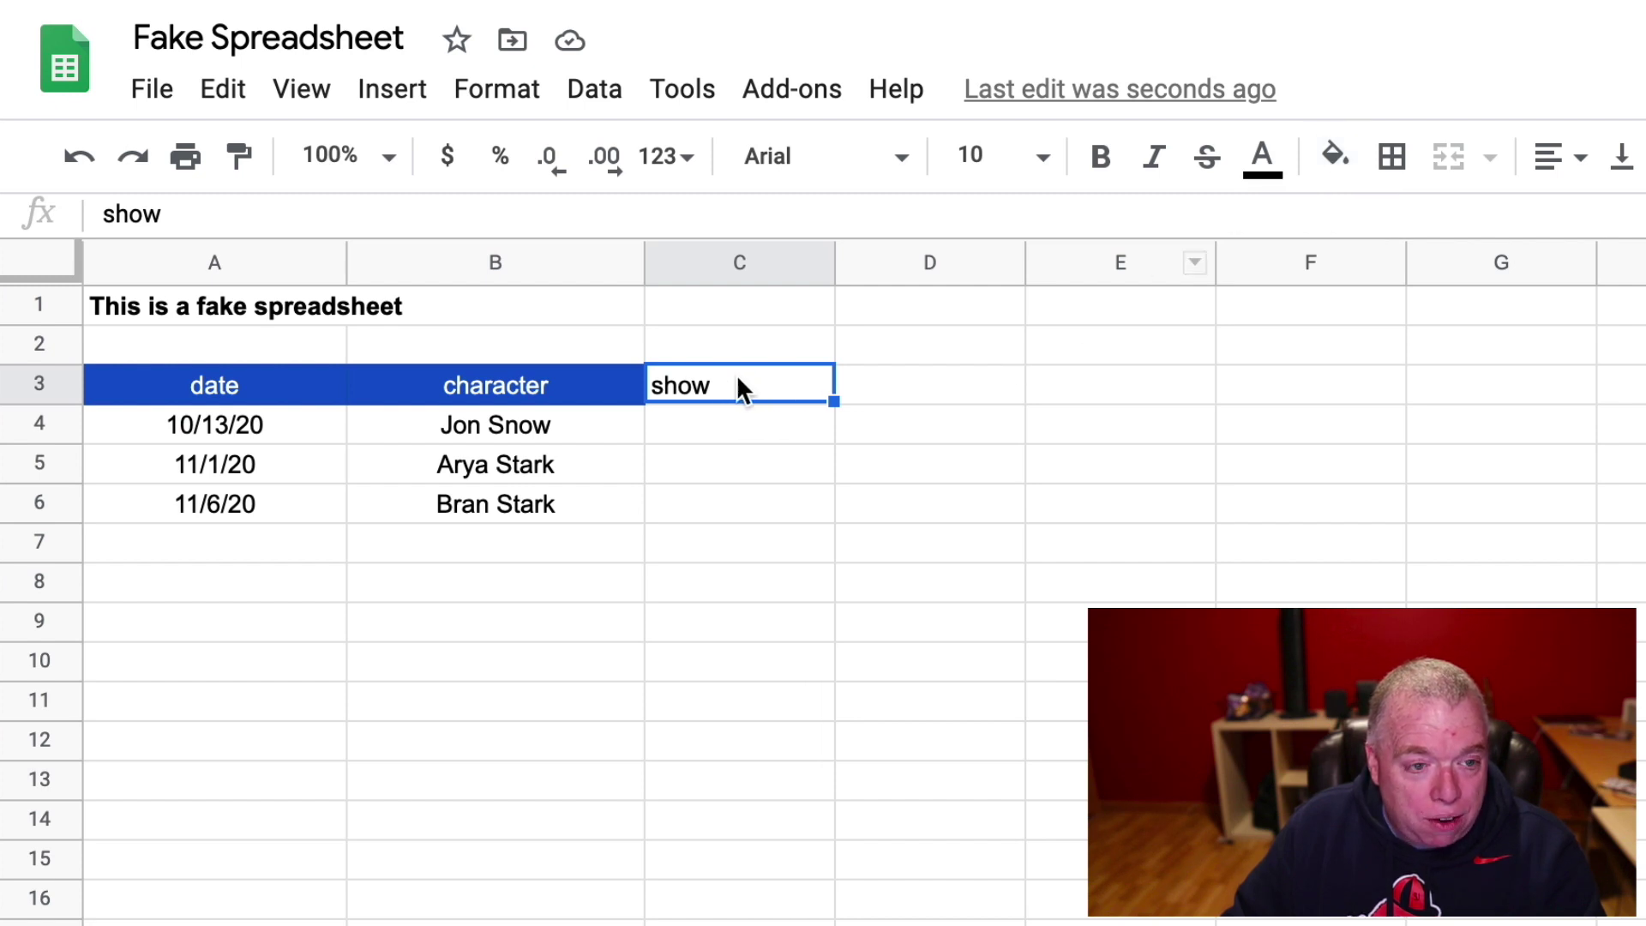
{"action": "left_click", "coordinate": [1342, 163]}
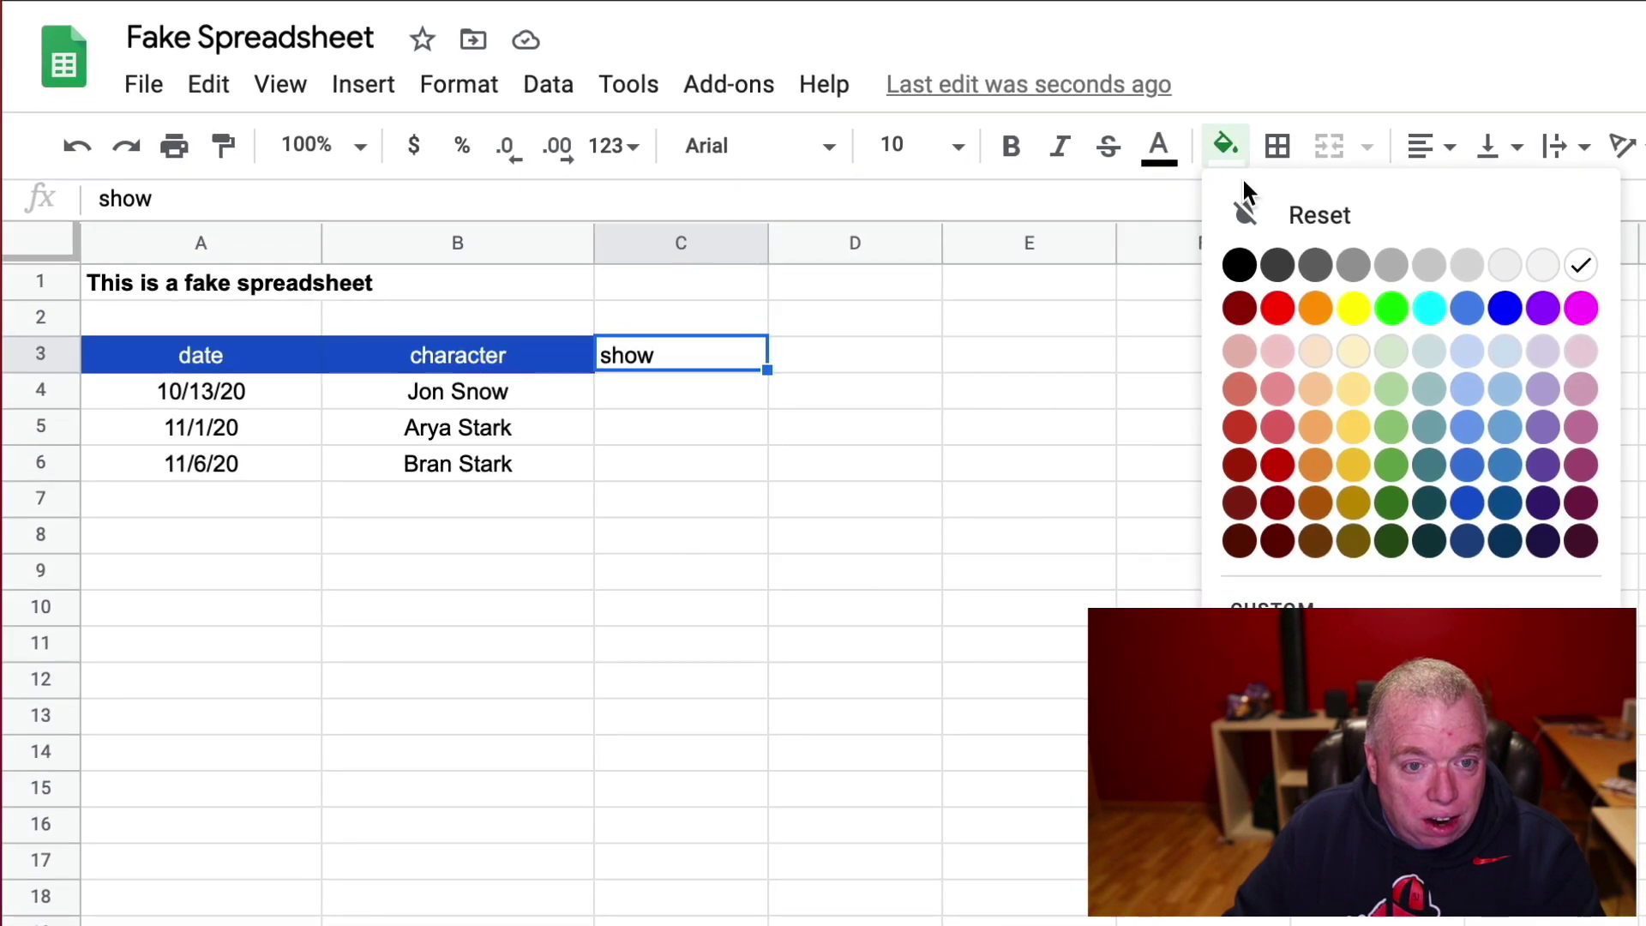
{"action": "left_click", "coordinate": [1506, 310]}
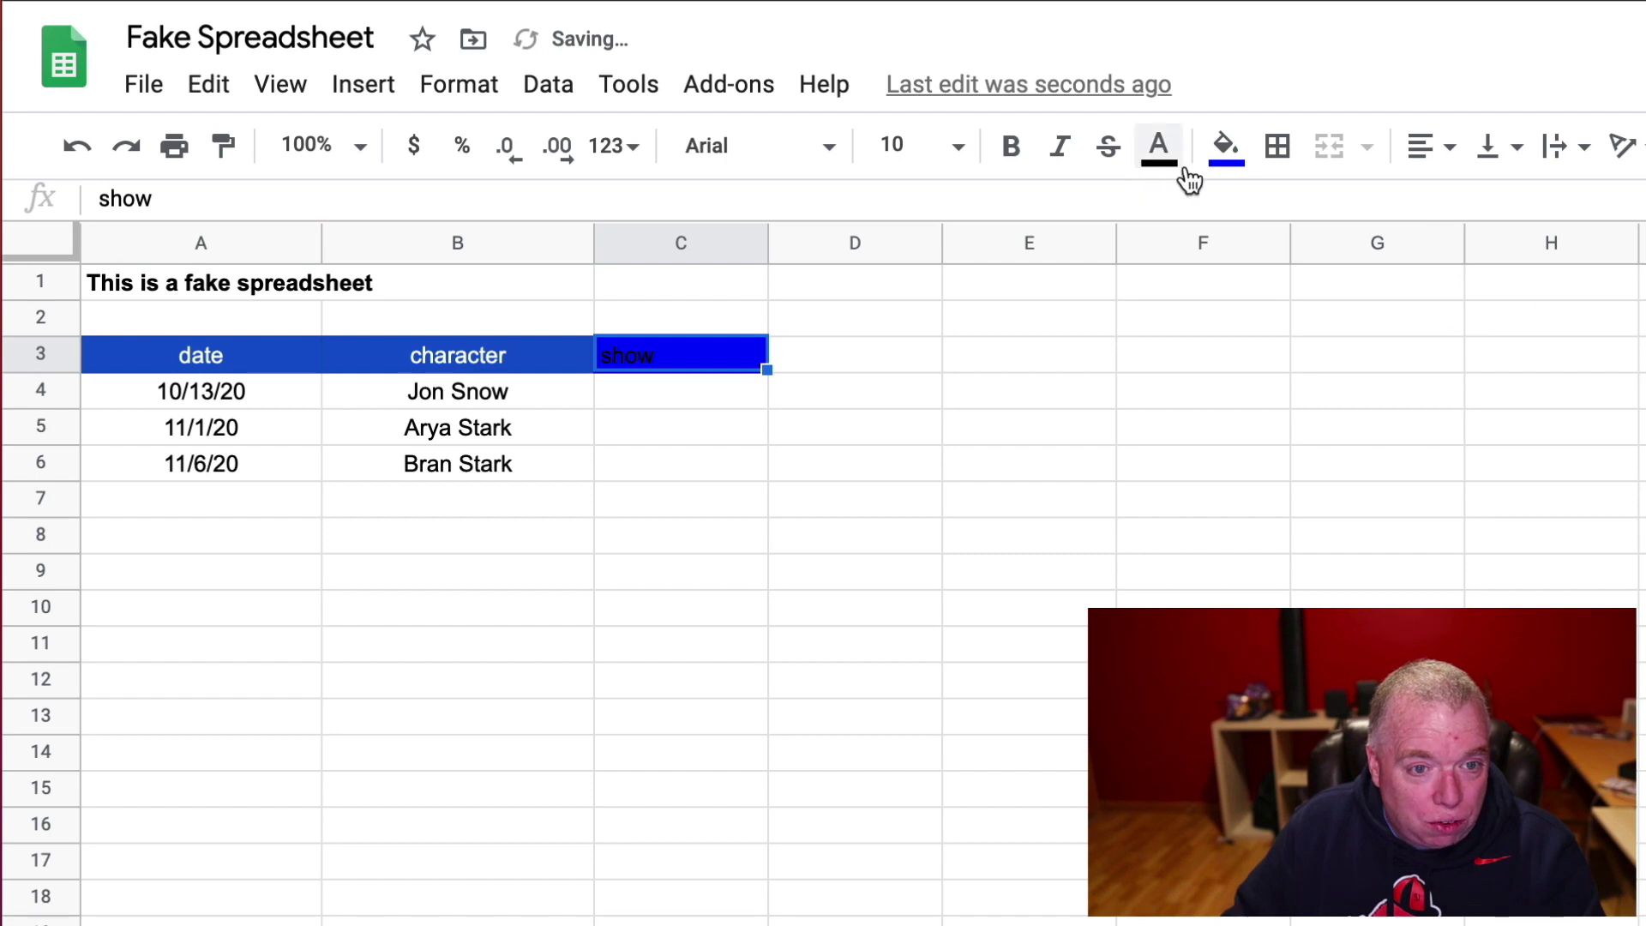
{"action": "left_click", "coordinate": [1223, 165]}
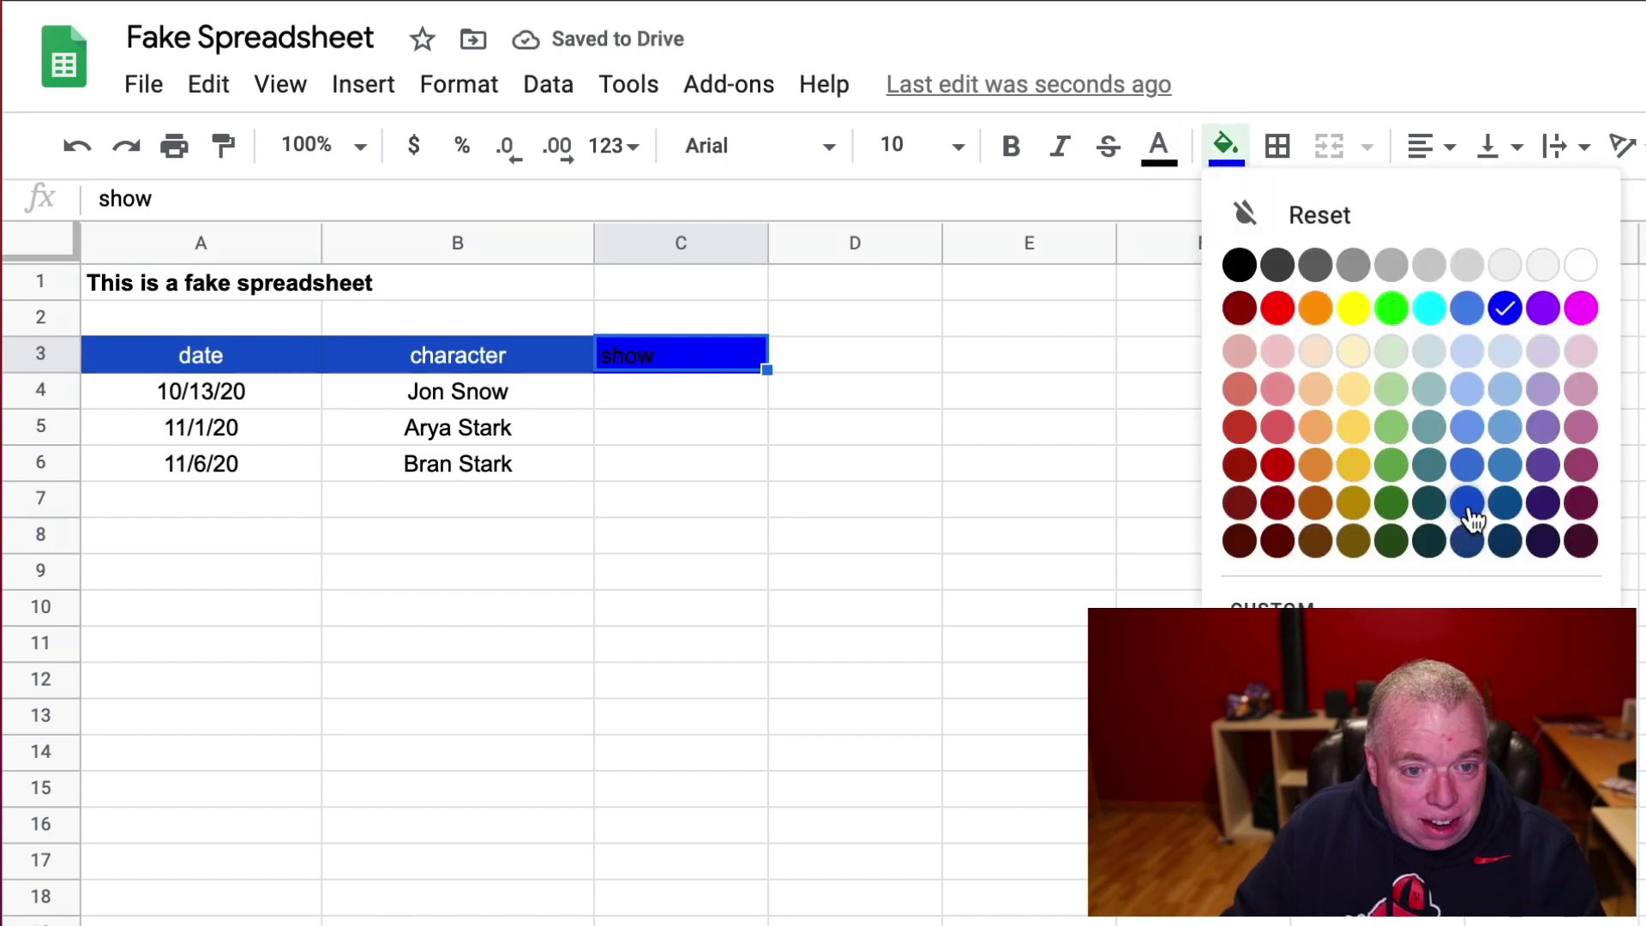
{"action": "left_click", "coordinate": [1468, 506]}
{"action": "left_click", "coordinate": [1469, 505]}
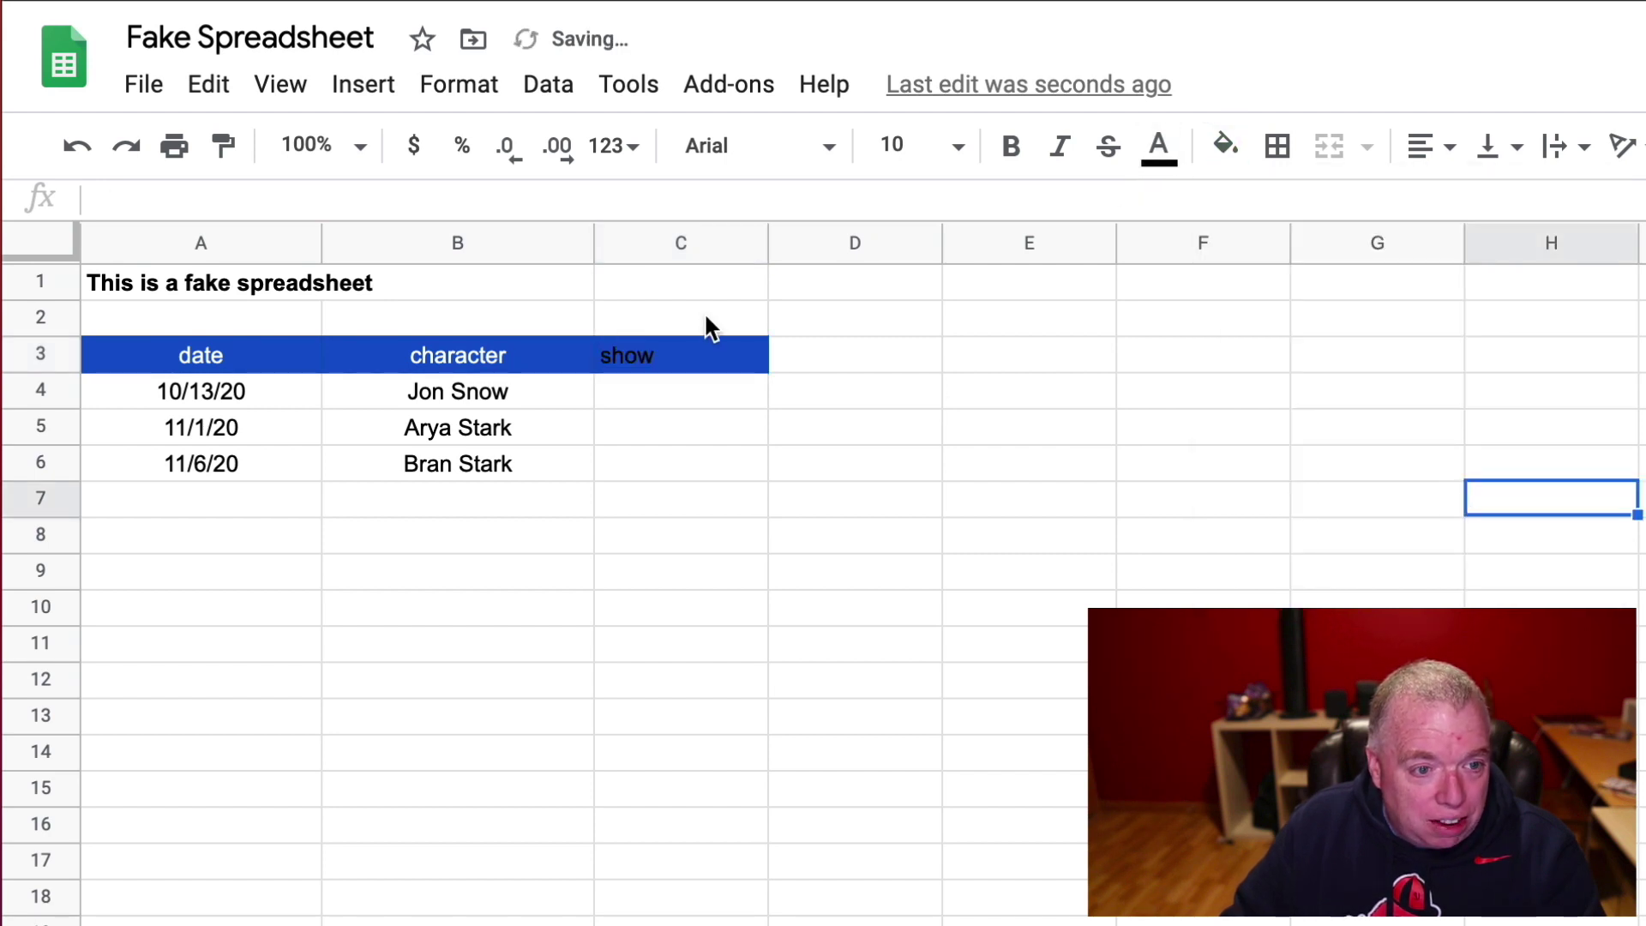
{"action": "left_click", "coordinate": [698, 347]}
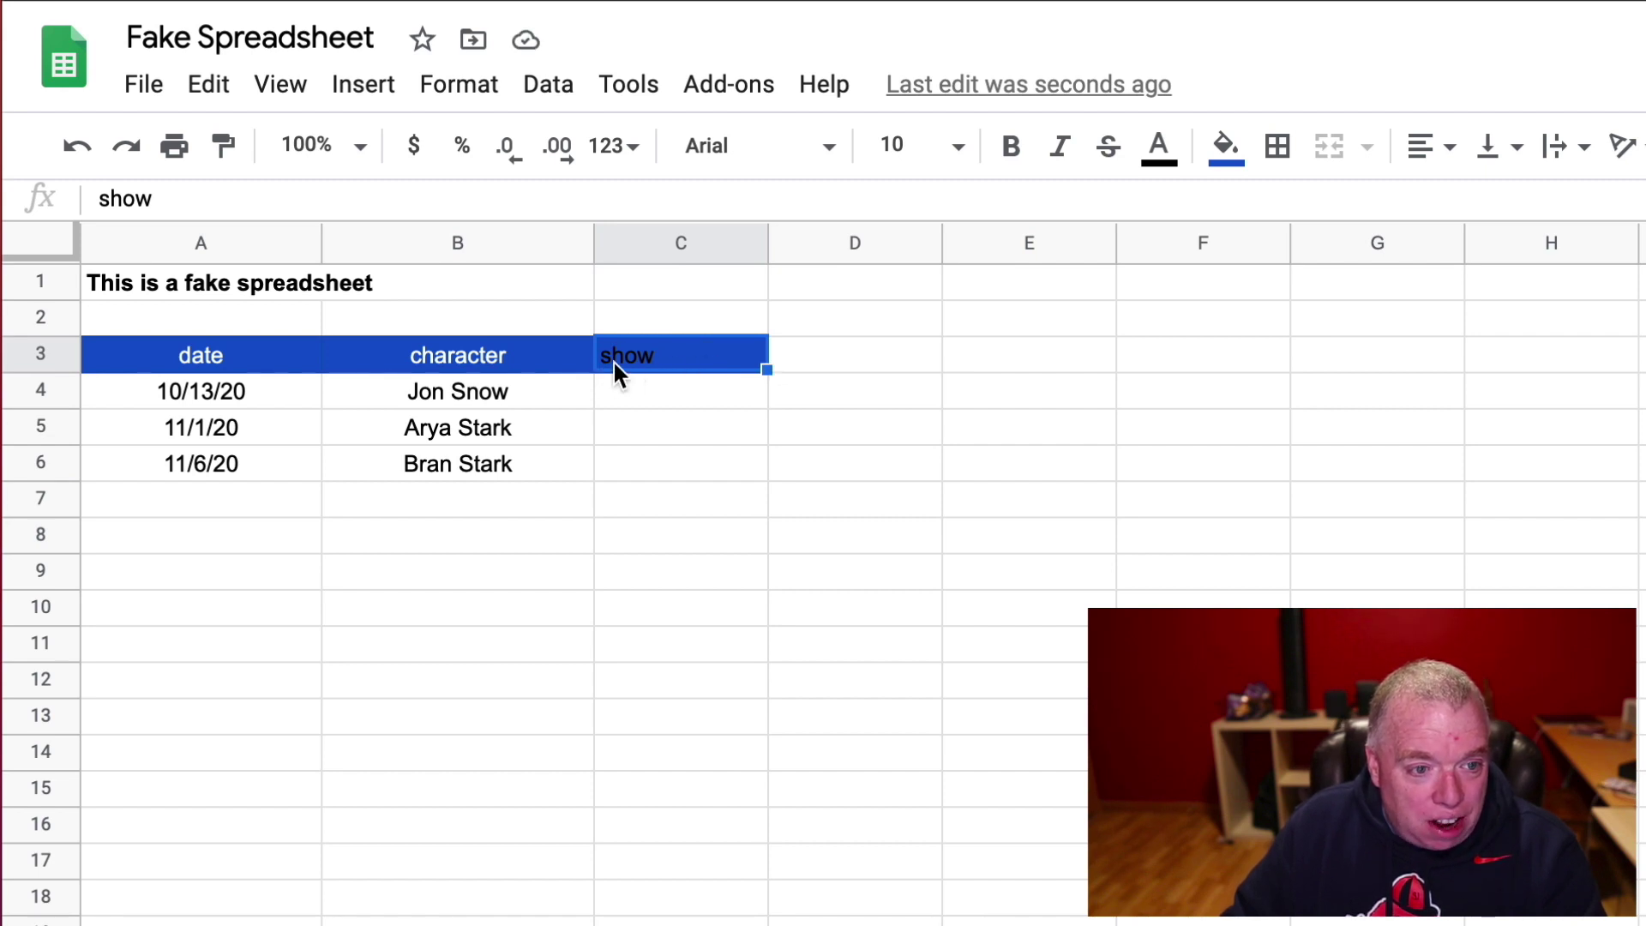
Make the "show" header text in cell C3 white and center it horizontally.
{"action": "left_click", "coordinate": [1159, 148]}
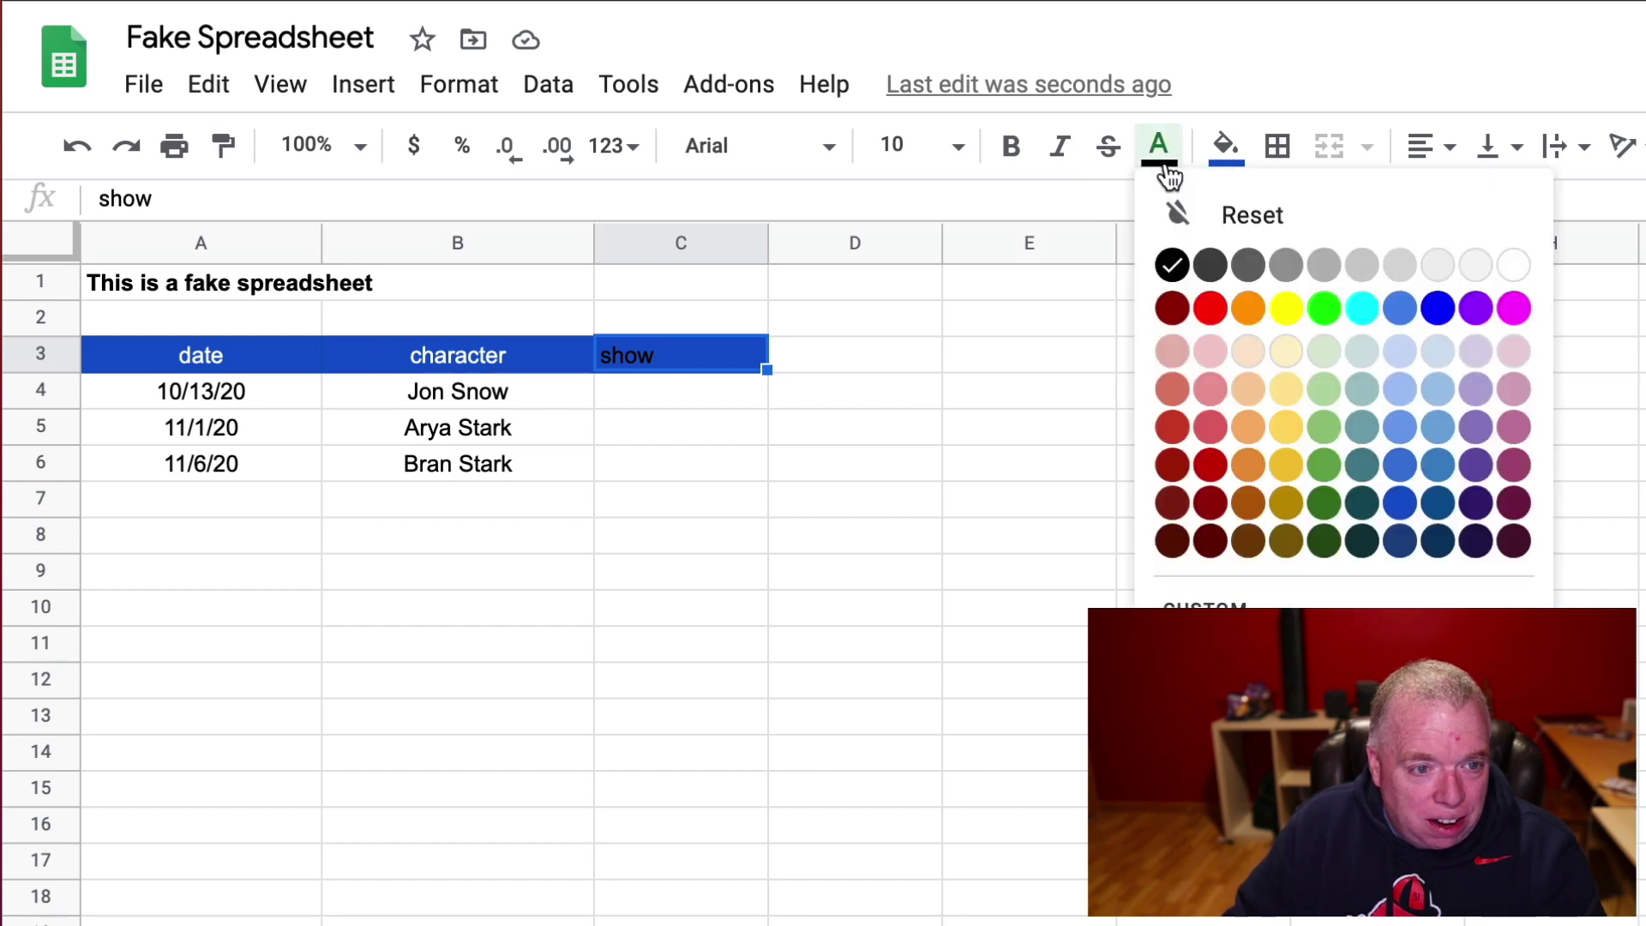
{"action": "left_click", "coordinate": [1510, 265]}
{"action": "left_click", "coordinate": [1076, 463]}
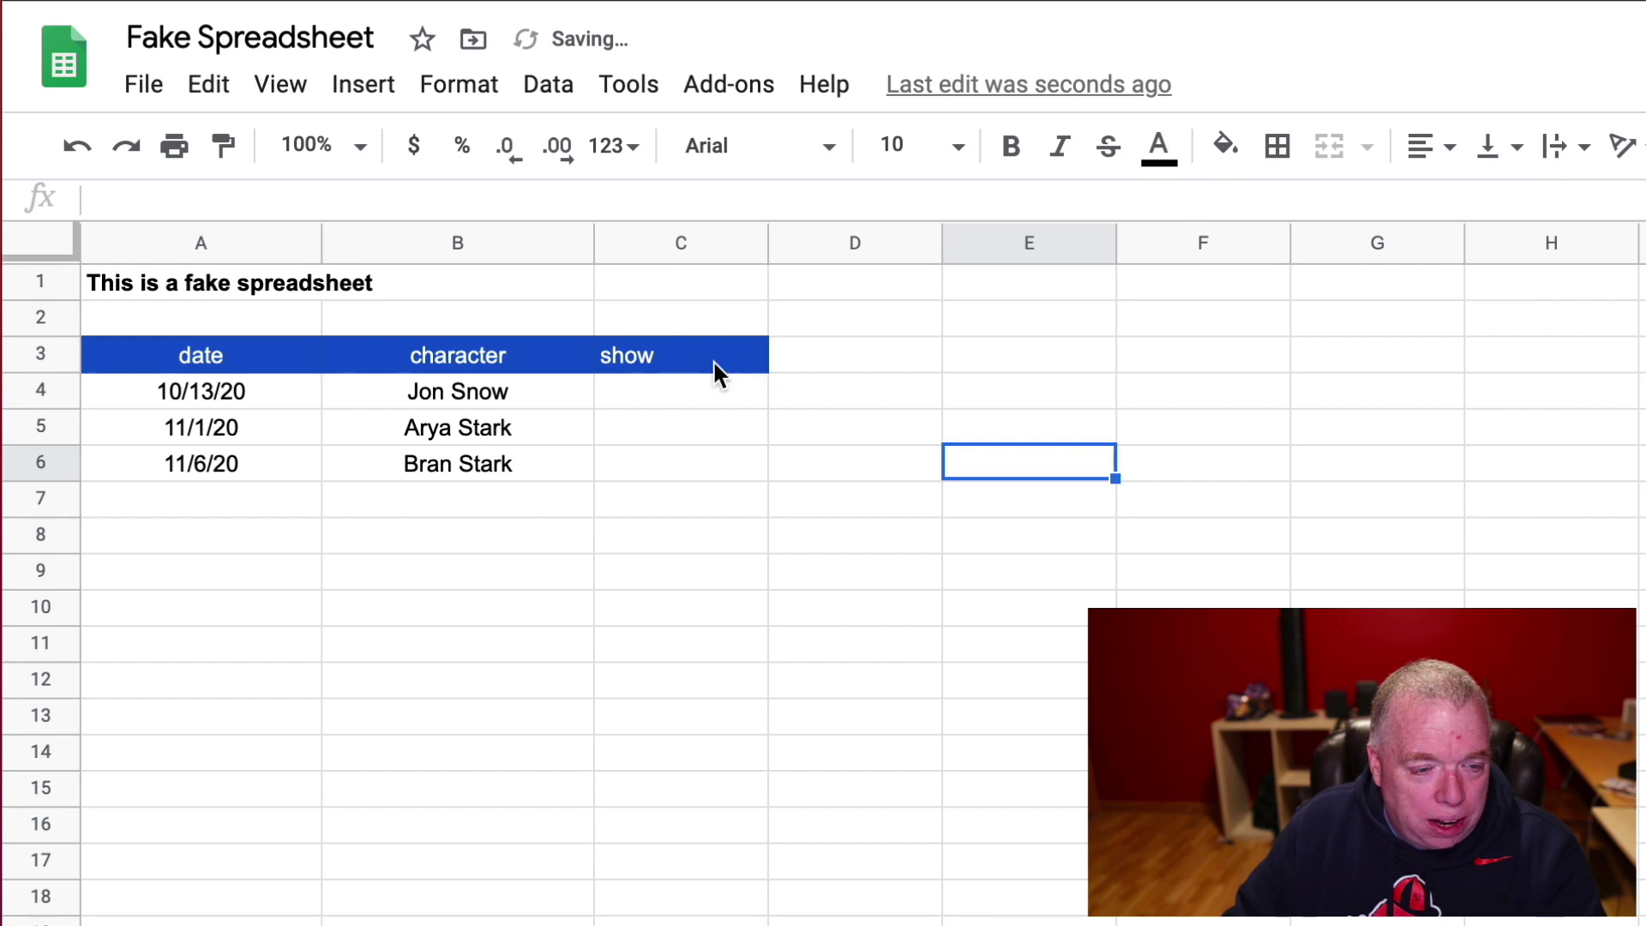
{"action": "left_click", "coordinate": [654, 371]}
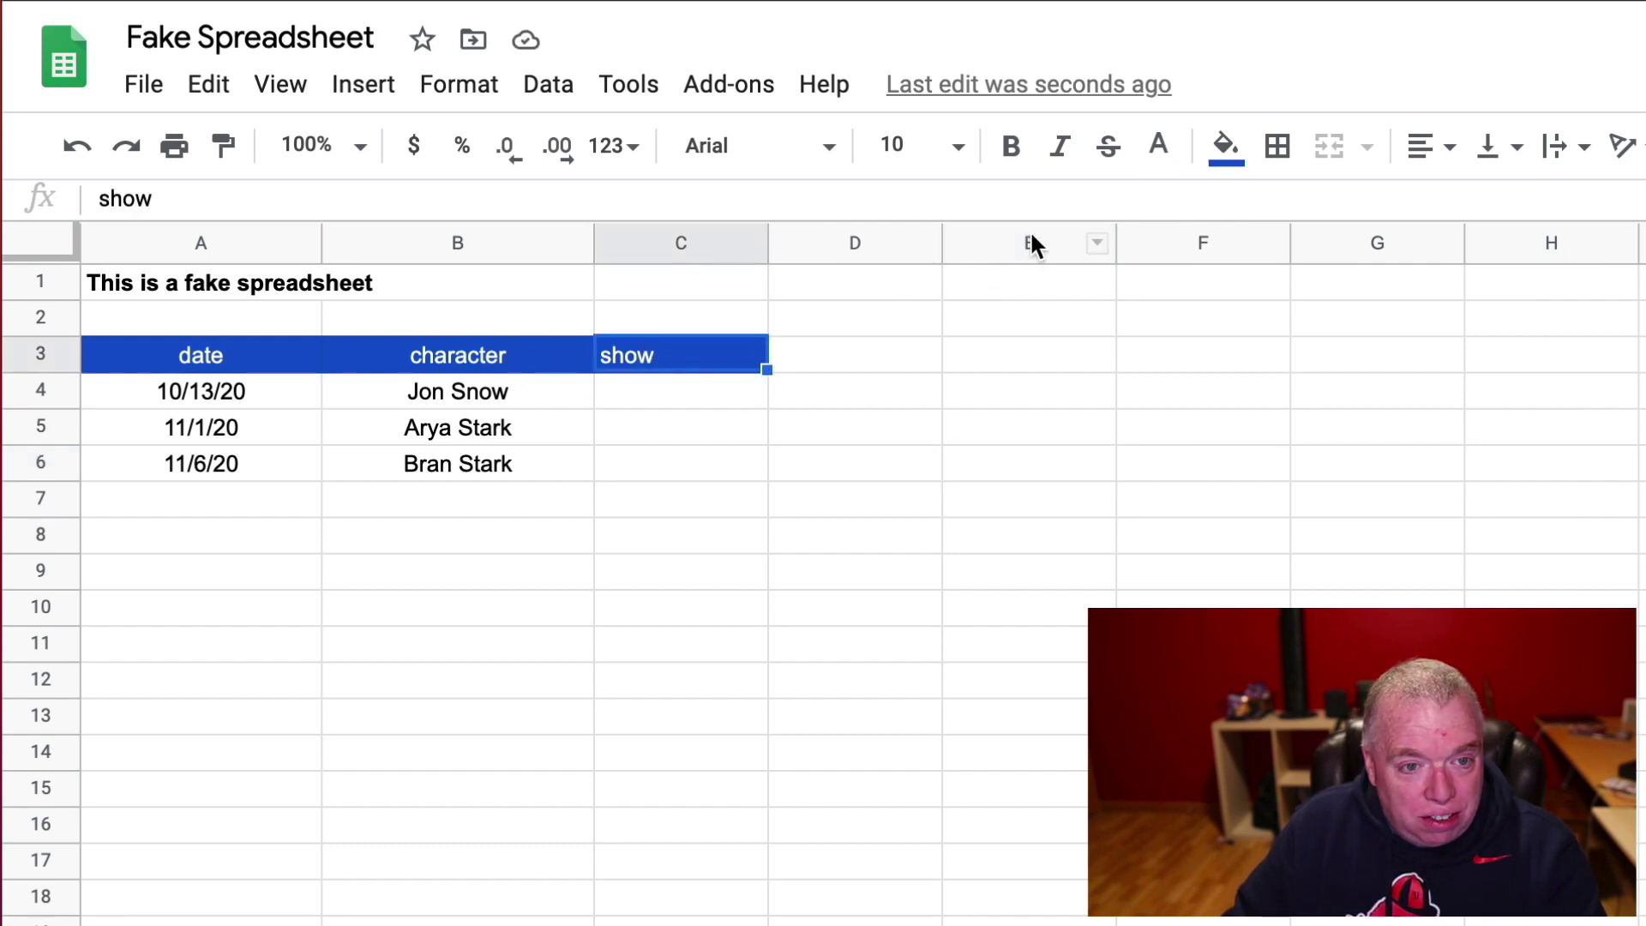
{"action": "left_click", "coordinate": [1447, 151]}
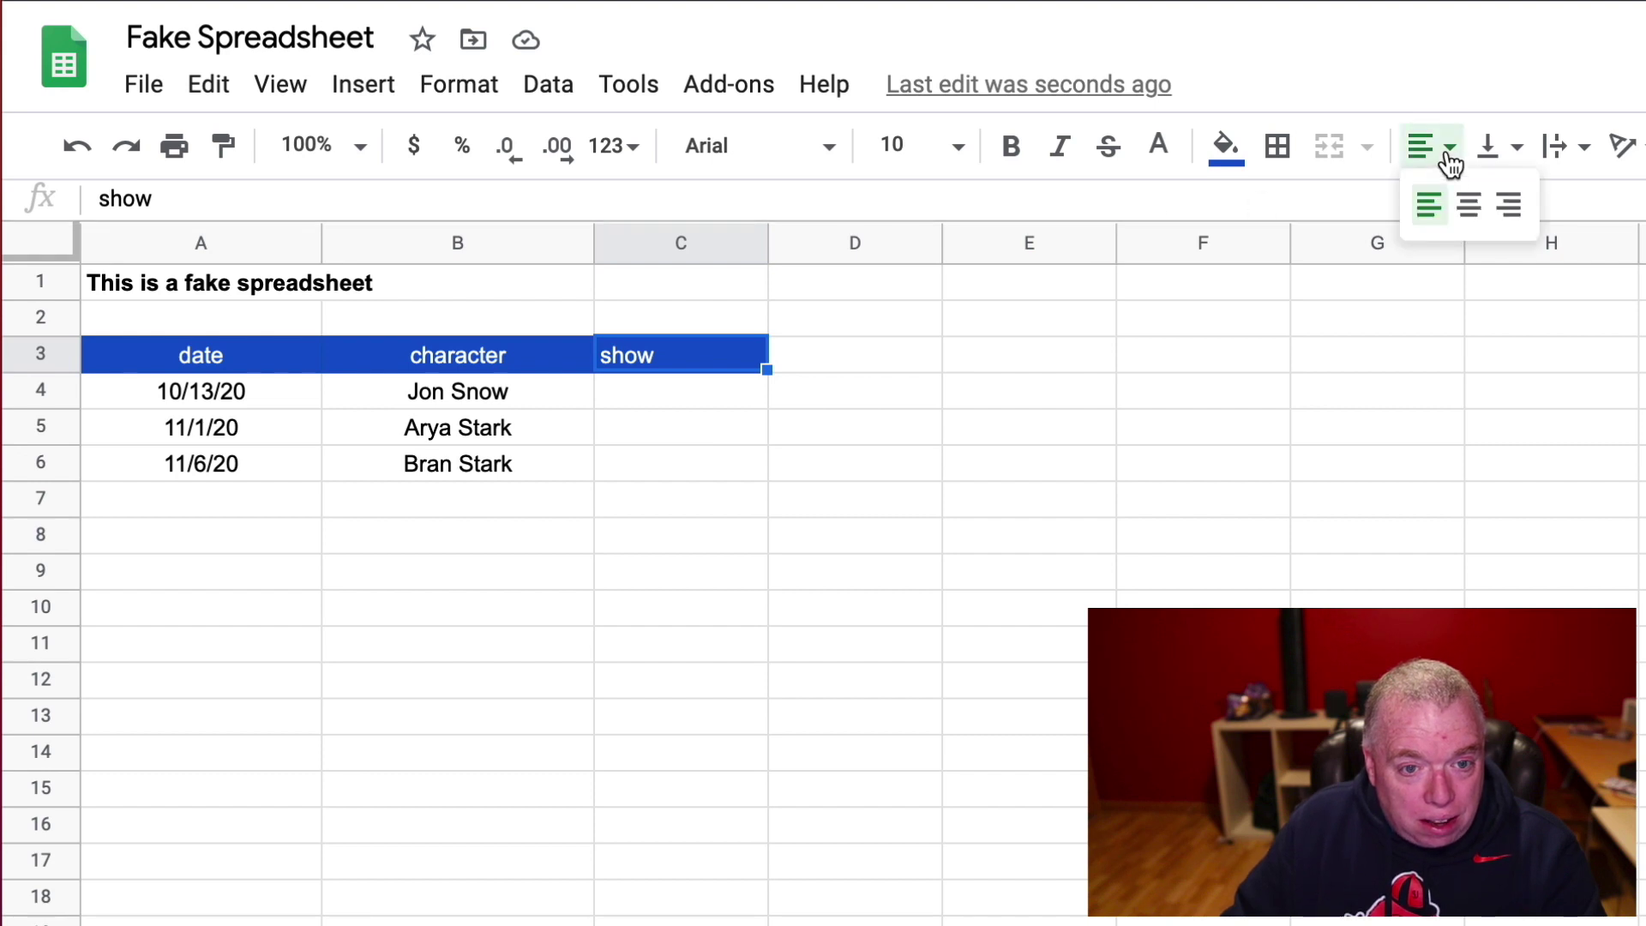
{"action": "left_click", "coordinate": [1468, 208]}
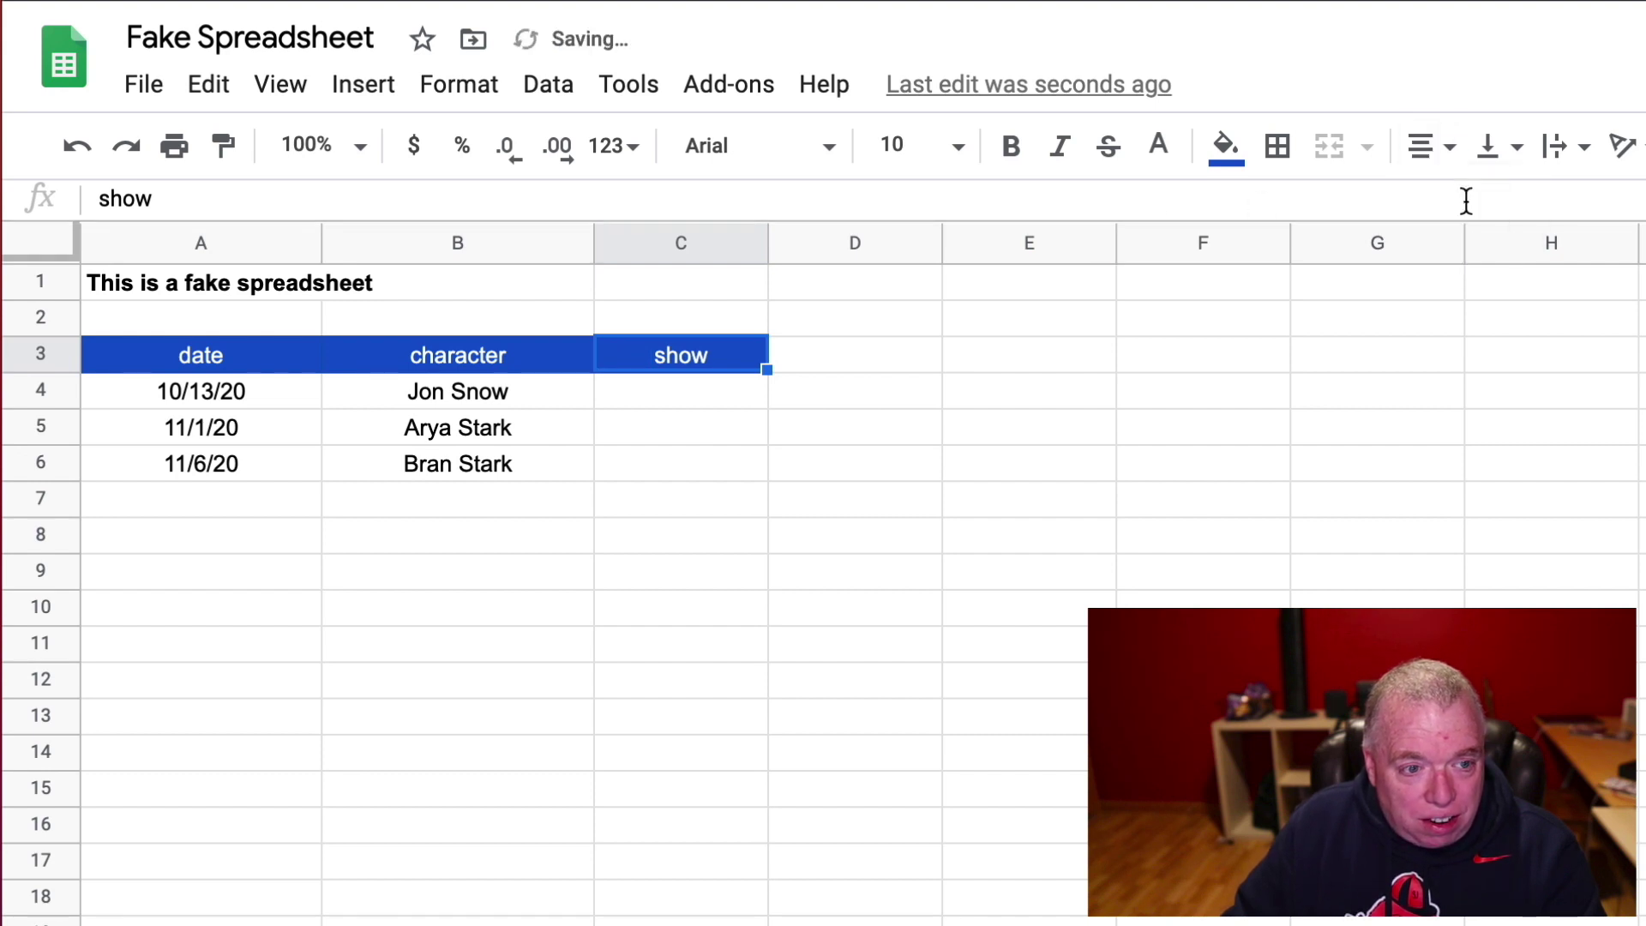
{"action": "left_click", "coordinate": [1202, 506]}
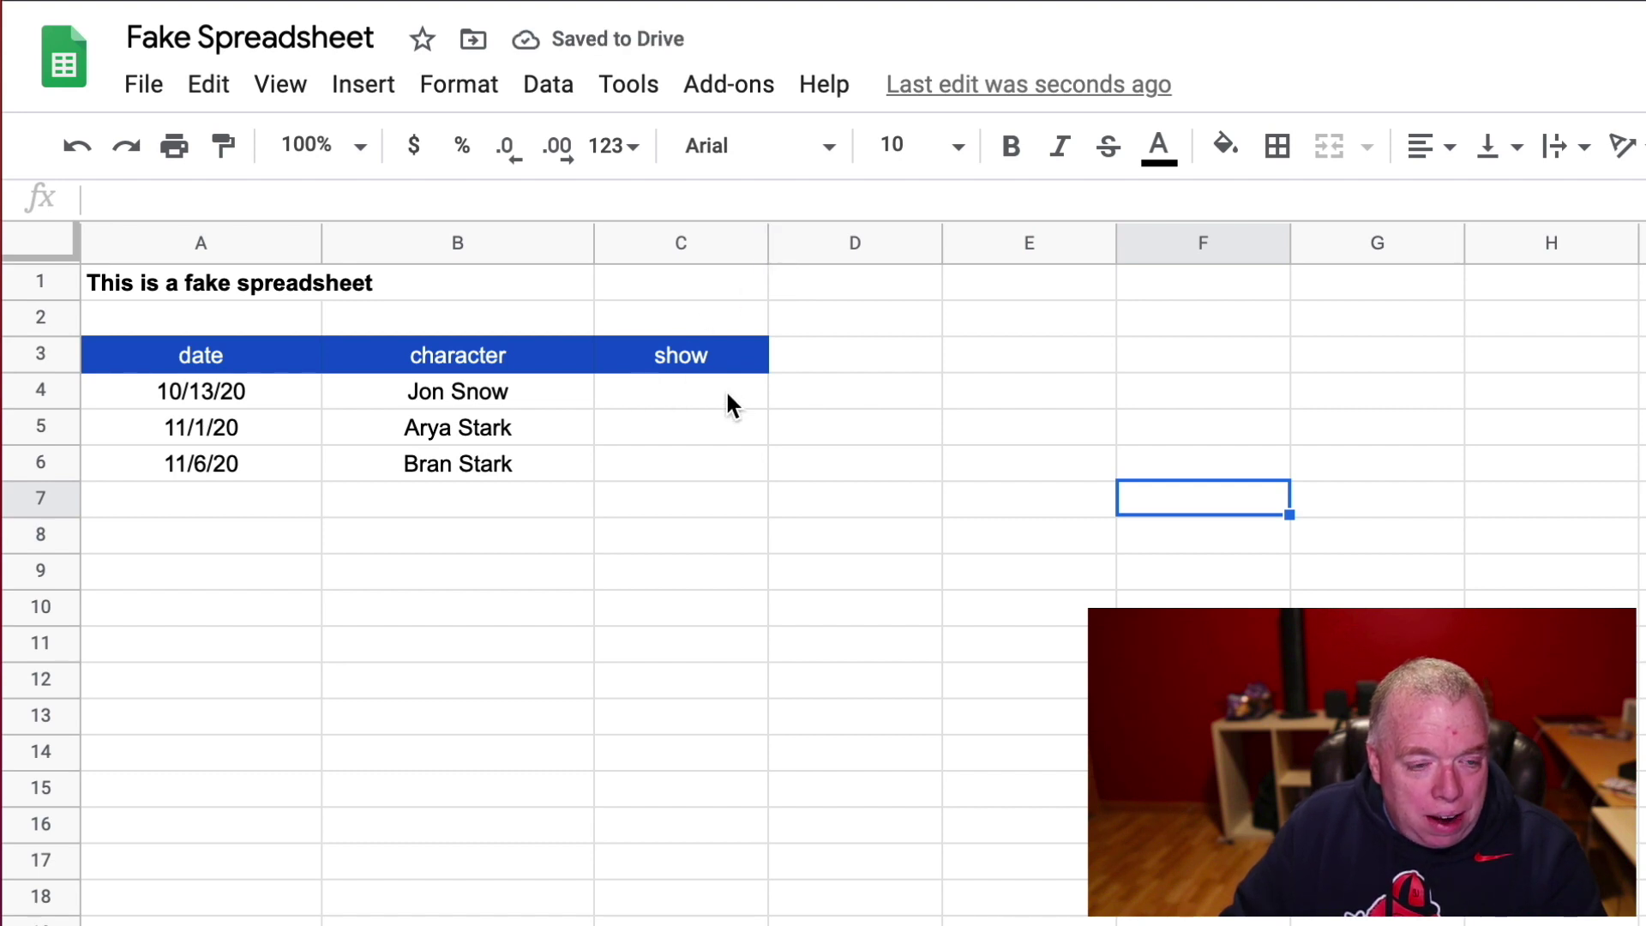
Enter "Game of Thrones" as the show for Jon Snow in cell C4.
{"action": "left_click", "coordinate": [694, 396]}
{"action": "type", "text": "G"}
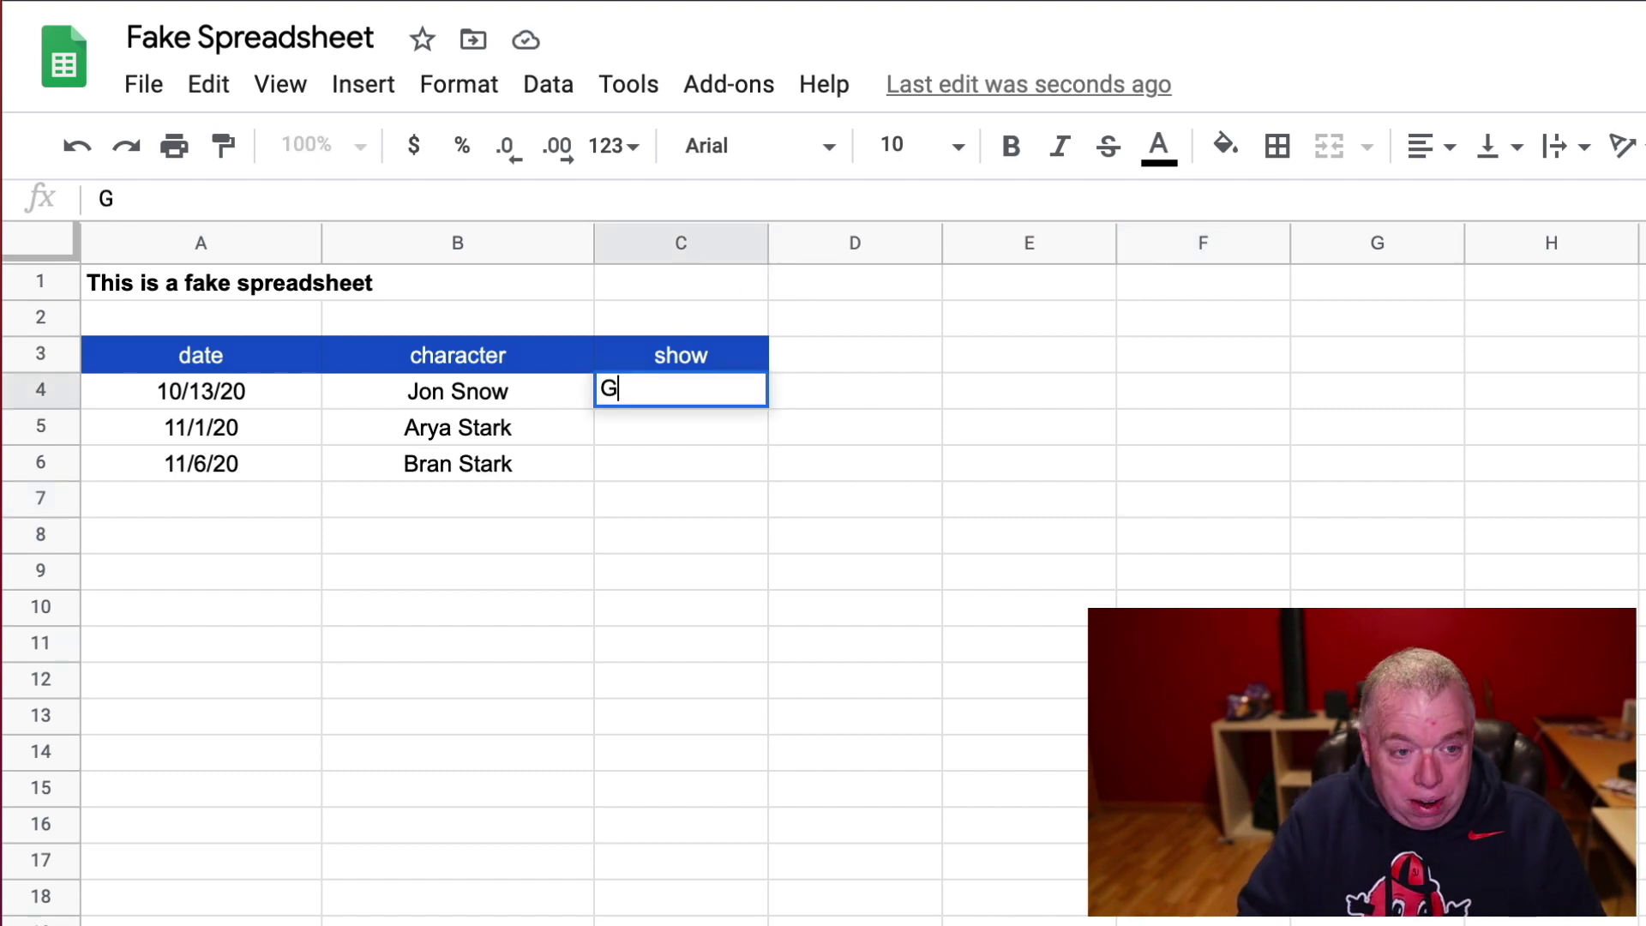
{"action": "type", "text": "ame Of"}
{"action": "key", "text": "BackSpace"}
{"action": "key", "text": "BackSpace"}
{"action": "key", "text": "BackSpace"}
{"action": "type", "text": "of Throne"}
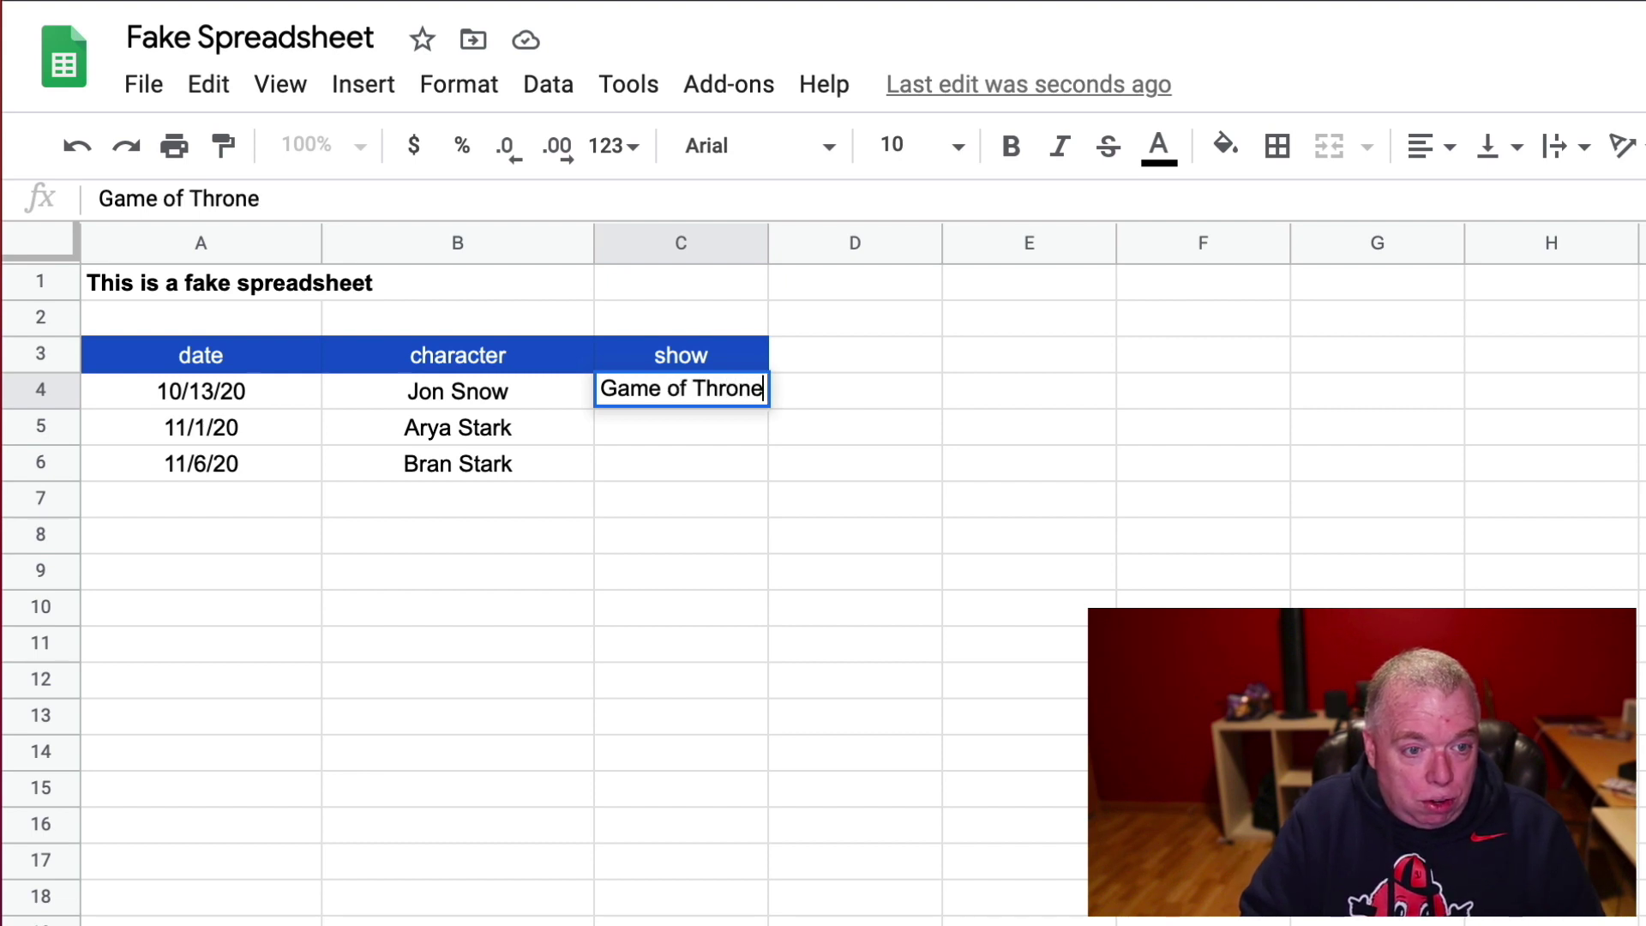
{"action": "type", "text": "s"}
{"action": "left_click", "coordinate": [882, 573]}
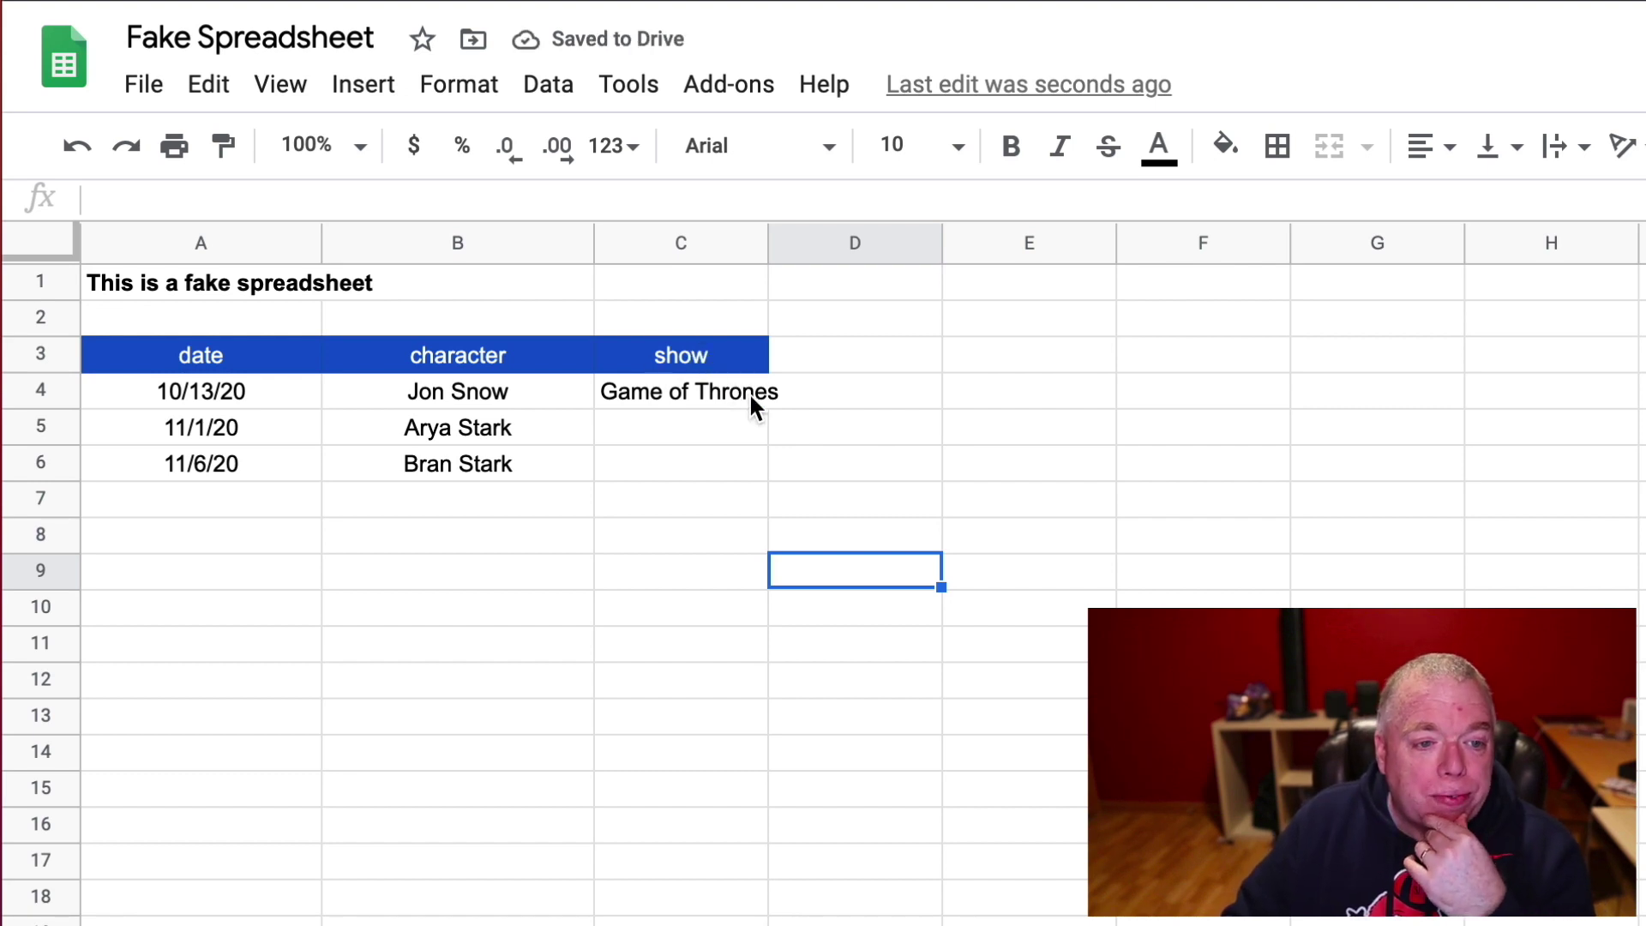
Widen column C so that the show title fits inside its cell with room to spare.
{"action": "left_click_drag", "start_coordinate": [769, 255], "coordinate": [816, 250]}
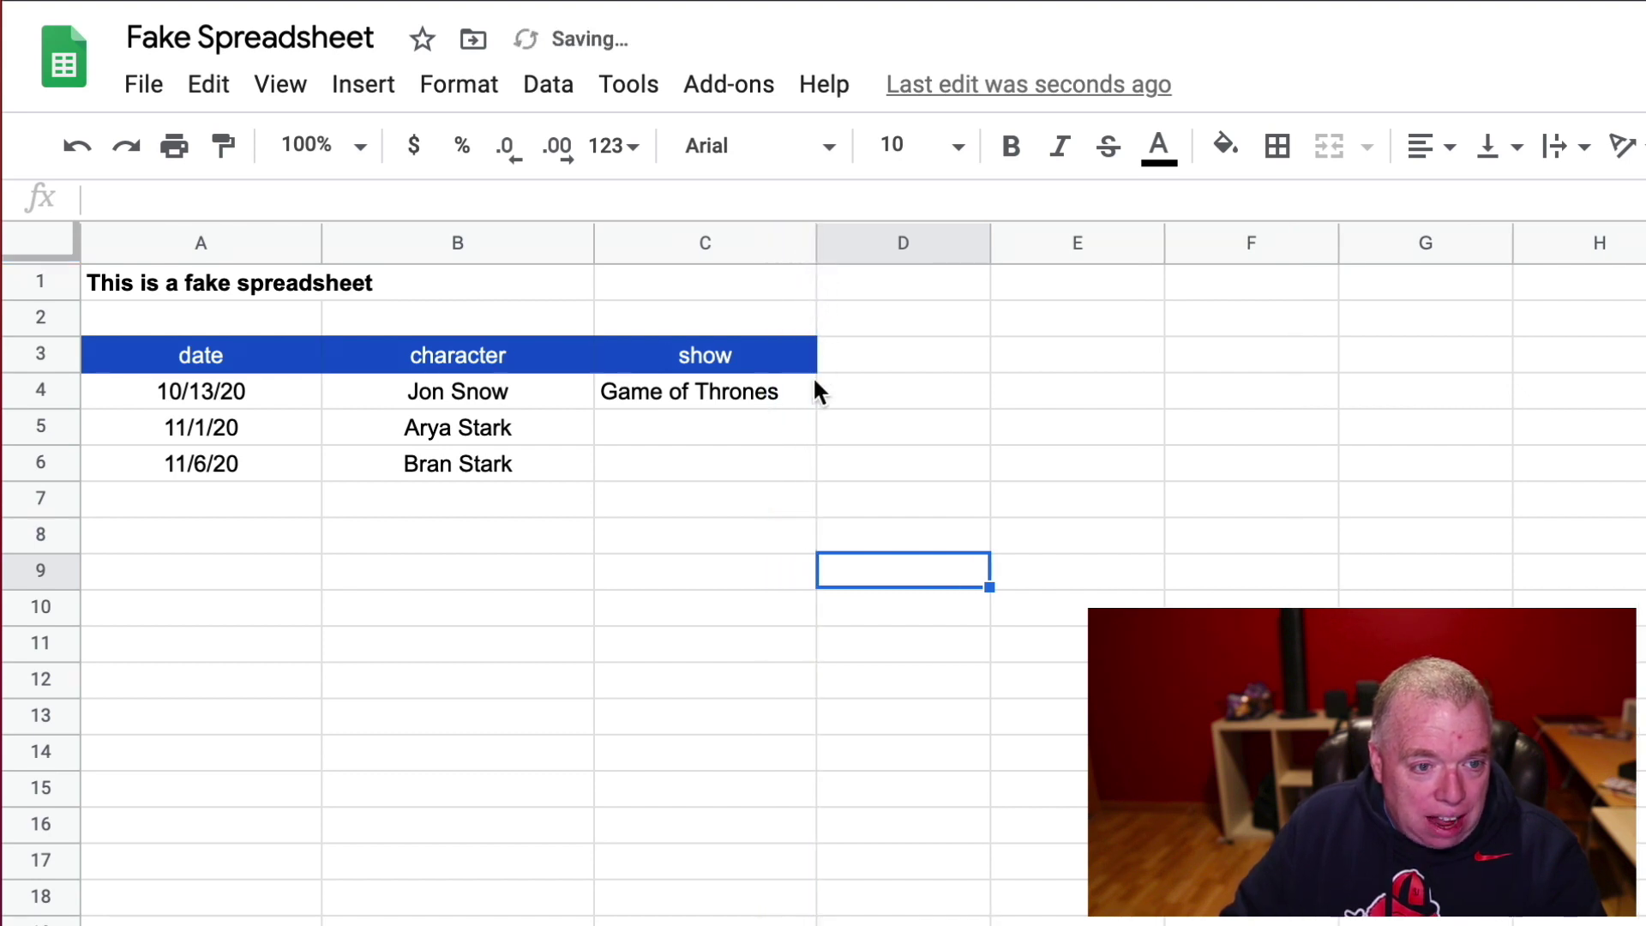
{"action": "left_click_drag", "start_coordinate": [816, 233], "coordinate": [845, 249]}
{"action": "left_click", "coordinate": [783, 391]}
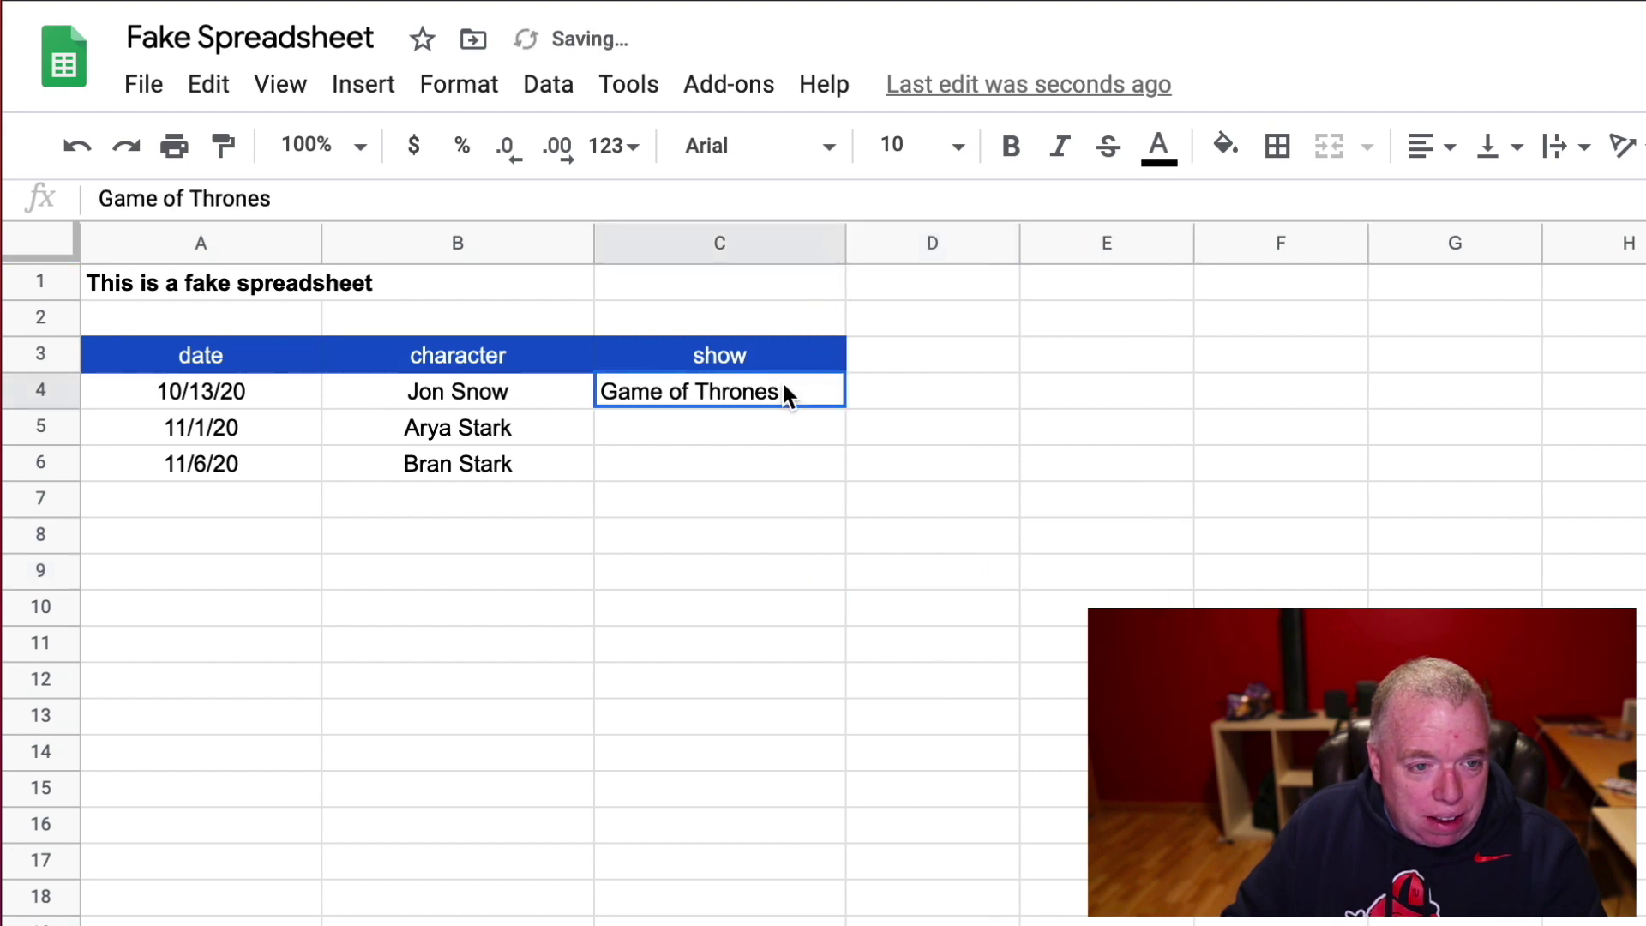
{"action": "left_click", "coordinate": [870, 413]}
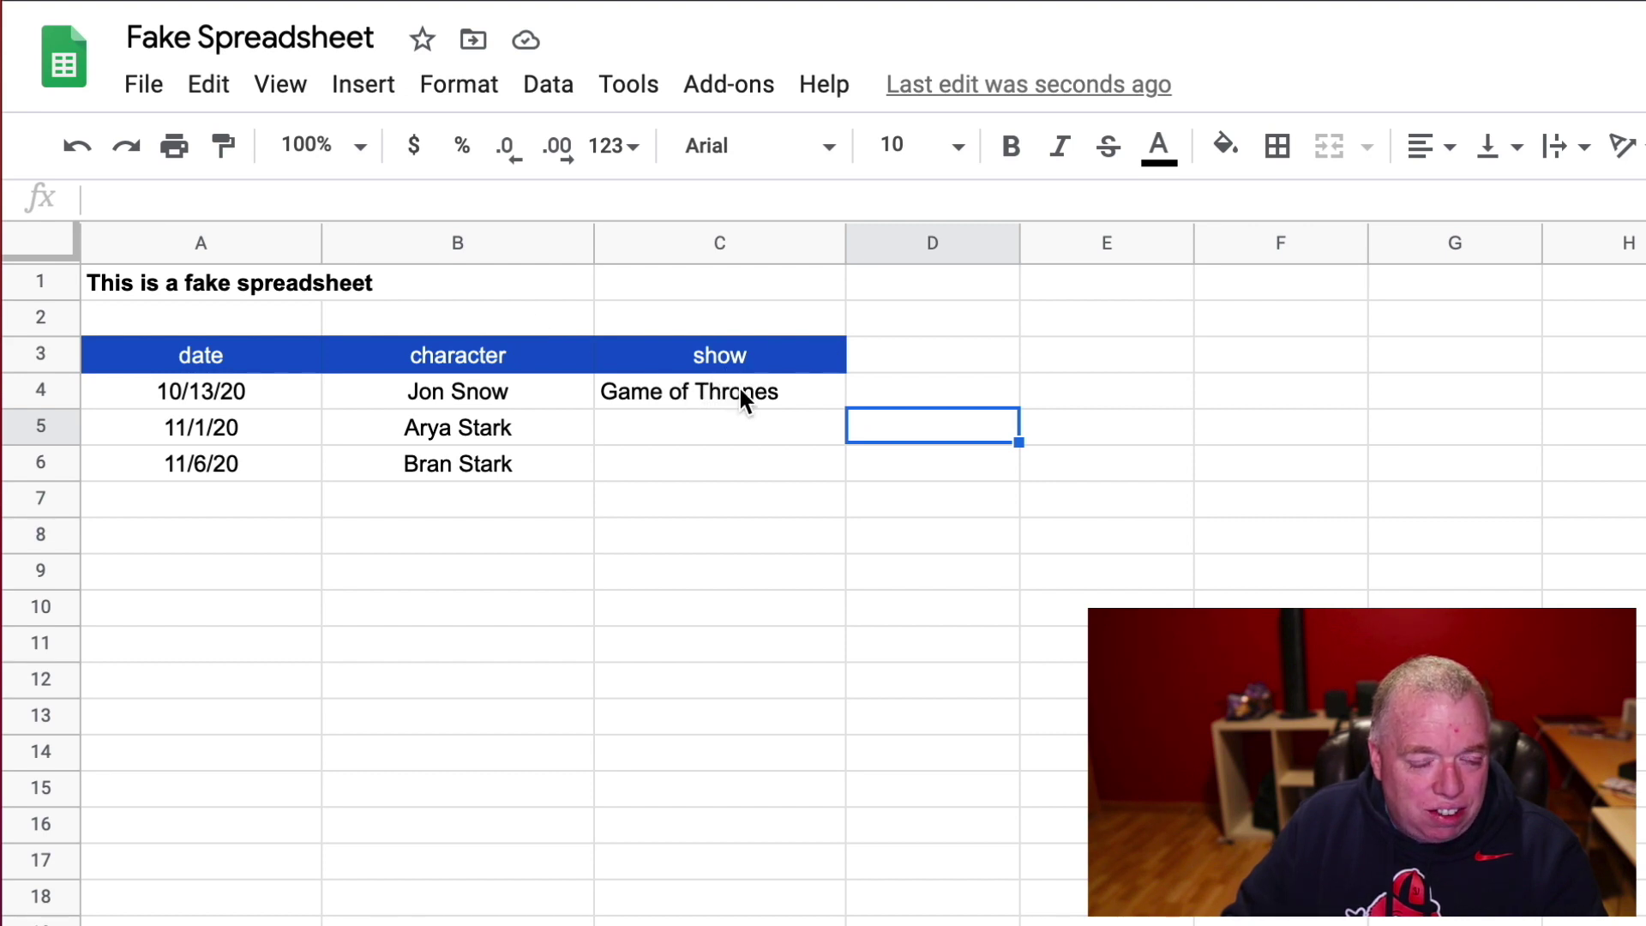
Center cells C4 to C6 horizontally after trying right alignment on them.
{"action": "left_click_drag", "start_coordinate": [702, 387], "coordinate": [703, 465]}
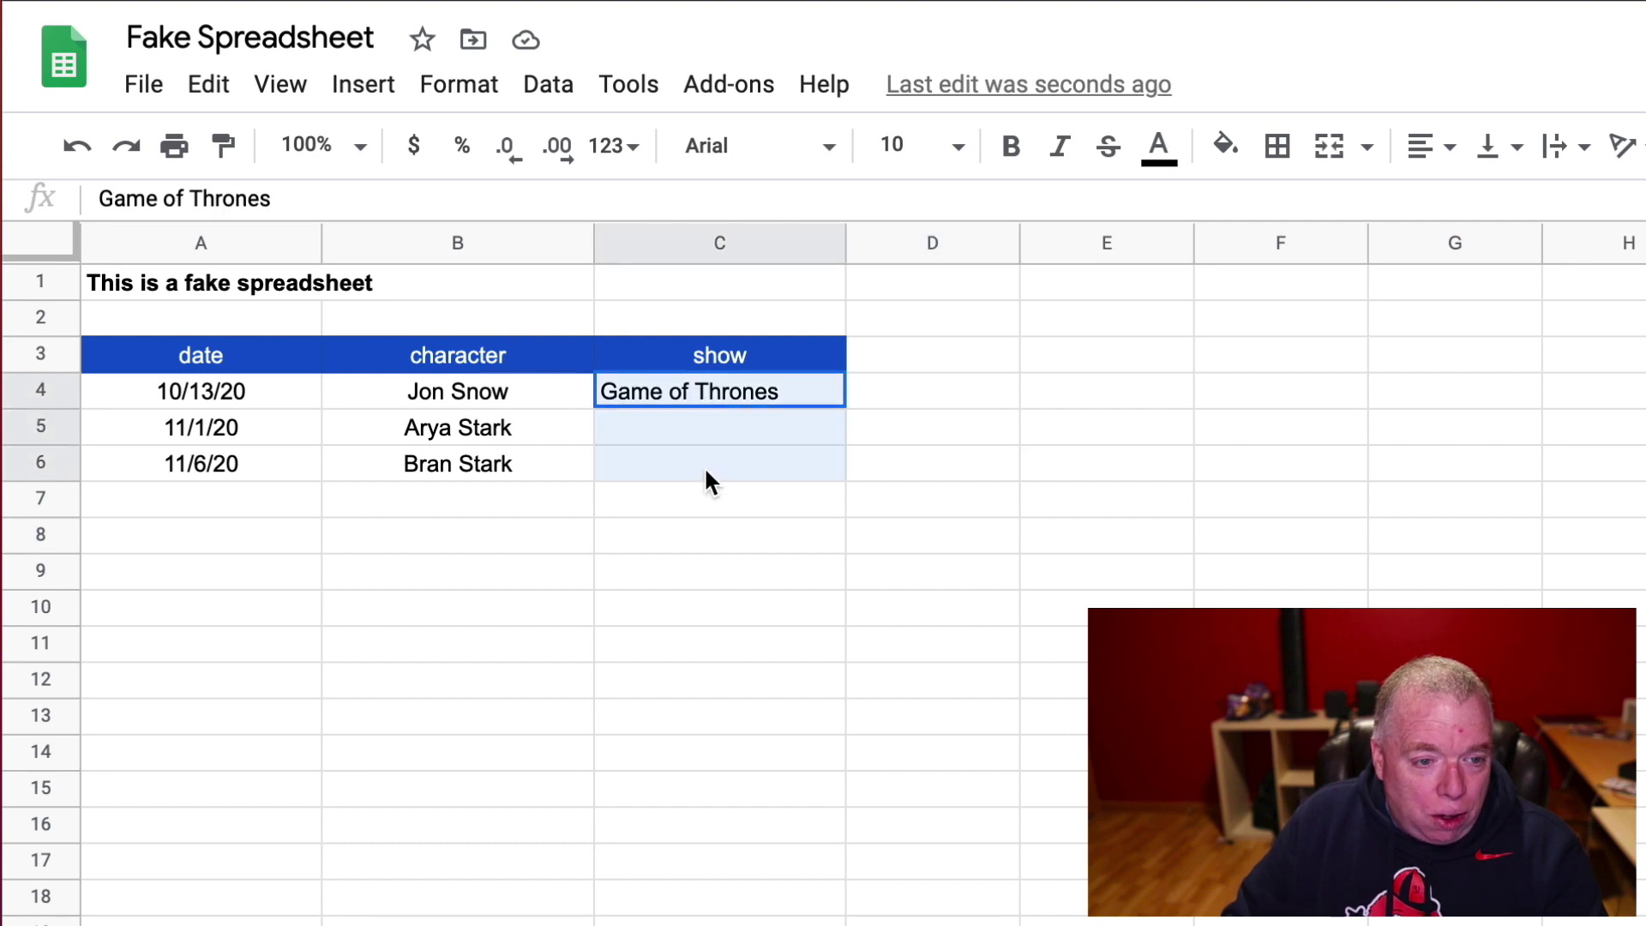
{"action": "left_click", "coordinate": [742, 389]}
{"action": "left_click_drag", "start_coordinate": [742, 383], "coordinate": [748, 467]}
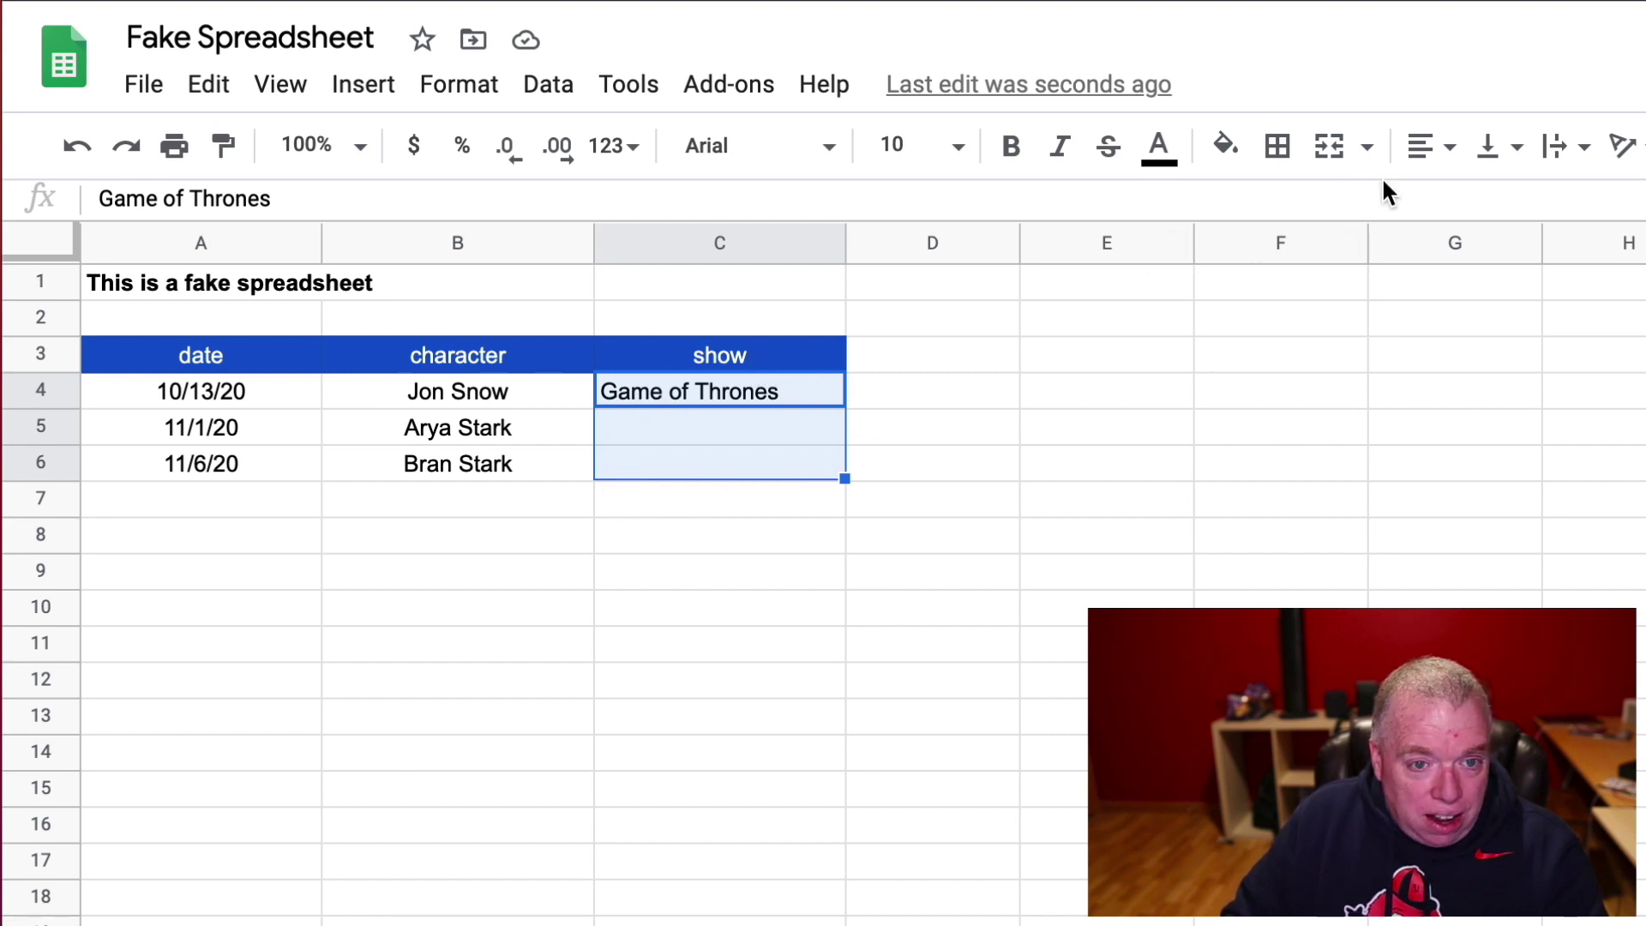
{"action": "left_click", "coordinate": [1451, 168]}
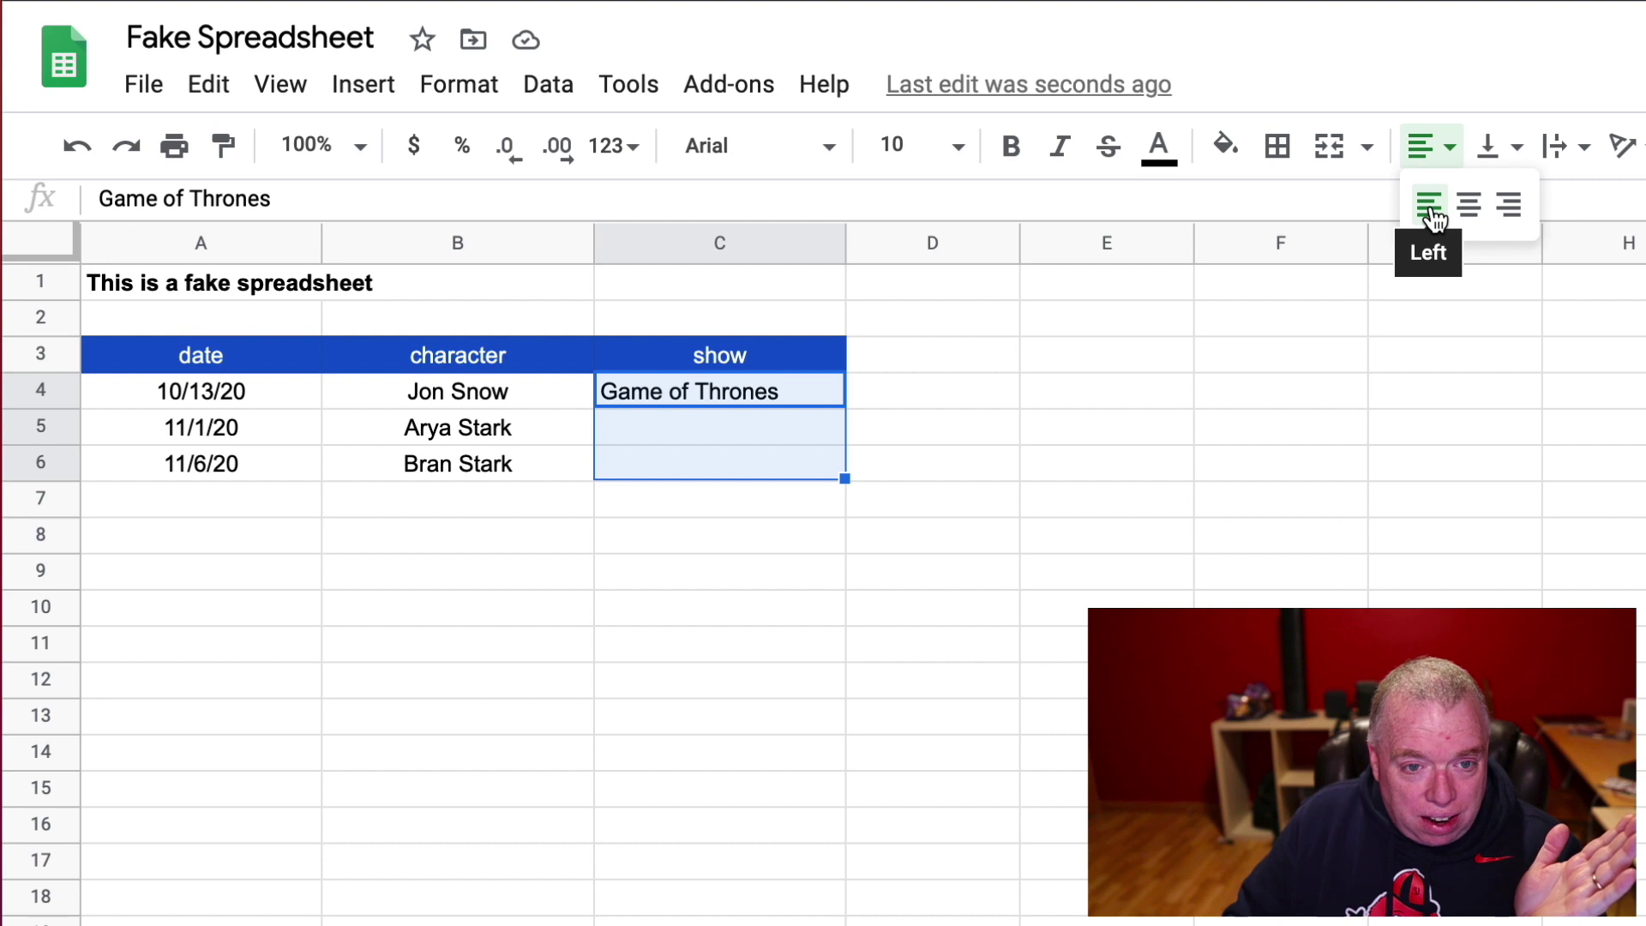
{"action": "left_click", "coordinate": [1507, 205]}
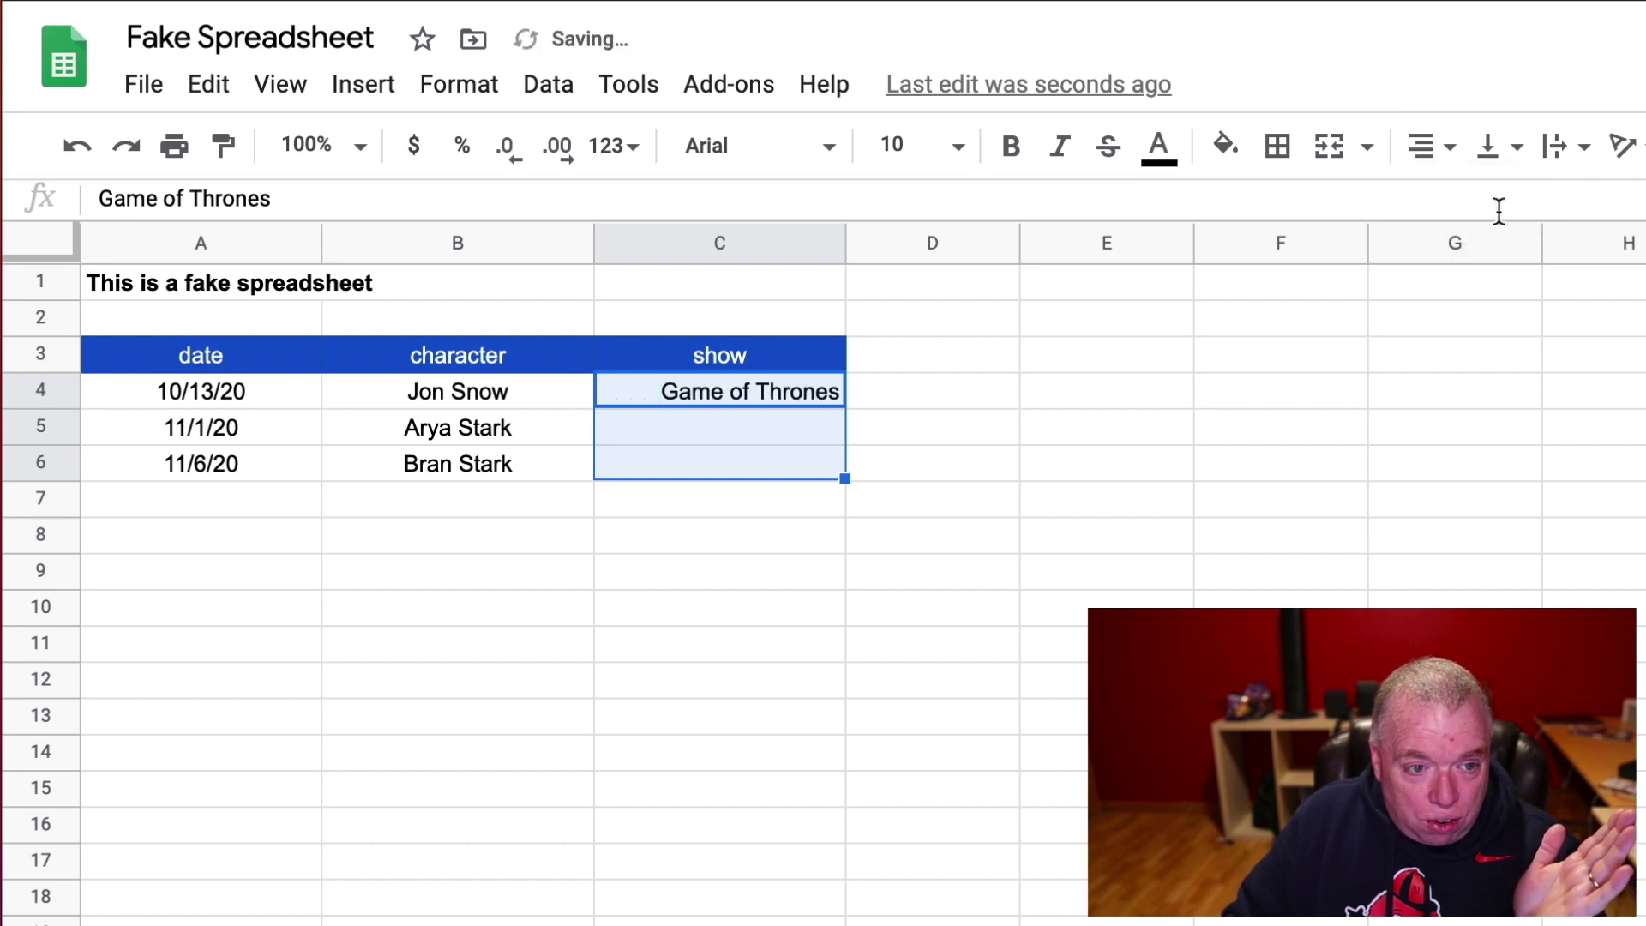
{"action": "left_click", "coordinate": [1430, 146]}
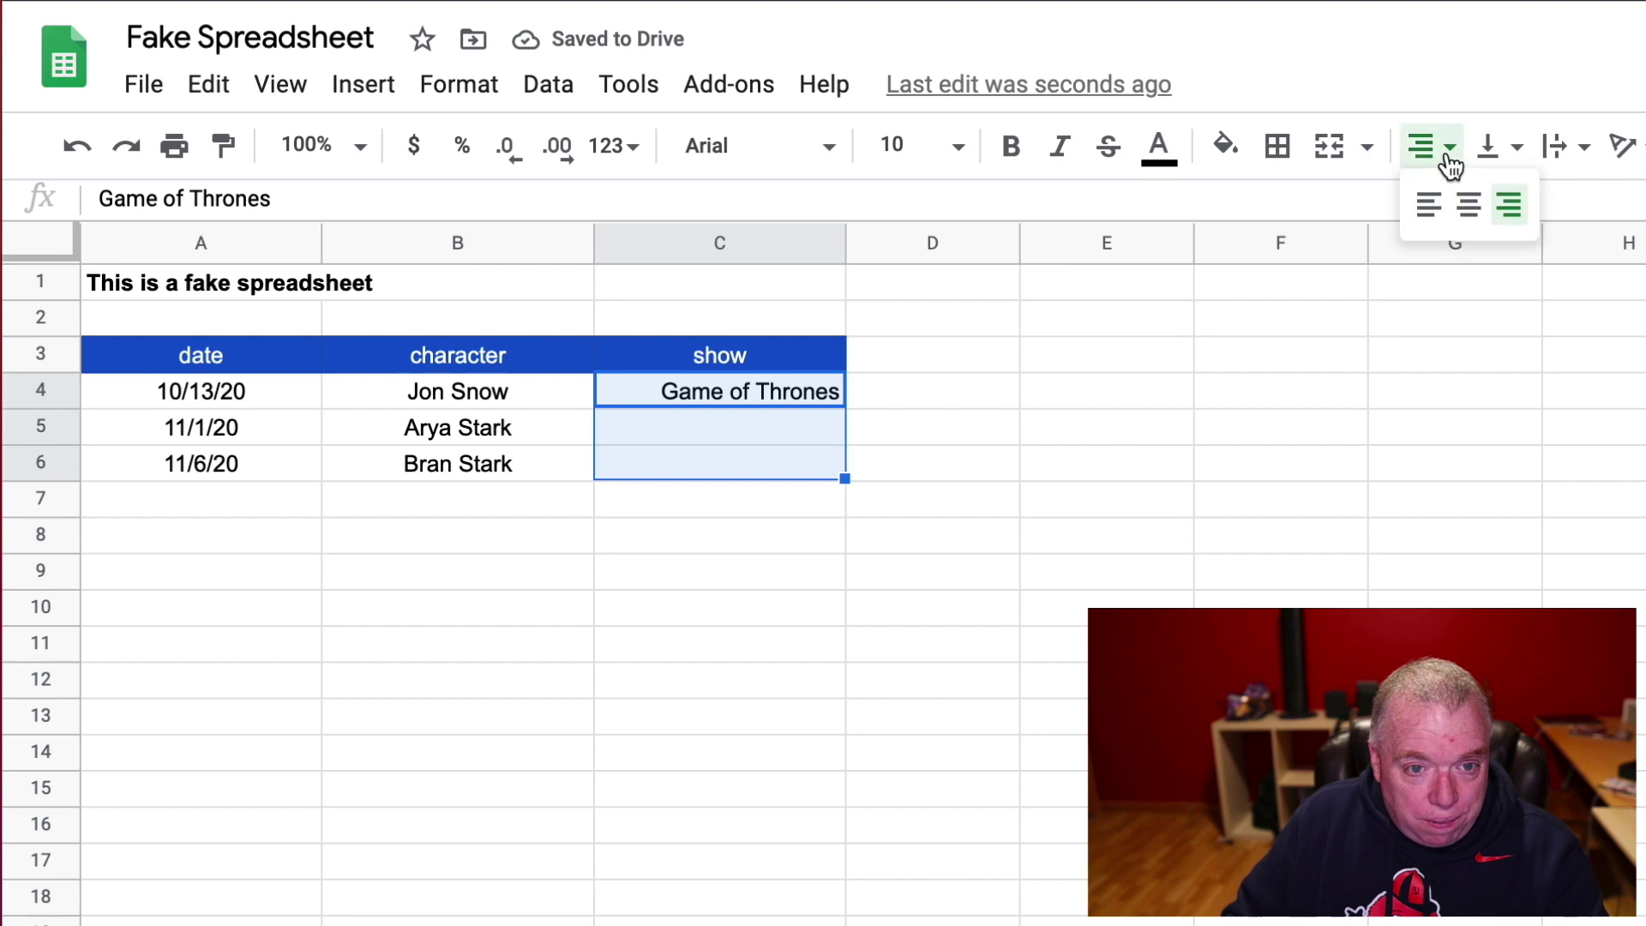
{"action": "left_click", "coordinate": [1470, 208]}
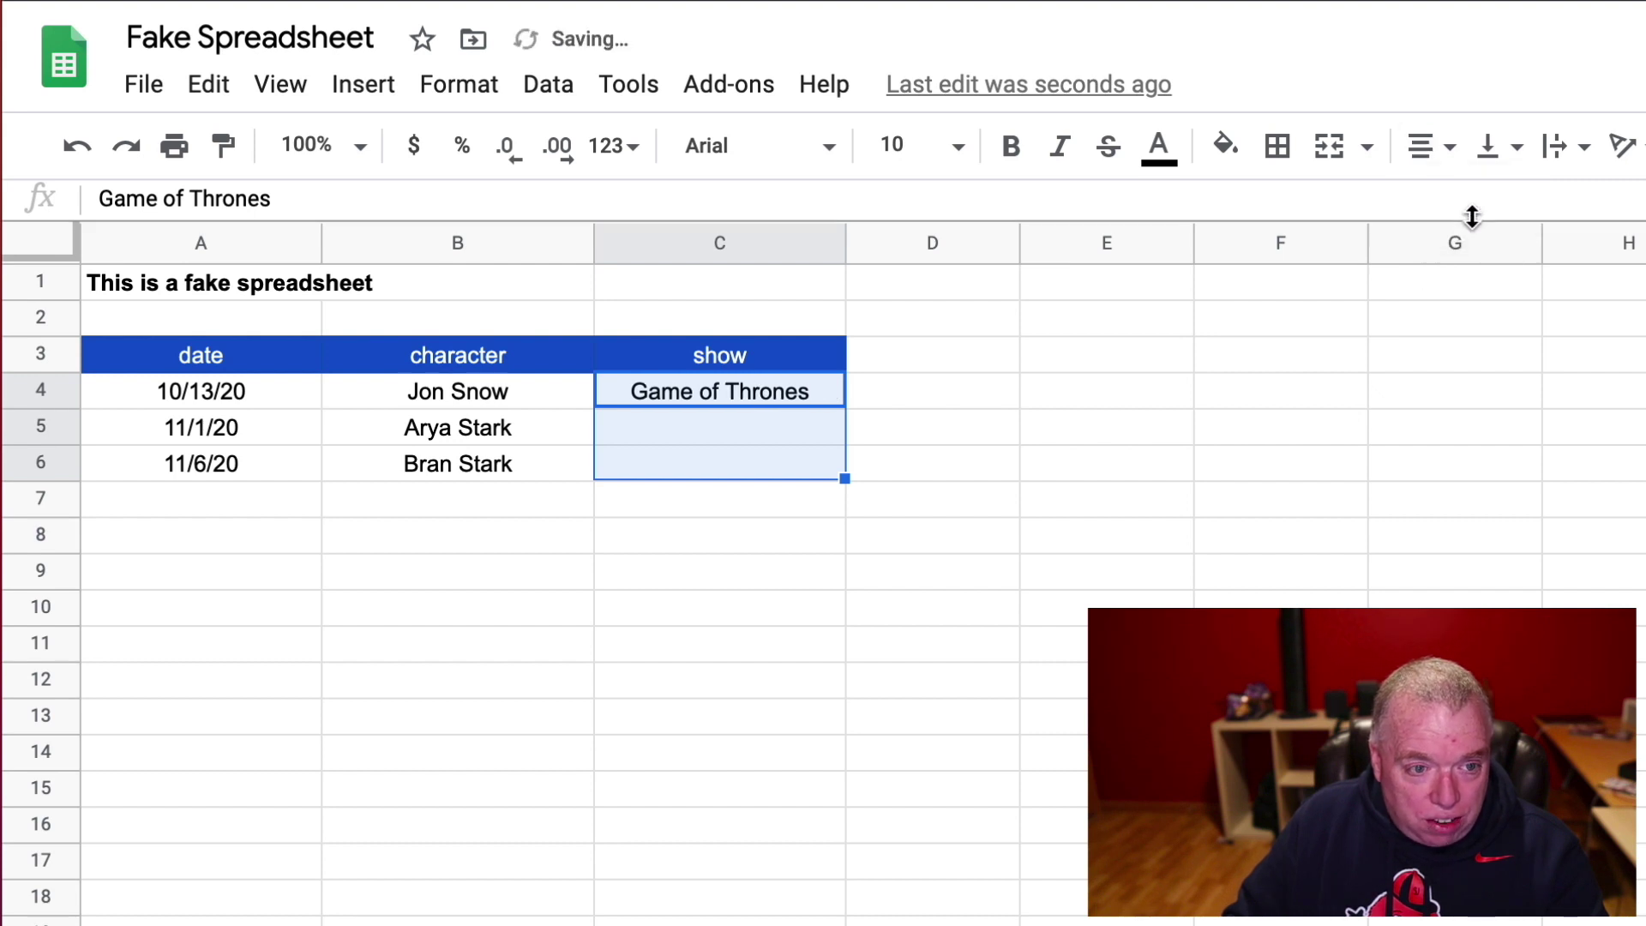
{"action": "left_click", "coordinate": [1036, 473]}
Enter "Game of Thrones" as the show for Arya Stark in cell C5.
{"action": "left_click", "coordinate": [748, 419]}
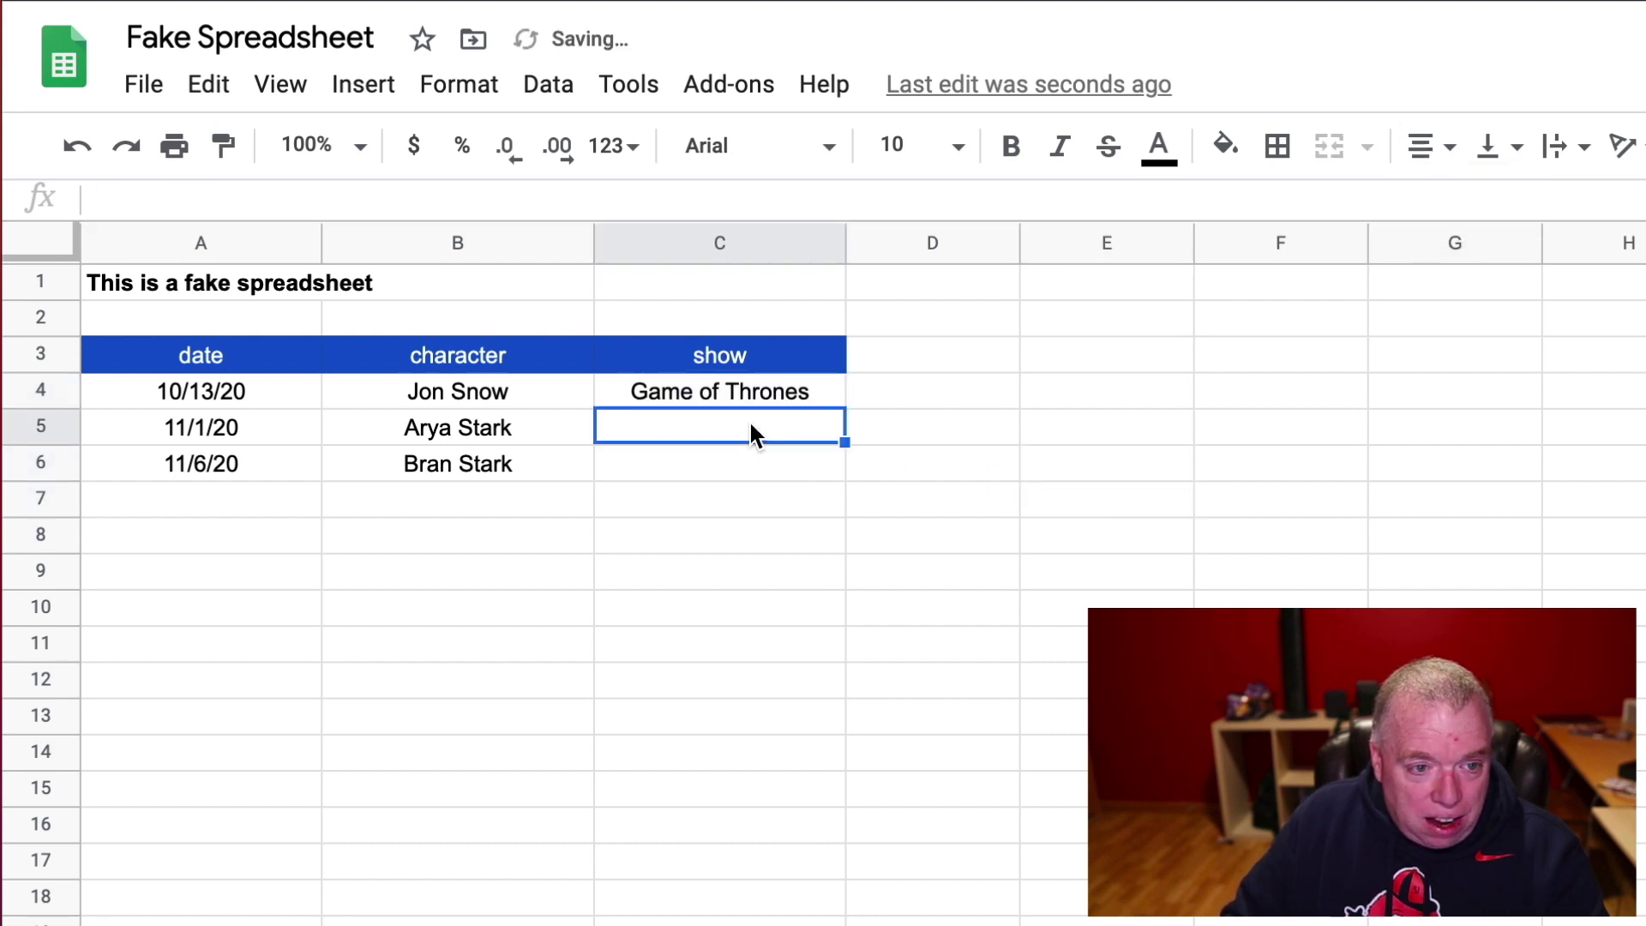
{"action": "type", "text": "Game of Thrones"}
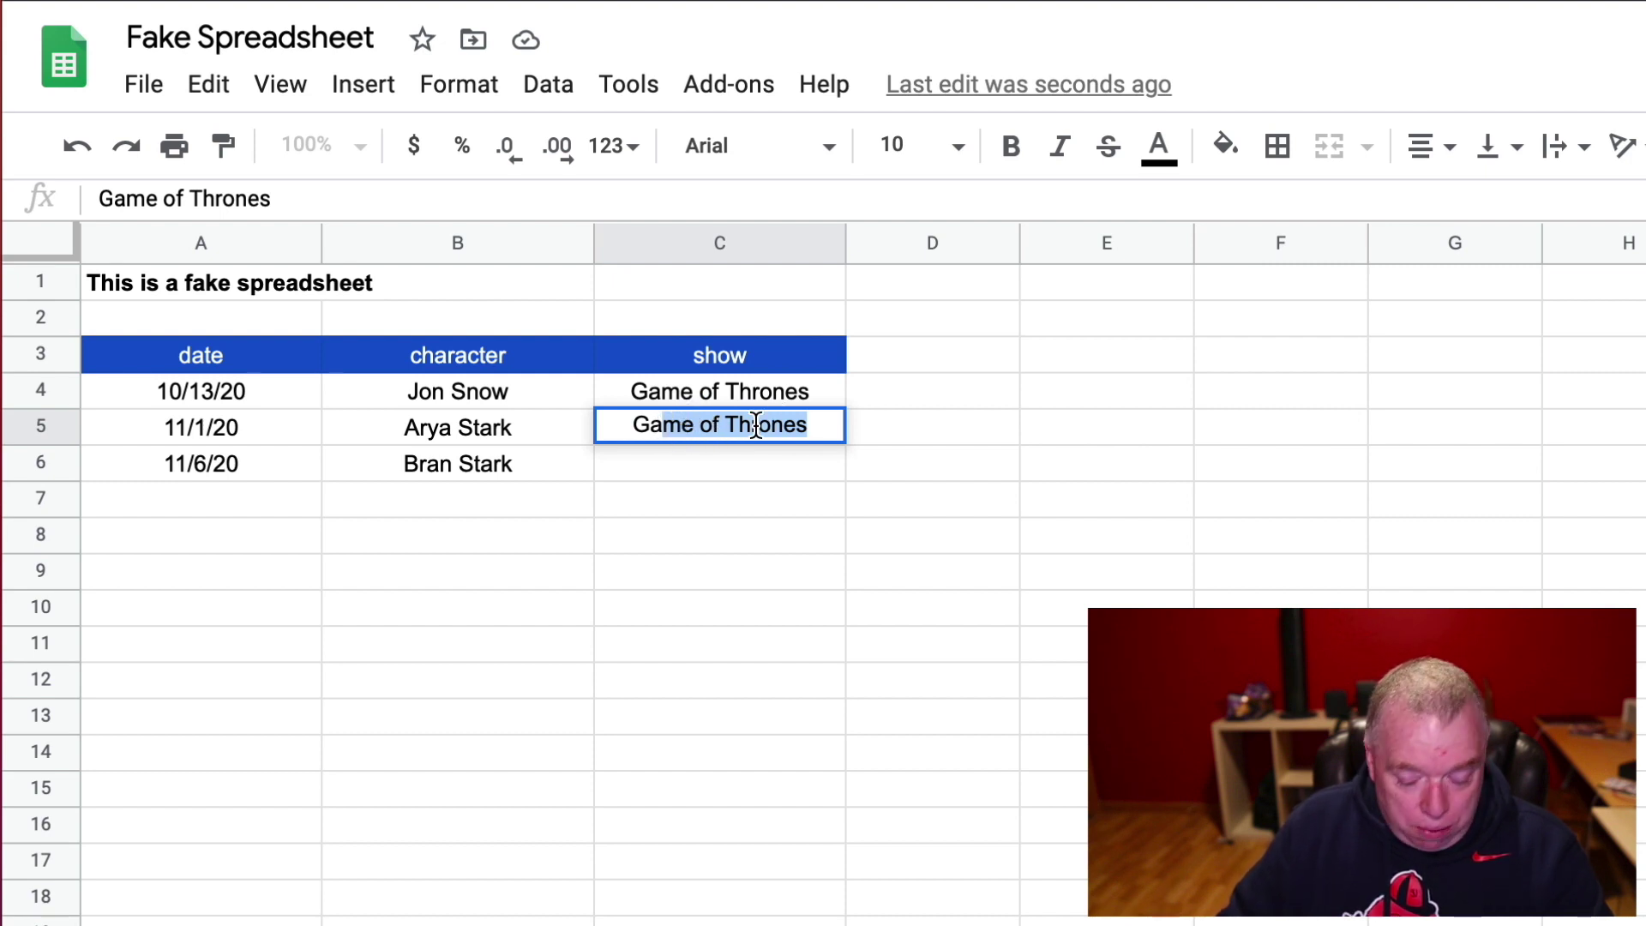
{"action": "key", "text": "Return"}
{"action": "left_click", "coordinate": [839, 439]}
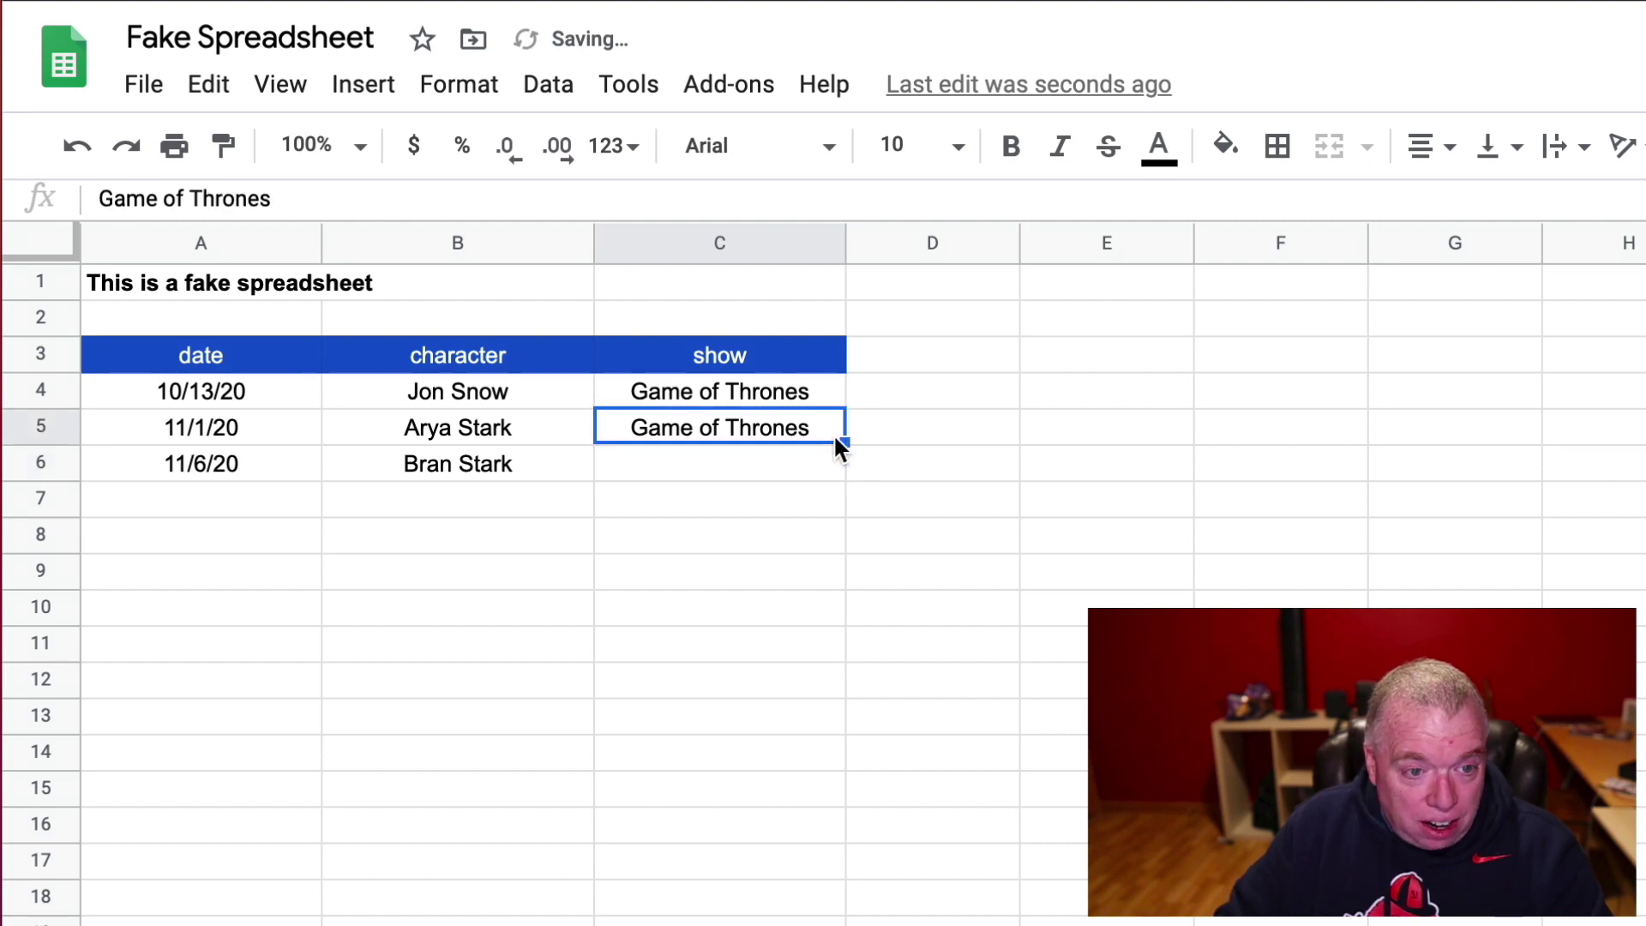
Try filling the show title from cell C5 down to C6 and down to C14, undoing each fill.
{"action": "left_click_drag", "start_coordinate": [844, 440], "coordinate": [848, 473]}
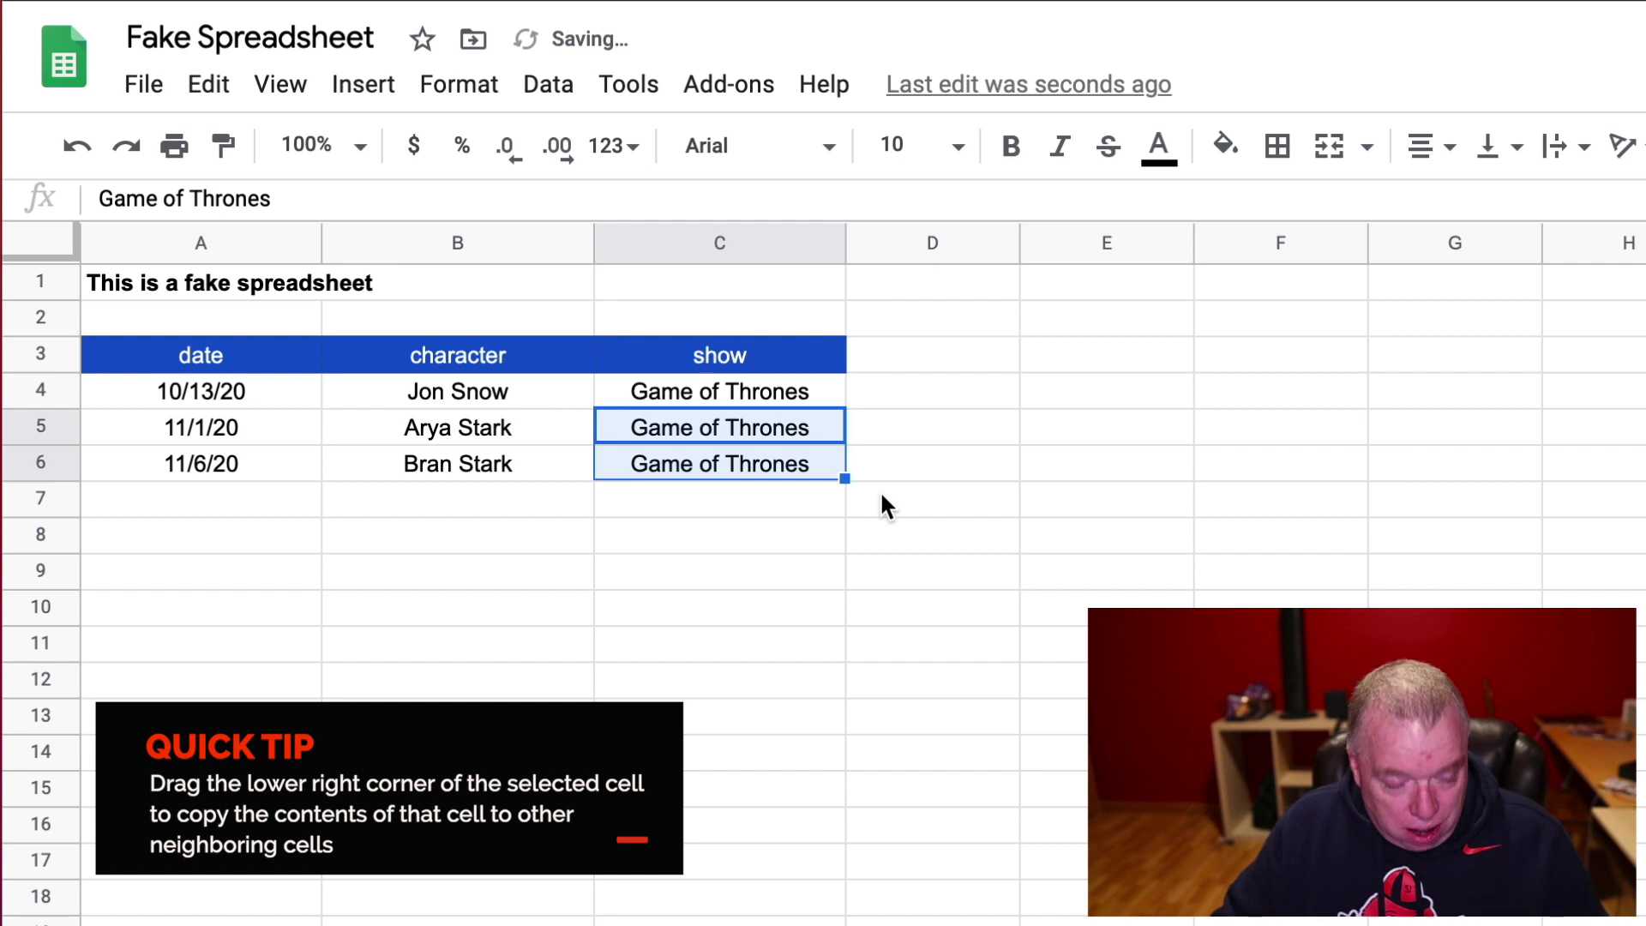
{"action": "key", "text": "ctrl+z"}
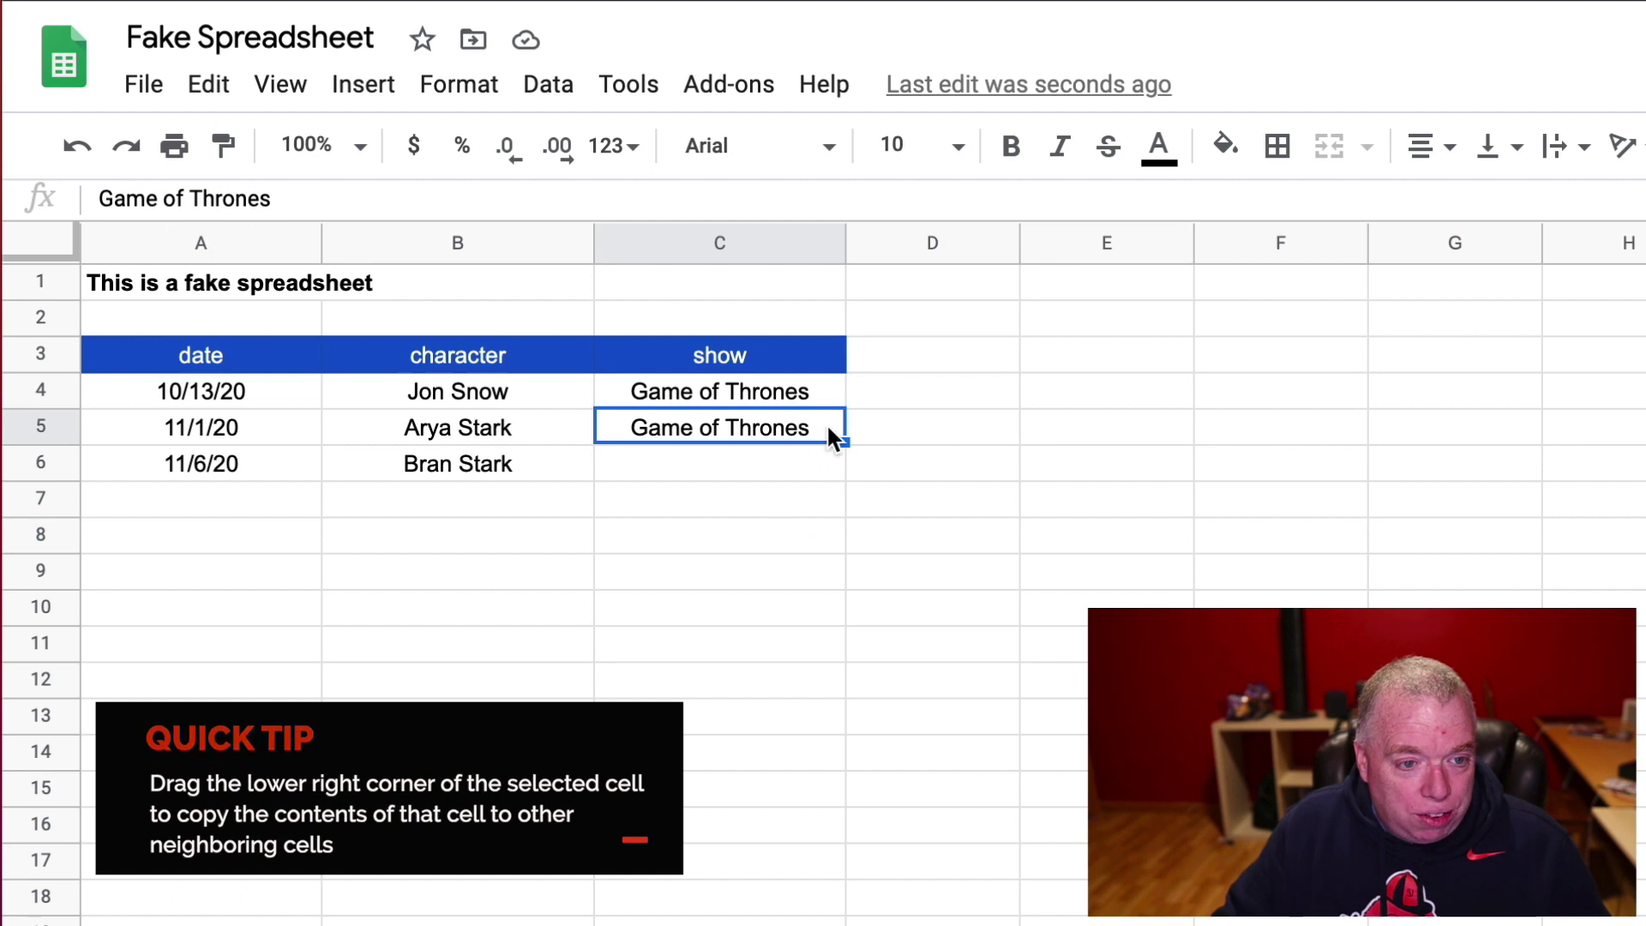
{"action": "left_click_drag", "start_coordinate": [846, 442], "coordinate": [816, 763]}
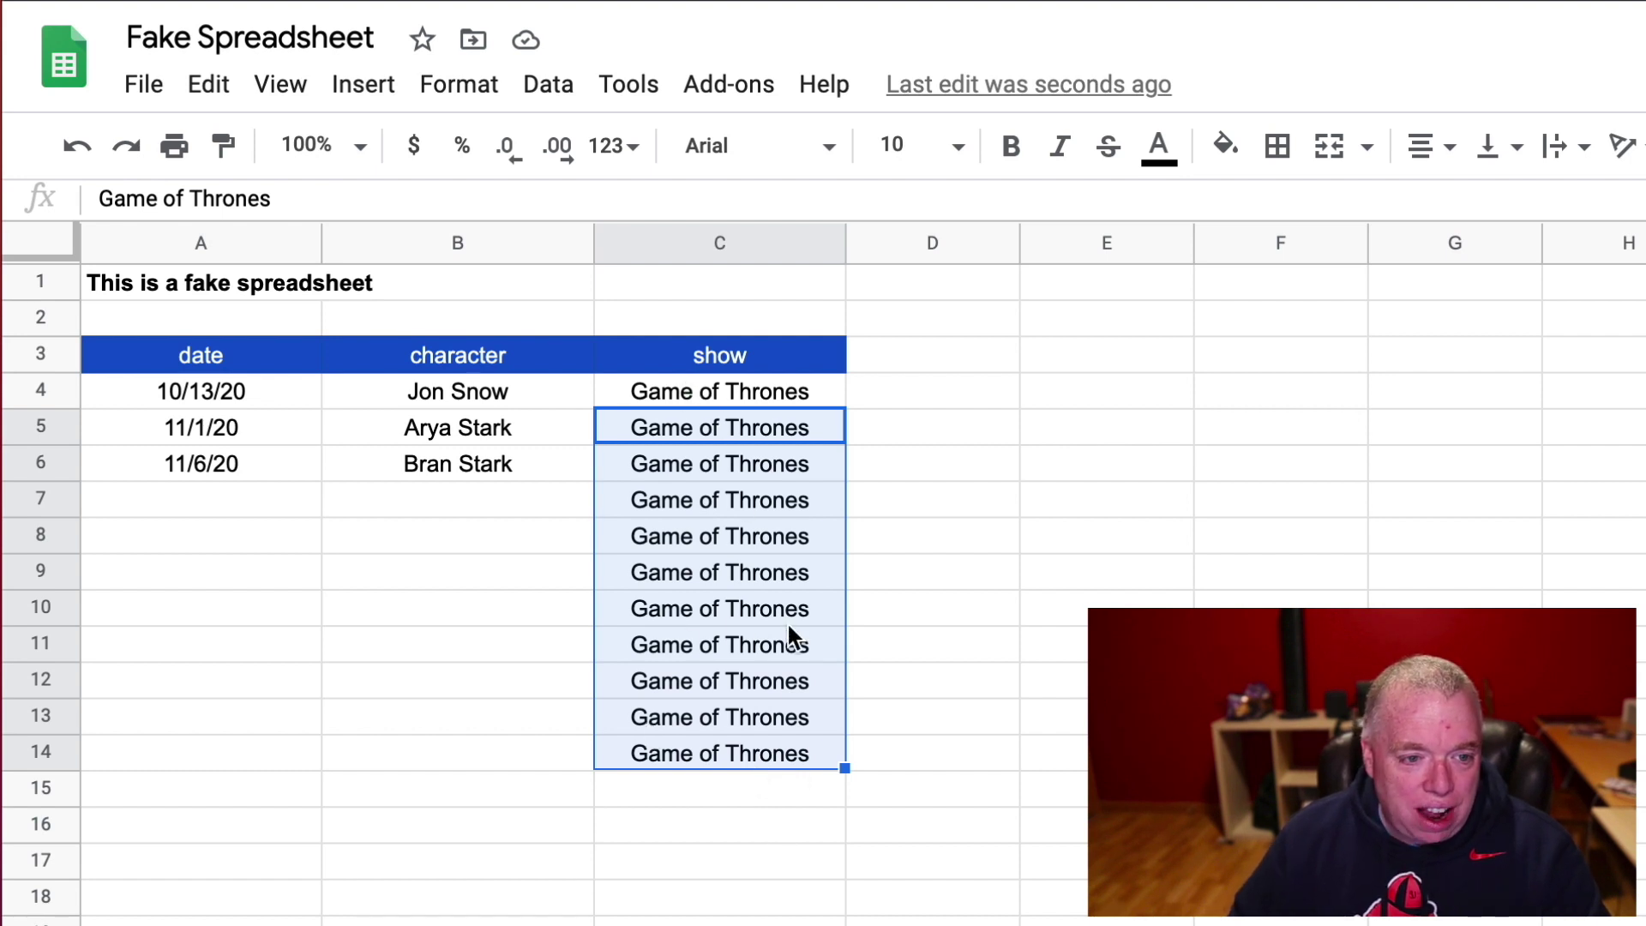
{"action": "key", "text": "ctrl+z"}
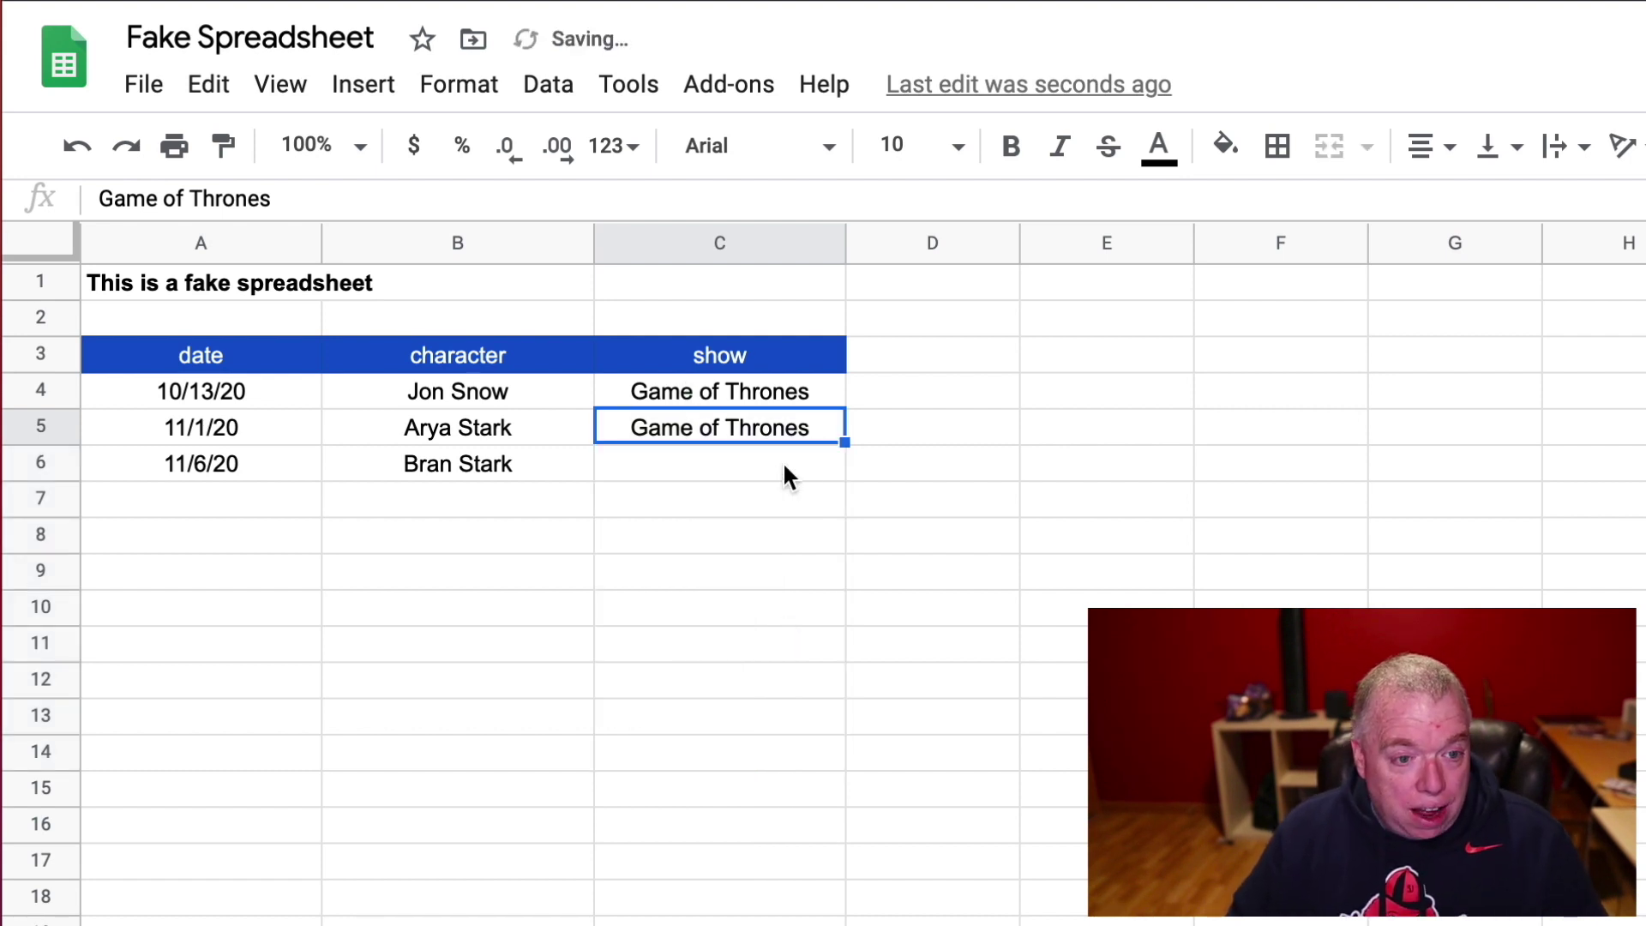
Fill the show title from cell C5 down into cell C6 for Bran Stark.
{"action": "left_click_drag", "start_coordinate": [844, 442], "coordinate": [841, 471]}
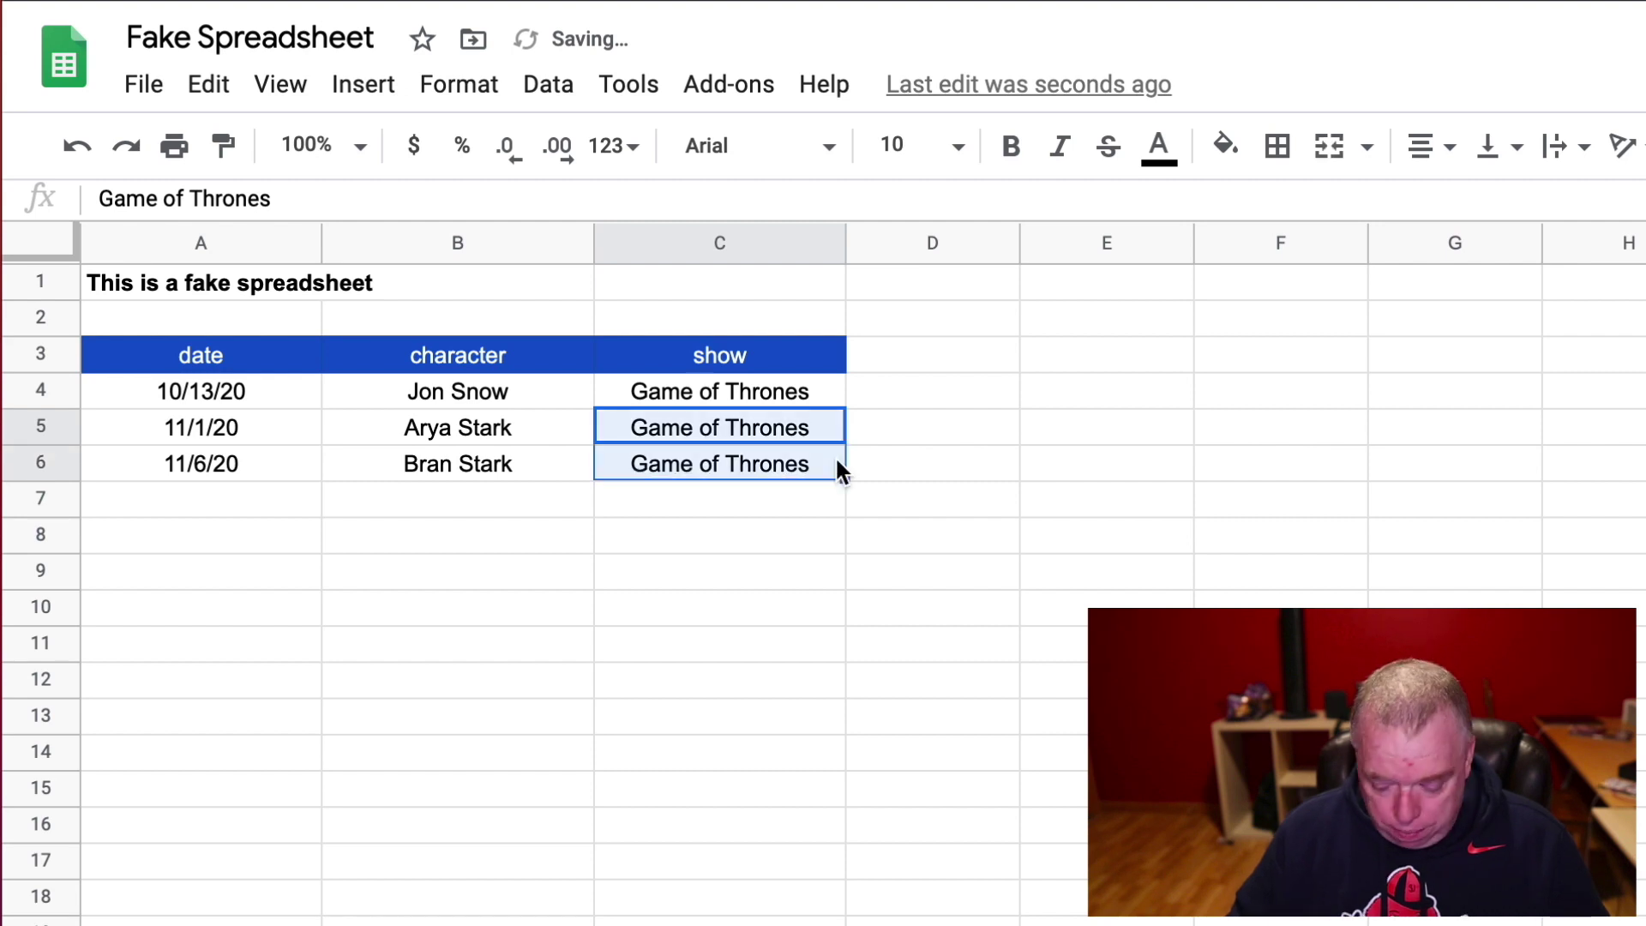
{"action": "left_click", "coordinate": [1028, 814]}
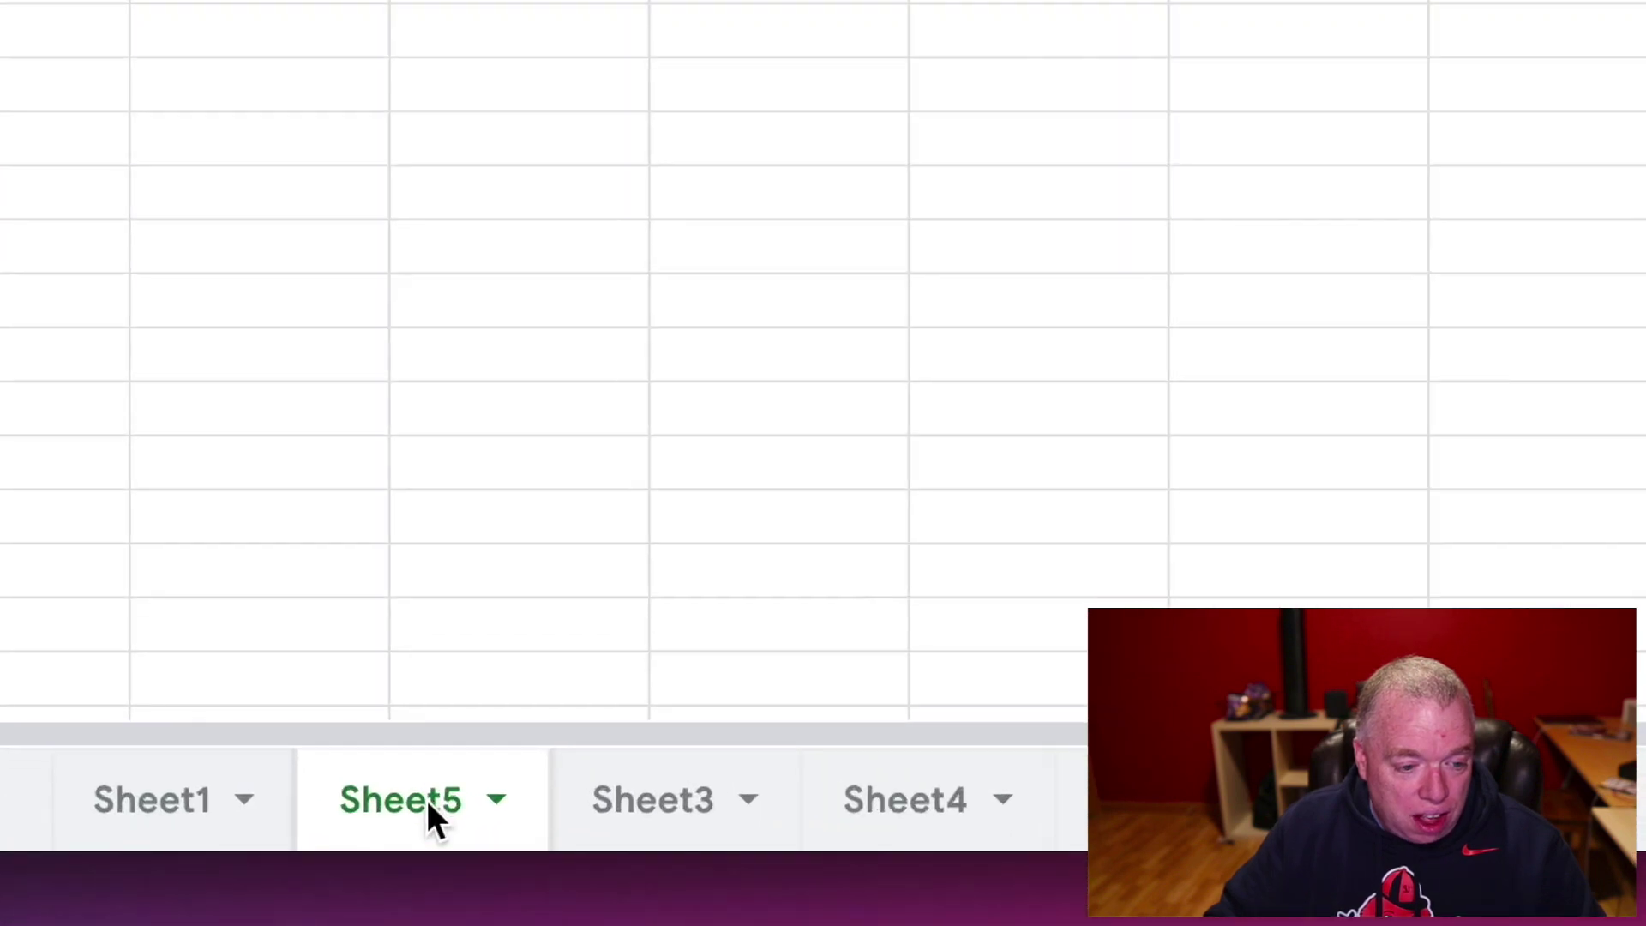
Rename the Sheet5 sheet as GradeBook.
{"action": "double_click", "coordinate": [425, 800]}
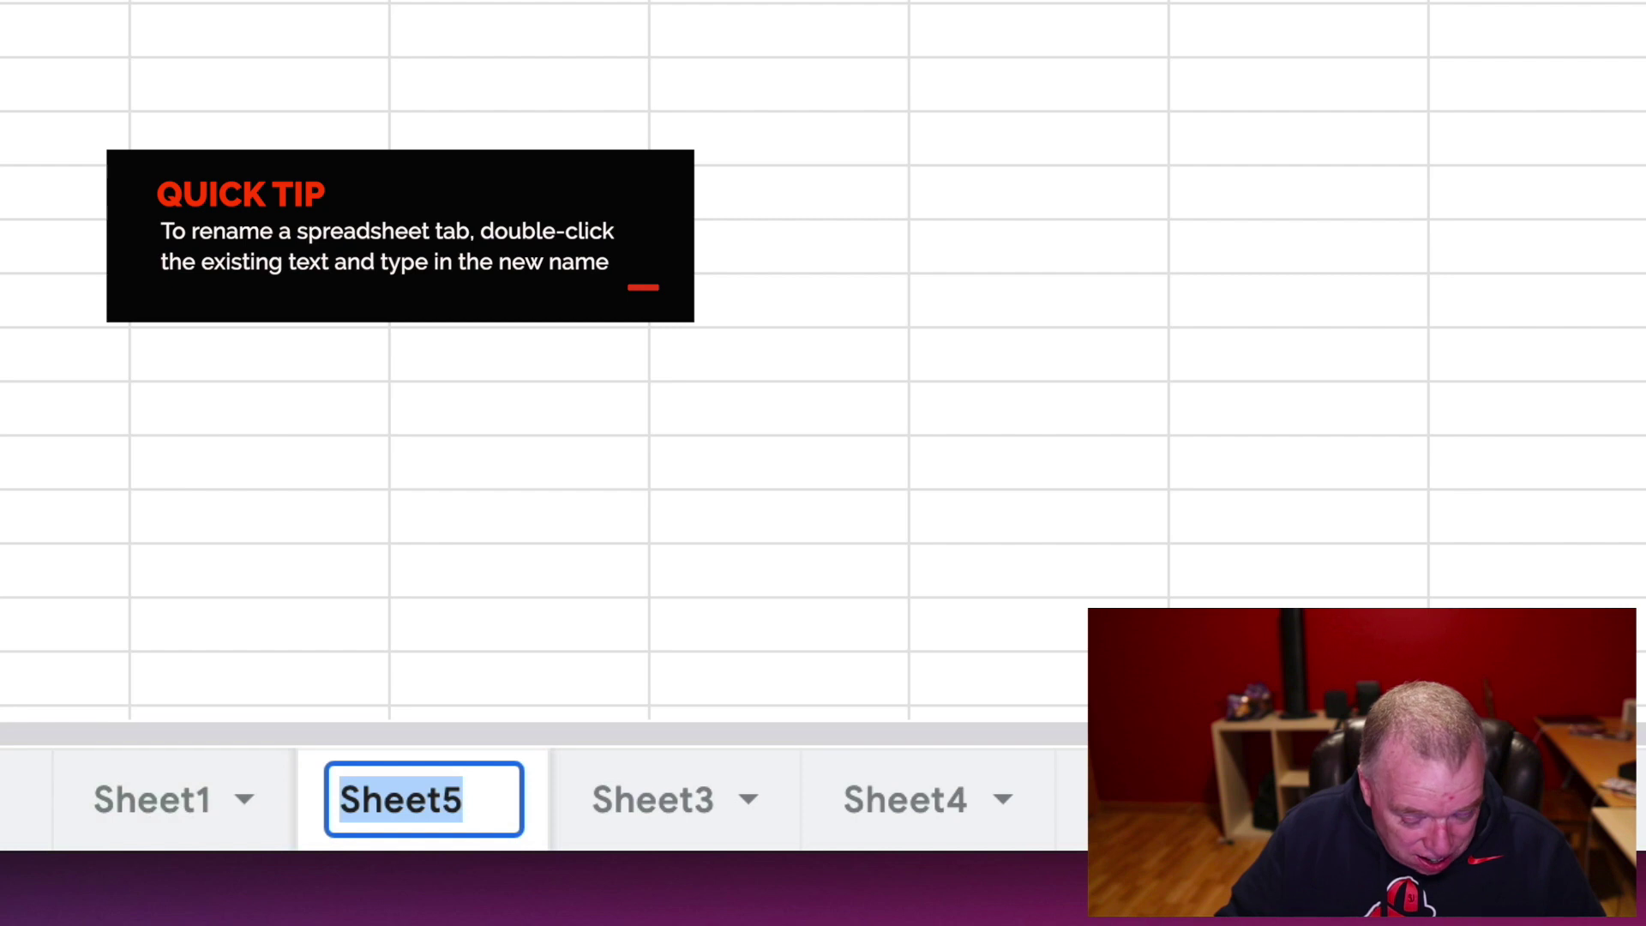
{"action": "key", "text": "BackSpace"}
{"action": "type", "text": "Gr"}
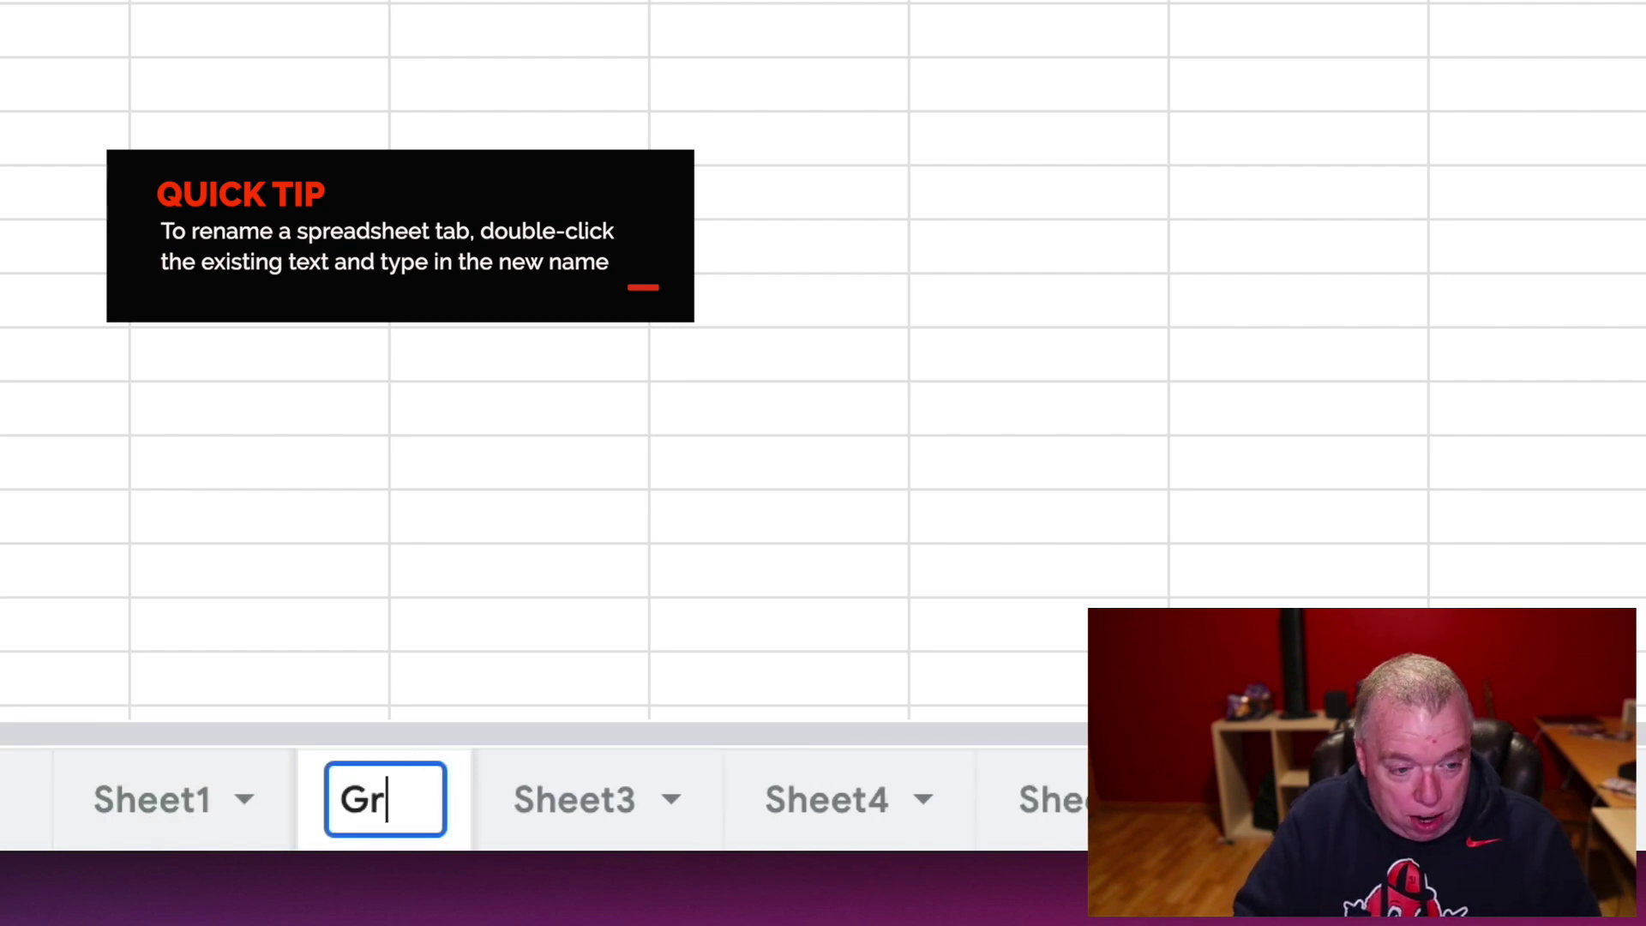
{"action": "type", "text": "adeBook"}
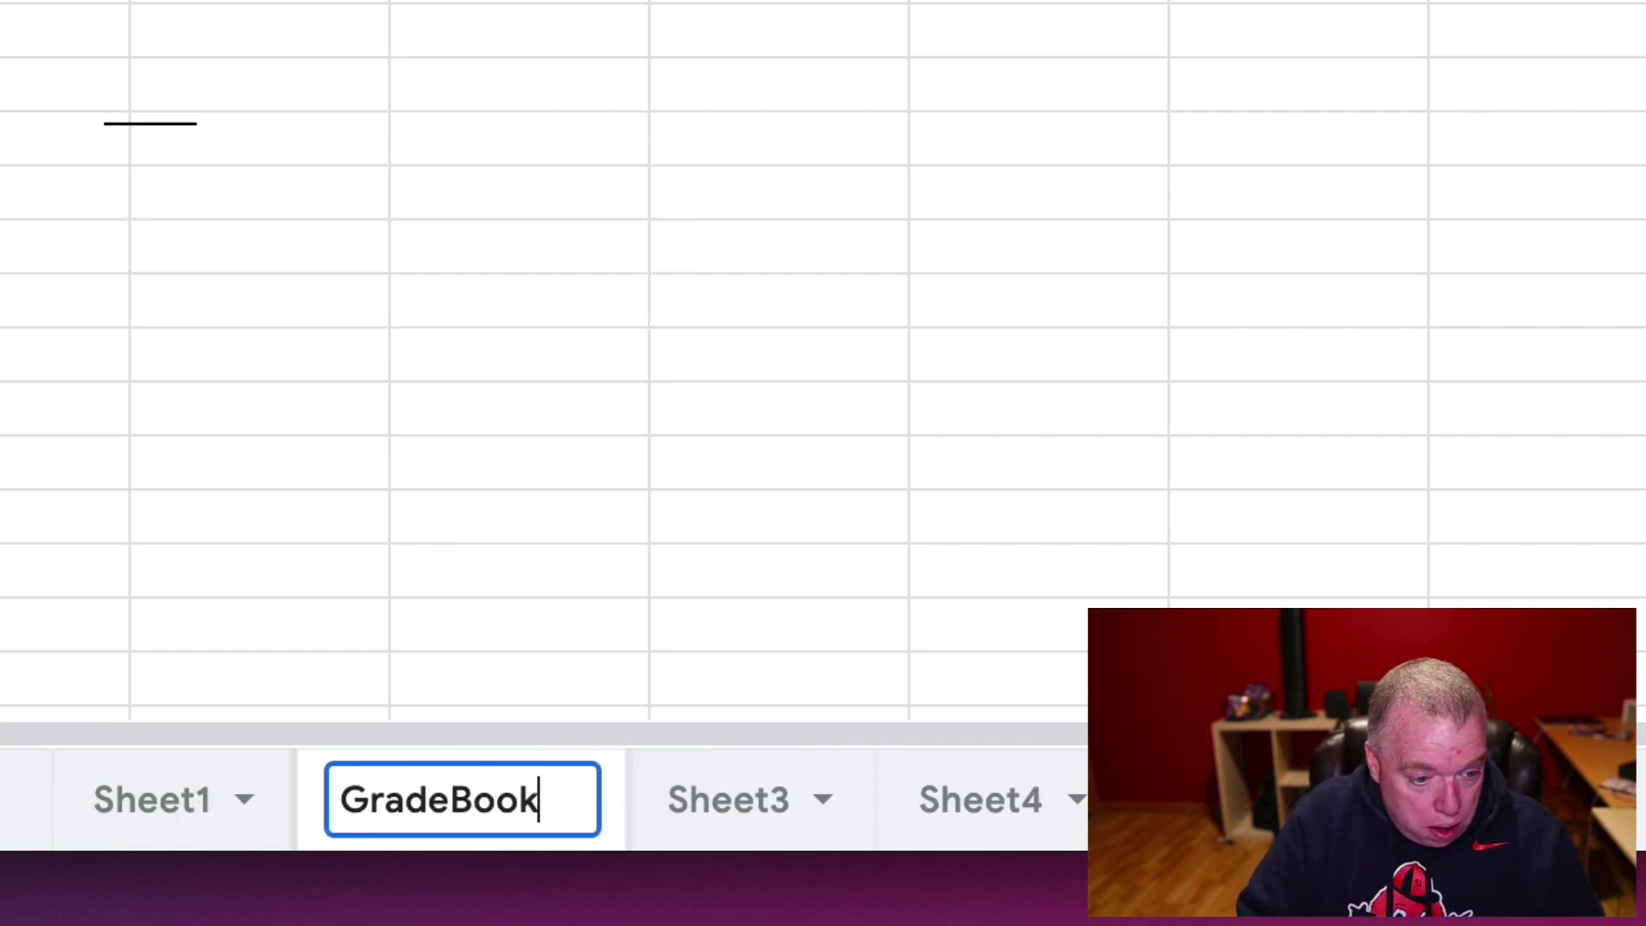
{"action": "key", "text": "Return"}
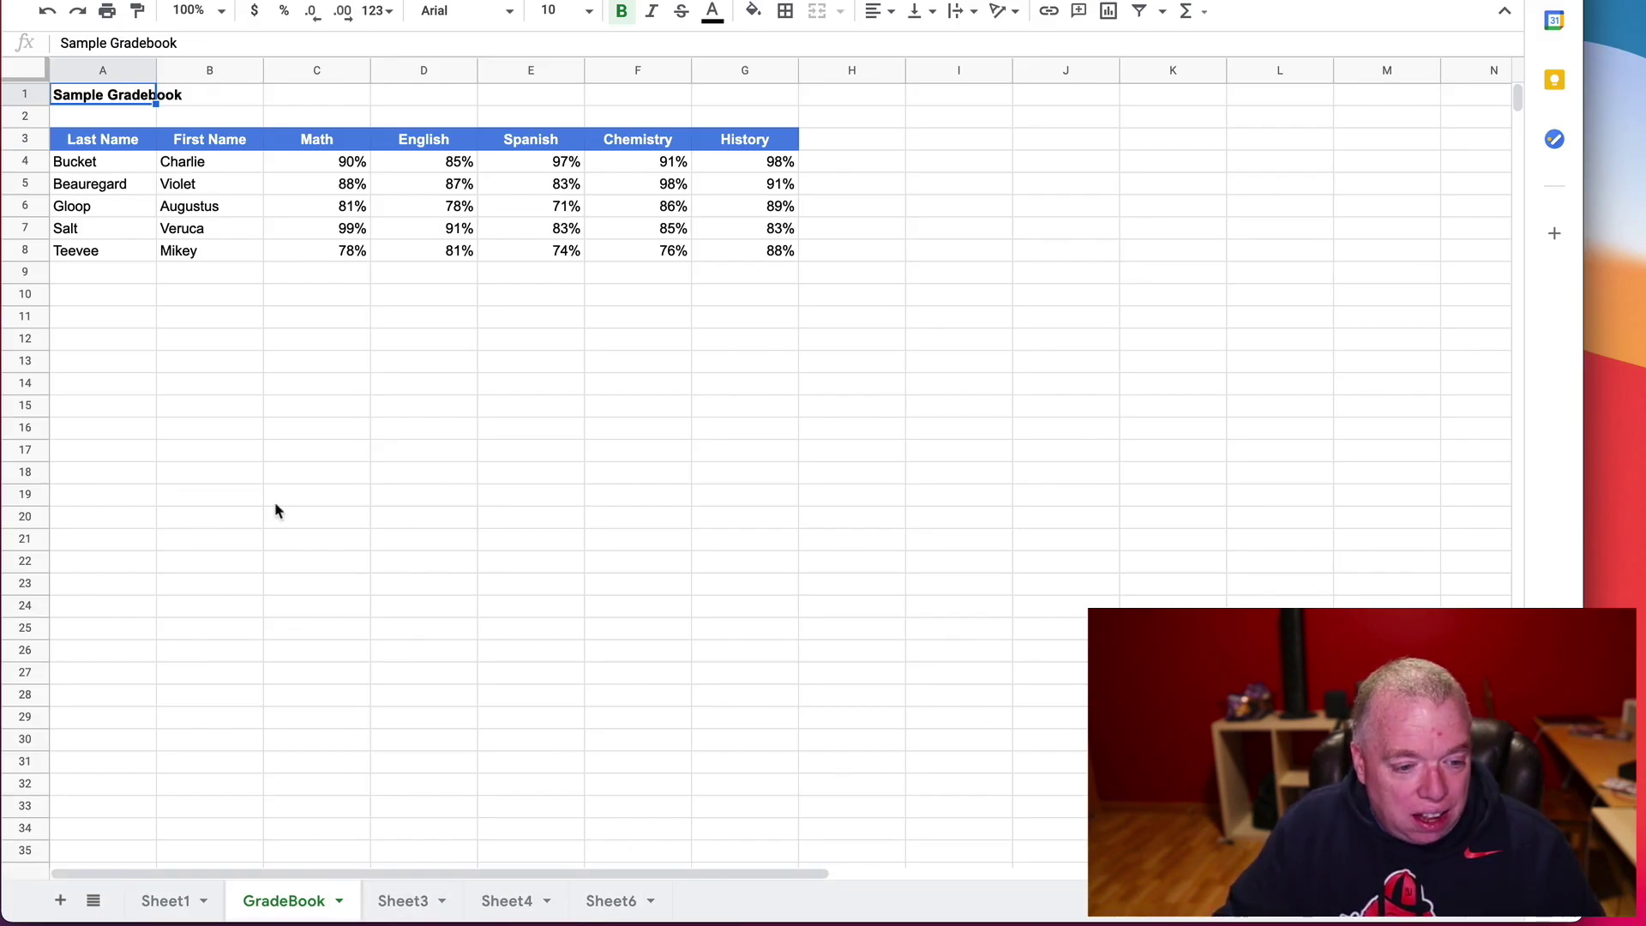
Rename the Sheet1 sheet as GoT and return to the GradeBook sheet.
{"action": "left_click", "coordinate": [190, 903]}
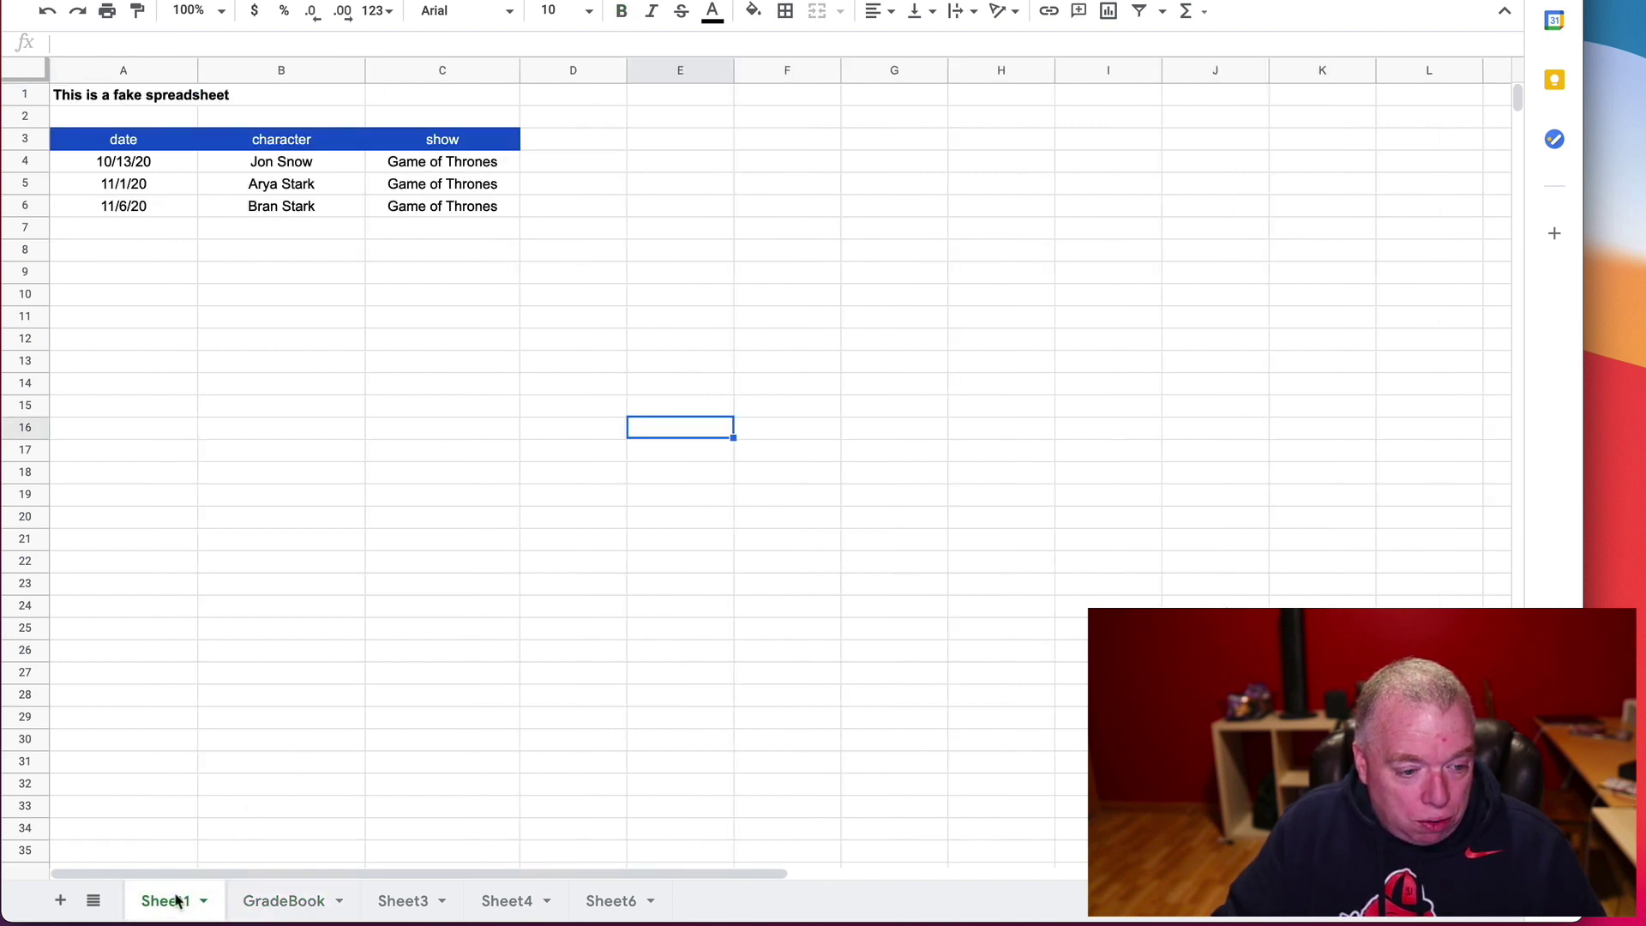
{"action": "double_click", "coordinate": [175, 900]}
{"action": "type", "text": "G"}
{"action": "key", "text": "BackSpace"}
{"action": "key", "text": "BackSpace"}
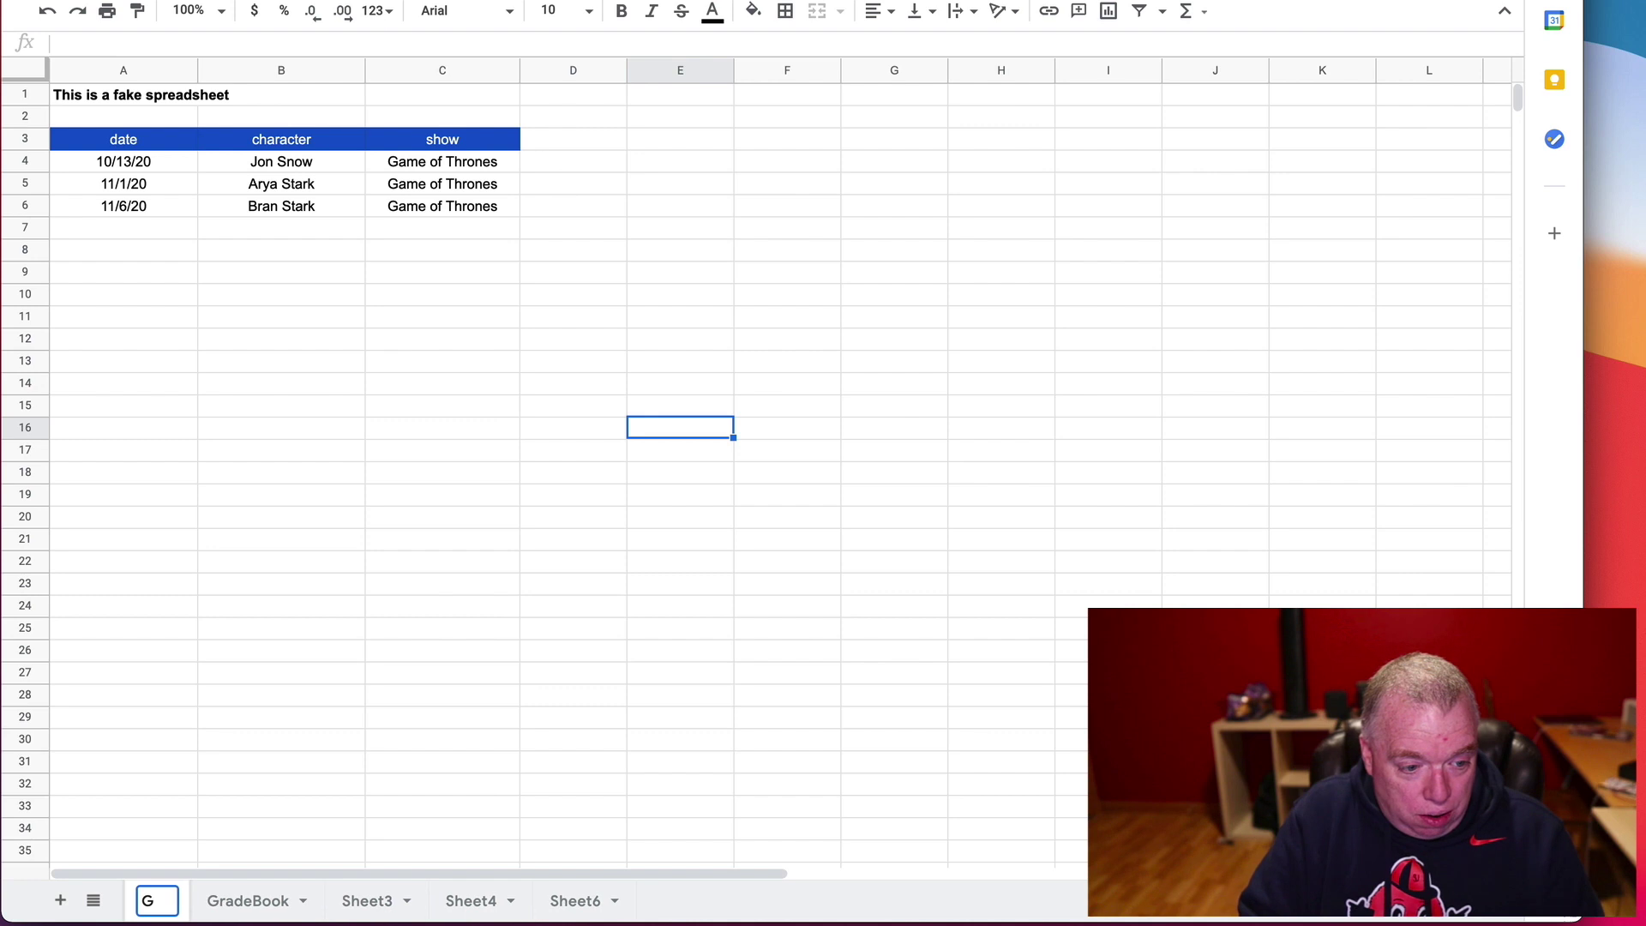
{"action": "type", "text": "oT"}
{"action": "key", "text": "Return"}
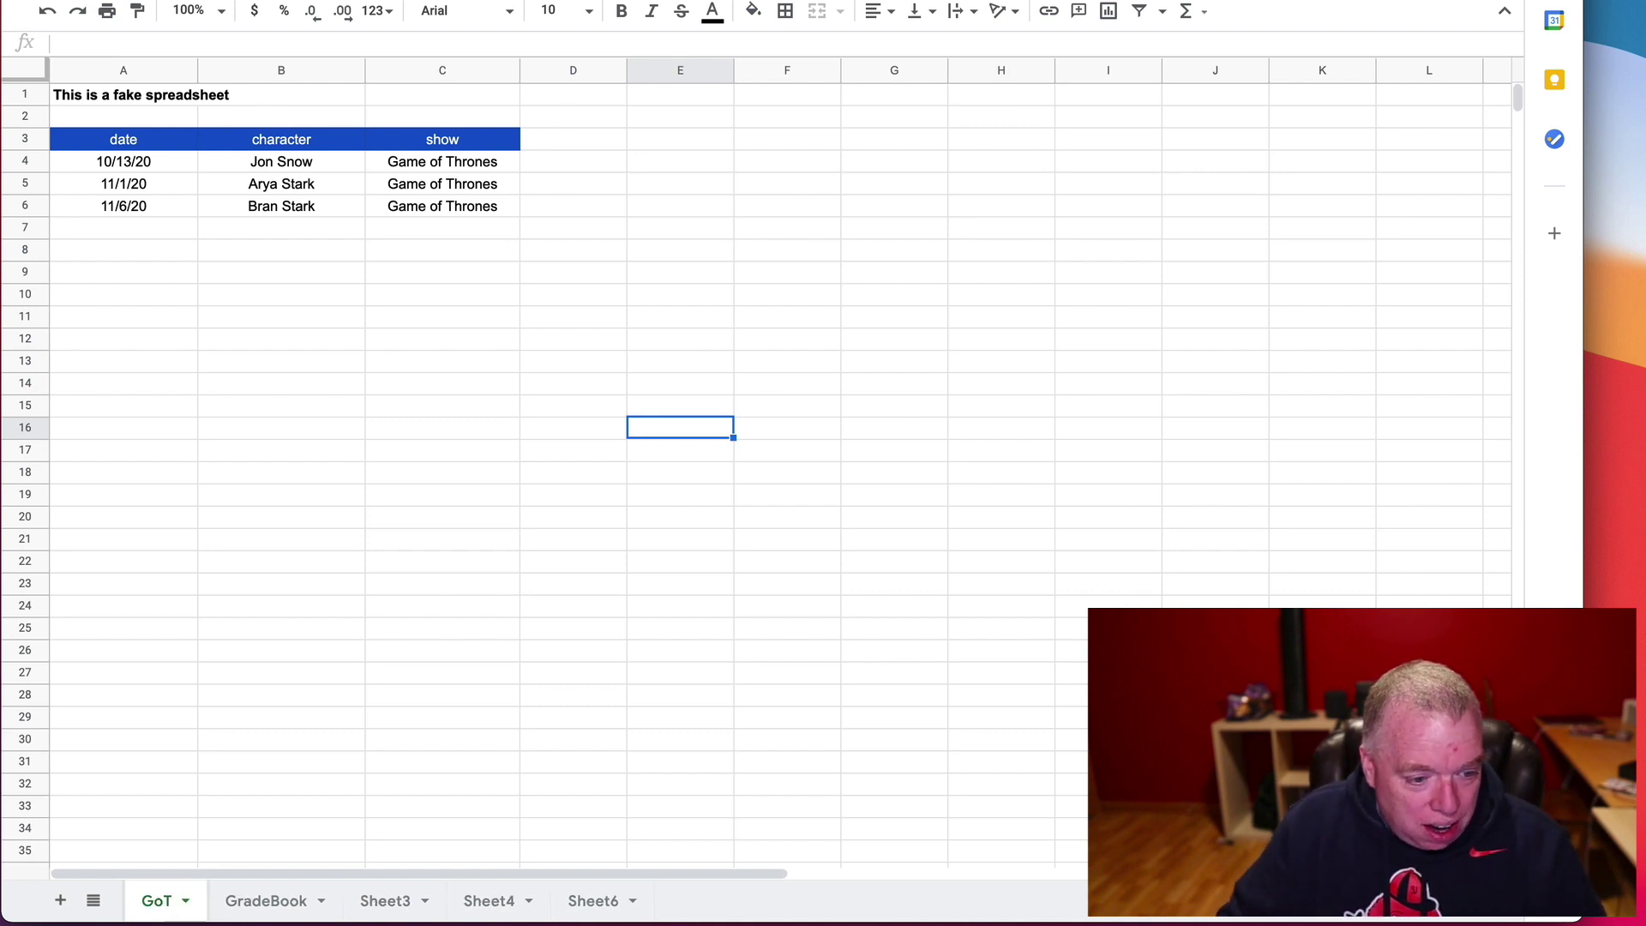
{"action": "left_click", "coordinate": [247, 899]}
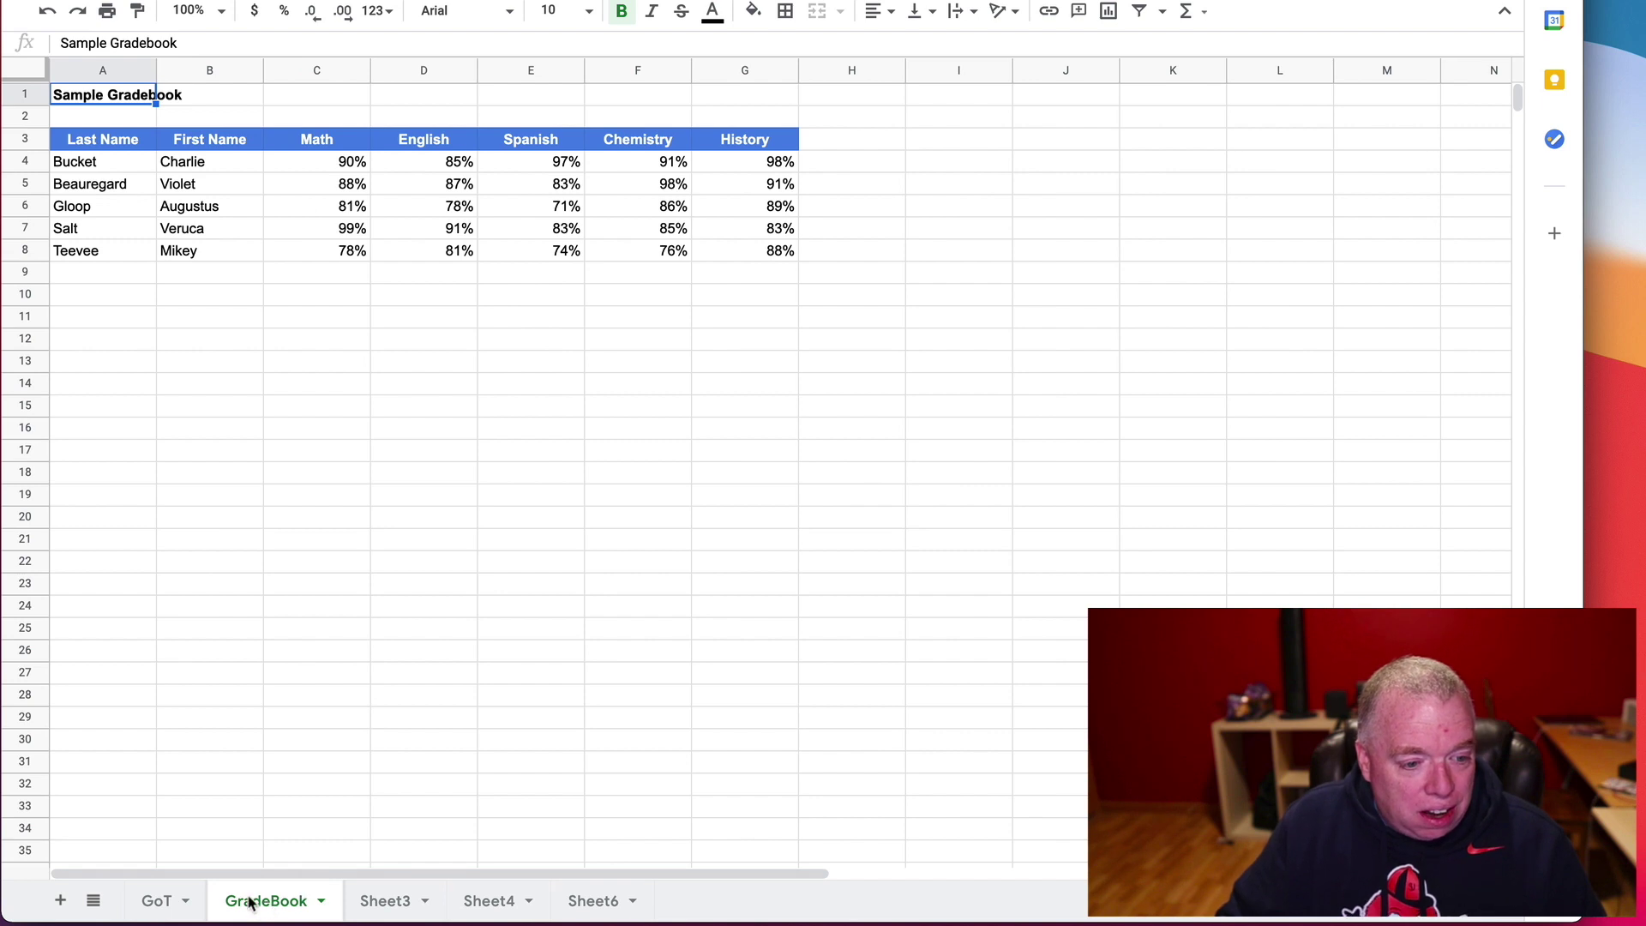
{"action": "left_click", "coordinate": [283, 360]}
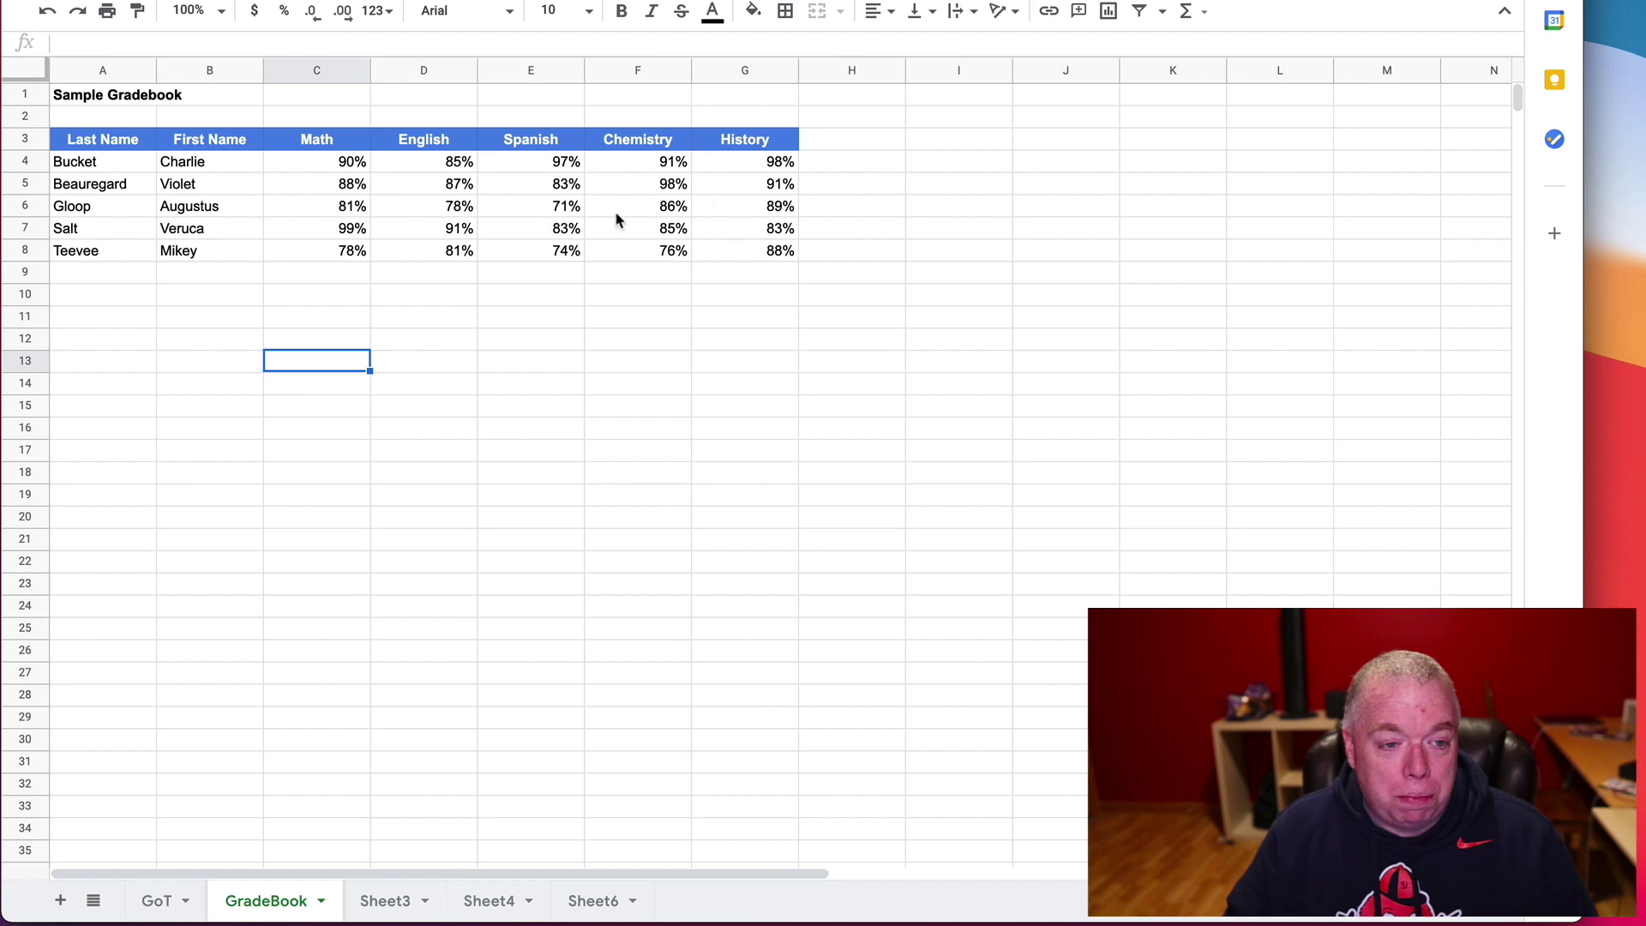
{"action": "left_click", "coordinate": [634, 348]}
Format the grades in C4:G8 as Percent and reduce them to zero decimal places.
{"action": "left_click", "coordinate": [351, 164]}
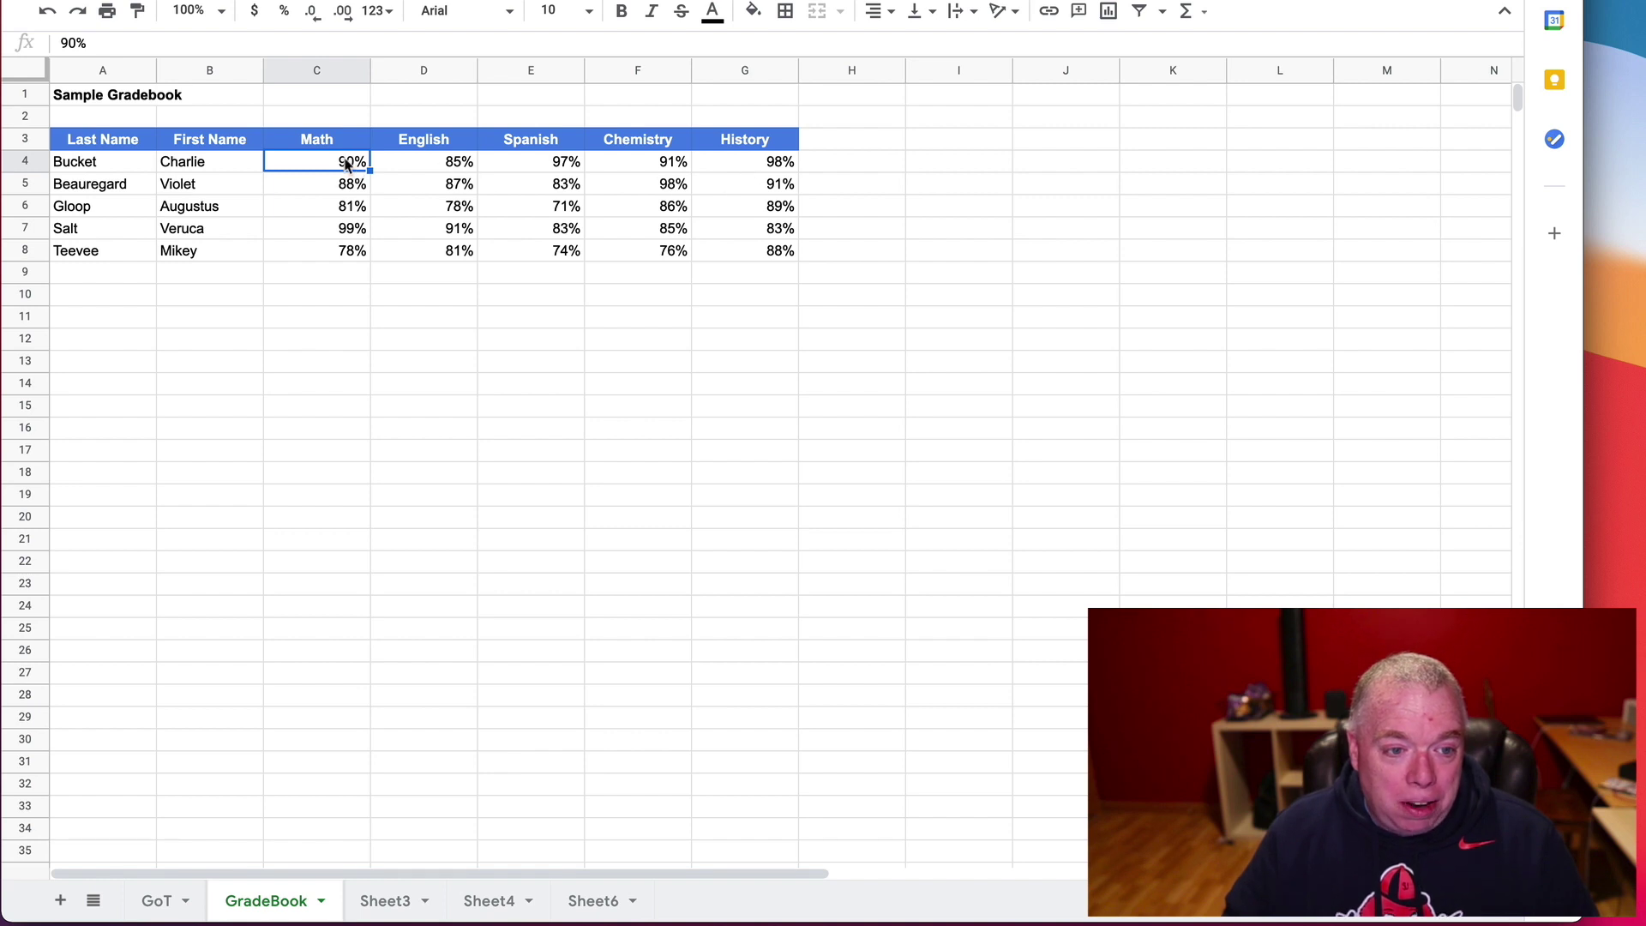
{"action": "left_click_drag", "start_coordinate": [347, 165], "coordinate": [731, 267]}
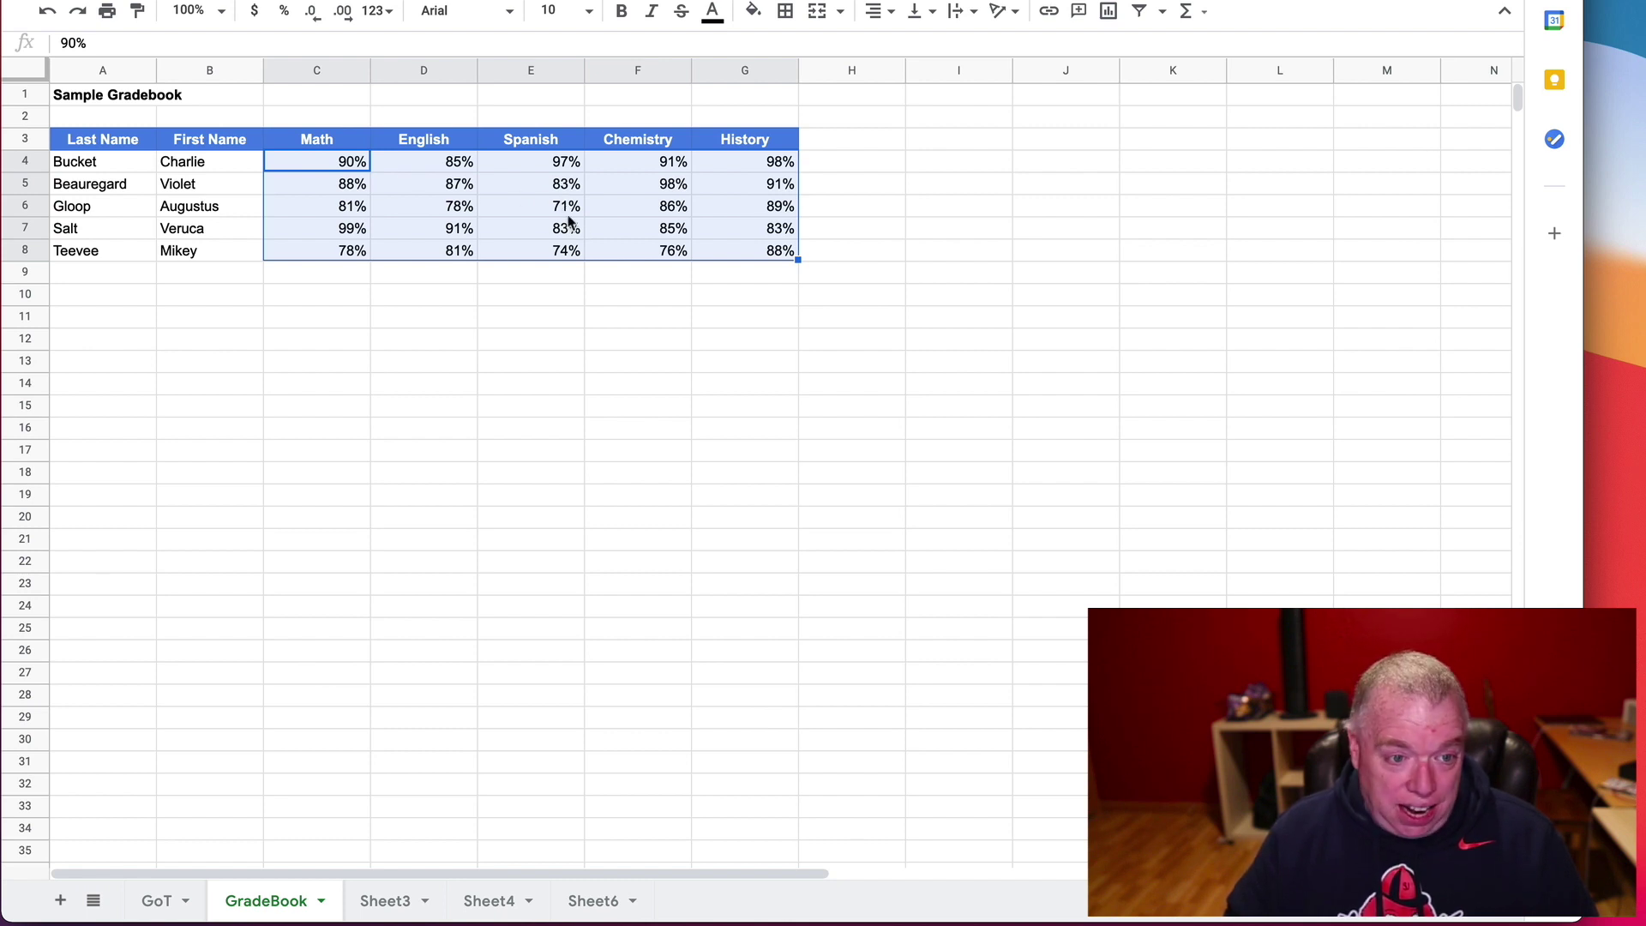
{"action": "left_click_drag", "start_coordinate": [324, 159], "coordinate": [729, 248]}
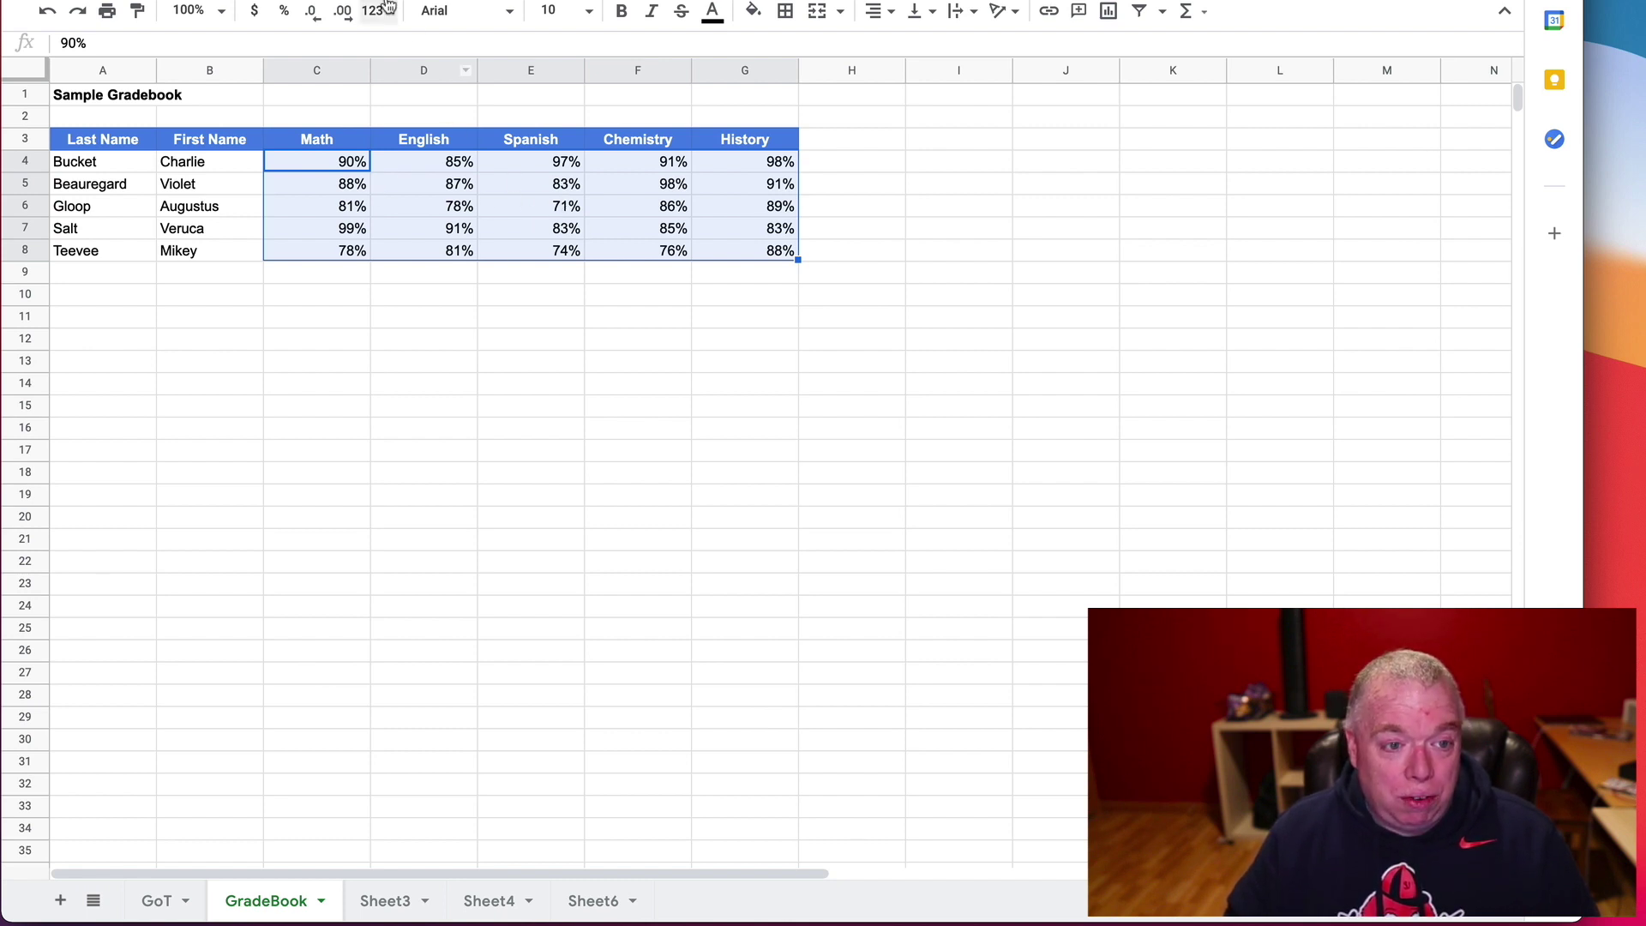
{"action": "left_click_drag", "start_coordinate": [682, 306], "coordinate": [686, 315]}
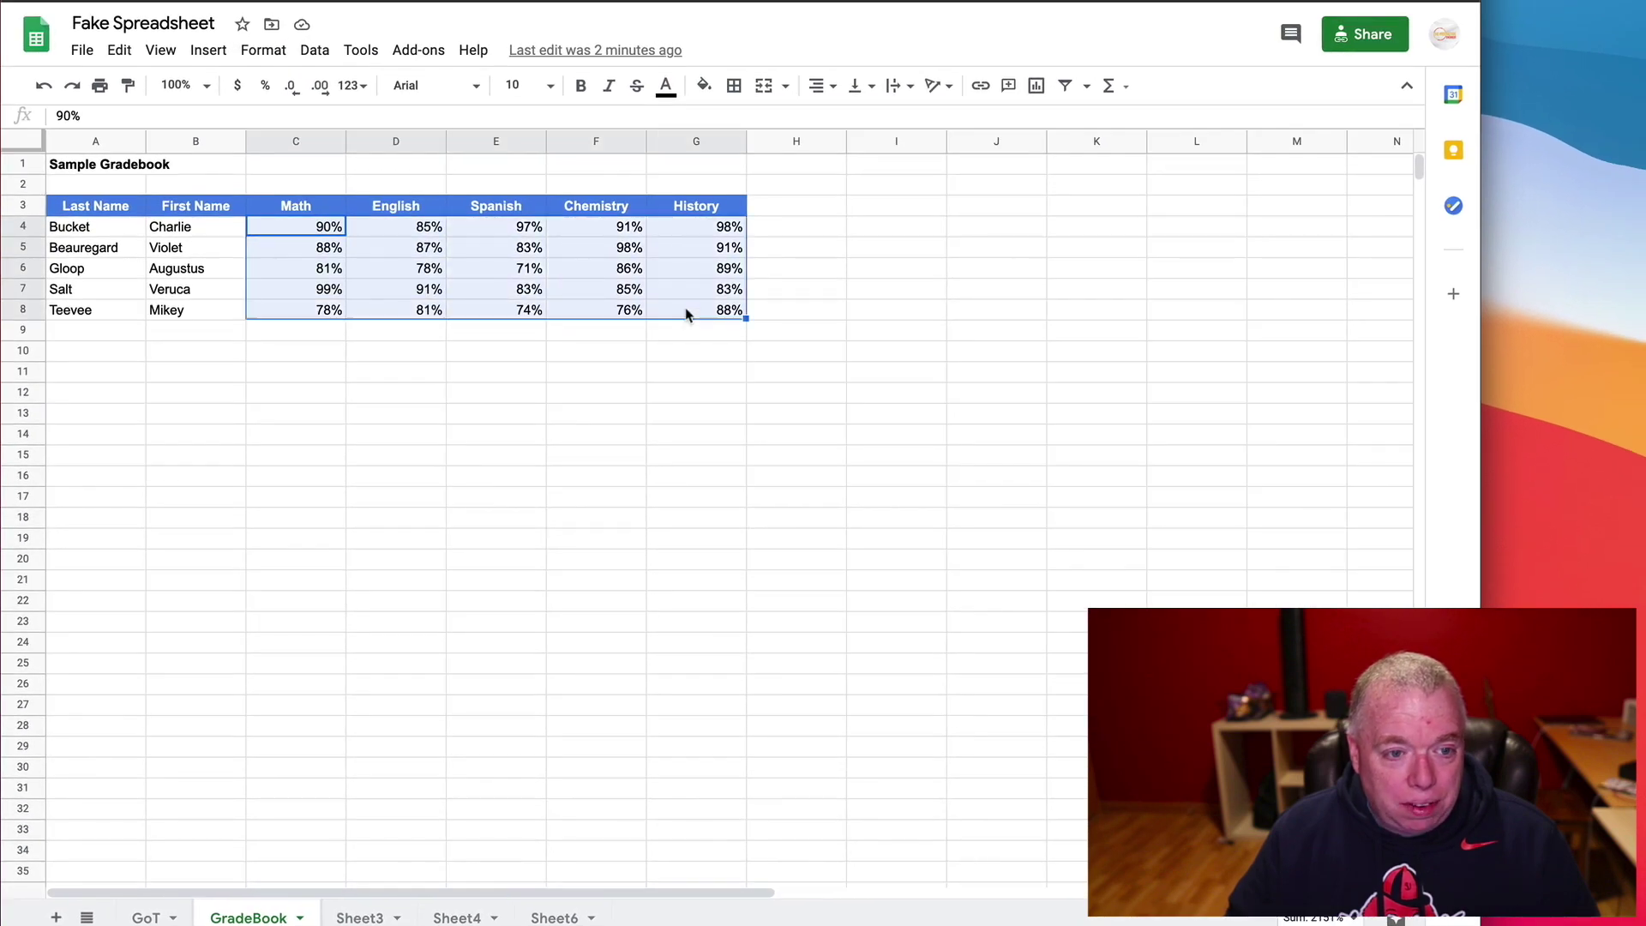
{"action": "left_click", "coordinate": [269, 53]}
{"action": "mouse_move", "coordinate": [307, 141]}
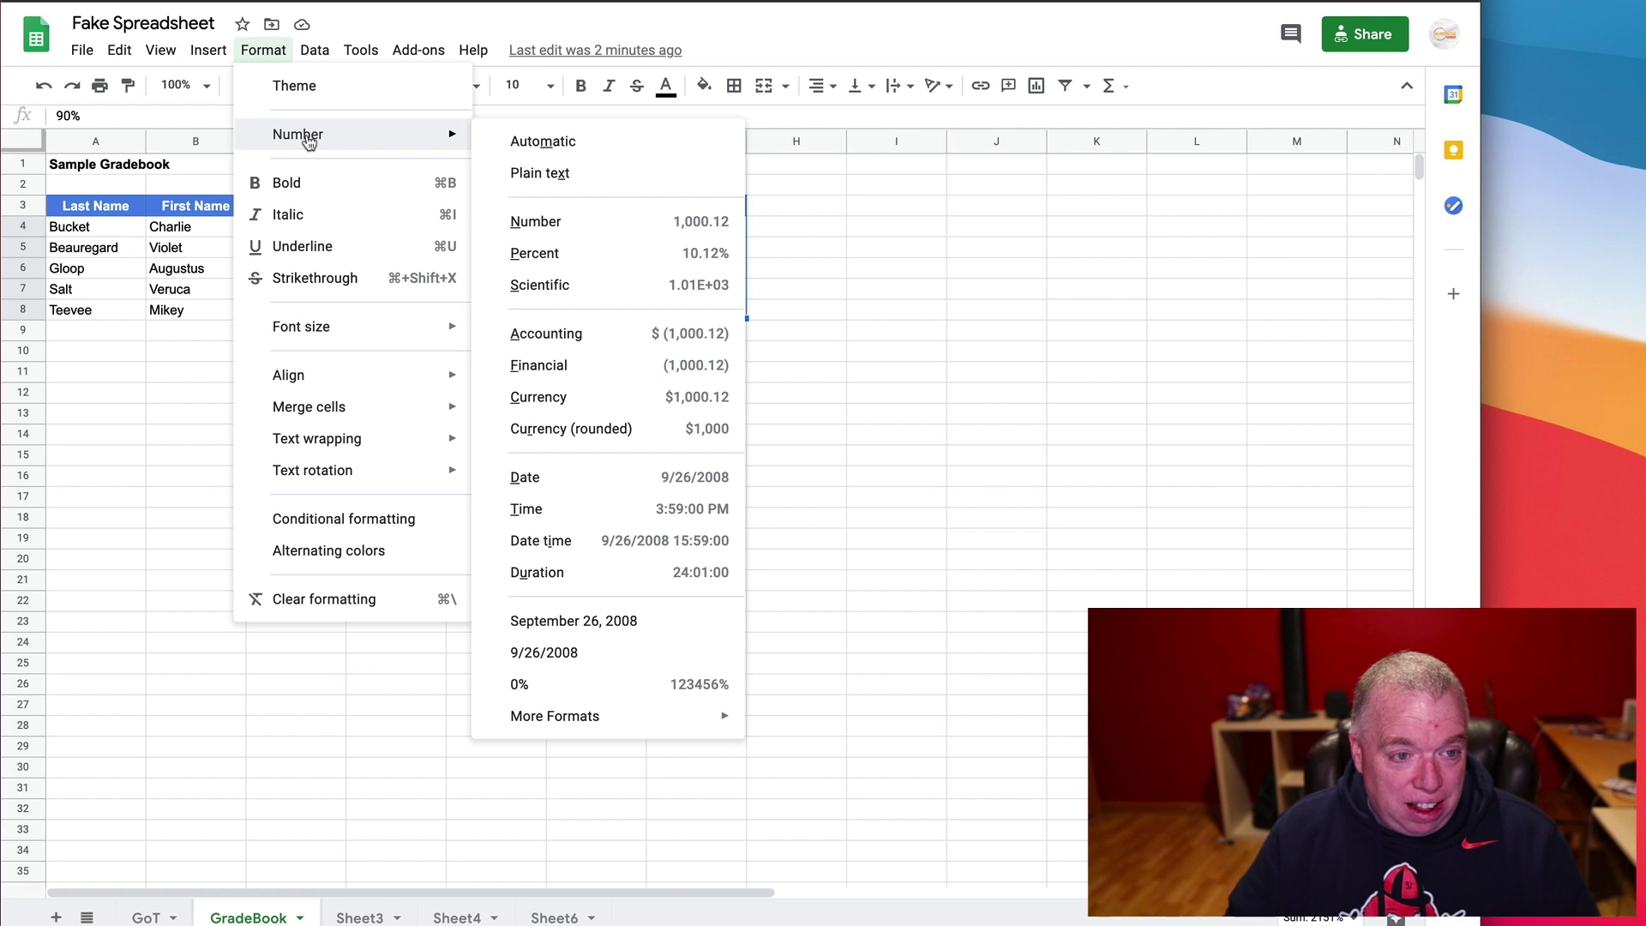
{"action": "left_click", "coordinate": [591, 262]}
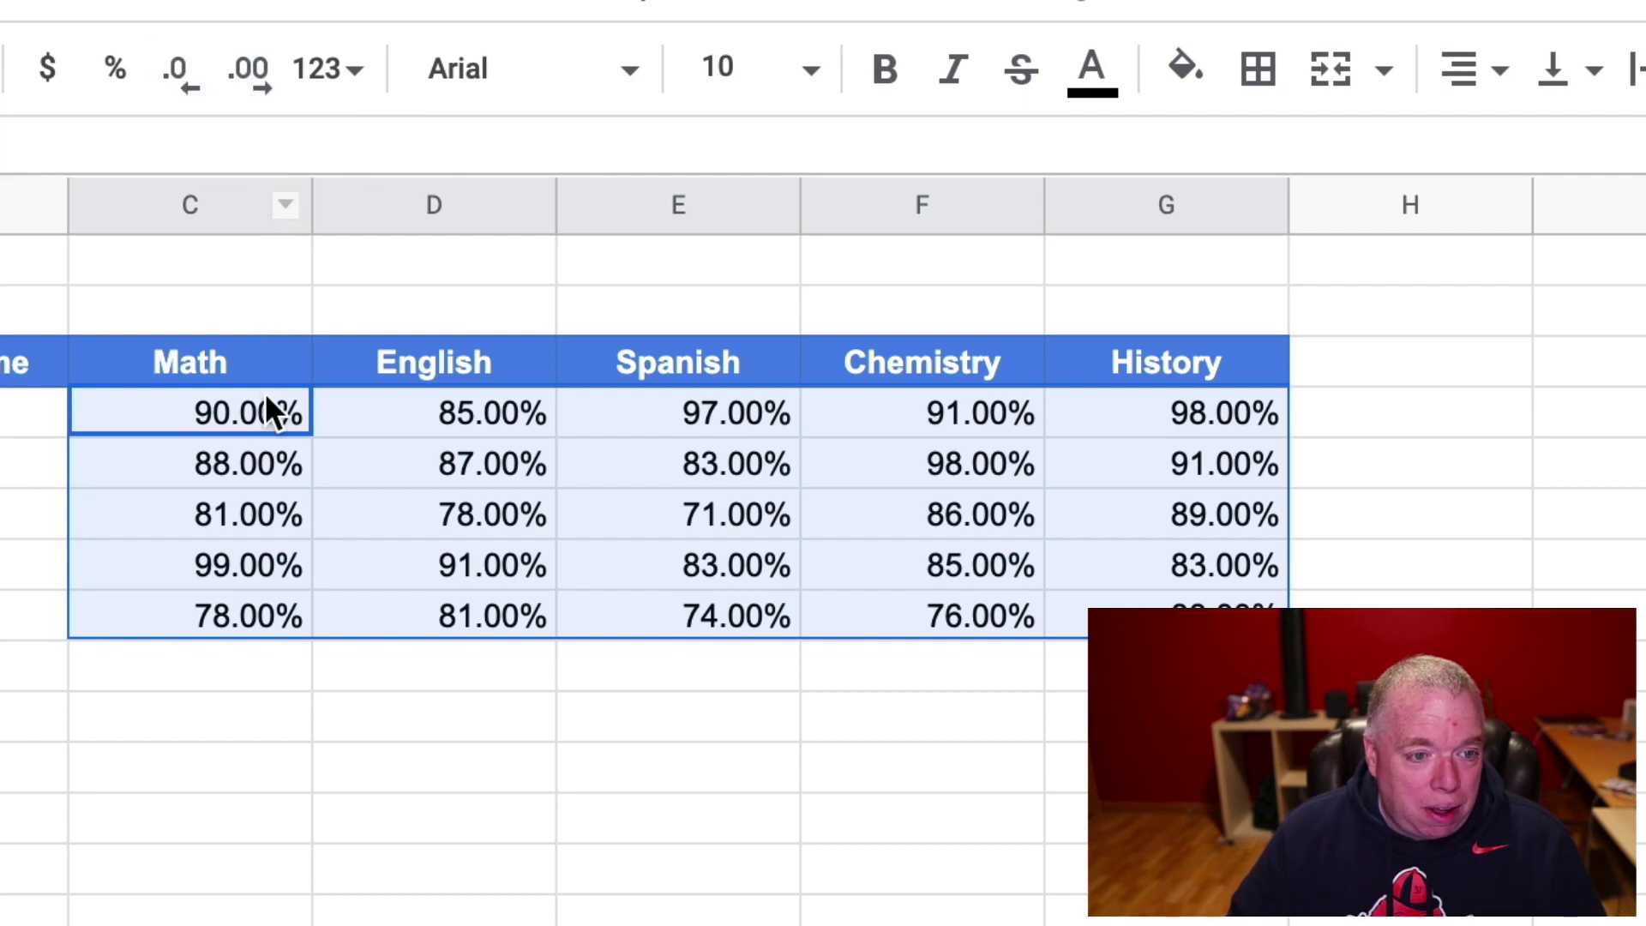
{"action": "left_click", "coordinate": [178, 77]}
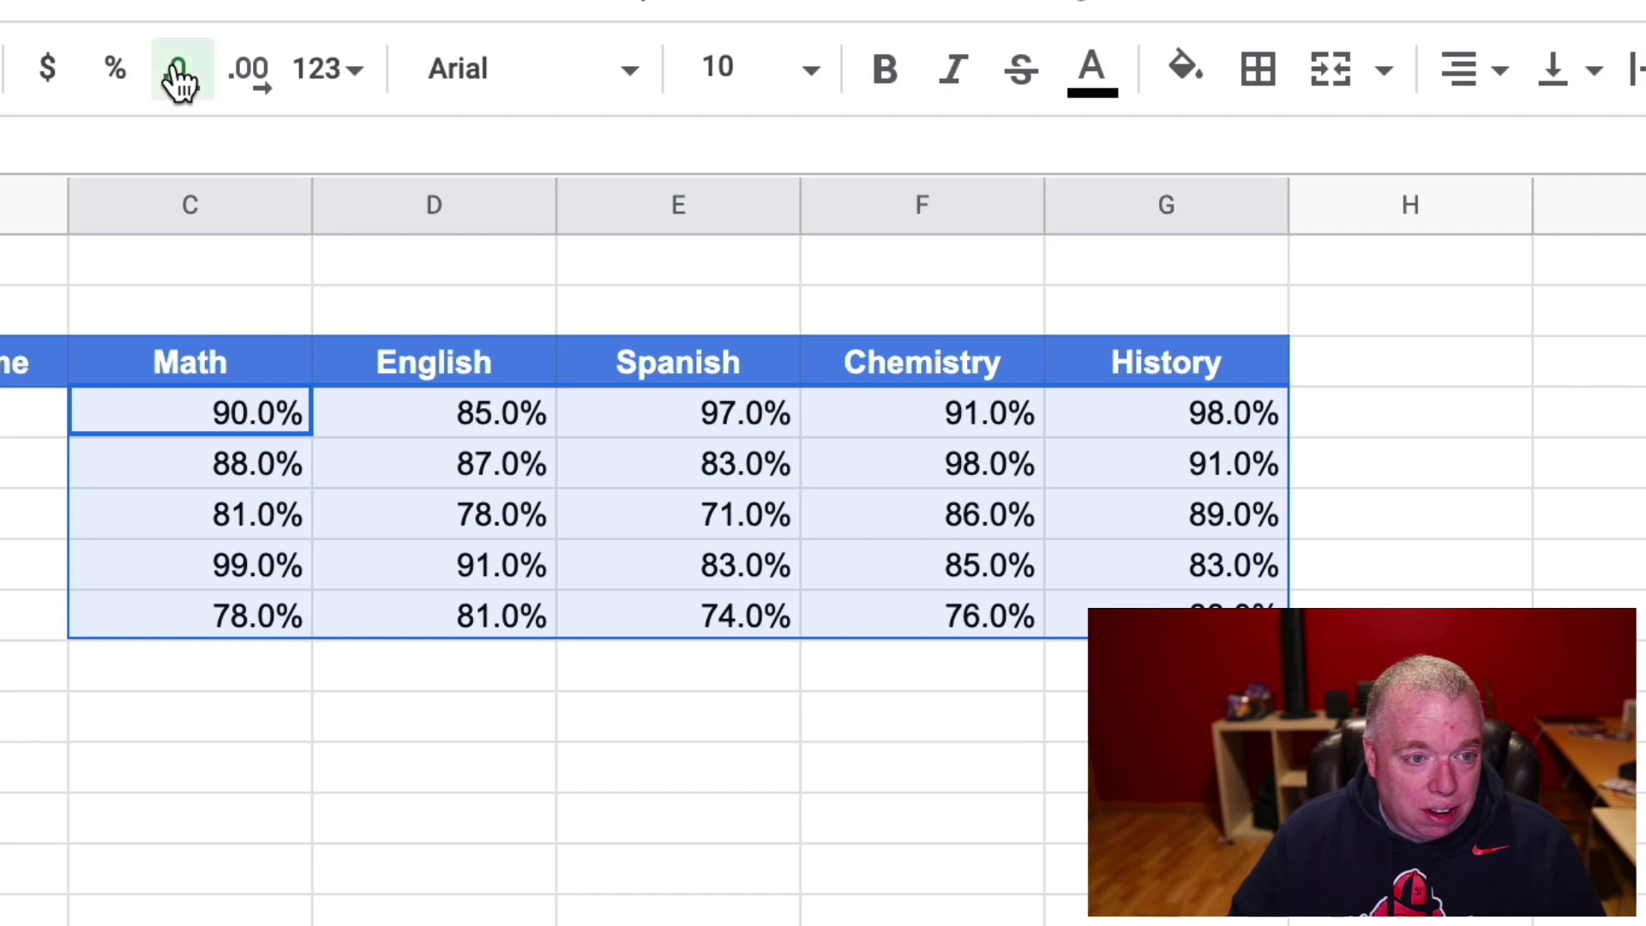
{"action": "left_click", "coordinate": [178, 78]}
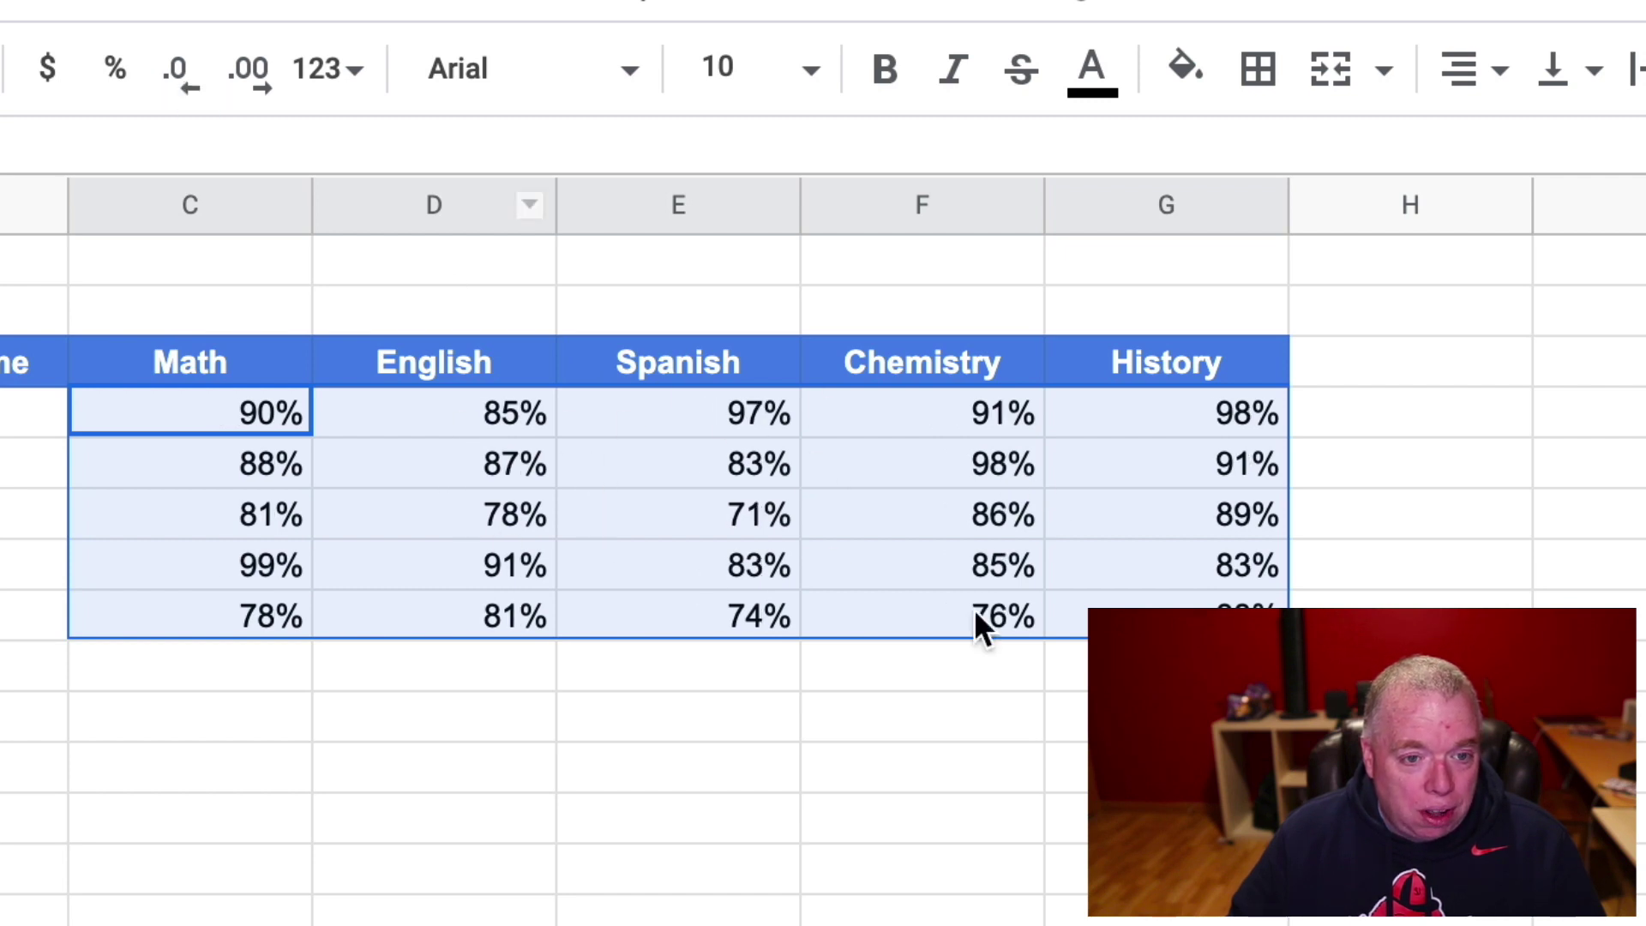
Increase the grades in C4:G8 to four decimal places and reduce them back to whole percentages.
{"action": "left_click", "coordinate": [248, 85]}
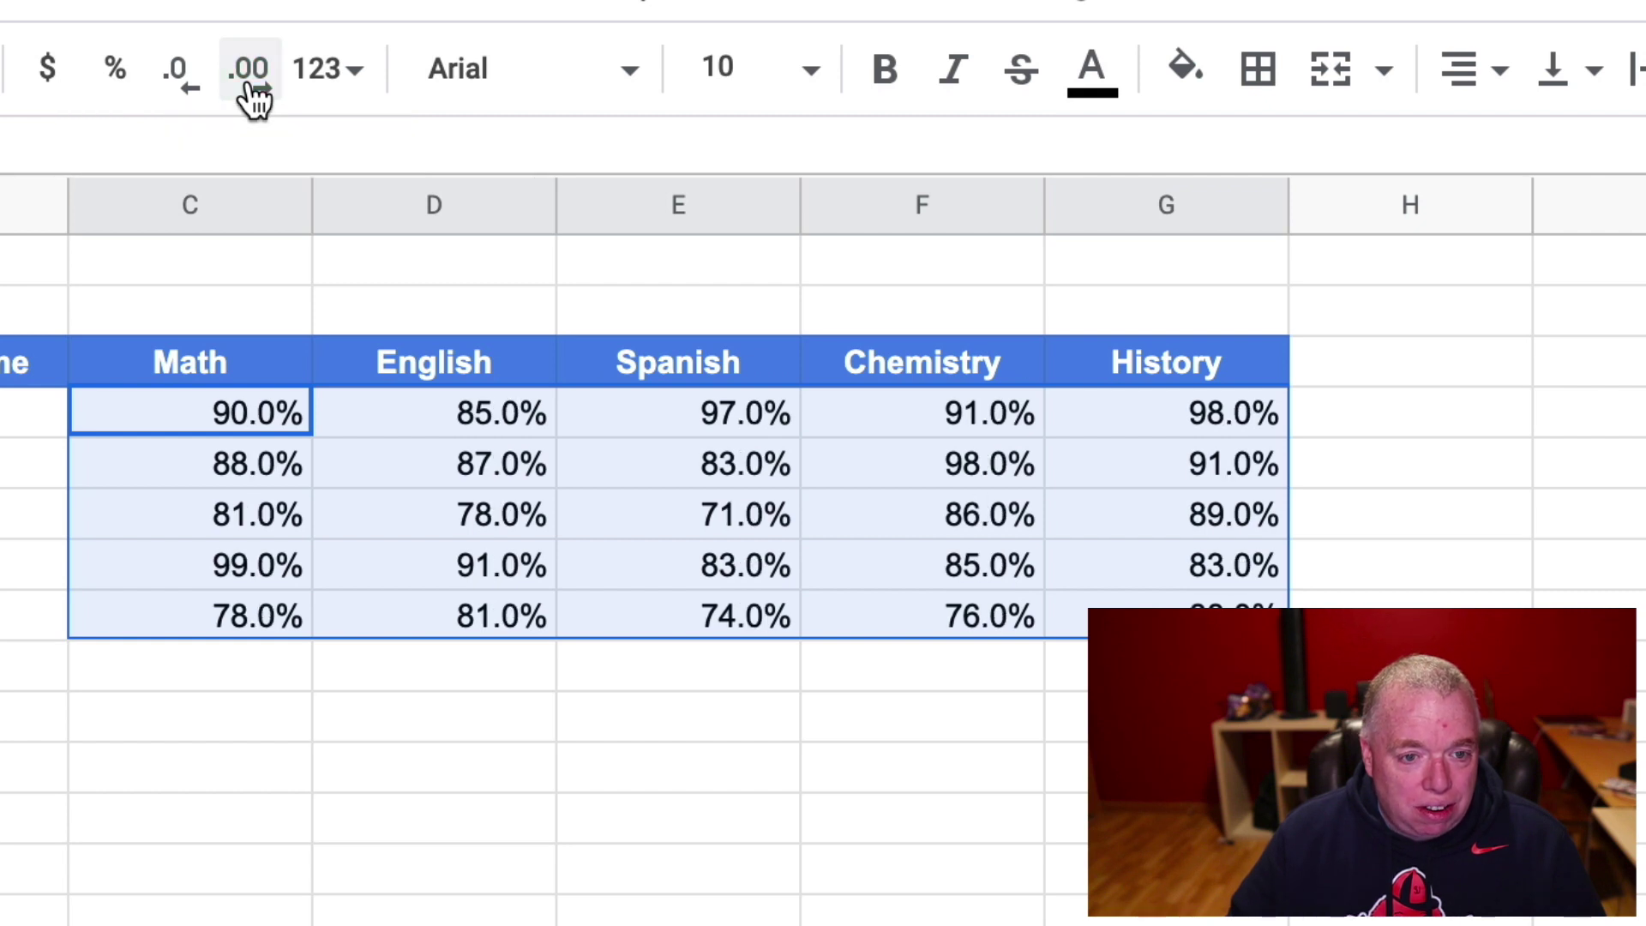
{"action": "left_click", "coordinate": [249, 86]}
{"action": "left_click", "coordinate": [249, 85]}
{"action": "left_click", "coordinate": [248, 85]}
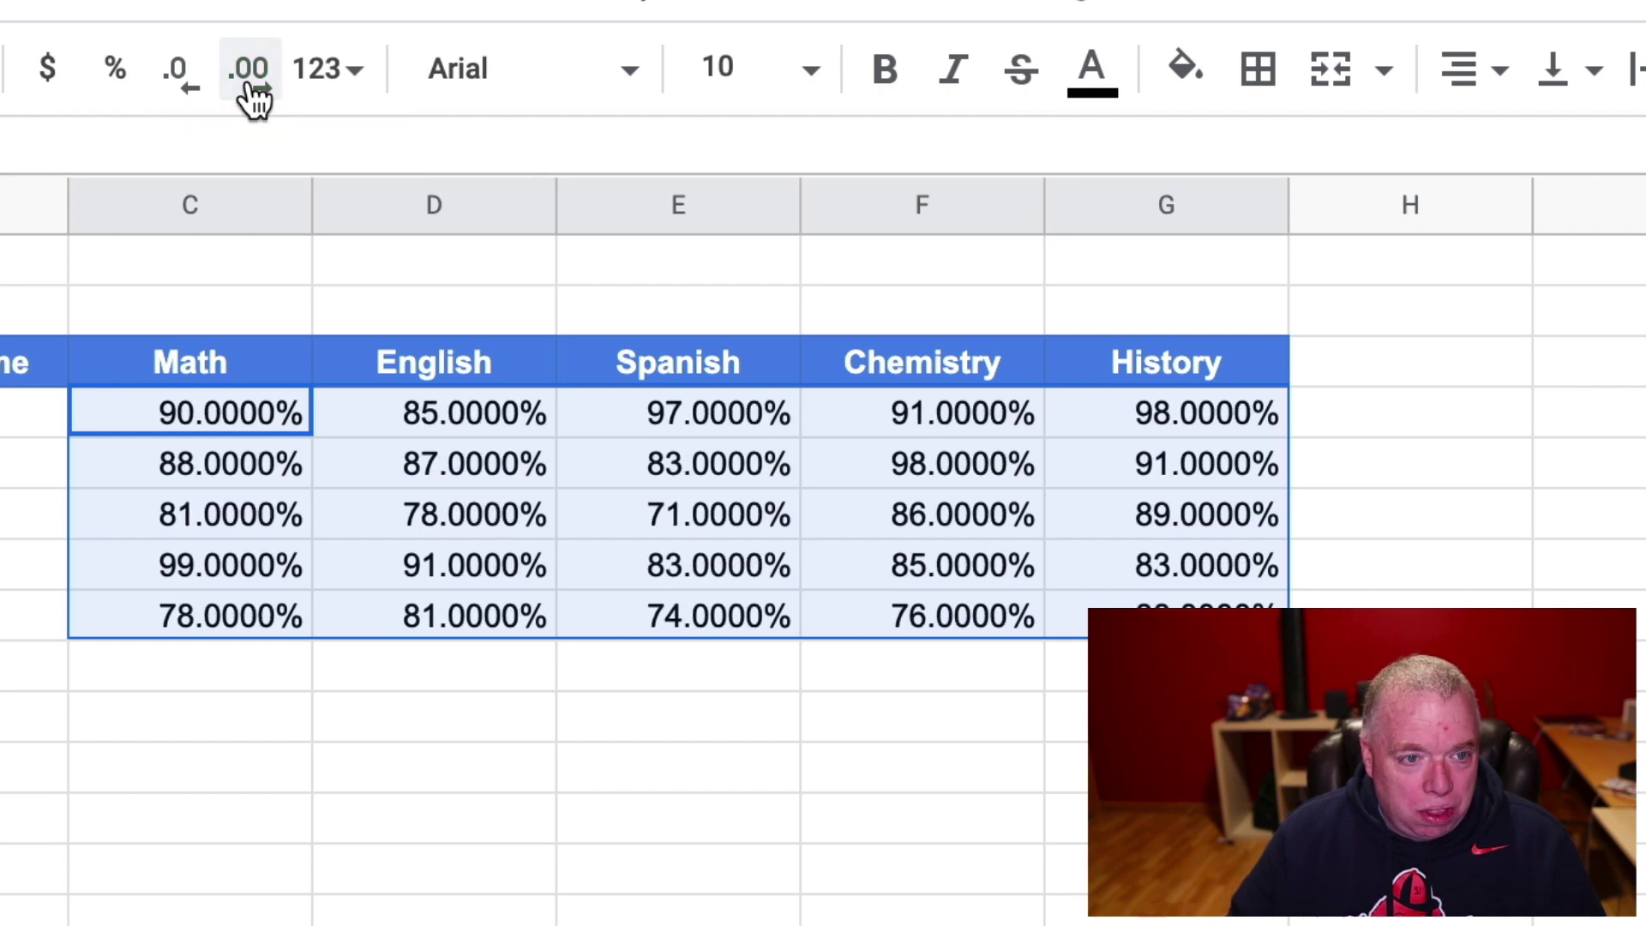
{"action": "left_click", "coordinate": [178, 86]}
{"action": "left_click", "coordinate": [178, 86]}
{"action": "left_click", "coordinate": [179, 86]}
{"action": "left_click", "coordinate": [179, 86]}
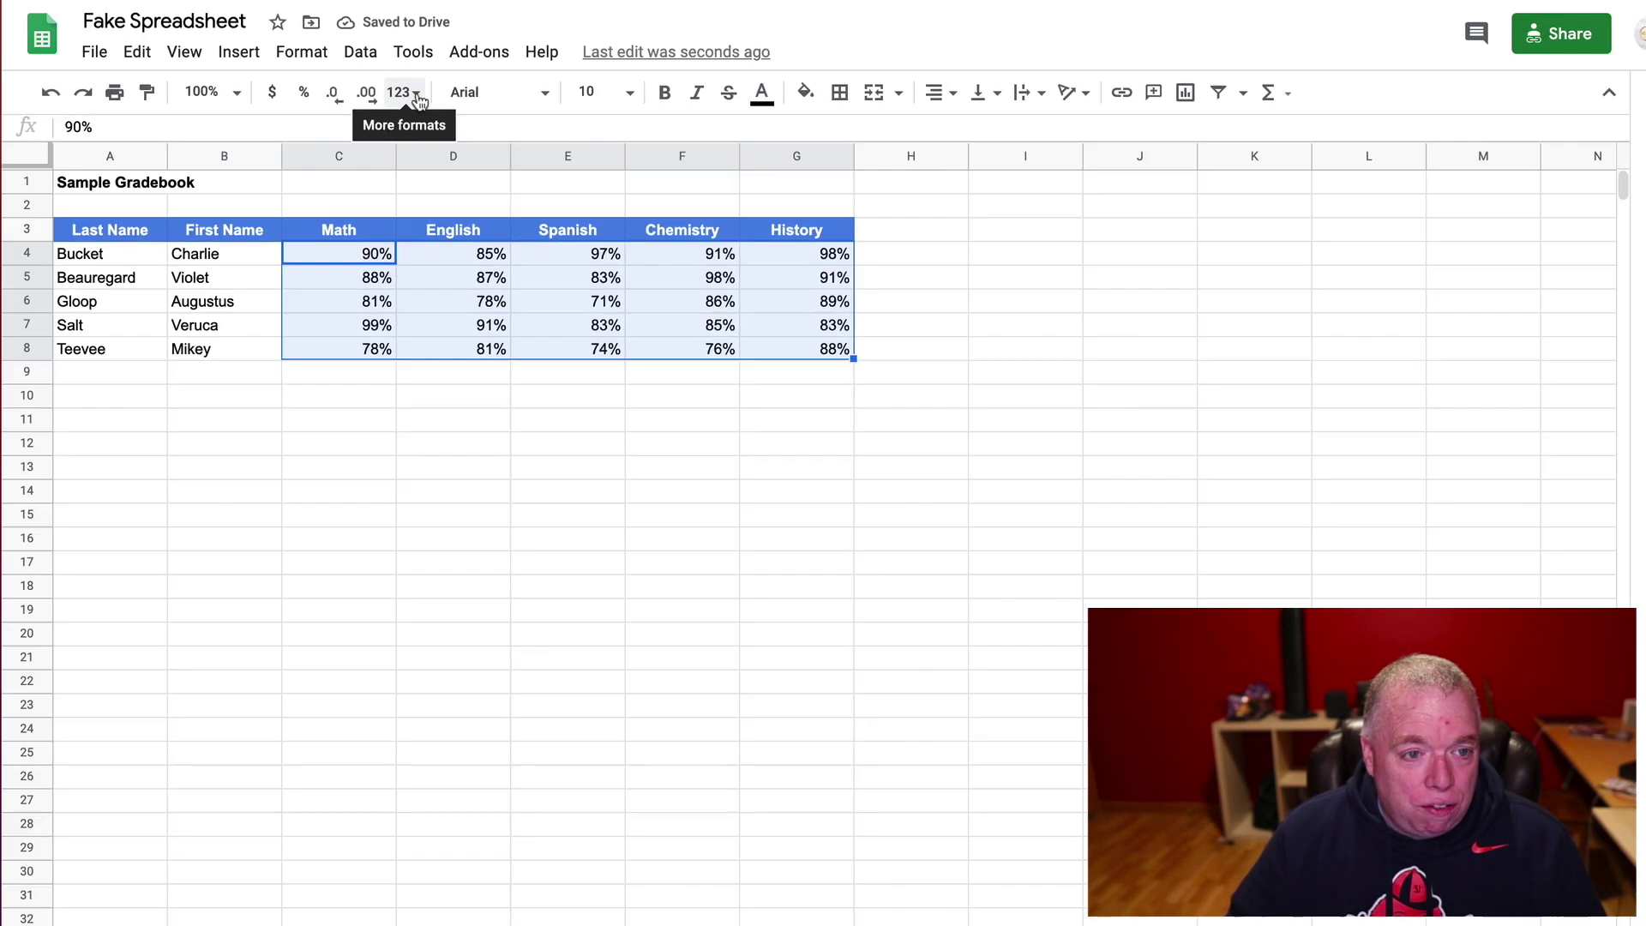
Examine the additional number formats available for the selected grades without applying one.
{"action": "left_click", "coordinate": [417, 93]}
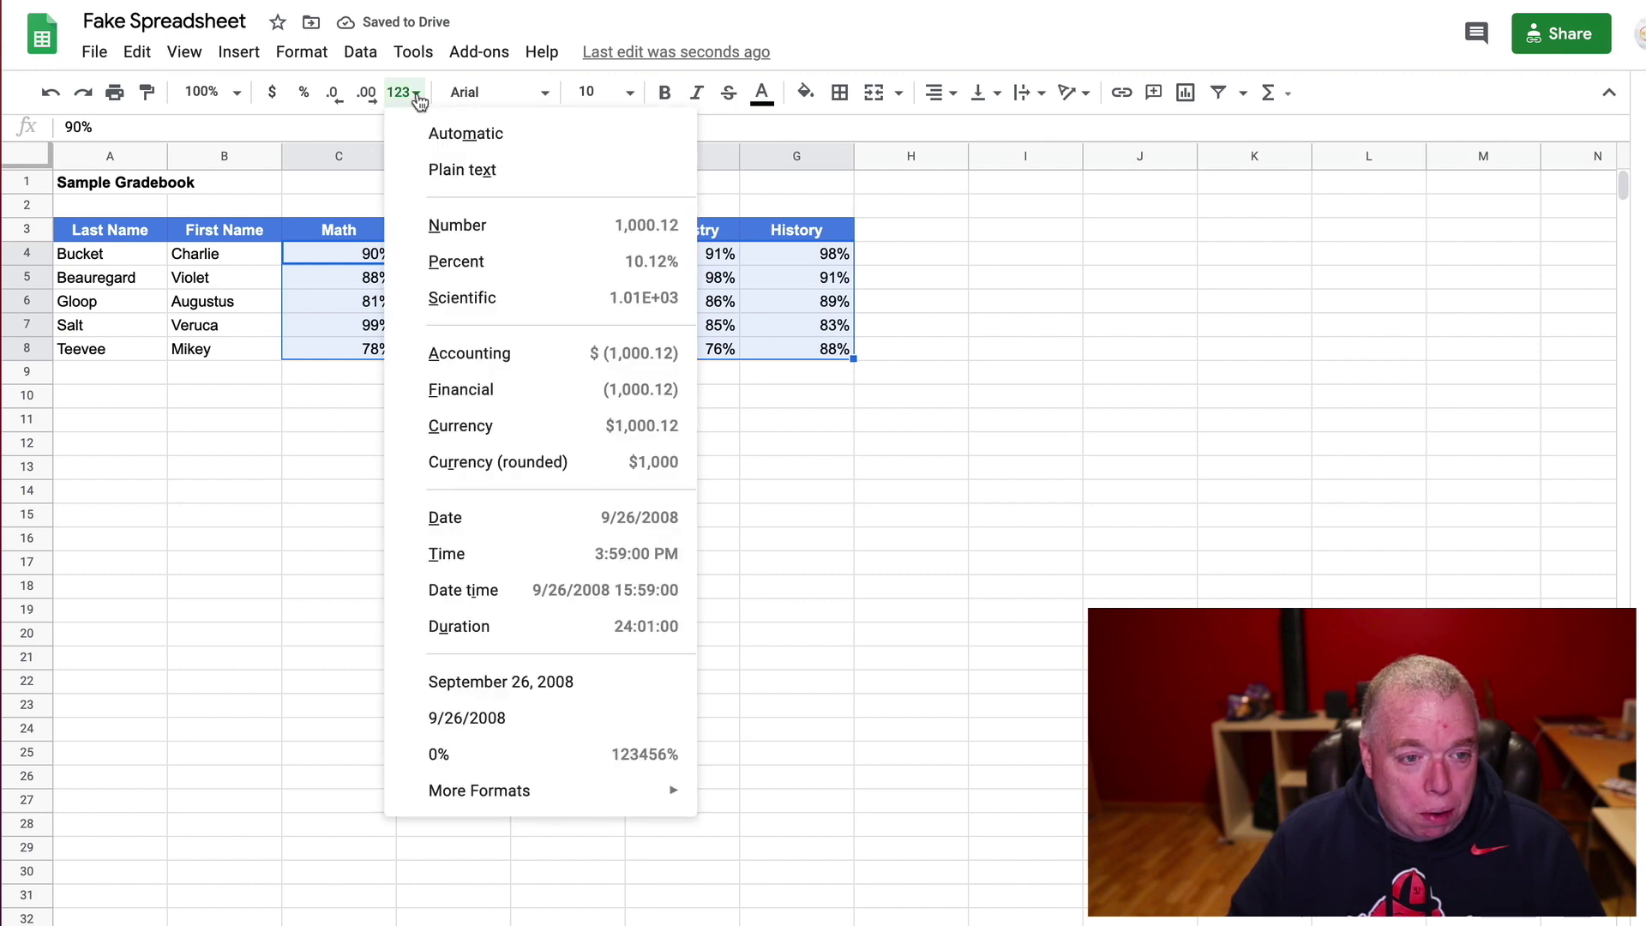
{"action": "left_click", "coordinate": [417, 95]}
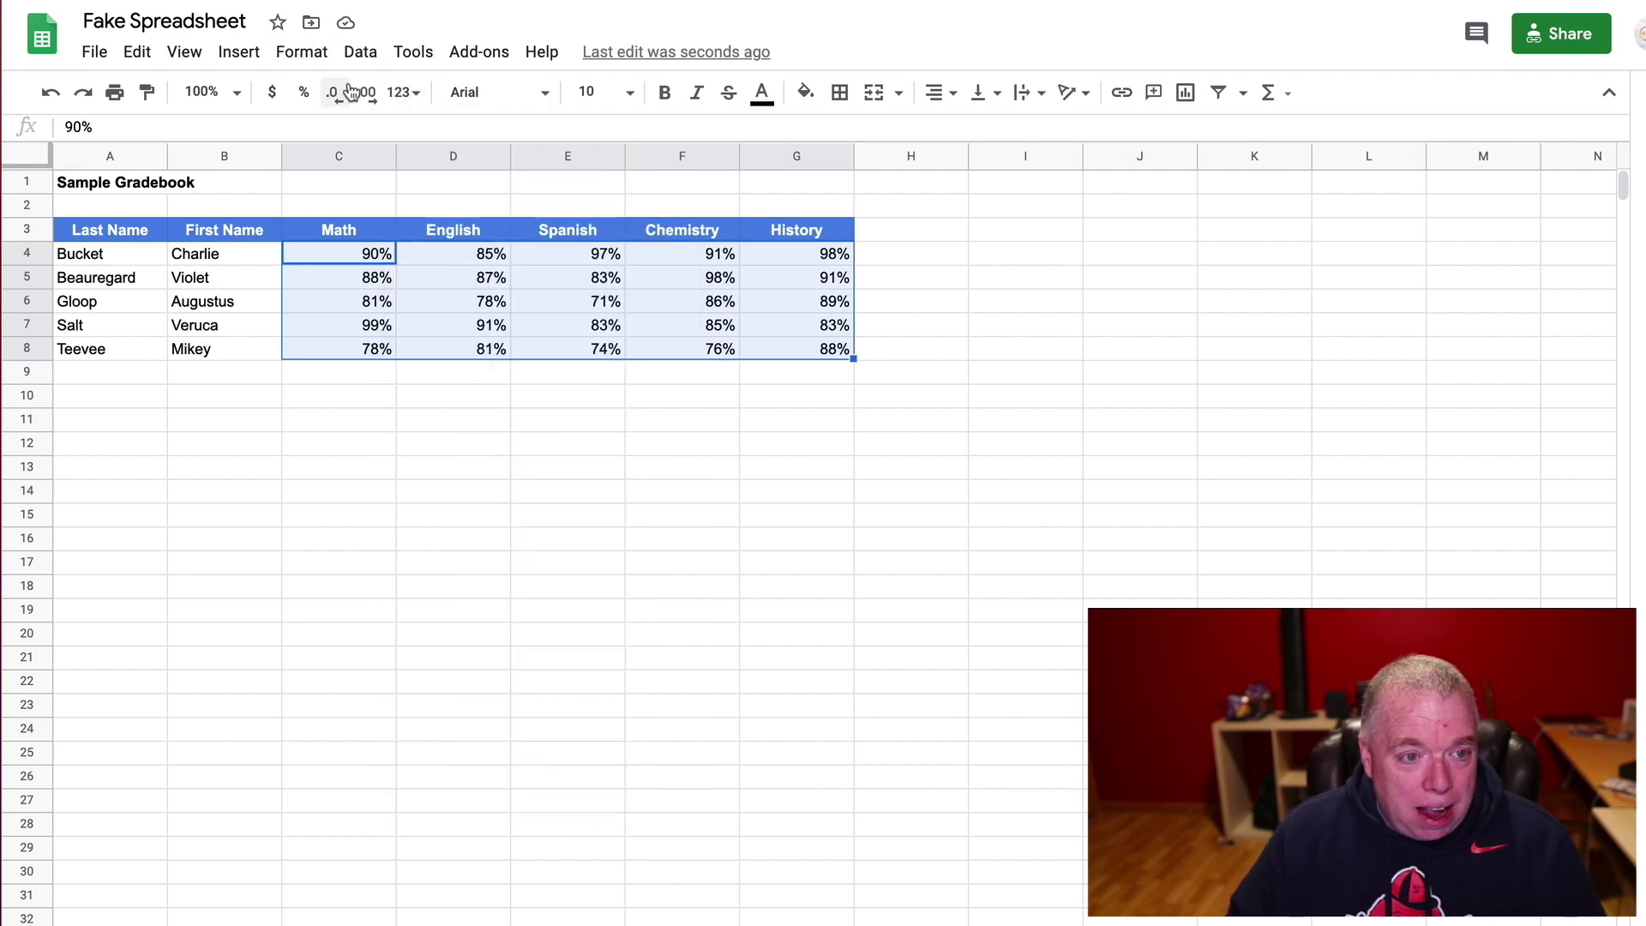
{"action": "left_click", "coordinate": [404, 92]}
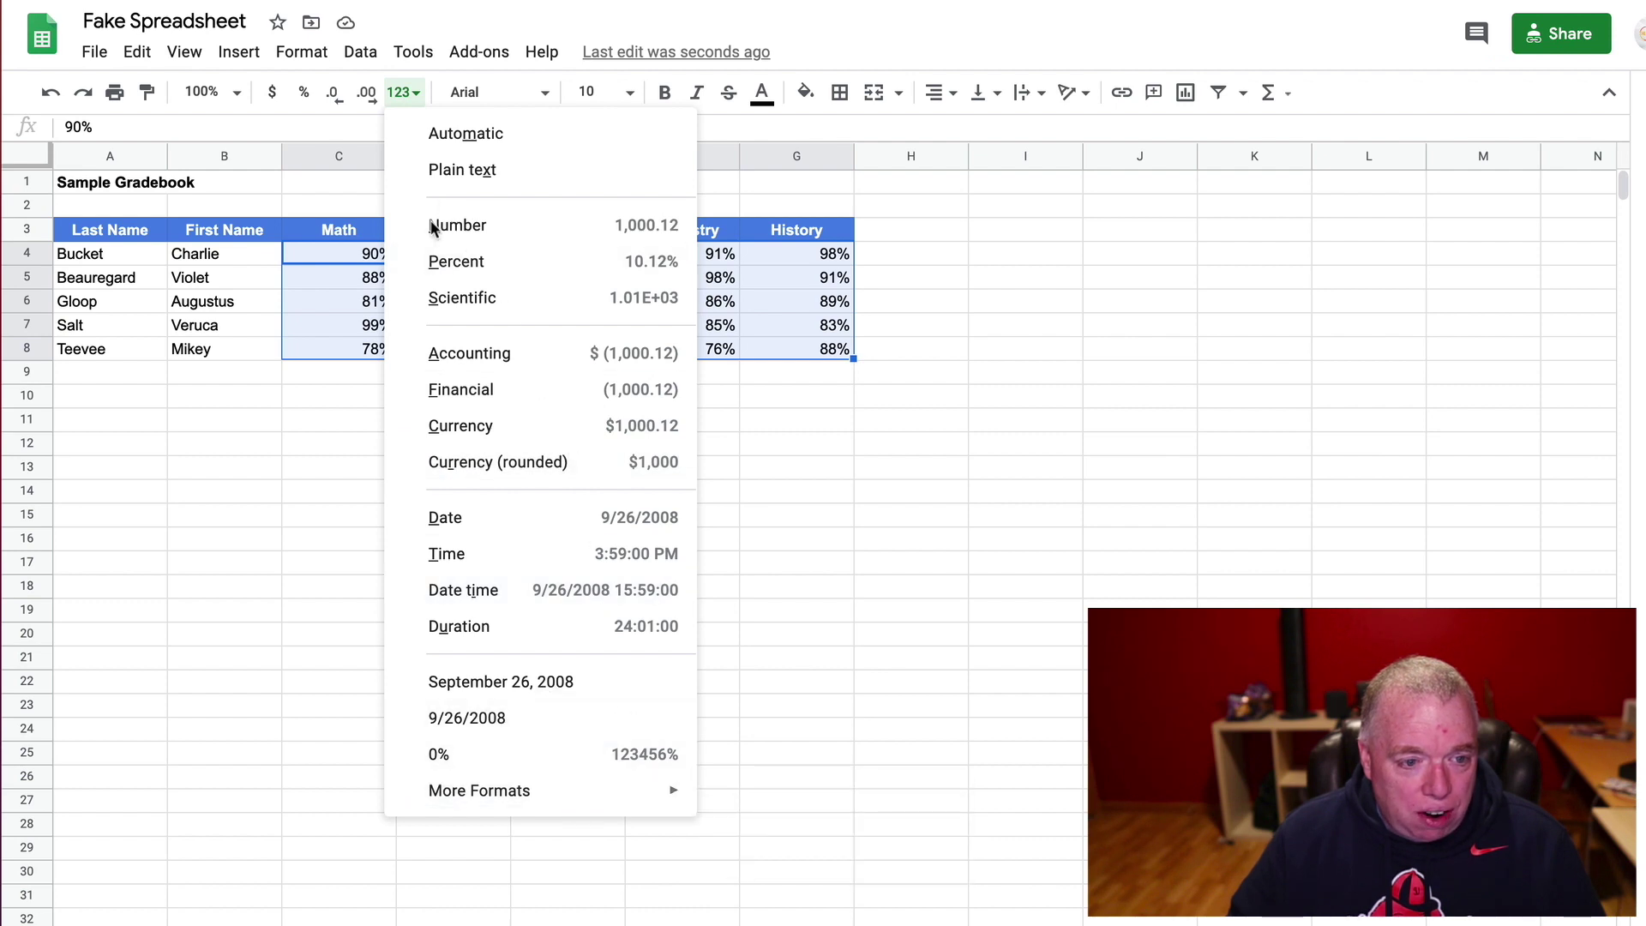
{"action": "left_click", "coordinate": [897, 566]}
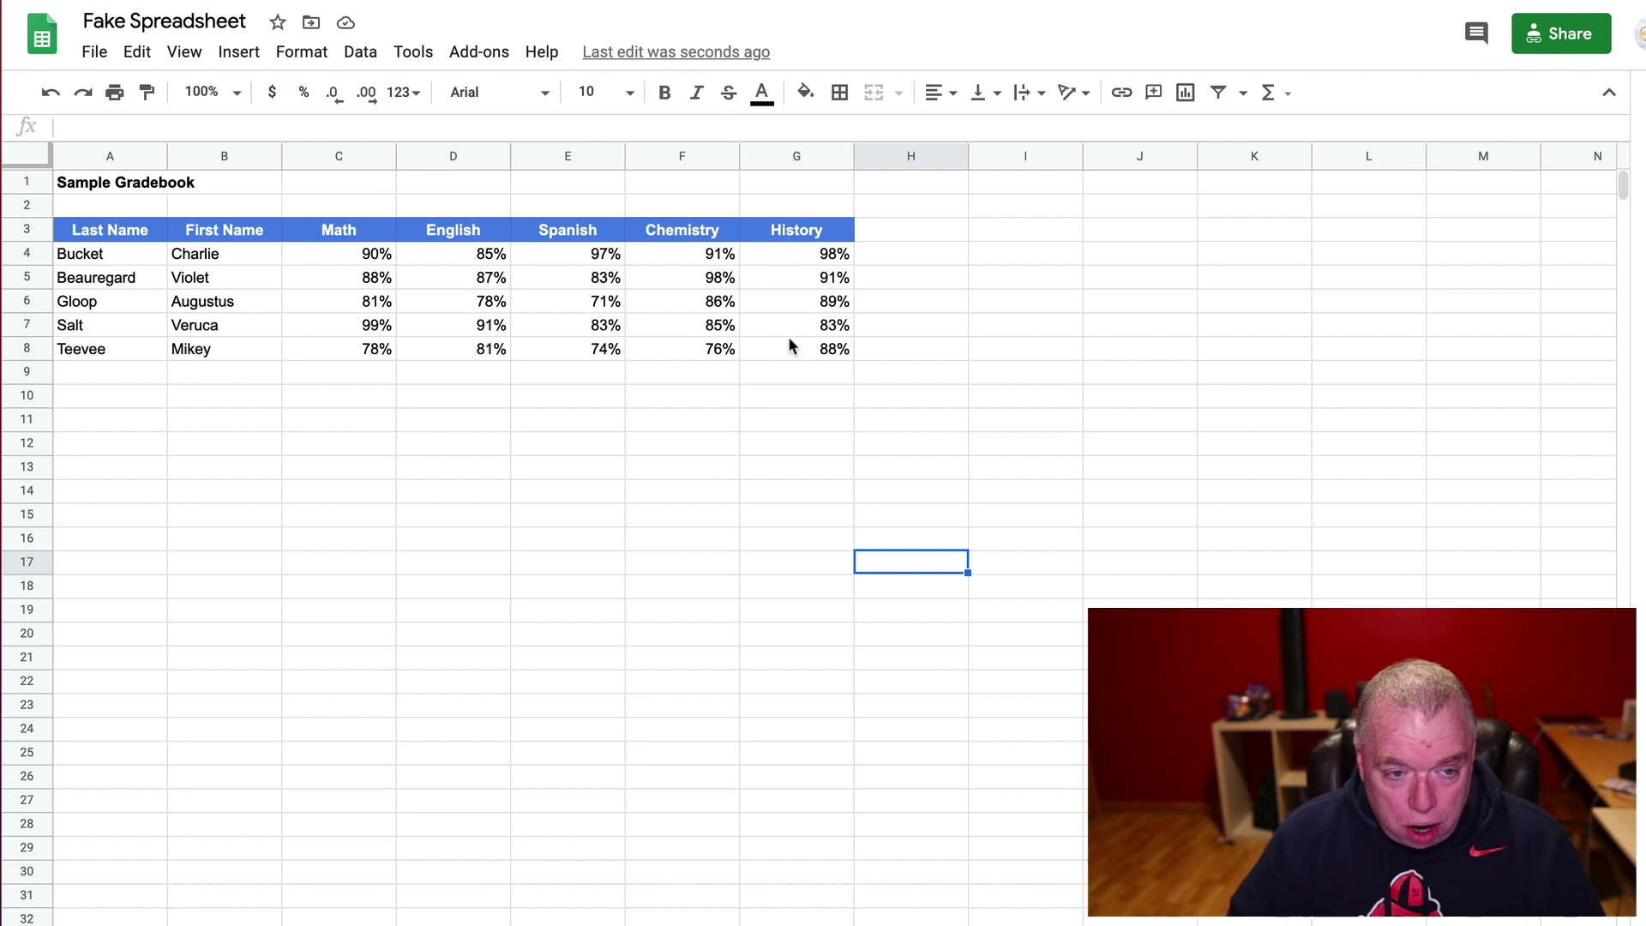
Enter 2.85 in cell C11 below the Math grades and format it as Currency.
{"action": "left_click", "coordinate": [349, 444]}
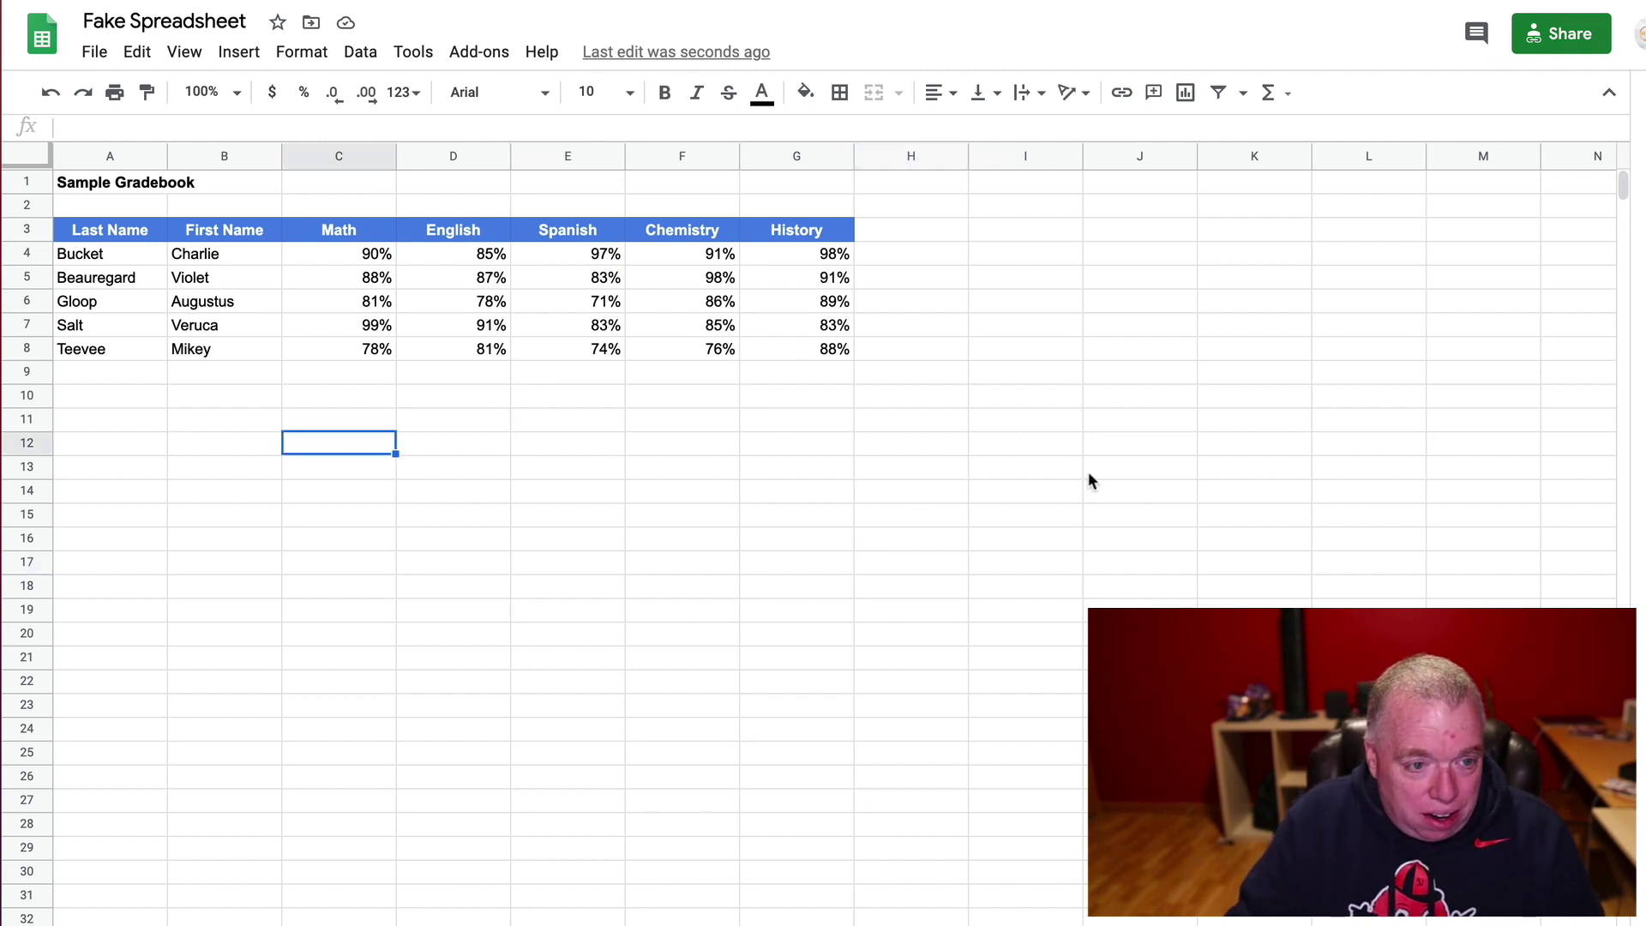
{"action": "left_click", "coordinate": [391, 420]}
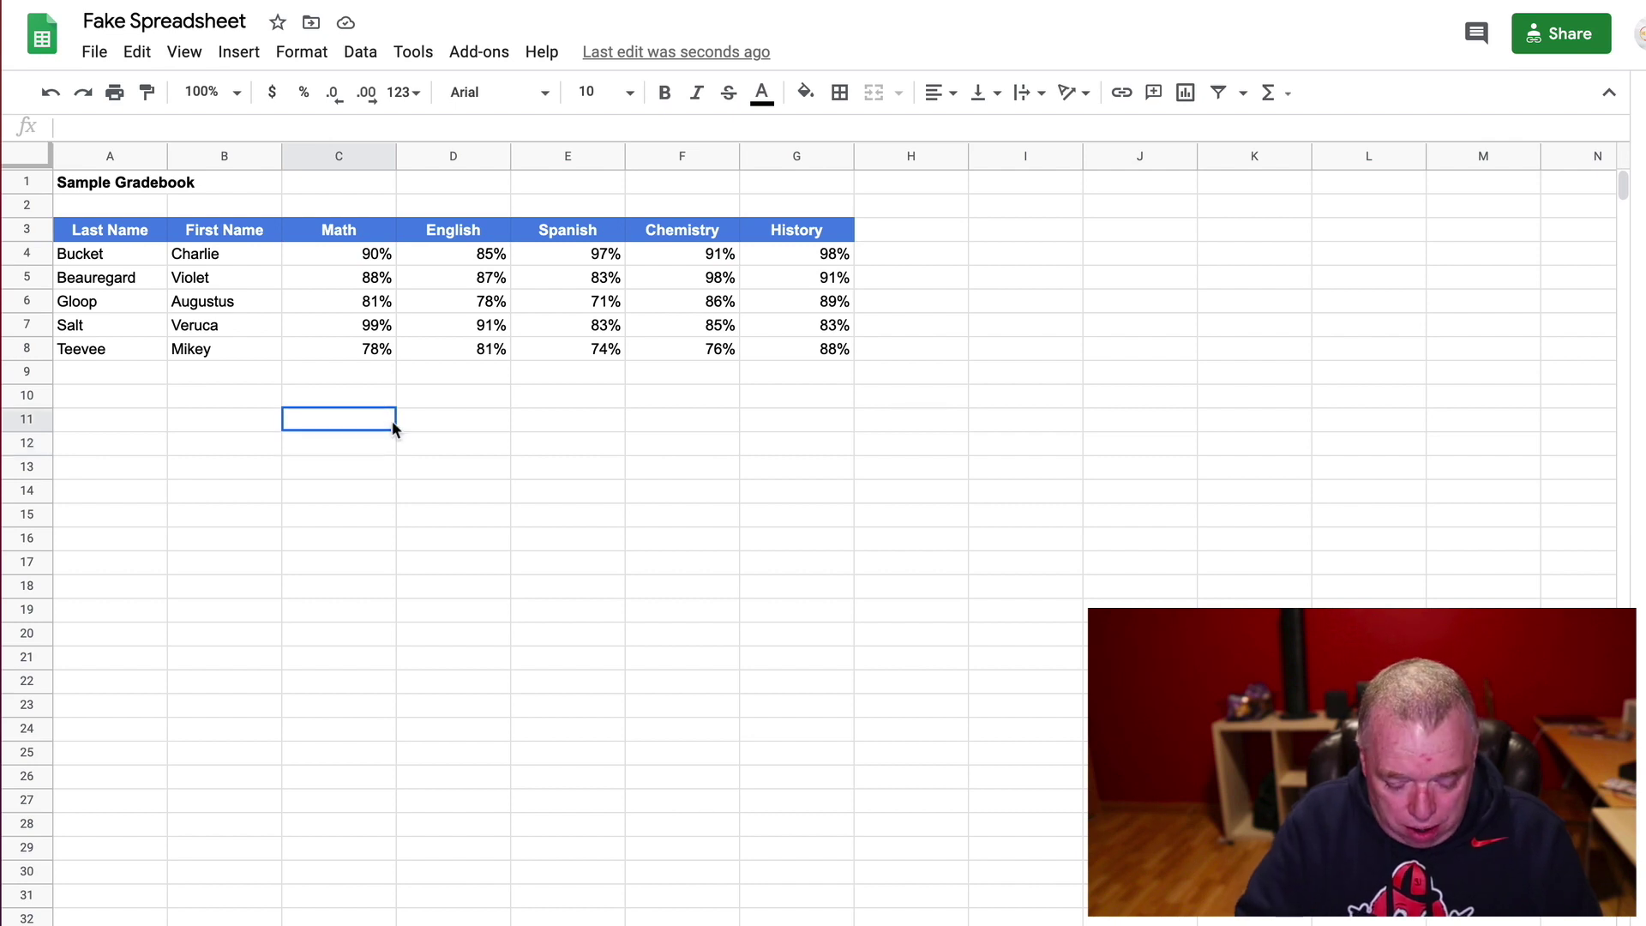
{"action": "type", "text": "2.85"}
{"action": "key", "text": "Return"}
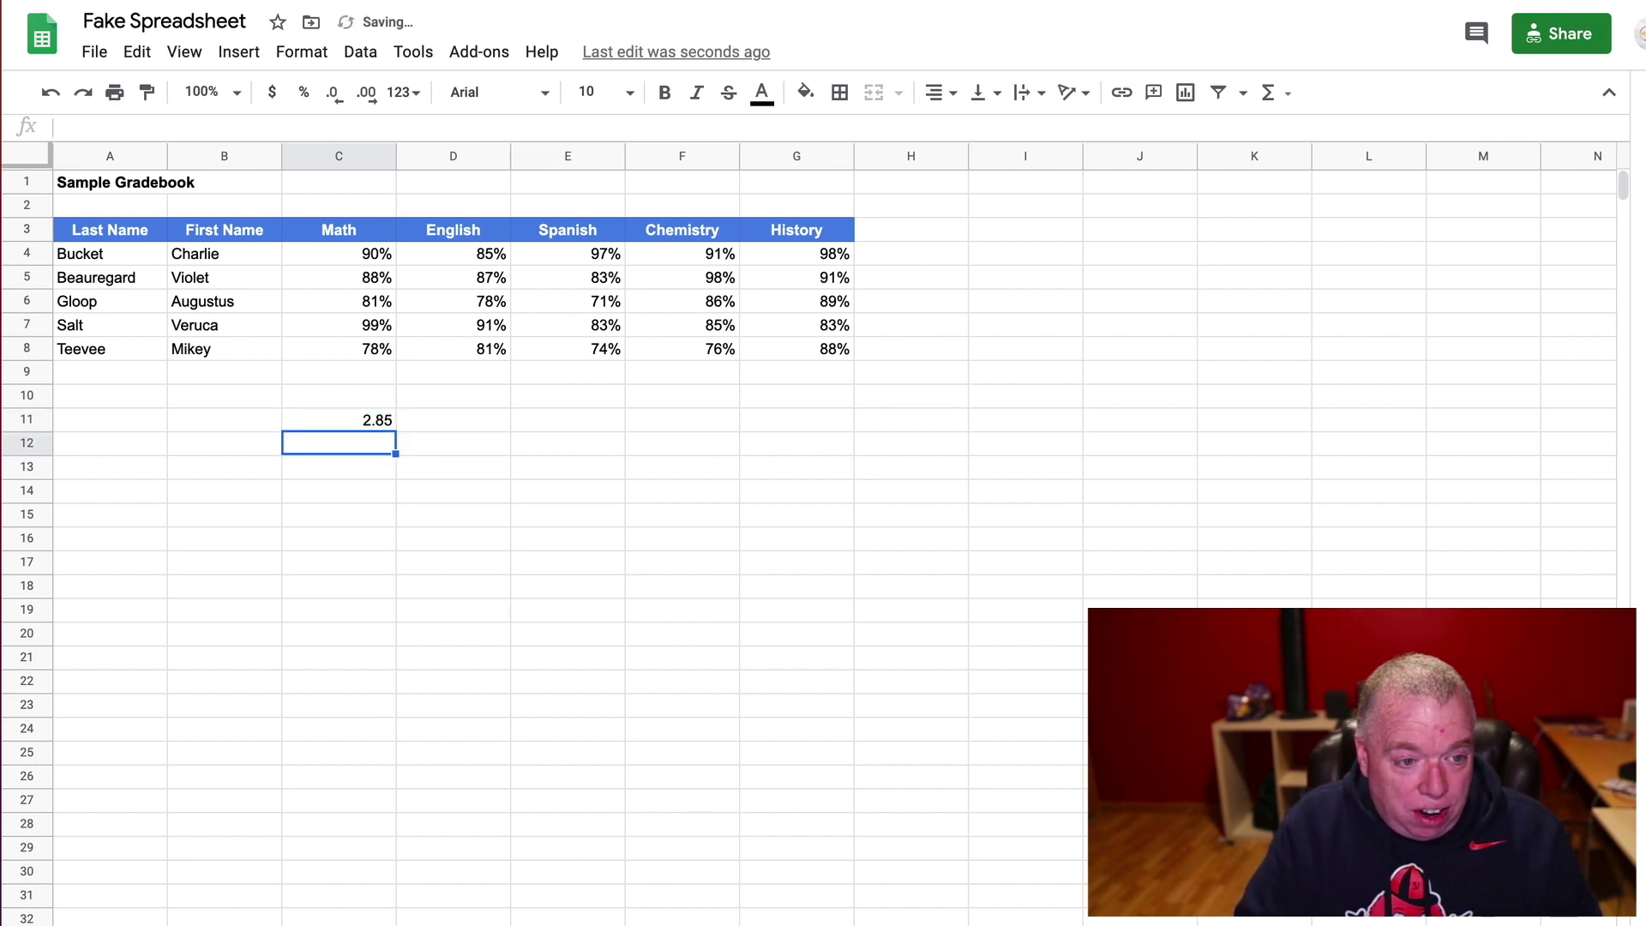
{"action": "left_click", "coordinate": [378, 424]}
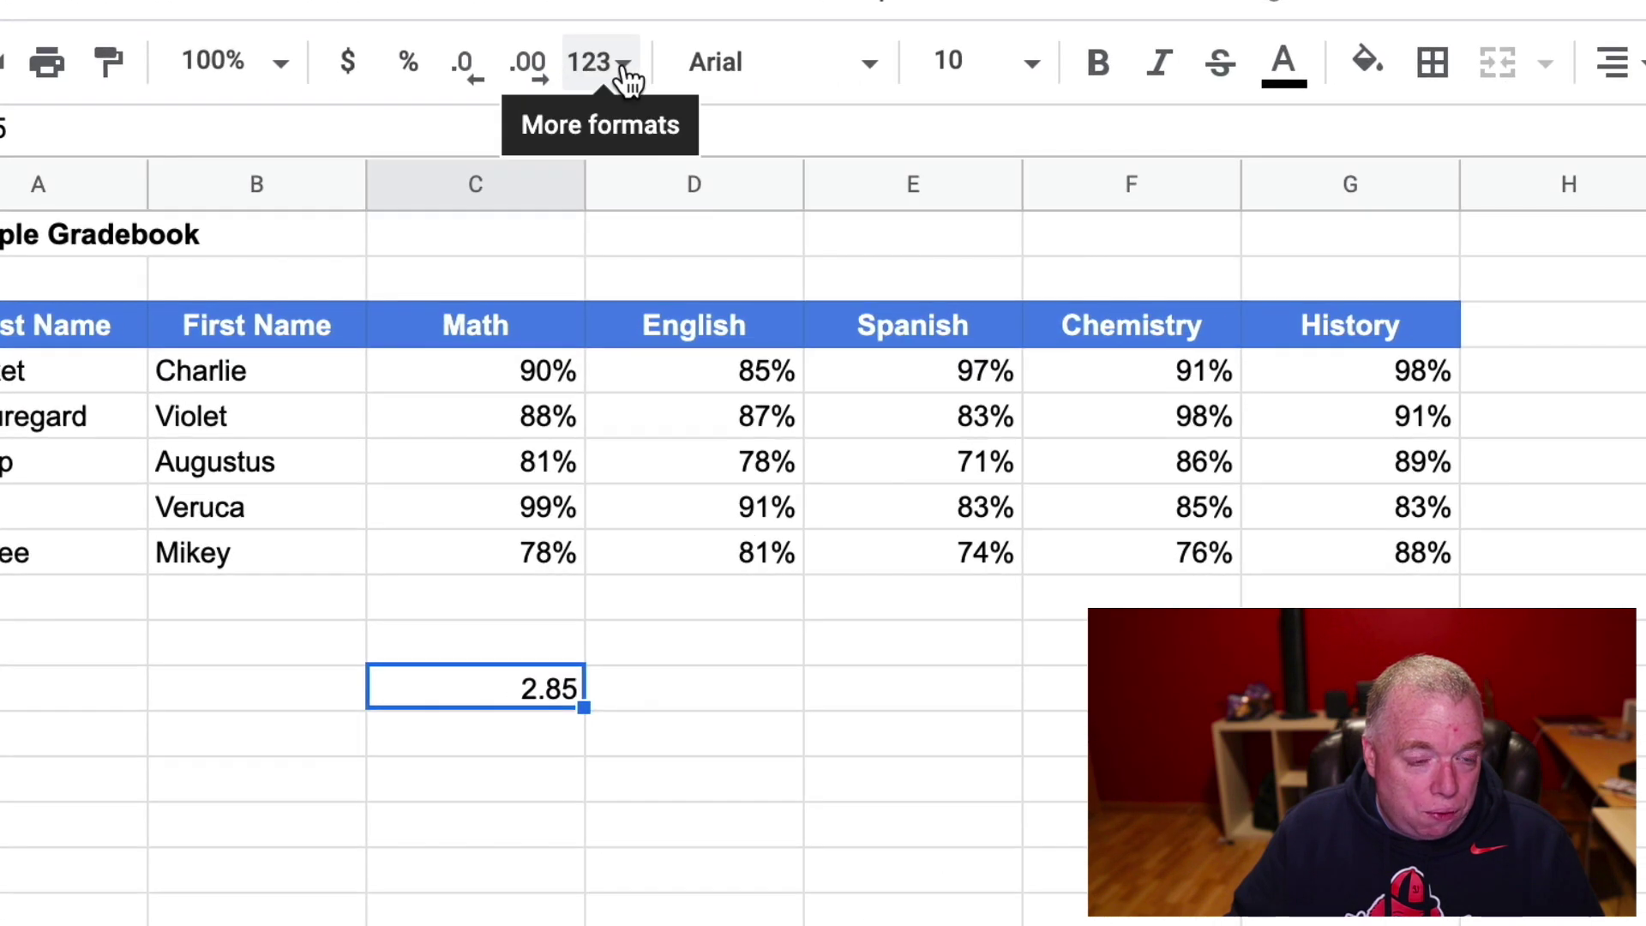
{"action": "left_click", "coordinate": [623, 65]}
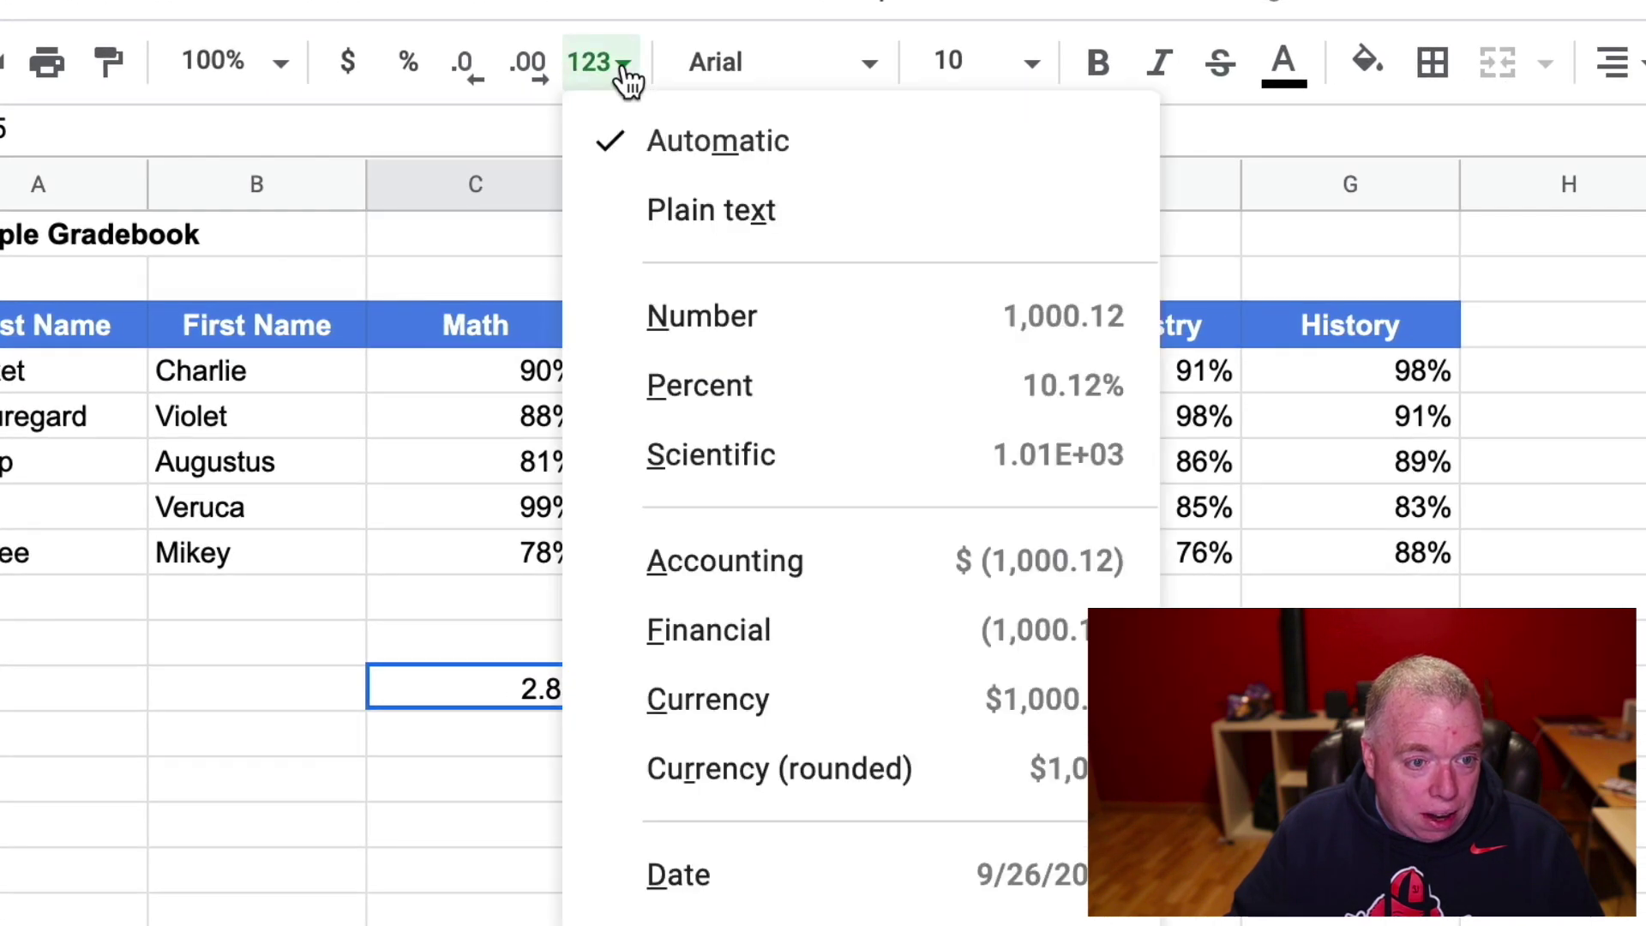
{"action": "left_click", "coordinate": [803, 686]}
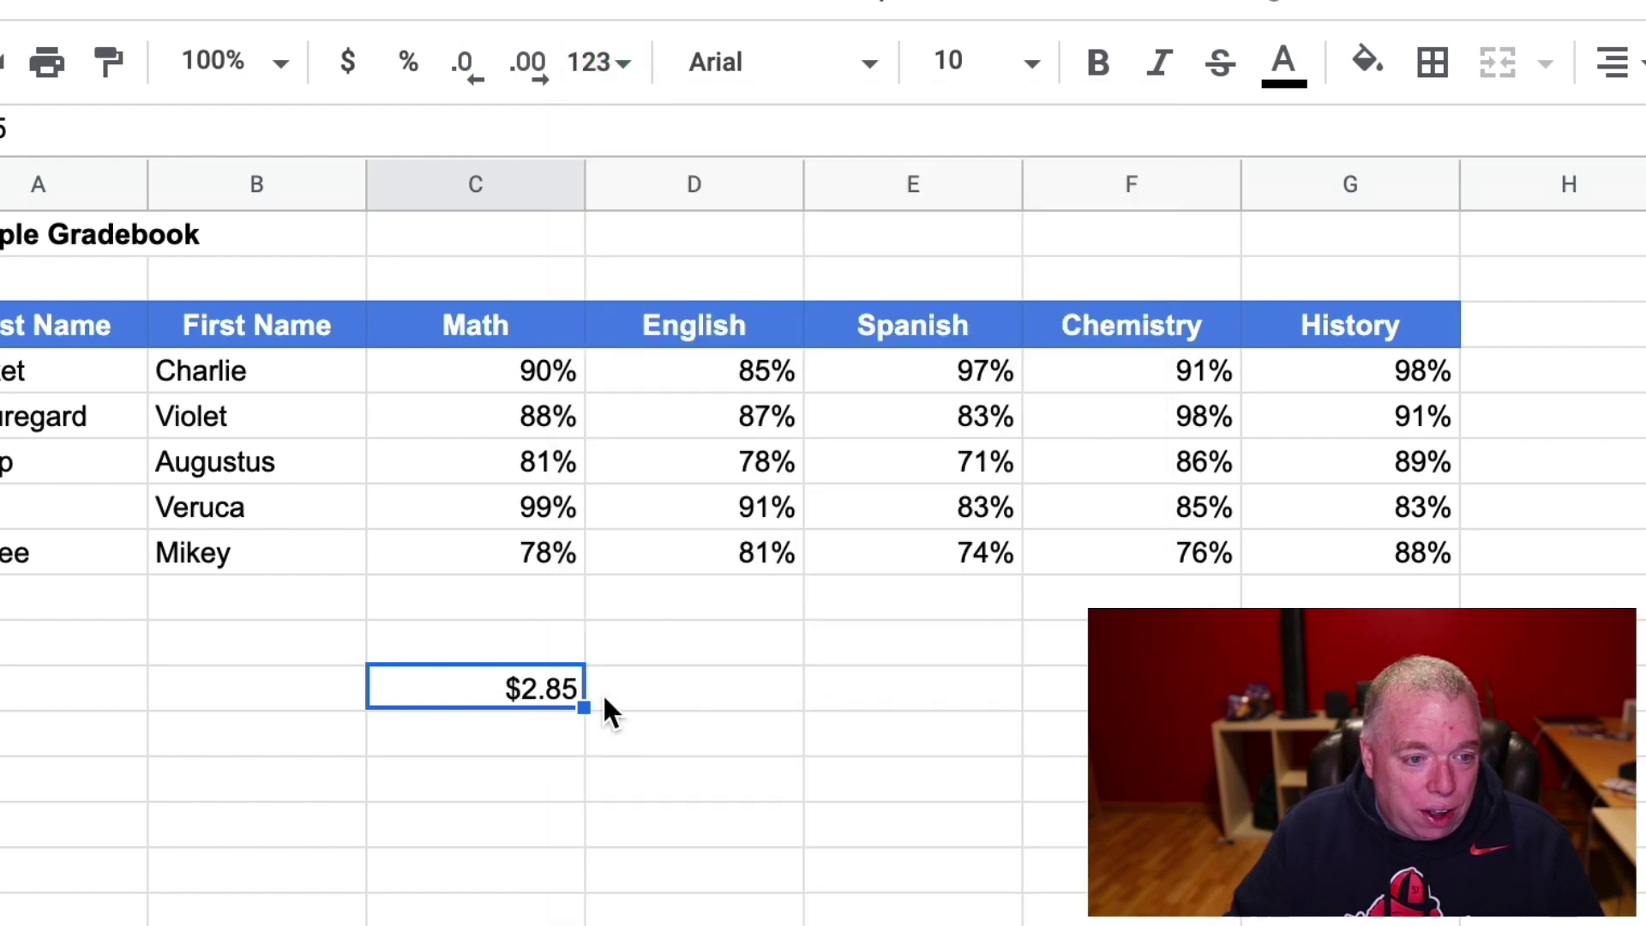
{"action": "left_click_drag", "start_coordinate": [631, 814], "coordinate": [624, 780]}
Try the Currency (rounded) format on cell C11 and switch it back to Currency.
{"action": "left_click", "coordinate": [546, 693]}
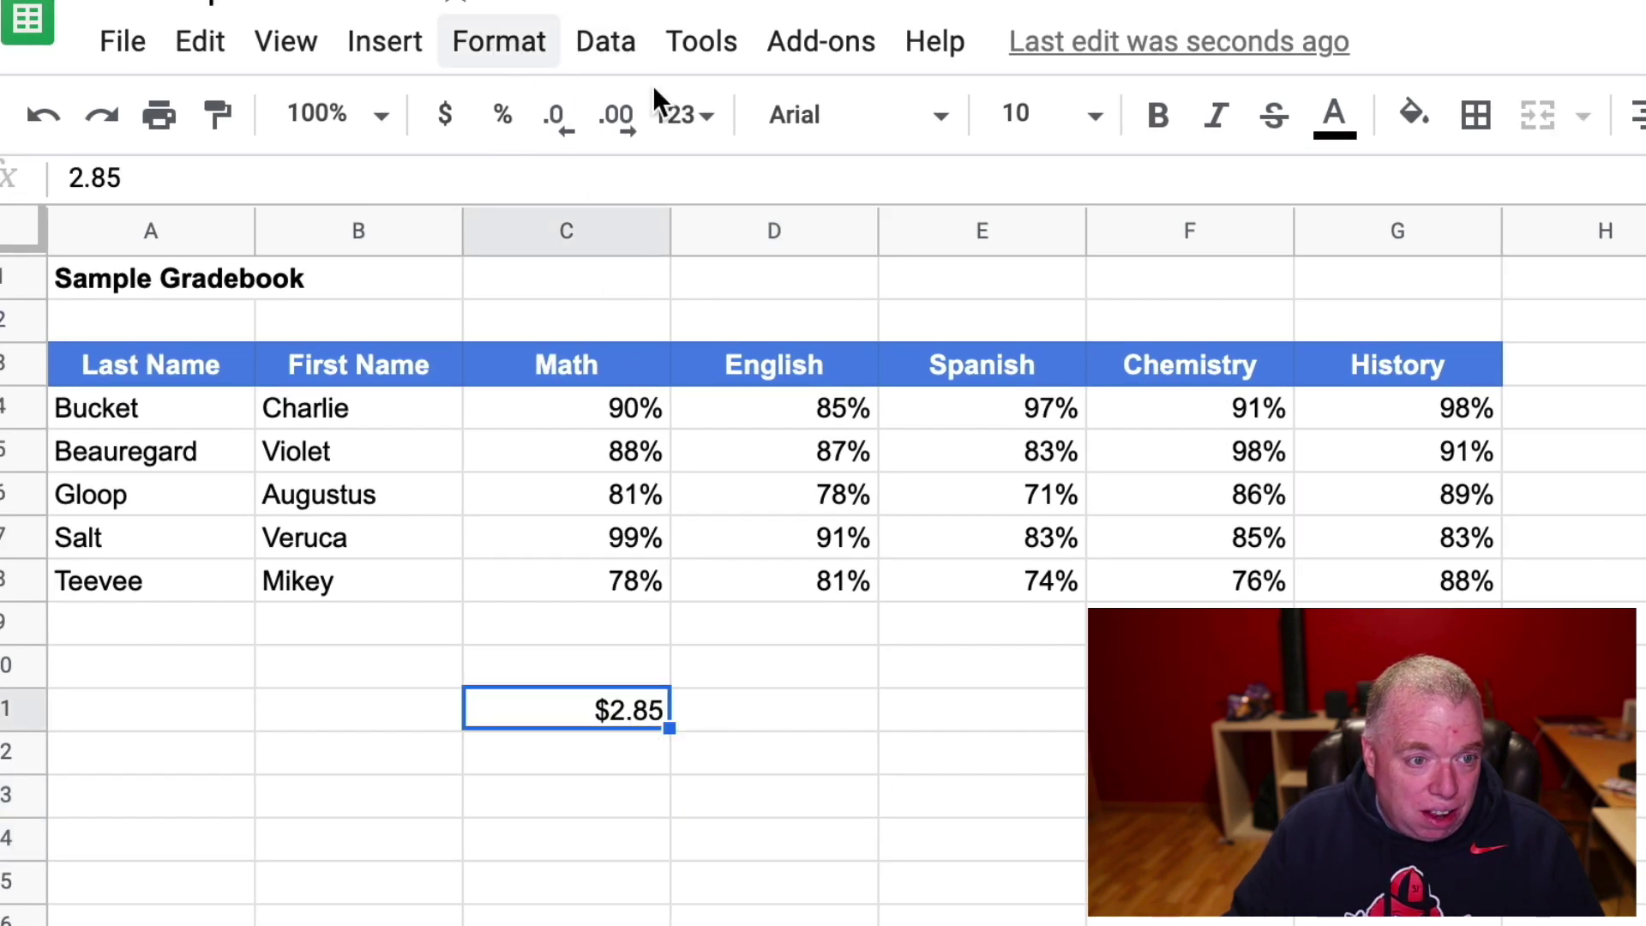
{"action": "left_click", "coordinate": [690, 117]}
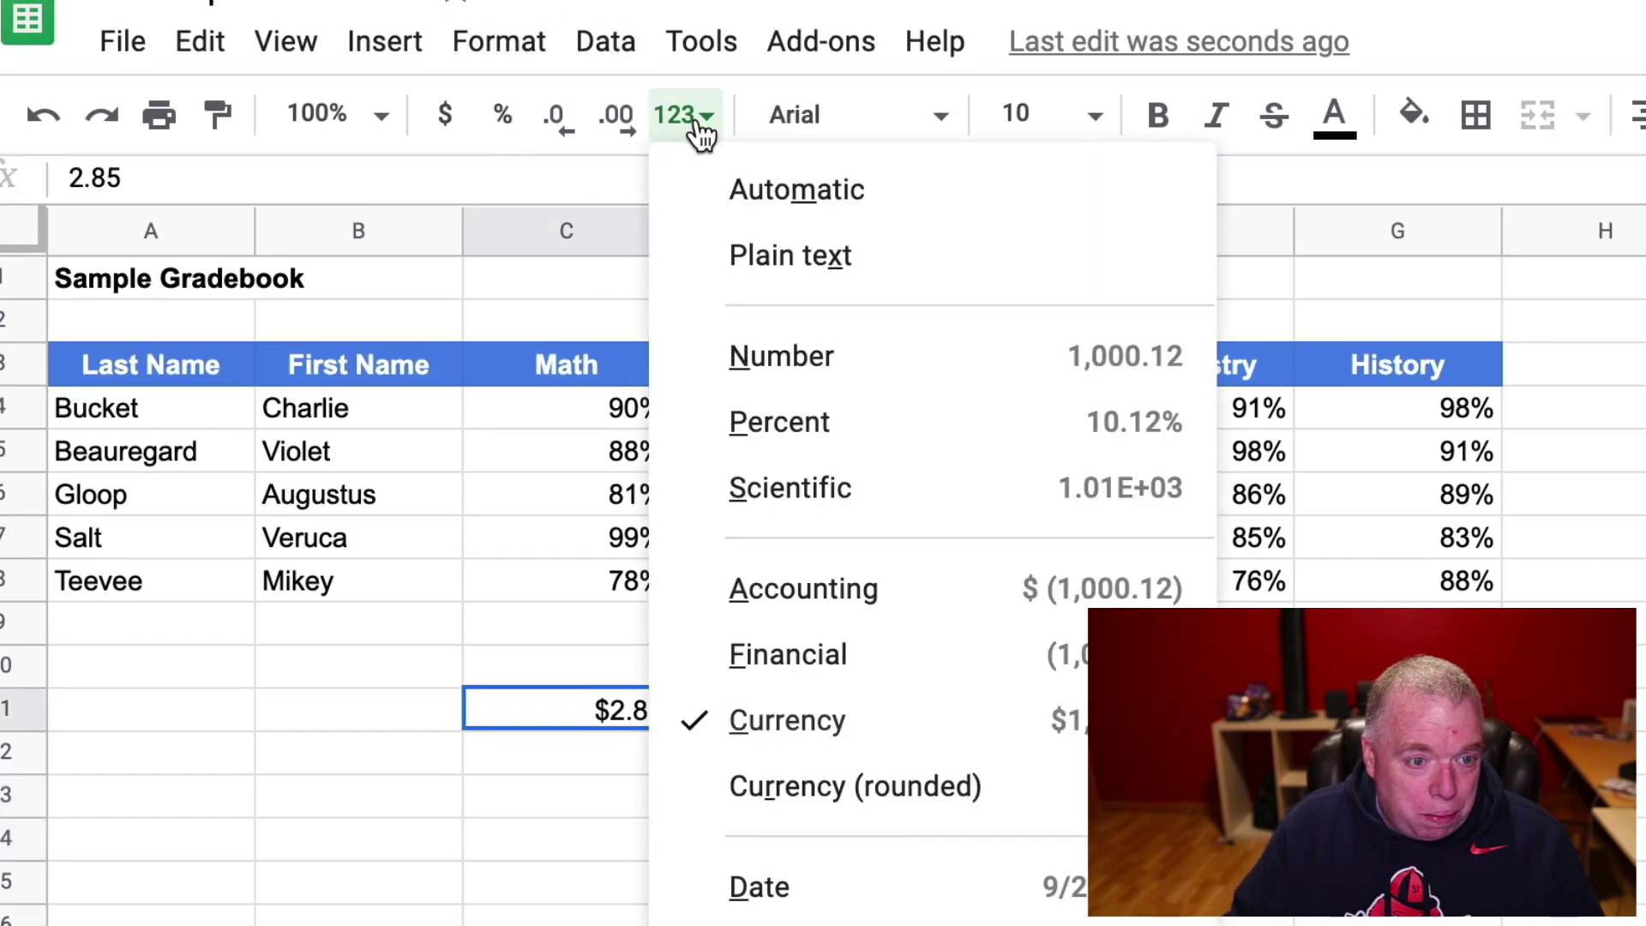
{"action": "left_click", "coordinate": [872, 786]}
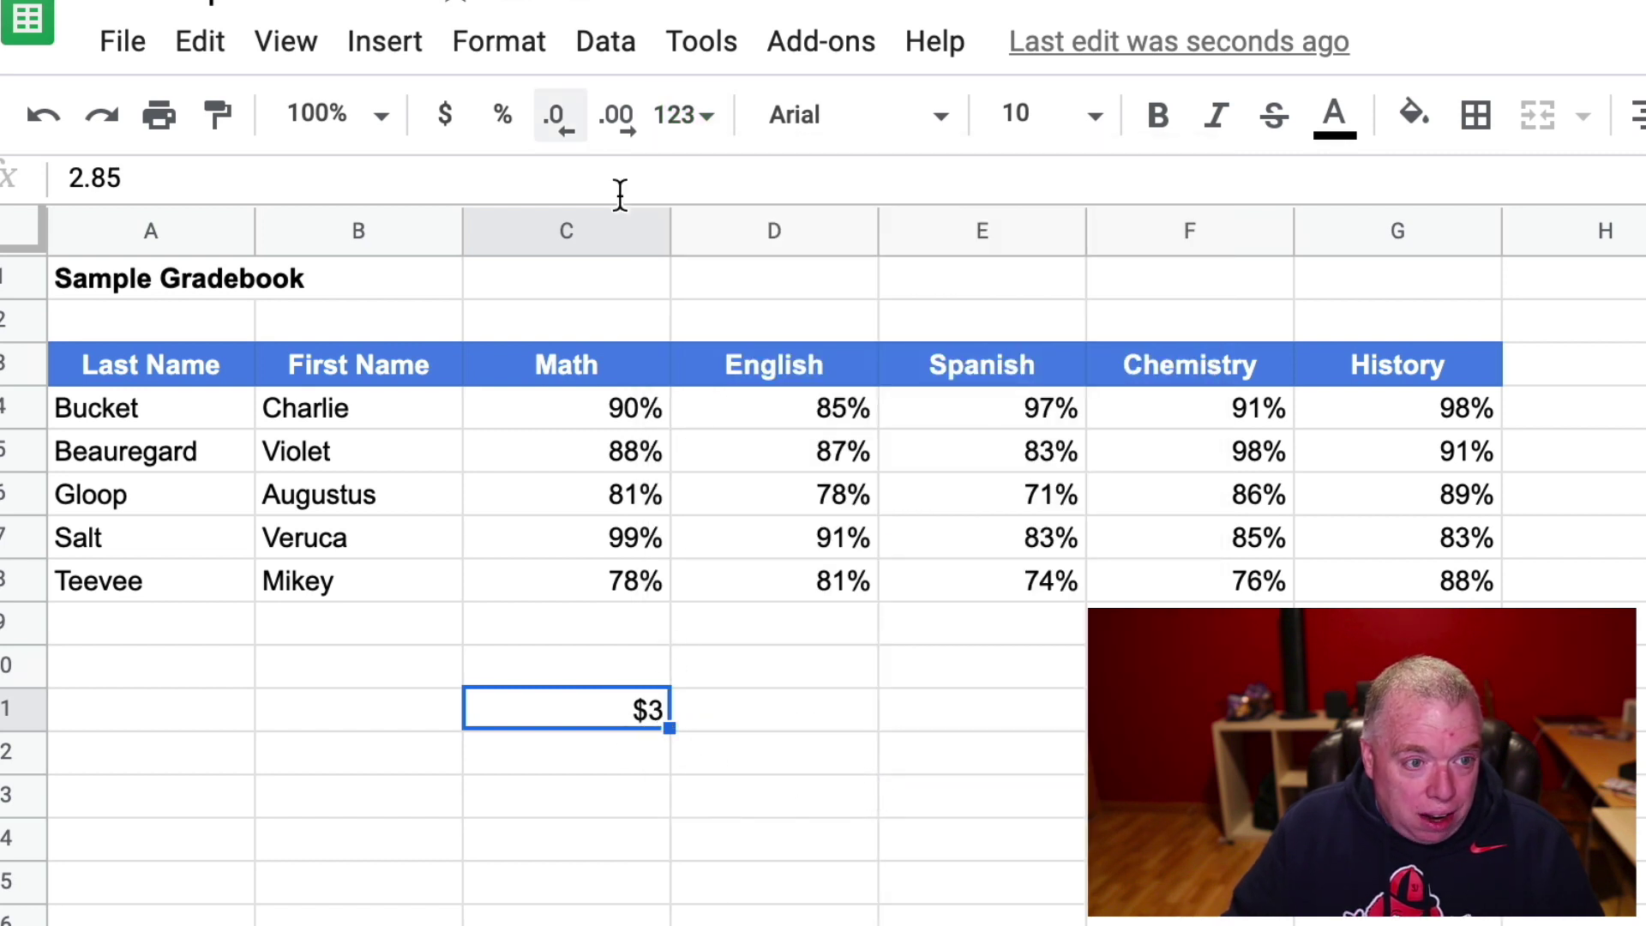
{"action": "left_click", "coordinate": [681, 117]}
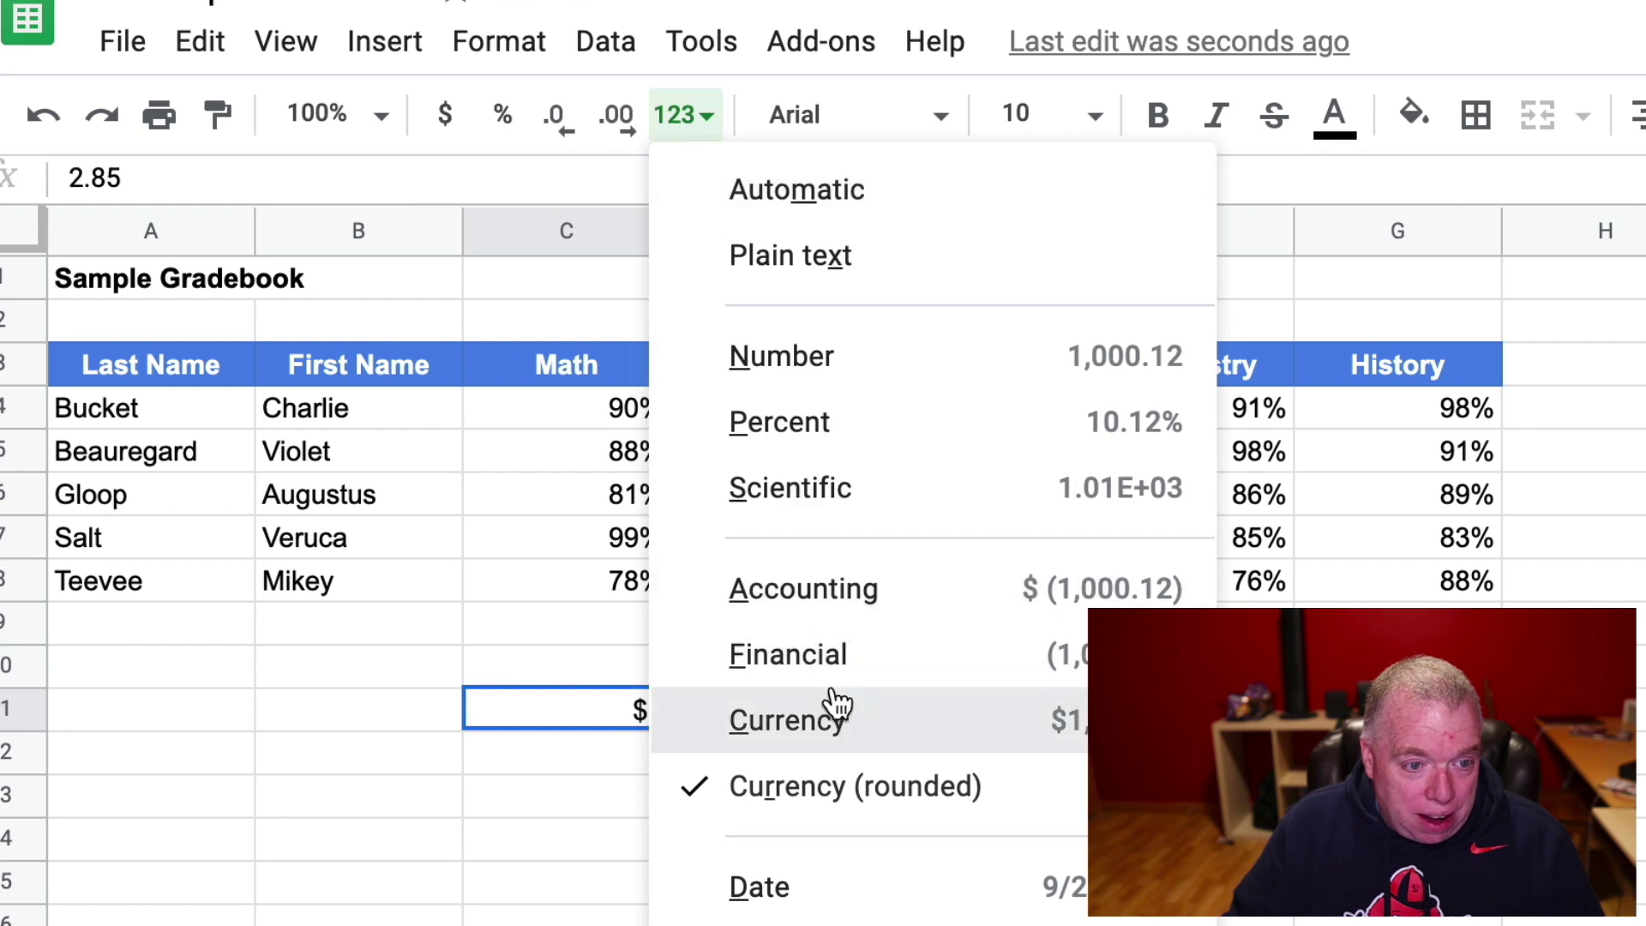
{"action": "left_click", "coordinate": [835, 719]}
{"action": "left_click", "coordinate": [974, 812]}
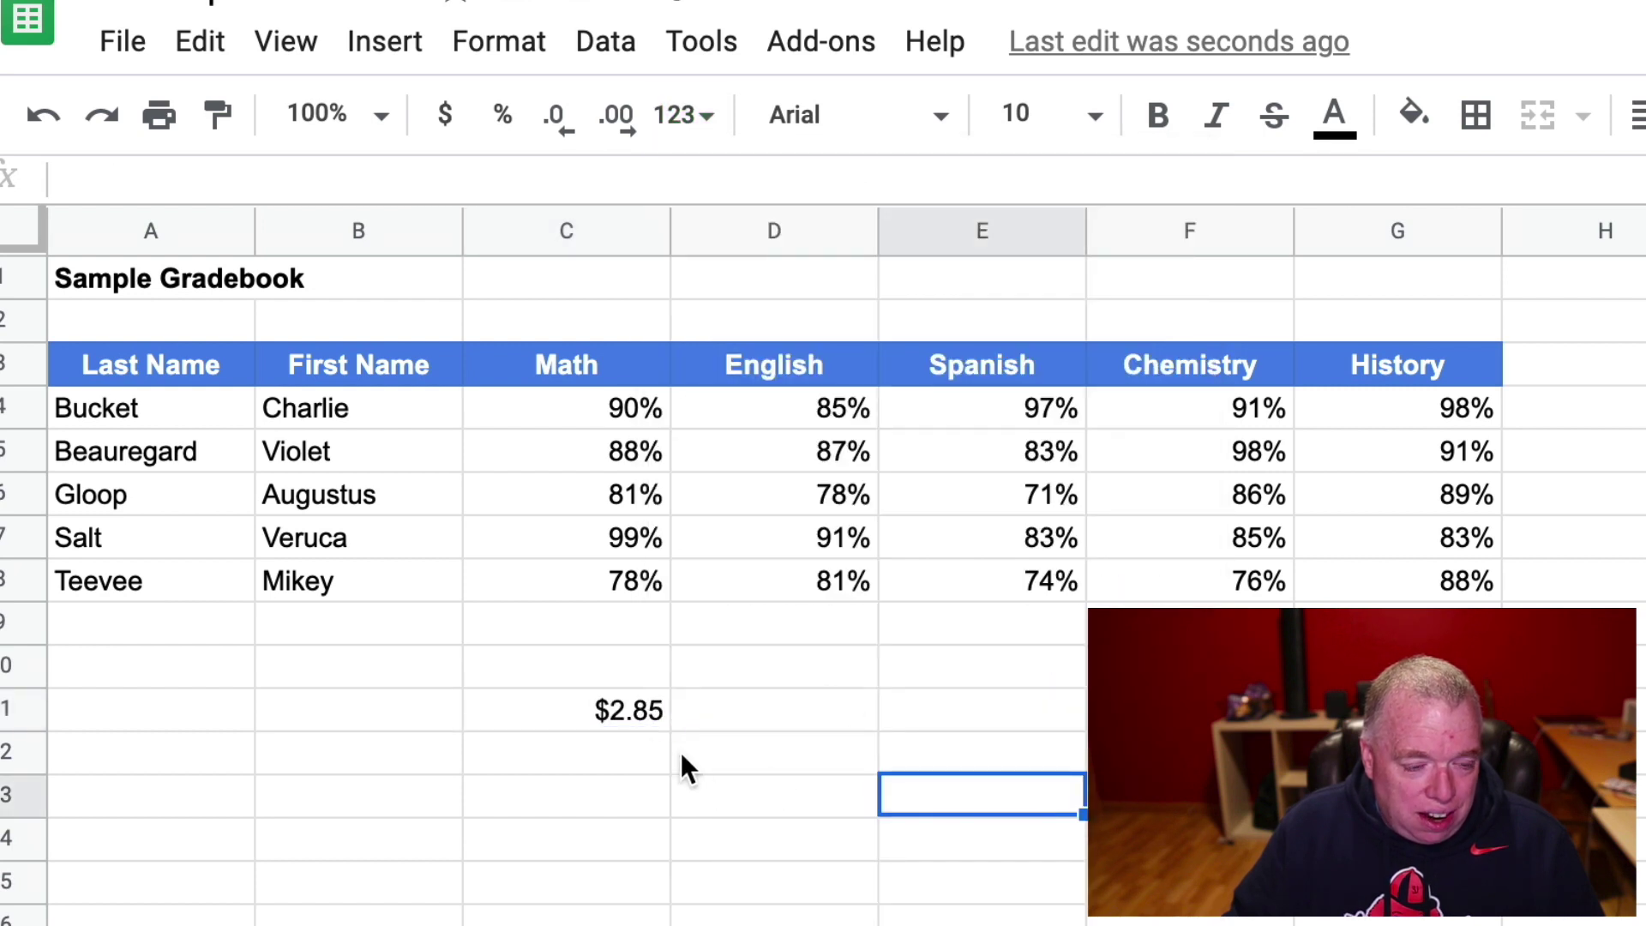
Delete the sample amount from cell C11.
{"action": "left_click", "coordinate": [614, 723]}
{"action": "key", "text": "Delete"}
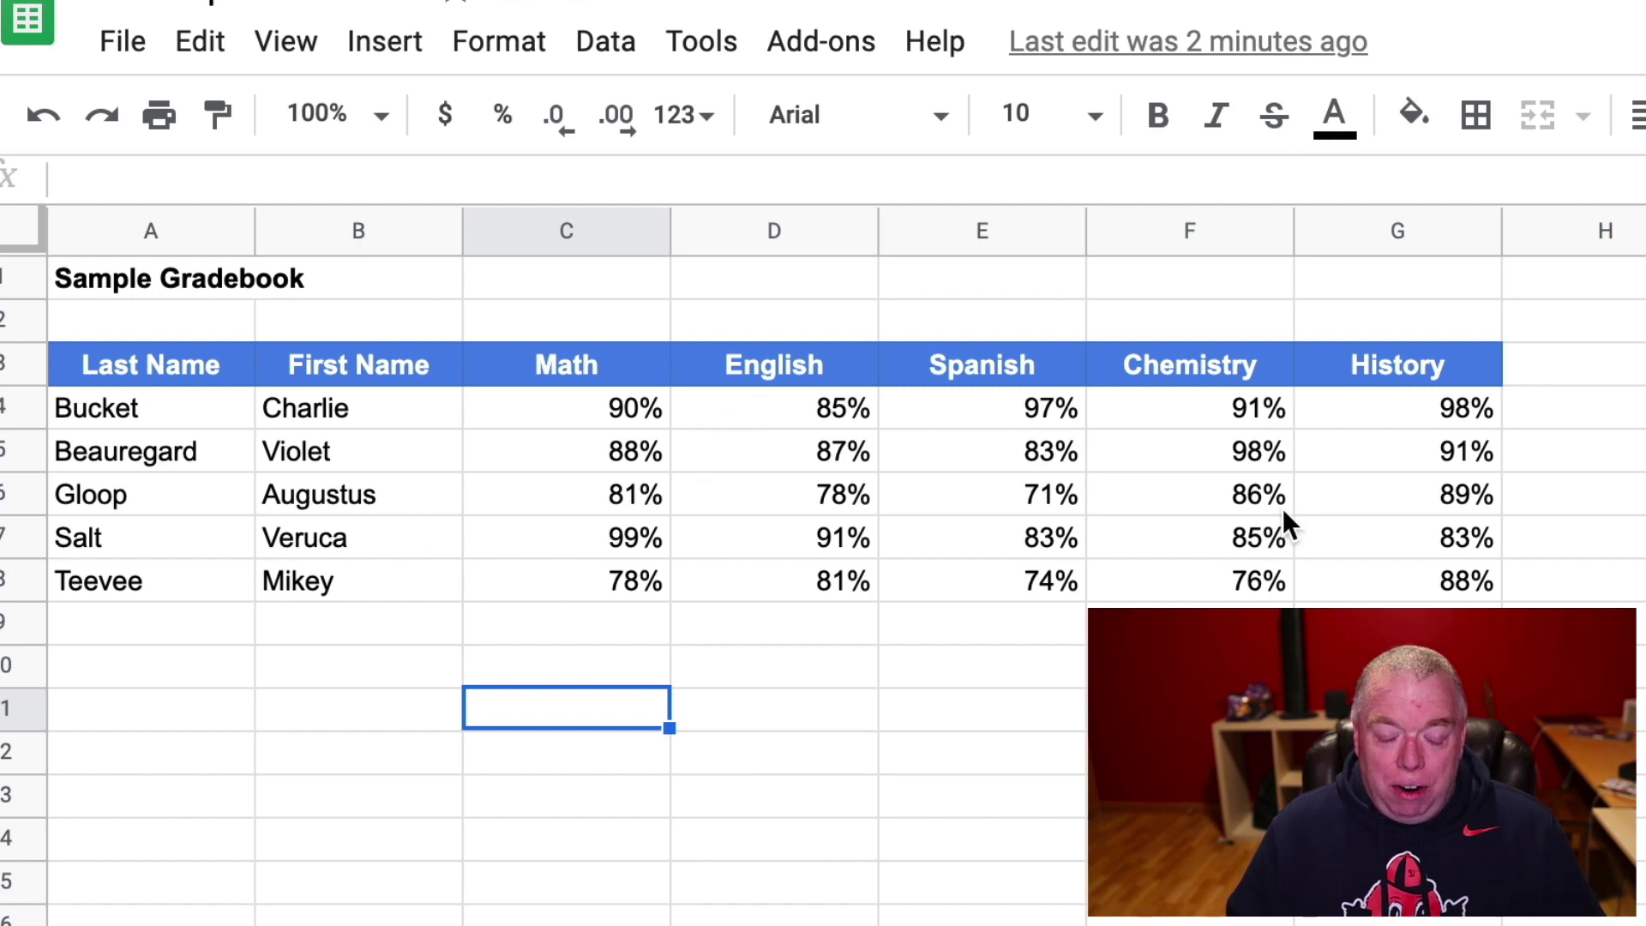
Enter the column header Average in cell H3, next to History.
{"action": "left_click", "coordinate": [1611, 362]}
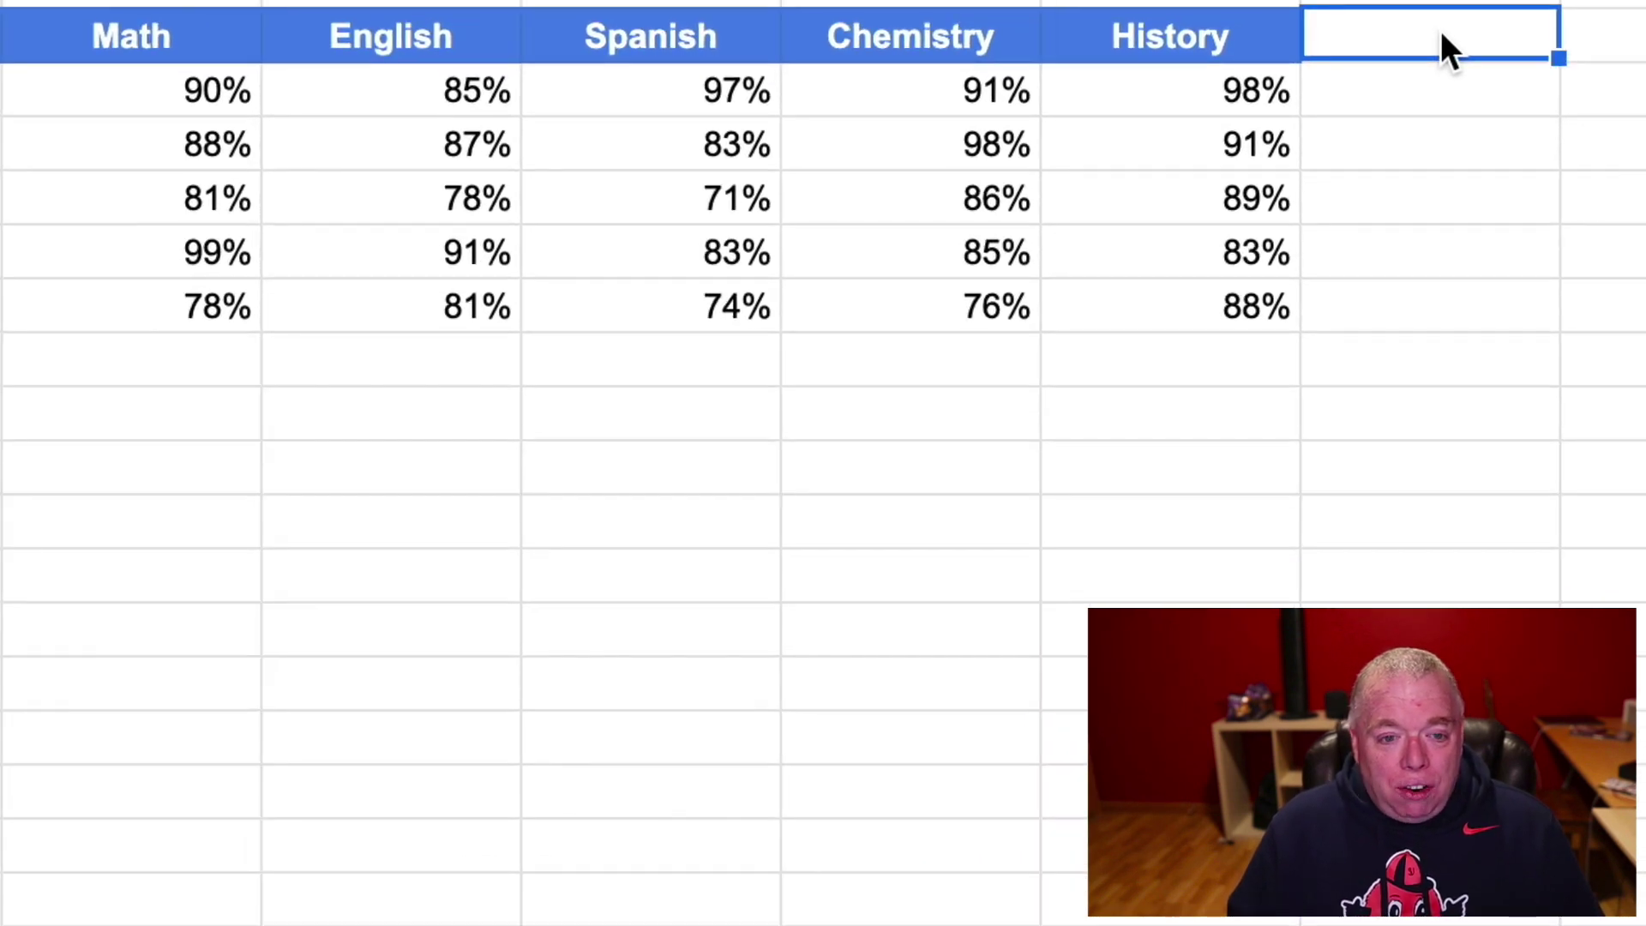
{"action": "type", "text": "Aver"}
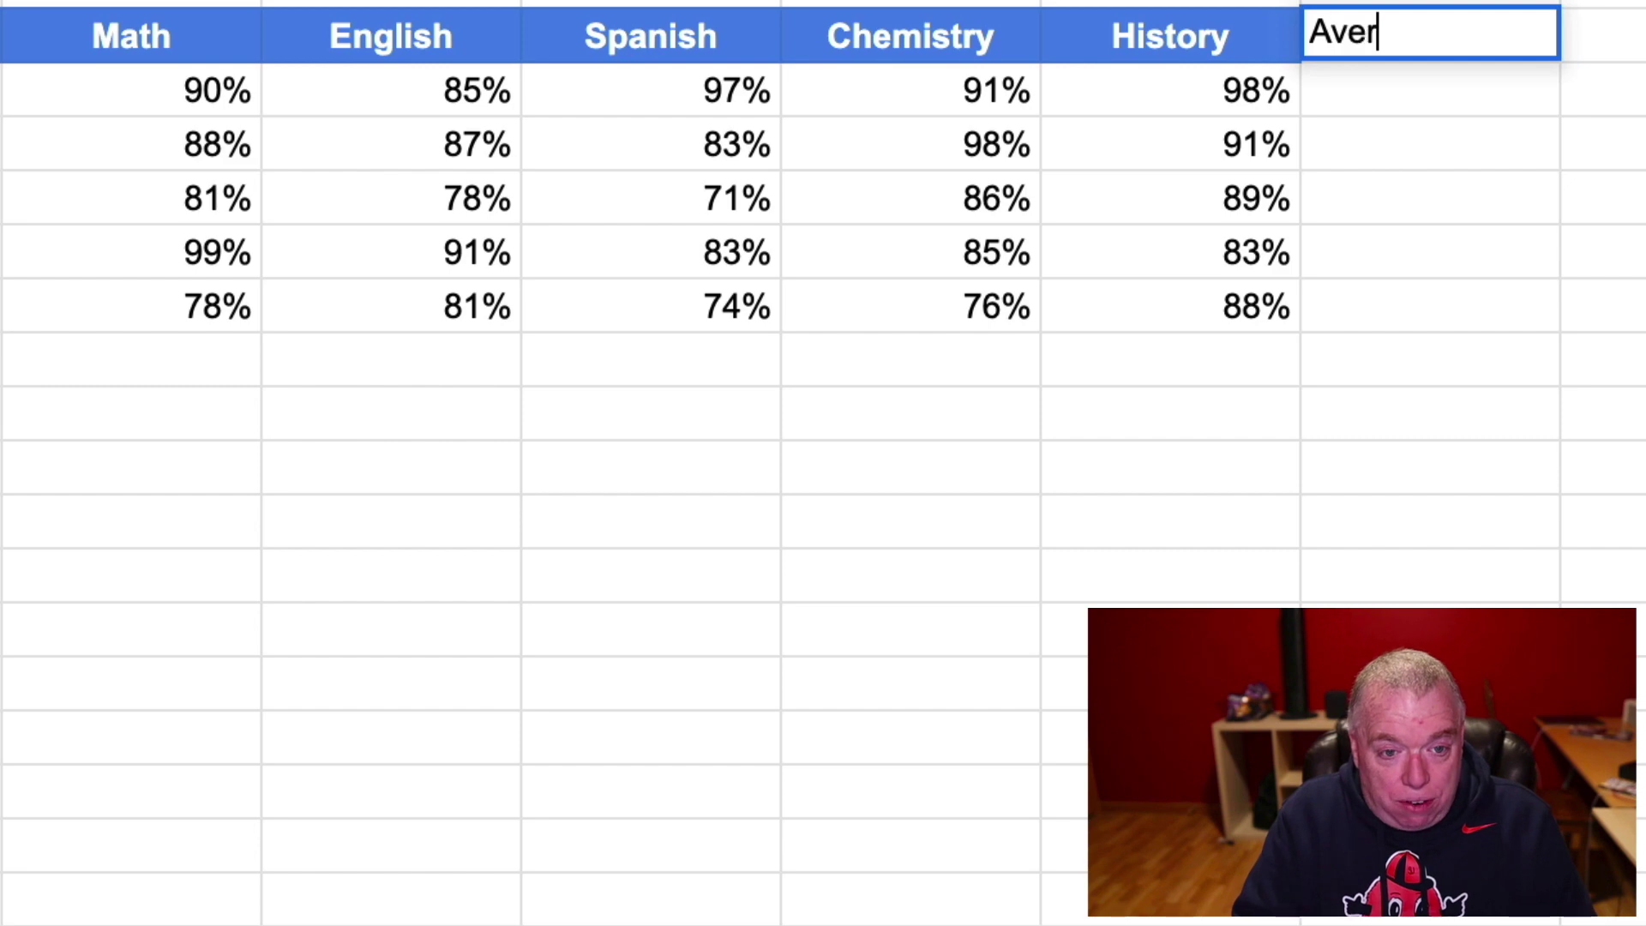
{"action": "type", "text": "age"}
{"action": "key", "text": "Return"}
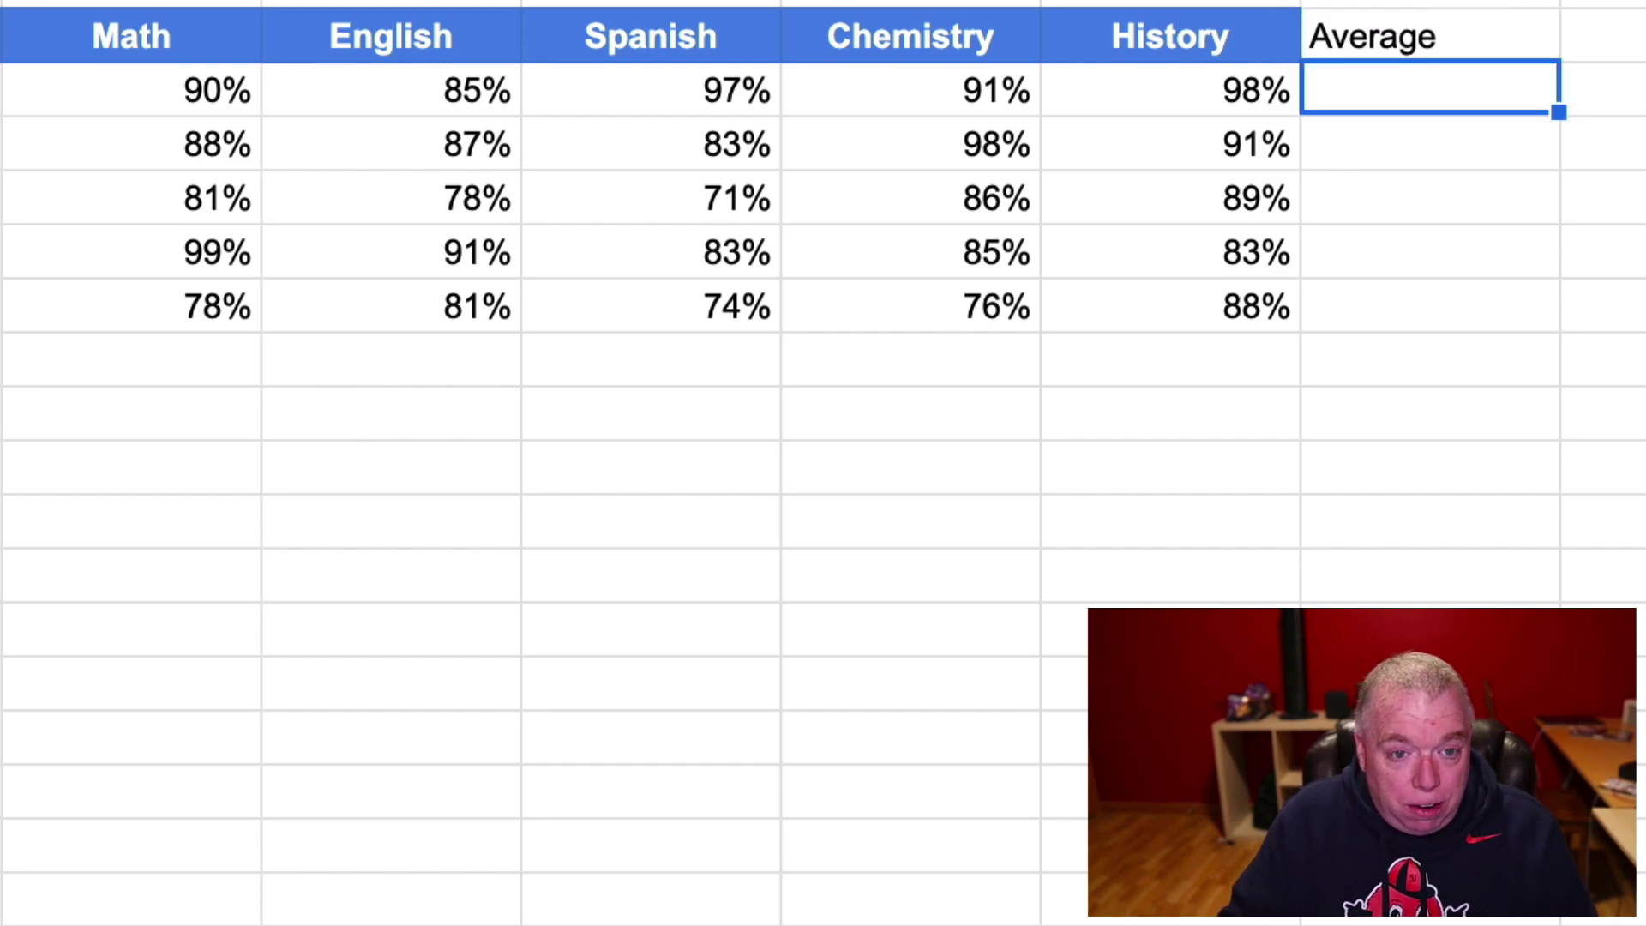
Give the Average header cell H3 a blue fill similar to the other column headers.
{"action": "left_click", "coordinate": [1521, 41]}
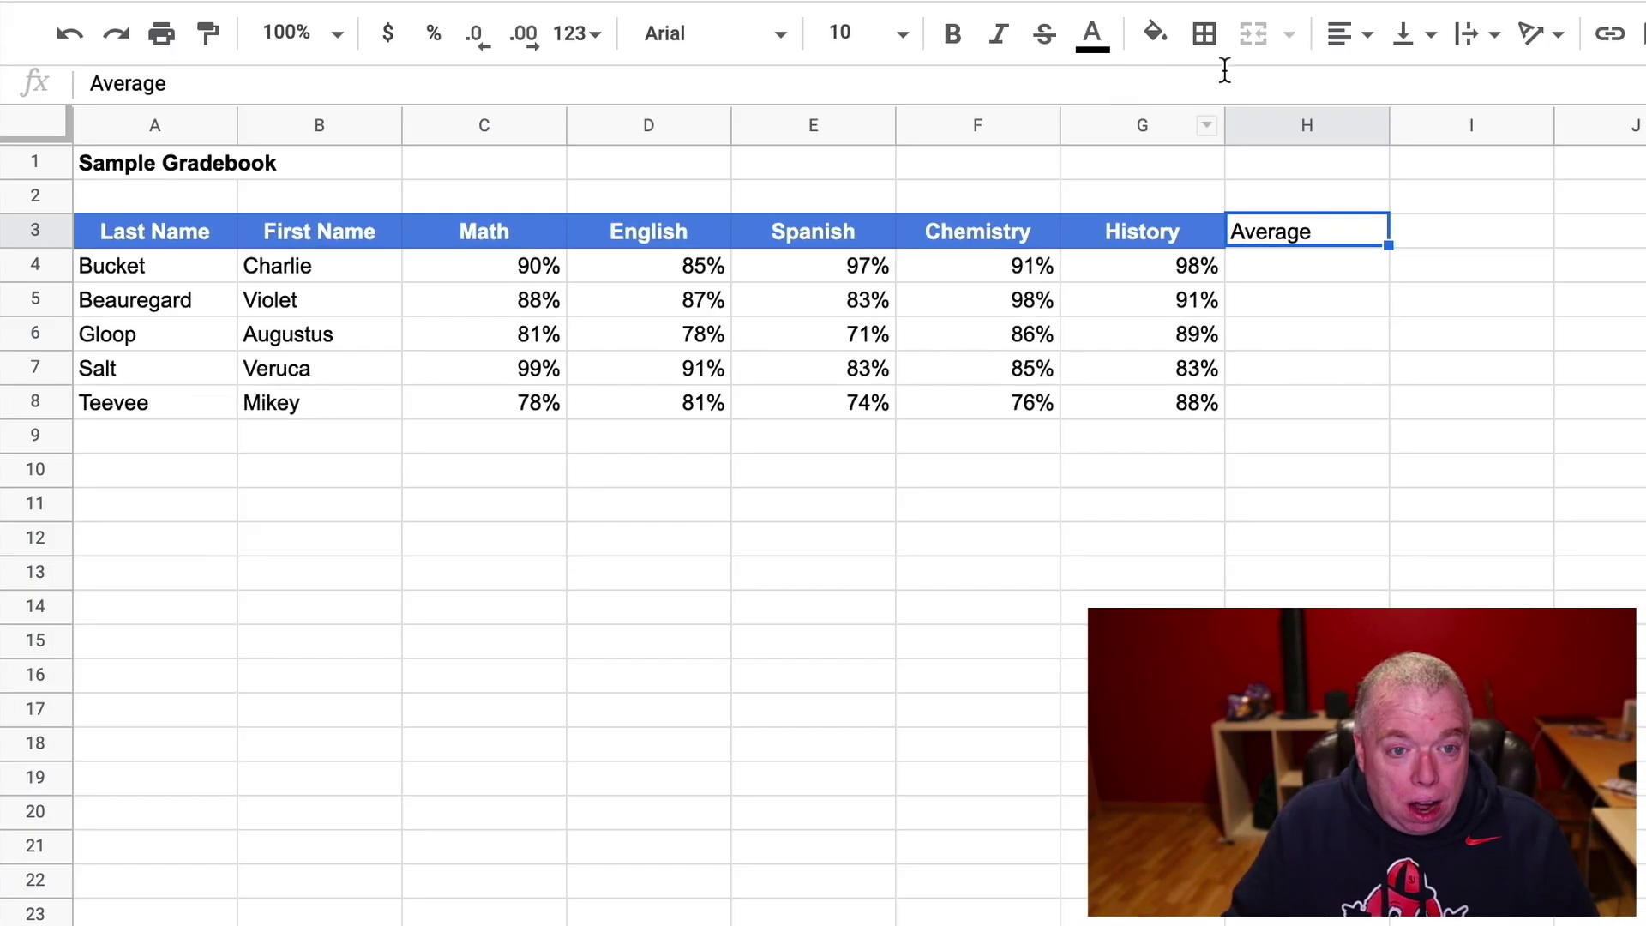
{"action": "left_click", "coordinate": [1150, 34]}
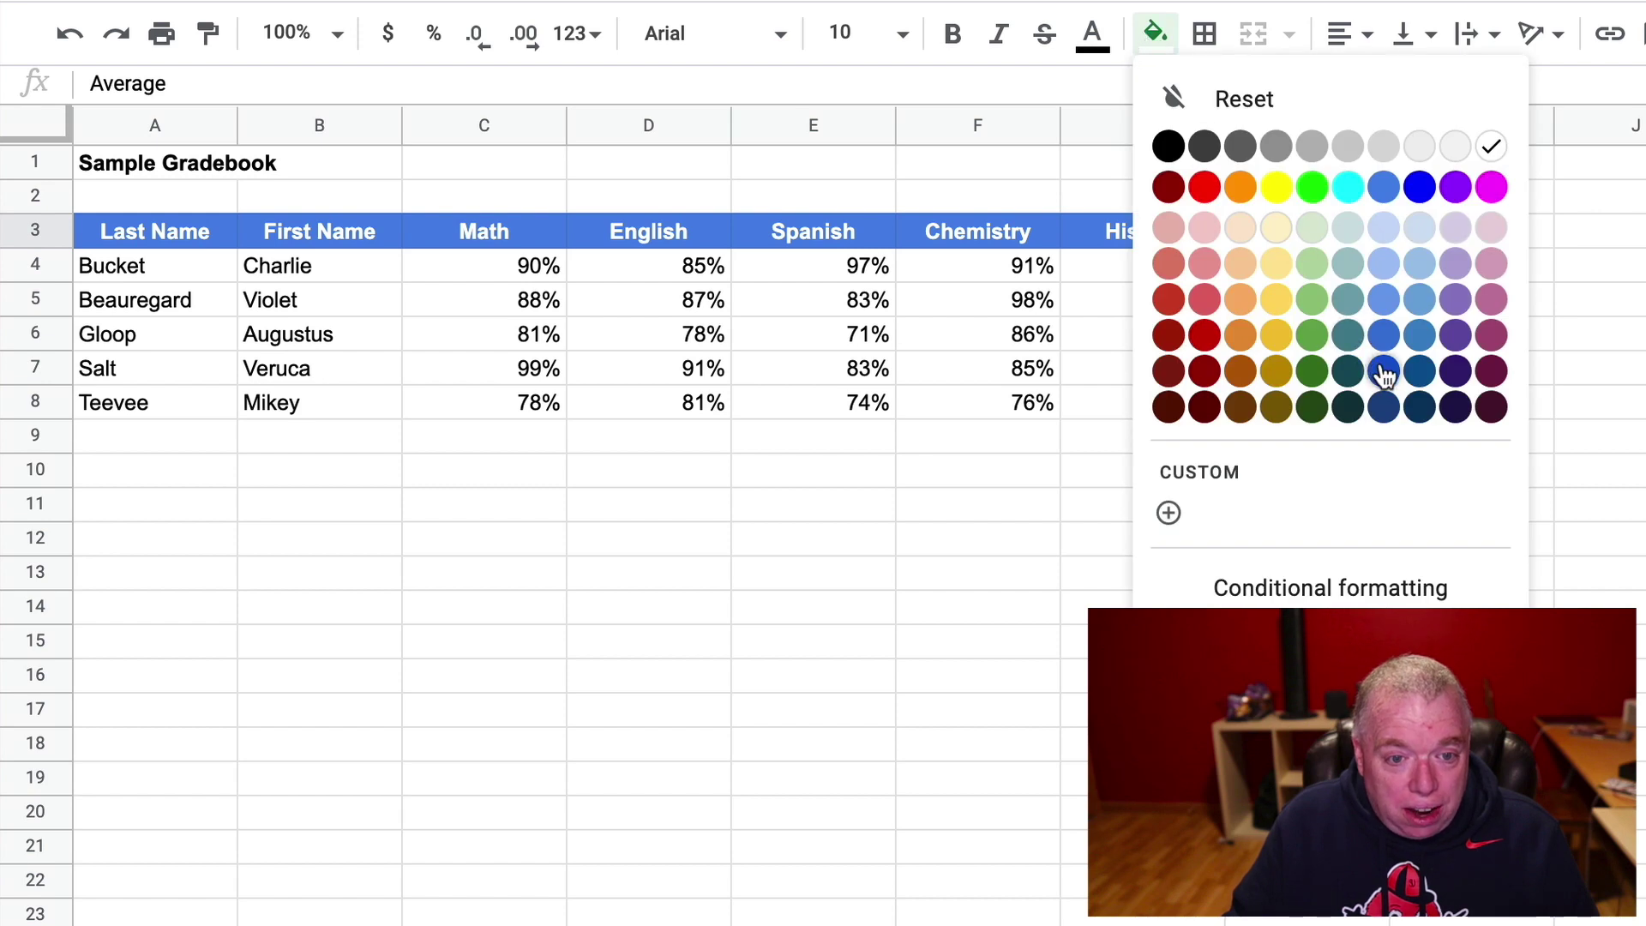
{"action": "left_click", "coordinate": [1383, 335]}
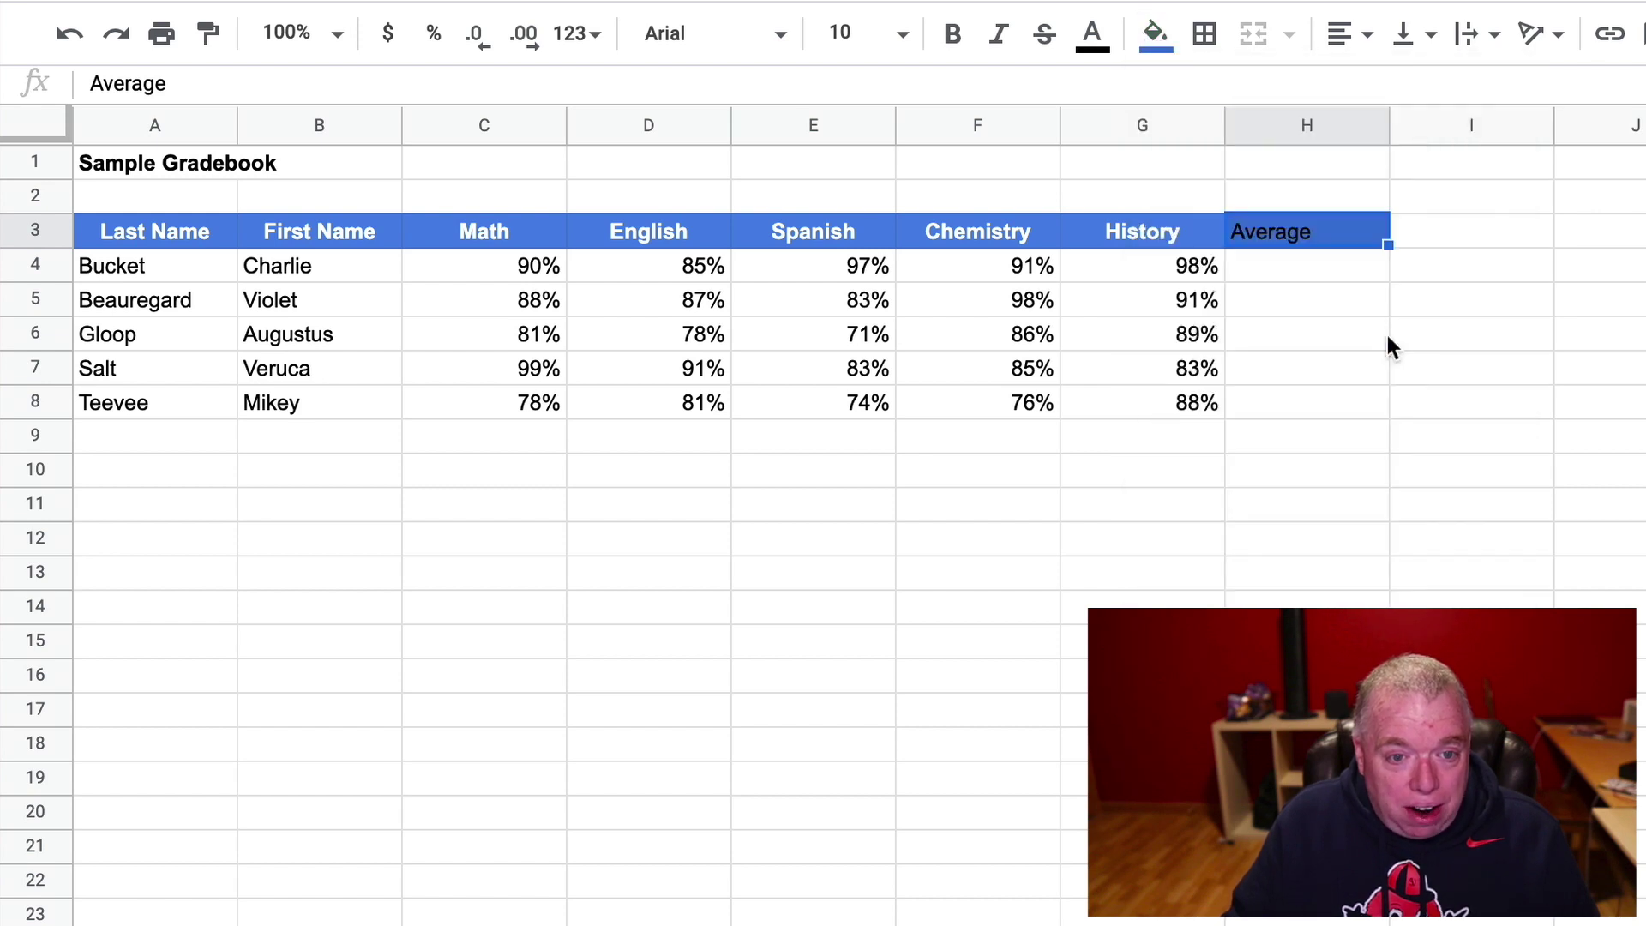
Make the Average header text in H3 white and bold, and center it in the cell.
{"action": "left_click", "coordinate": [1096, 36]}
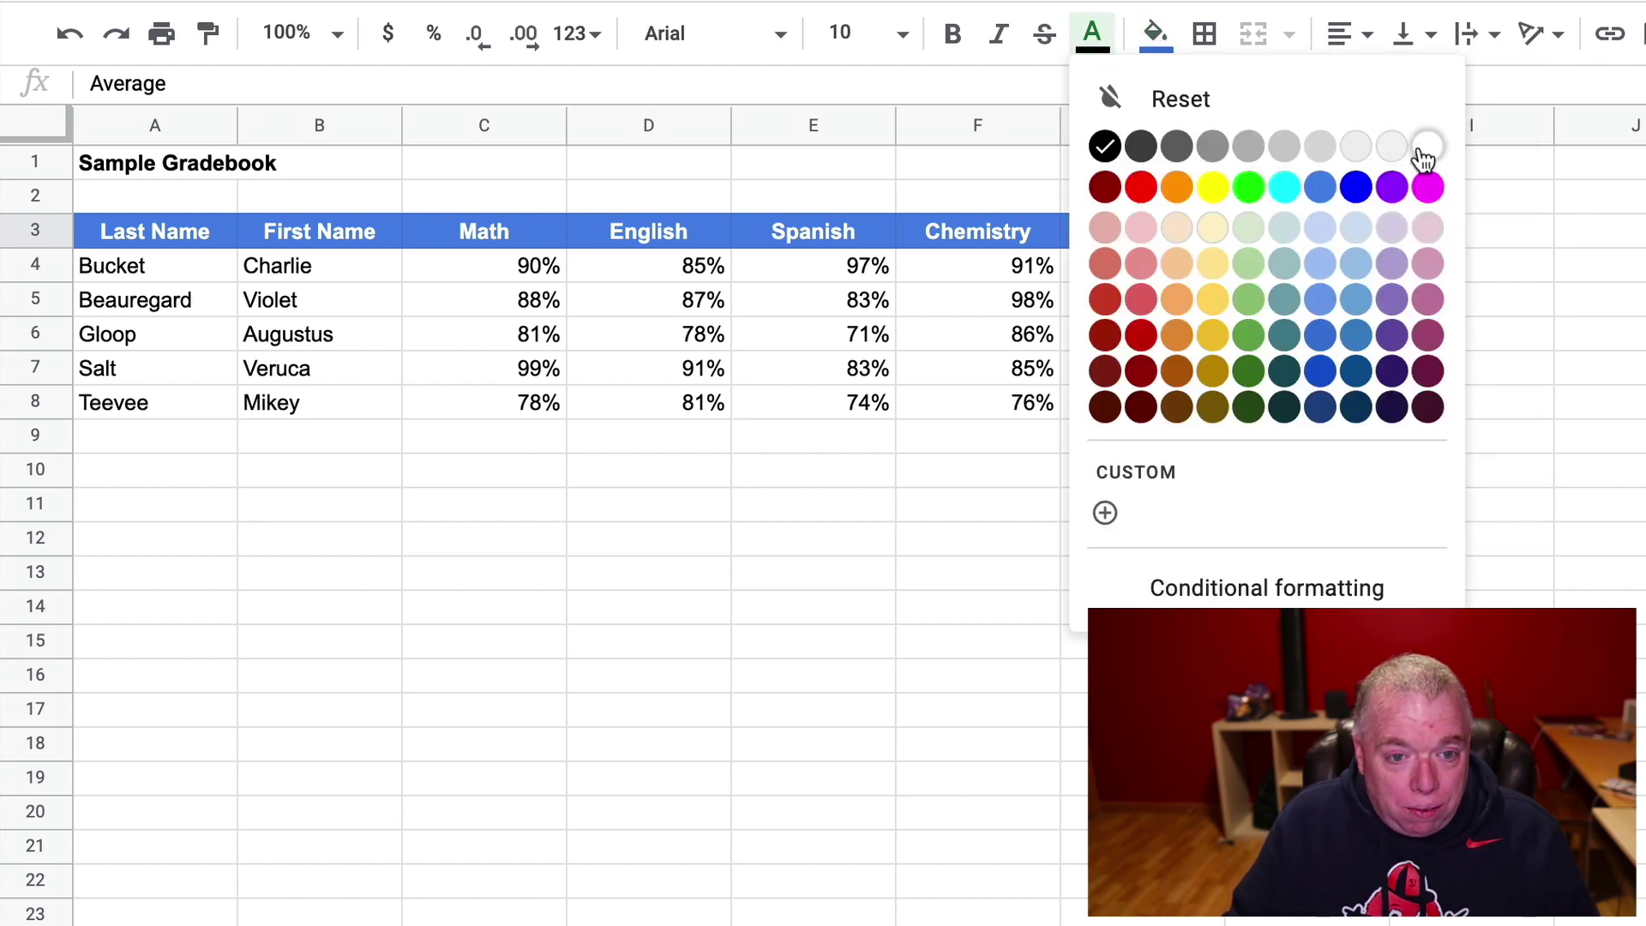
{"action": "left_click", "coordinate": [1425, 149]}
{"action": "left_click", "coordinate": [943, 36]}
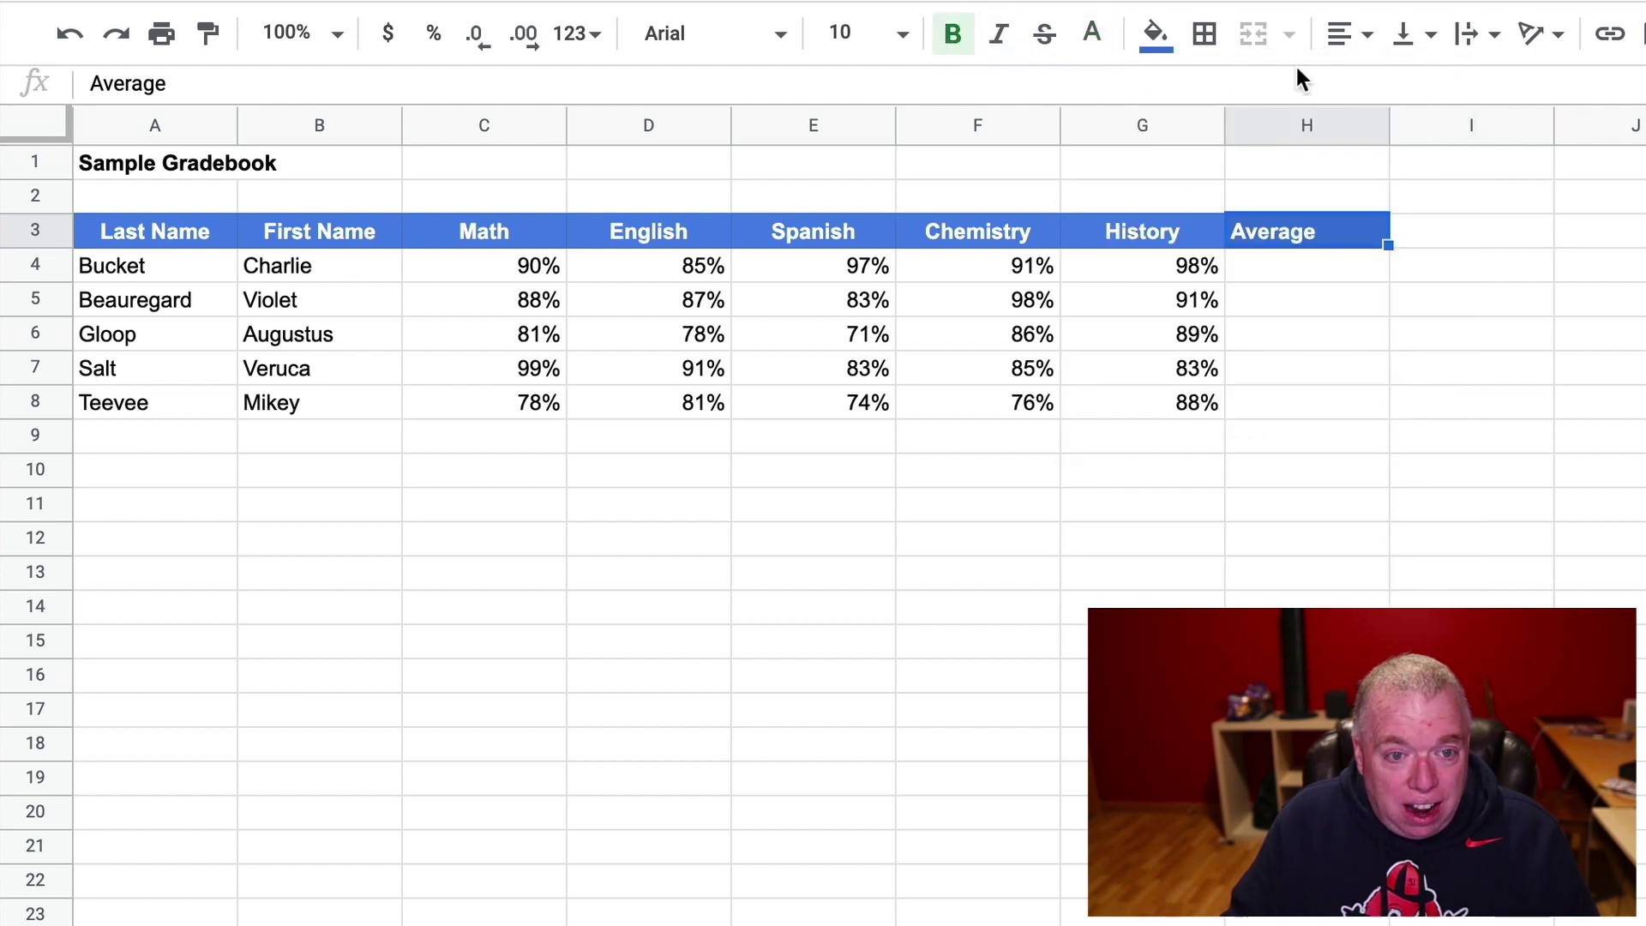
{"action": "left_click", "coordinate": [1352, 38]}
{"action": "left_click", "coordinate": [1385, 96]}
{"action": "left_click", "coordinate": [1486, 262]}
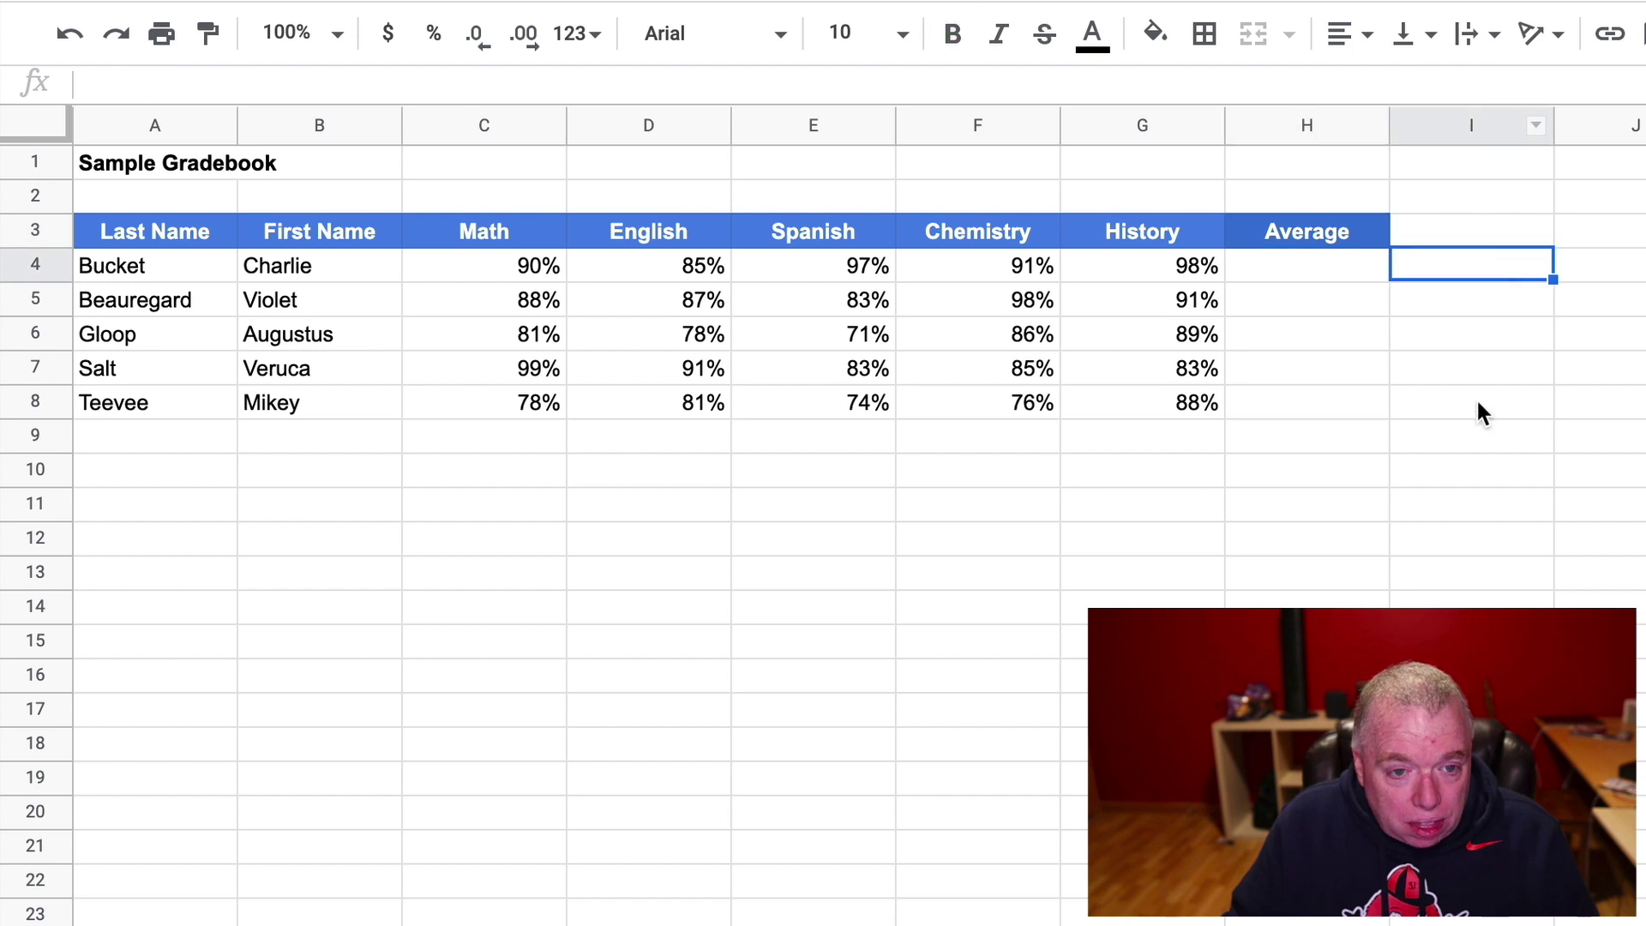
Try a lighter blue fill on the Average header cell H3.
{"action": "left_click", "coordinate": [1322, 228]}
{"action": "left_click", "coordinate": [1154, 34]}
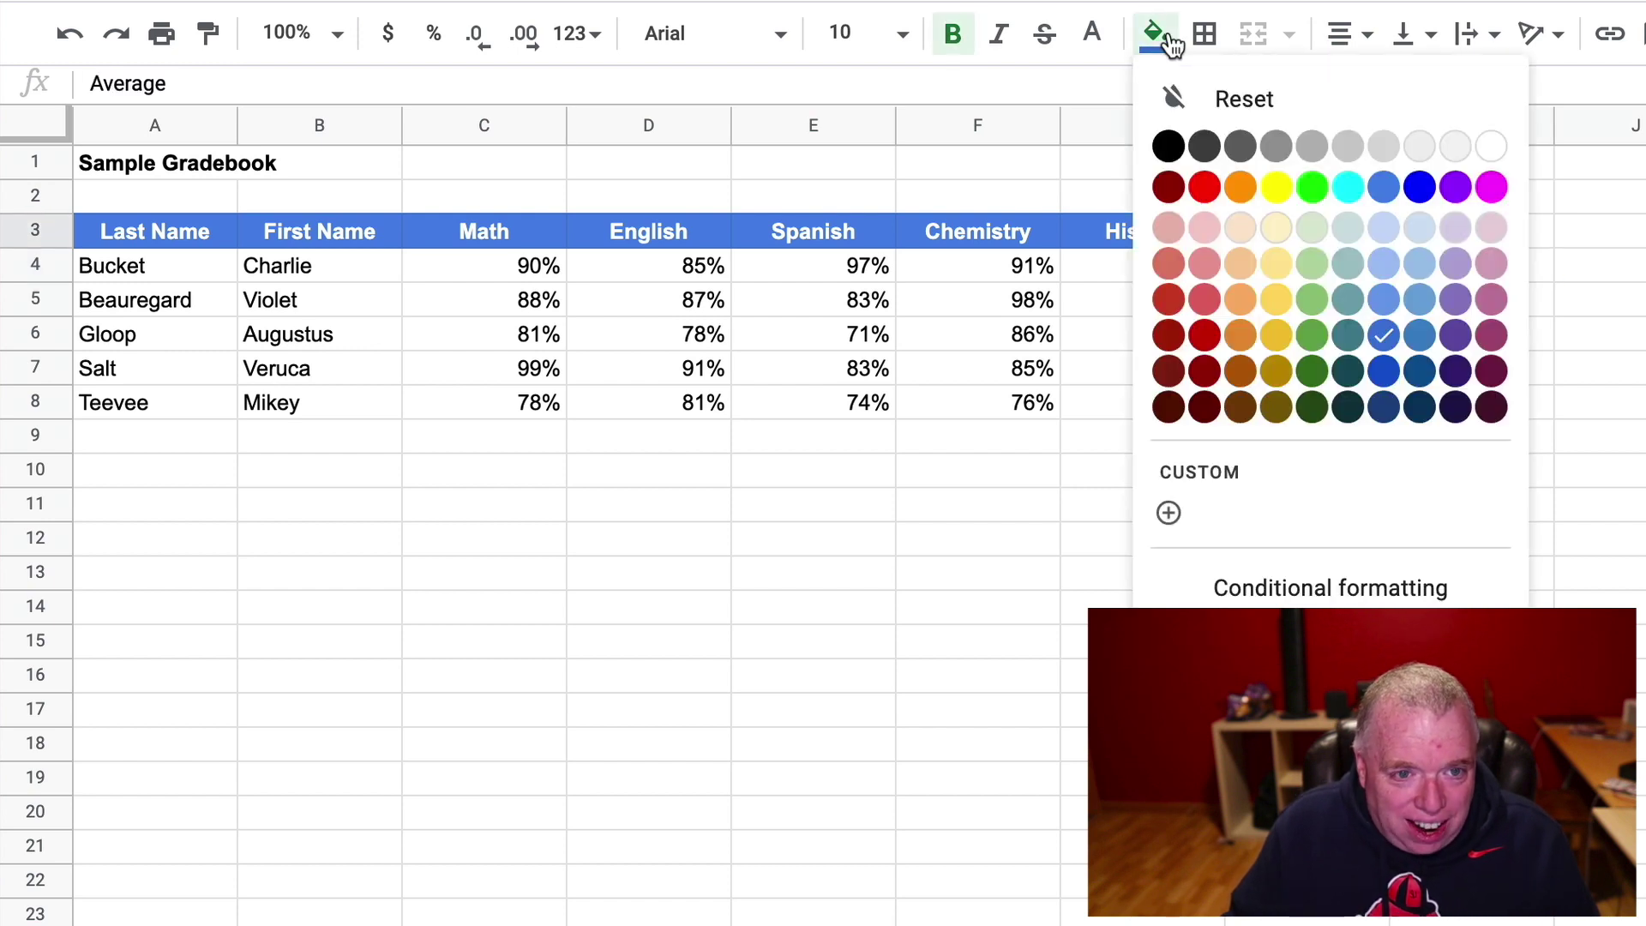
{"action": "left_click", "coordinate": [1387, 308]}
{"action": "left_click", "coordinate": [1448, 328]}
Change the fill of the Average header cell H3 to the same blue as the other column headers.
{"action": "left_click", "coordinate": [1350, 232]}
{"action": "left_click", "coordinate": [1159, 39]}
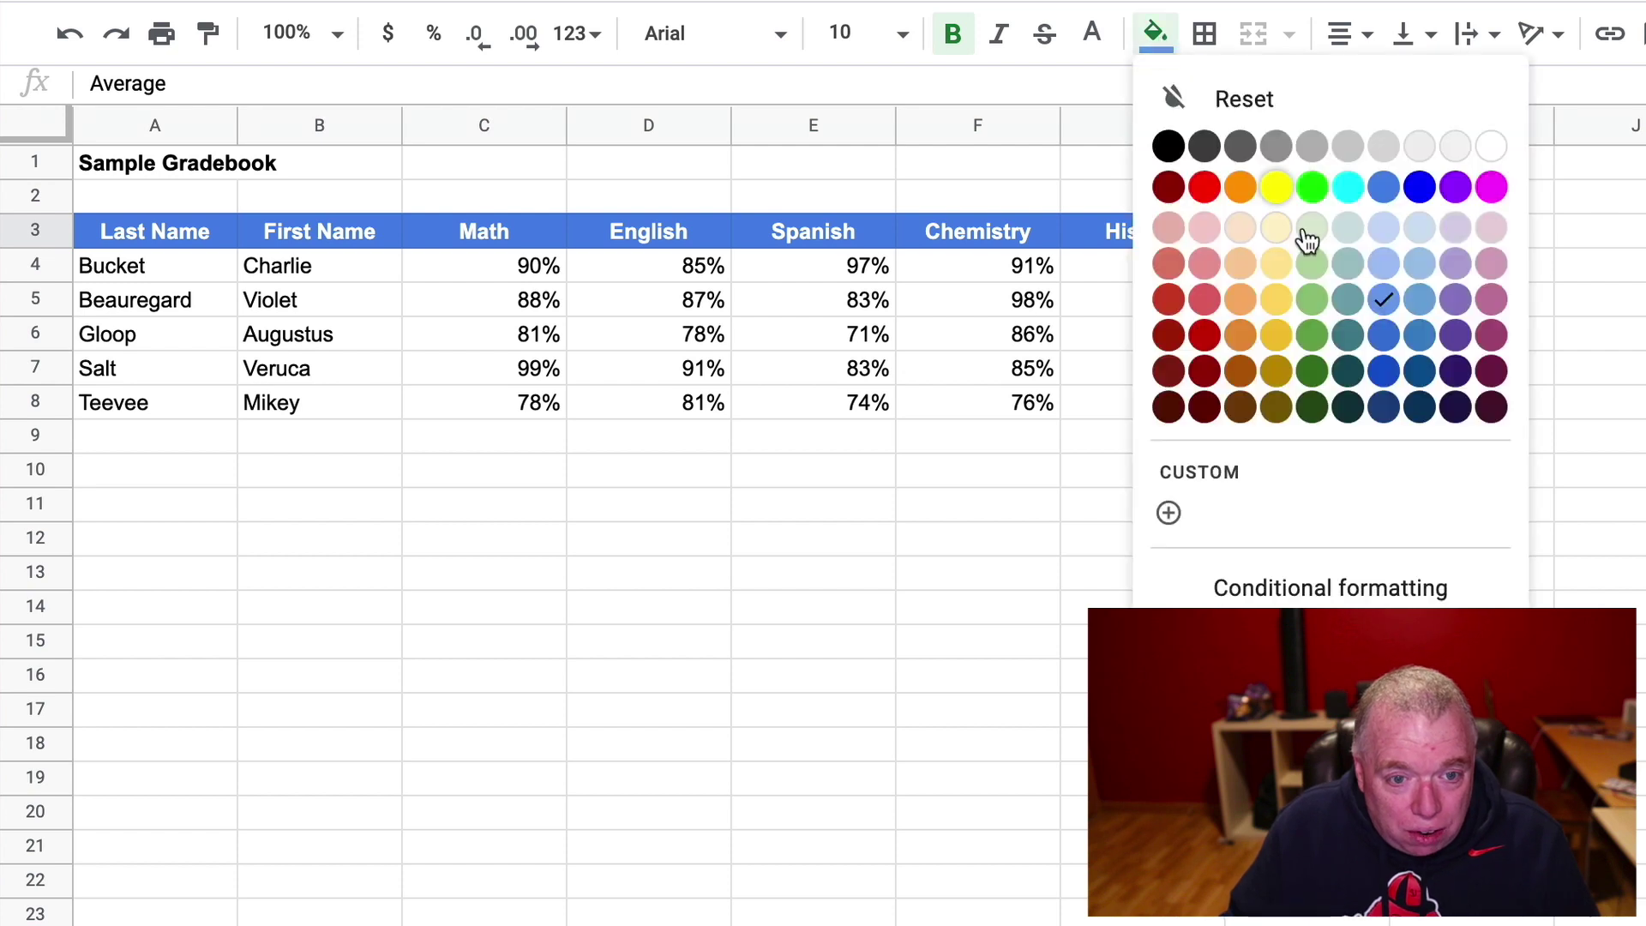
{"action": "left_click", "coordinate": [1382, 182]}
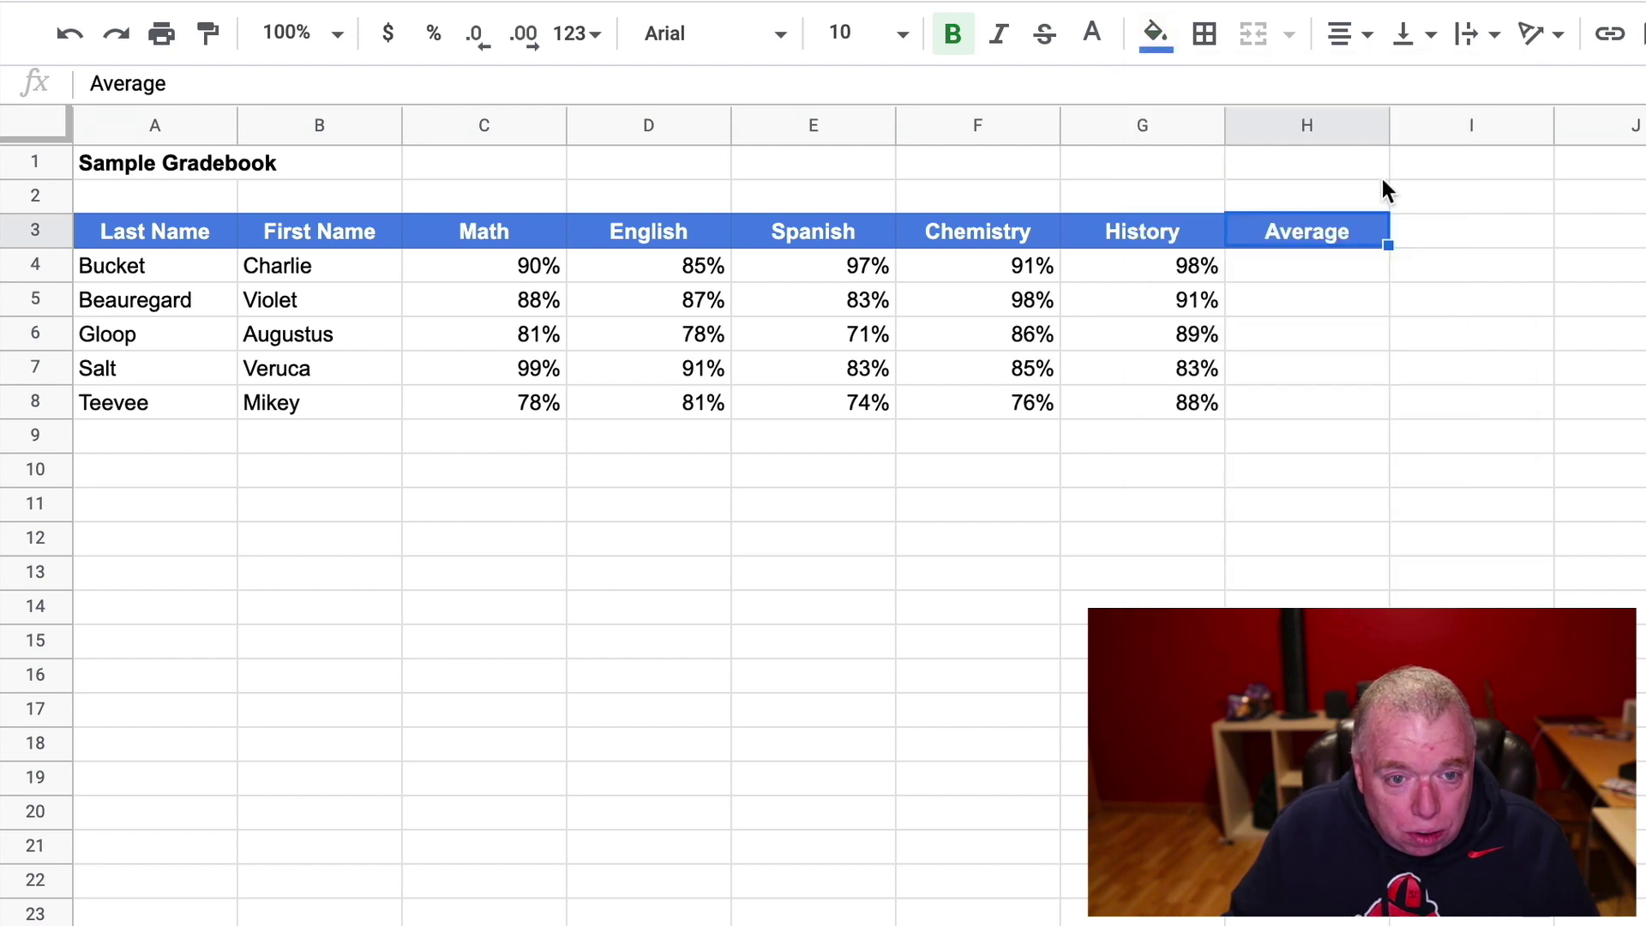
{"action": "left_click", "coordinate": [1376, 360]}
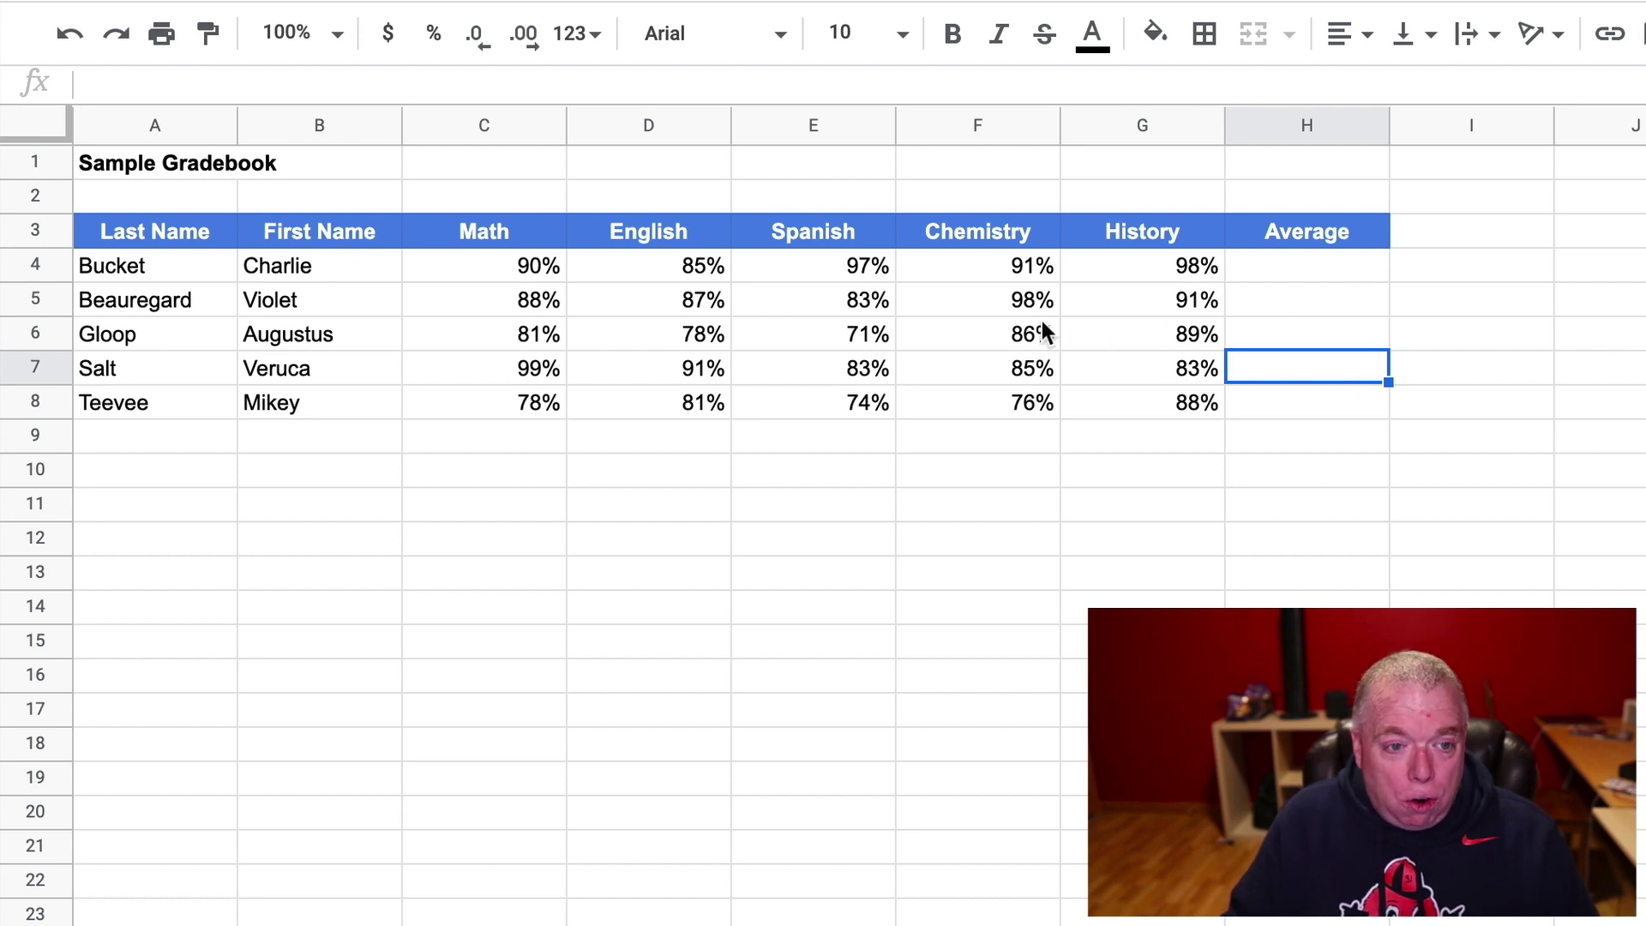
Try starting a formula in cell H4 with a direct reference to the Math grade in C4.
{"action": "left_click", "coordinate": [1299, 276]}
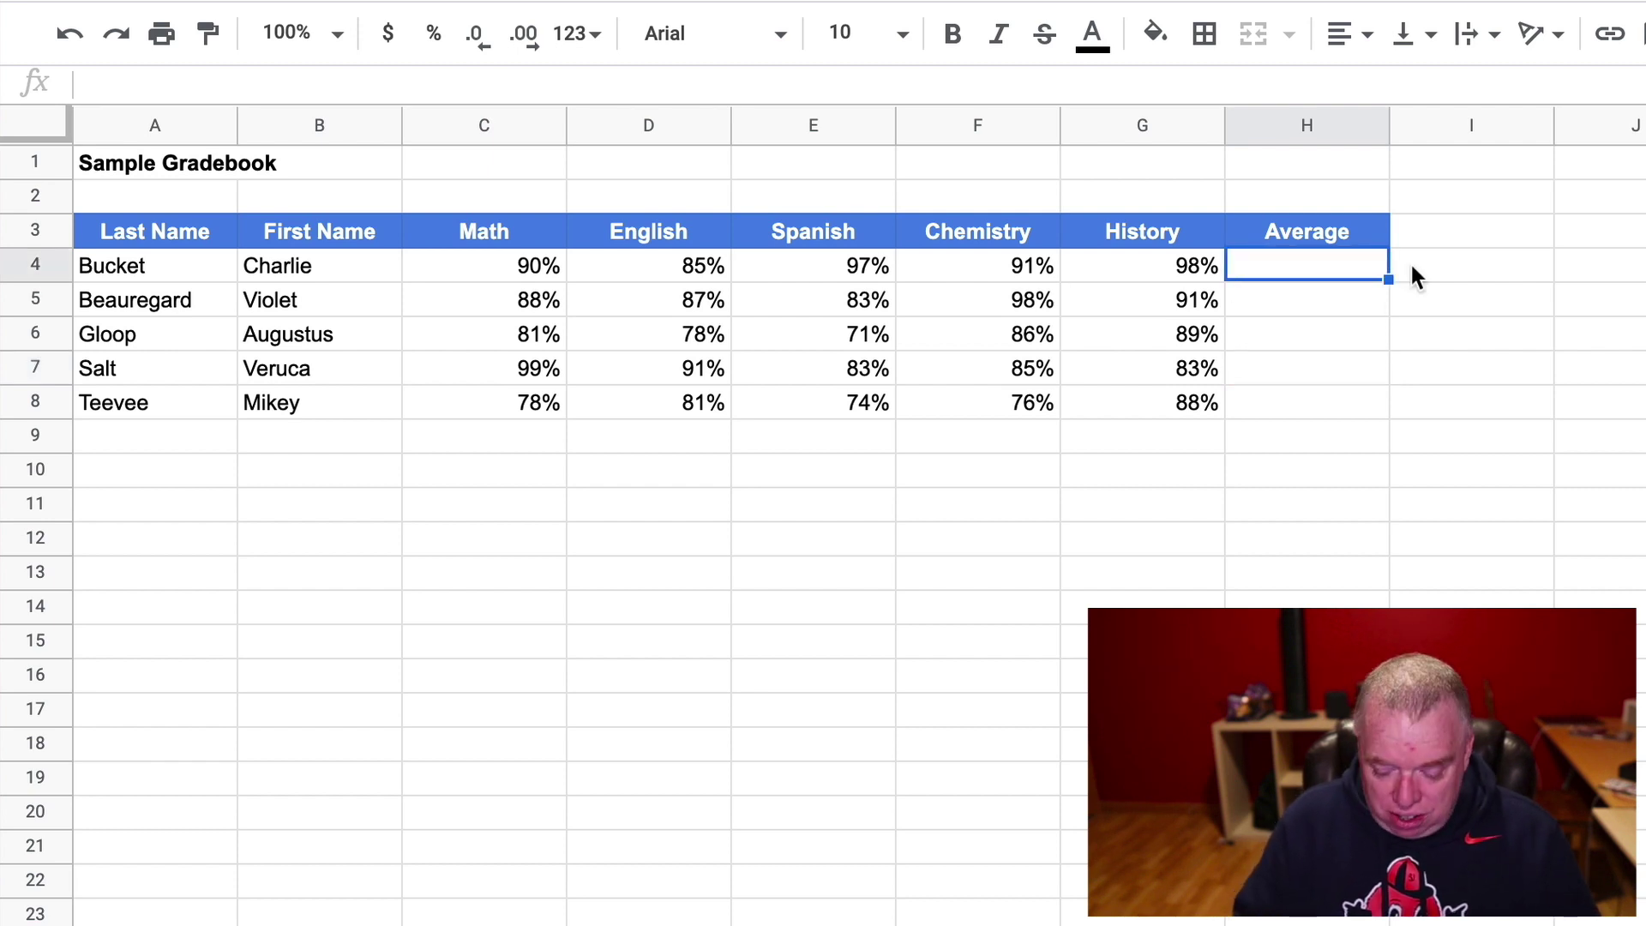
{"action": "type", "text": "="}
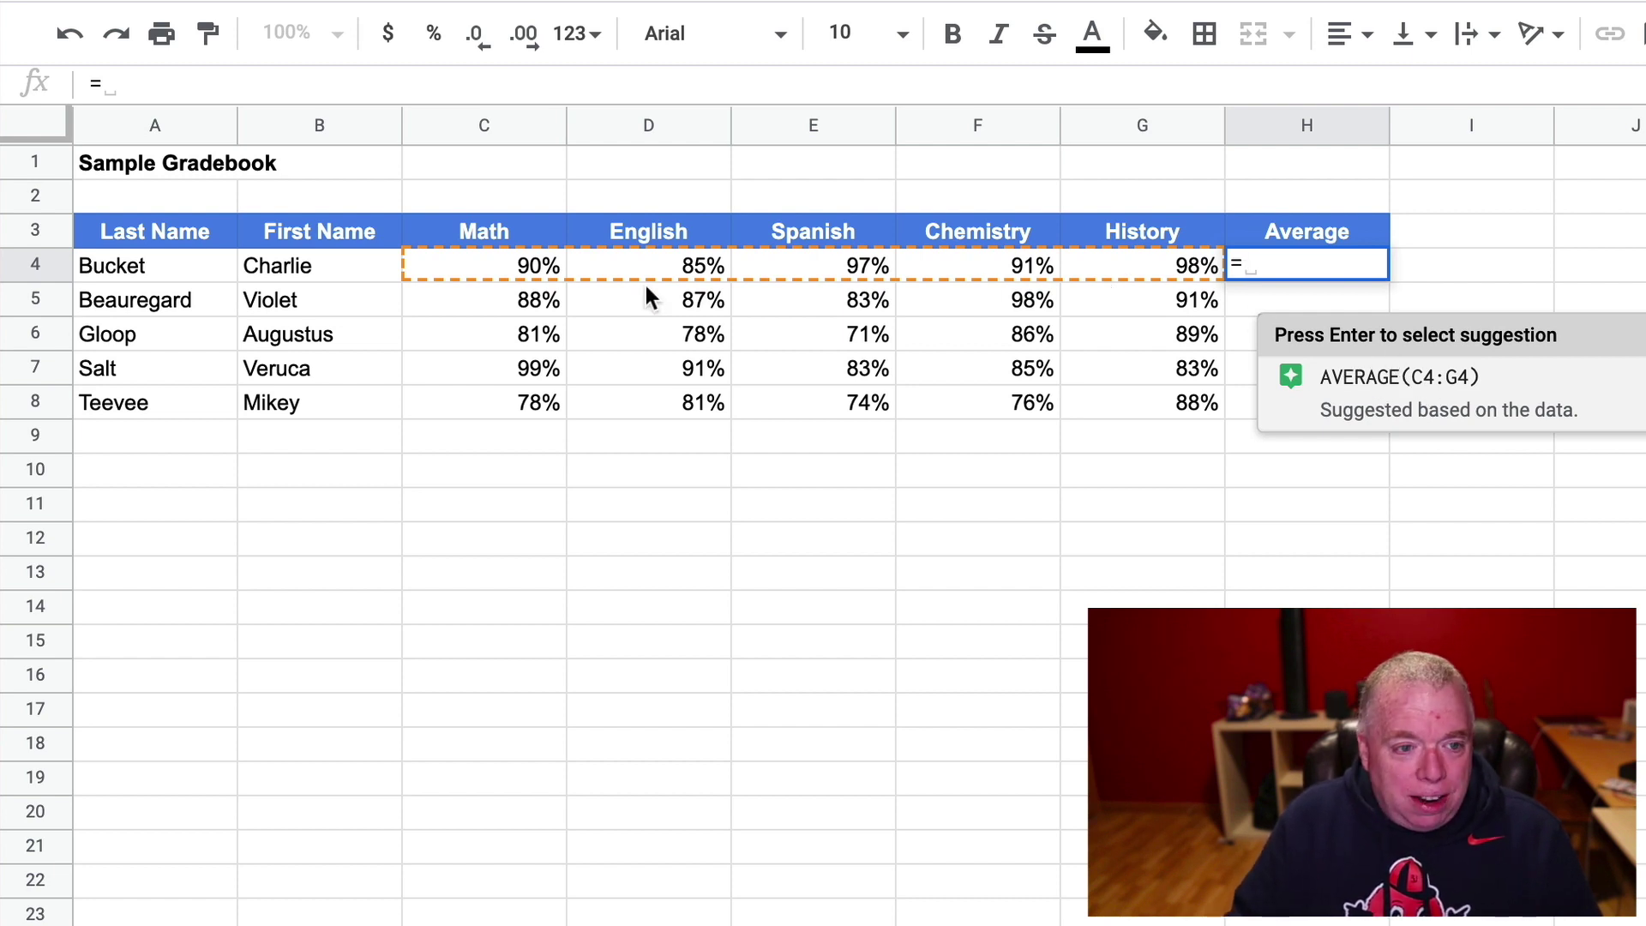
{"action": "left_click", "coordinate": [552, 269]}
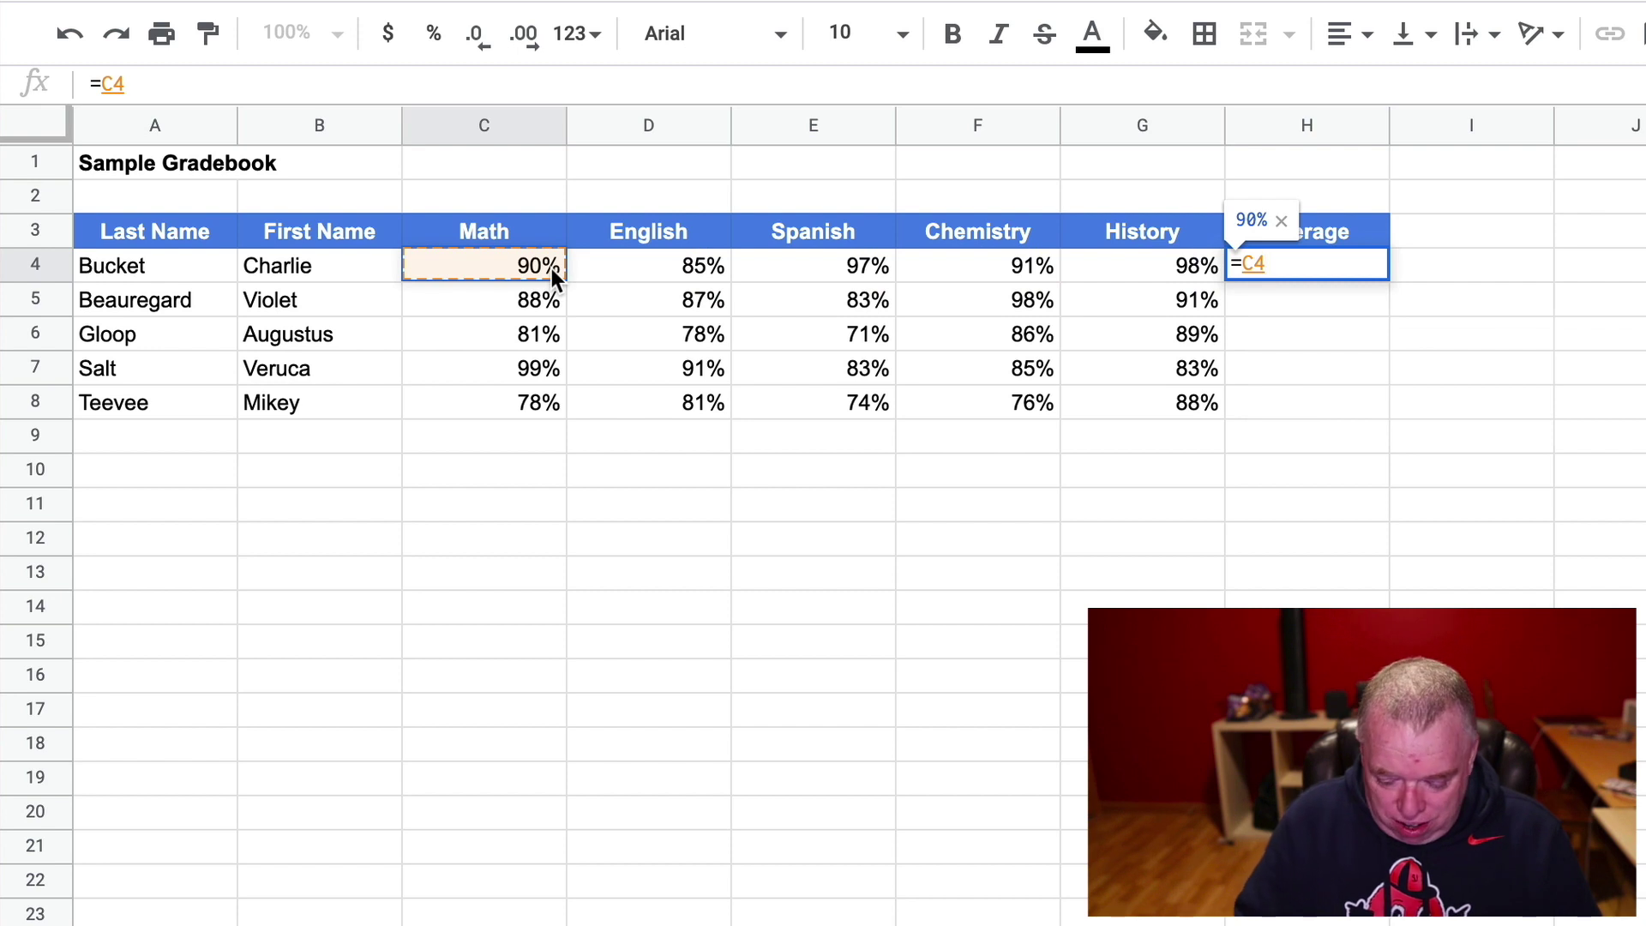
{"action": "key", "text": "BackSpace"}
{"action": "key", "text": "BackSpace"}
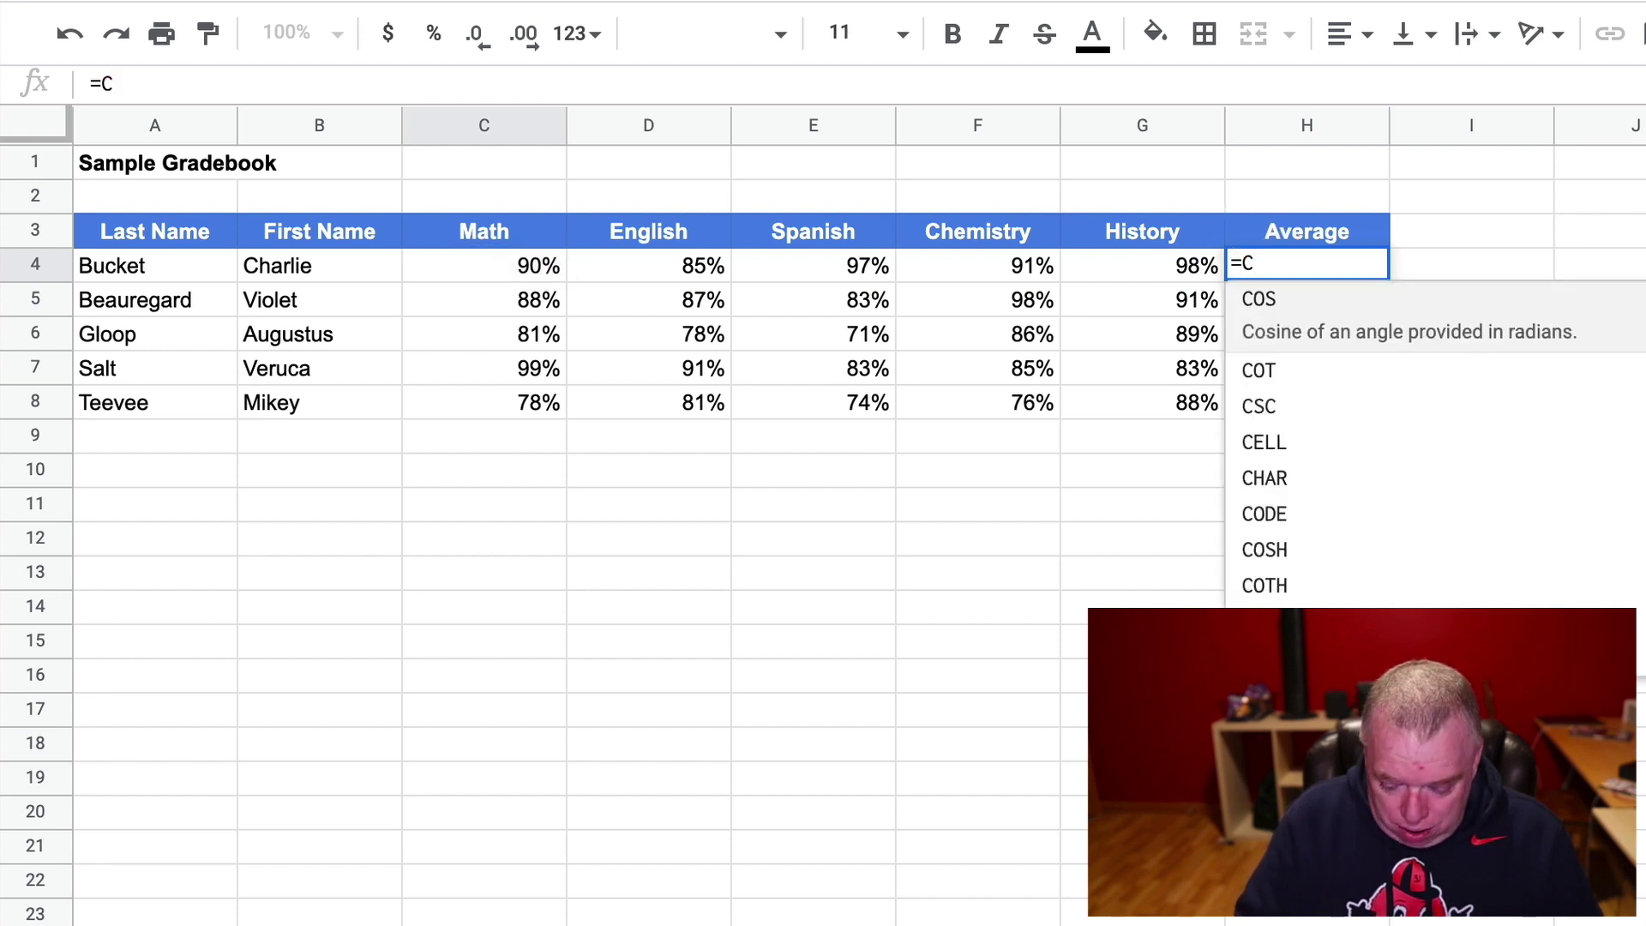
Enter the formula =(C4+D4+E4+F4+G4)/5 in H4 to average the first student's five grades manually.
{"action": "type", "text": "("}
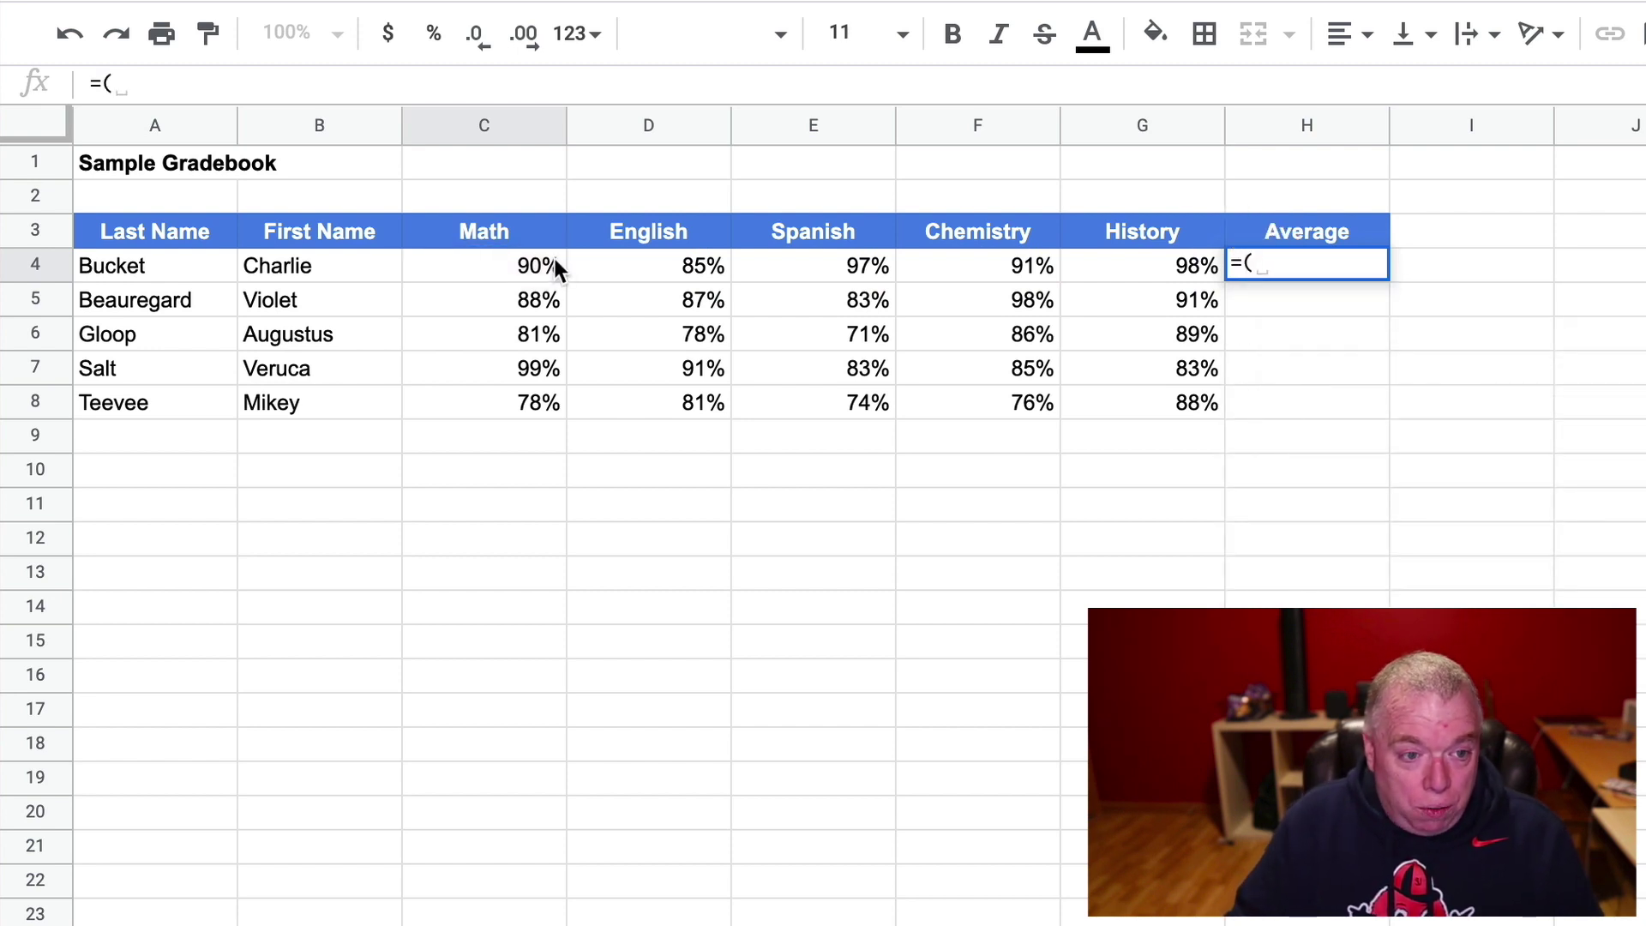
{"action": "left_click", "coordinate": [554, 261]}
{"action": "type", "text": "+"}
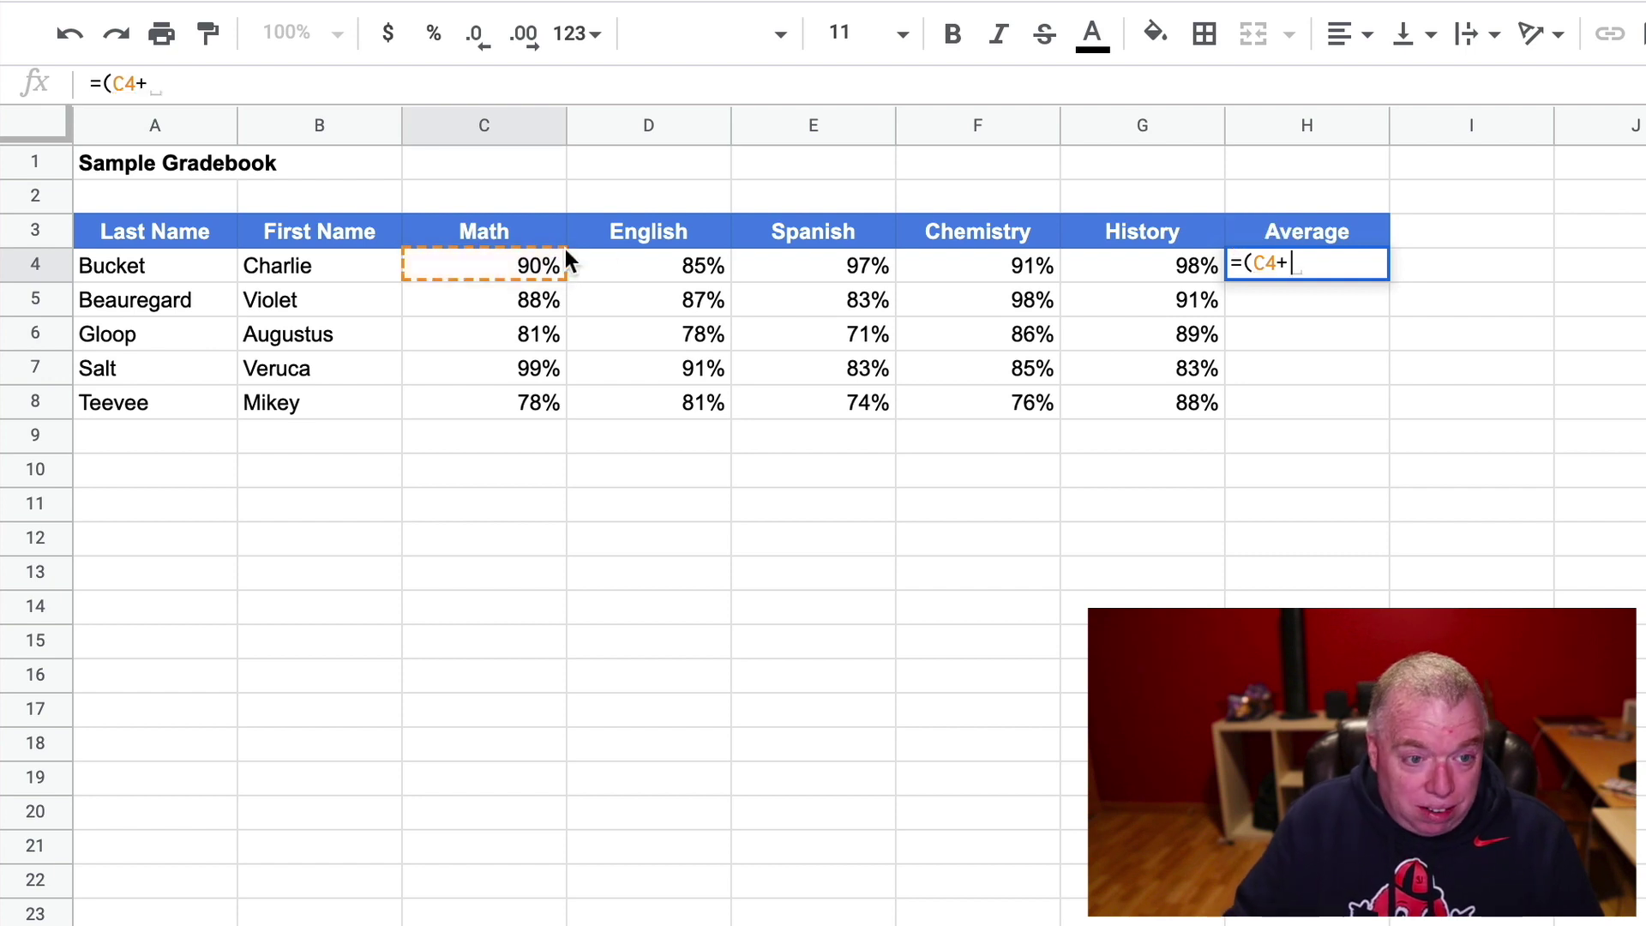
{"action": "left_click", "coordinate": [636, 258]}
{"action": "type", "text": "+"}
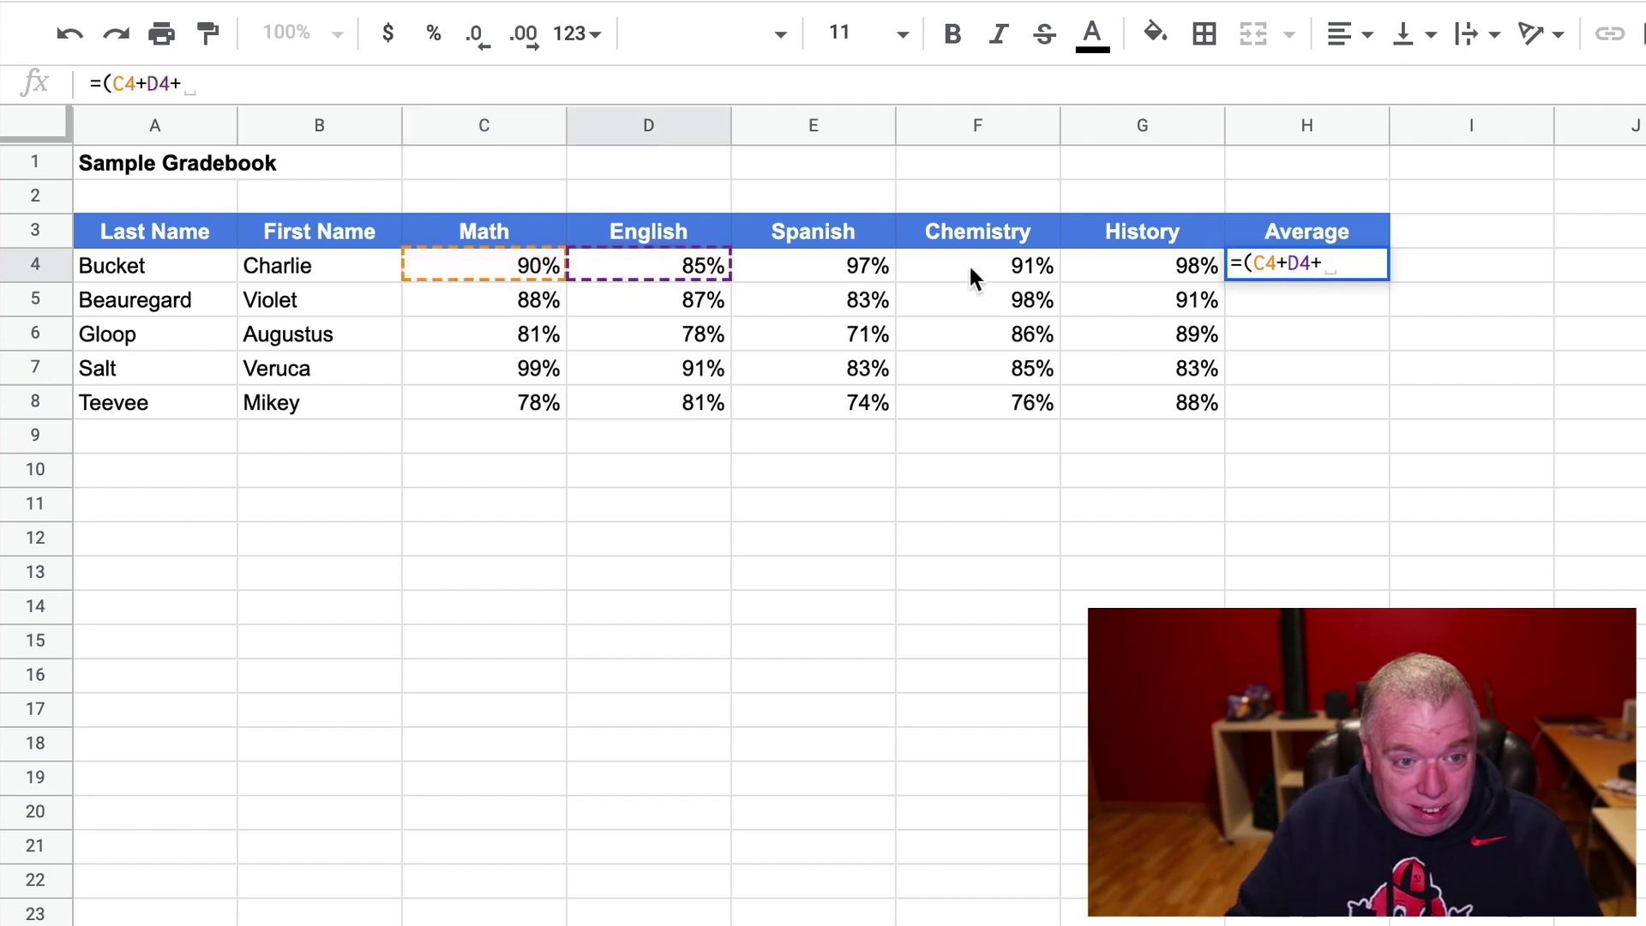
{"action": "left_click", "coordinate": [890, 261]}
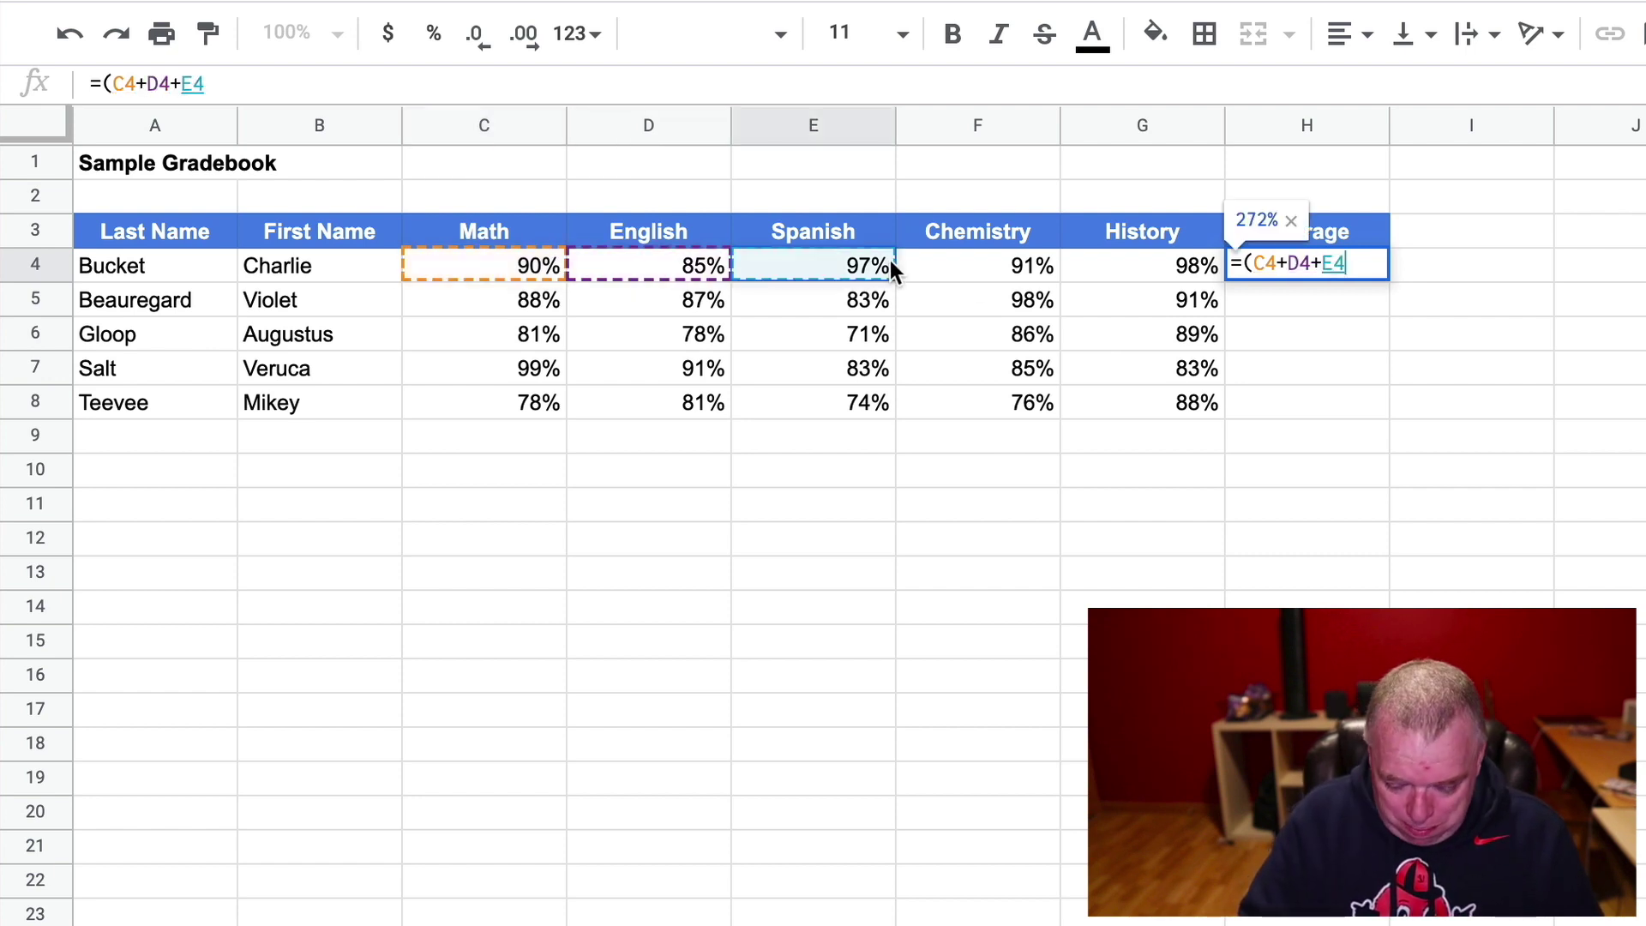
{"action": "type", "text": "+"}
{"action": "left_click", "coordinate": [979, 264]}
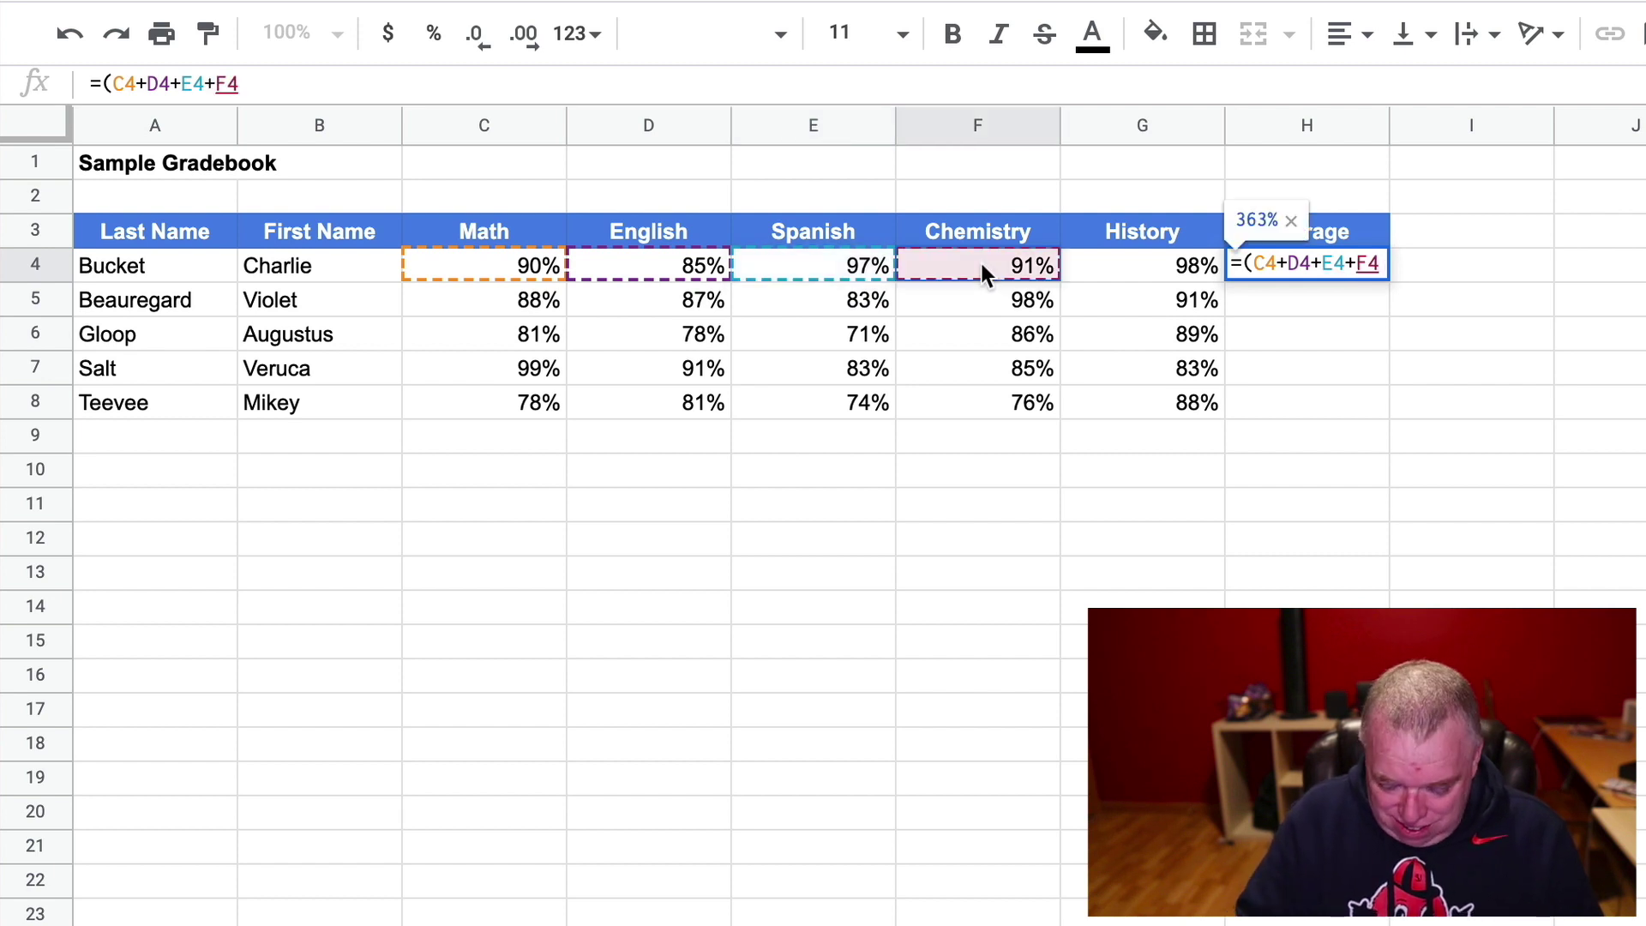
{"action": "type", "text": "+"}
{"action": "left_click", "coordinate": [1108, 271]}
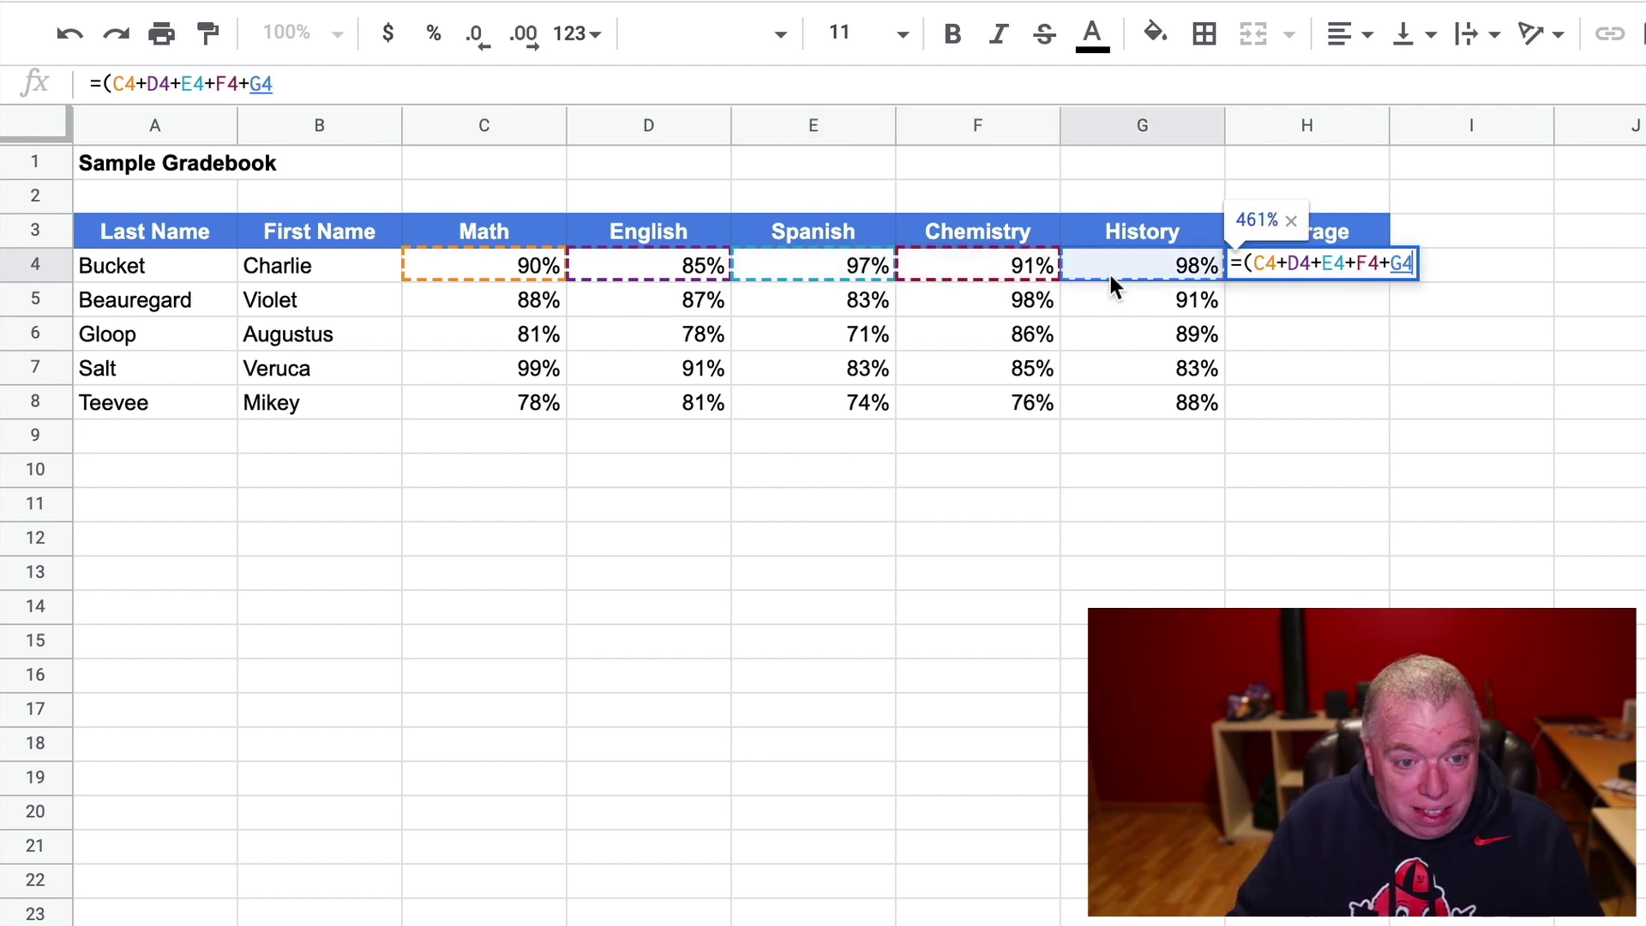
{"action": "type", "text": ")"}
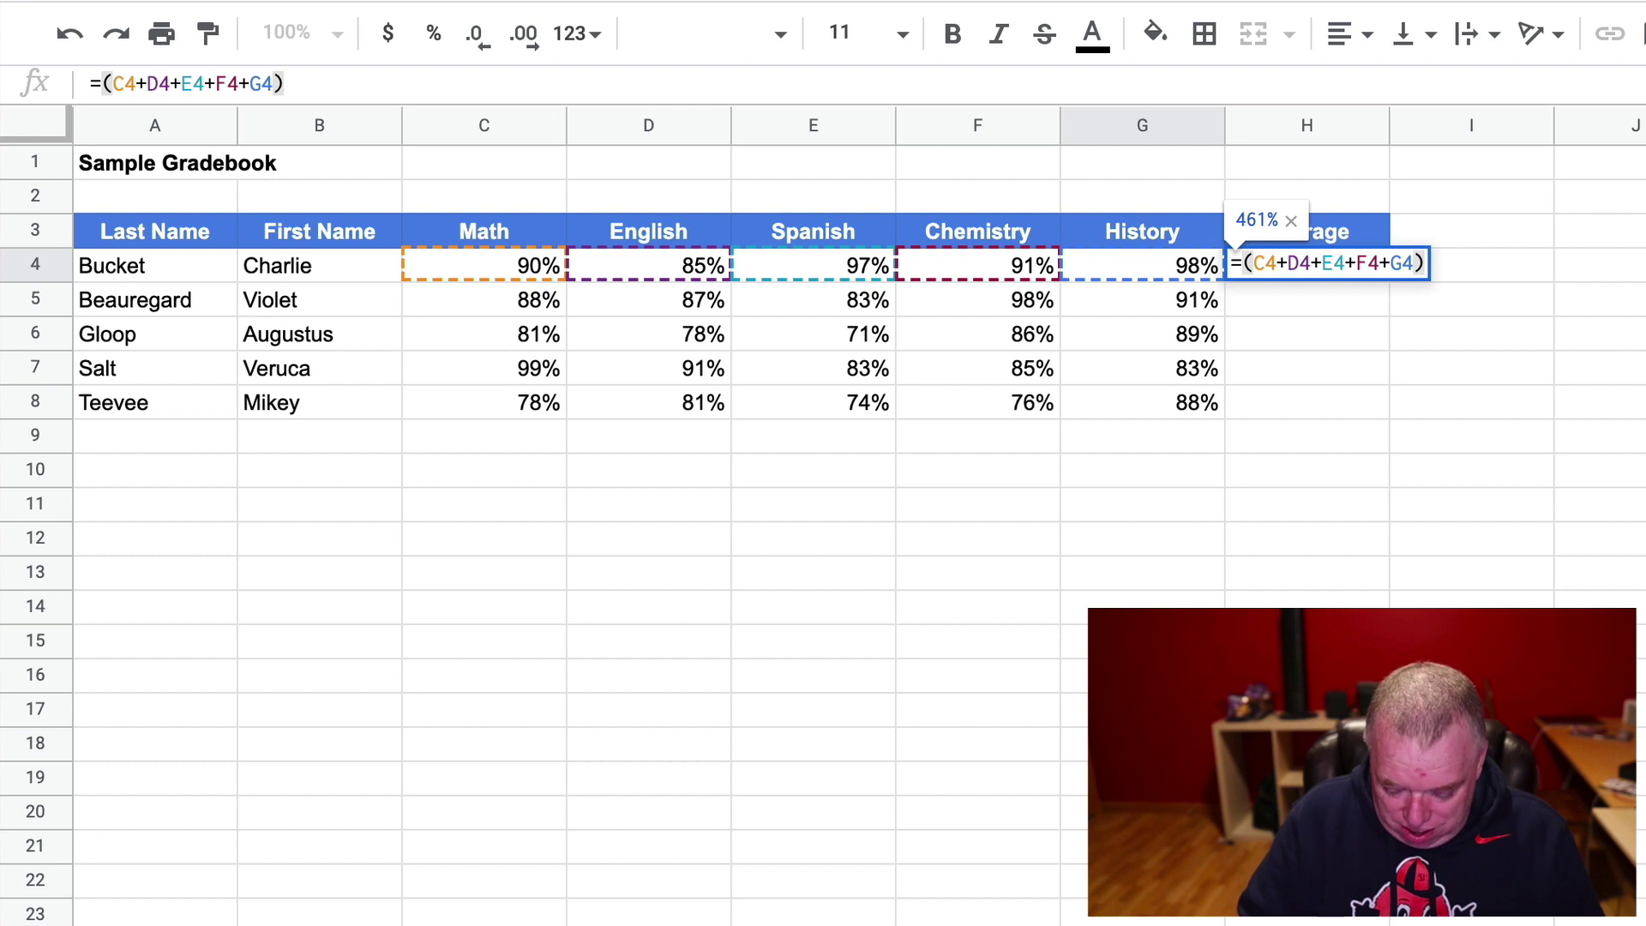
{"action": "type", "text": "/5"}
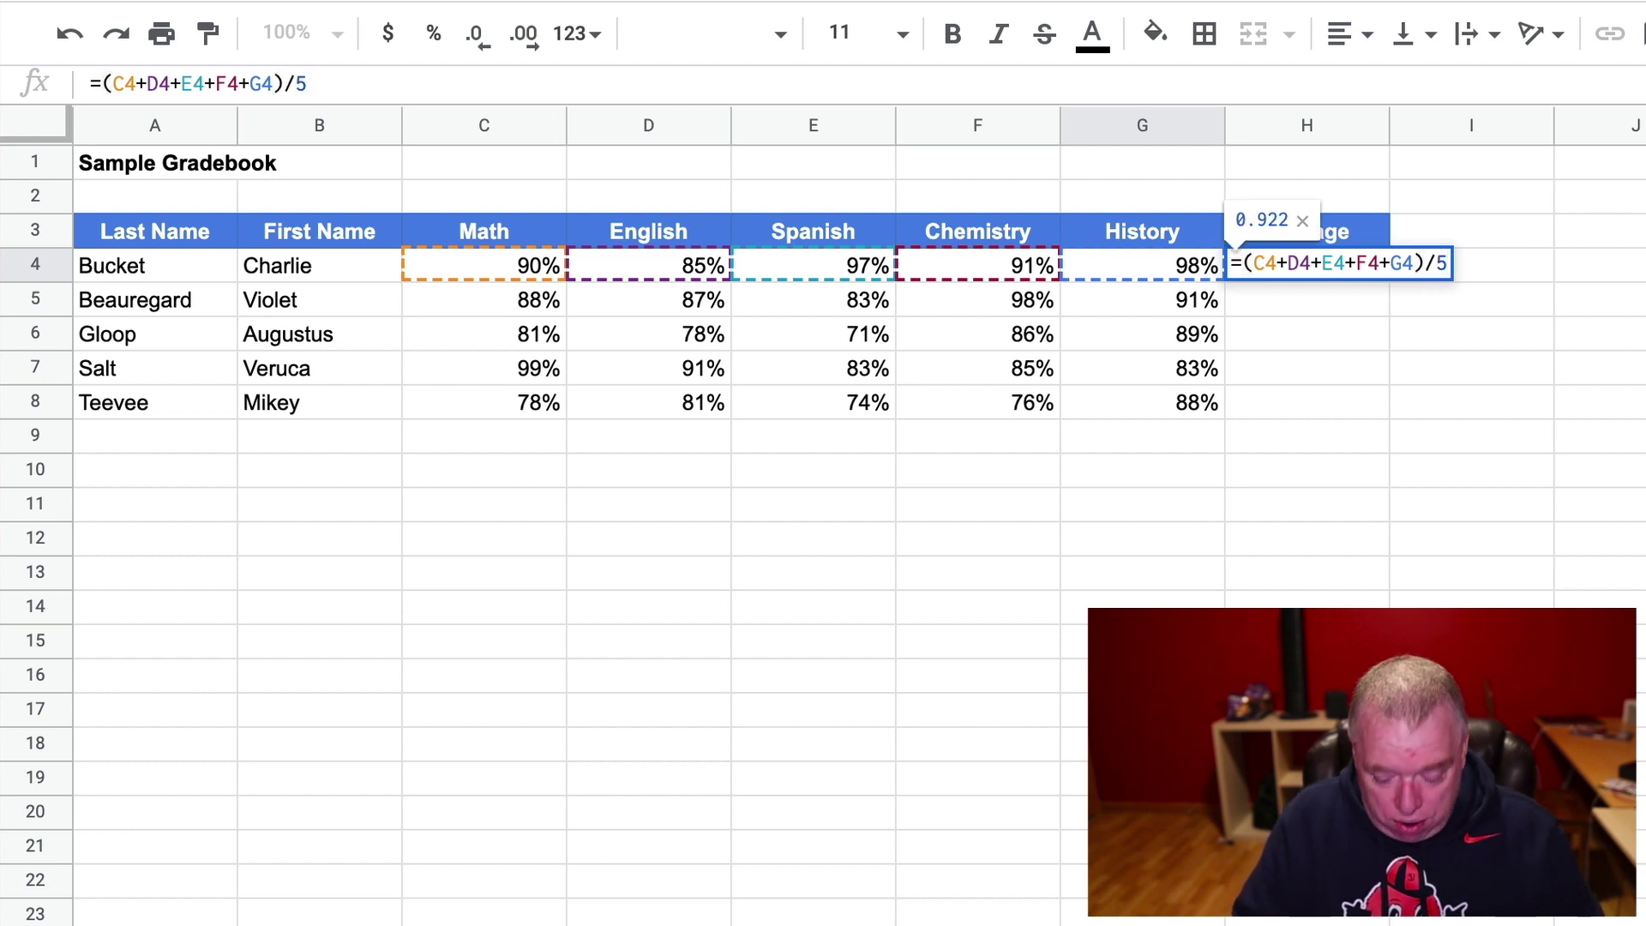
{"action": "key", "text": "Return"}
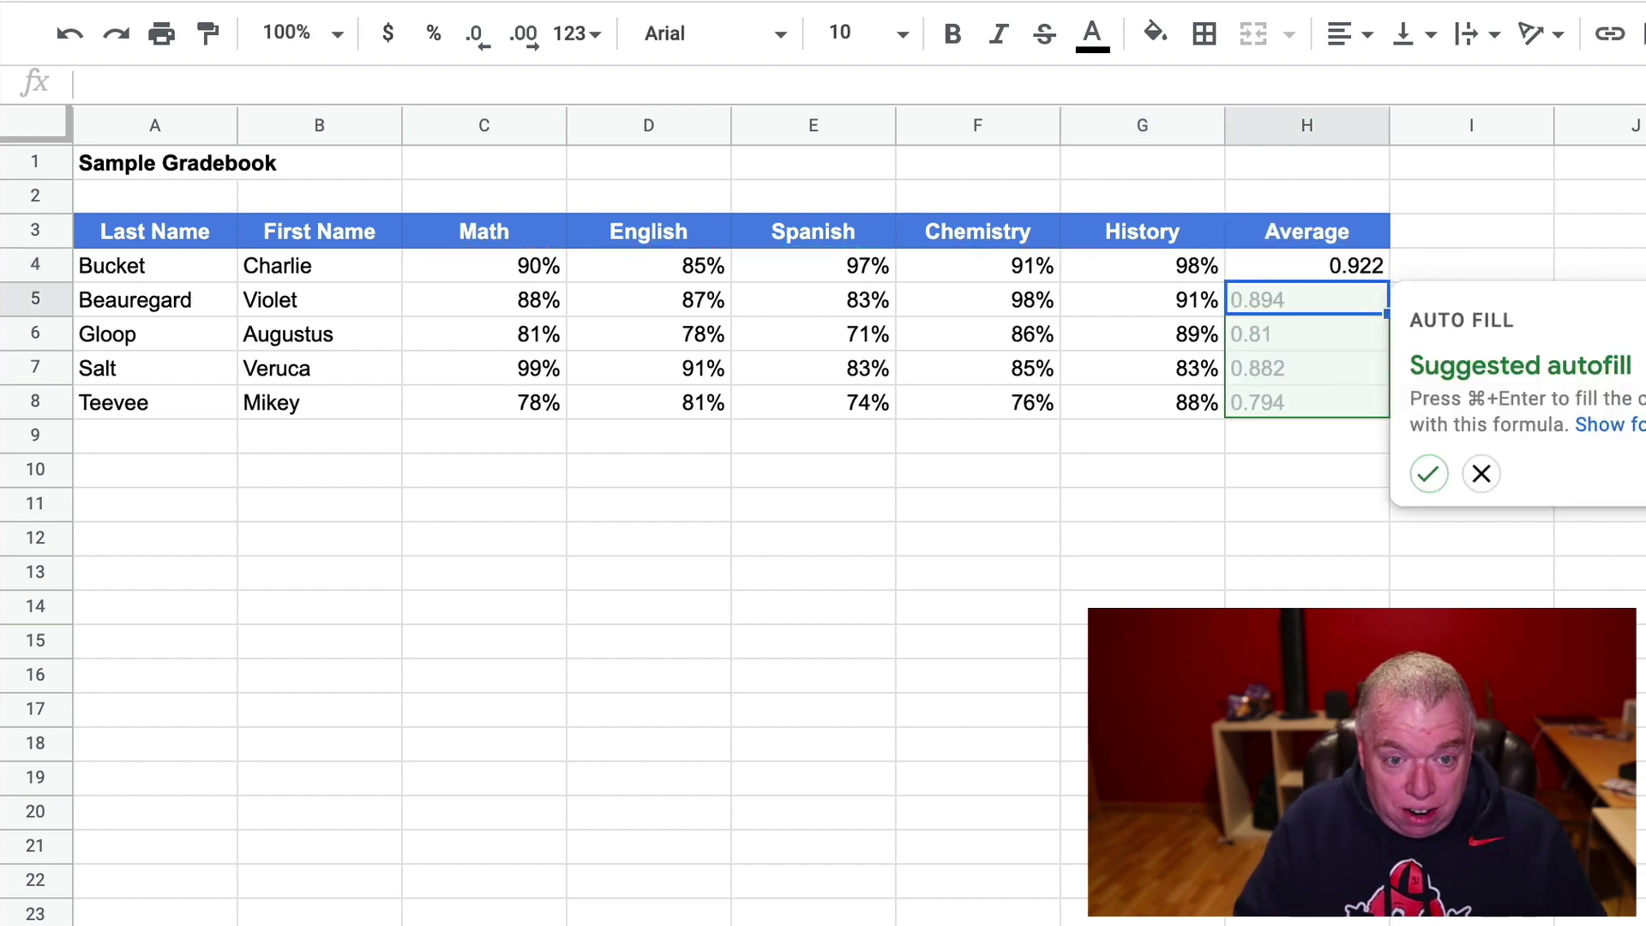
Format the average in cell H4 as a percentage with no decimal places.
{"action": "left_click", "coordinate": [1358, 266]}
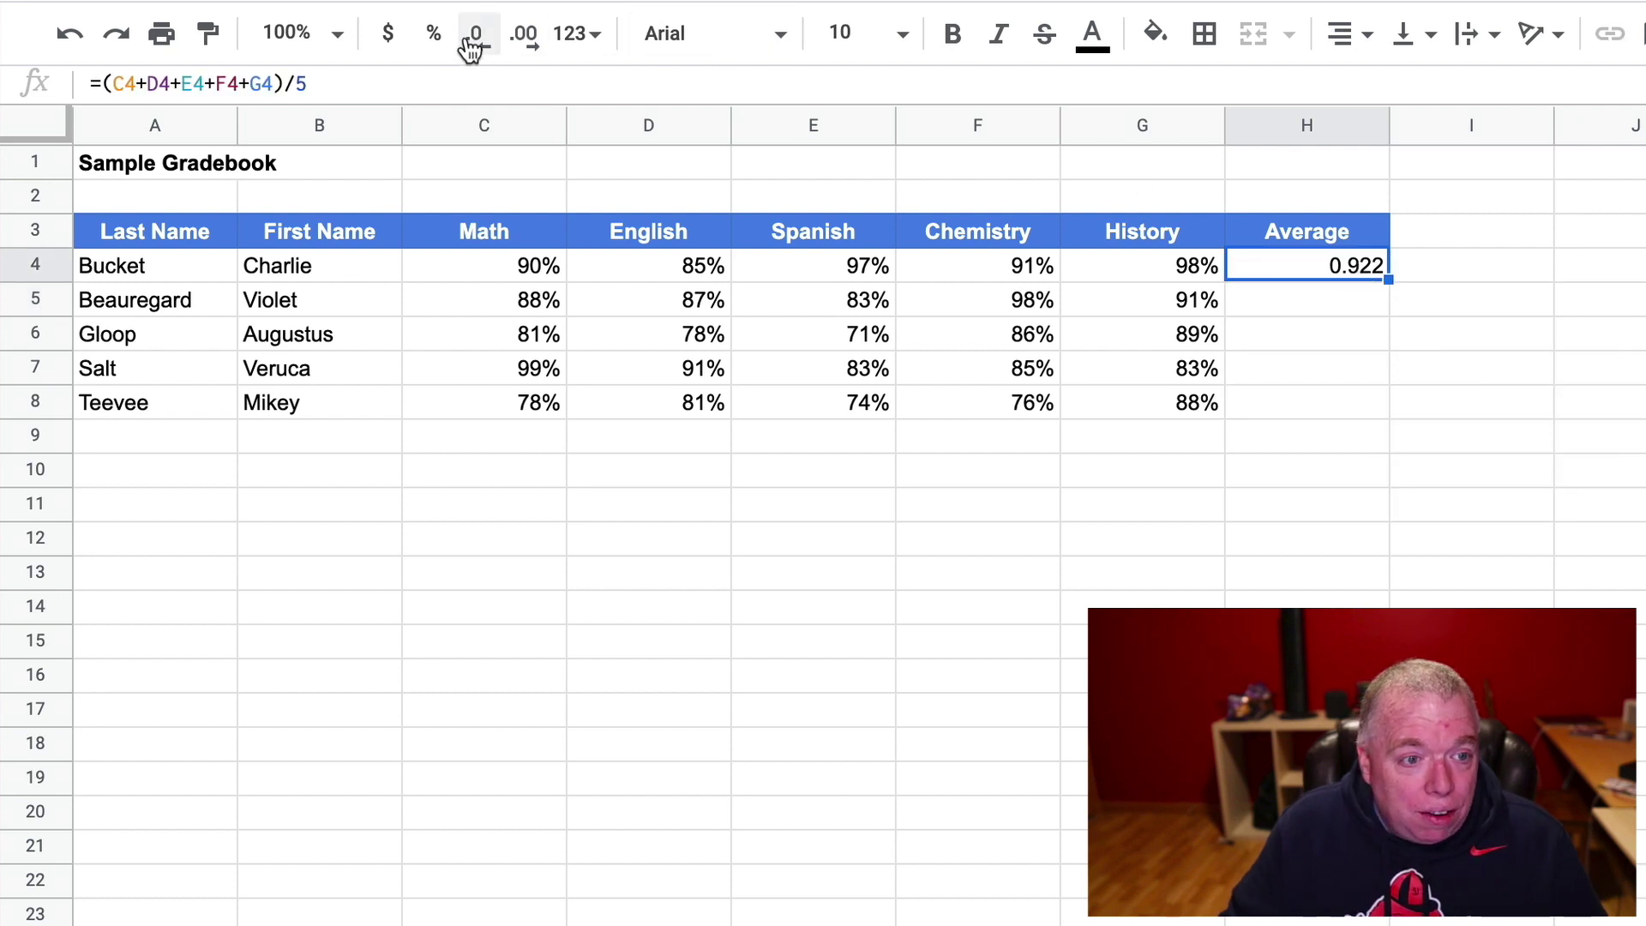
{"action": "left_click", "coordinate": [436, 38]}
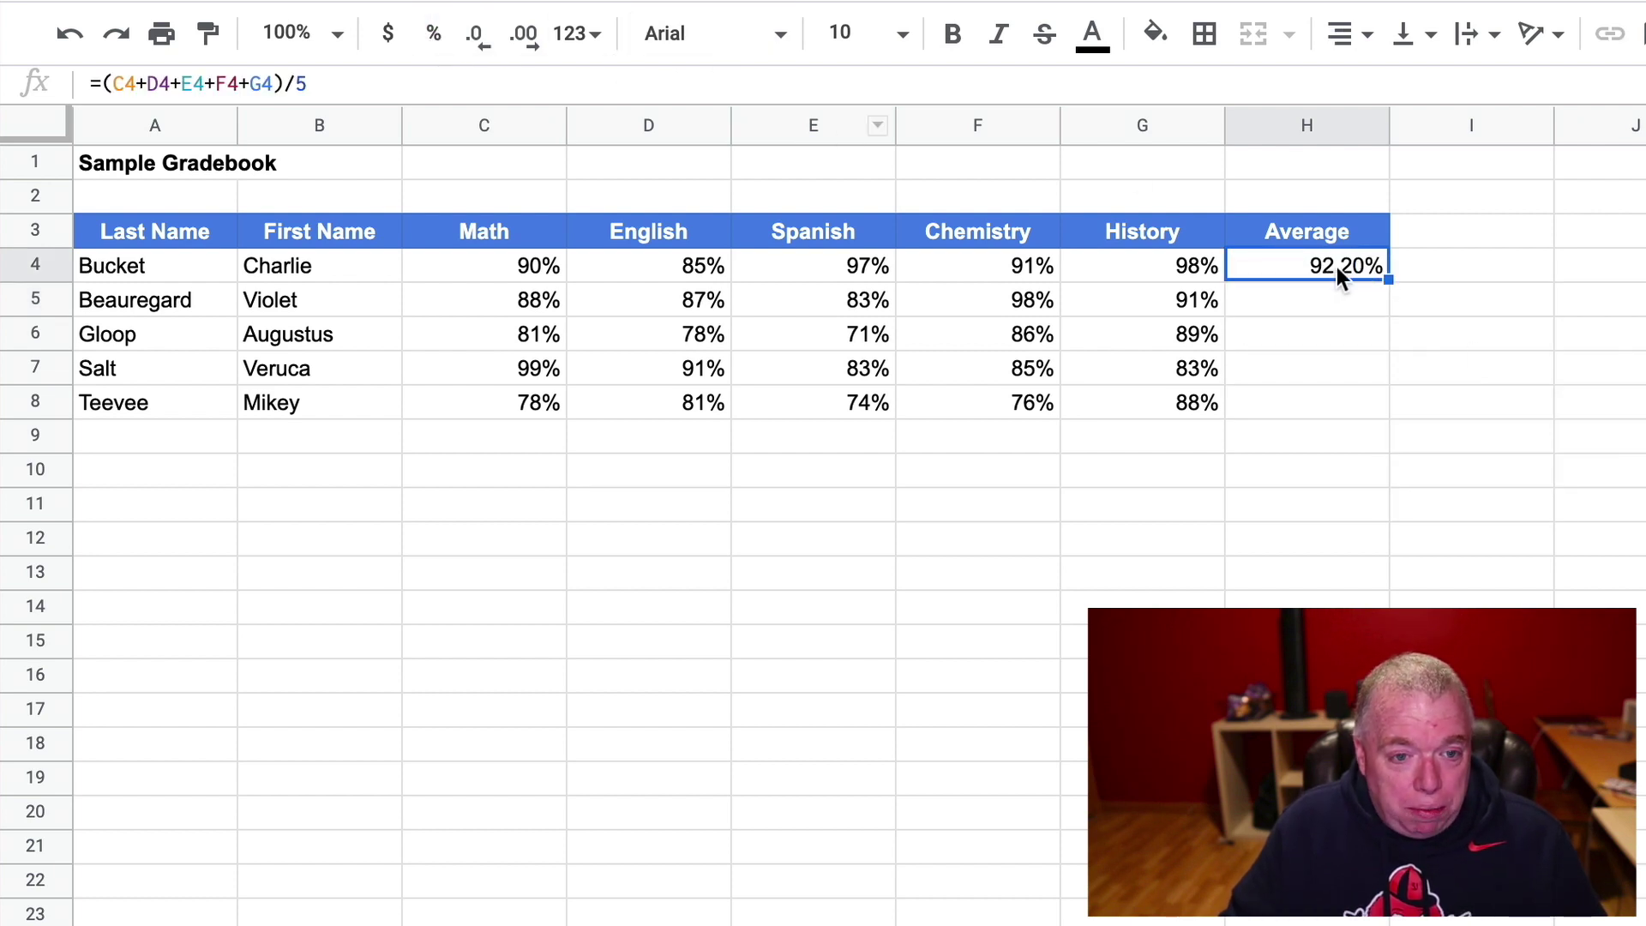
{"action": "left_click", "coordinate": [477, 39]}
{"action": "left_click", "coordinate": [478, 39]}
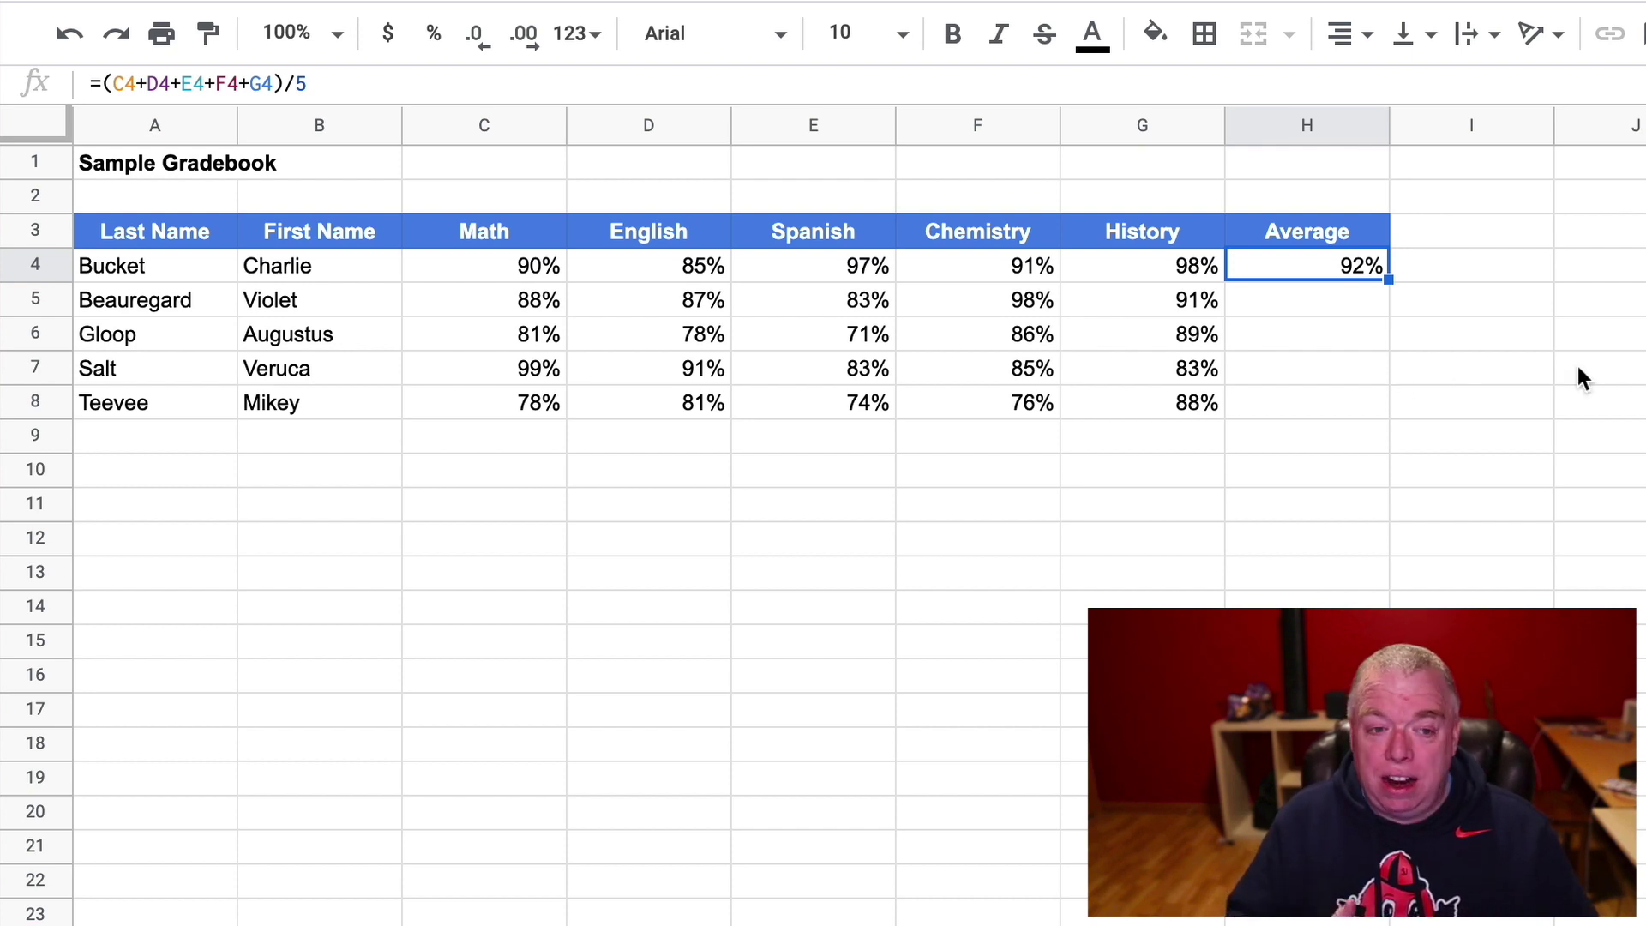
Replace the manual formula in cell H4 with the function =AVERAGE(C4:G4).
{"action": "key", "text": "Delete"}
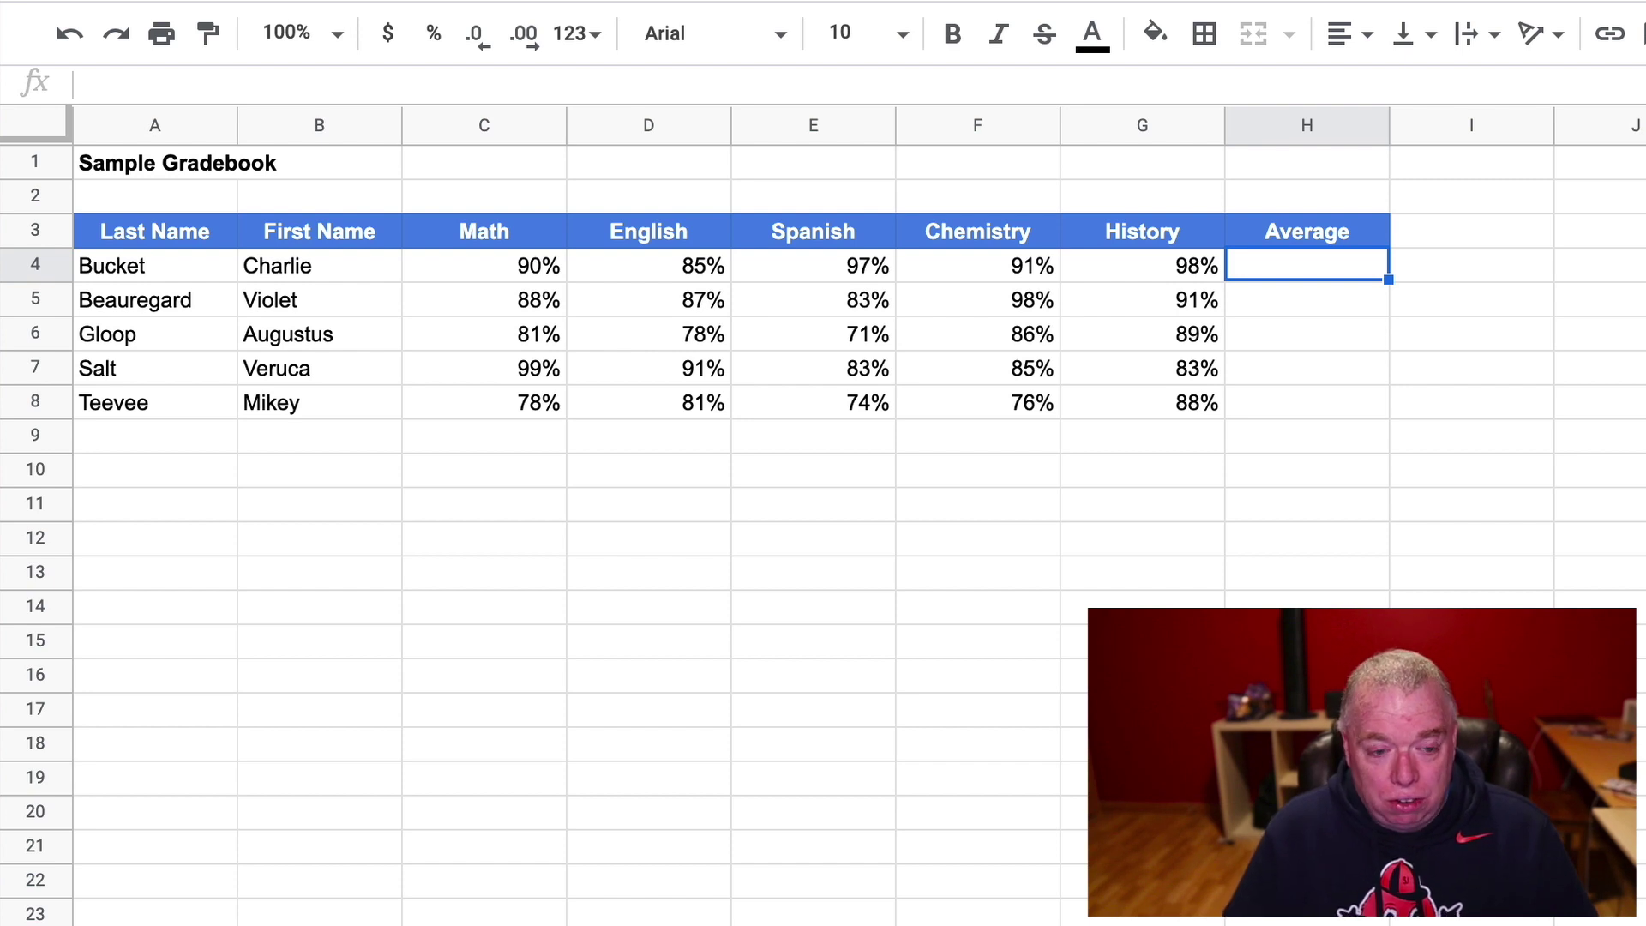
{"action": "type", "text": "="}
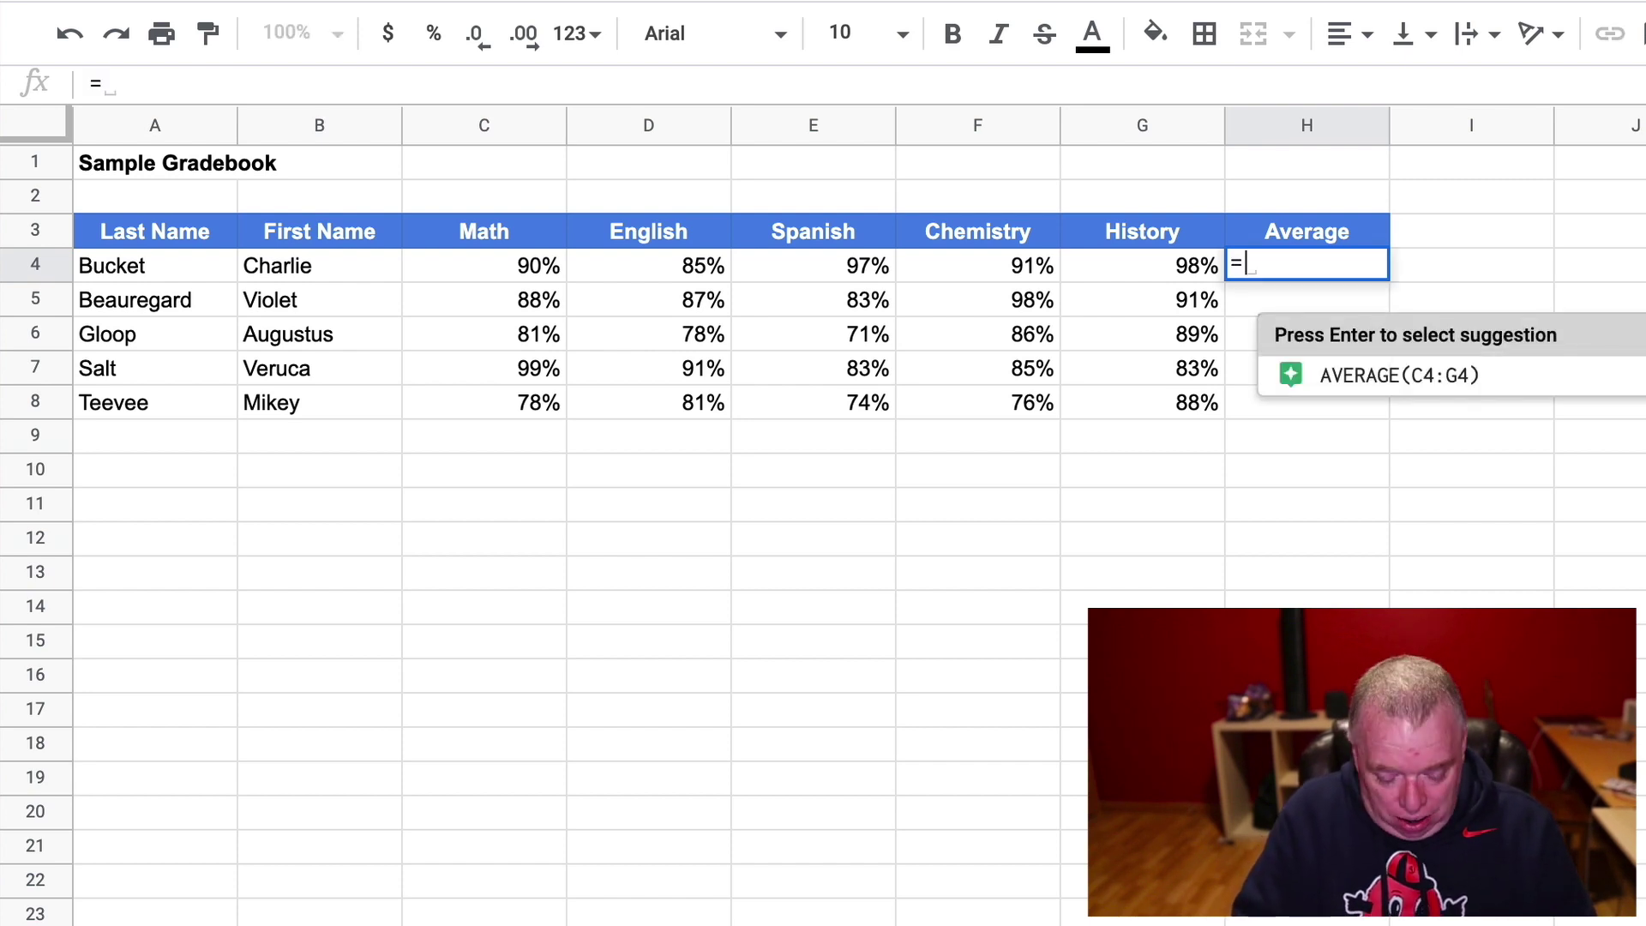
{"action": "type", "text": "AVERA"}
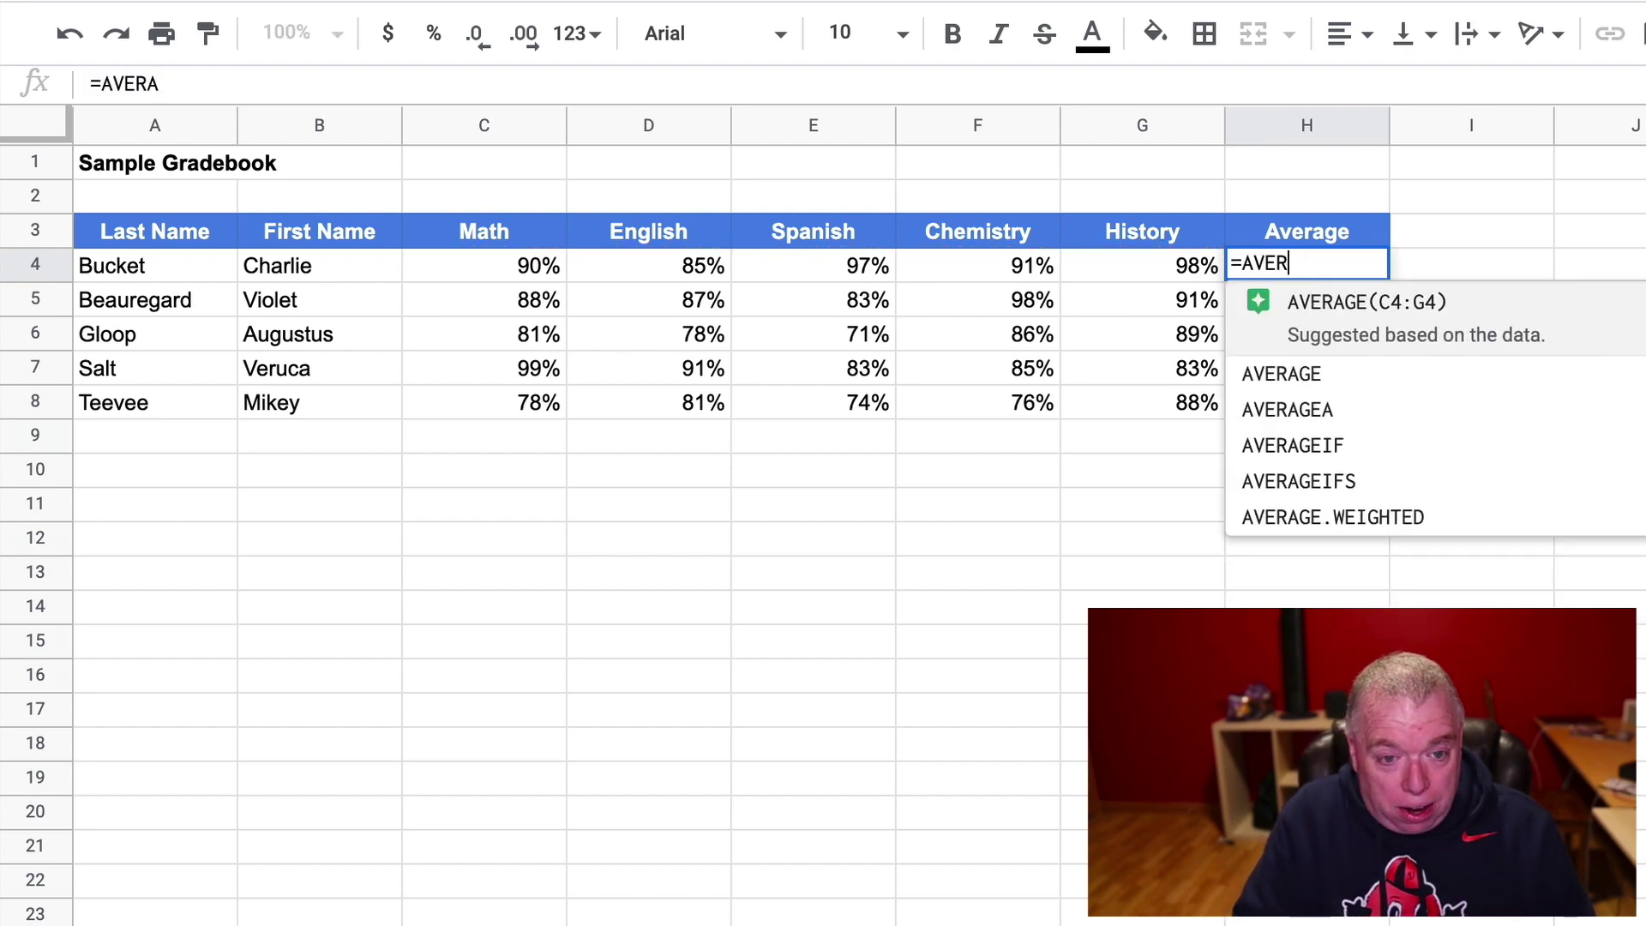
{"action": "type", "text": "GE"}
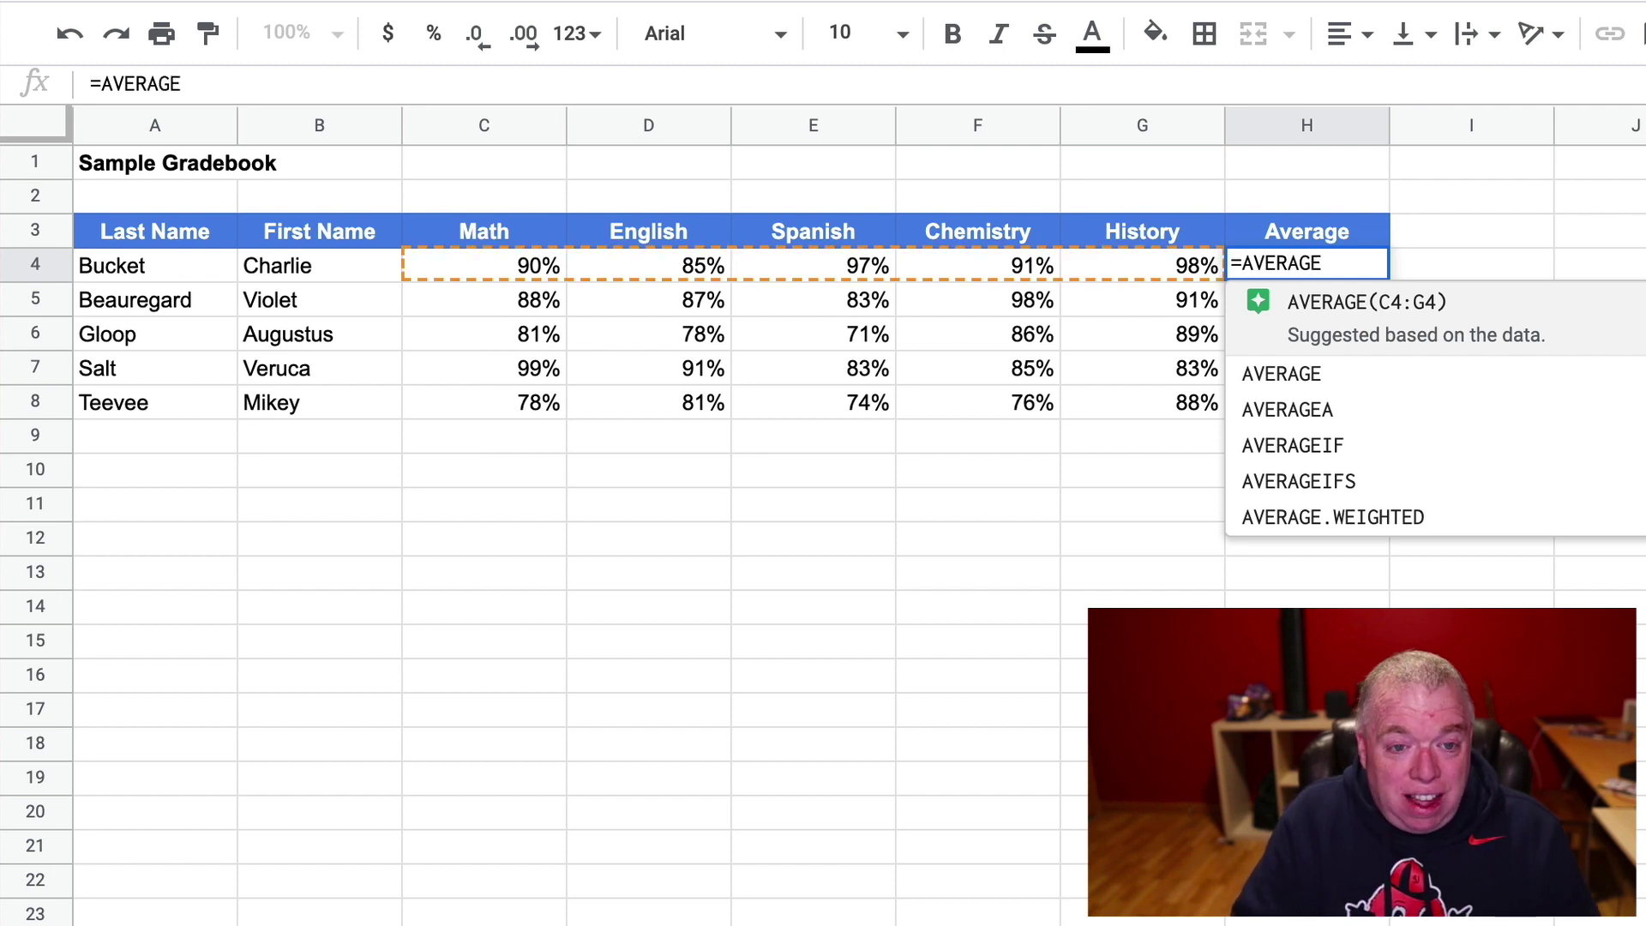
{"action": "type", "text": "("}
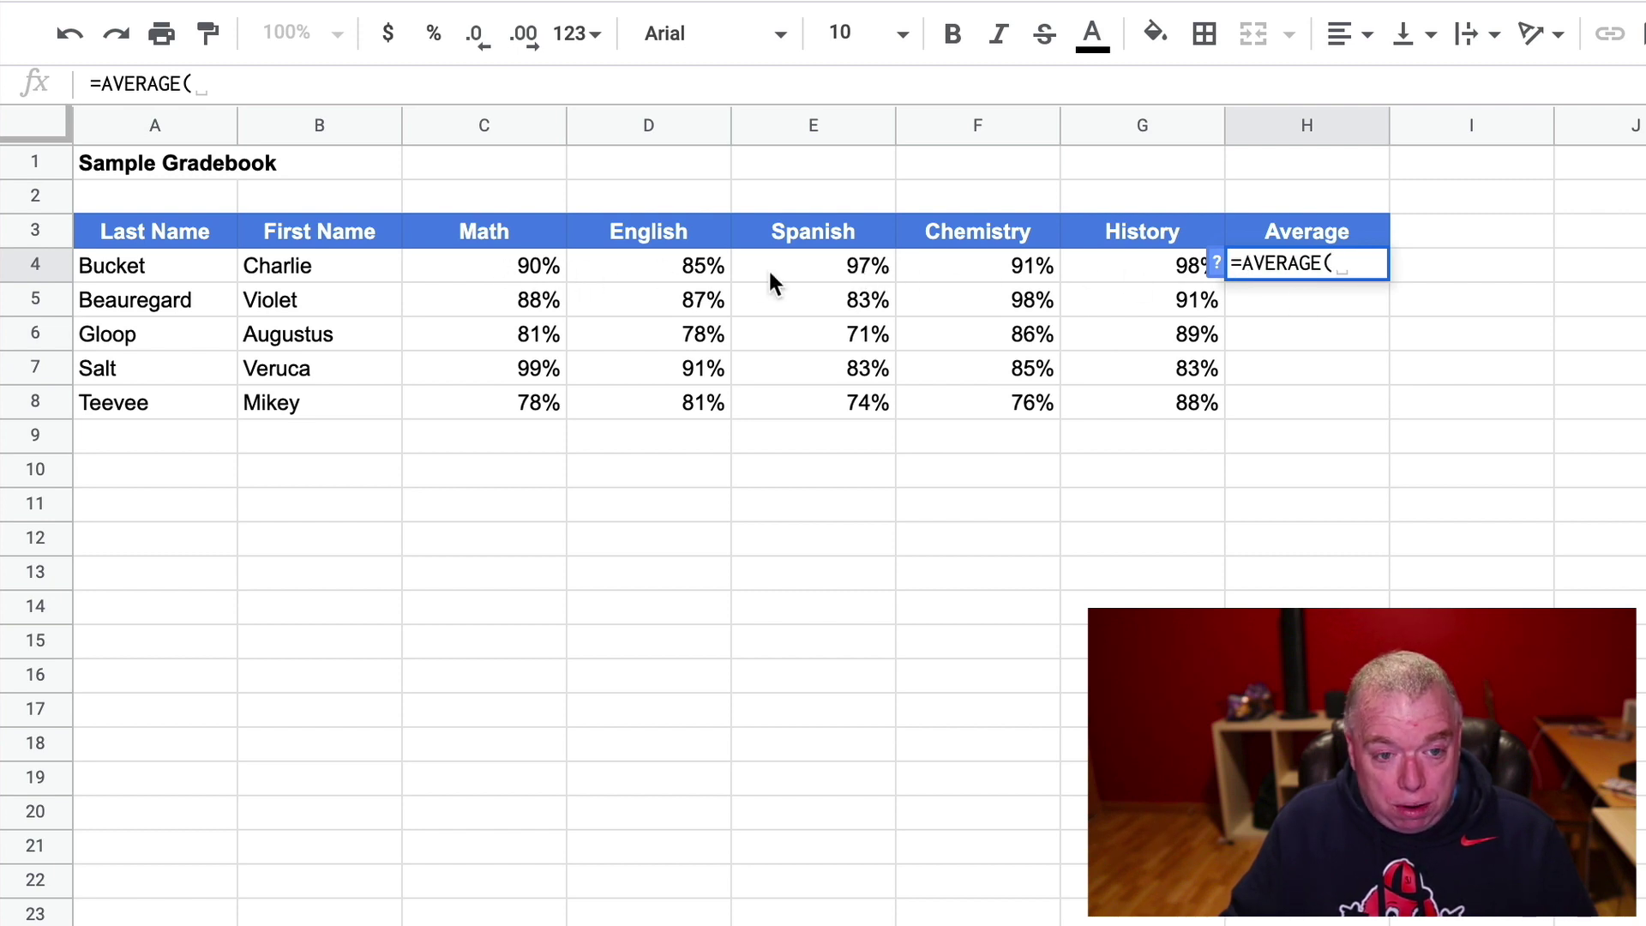
{"action": "left_click_drag", "start_coordinate": [556, 259], "coordinate": [1142, 287]}
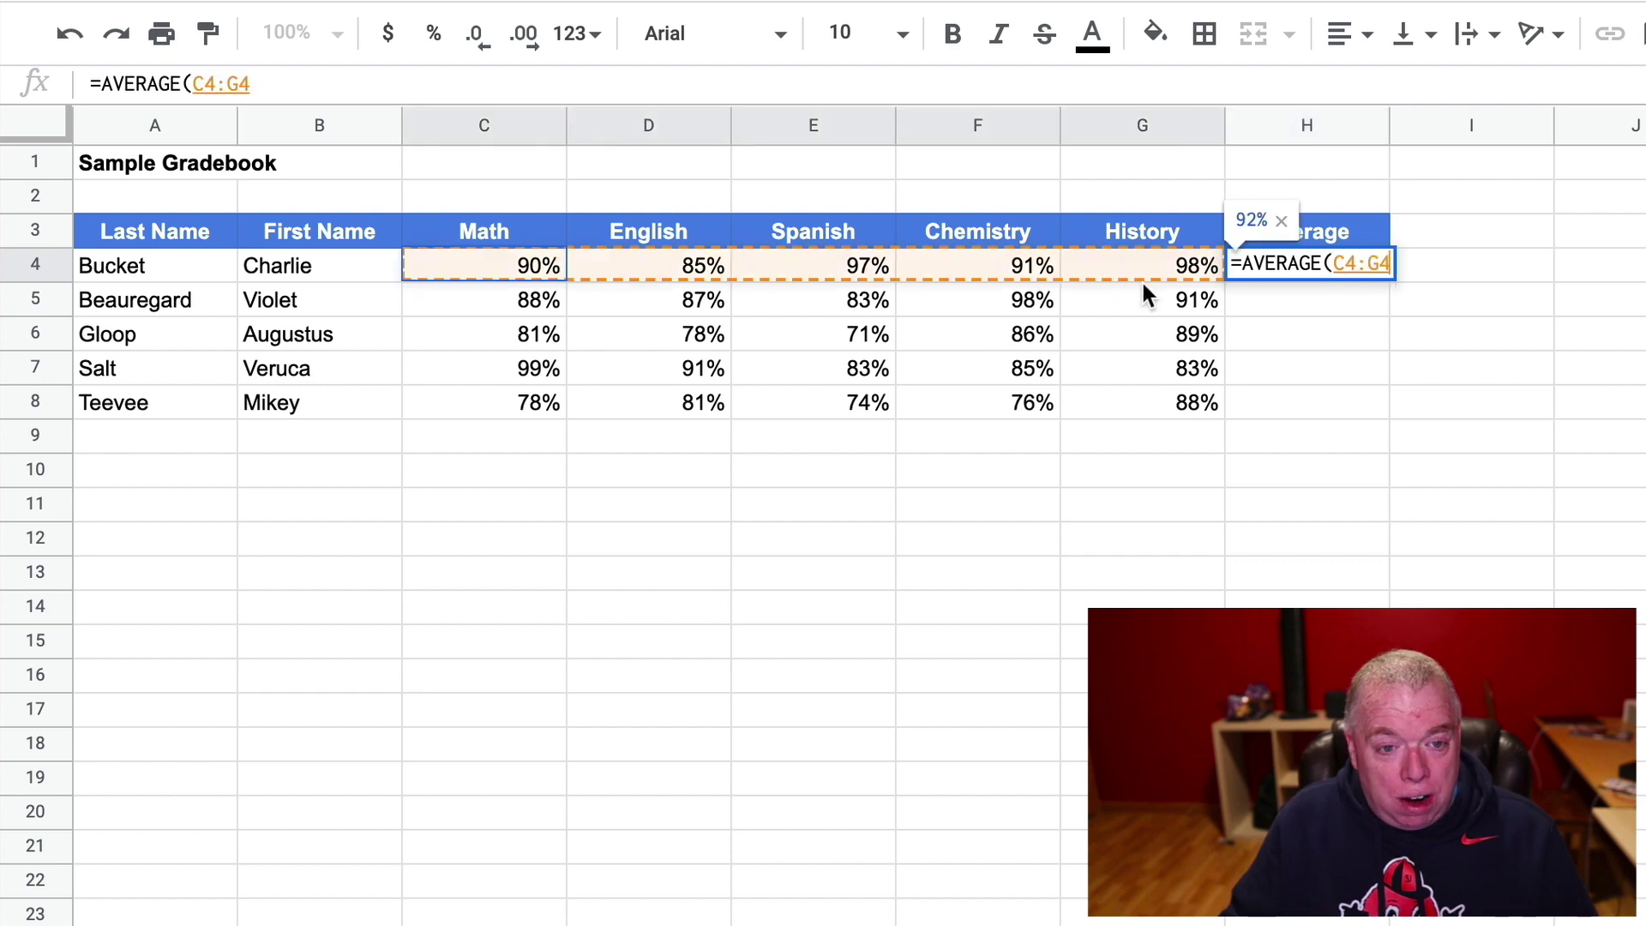
{"action": "type", "text": ")"}
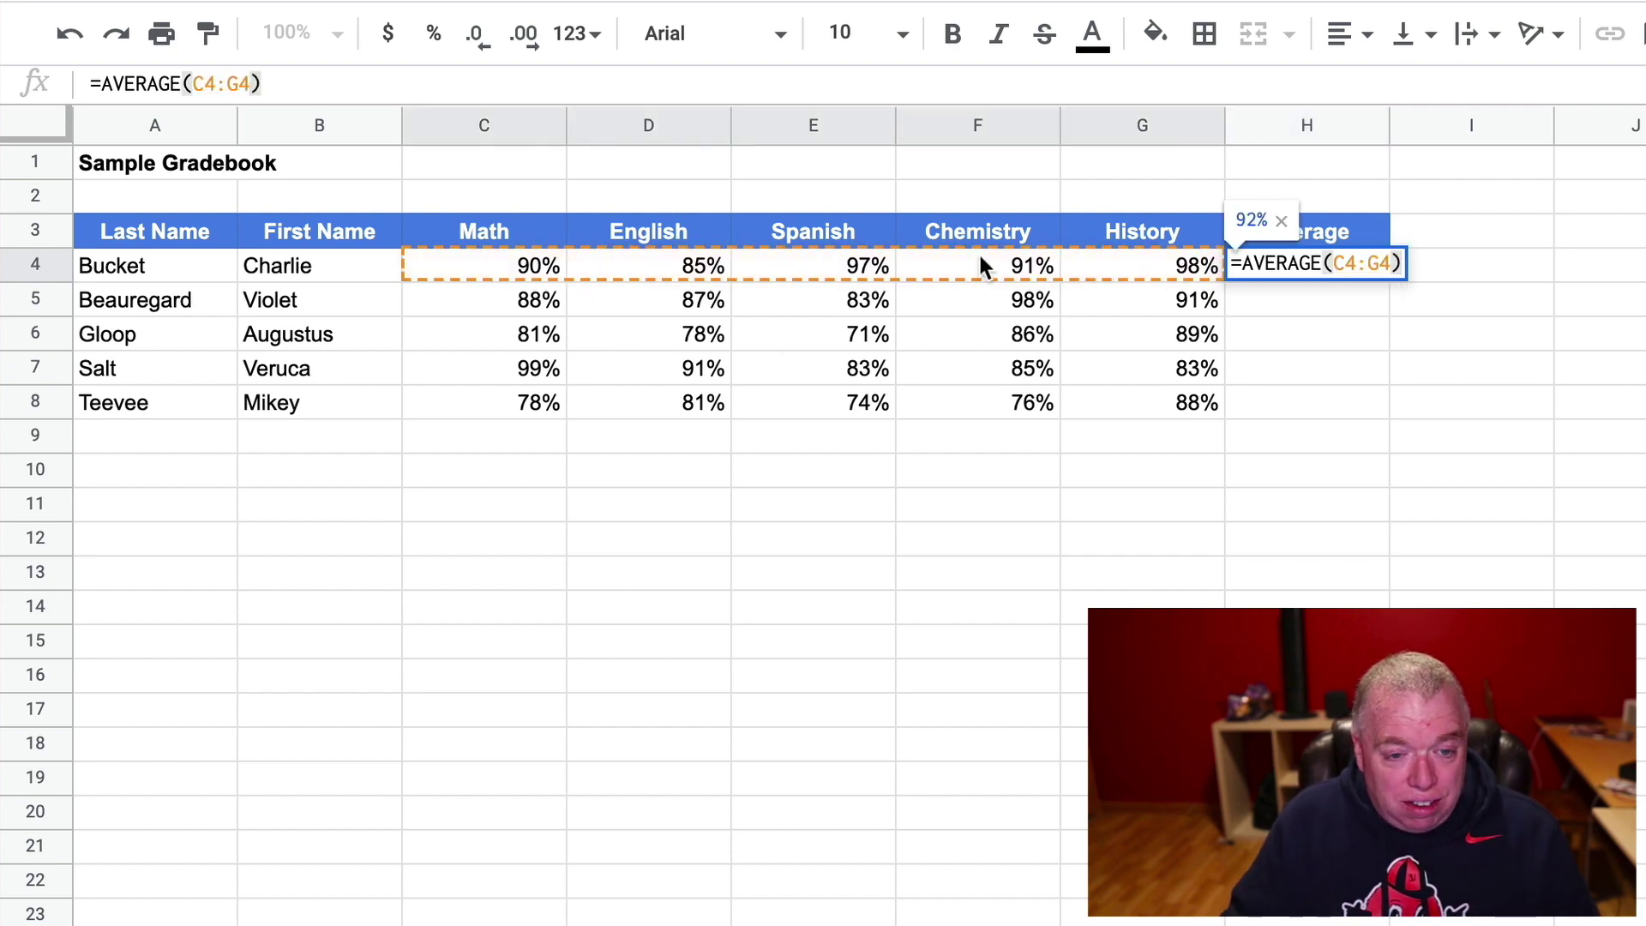
{"action": "key", "text": "Return"}
Clear cell H4 and re-enter =AVERAGE(C4:G4), picking the first student's five grades as the range.
{"action": "left_click", "coordinate": [1296, 270]}
{"action": "key", "text": "Delete"}
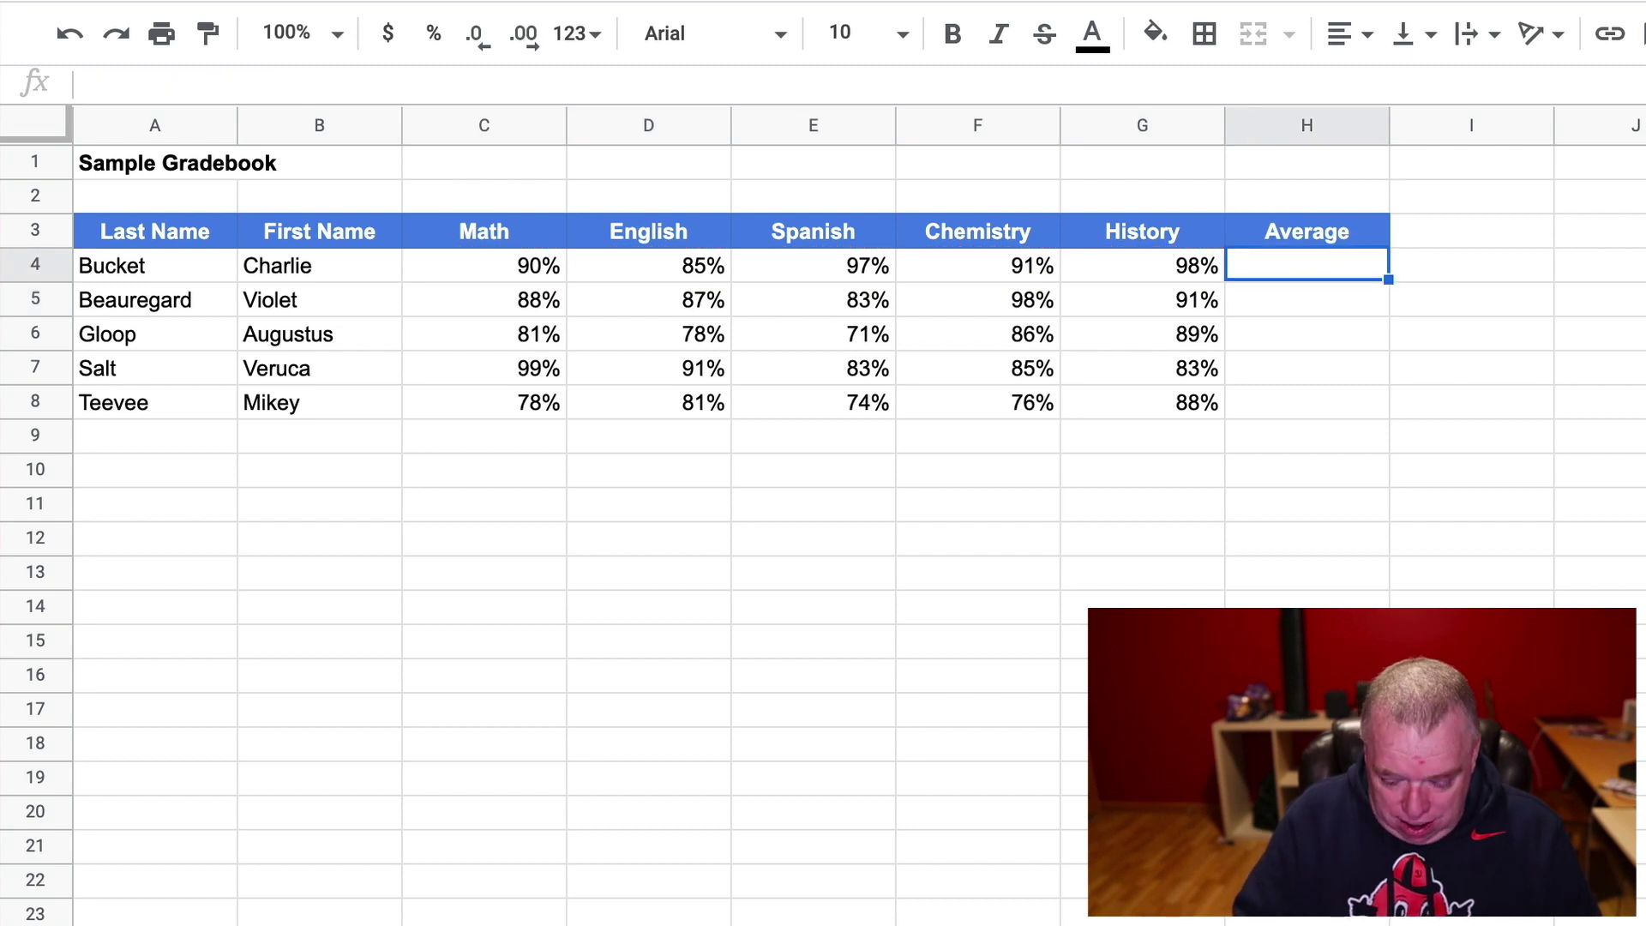
{"action": "type", "text": "=AV"}
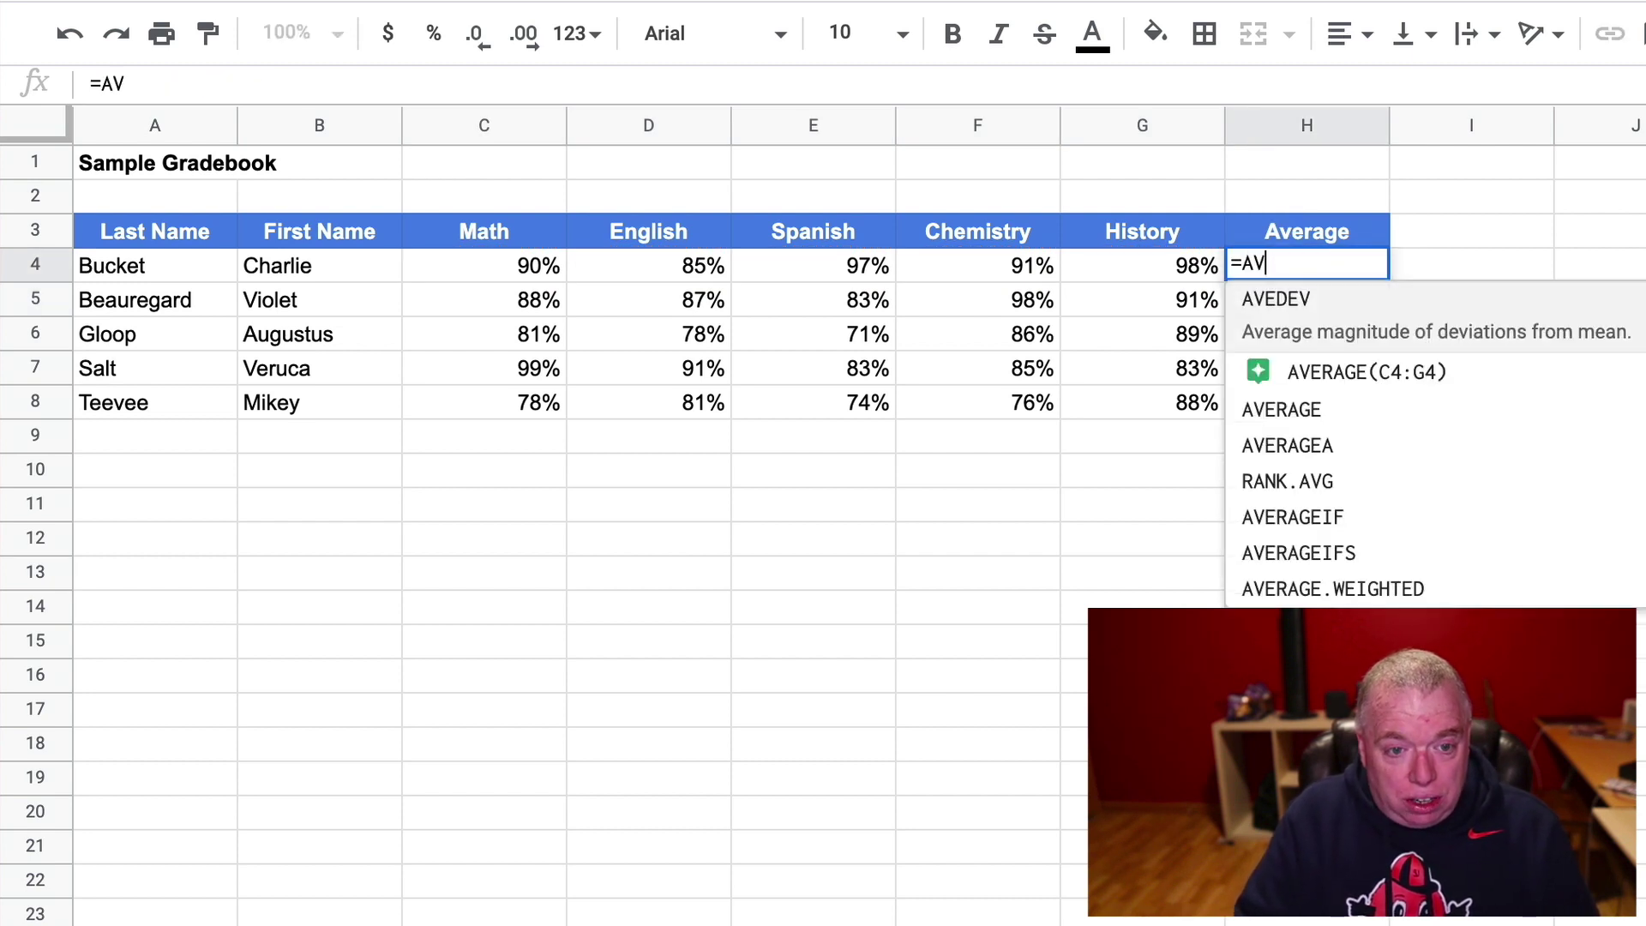
{"action": "type", "text": "ERAGE"}
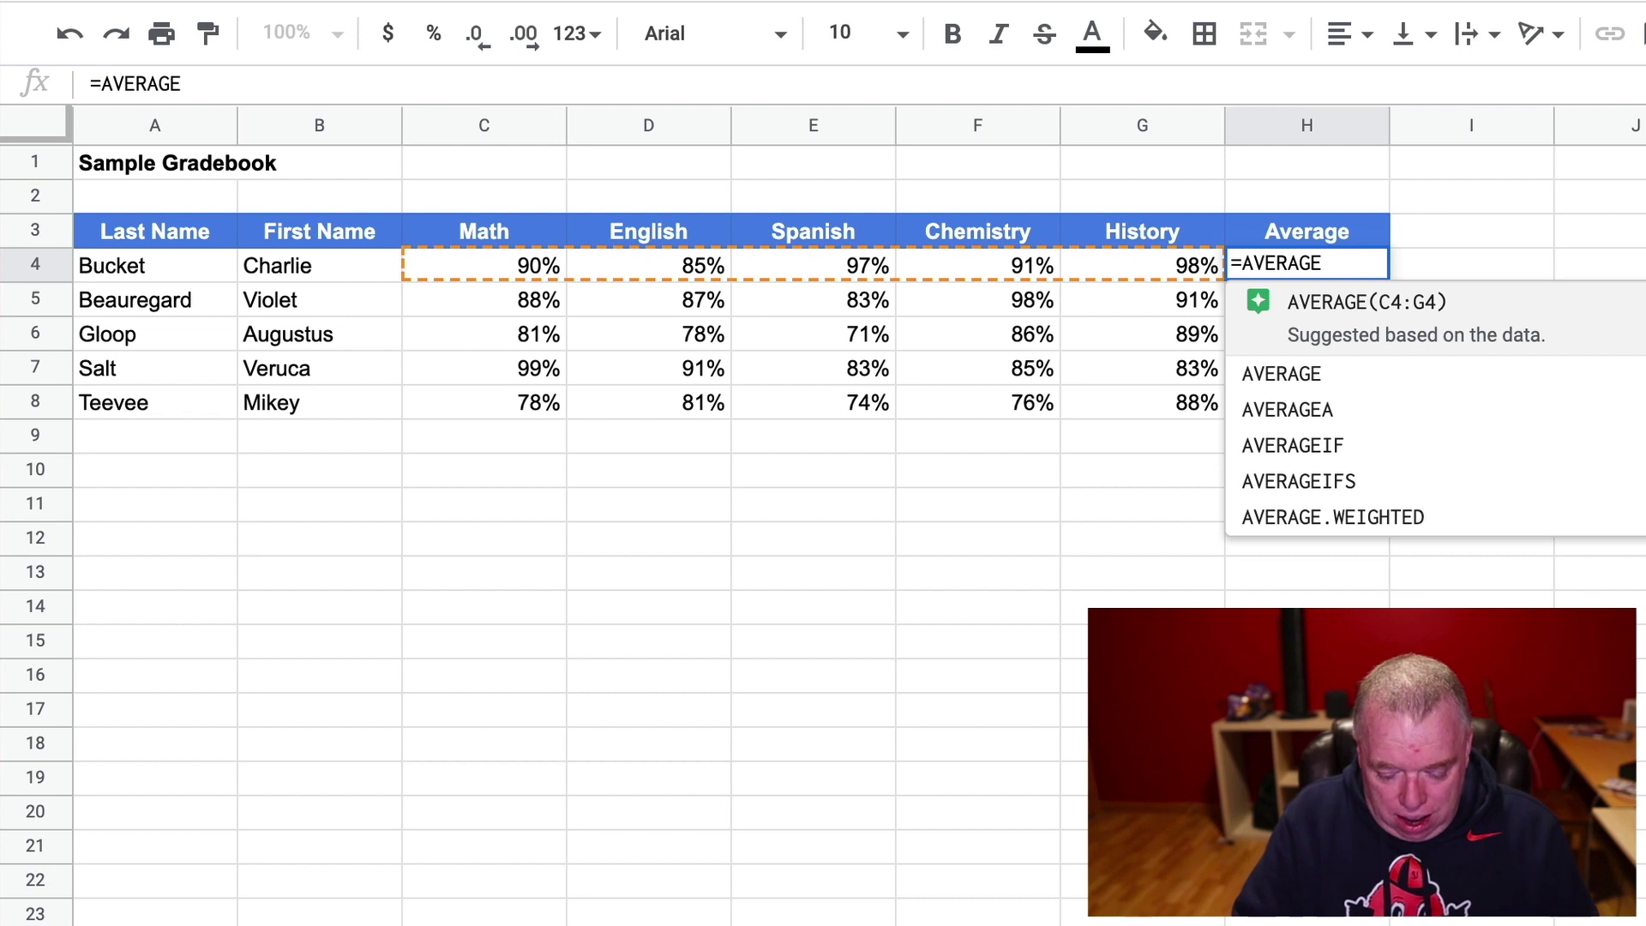
{"action": "type", "text": "("}
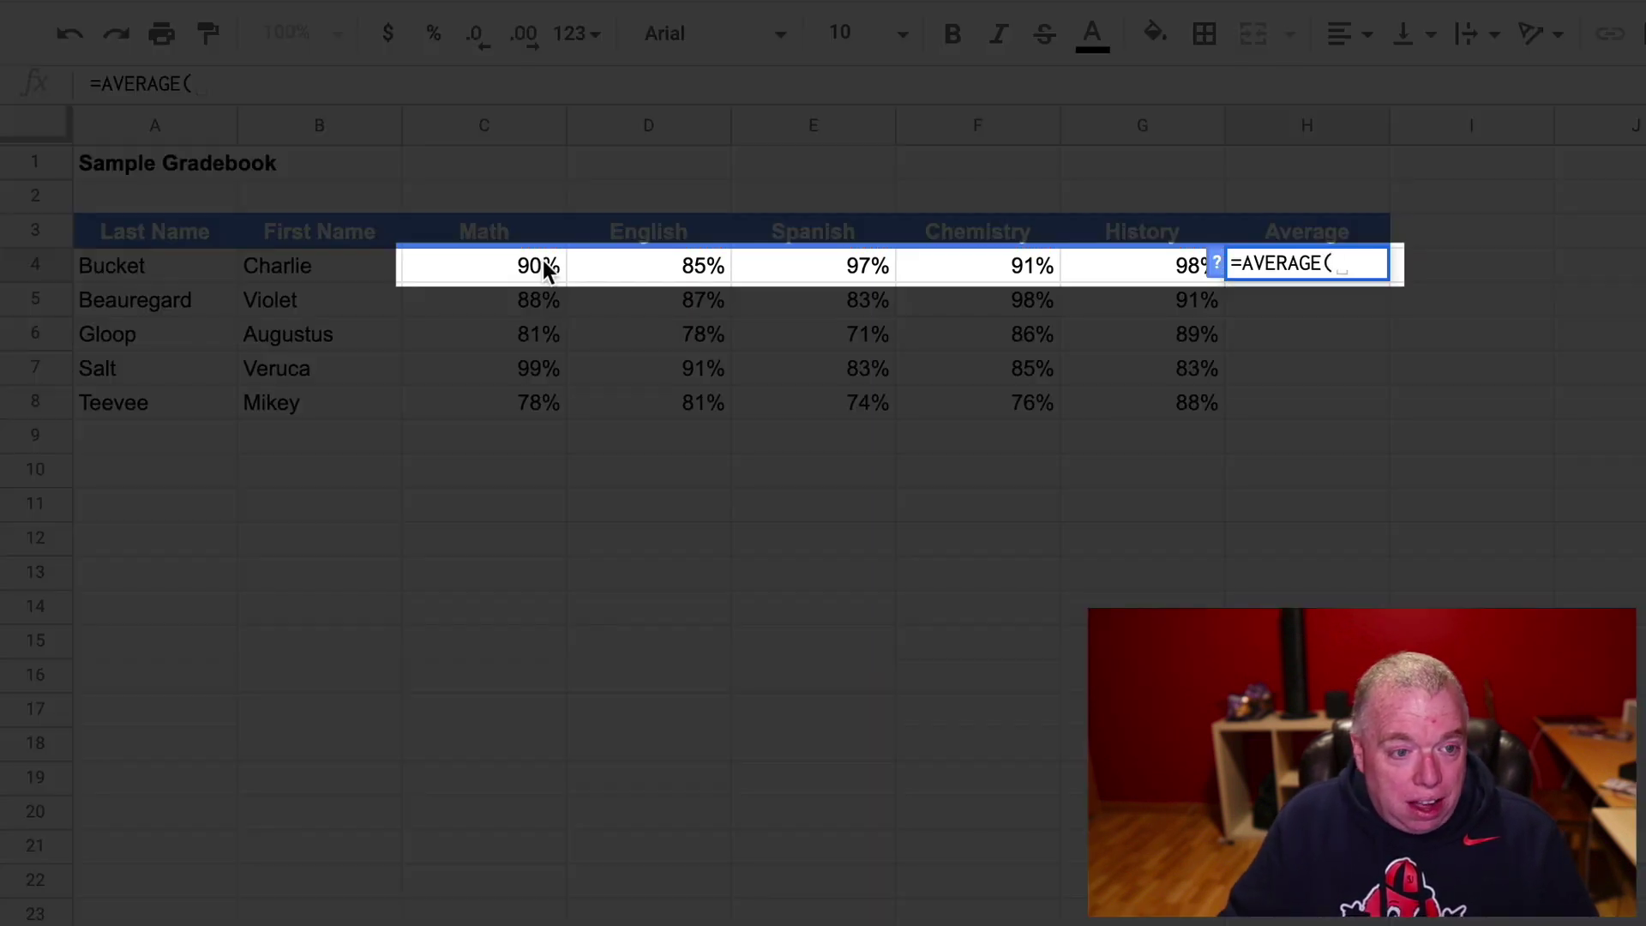
{"action": "left_click_drag", "start_coordinate": [544, 265], "coordinate": [1101, 273]}
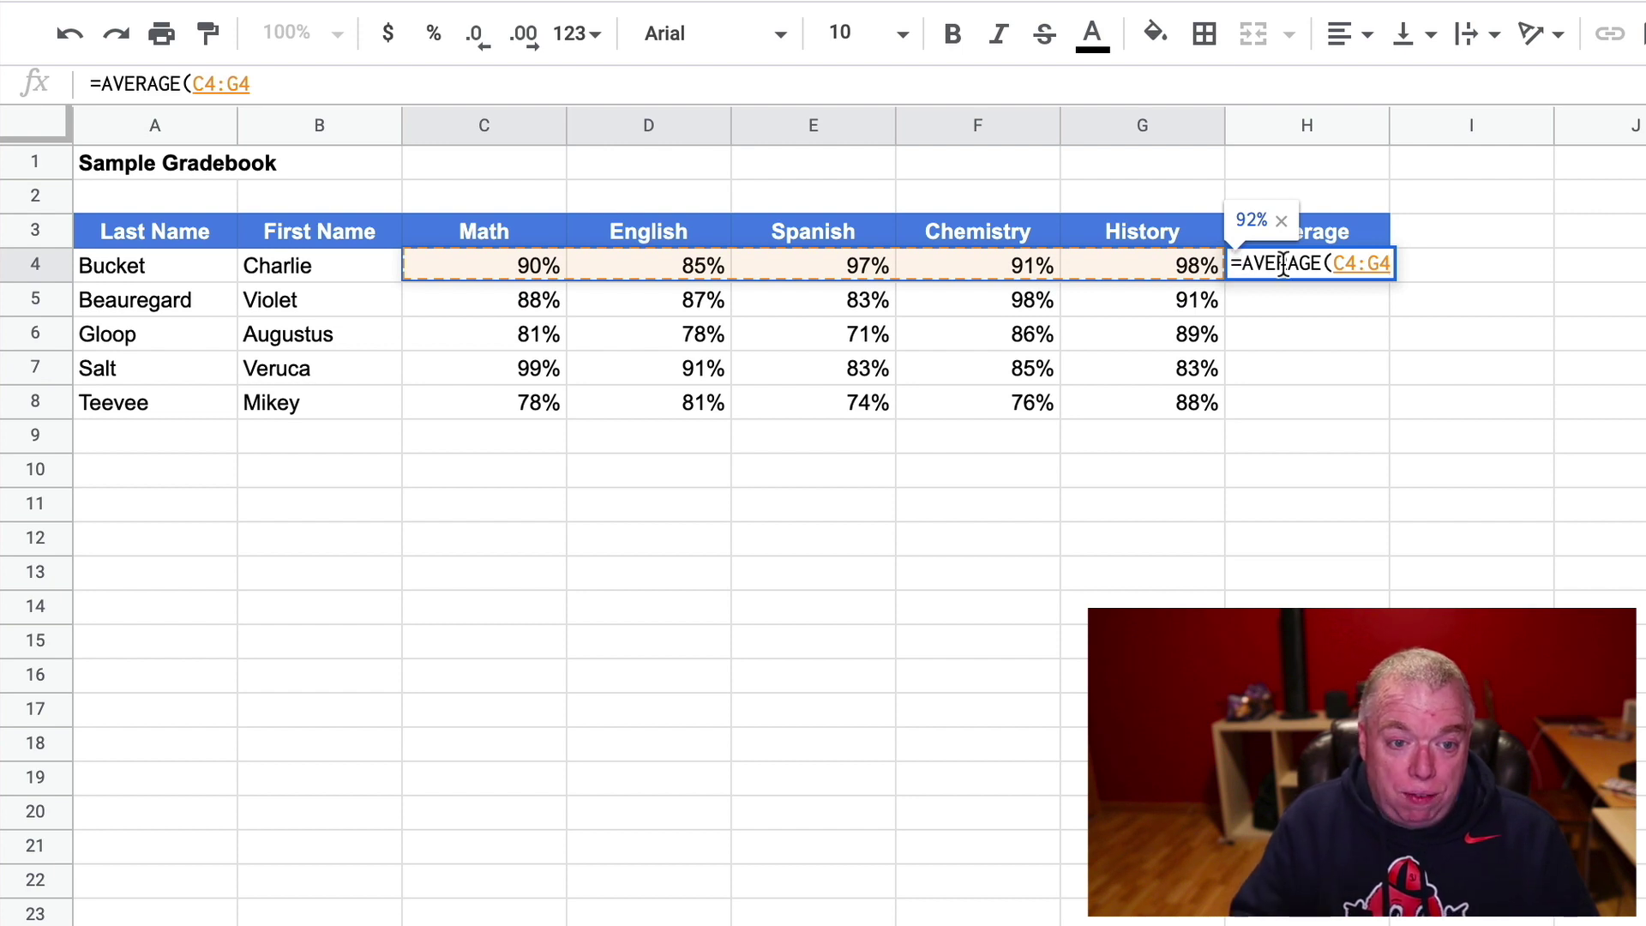
{"action": "type", "text": ")"}
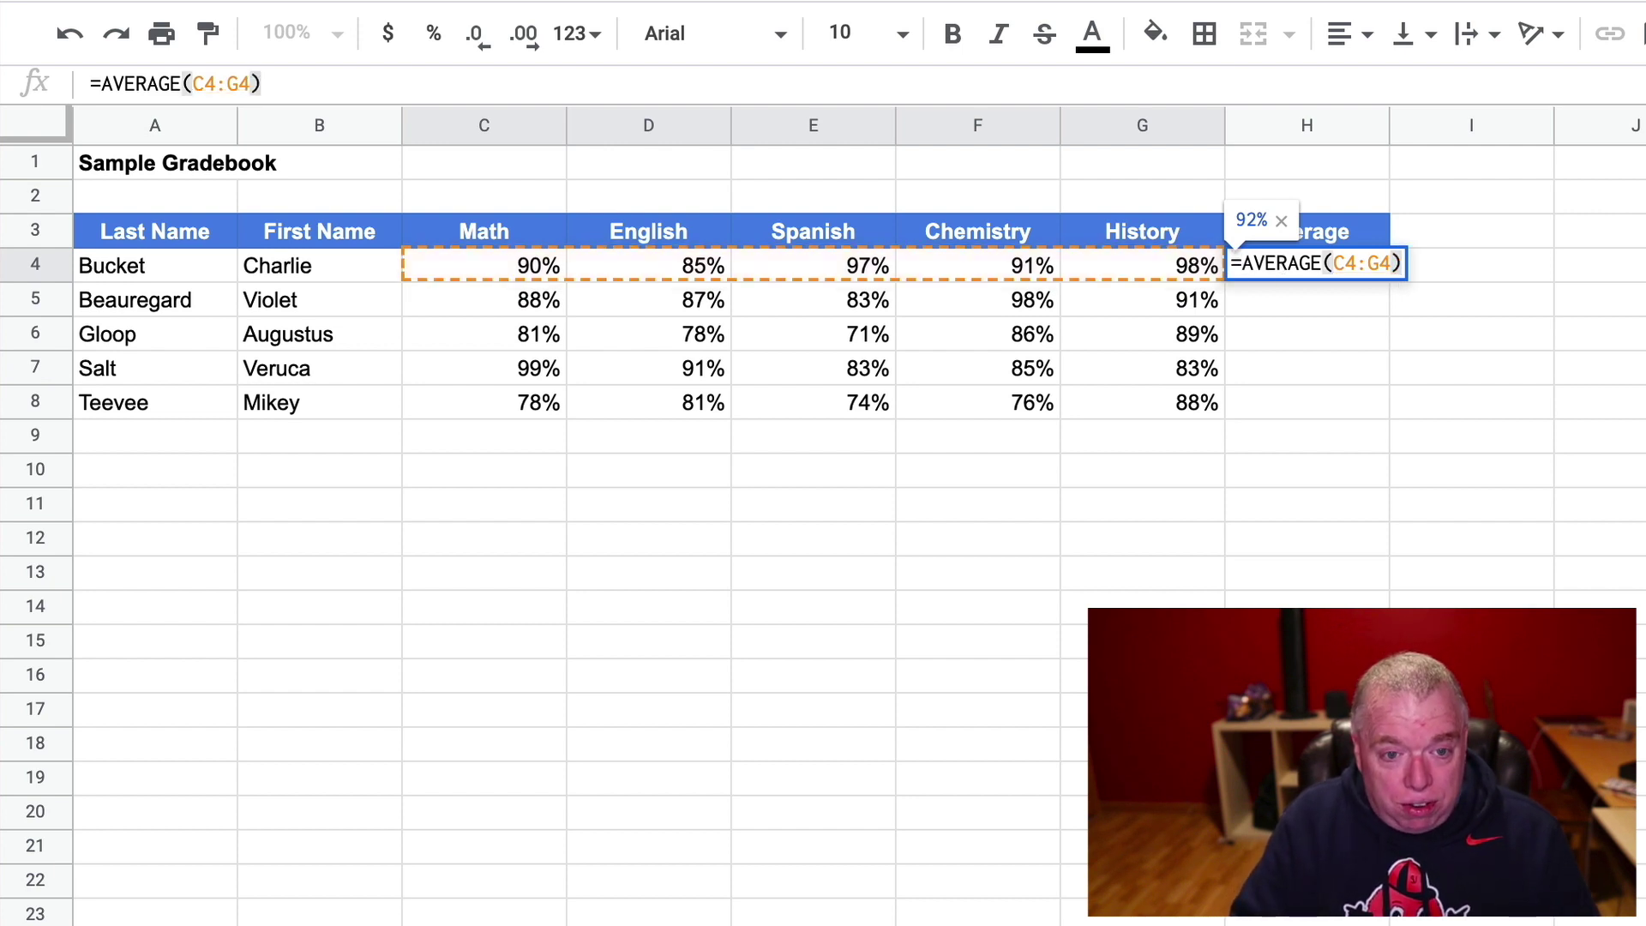
{"action": "key", "text": "Return"}
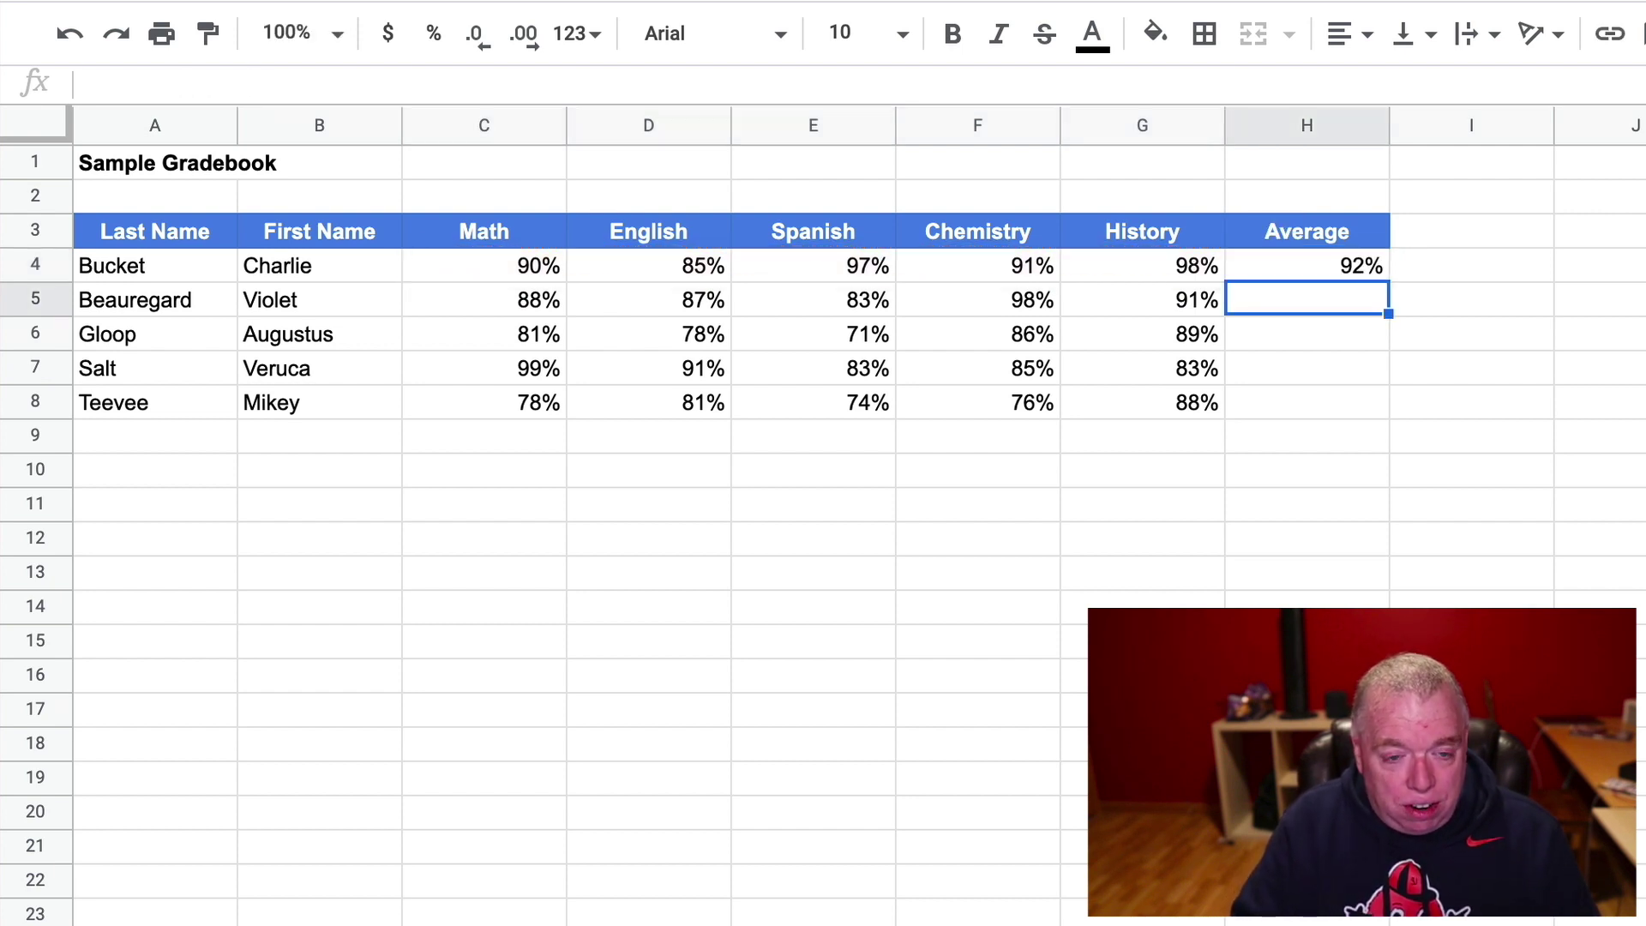
Fill the average formula from H4 down through H8 for the remaining students.
{"action": "left_click", "coordinate": [1296, 270]}
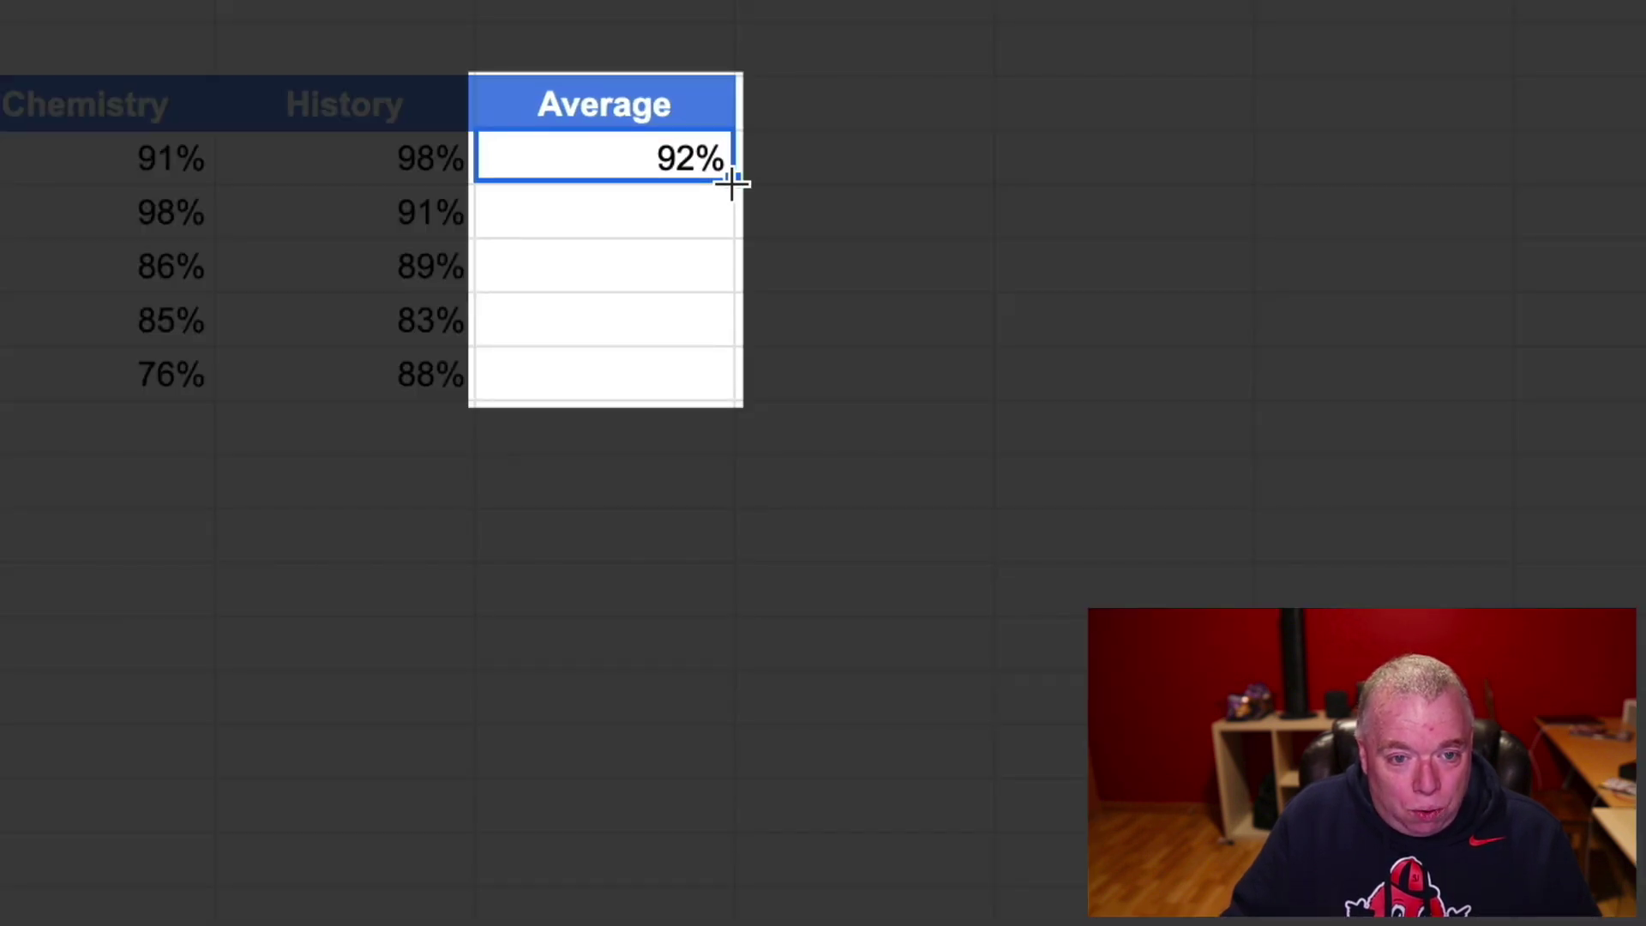
{"action": "left_click_drag", "start_coordinate": [733, 182], "coordinate": [721, 375]}
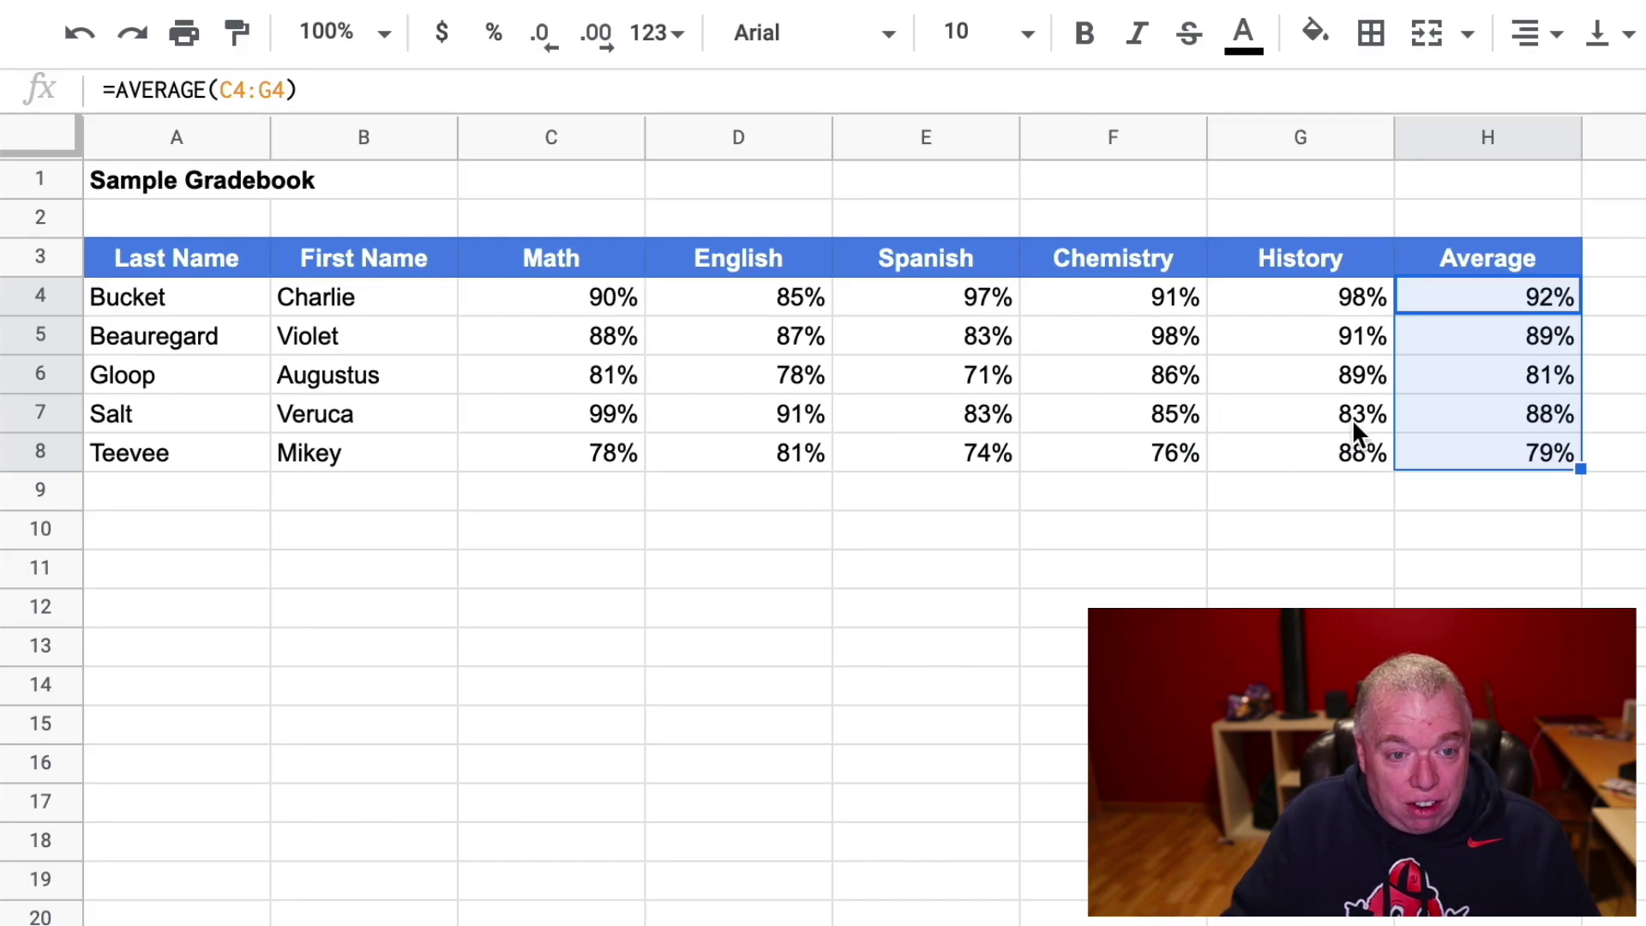
{"action": "left_click", "coordinate": [1620, 300]}
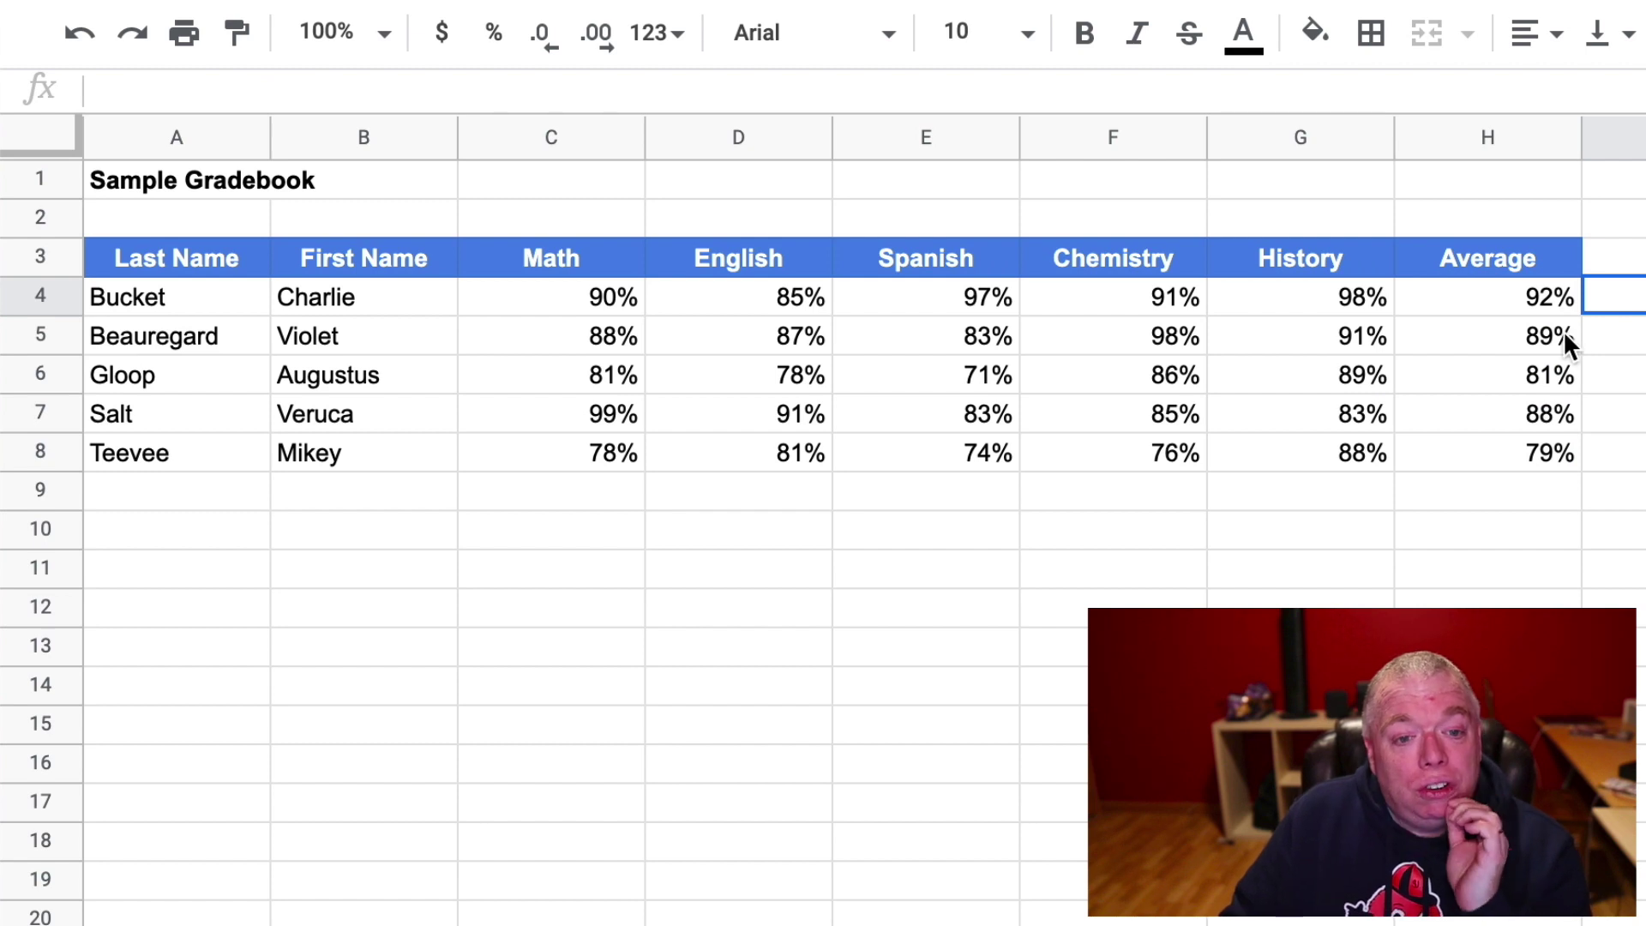
Check the range each AVERAGE formula in H4 through H8 refers to.
{"action": "left_click", "coordinate": [1548, 298]}
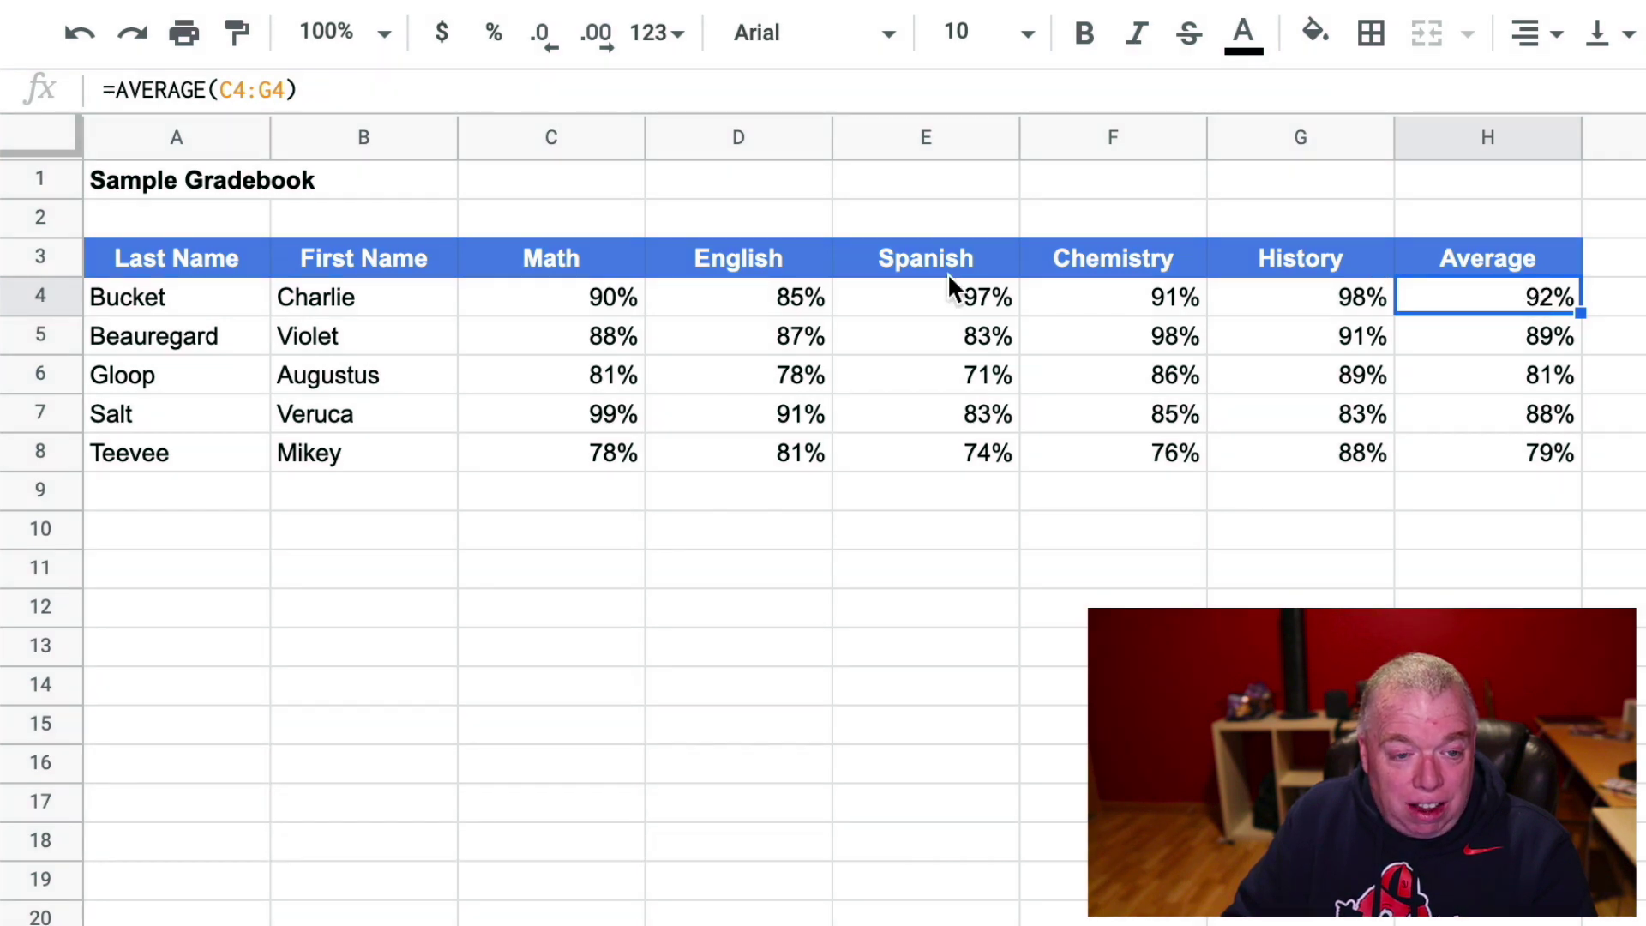
{"action": "left_click", "coordinate": [1455, 336]}
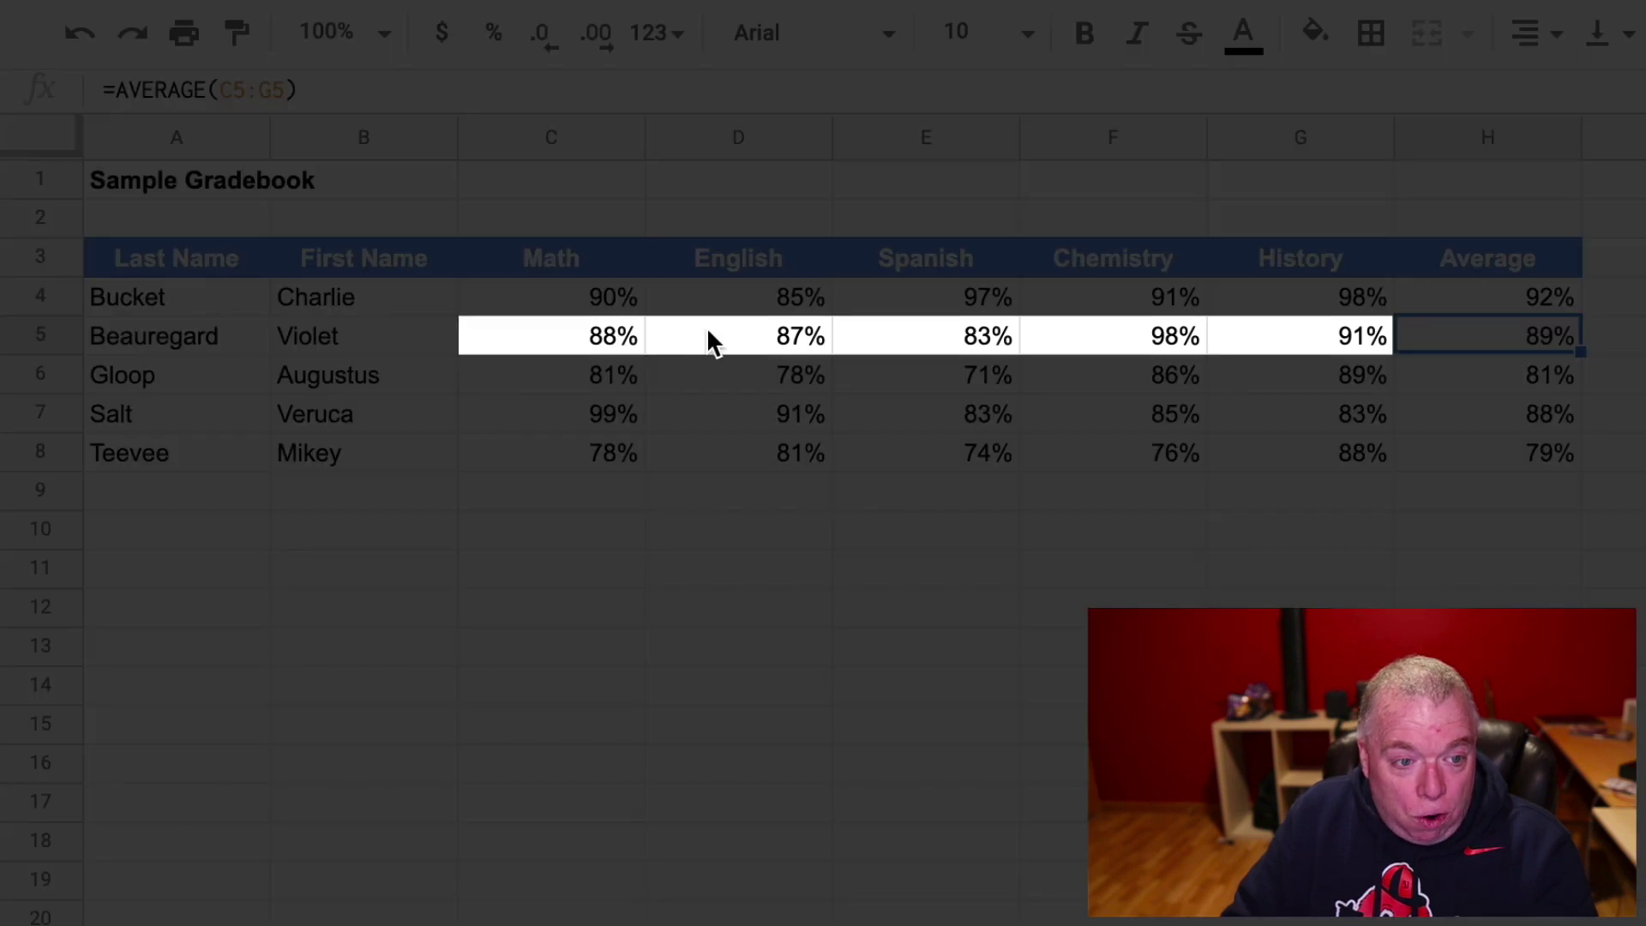
{"action": "left_click", "coordinate": [1485, 369]}
{"action": "left_click", "coordinate": [1502, 416]}
{"action": "left_click", "coordinate": [1514, 445]}
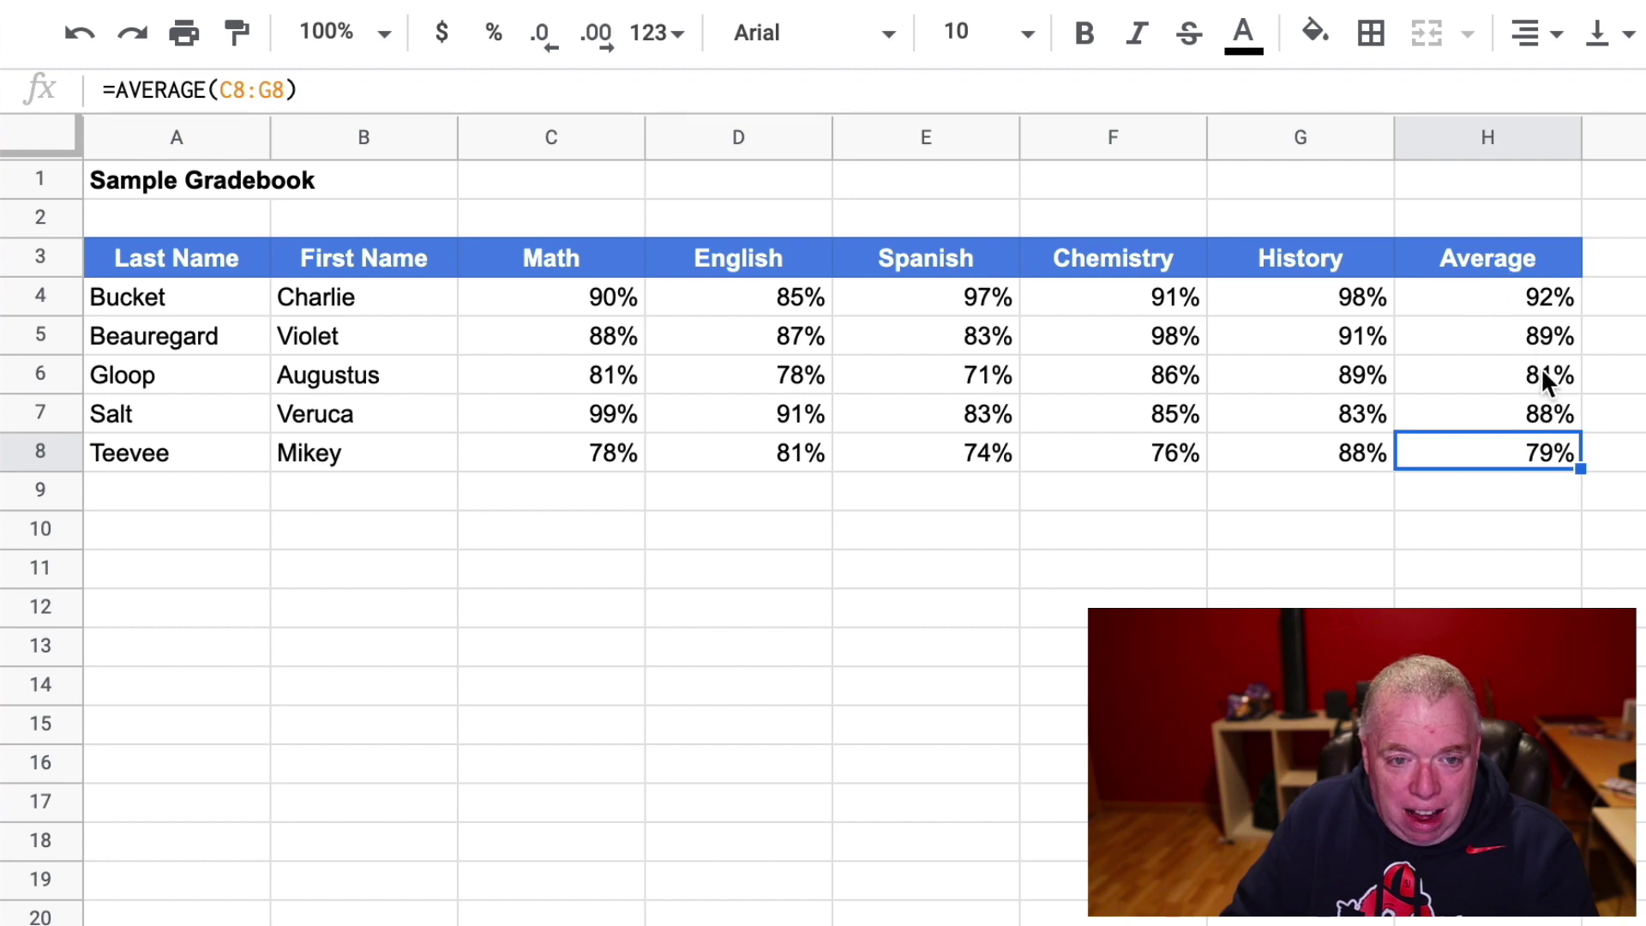
Enter the suggested formula =AVERAGE(C4:C8) in cell C10 to average the Math grades.
{"action": "left_click", "coordinate": [592, 540]}
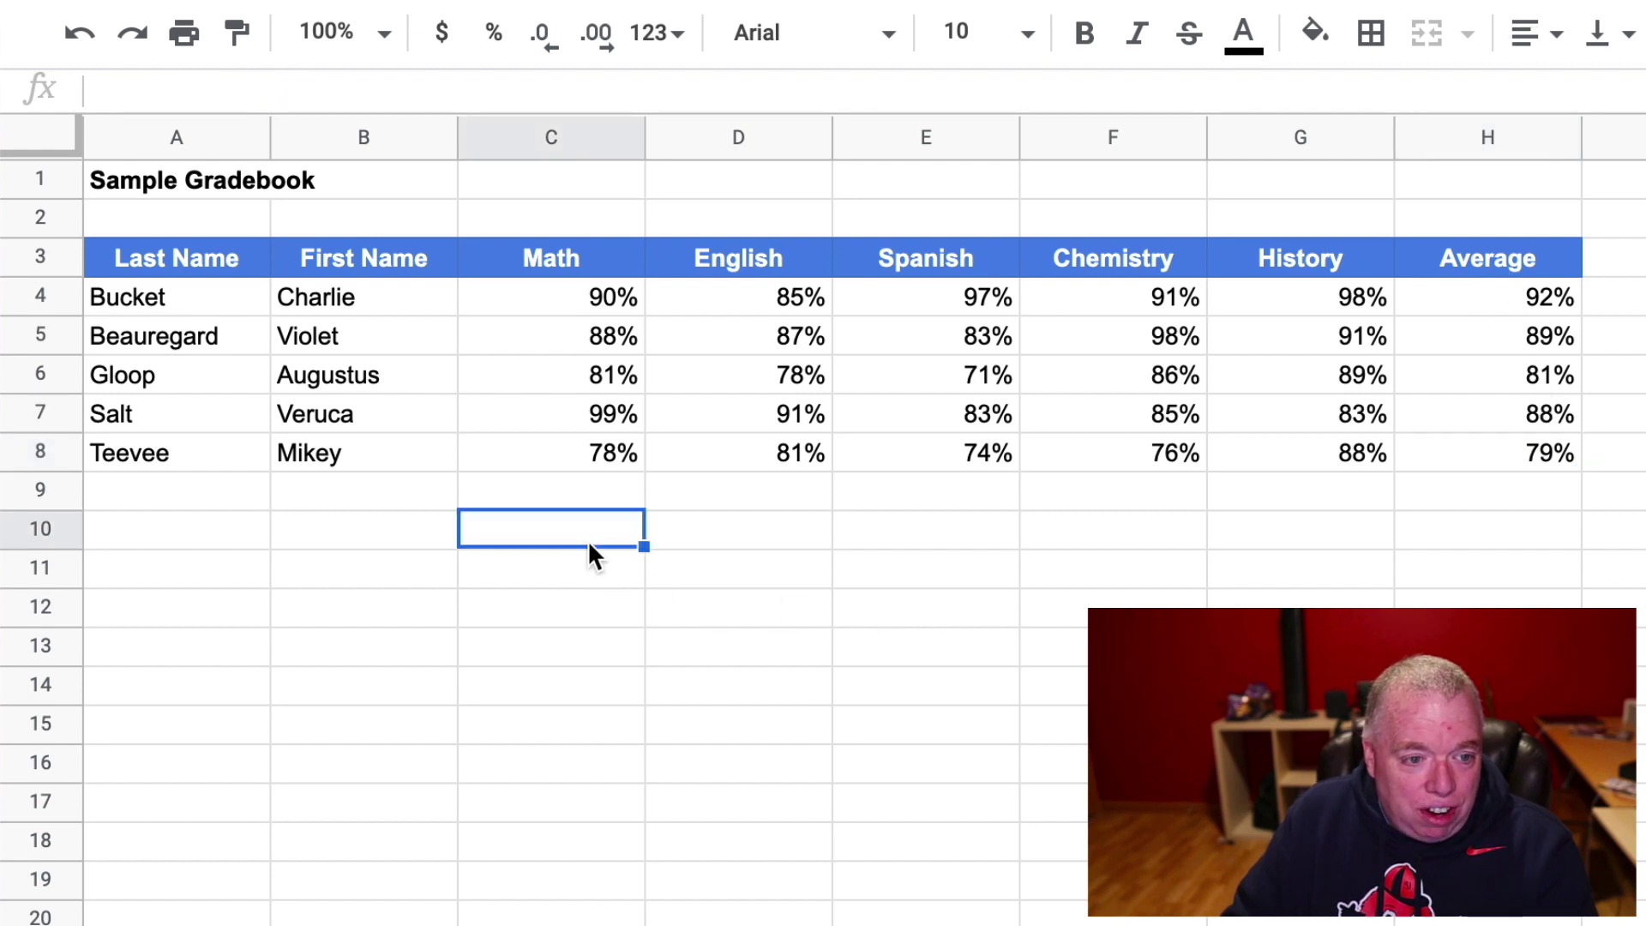
{"action": "type", "text": "=a"}
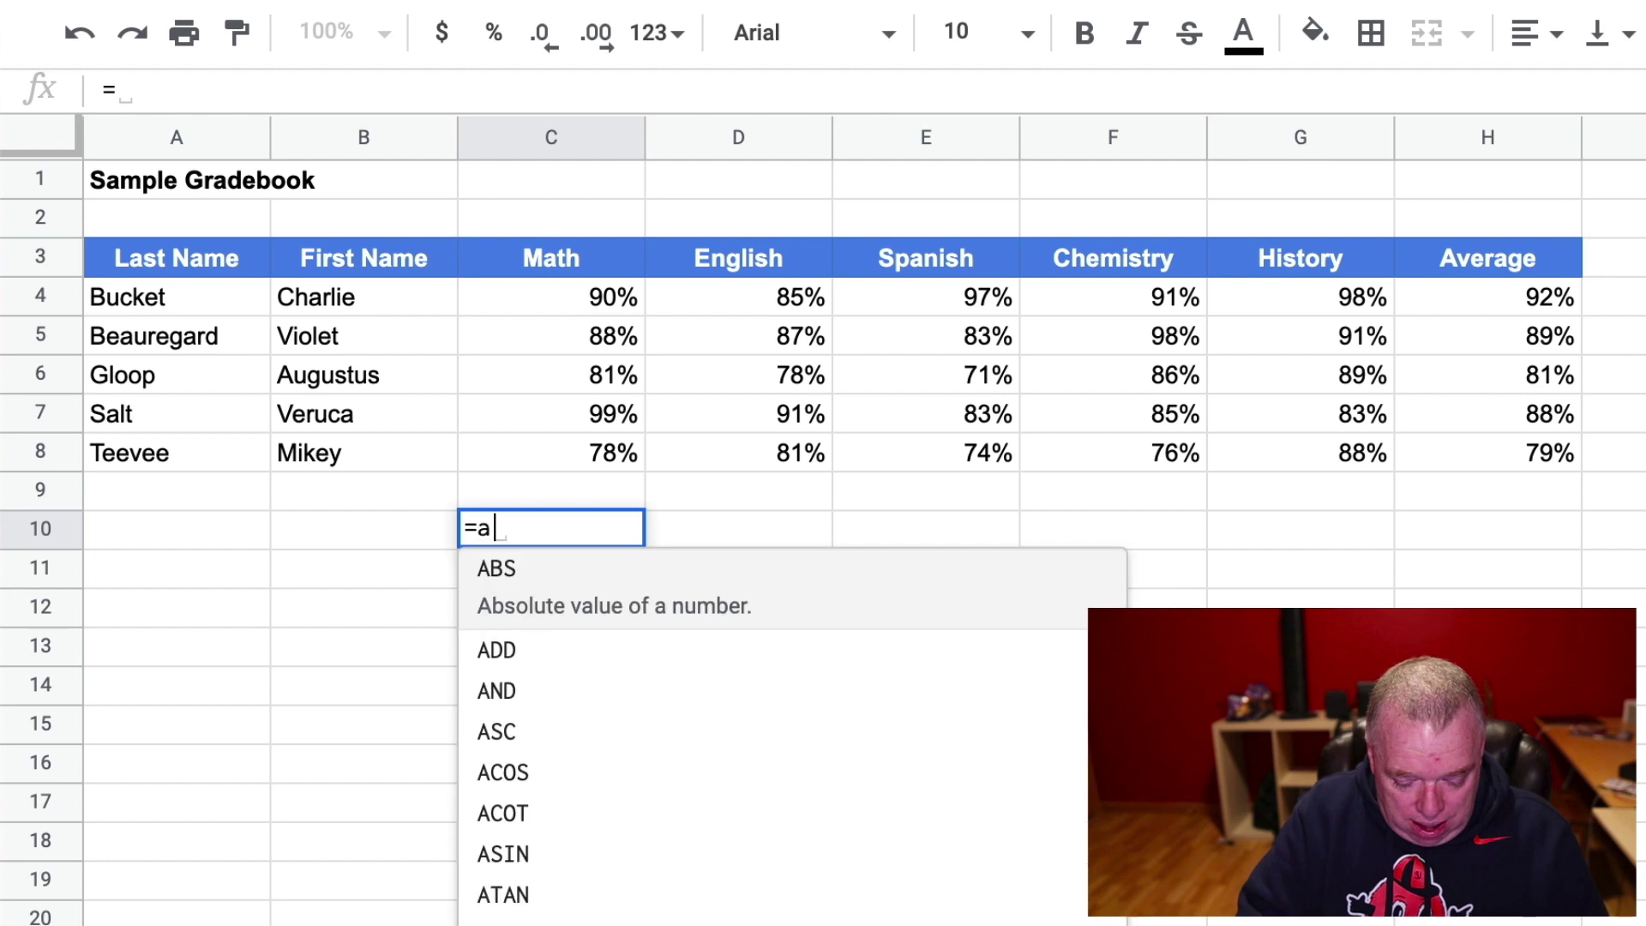
{"action": "type", "text": "verage"}
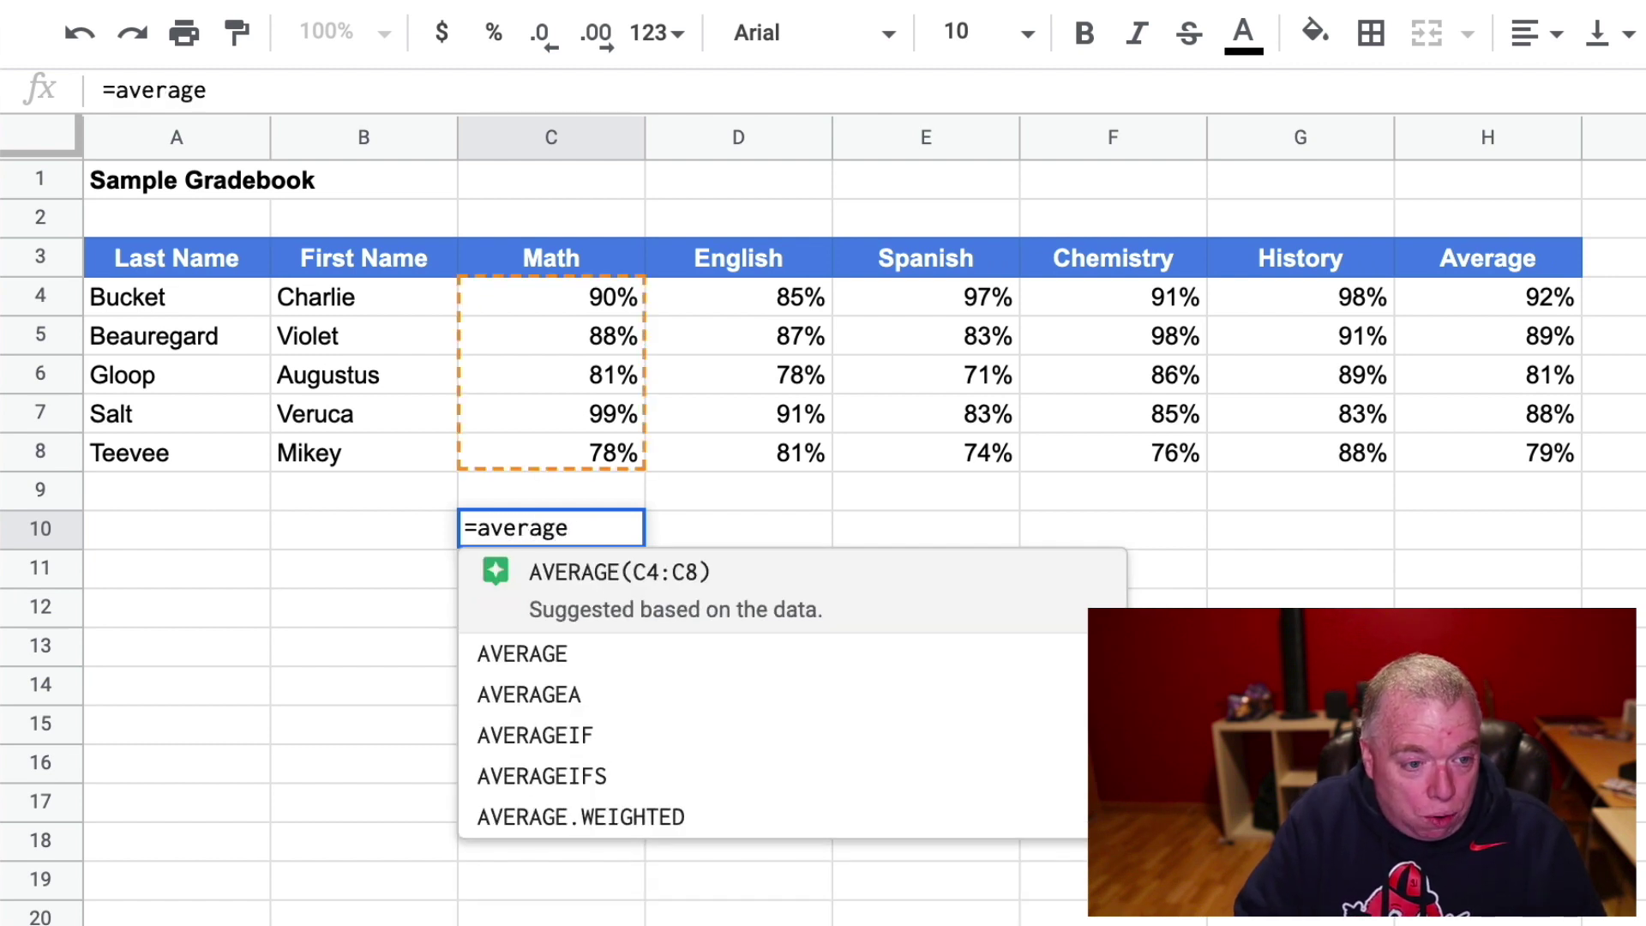
{"action": "key", "text": "BackSpace"}
{"action": "key", "text": "BackSpace"}
{"action": "key", "text": "BackSpace"}
{"action": "key", "text": "BackSpace"}
{"action": "key", "text": "BackSpace"}
{"action": "key", "text": "BackSpace"}
{"action": "key", "text": "BackSpace"}
{"action": "type", "text": "AVERAGE"}
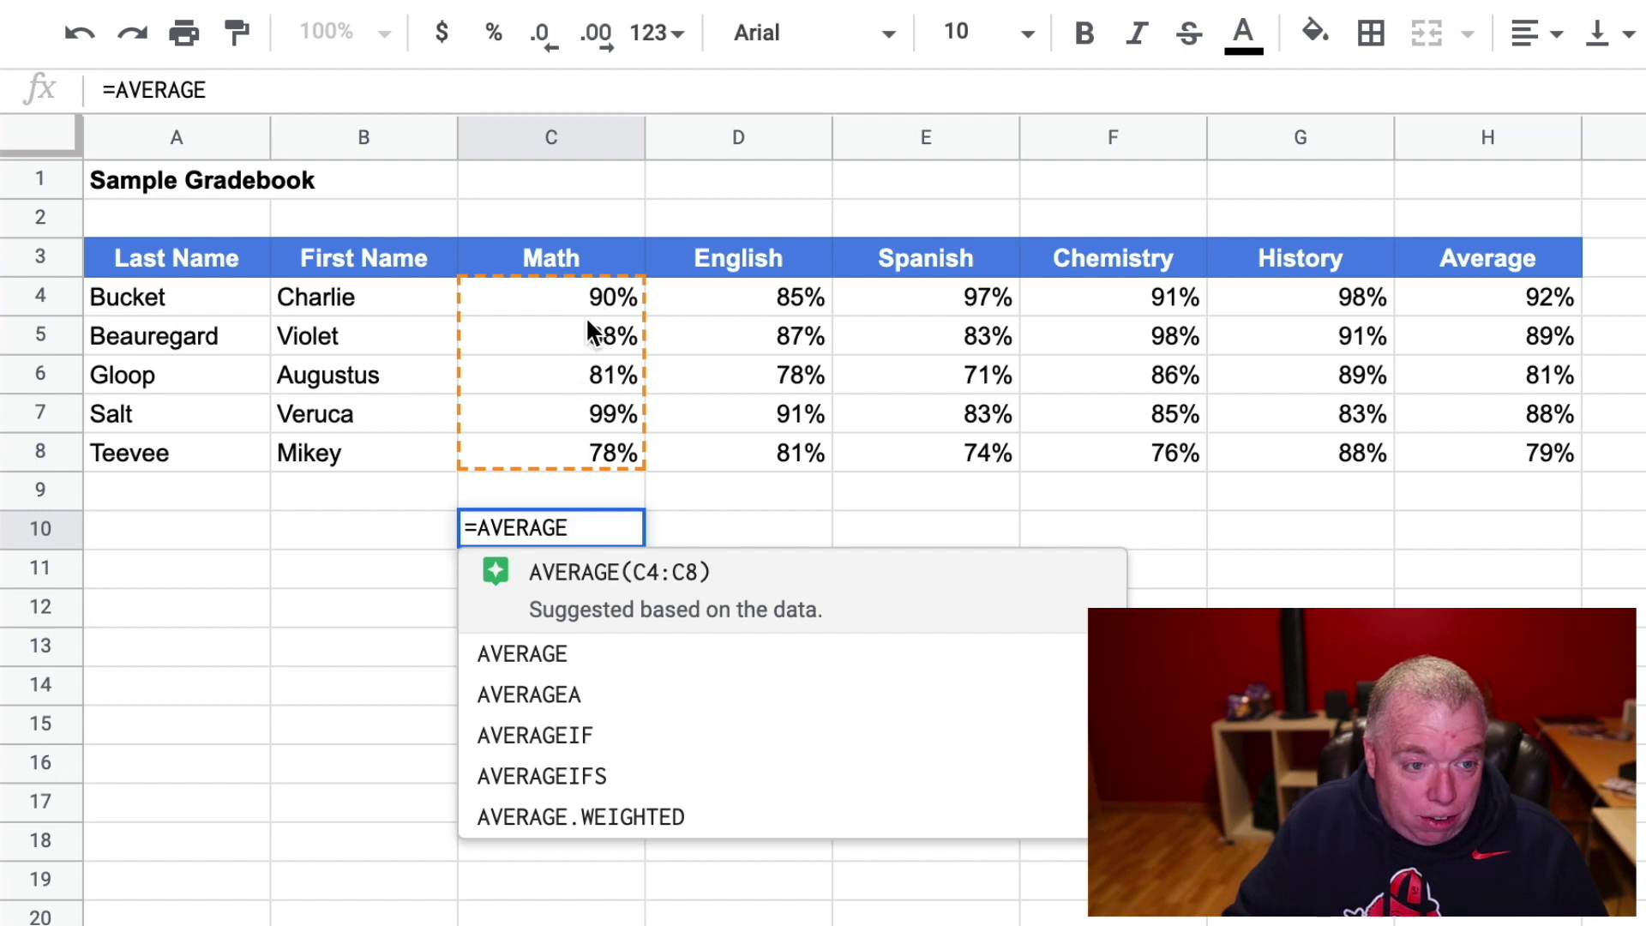
{"action": "left_click", "coordinate": [619, 615]}
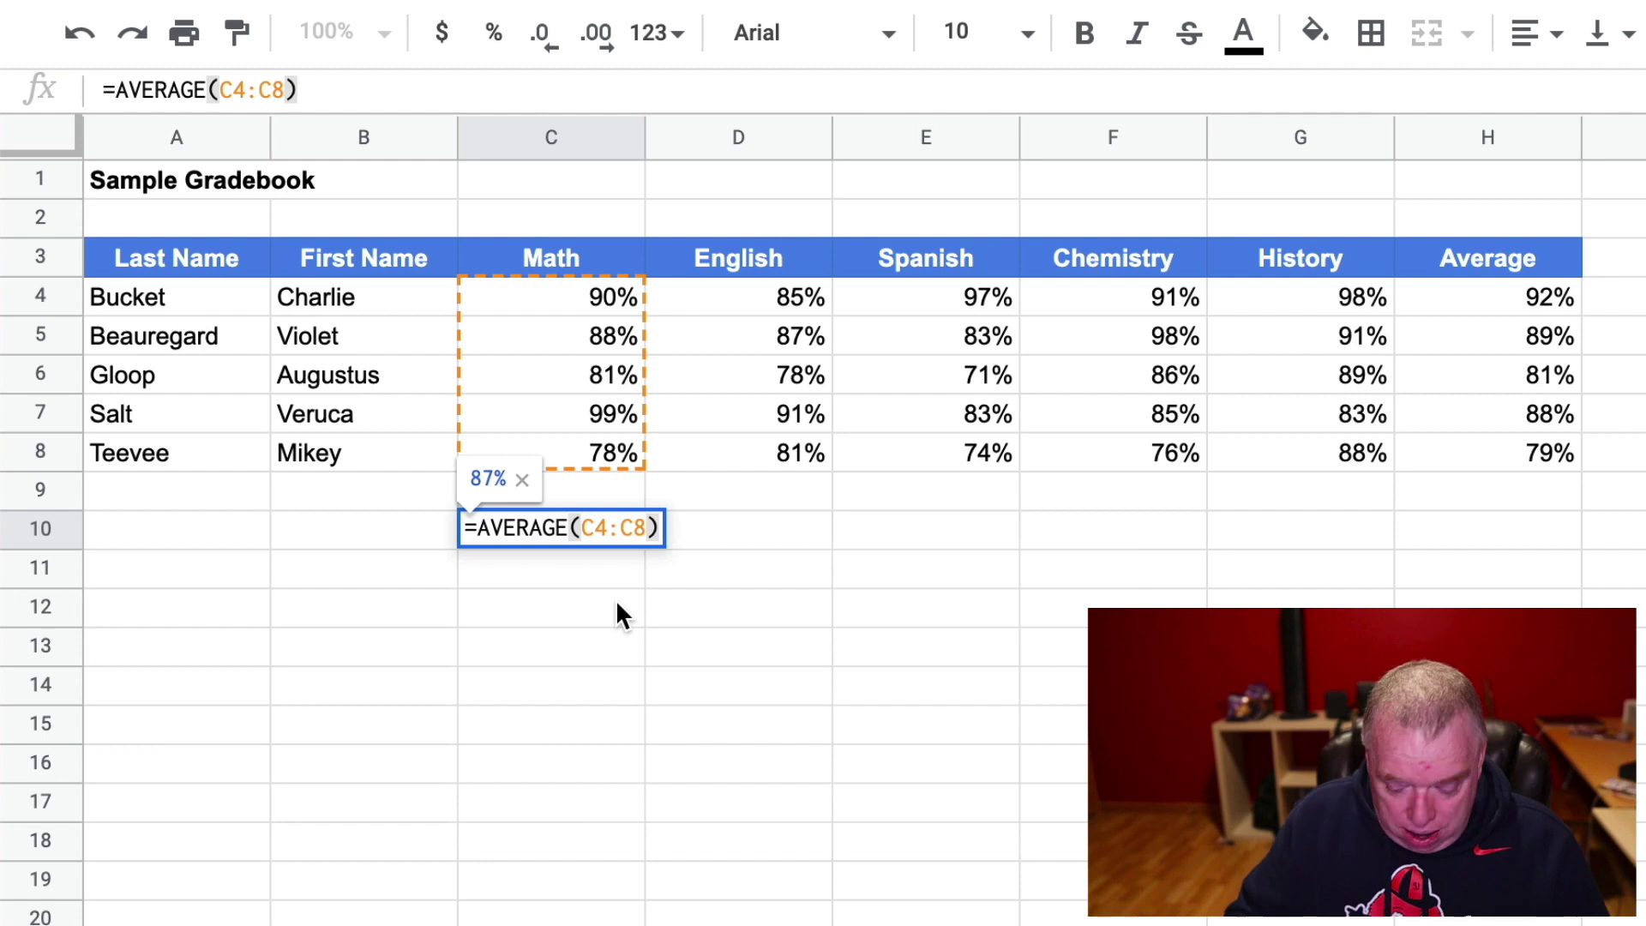
{"action": "key", "text": "Return"}
Fill the class average formula from C10 across to G10 for the other subjects.
{"action": "left_click", "coordinate": [635, 531]}
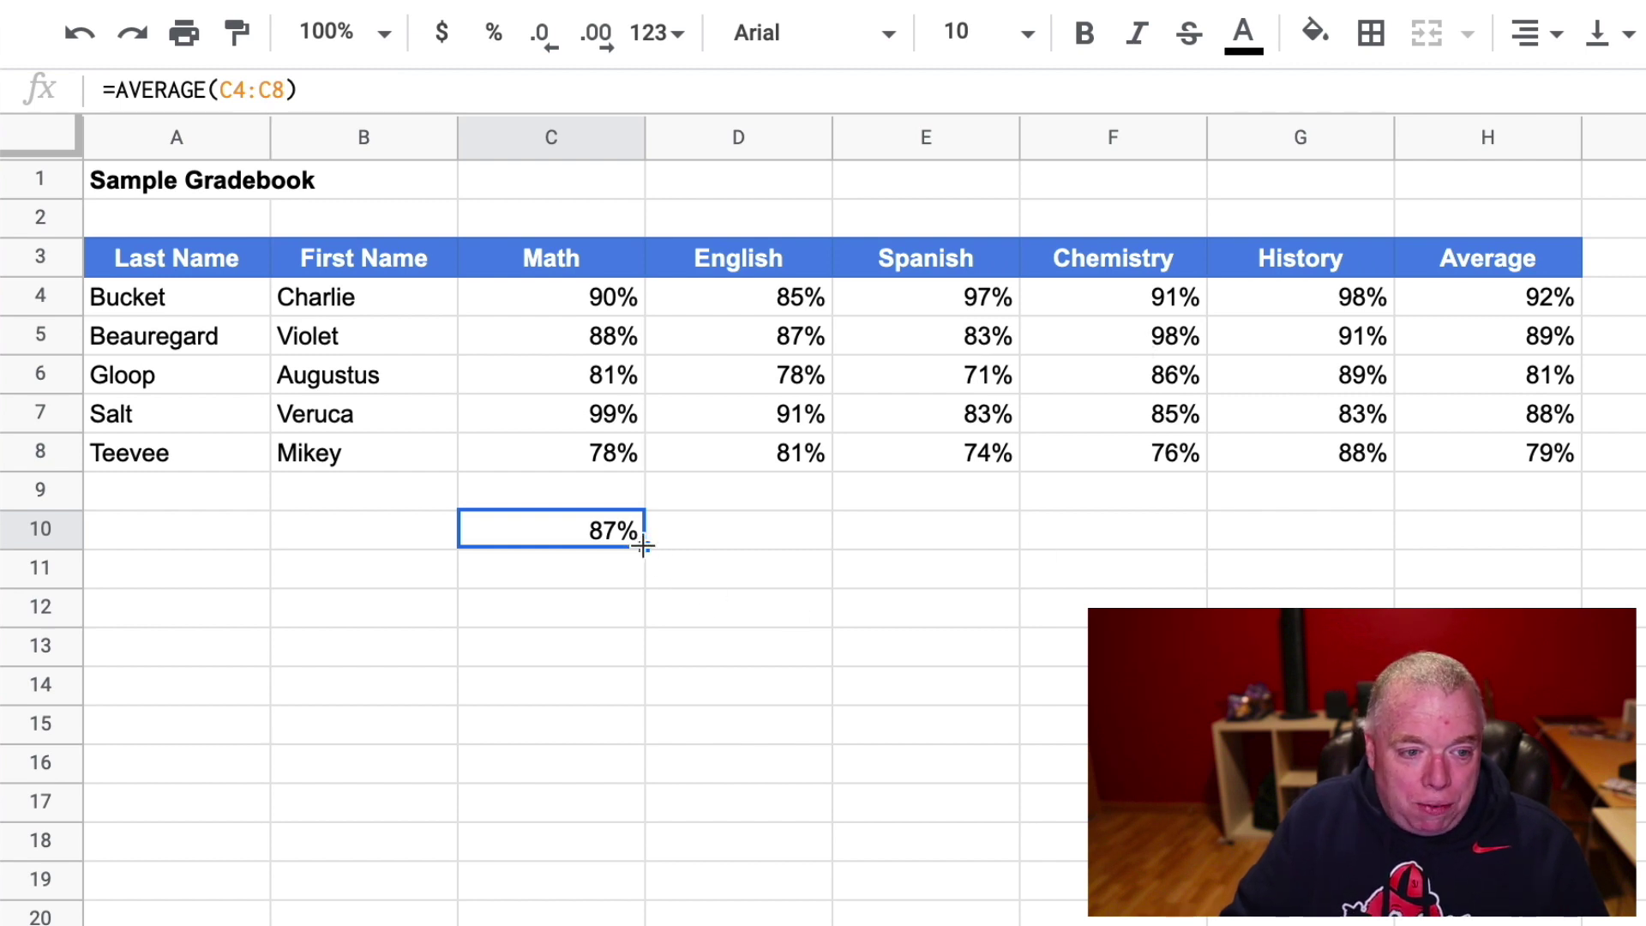
{"action": "left_click_drag", "start_coordinate": [644, 545], "coordinate": [1267, 569]}
{"action": "left_click", "coordinate": [1277, 597]}
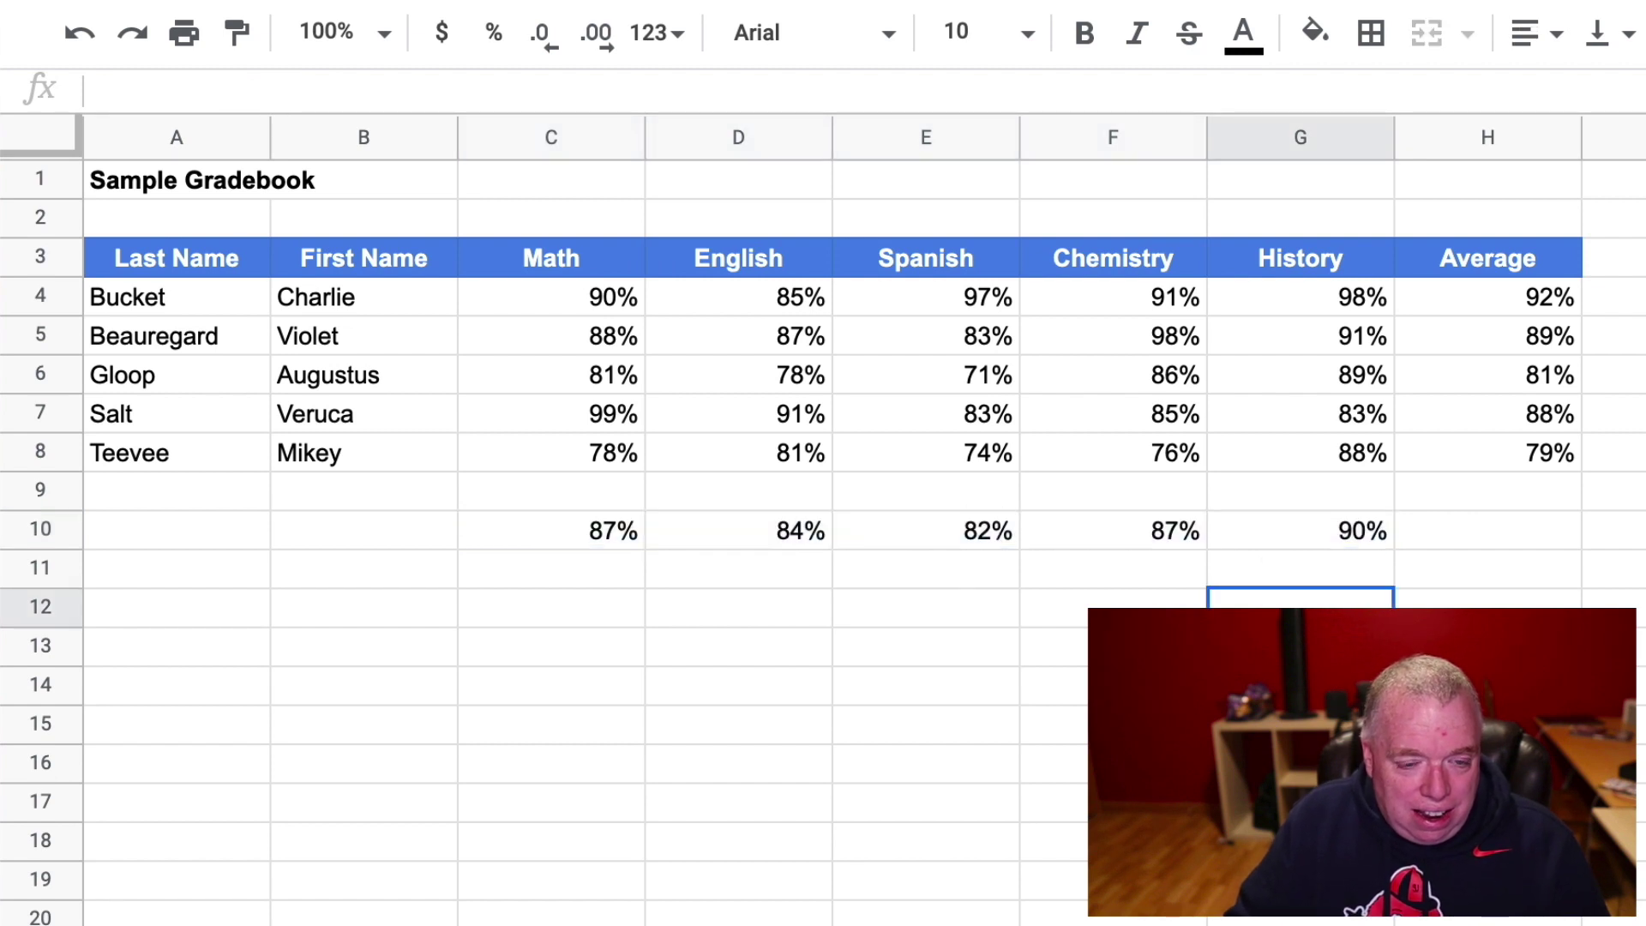
{"action": "left_click", "coordinate": [519, 542]}
{"action": "left_click", "coordinate": [883, 542]}
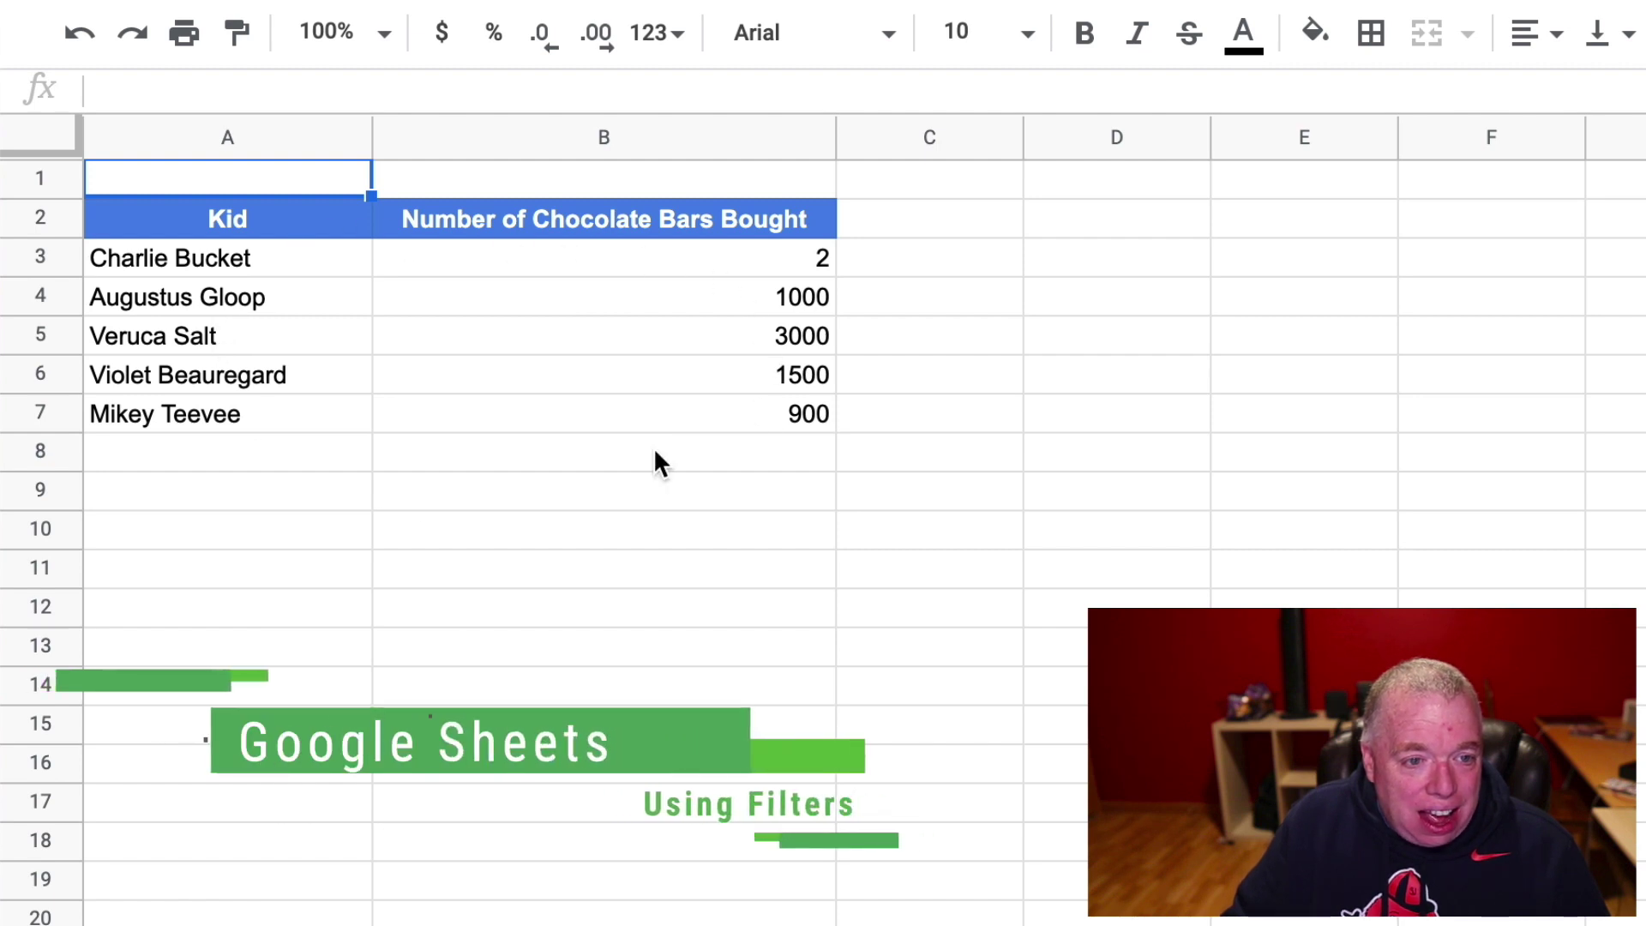
{"action": "left_click", "coordinate": [181, 252]}
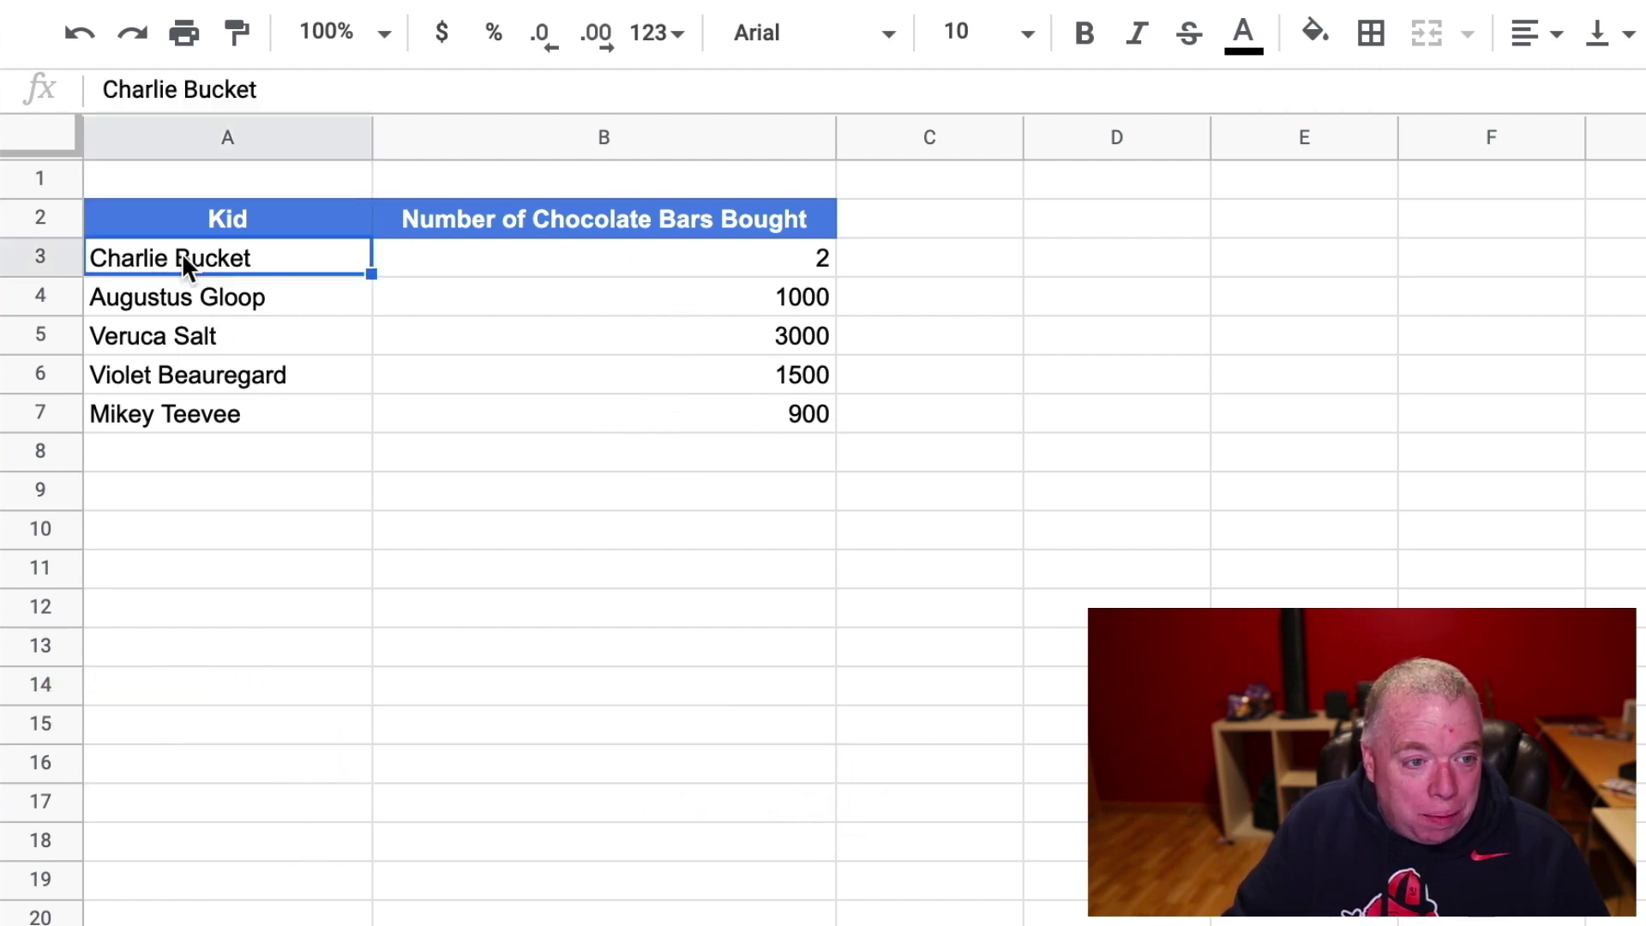
{"action": "left_click", "coordinate": [214, 322]}
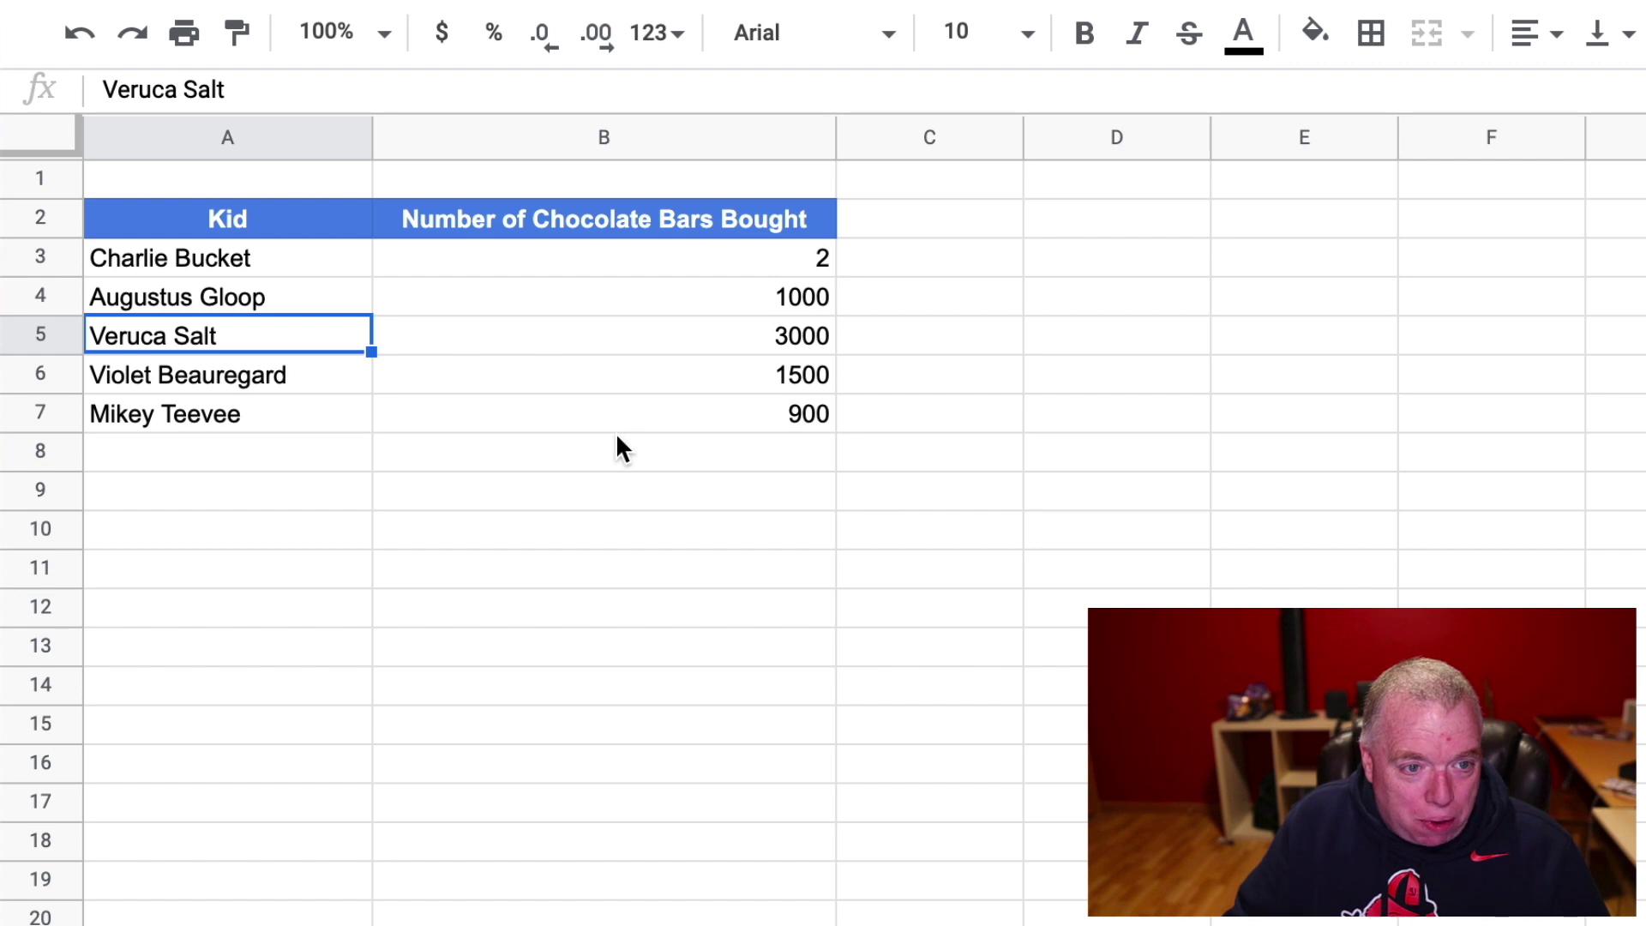
{"action": "left_click", "coordinate": [785, 296]}
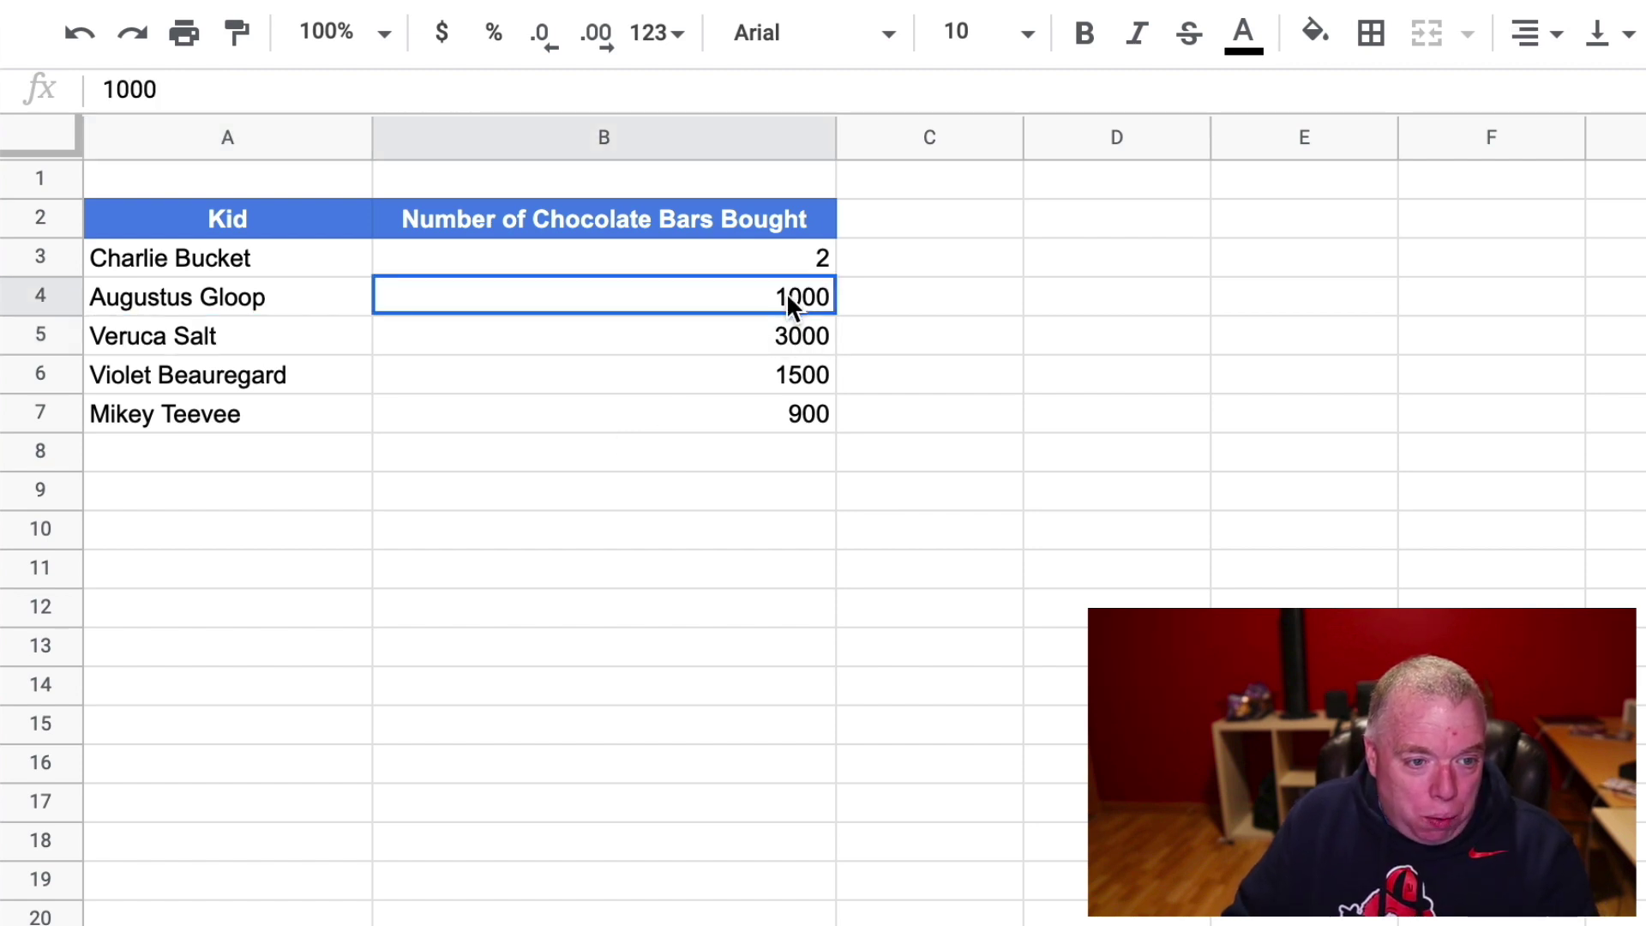
{"action": "left_click", "coordinate": [819, 375]}
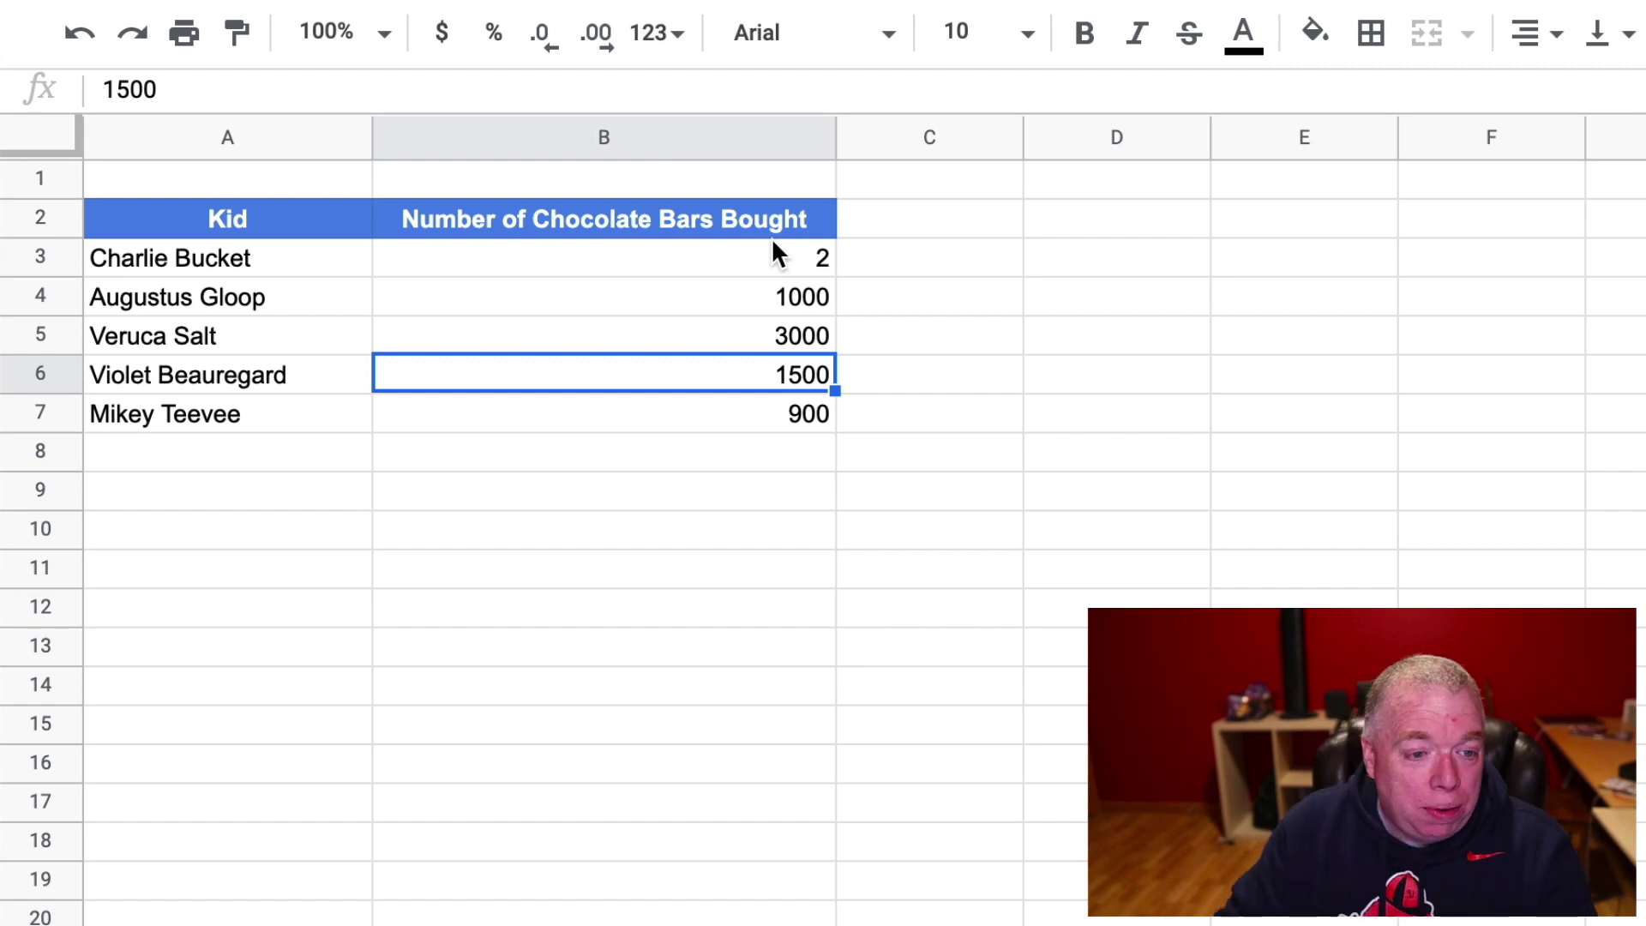
Enter the suggested formula =SUM(B3:B7) in cell B10 to total the chocolate bars bought.
{"action": "left_click", "coordinate": [721, 536]}
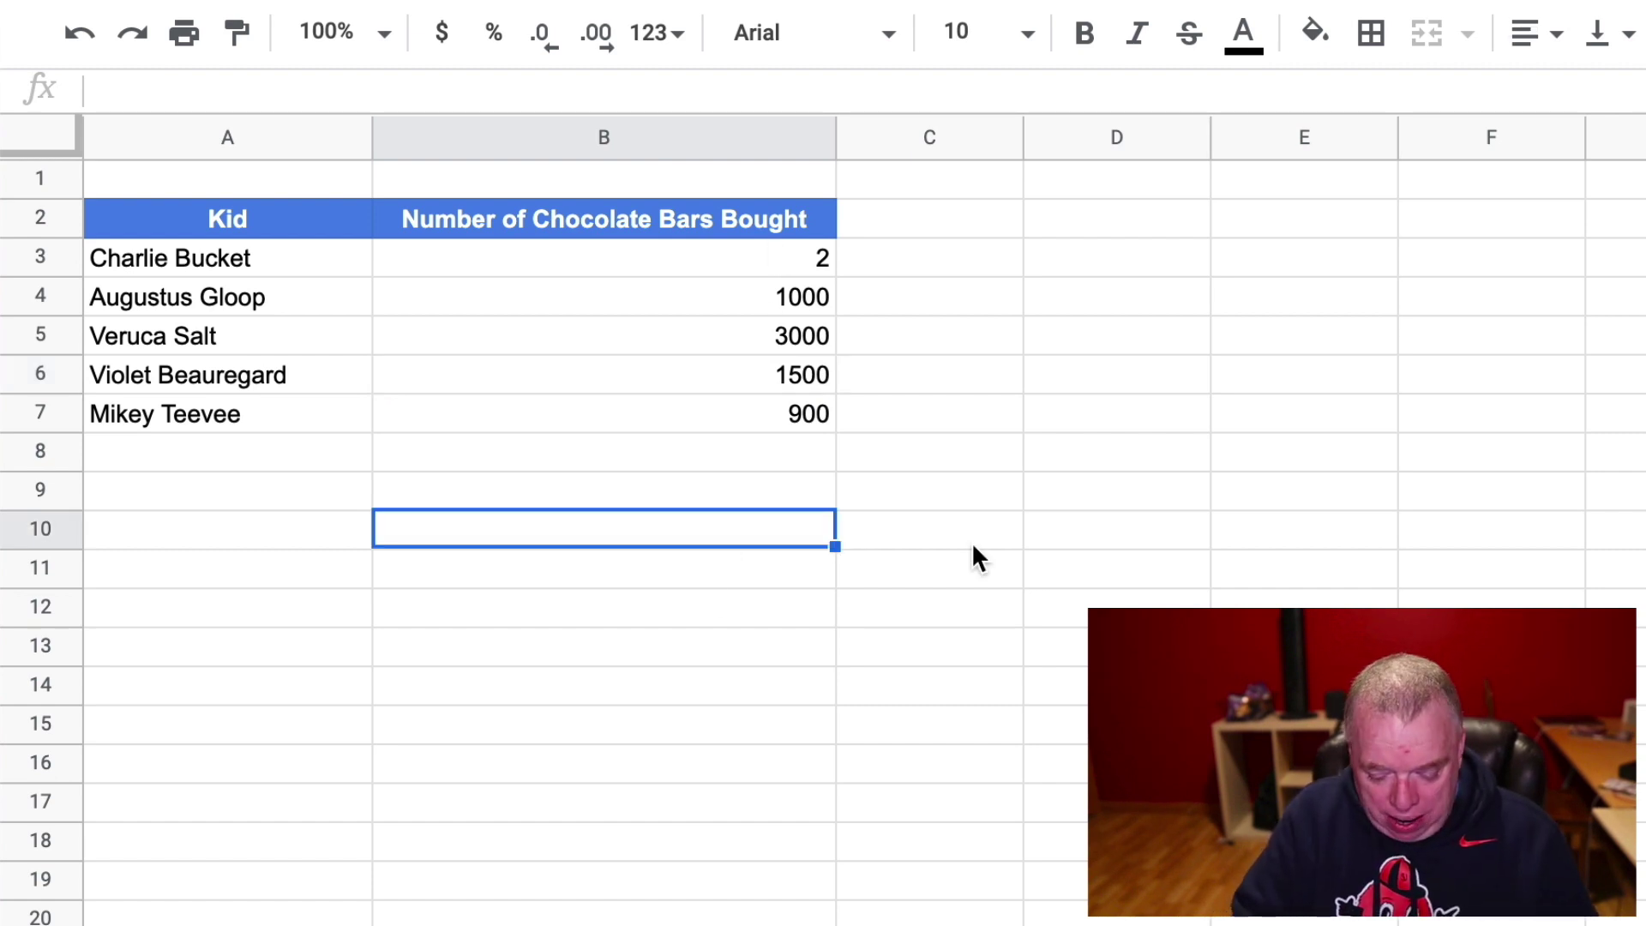
{"action": "type", "text": "="}
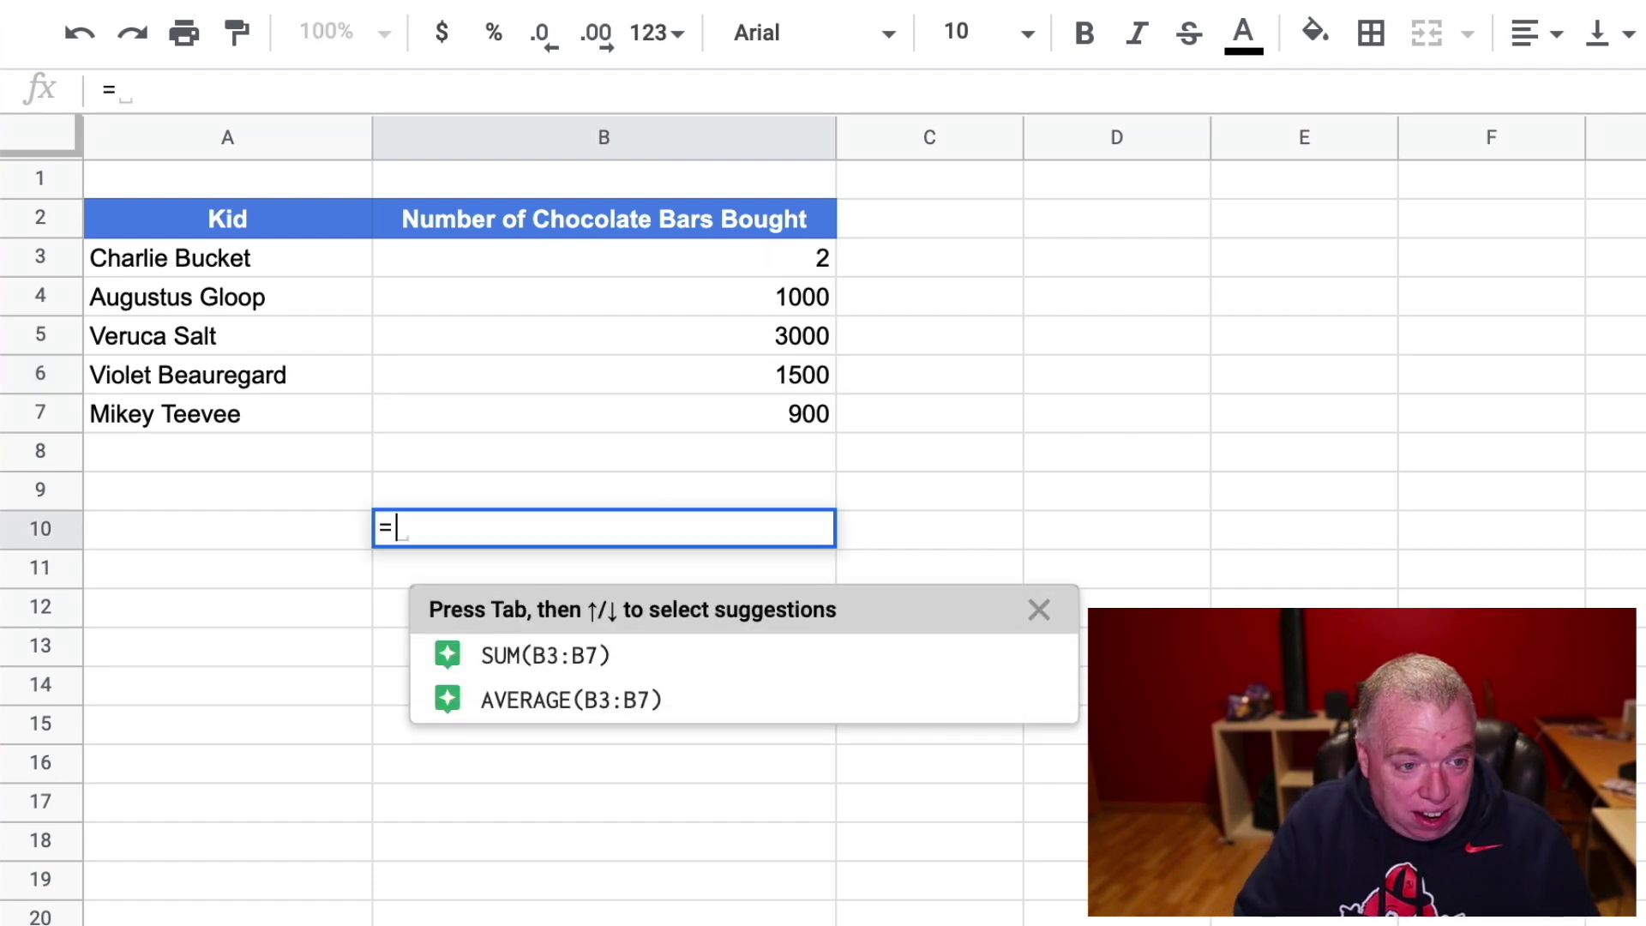
{"action": "type", "text": "sum"}
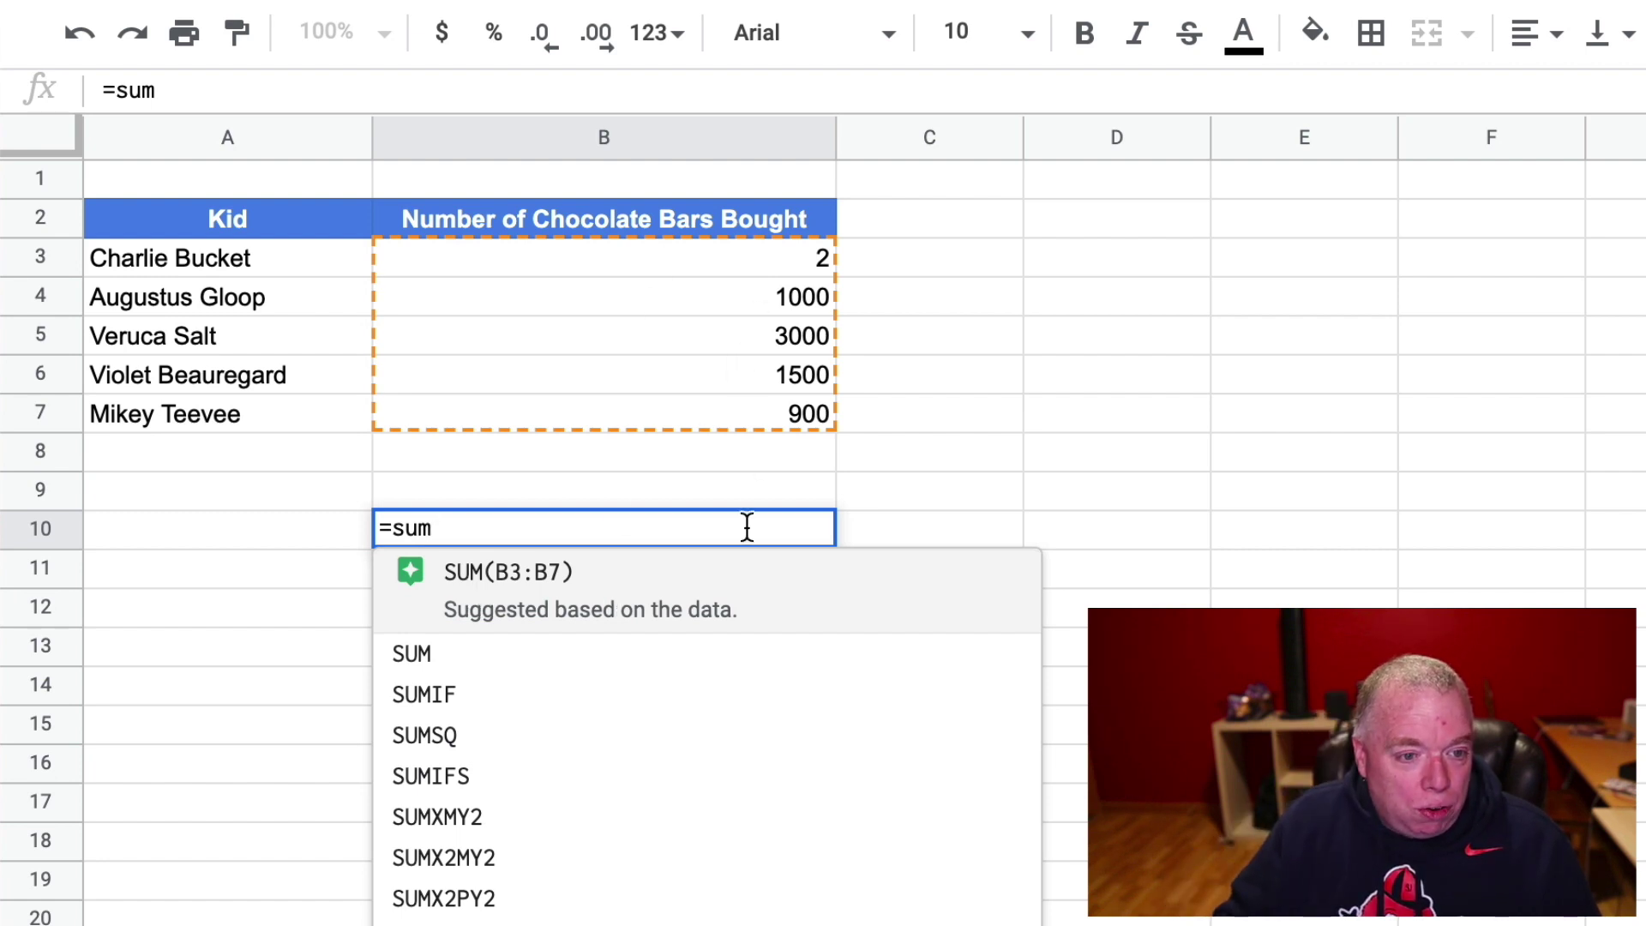
{"action": "left_click", "coordinate": [727, 606]}
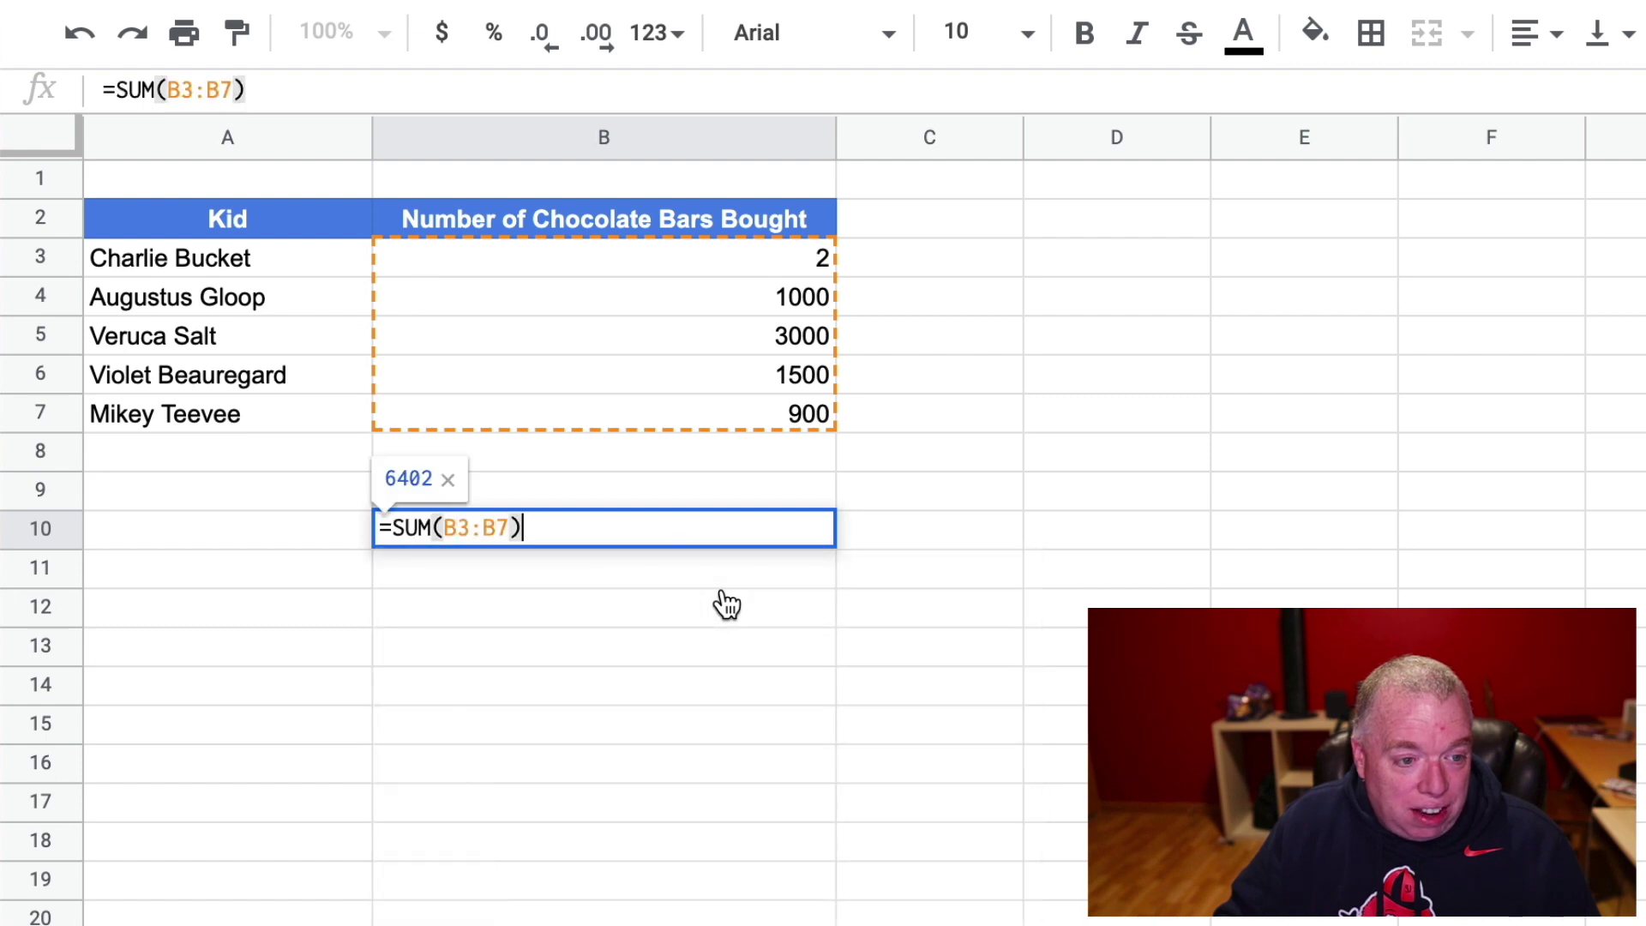
{"action": "key", "text": "Return"}
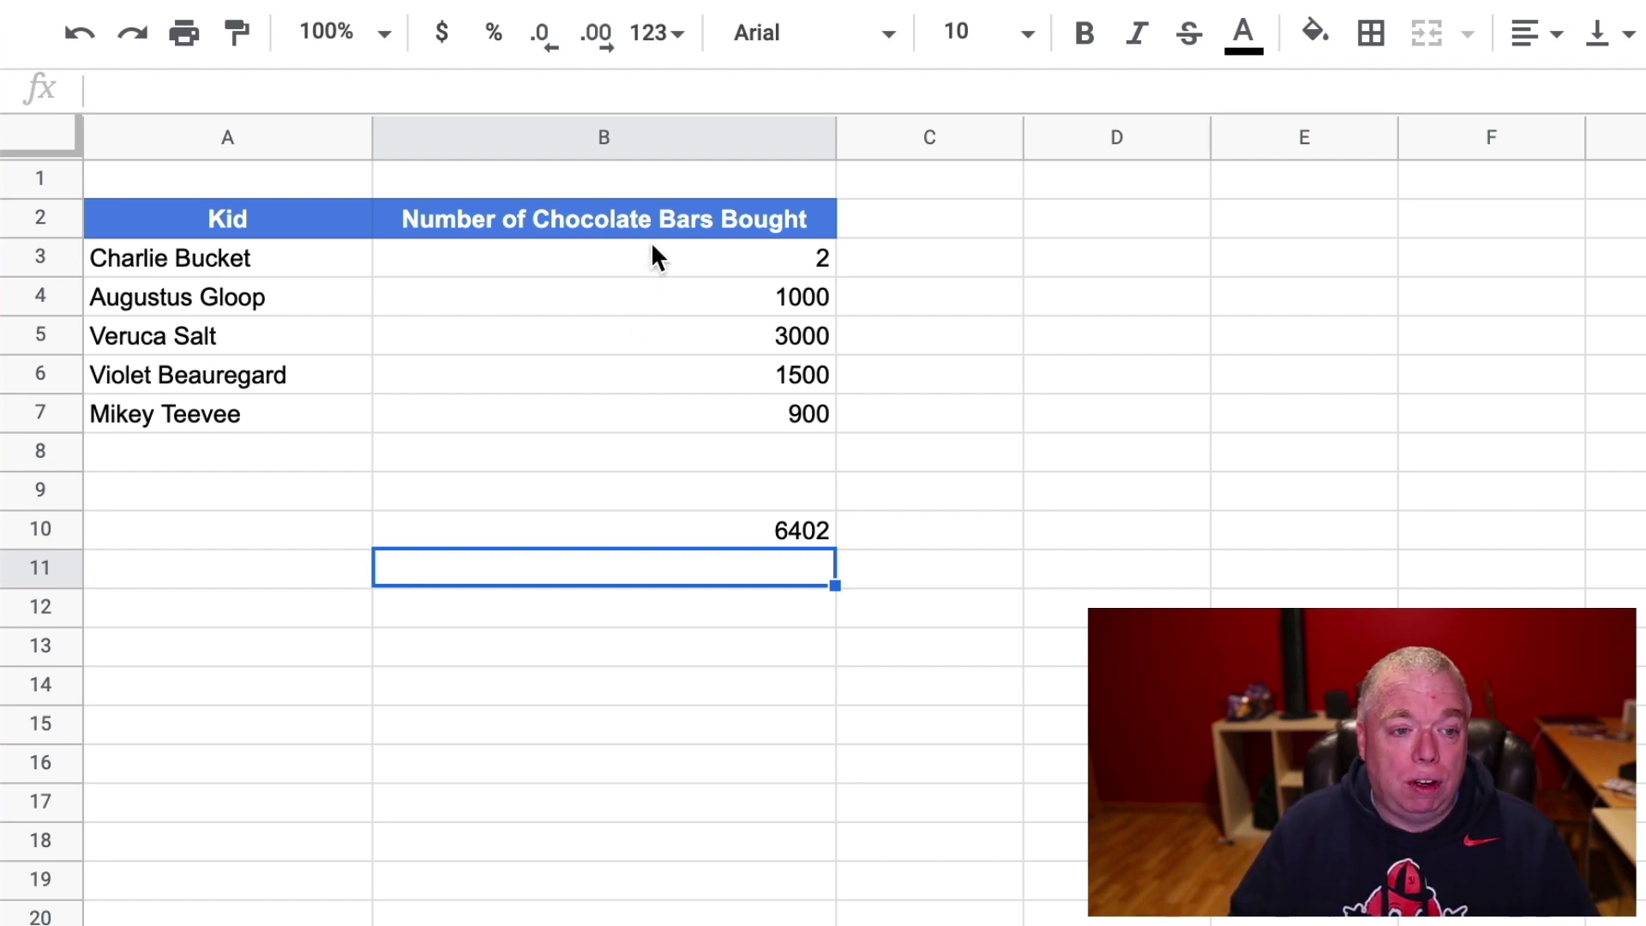
Create a filter on the chocolate bar table, starting from the Number of Chocolate Bars Bought header.
{"action": "left_click", "coordinate": [654, 214]}
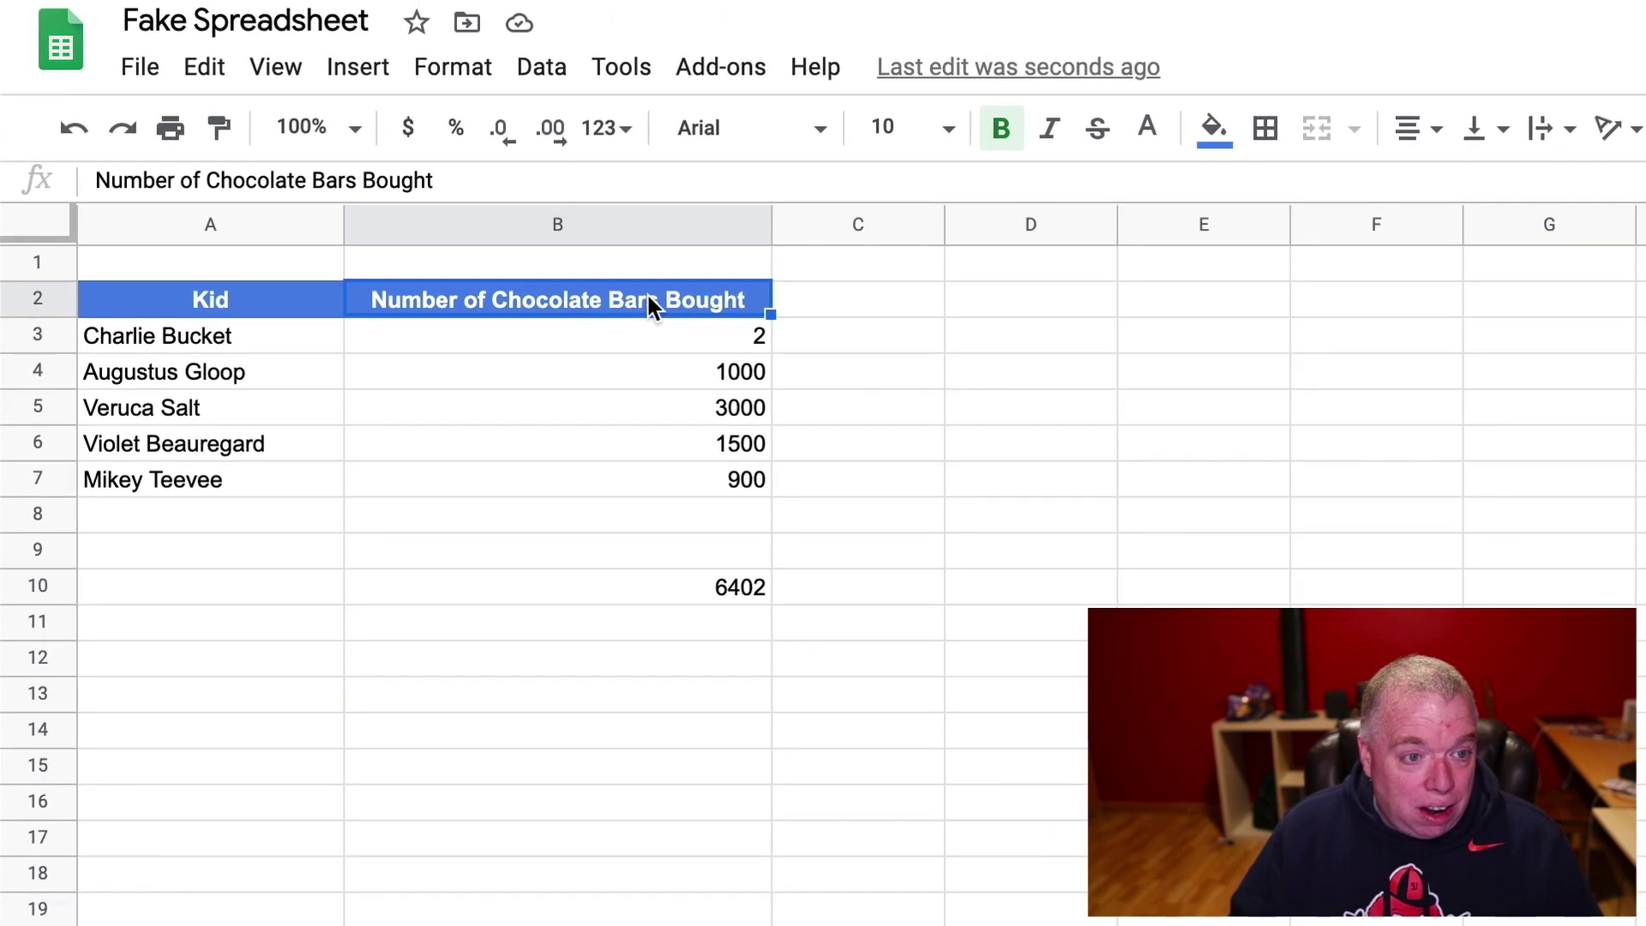
{"action": "left_click", "coordinate": [549, 72]}
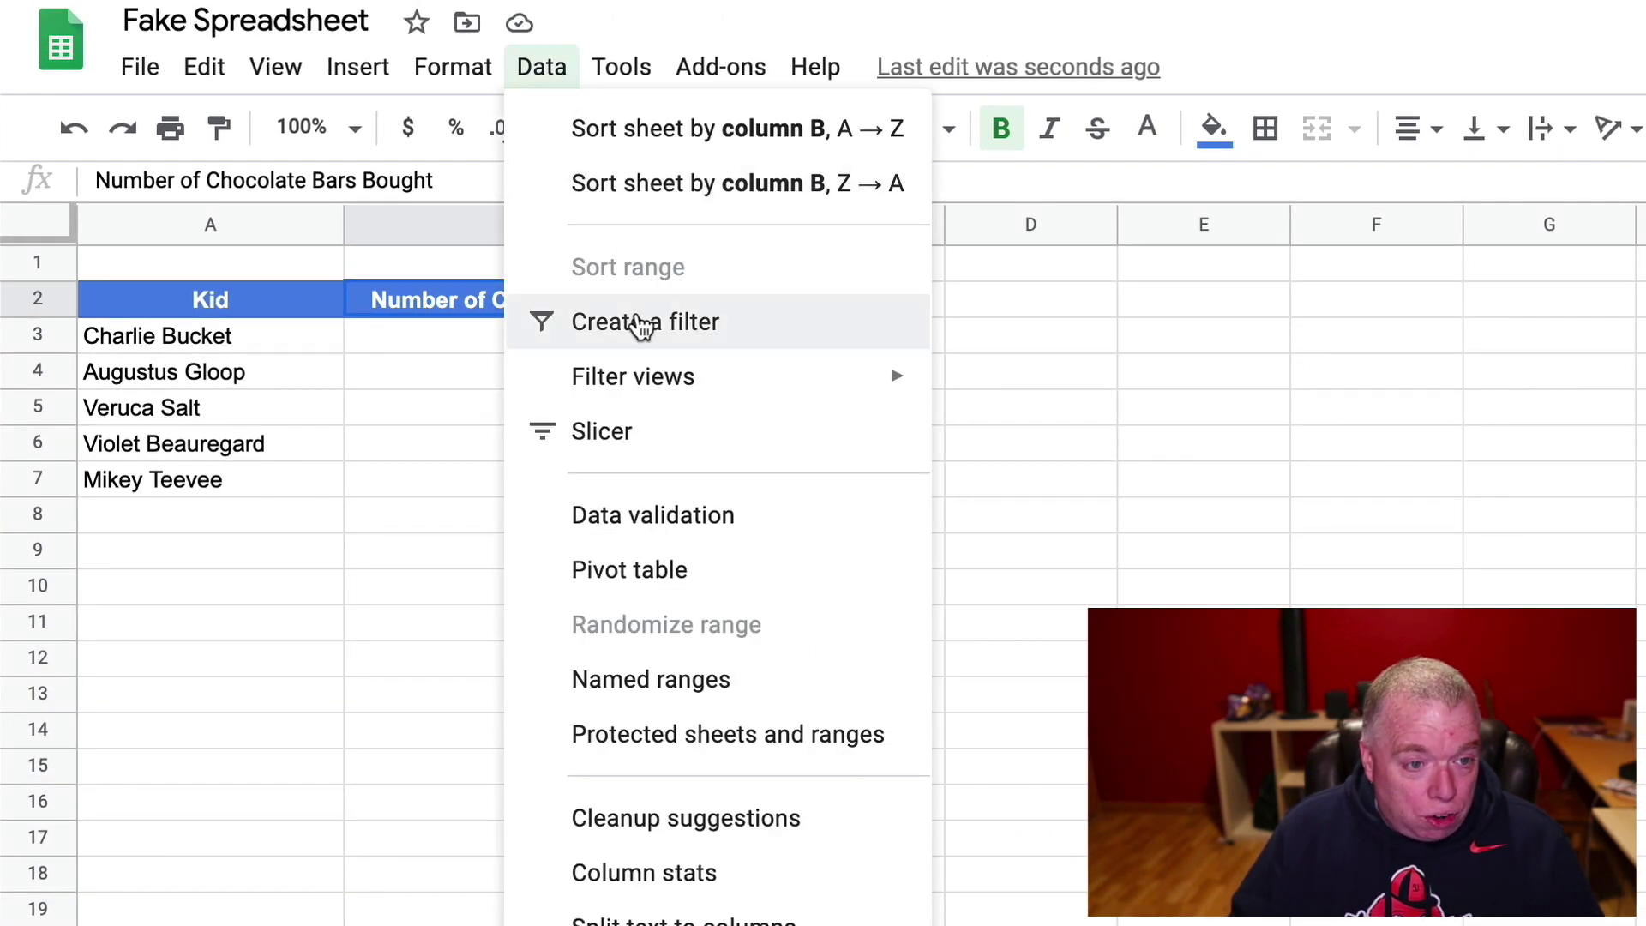
{"action": "left_click", "coordinate": [739, 332]}
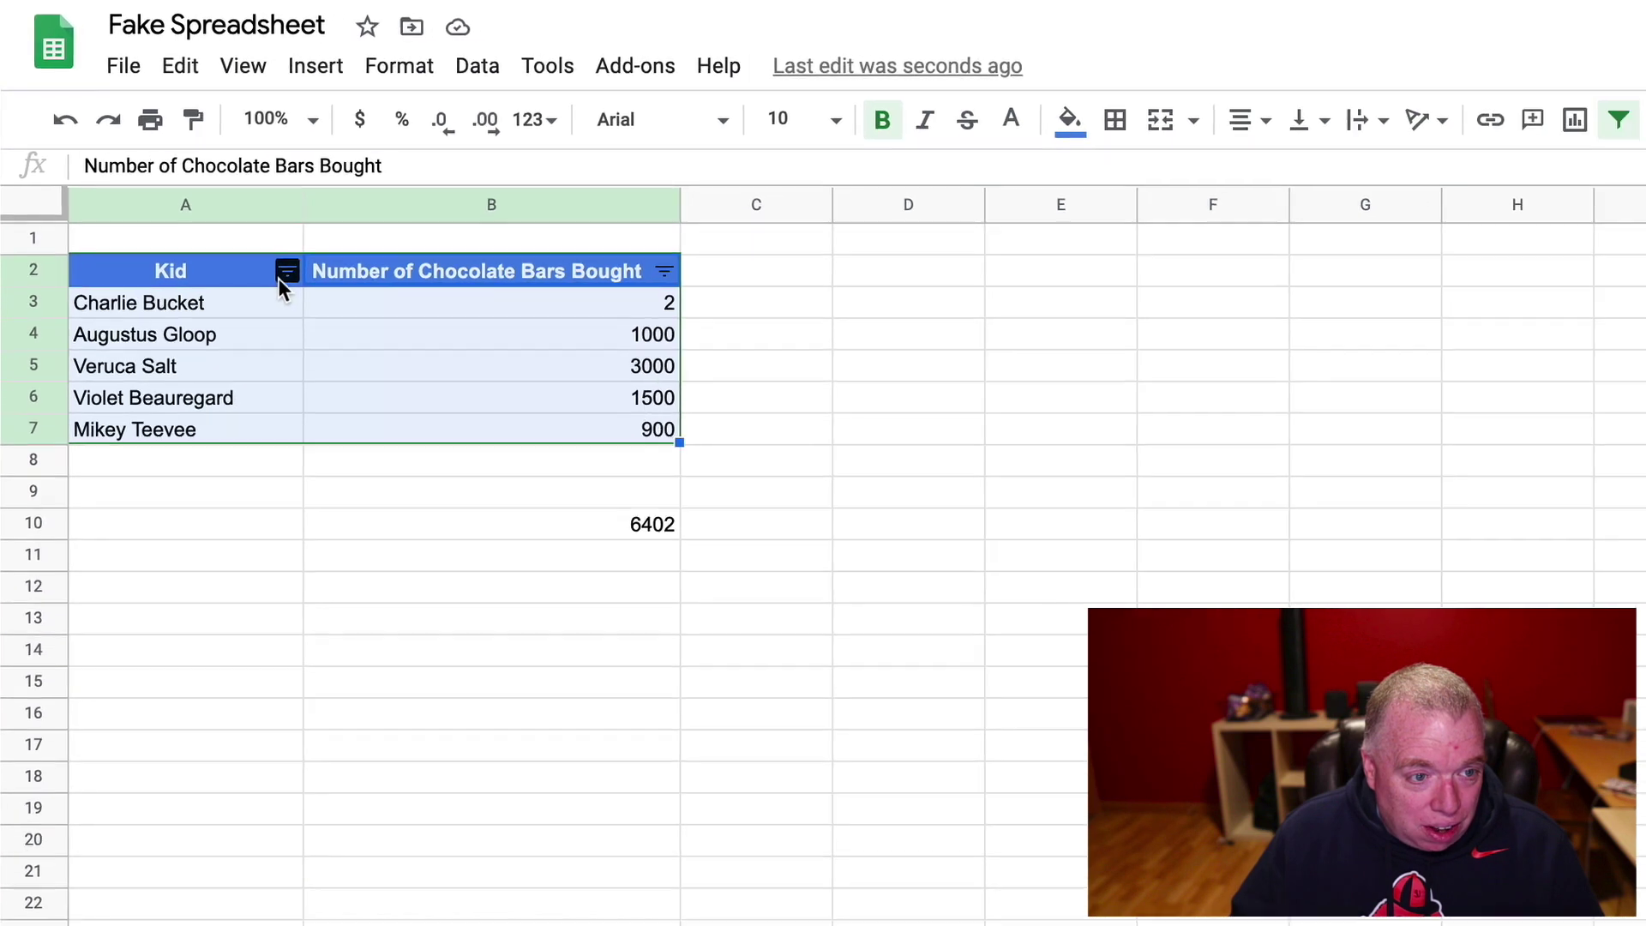
Examine the sort and filter options of the Kid and Number of Chocolate Bars Bought columns, including filtering by values.
{"action": "left_click", "coordinate": [285, 277]}
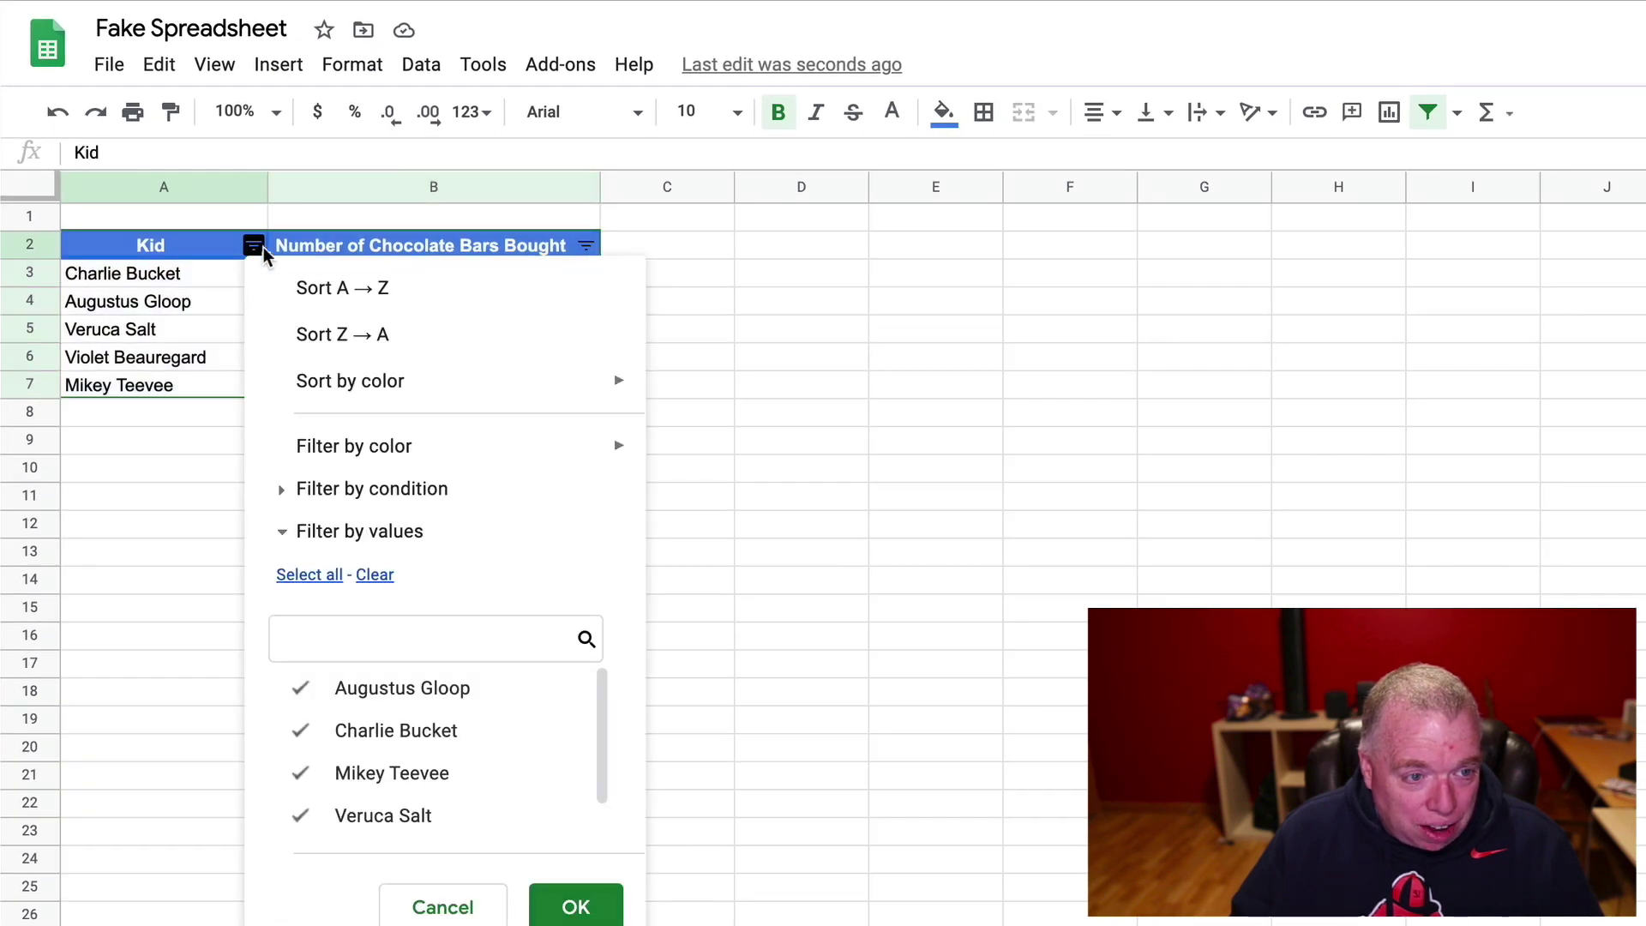
{"action": "left_click", "coordinate": [597, 246]}
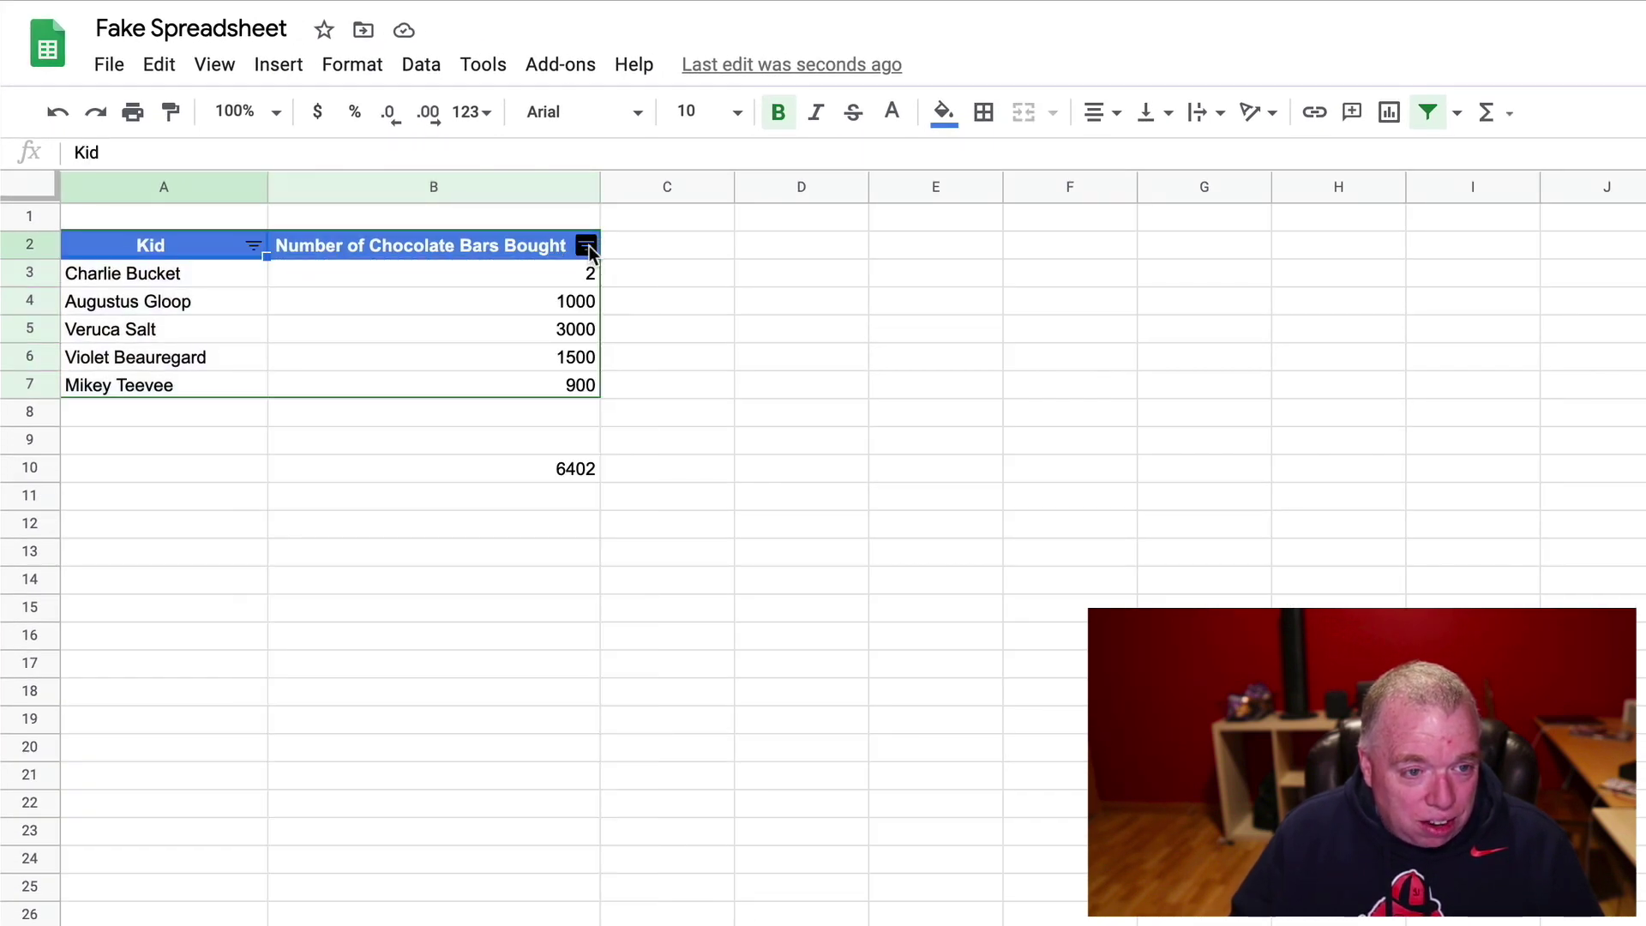
{"action": "left_click", "coordinate": [589, 245]}
{"action": "left_click", "coordinate": [641, 216]}
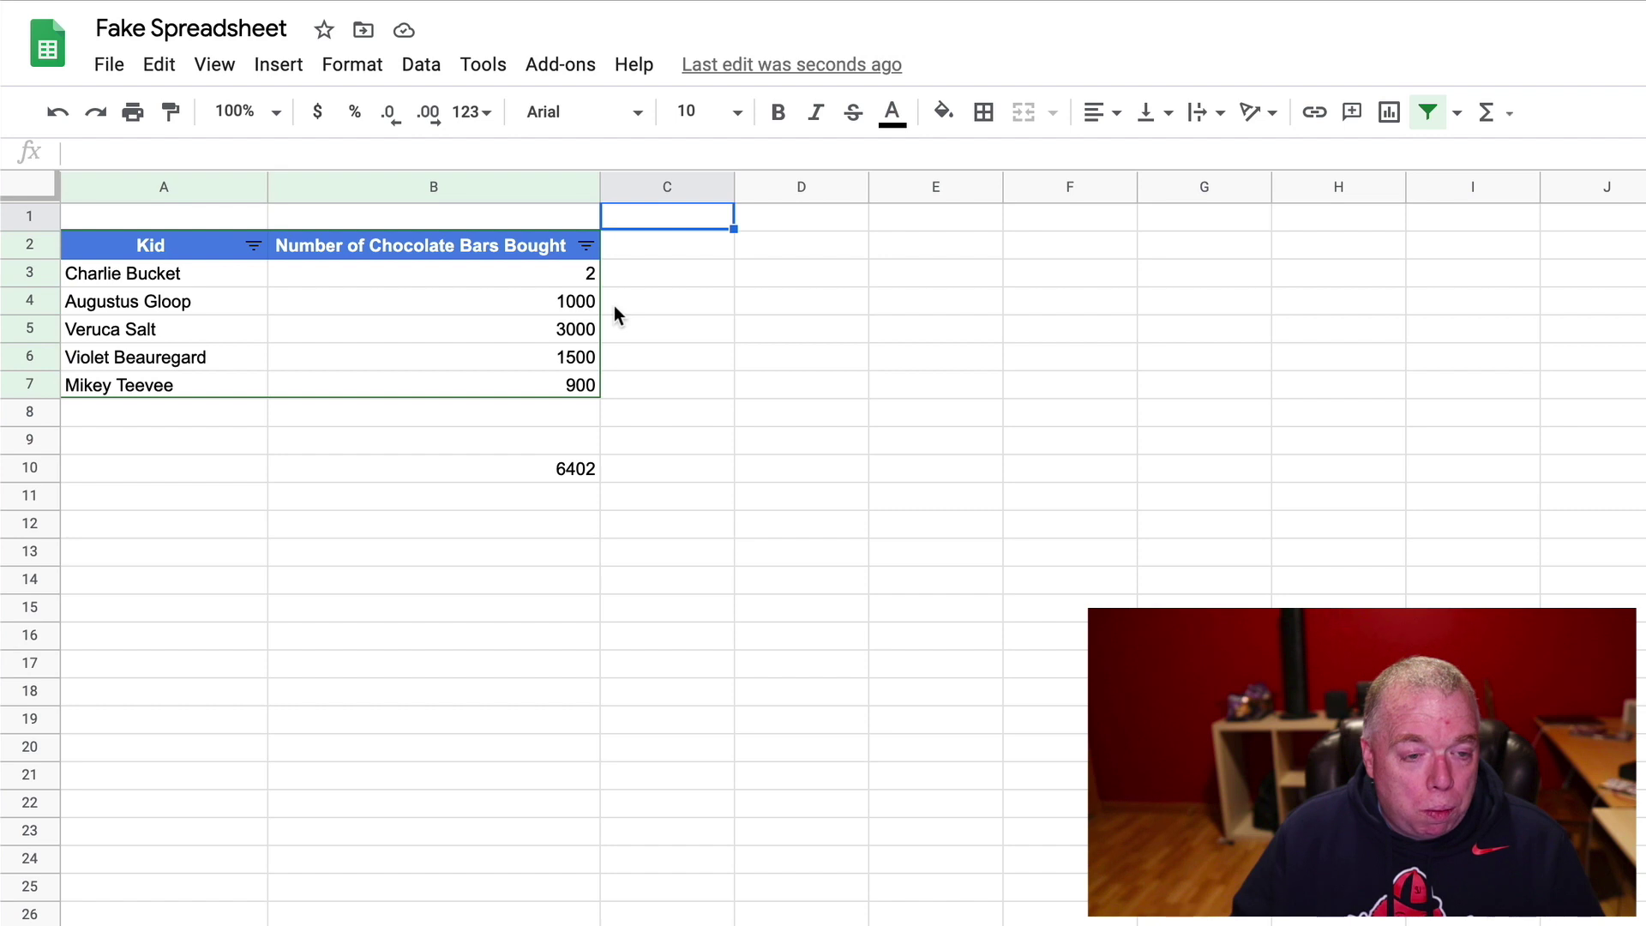
{"action": "left_click", "coordinate": [585, 247]}
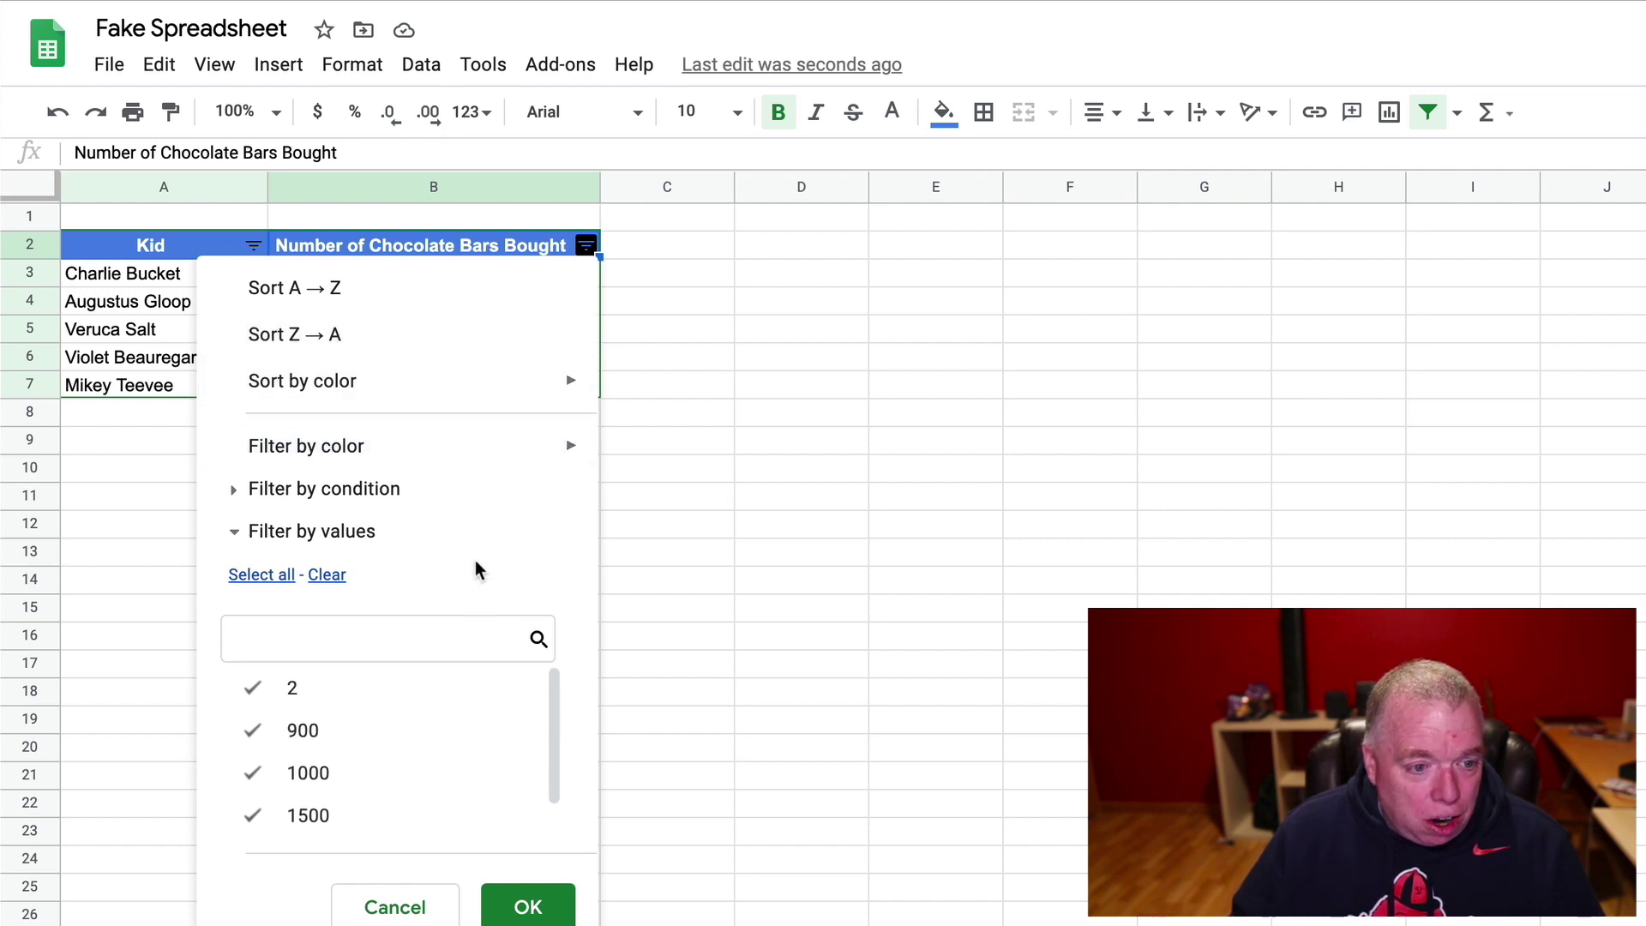
{"action": "left_click", "coordinate": [360, 531]}
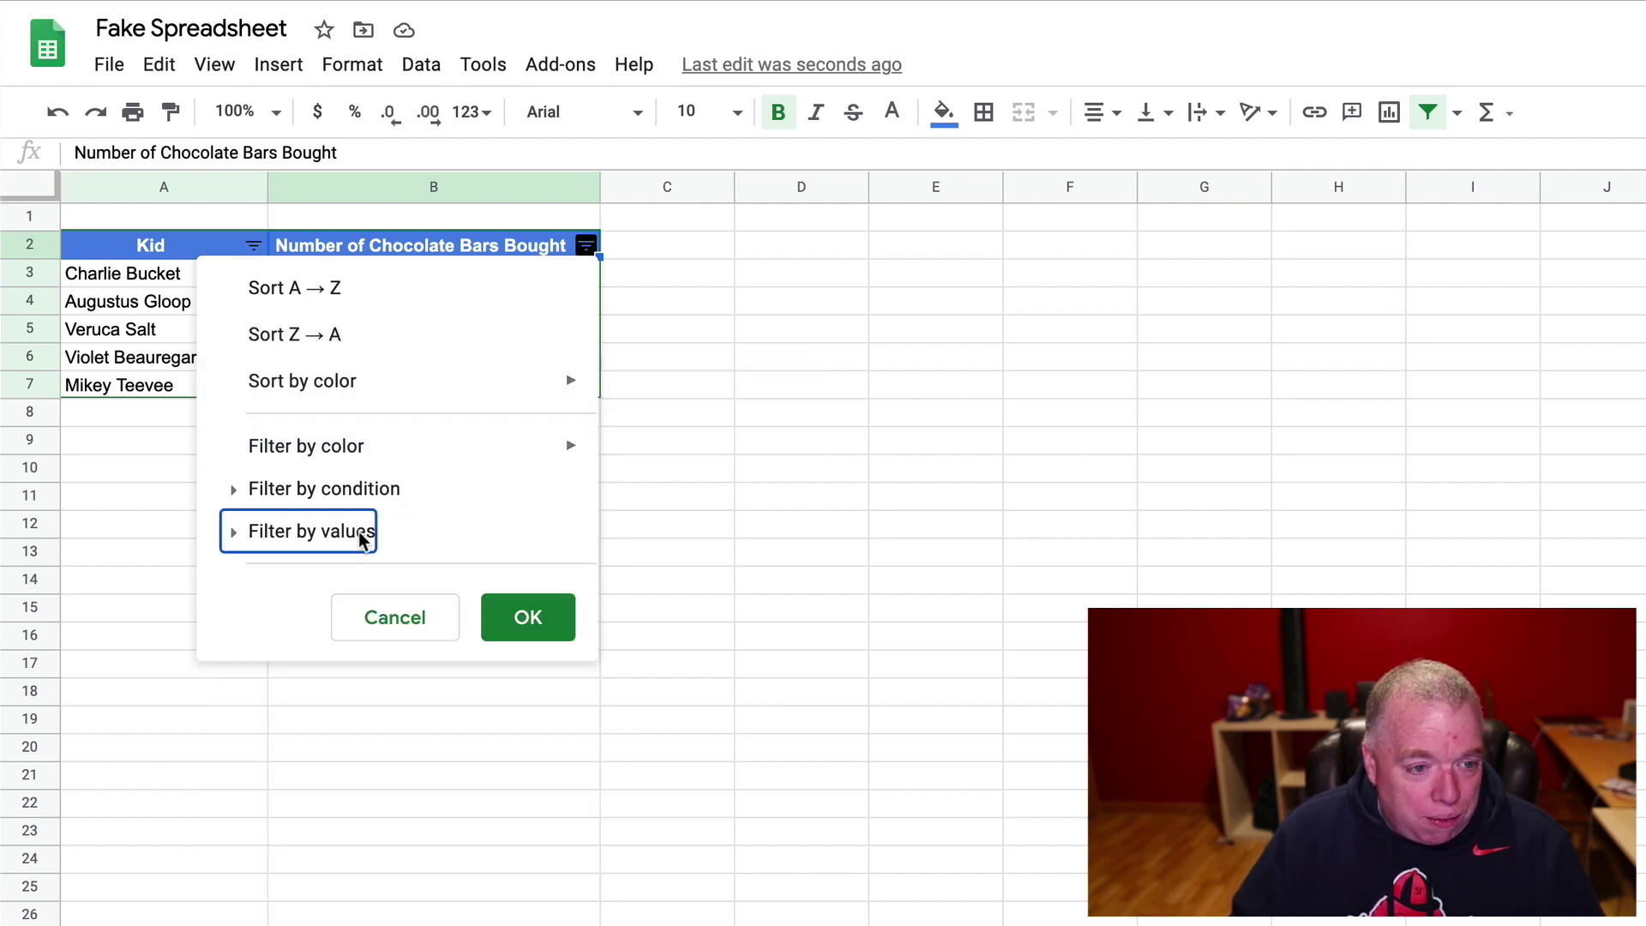
{"action": "left_click", "coordinate": [359, 531]}
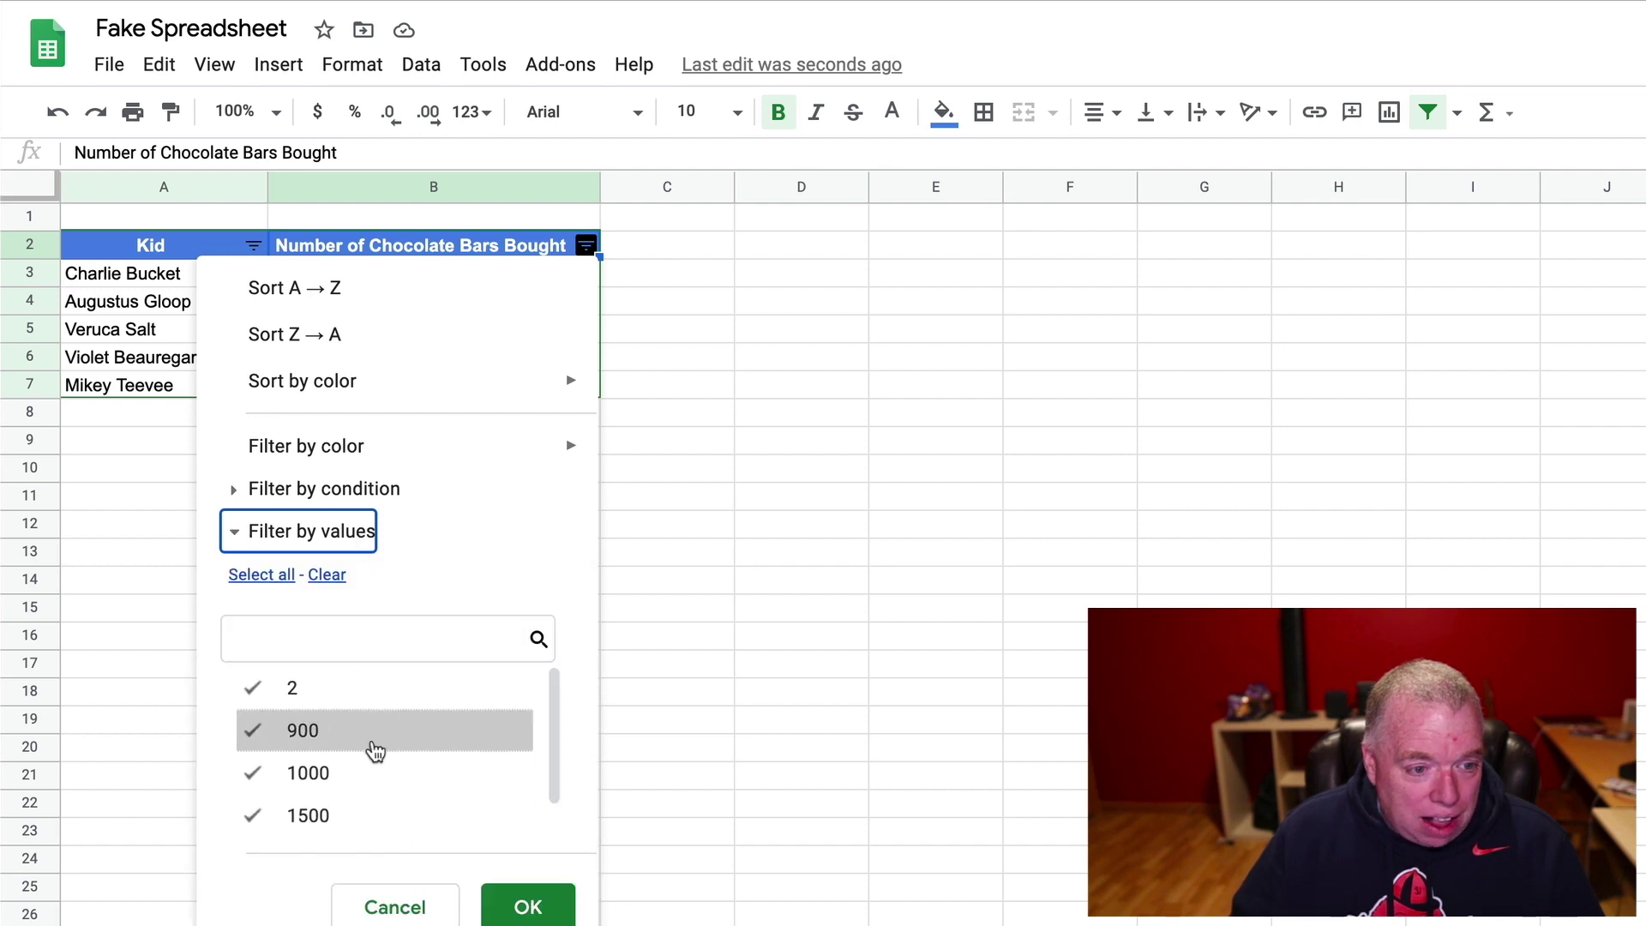
{"action": "left_click", "coordinate": [345, 542]}
{"action": "mouse_move", "coordinate": [358, 466]}
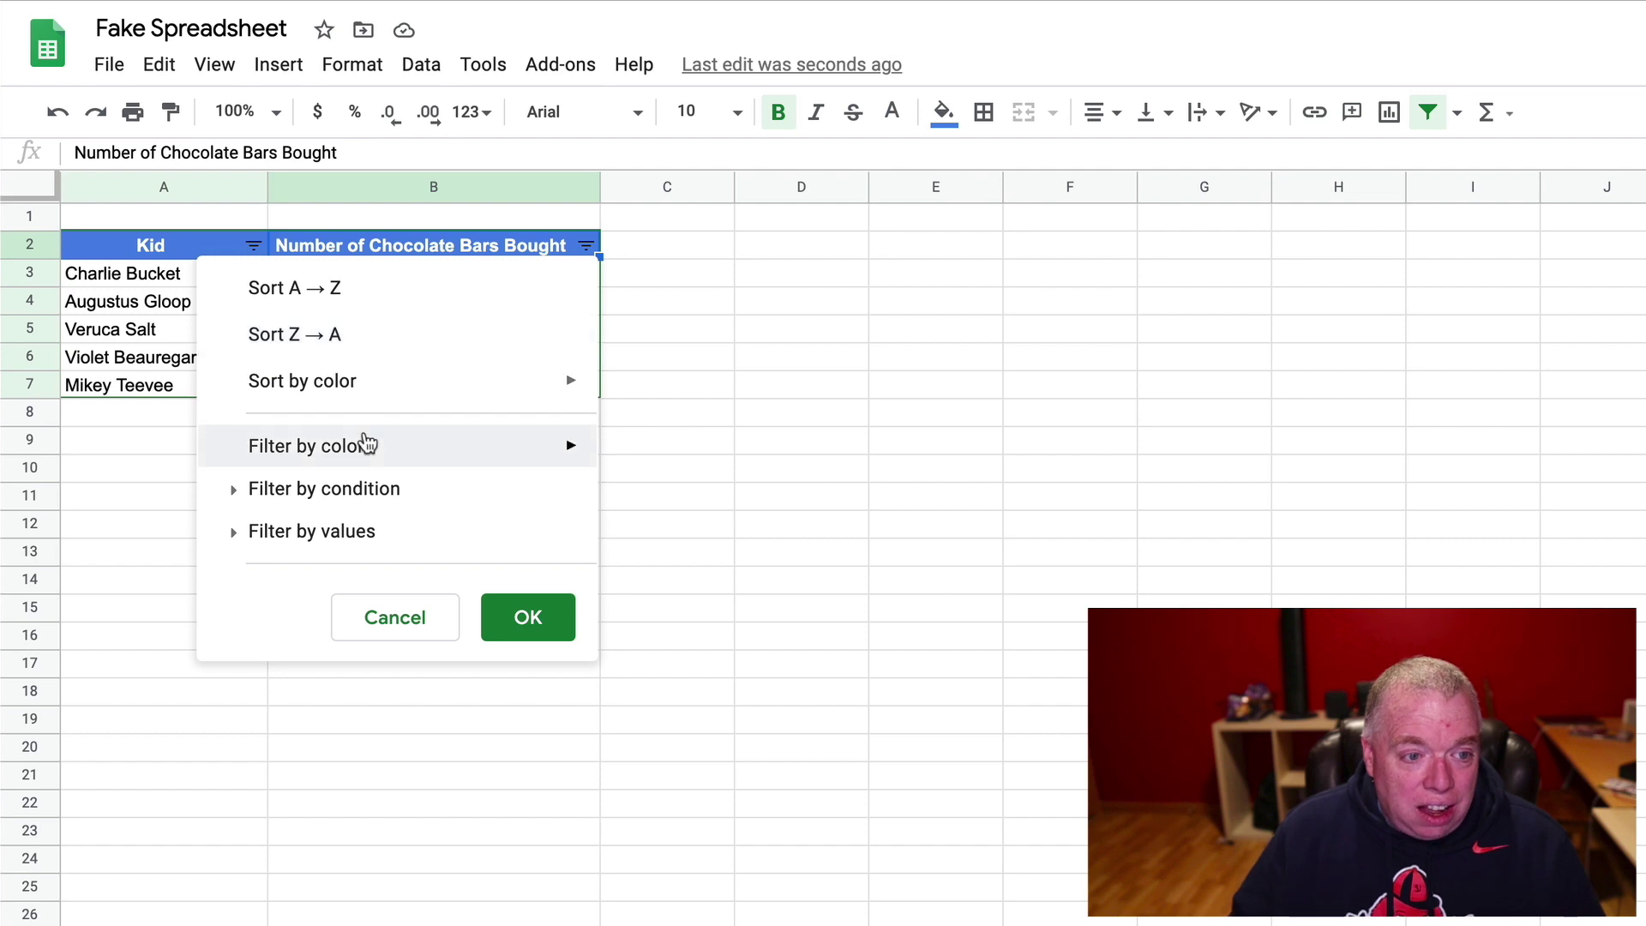
Sort the chocolate bar table by the Kid column from A to Z.
{"action": "left_click", "coordinate": [226, 247]}
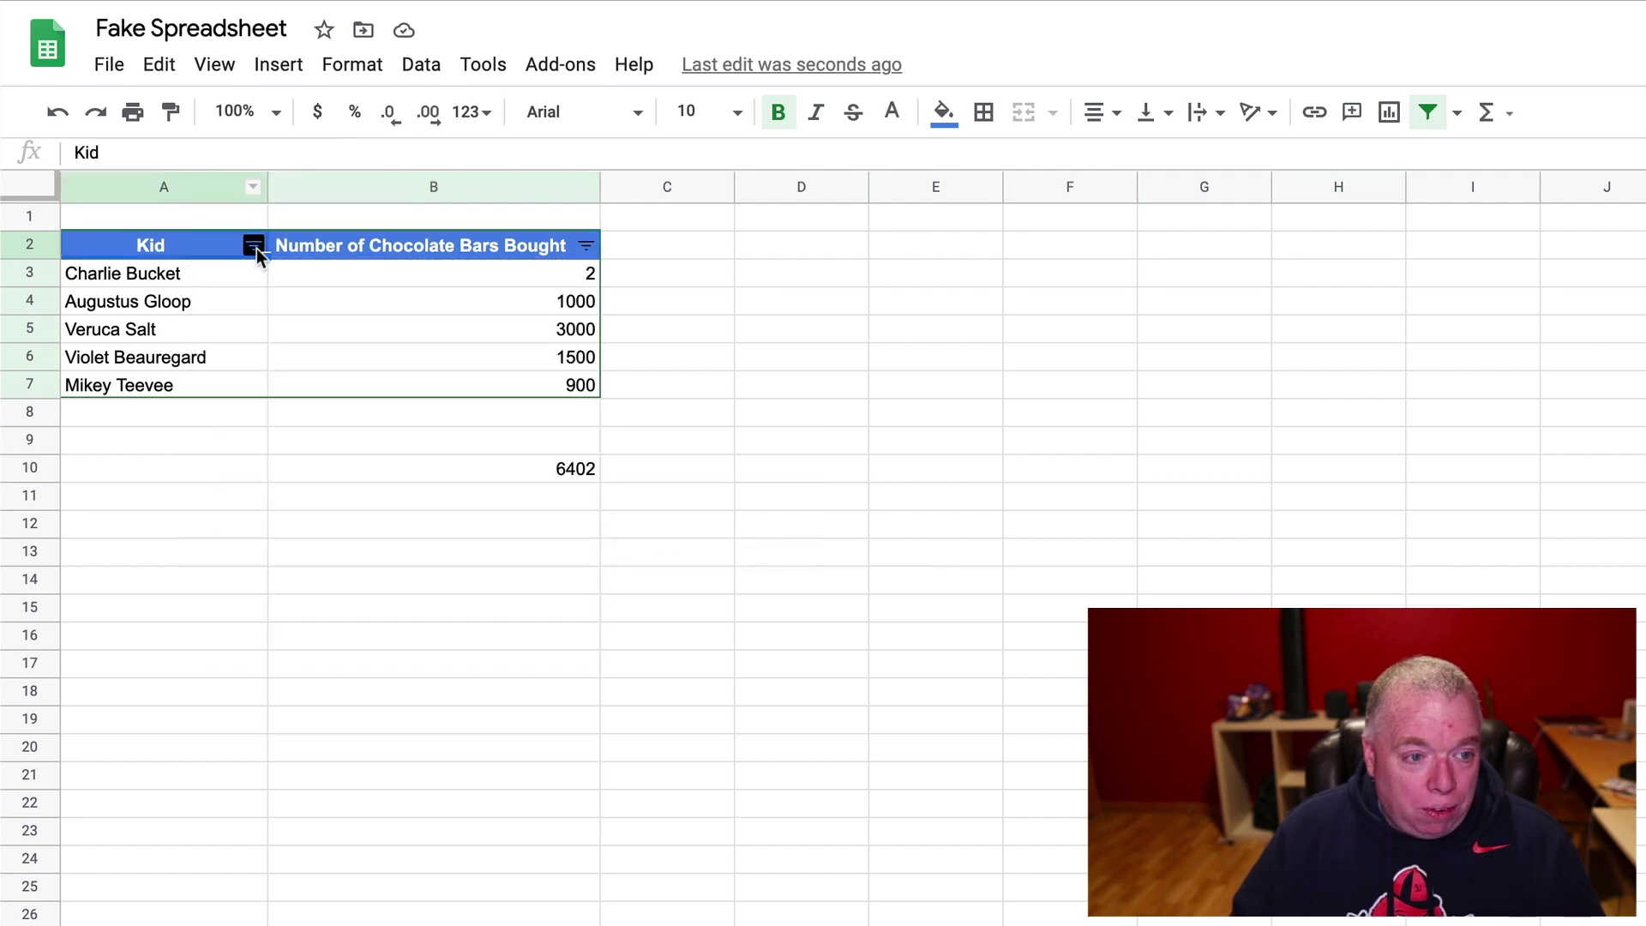
{"action": "left_click", "coordinate": [256, 249]}
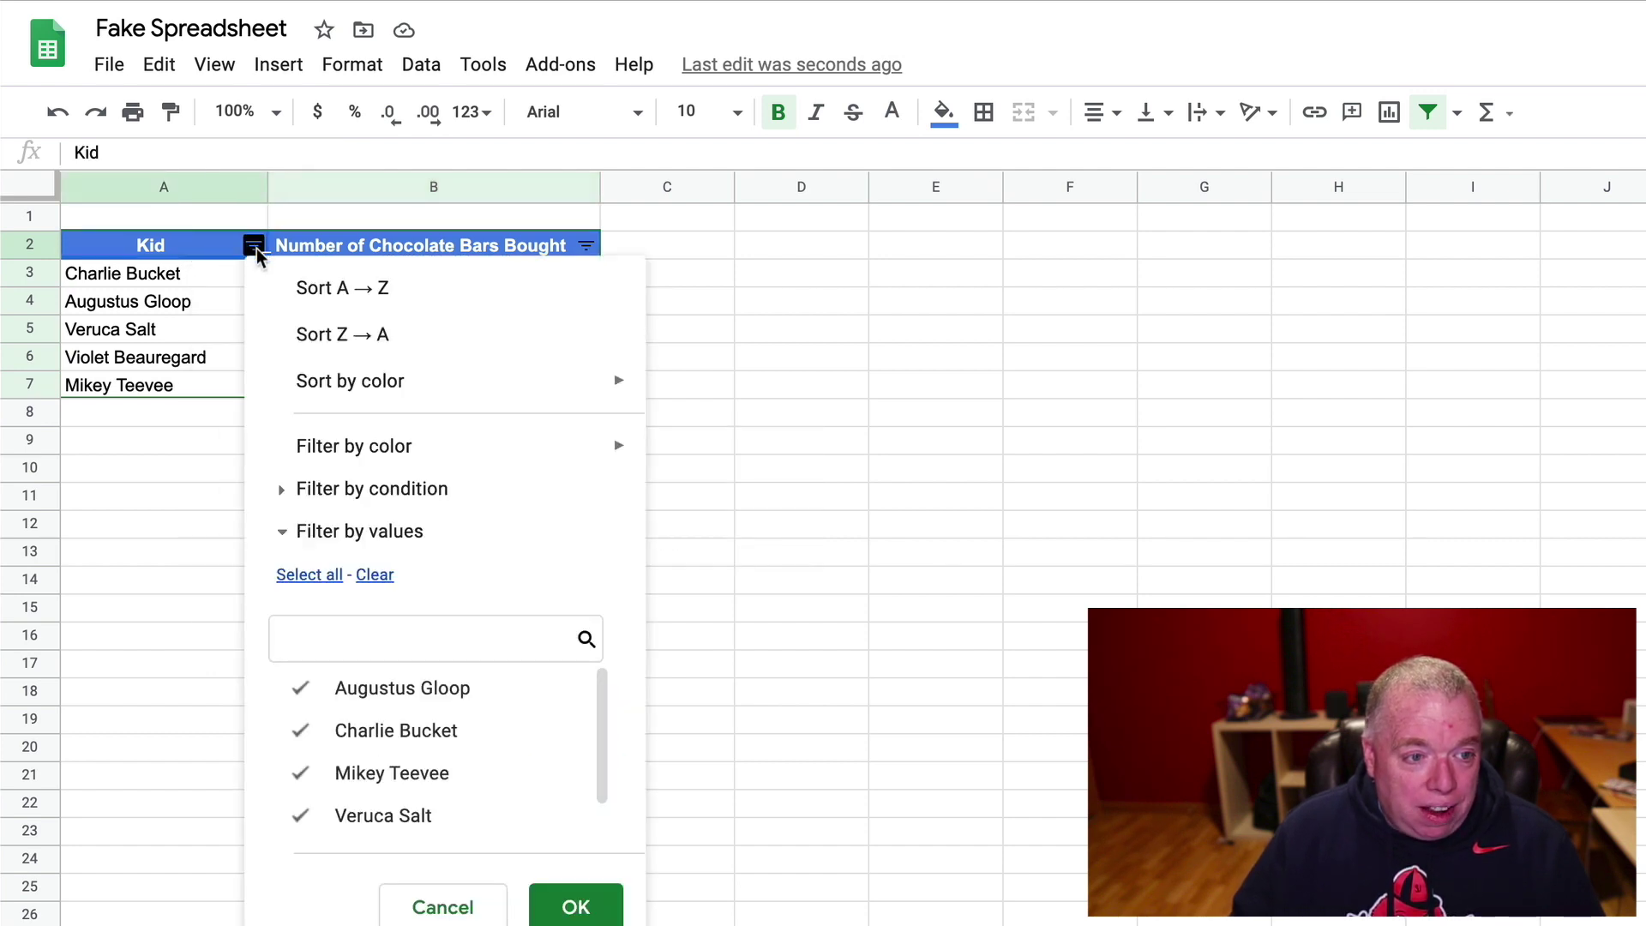
{"action": "left_click", "coordinate": [310, 288]}
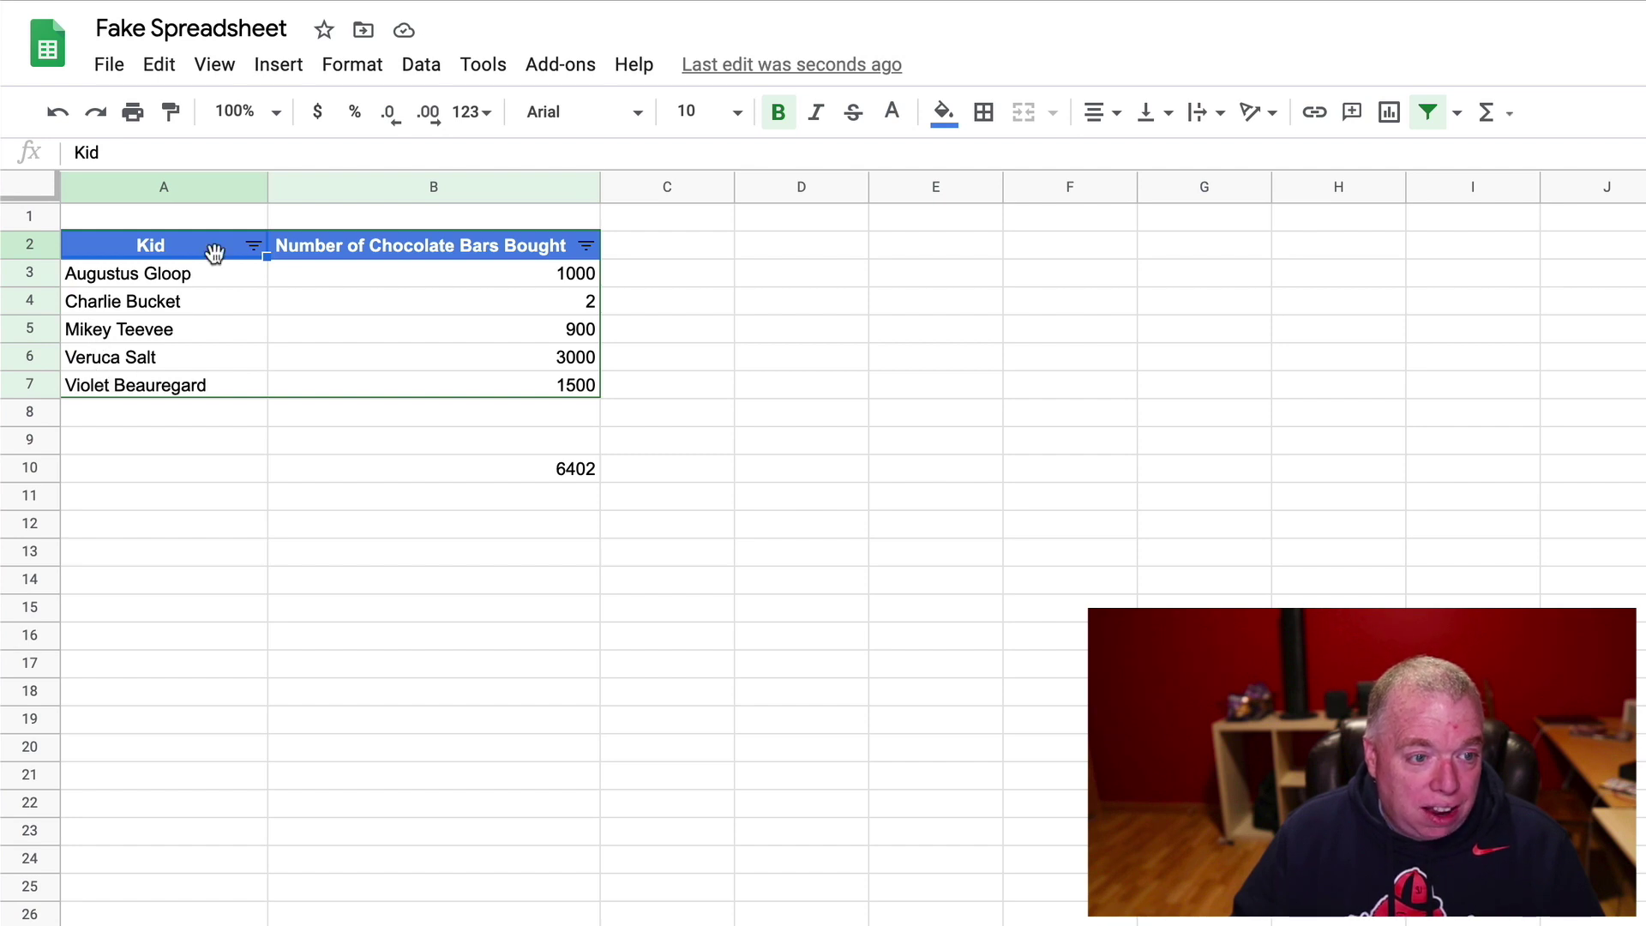
Sort the table by the Kid column from Z to A, and return it to A to Z order.
{"action": "left_click", "coordinate": [253, 247]}
{"action": "left_click", "coordinate": [289, 336]}
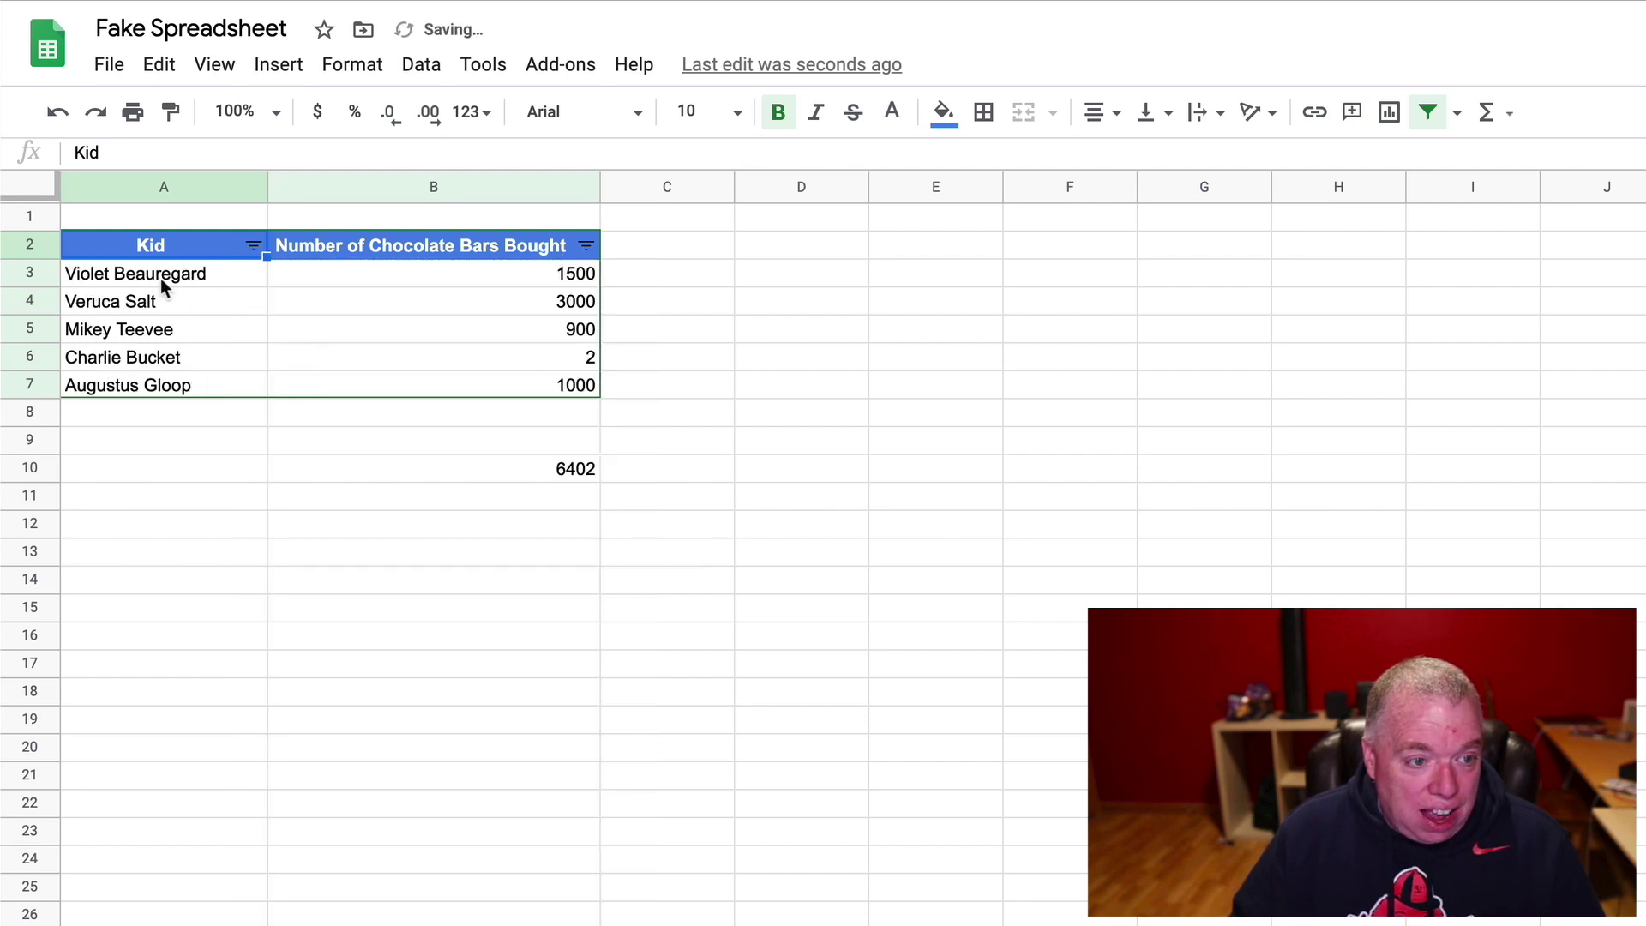
{"action": "left_click", "coordinate": [248, 247]}
{"action": "left_click", "coordinate": [284, 291]}
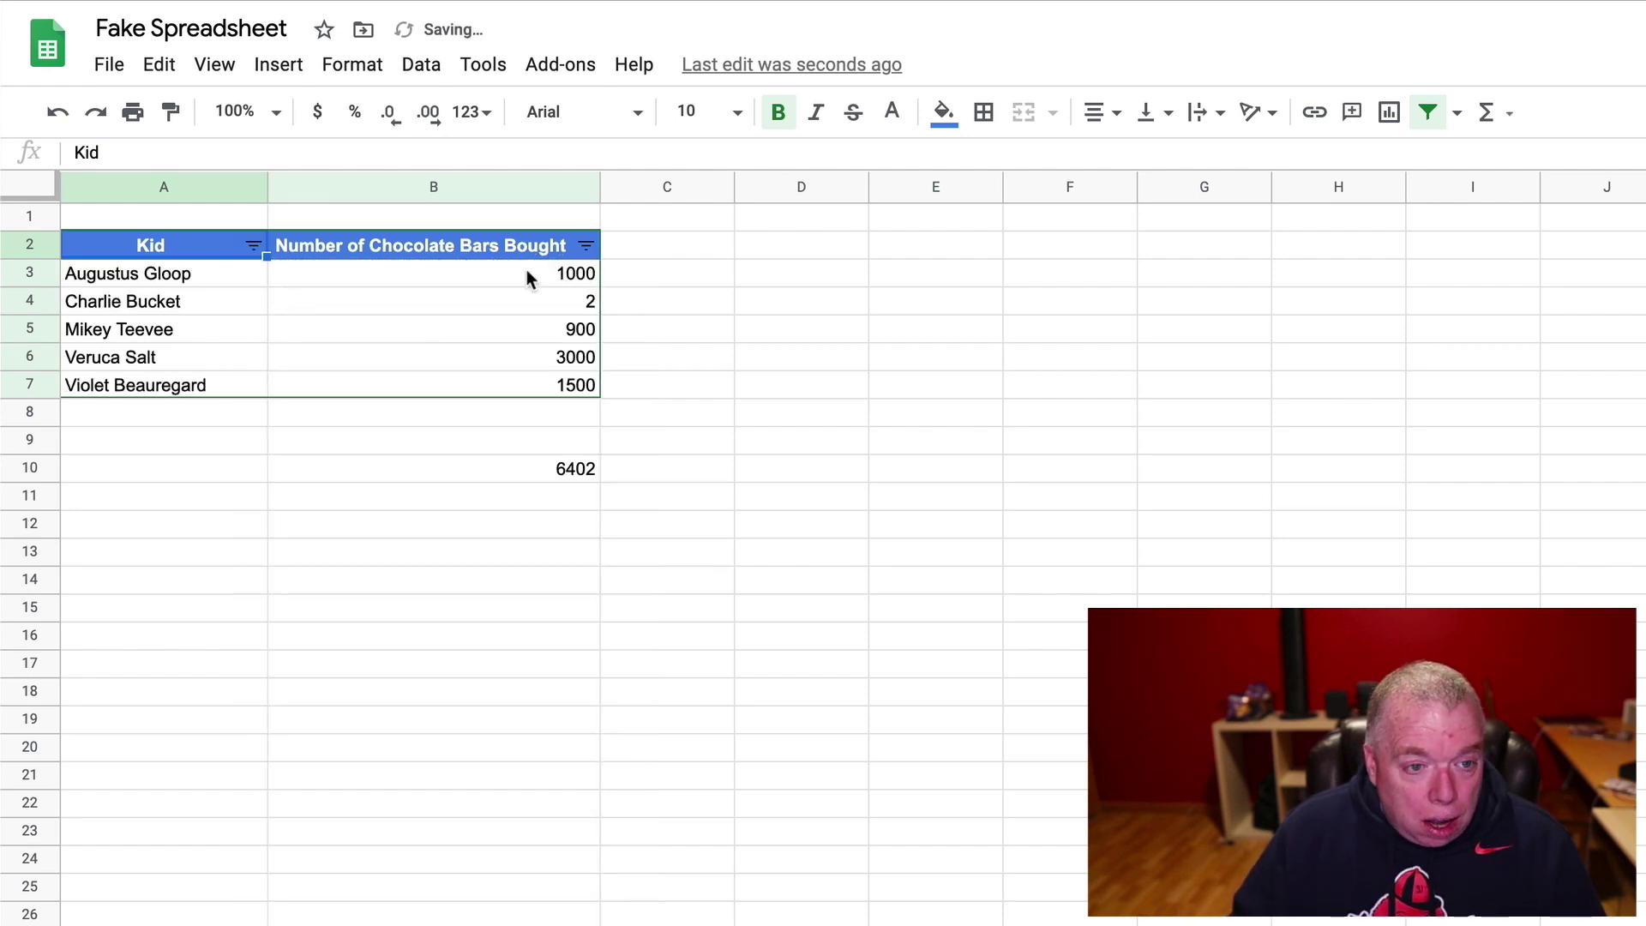
Choose "Greater than or equal to" as the filter condition for the Number of Chocolate Bars Bought column.
{"action": "left_click", "coordinate": [584, 247]}
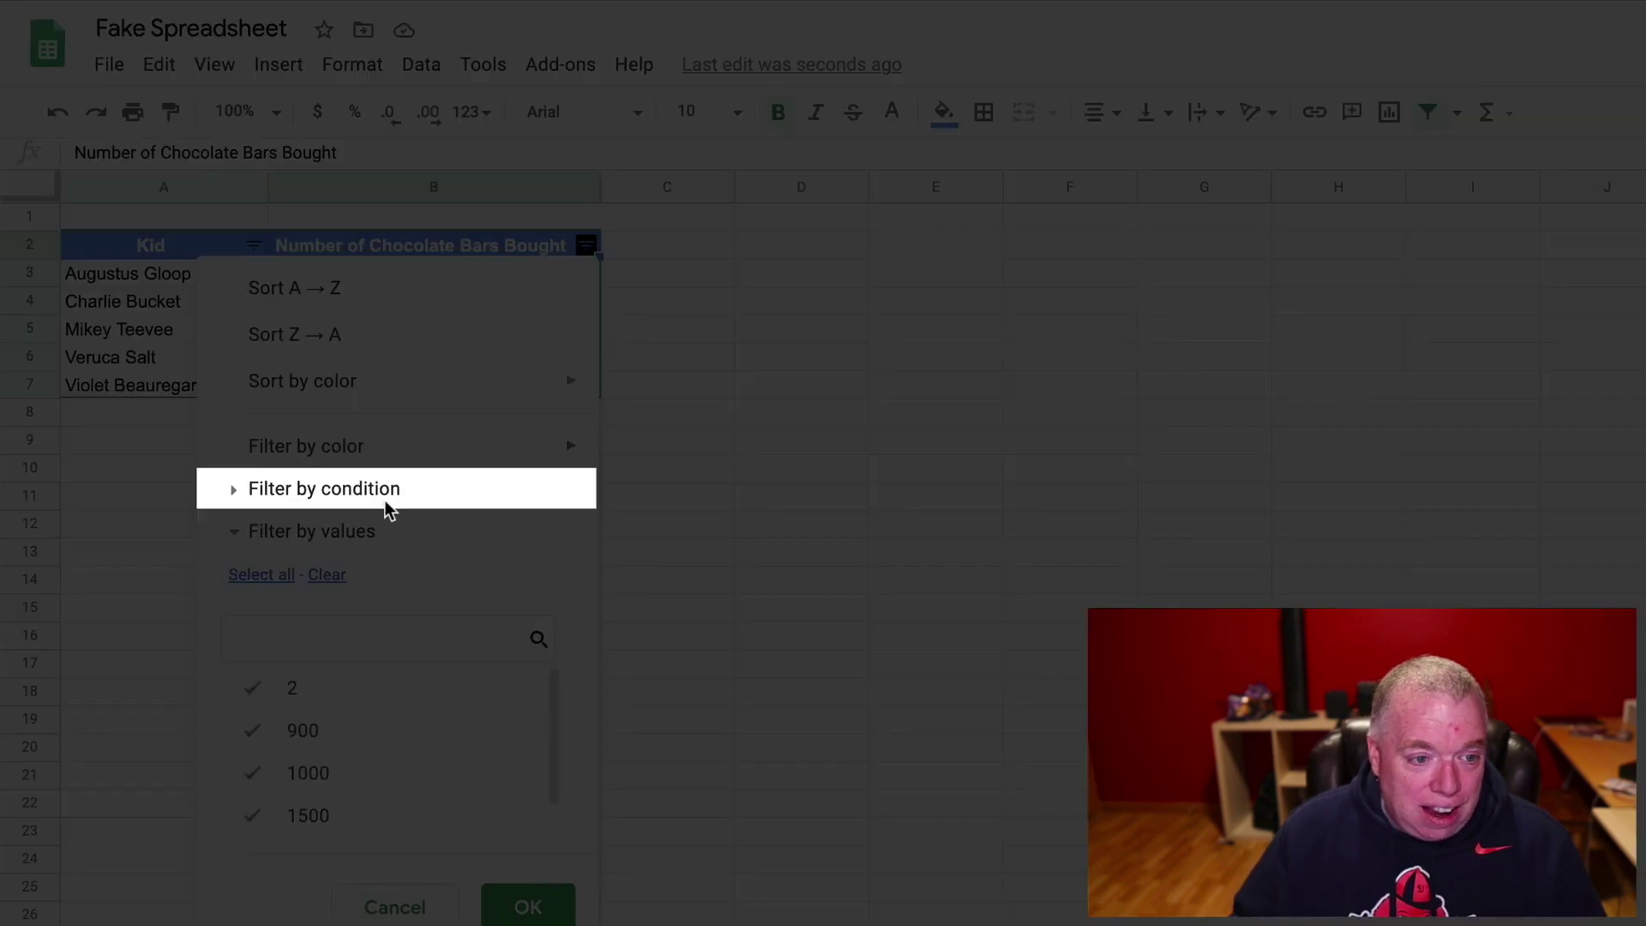
{"action": "mouse_move", "coordinate": [247, 462]}
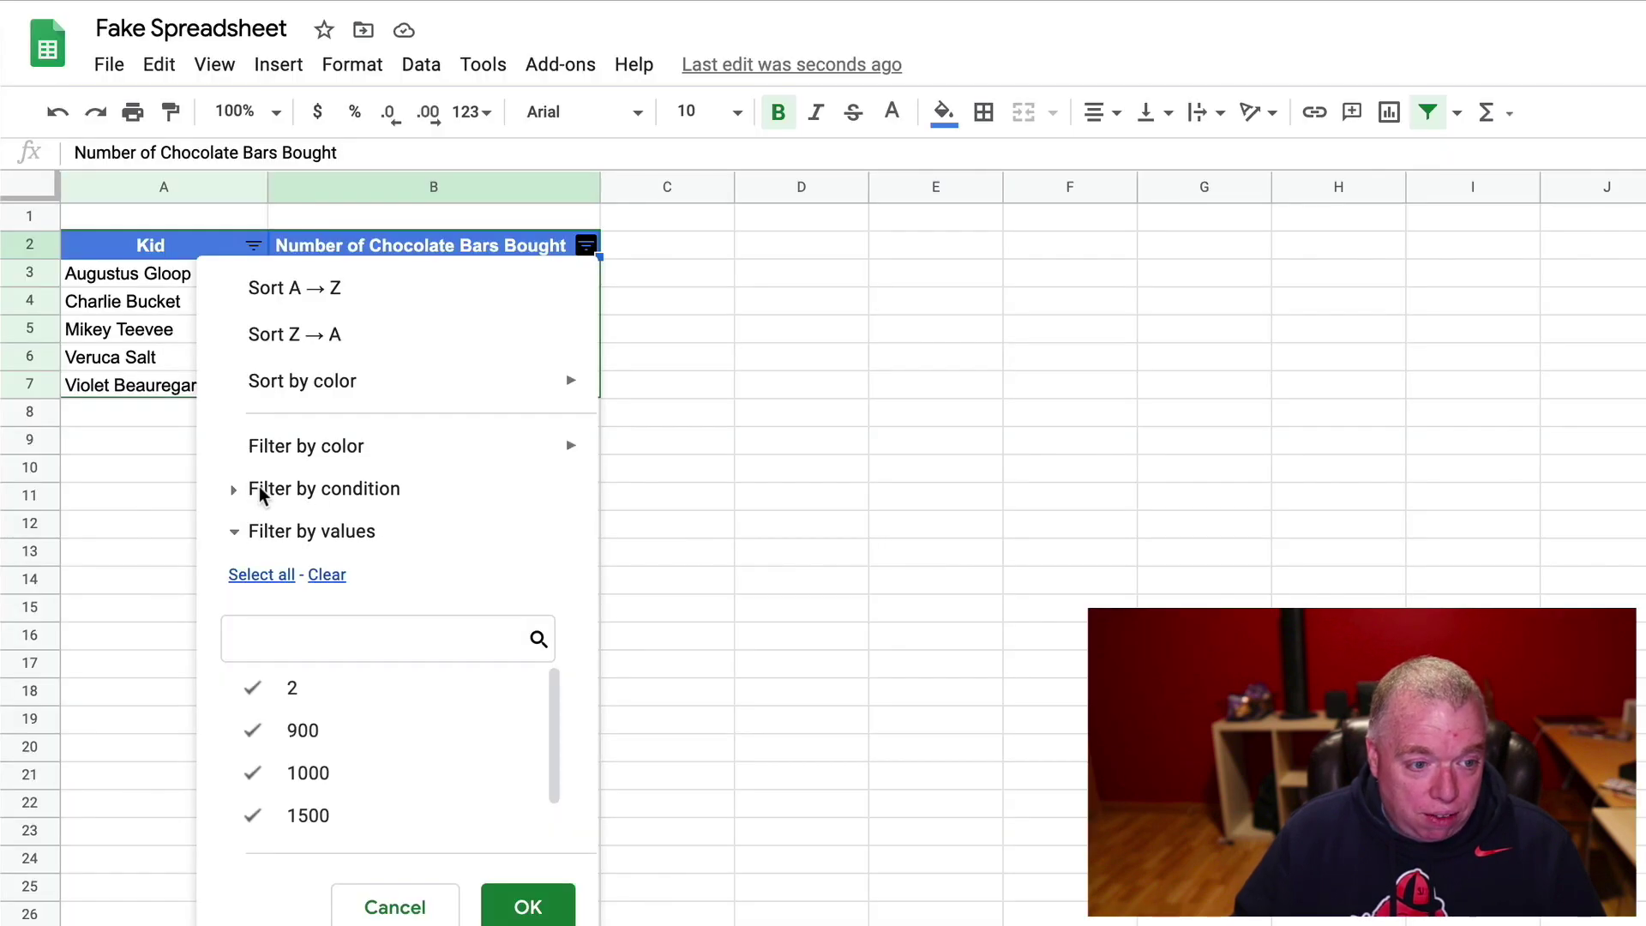
{"action": "left_click", "coordinate": [232, 492]}
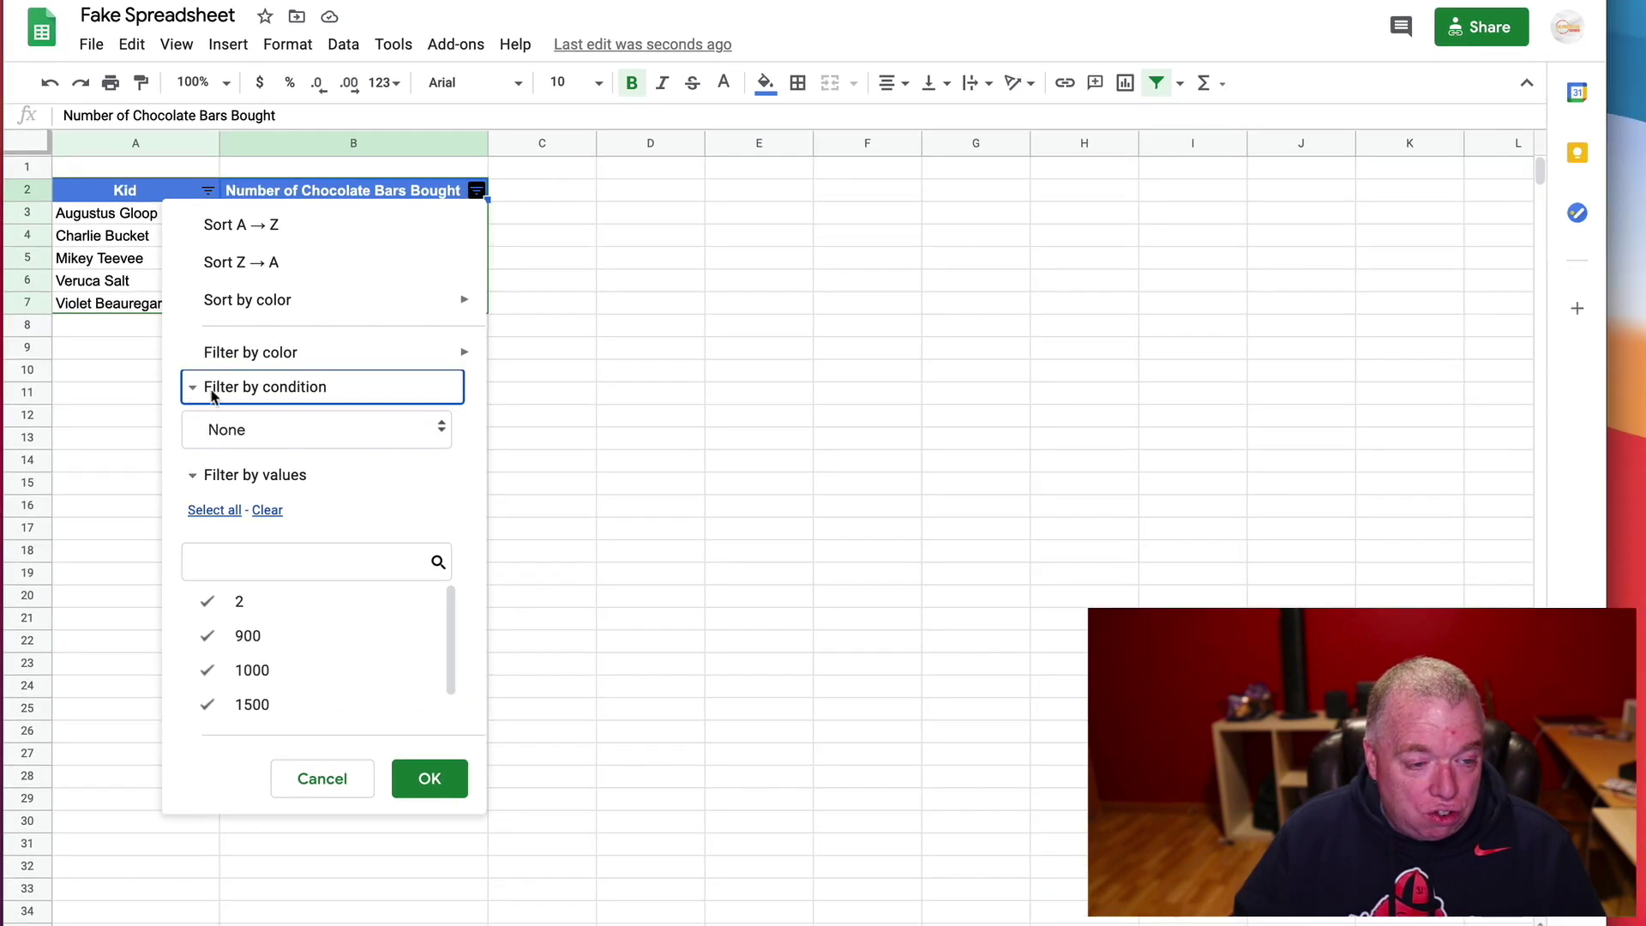
{"action": "left_click", "coordinate": [295, 467]}
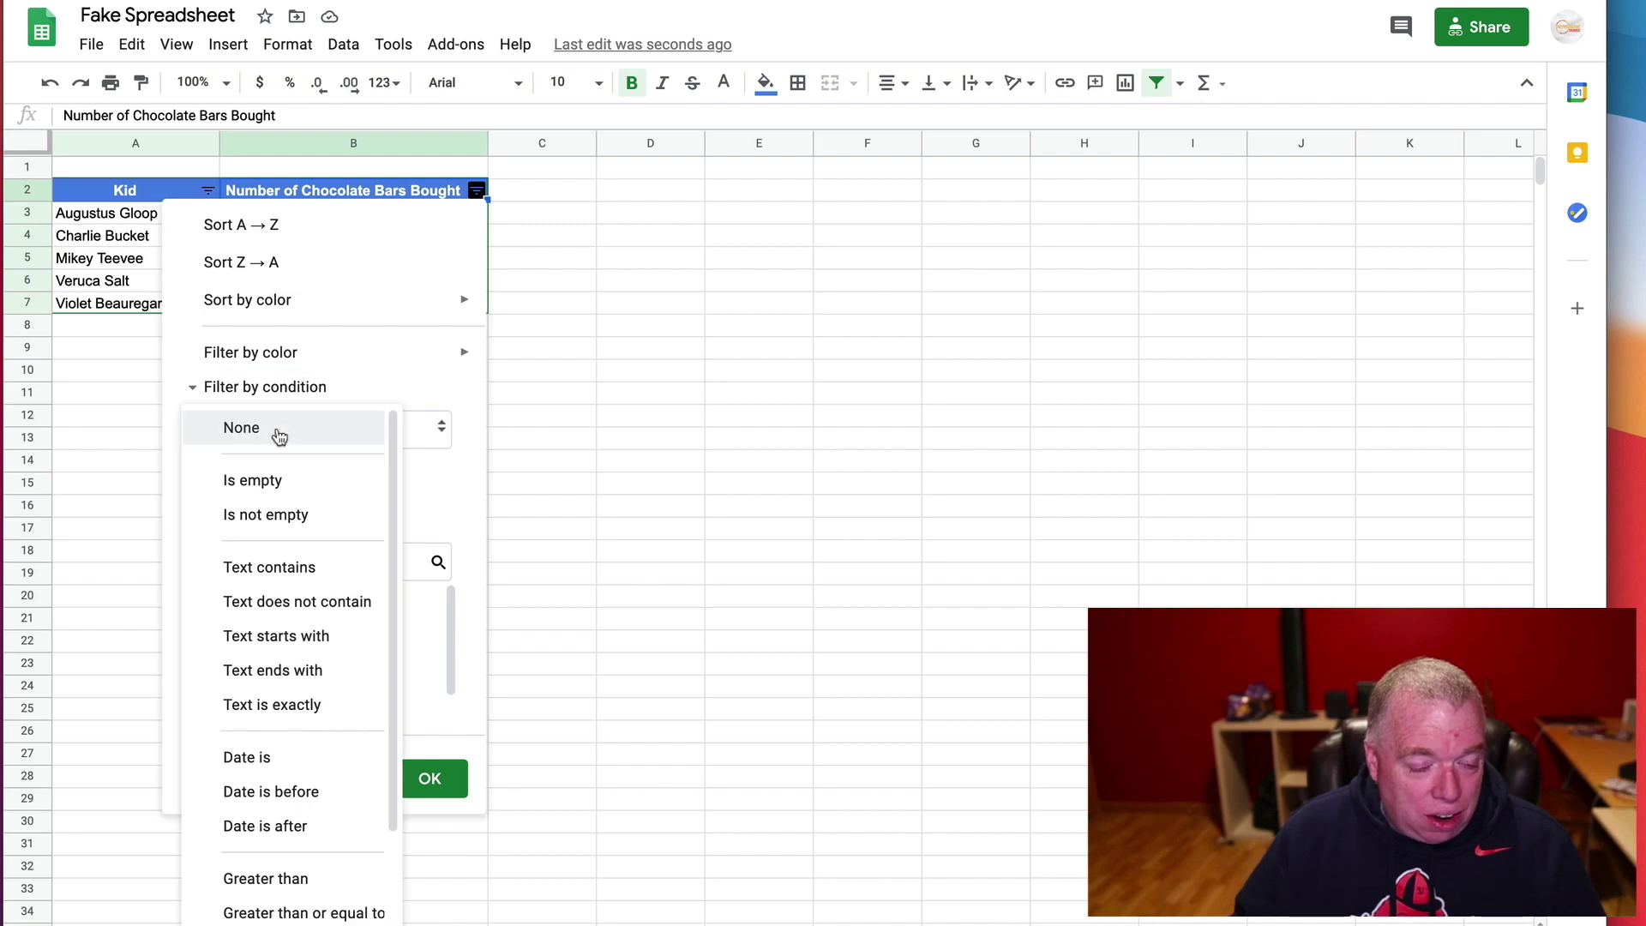
{"action": "scroll", "coordinate": [283, 445], "scroll_direction": "down", "scroll_amount": 3}
{"action": "scroll", "coordinate": [300, 480], "scroll_direction": "up", "scroll_amount": 3}
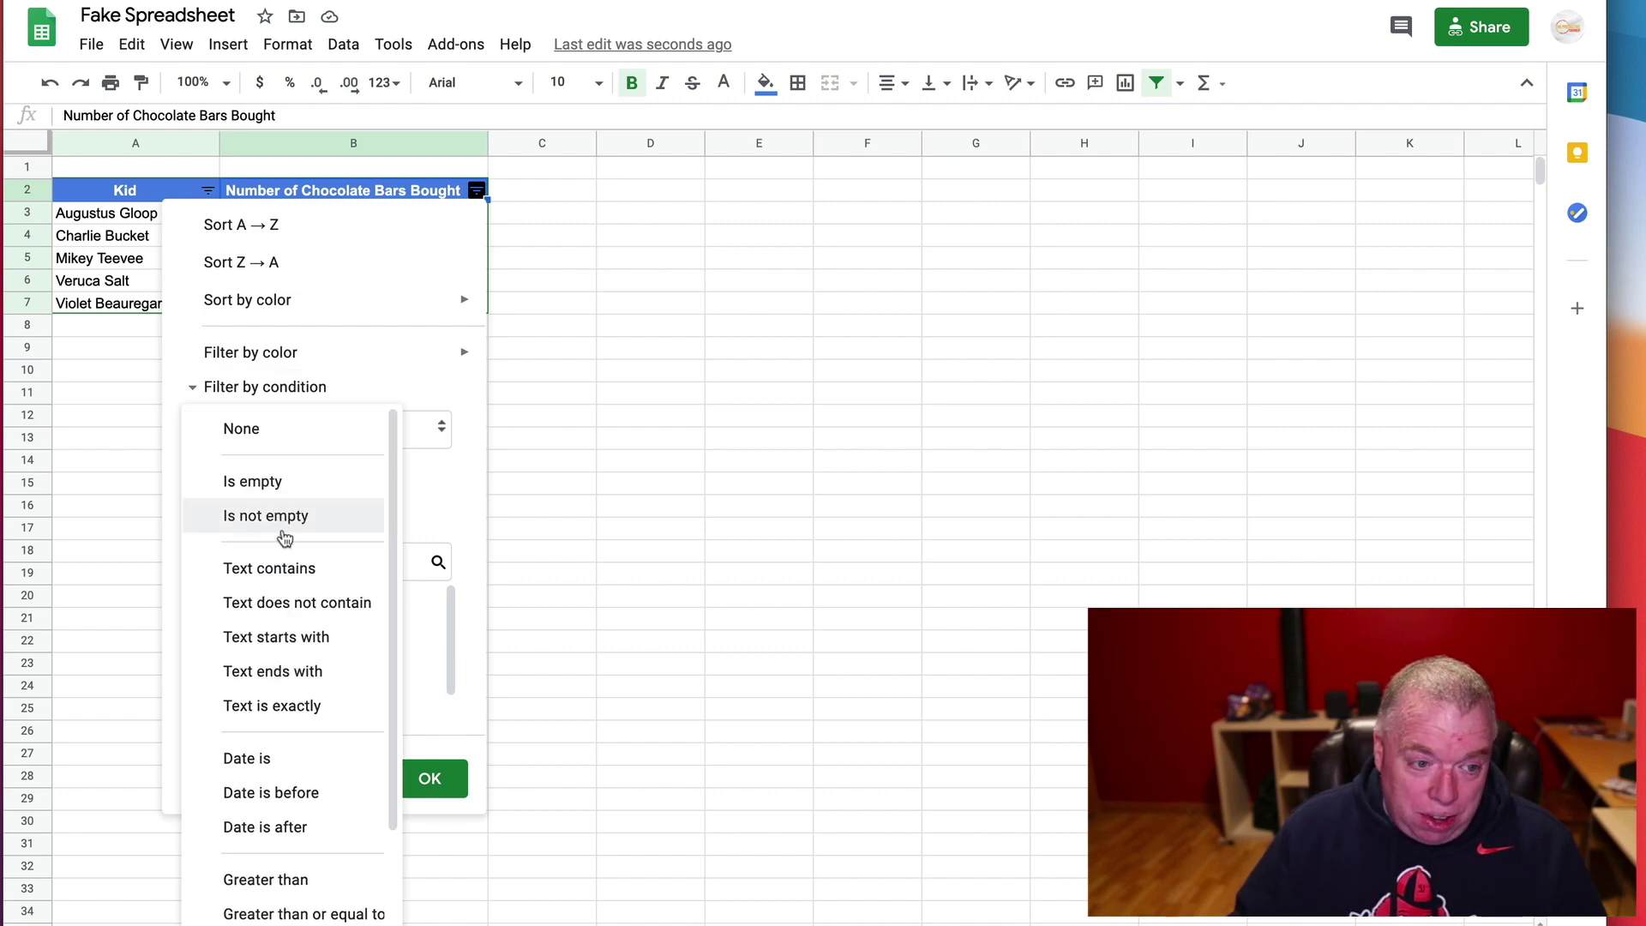
{"action": "scroll", "coordinate": [287, 578], "scroll_direction": "down", "scroll_amount": 2}
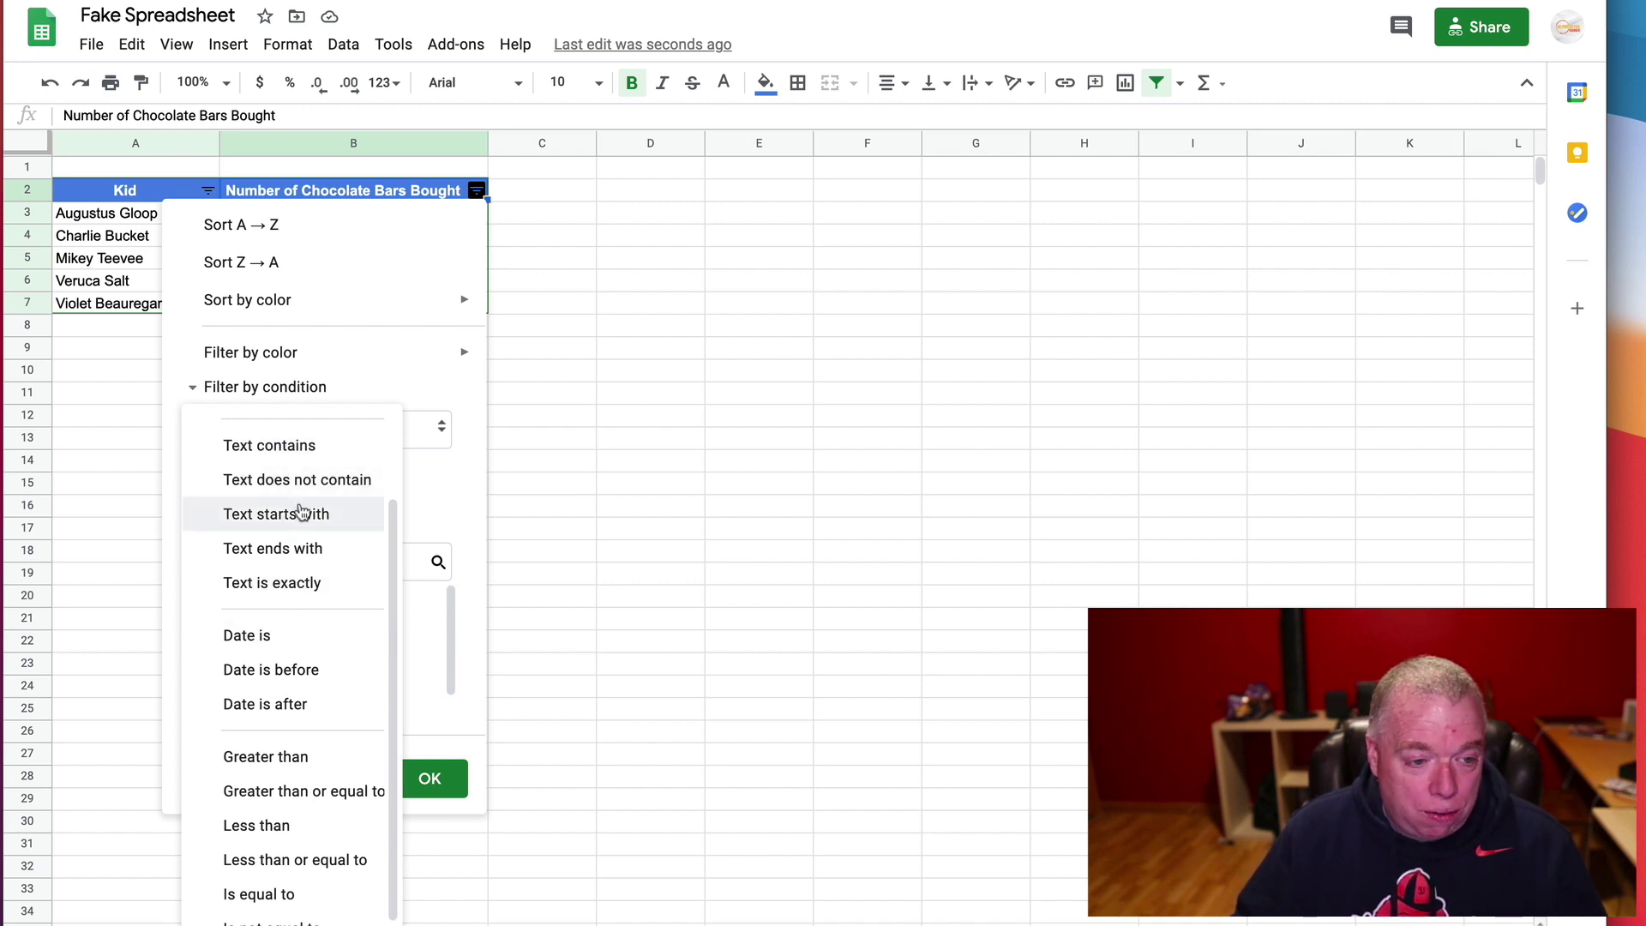
{"action": "scroll", "coordinate": [308, 591], "scroll_direction": "down", "scroll_amount": 2}
{"action": "scroll", "coordinate": [337, 490], "scroll_direction": "up", "scroll_amount": 3}
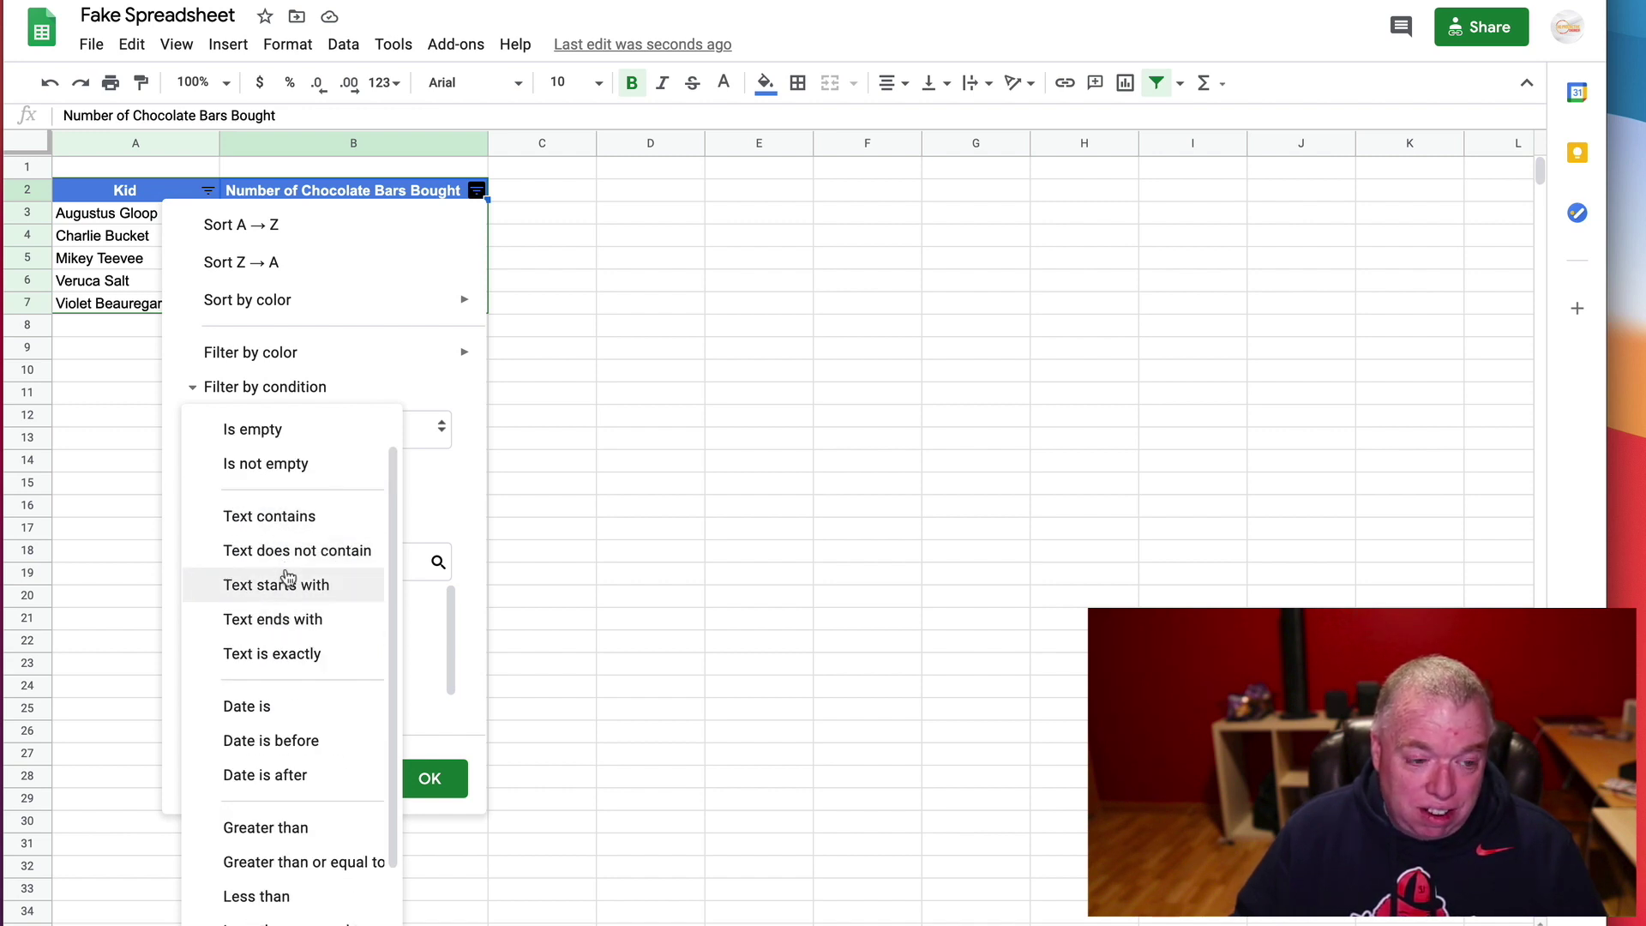
{"action": "scroll", "coordinate": [286, 562], "scroll_direction": "down", "scroll_amount": 2}
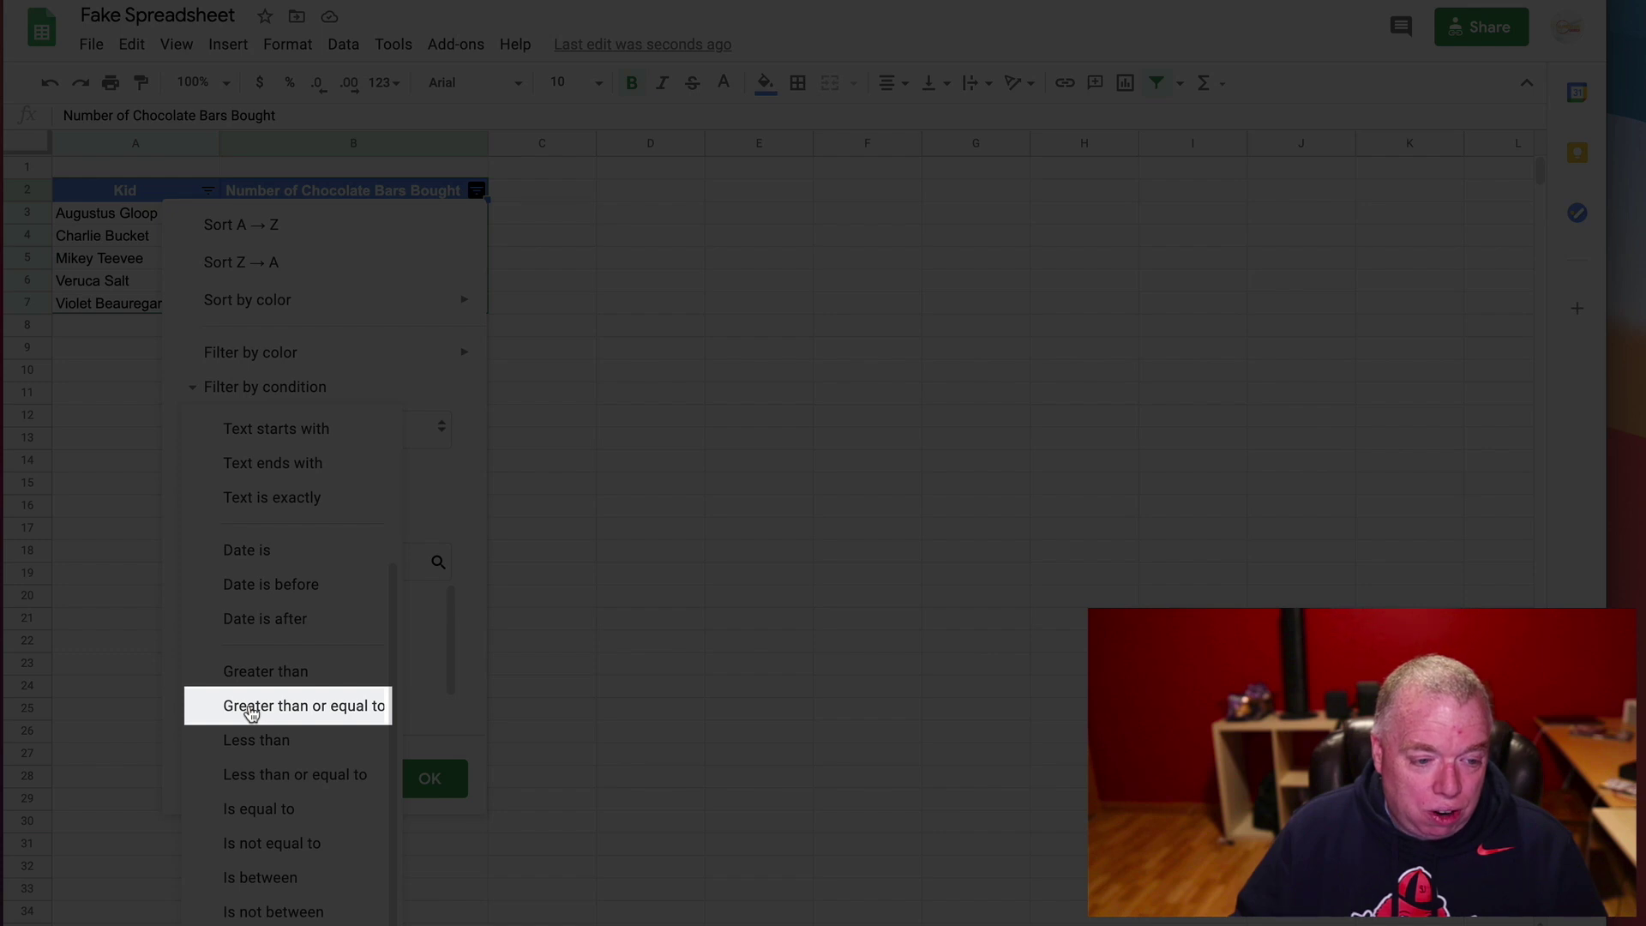
{"action": "left_click", "coordinate": [251, 706]}
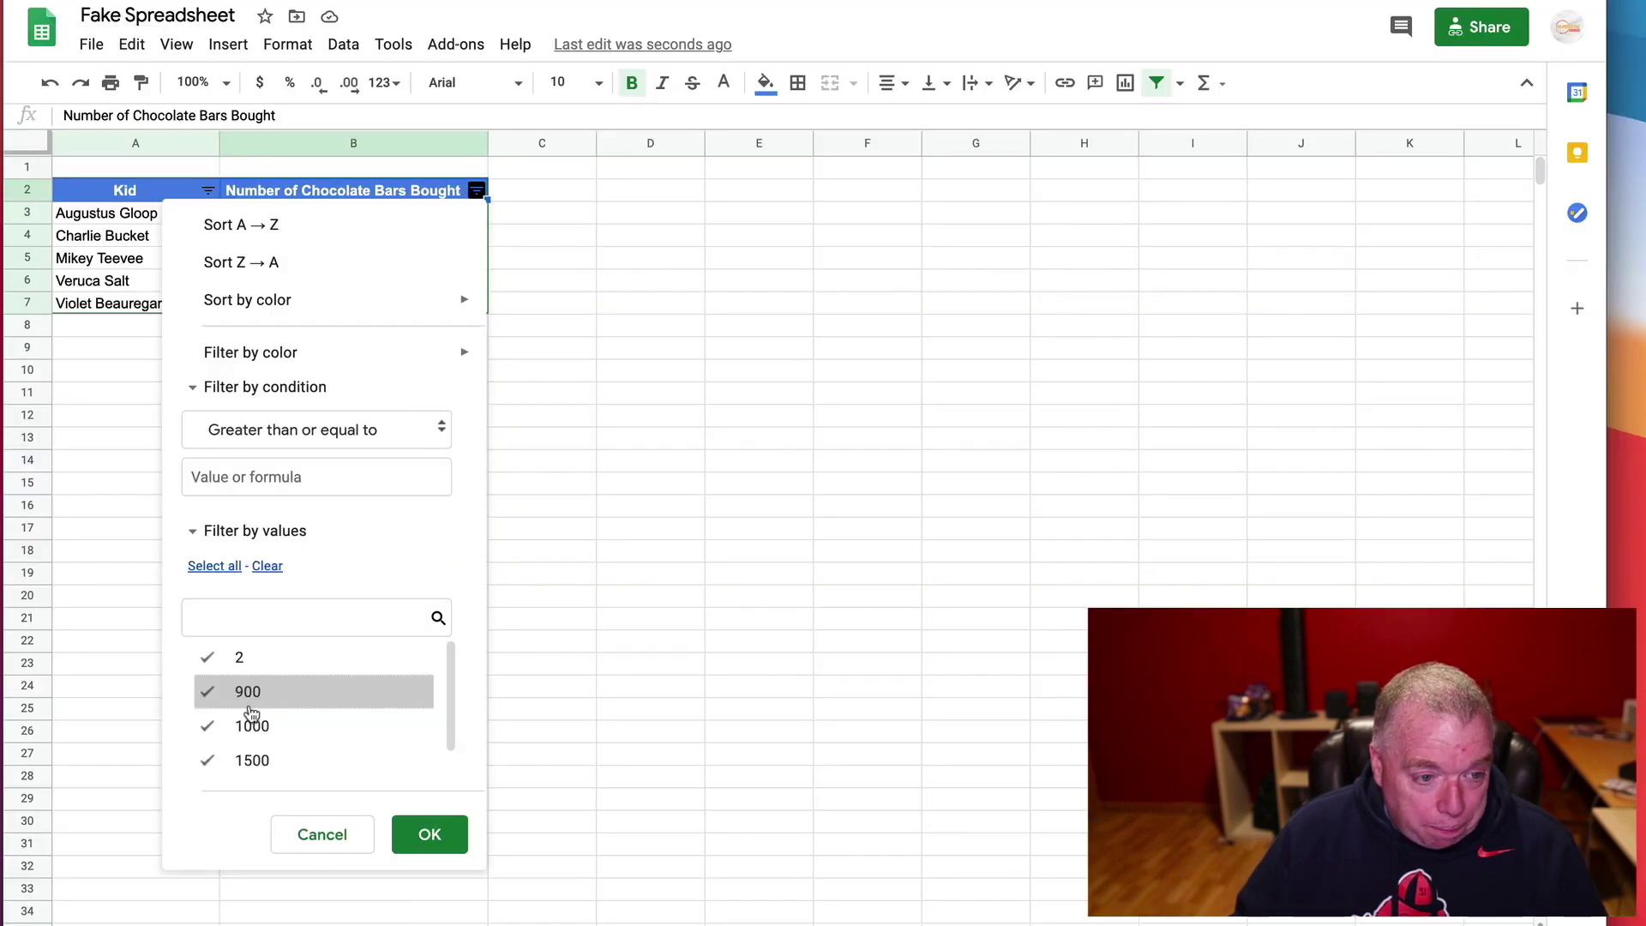
Set the filter condition's value to 1500 and apply the filter.
{"action": "left_click", "coordinate": [241, 477]}
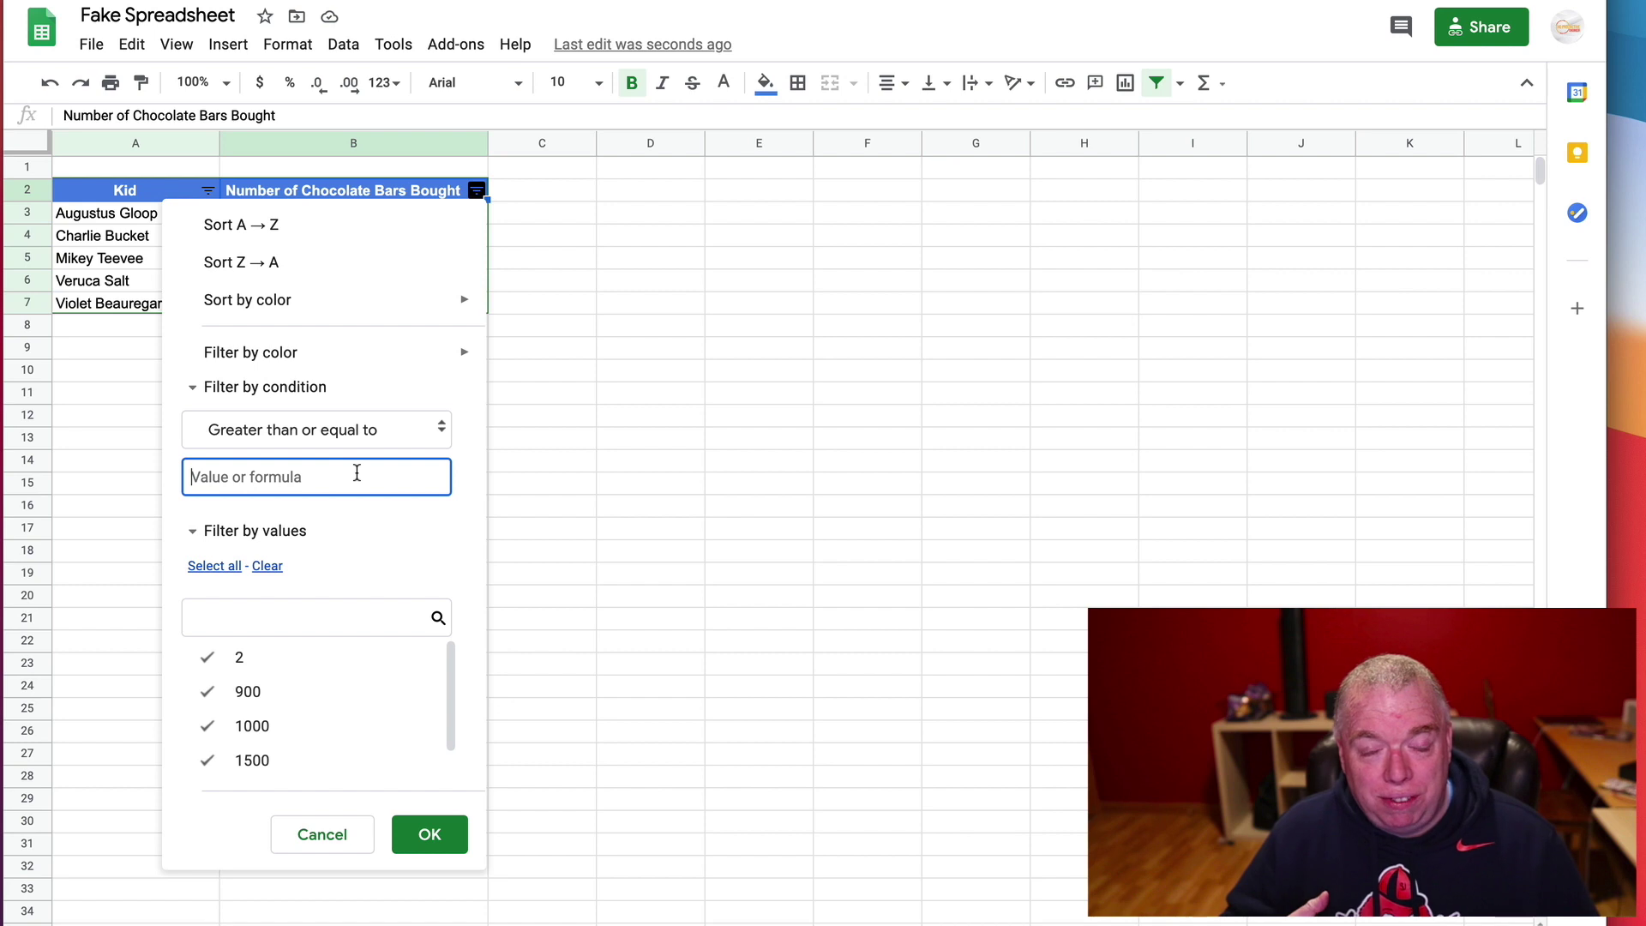
{"action": "type", "text": "1500"}
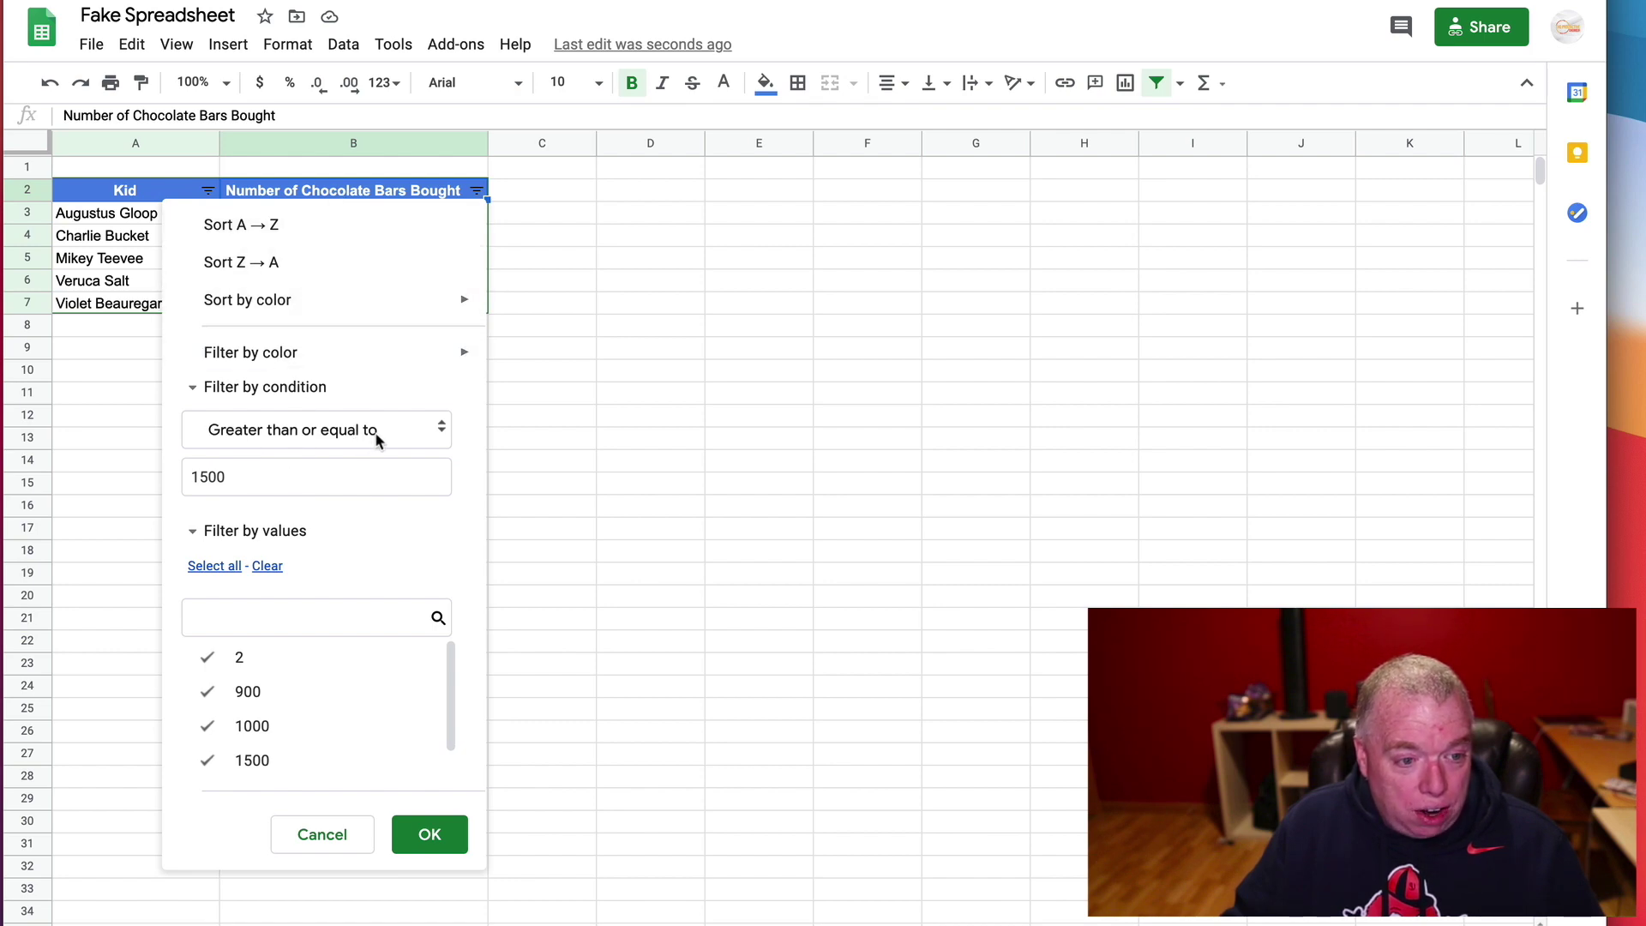
{"action": "left_click", "coordinate": [431, 834]}
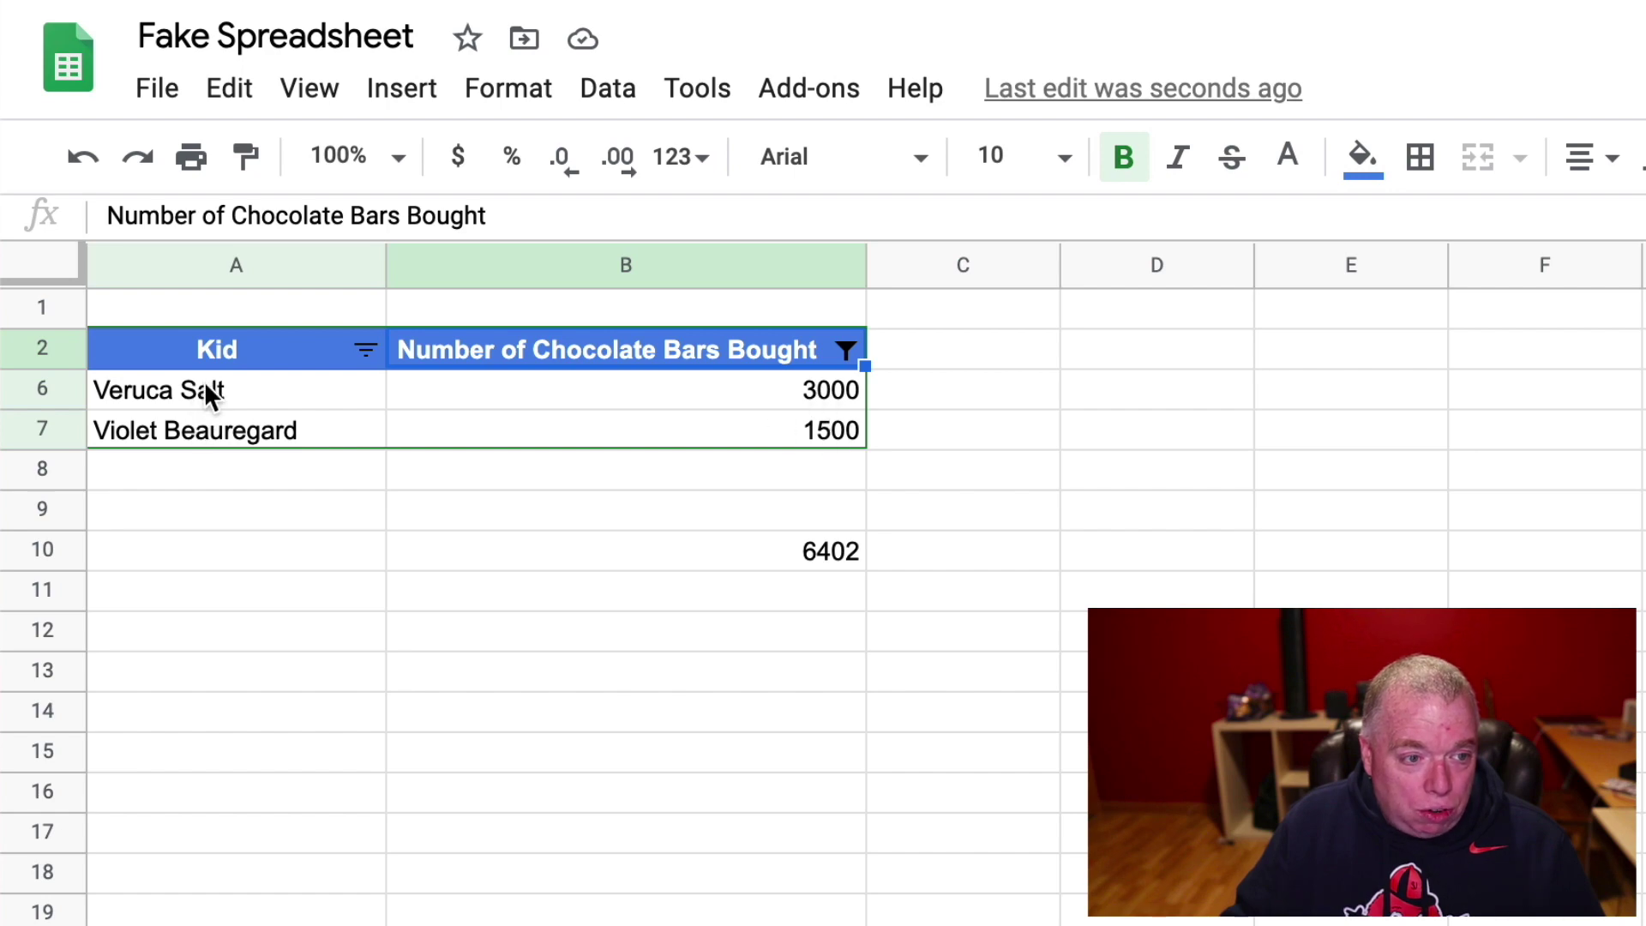
Reset the Number of Chocolate Bars Bought filter condition to None and apply it.
{"action": "left_click", "coordinate": [846, 350]}
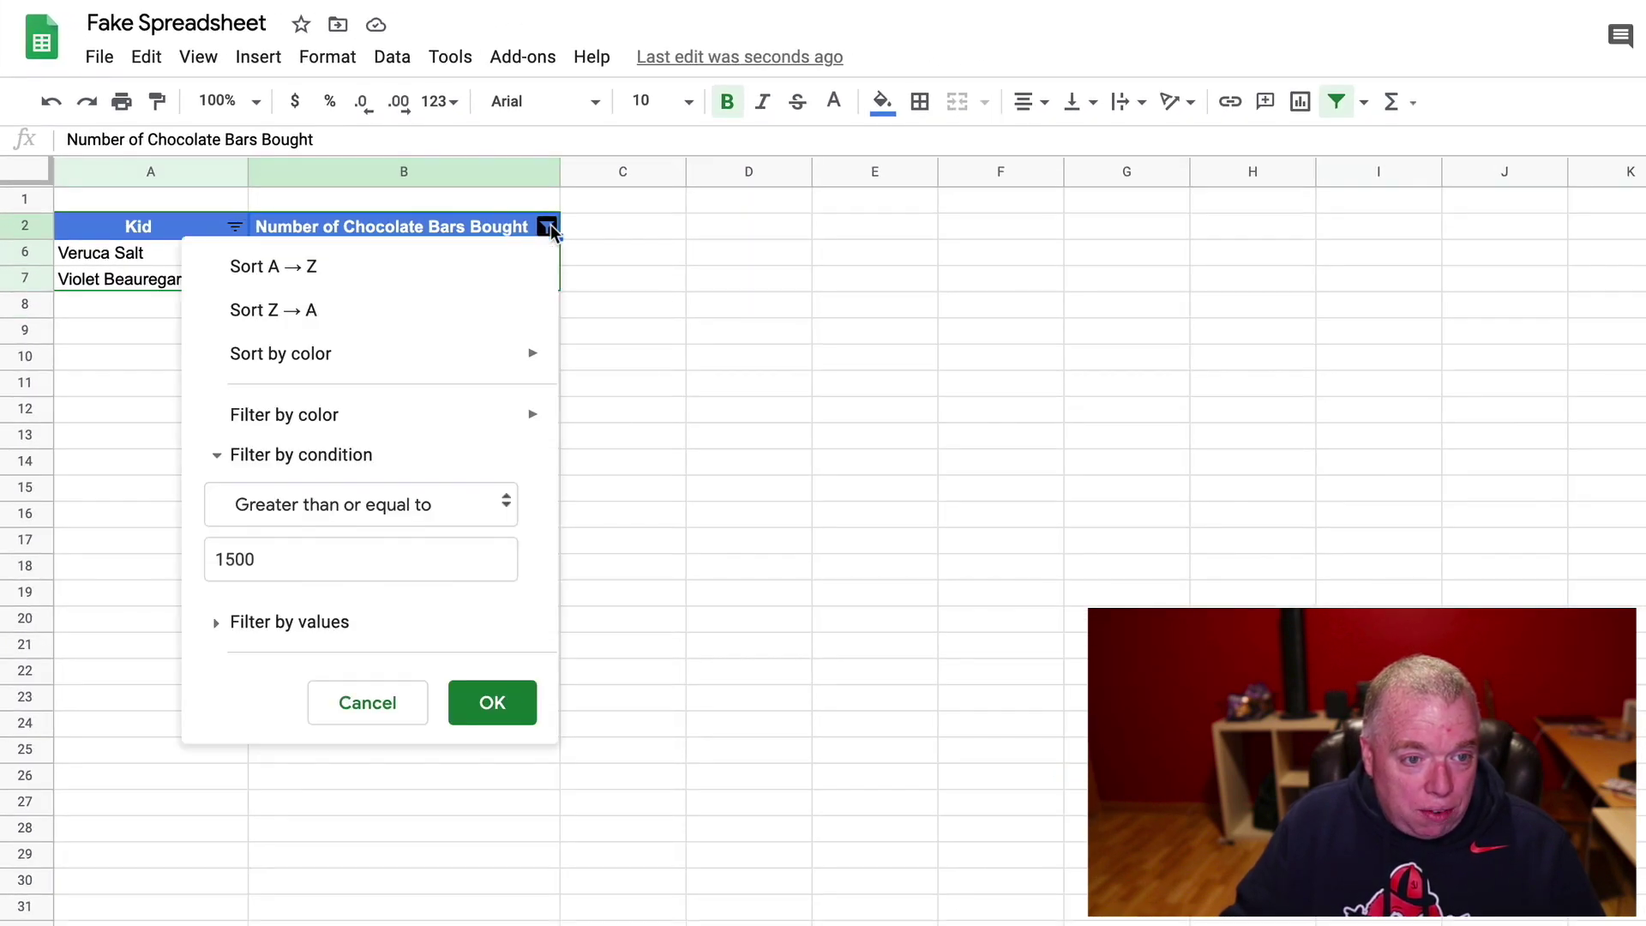
{"action": "left_click", "coordinate": [361, 510]}
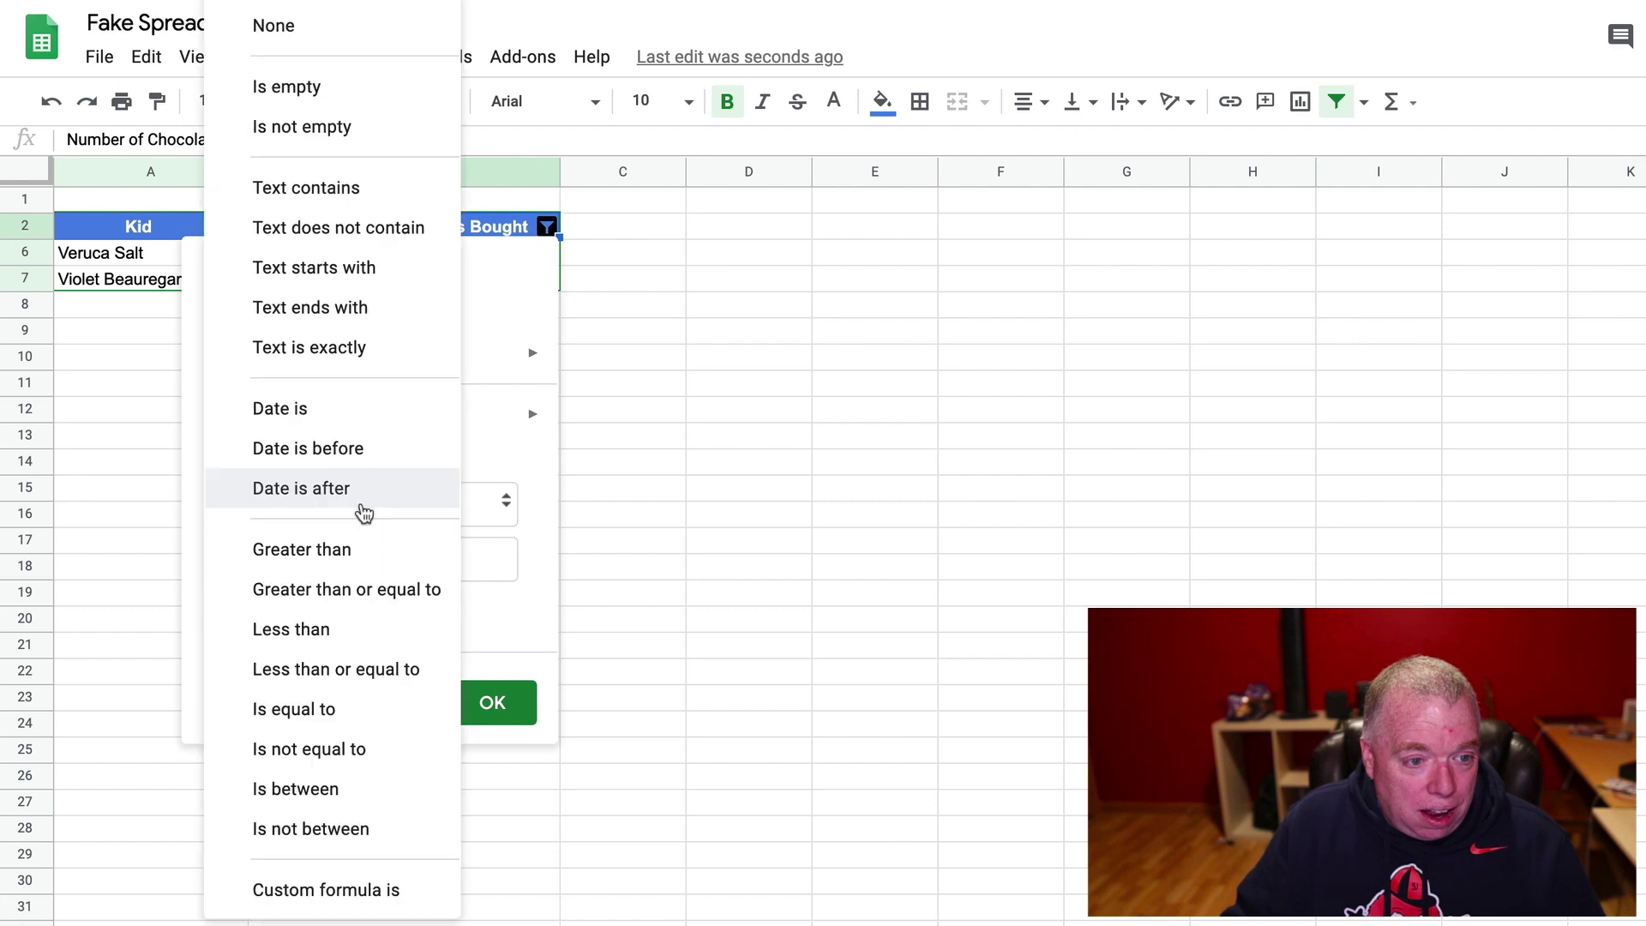
{"action": "left_click", "coordinate": [313, 49]}
{"action": "left_click", "coordinate": [505, 654]}
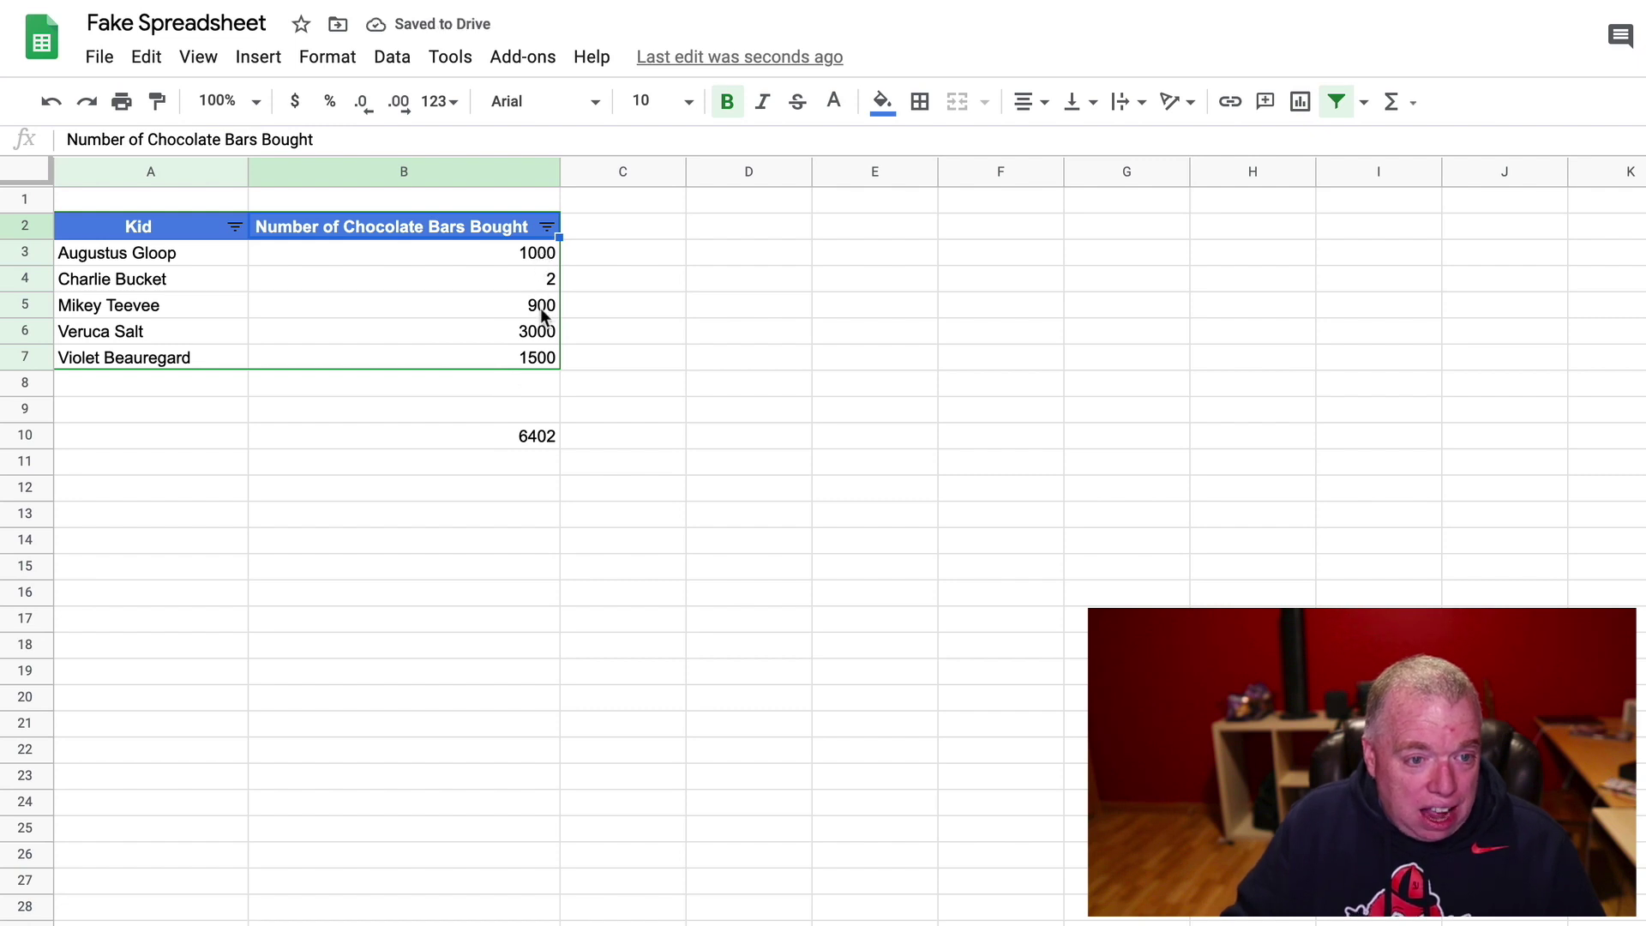
{"action": "left_click", "coordinate": [540, 697]}
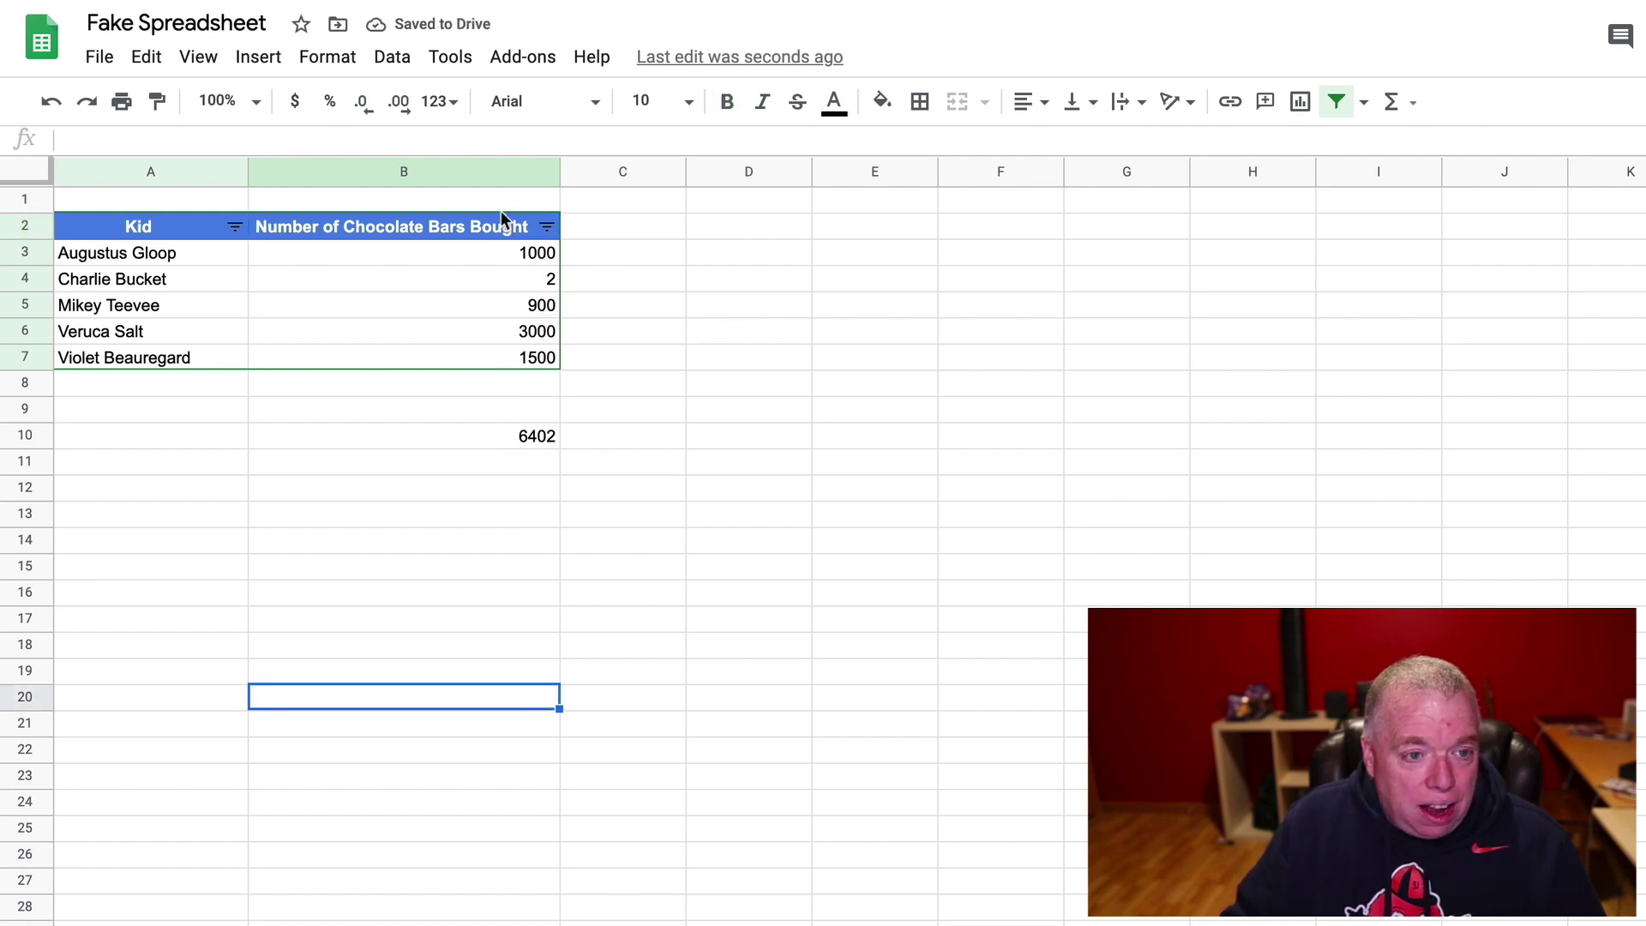
Filter the Number of Chocolate Bars Bought column by the condition Less than 1000.
{"action": "left_click", "coordinate": [547, 226]}
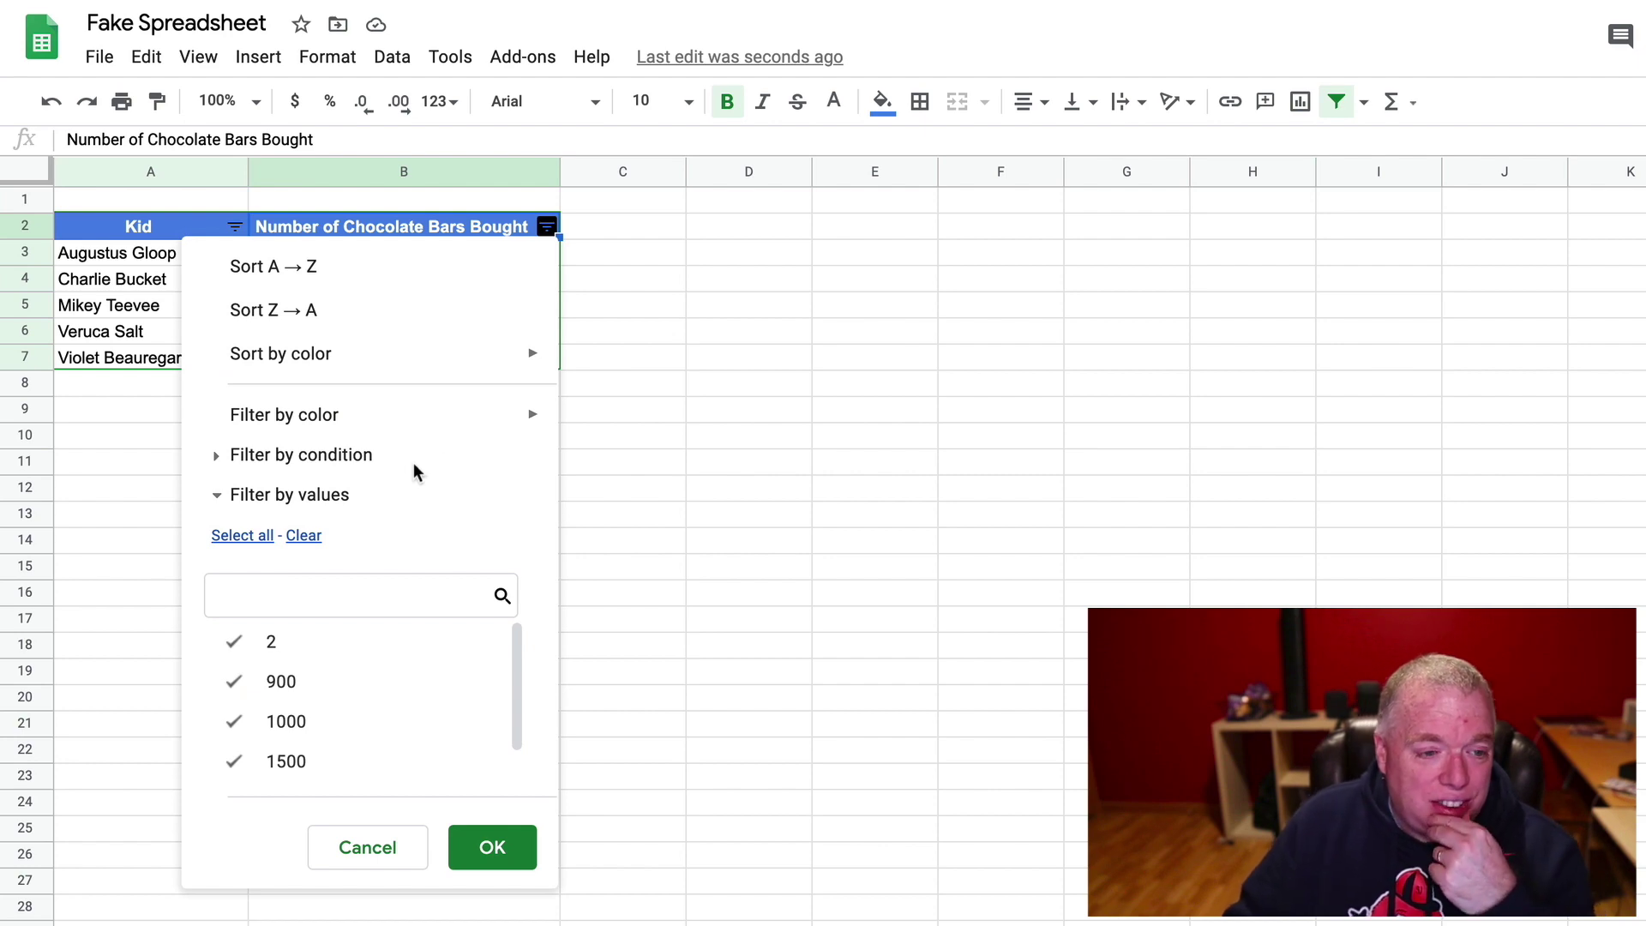
{"action": "left_click", "coordinate": [369, 455]}
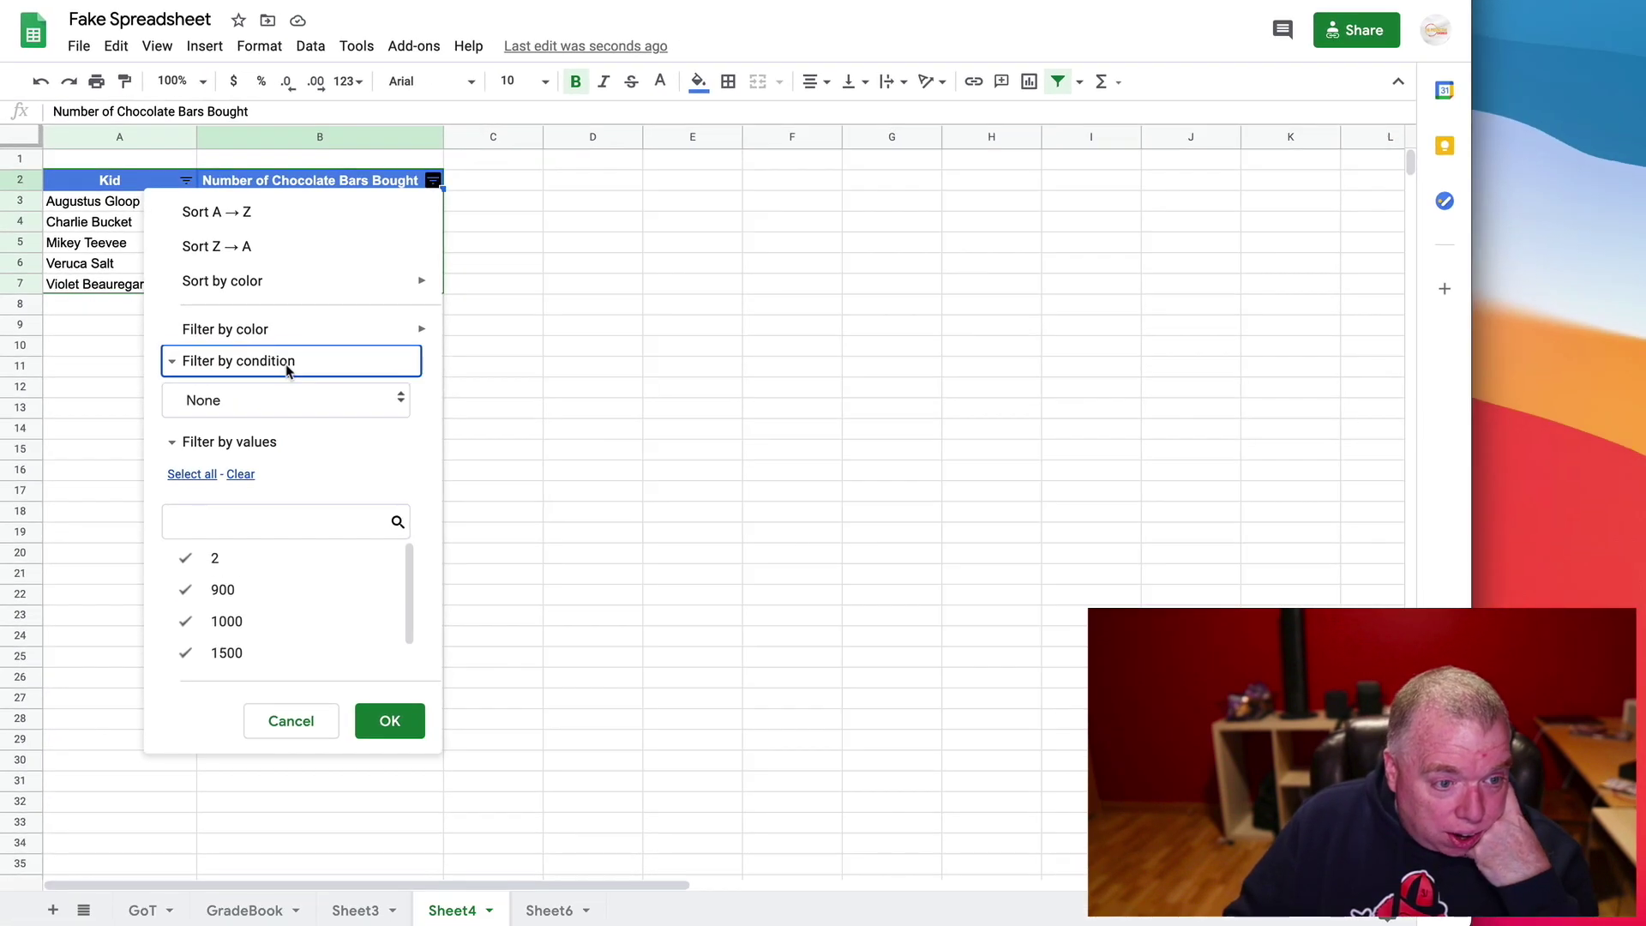
{"action": "left_click", "coordinate": [292, 407]}
{"action": "scroll", "coordinate": [257, 724], "scroll_direction": "down", "scroll_amount": 2}
{"action": "left_click", "coordinate": [265, 690]}
{"action": "left_click", "coordinate": [331, 435]}
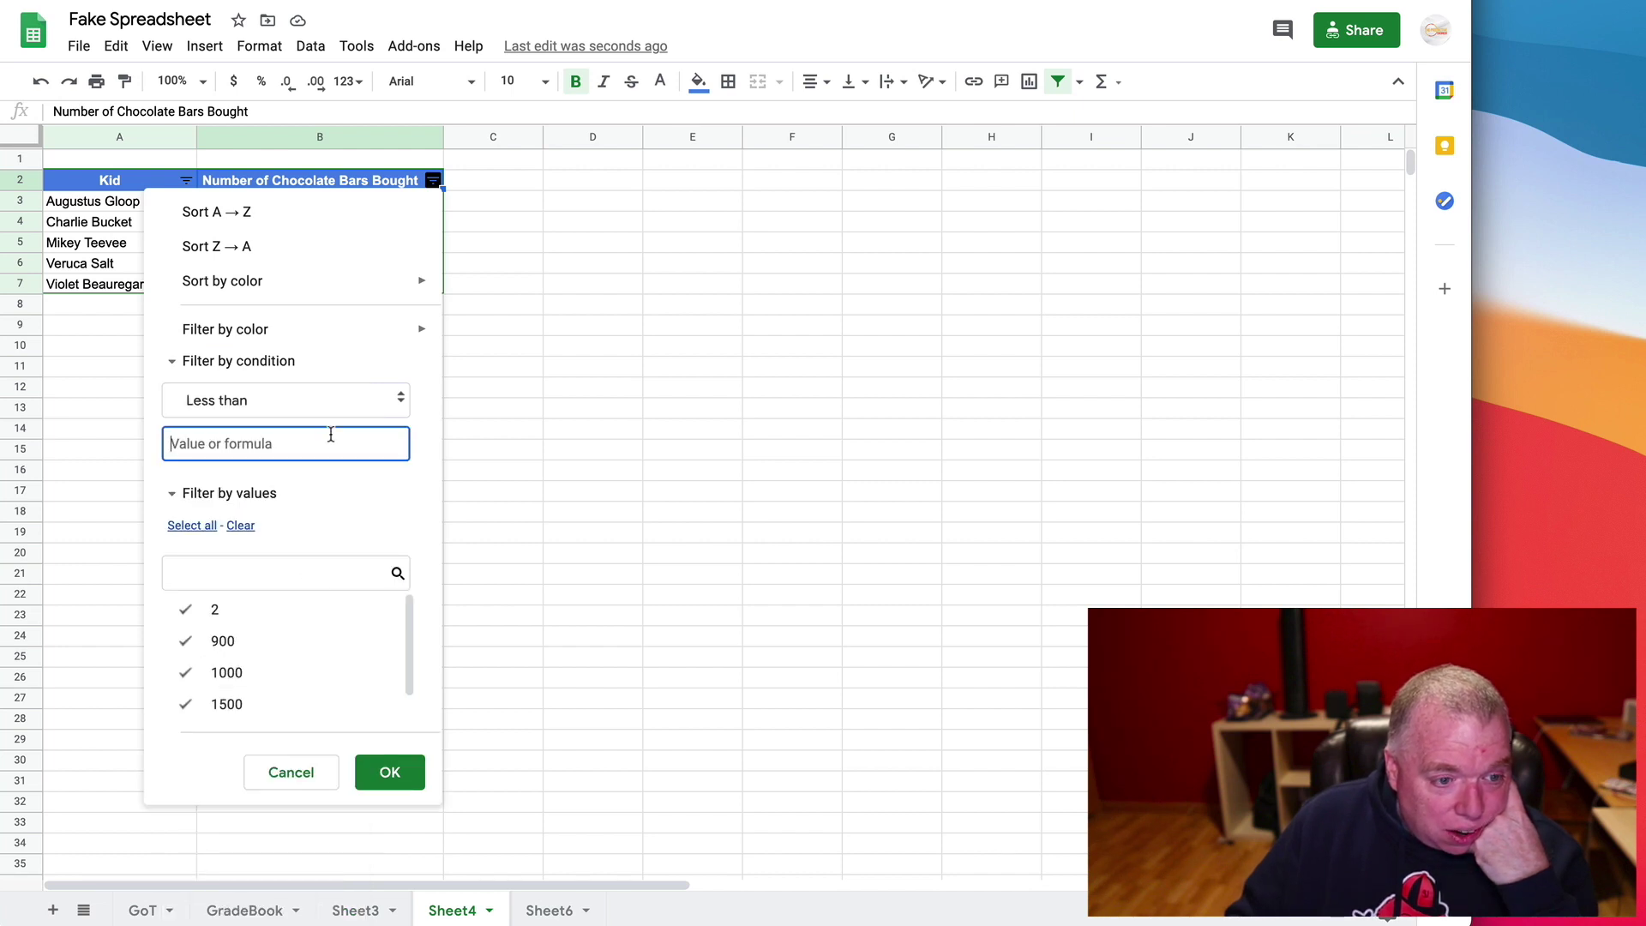
{"action": "type", "text": "1000"}
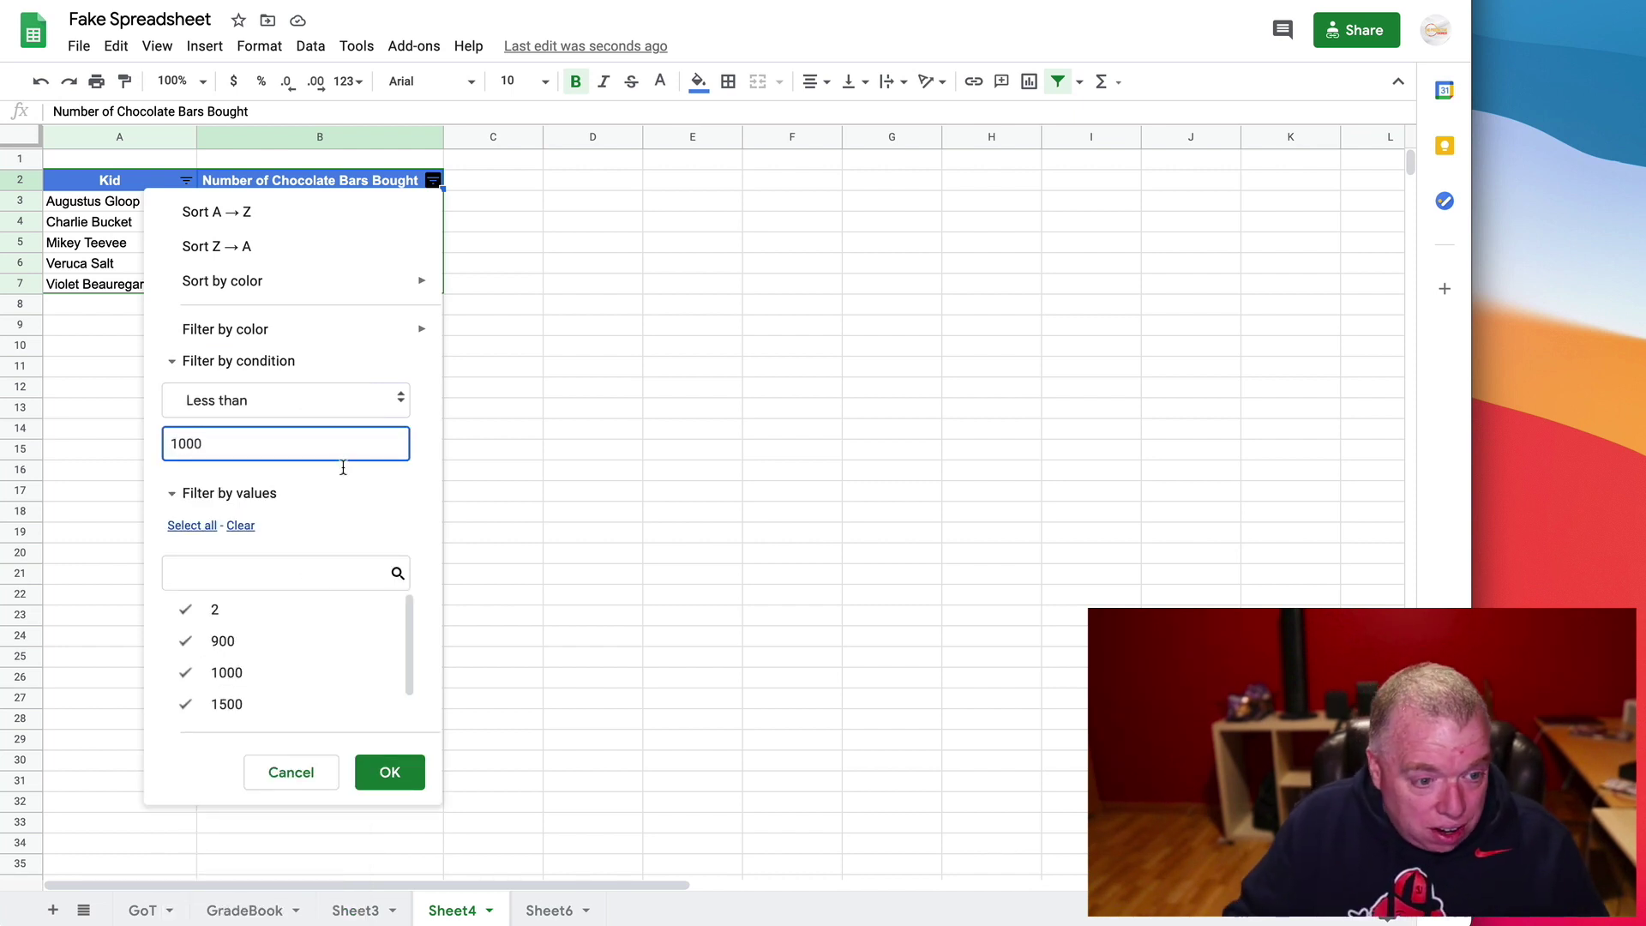
{"action": "left_click", "coordinate": [392, 772]}
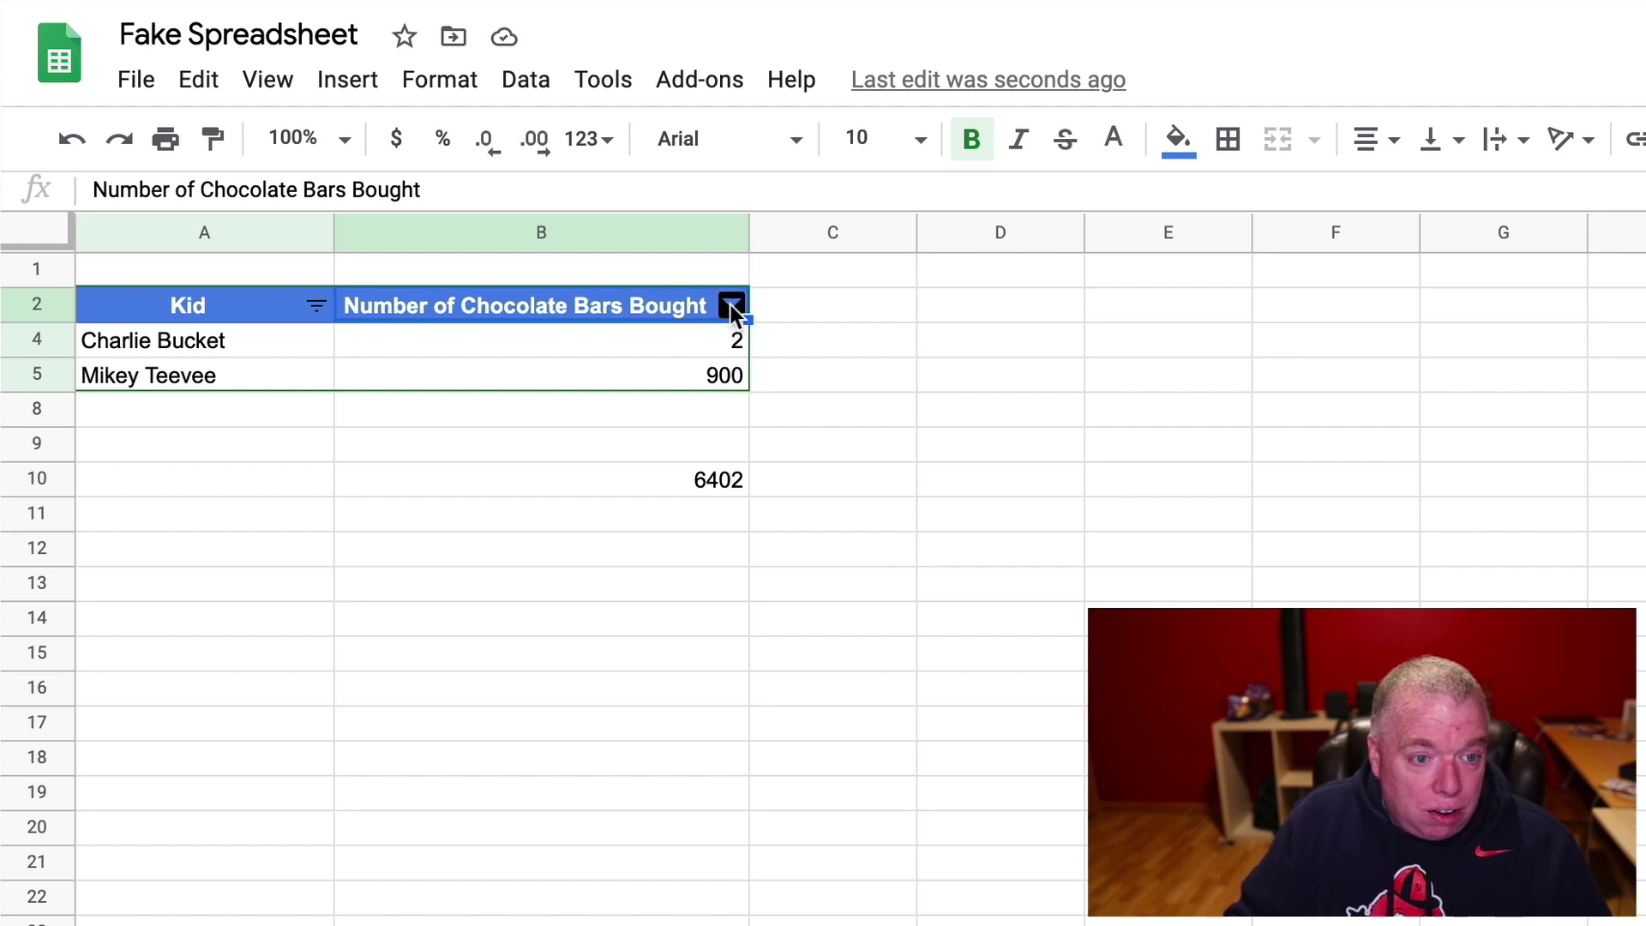
Reset the filter condition of the Number of Chocolate Bars Bought column to None and apply it.
{"action": "left_click", "coordinate": [730, 306]}
{"action": "left_click", "coordinate": [664, 670]}
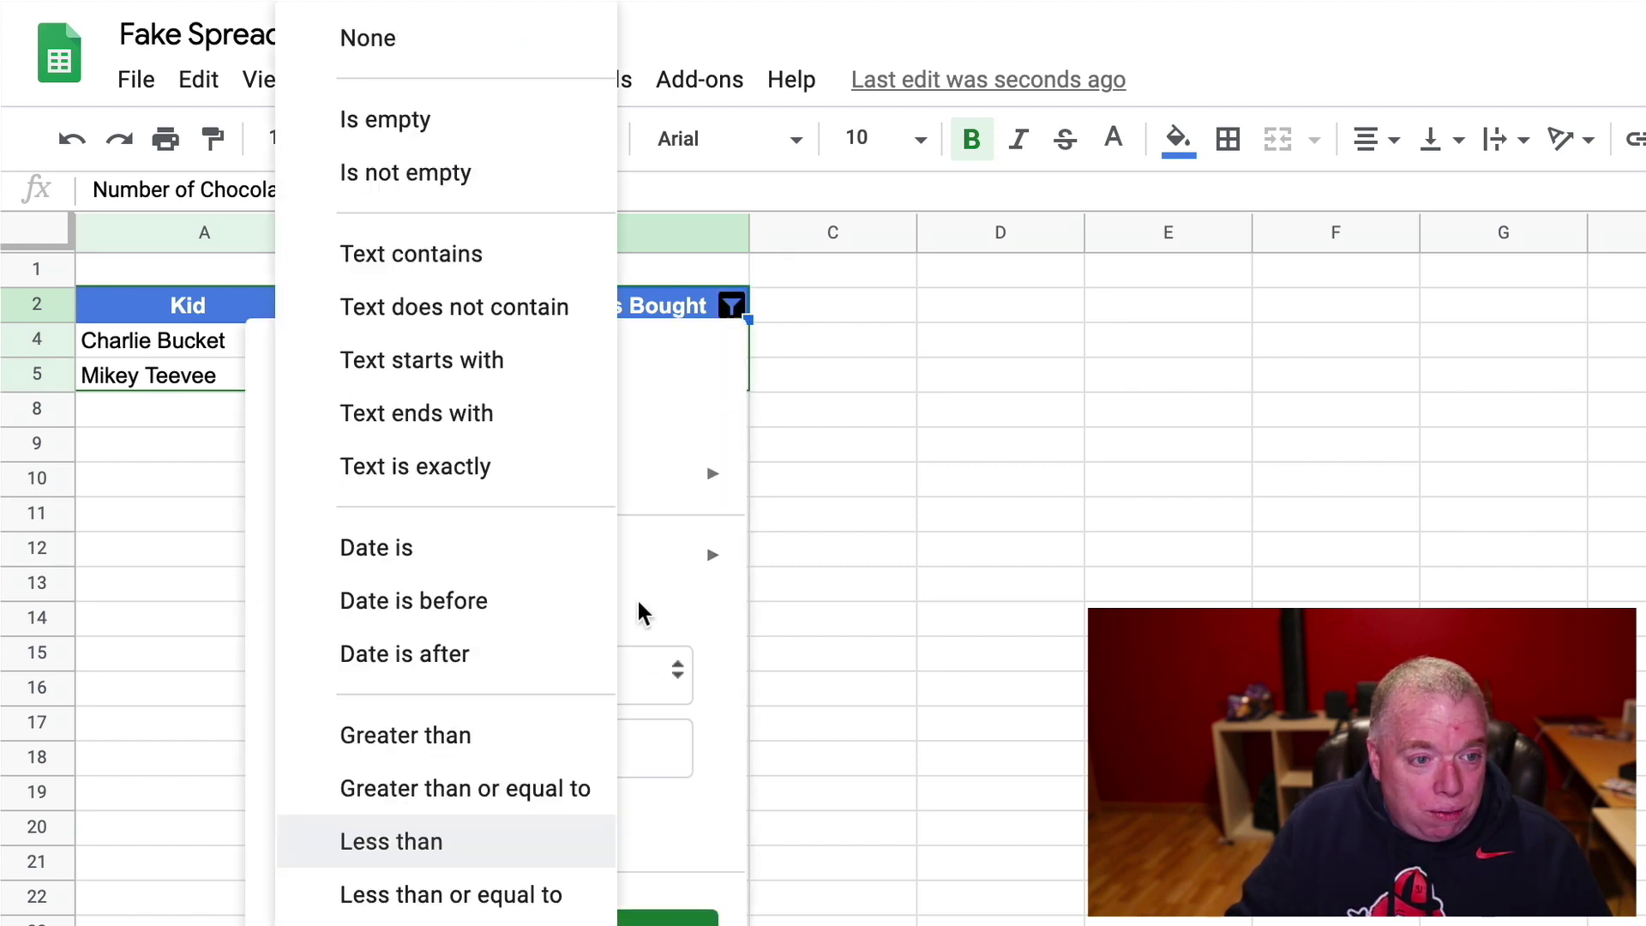
{"action": "left_click", "coordinate": [636, 597]}
{"action": "left_click", "coordinate": [660, 674]}
{"action": "left_click", "coordinate": [660, 673]}
{"action": "left_click", "coordinate": [676, 672]}
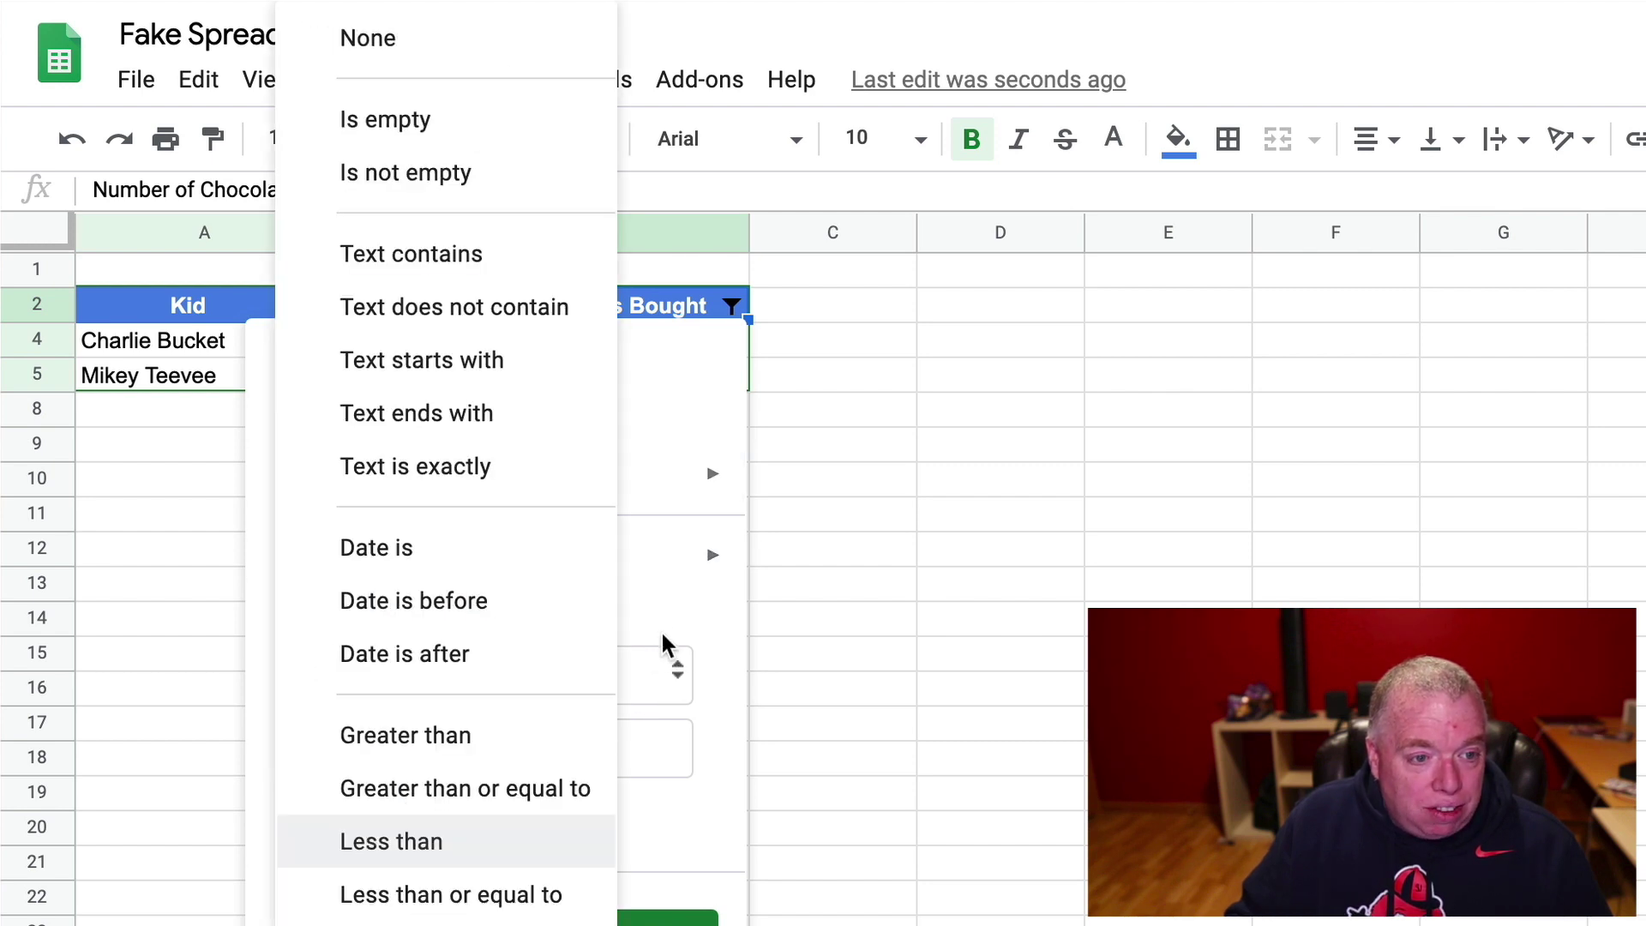
{"action": "left_click", "coordinate": [666, 648]}
{"action": "left_click", "coordinate": [676, 673]}
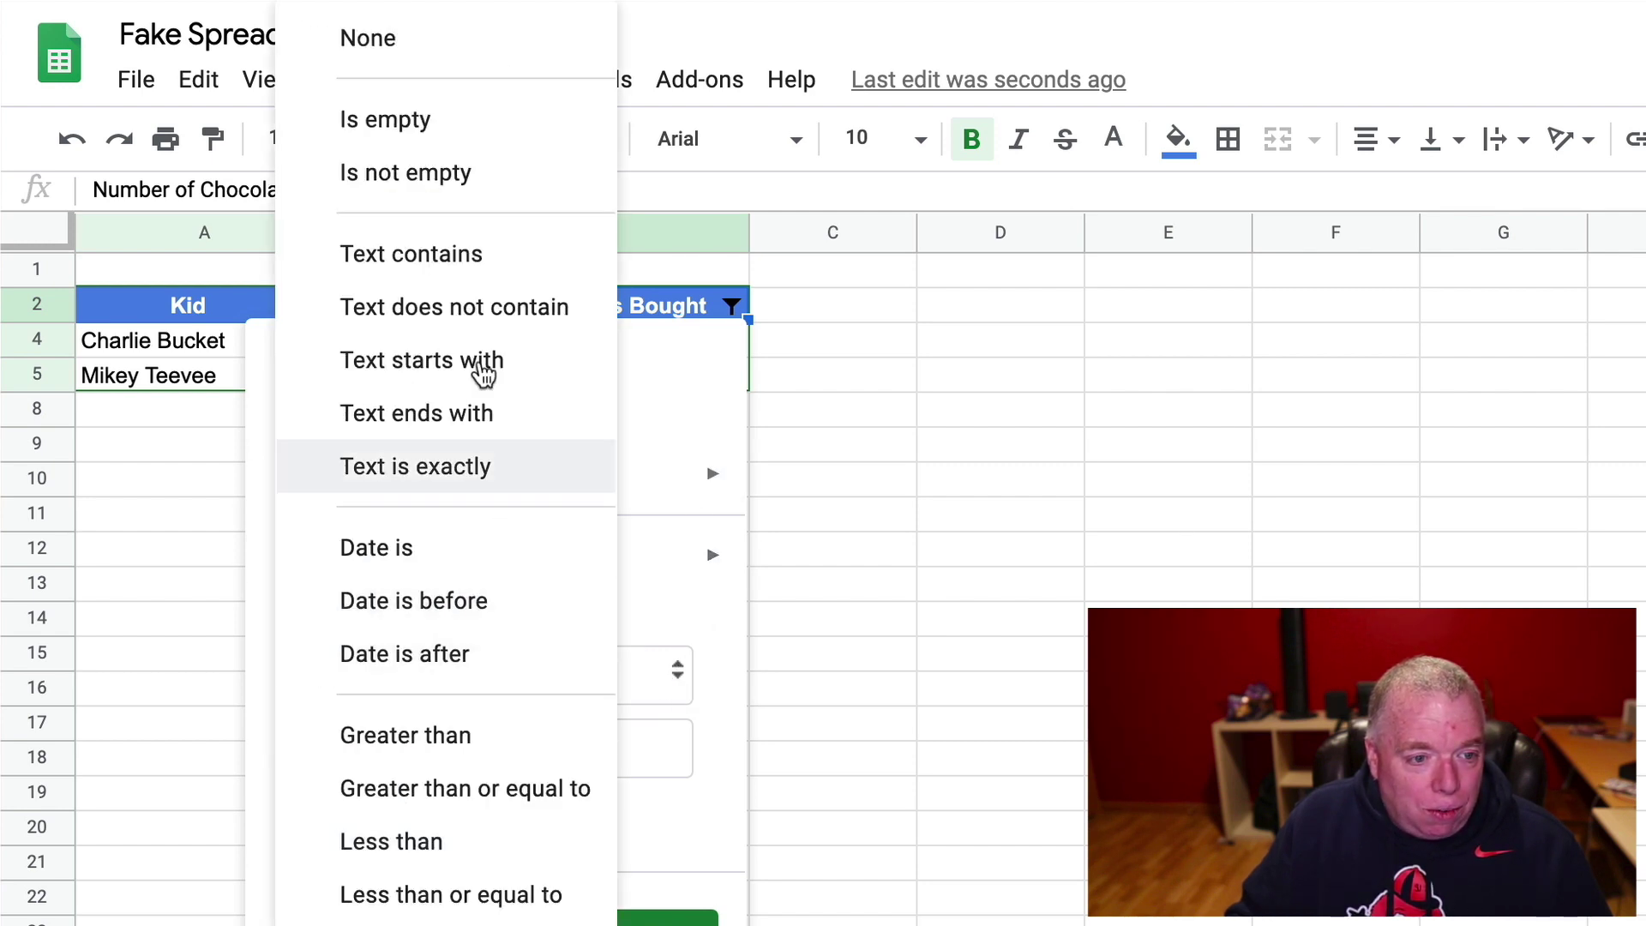
{"action": "left_click", "coordinate": [439, 54]}
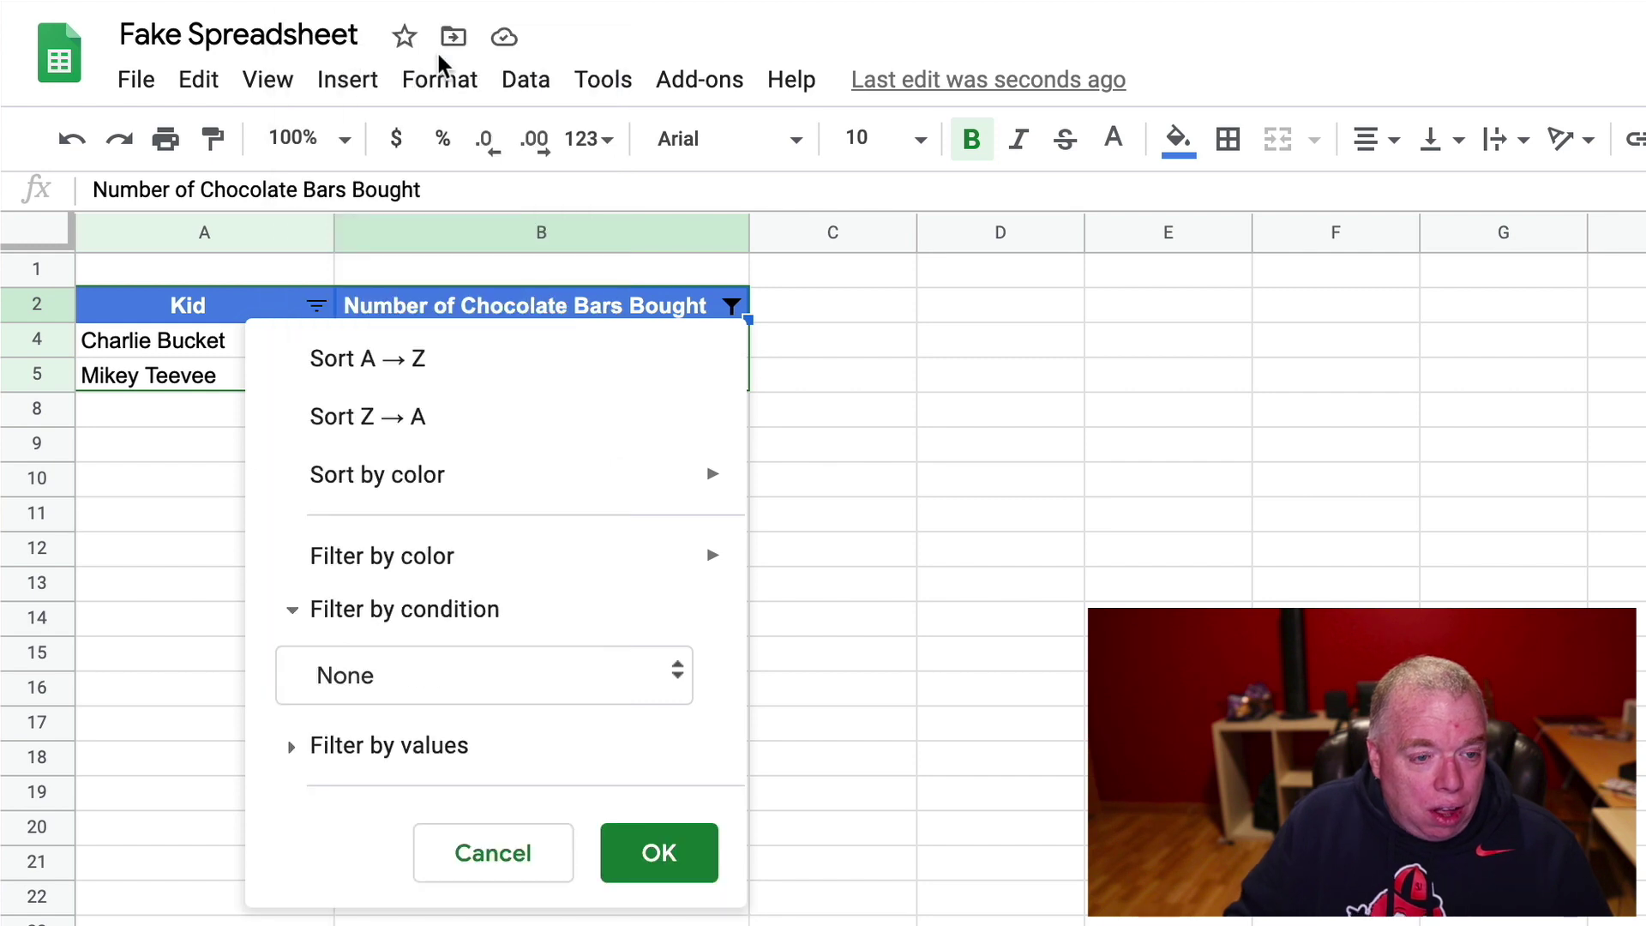
{"action": "left_click", "coordinate": [655, 867]}
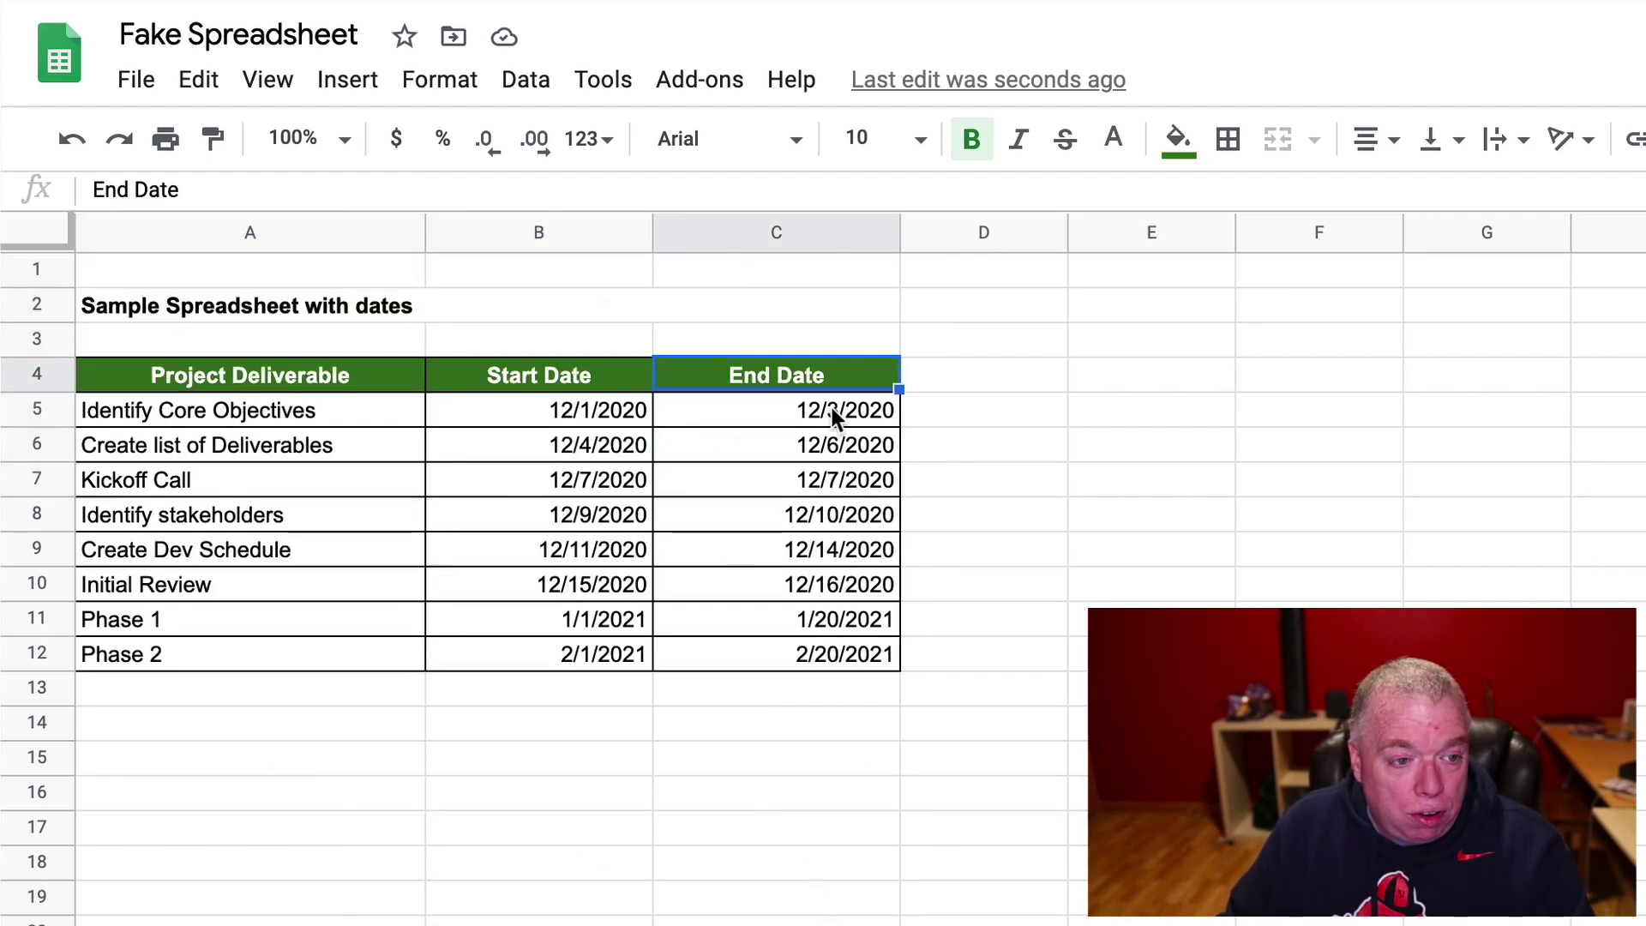
Apply the standard Date number format to the start and end dates in B5:C12 of the project table.
{"action": "left_click", "coordinate": [527, 413]}
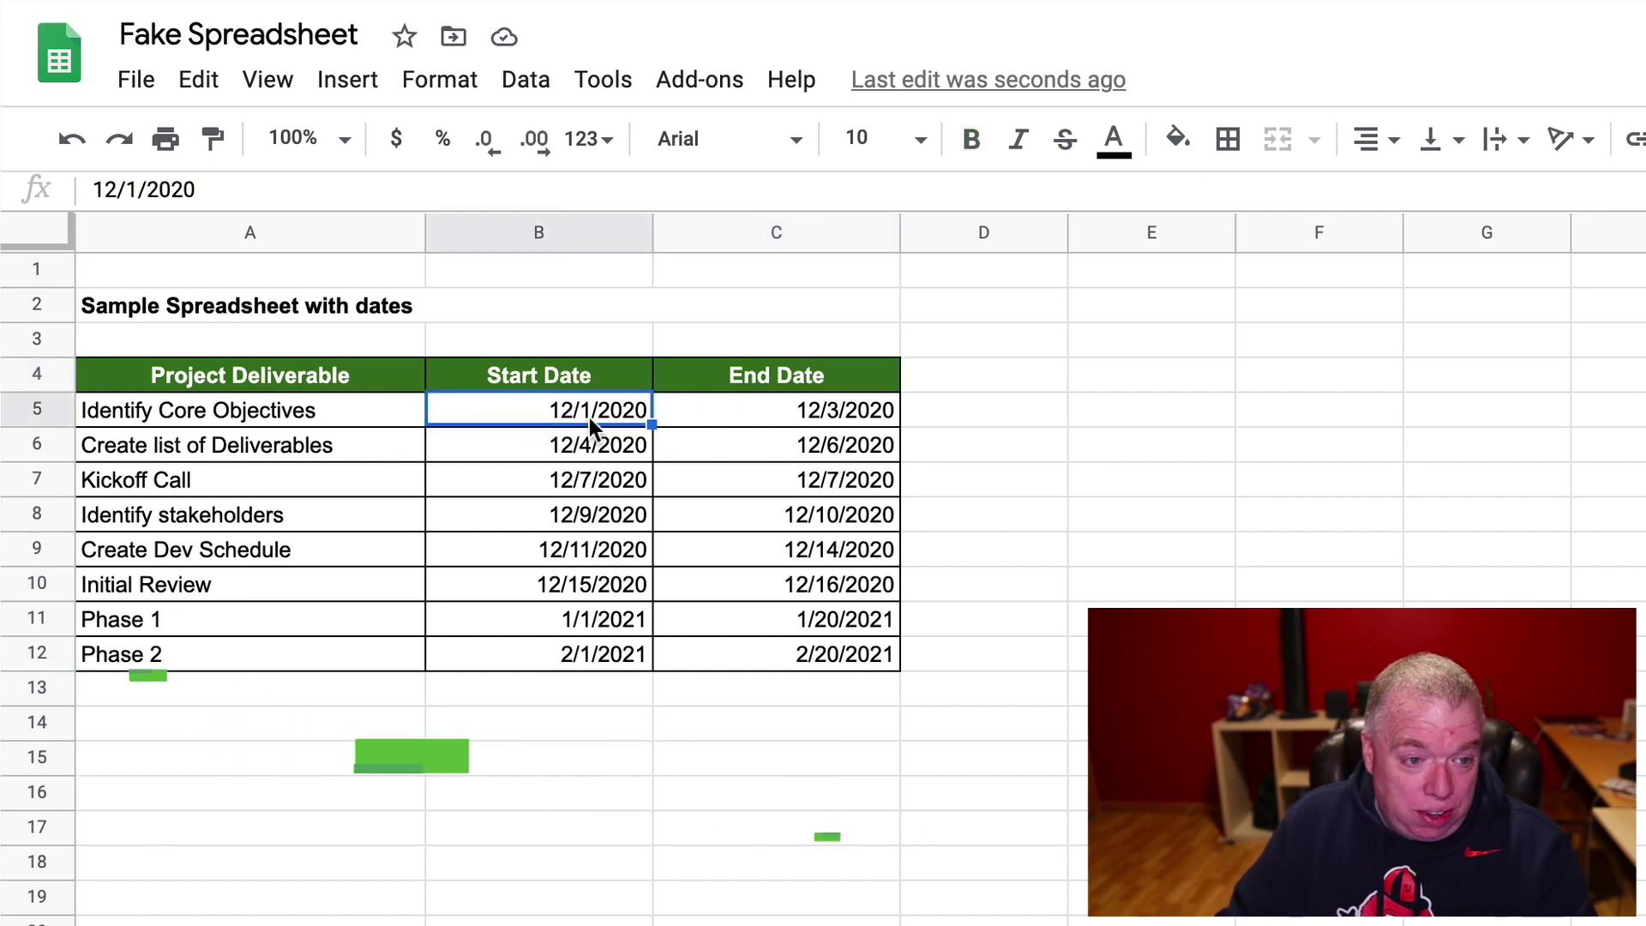
{"action": "left_click_drag", "start_coordinate": [609, 407], "coordinate": [800, 651]}
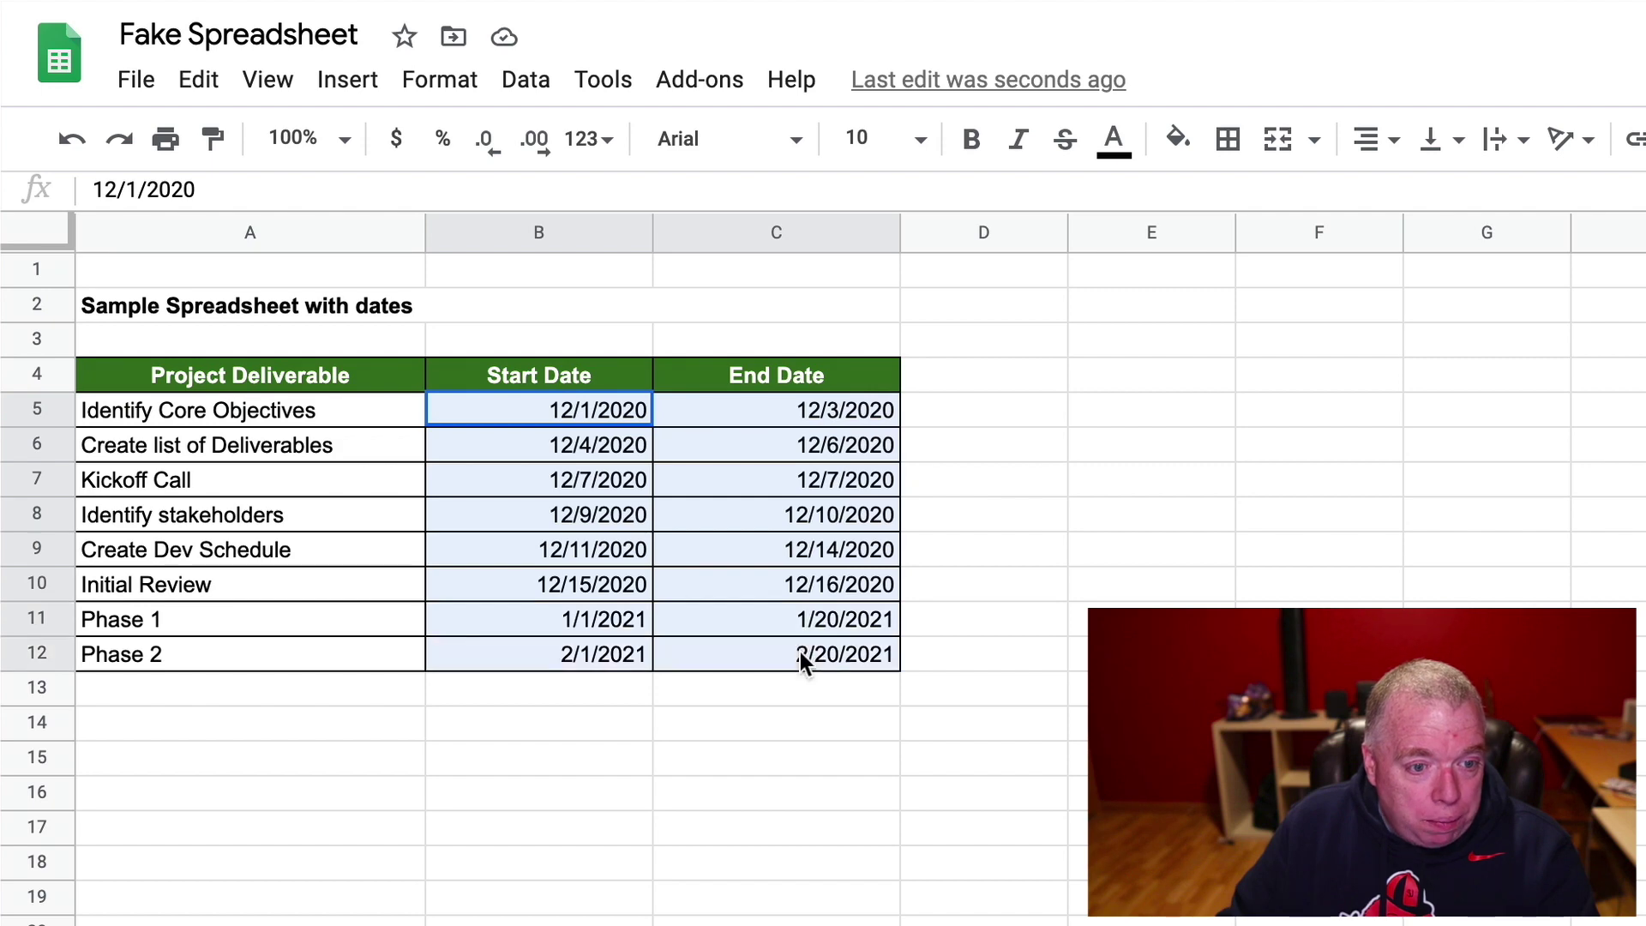
{"action": "left_click", "coordinate": [439, 79]}
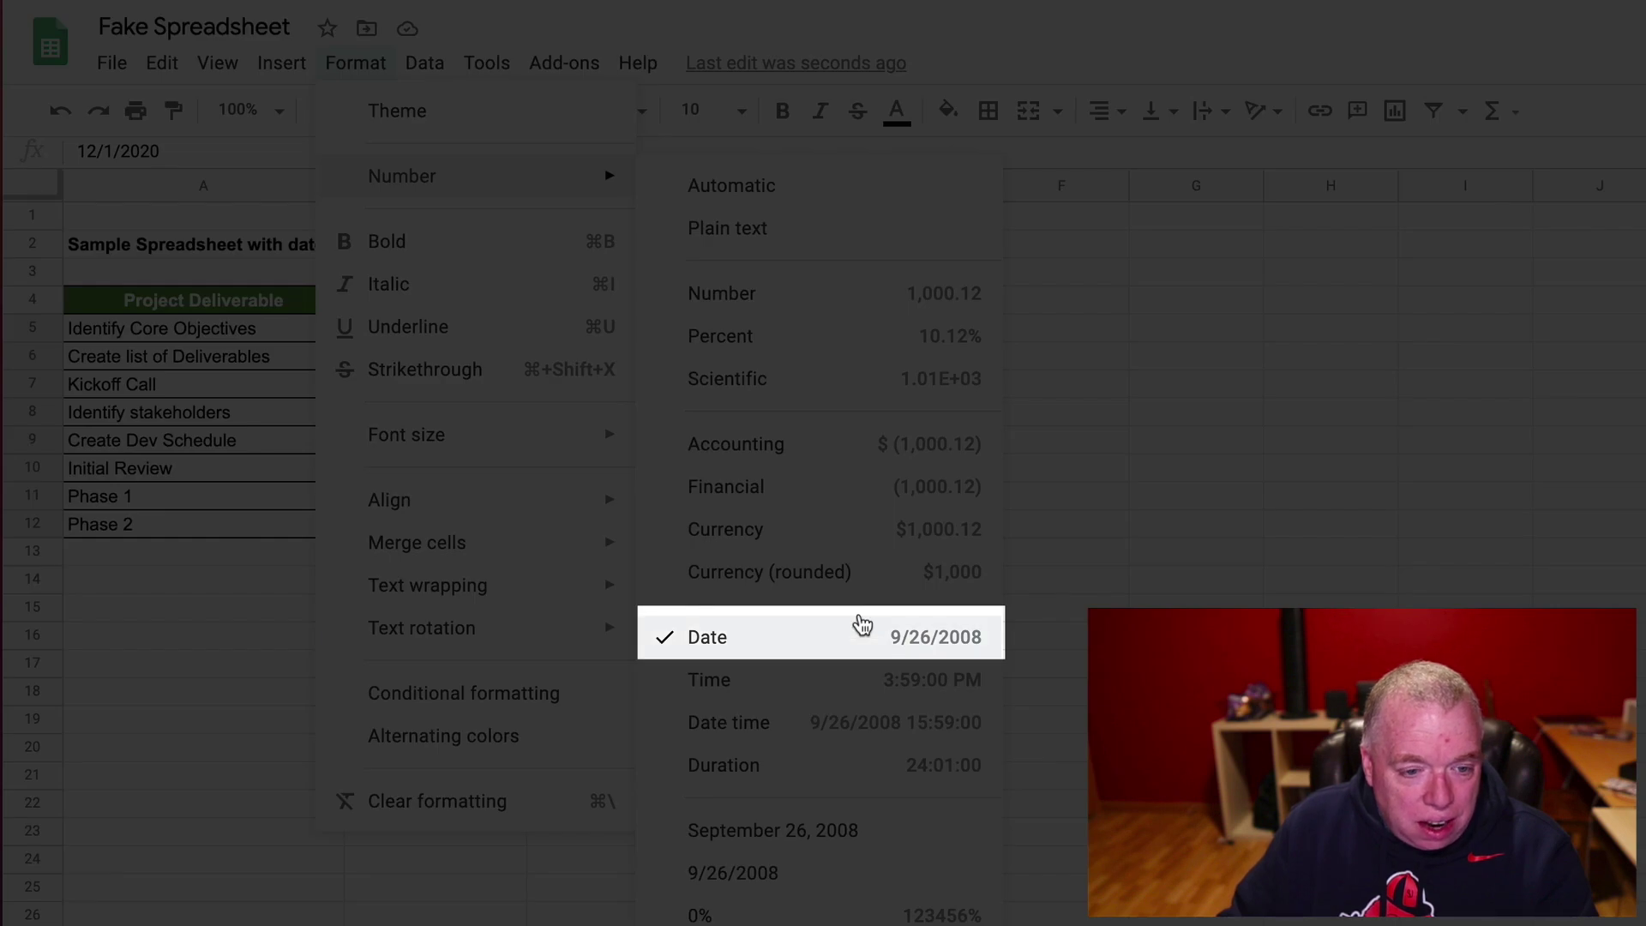
{"action": "left_click", "coordinate": [861, 626]}
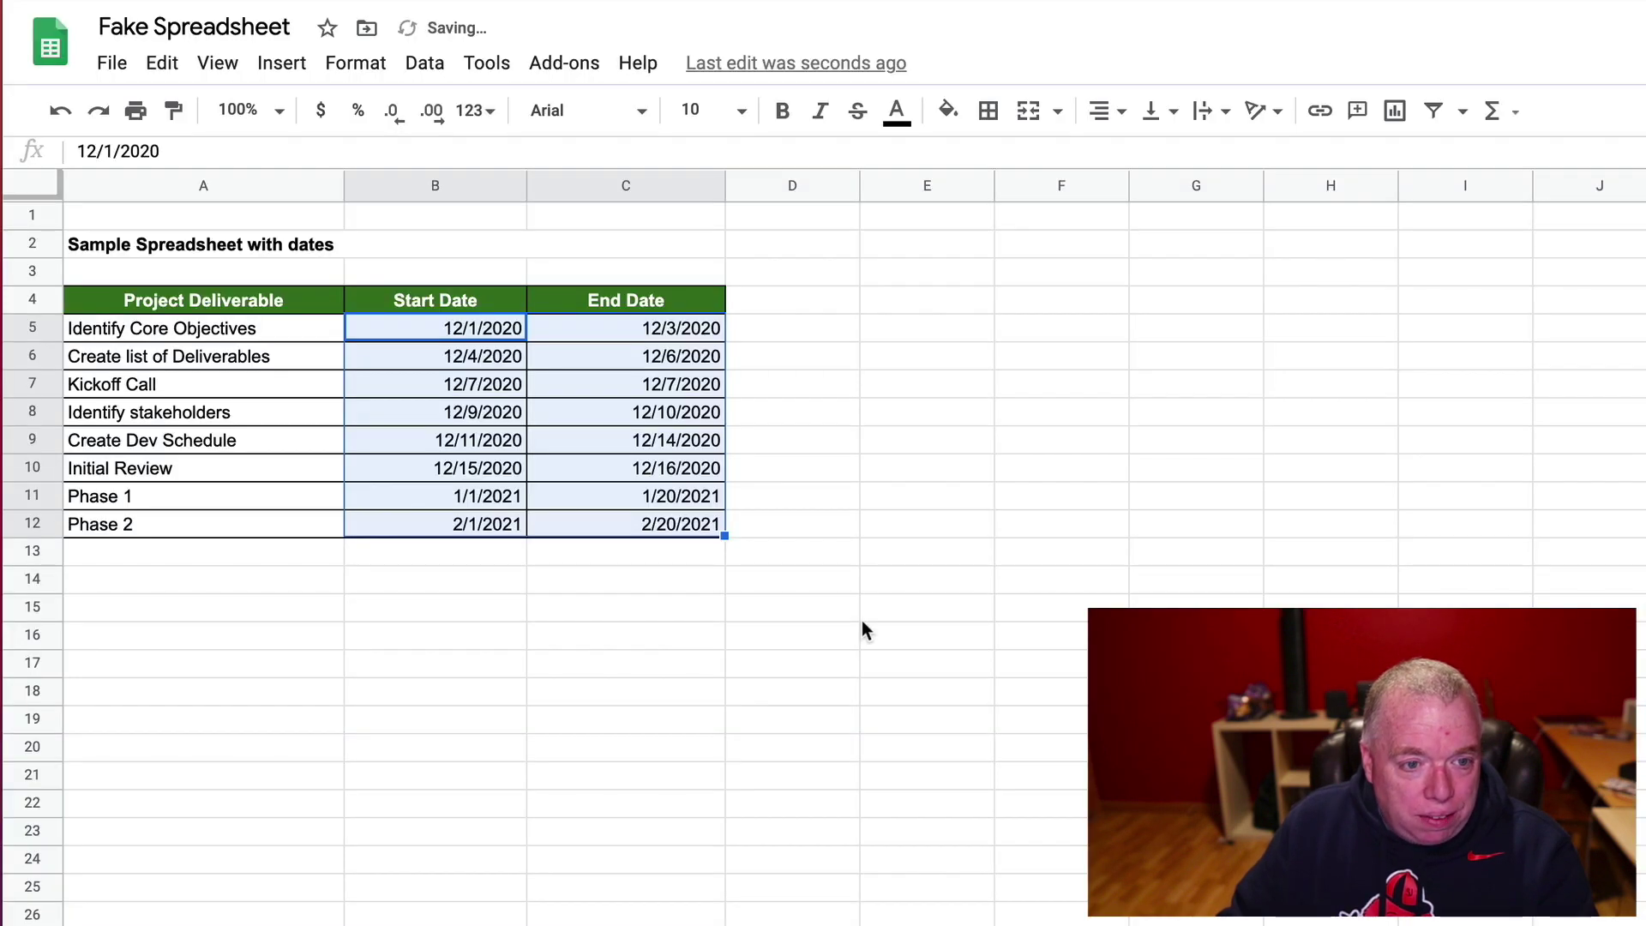
Browse the custom date and time formats and apply the "August 5, 1930" style to the selected start and end dates.
{"action": "left_click", "coordinate": [477, 110]}
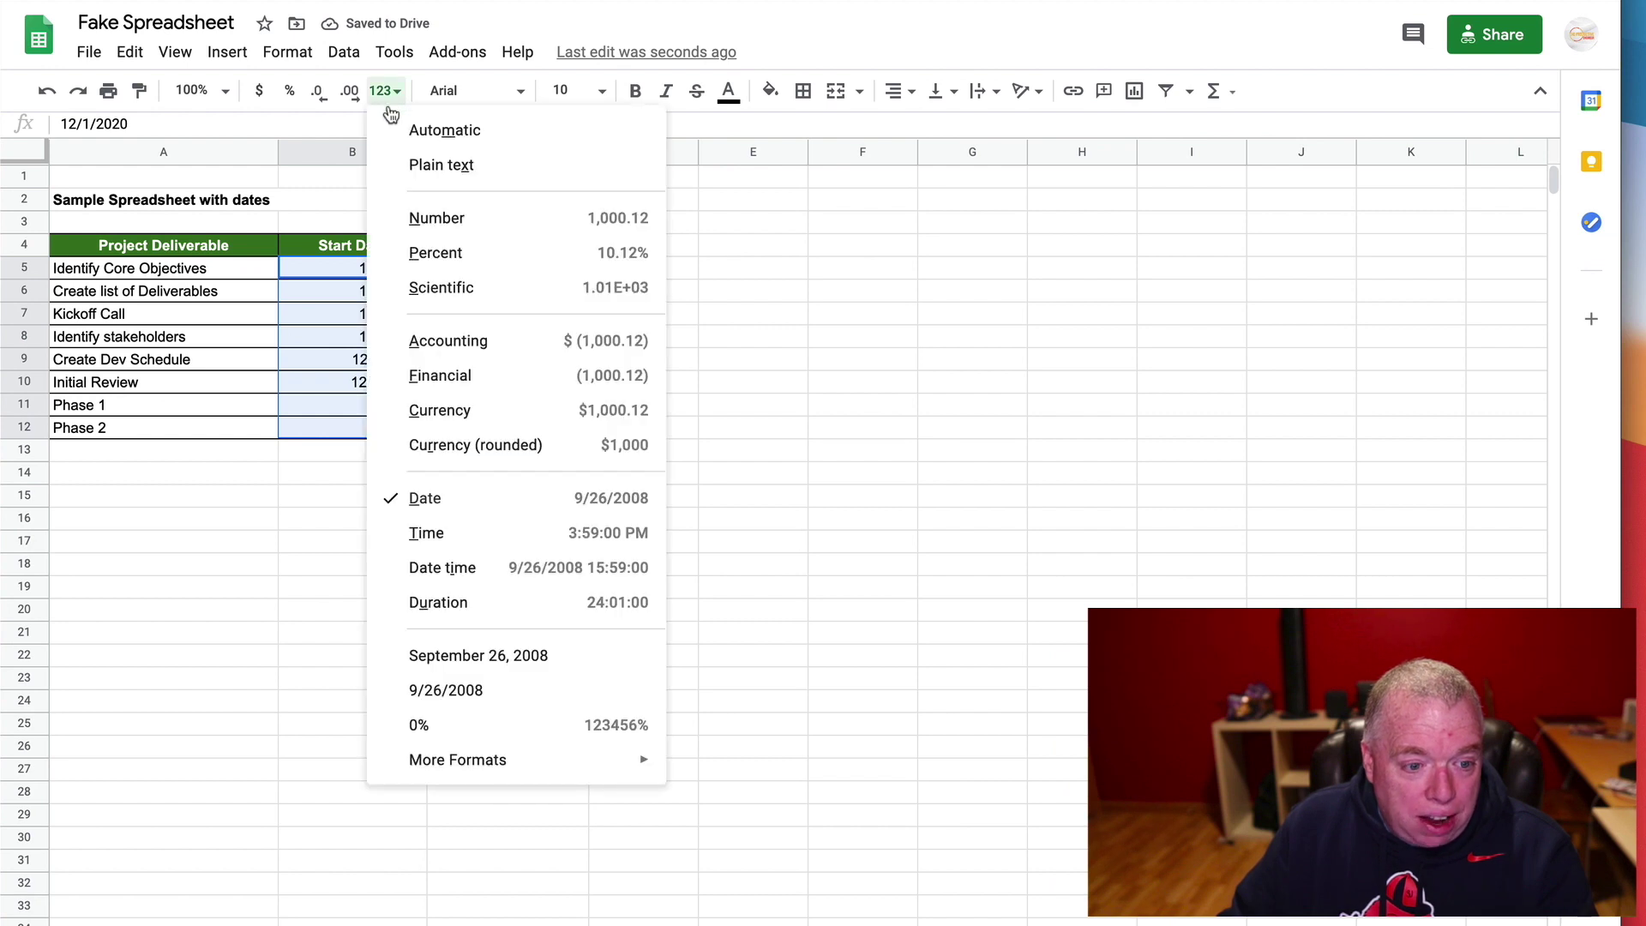
{"action": "mouse_move", "coordinate": [558, 765]}
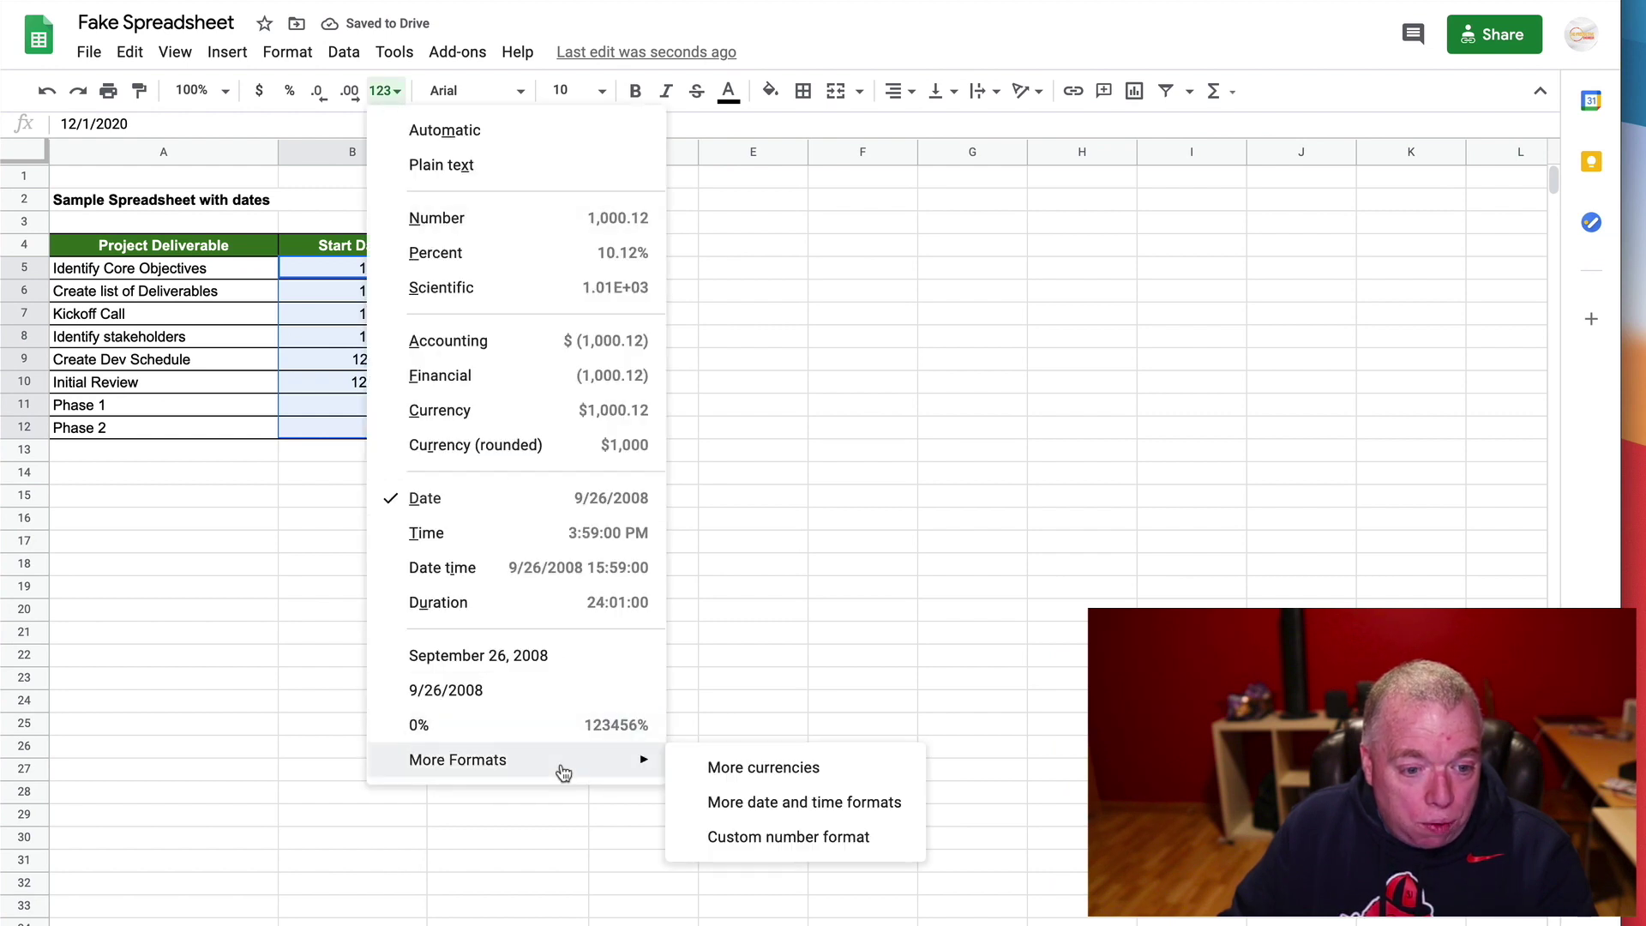
{"action": "left_click", "coordinate": [705, 805]}
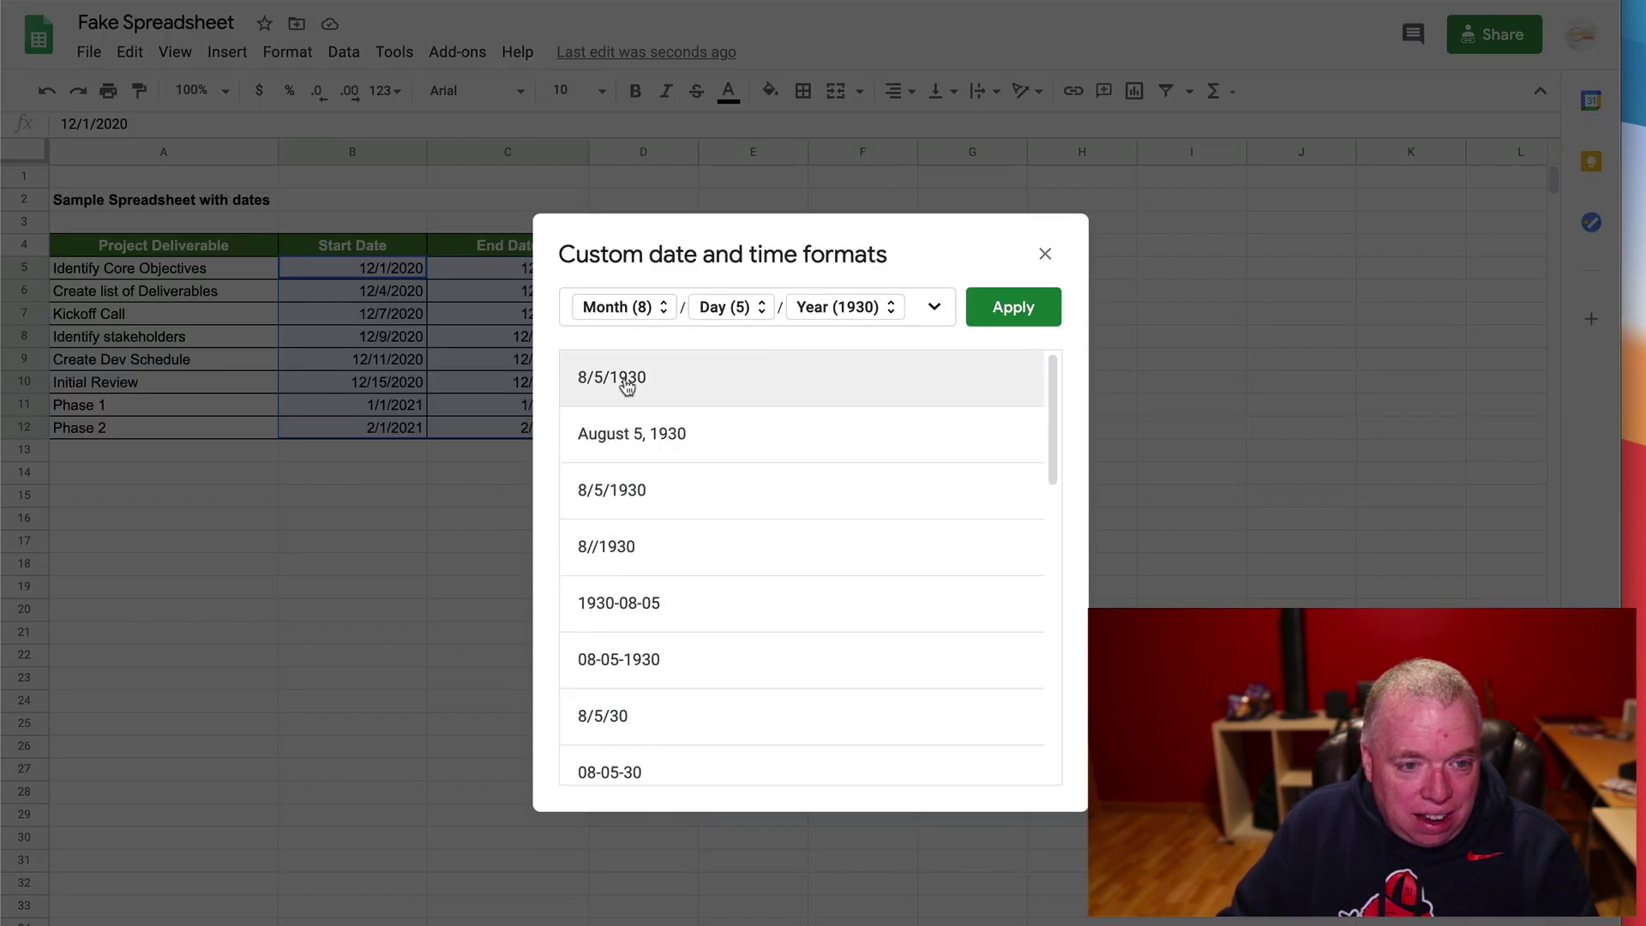
{"action": "scroll", "coordinate": [726, 589], "scroll_direction": "down", "scroll_amount": 1}
{"action": "scroll", "coordinate": [726, 589], "scroll_direction": "down", "scroll_amount": 12}
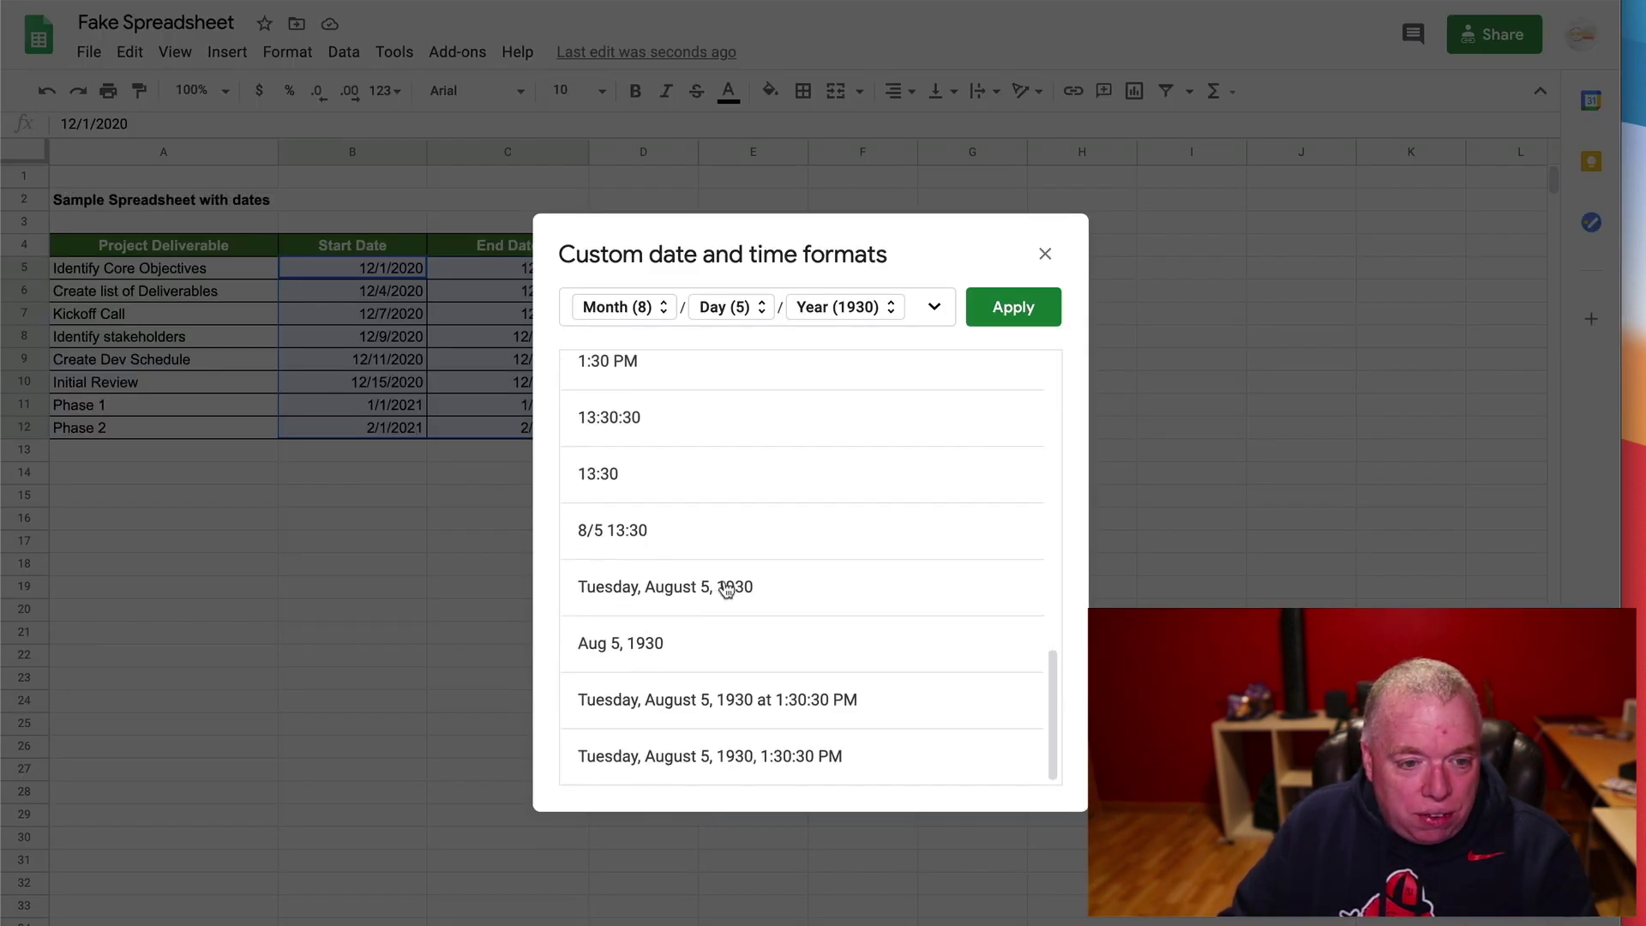
{"action": "scroll", "coordinate": [726, 589], "scroll_direction": "up", "scroll_amount": 13}
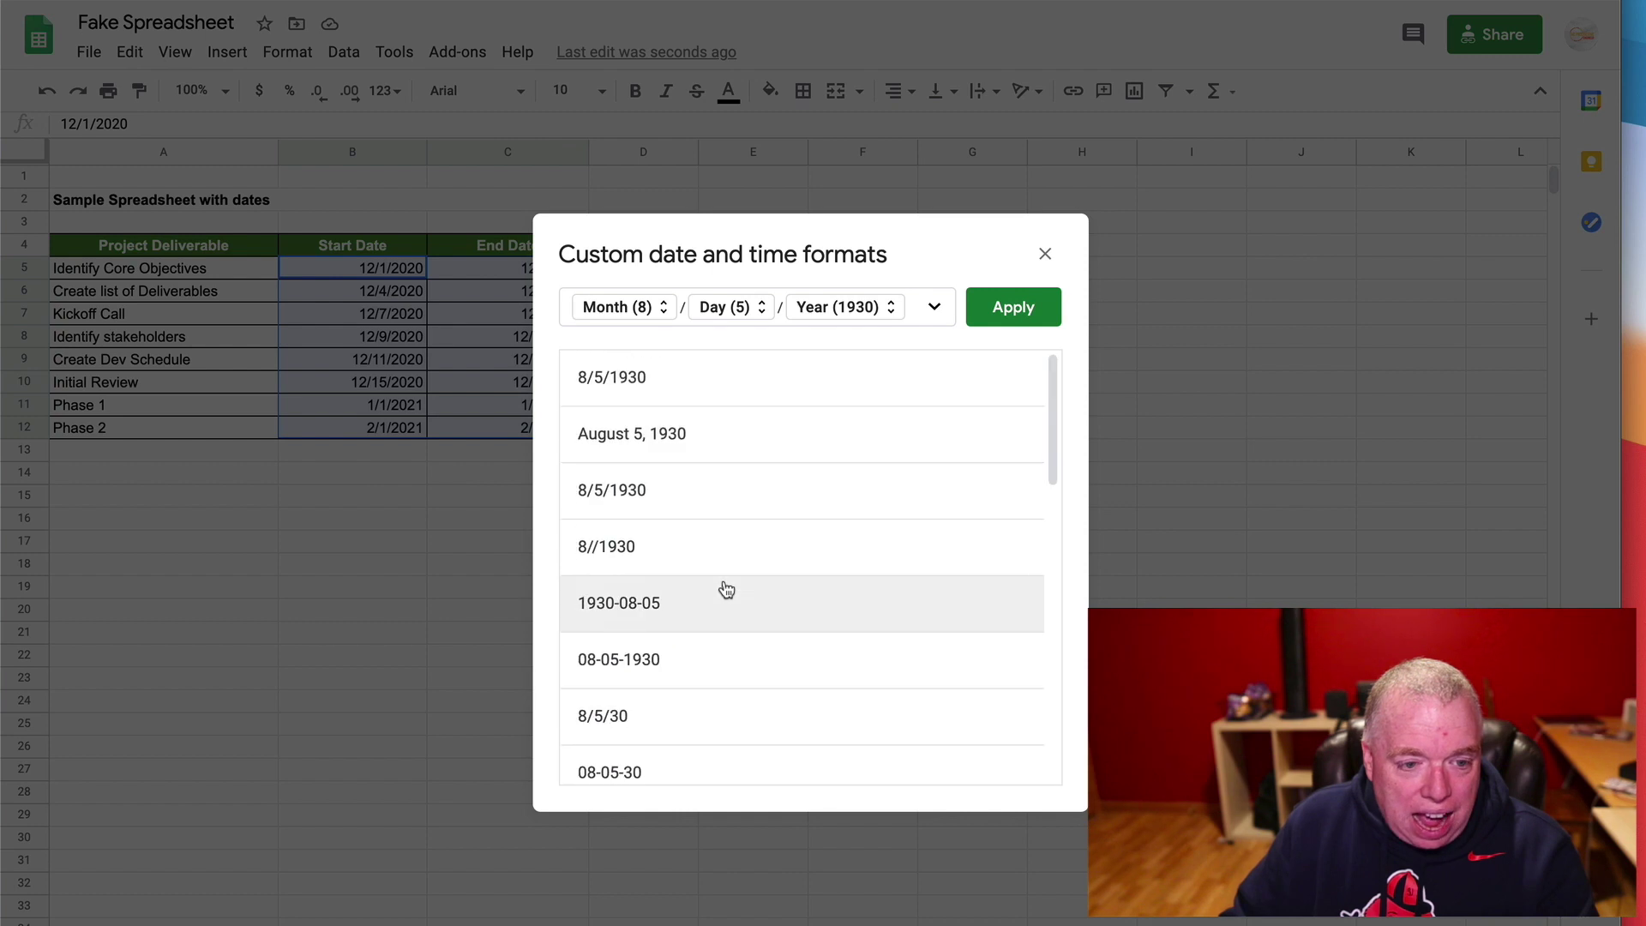
{"action": "left_click", "coordinate": [638, 441]}
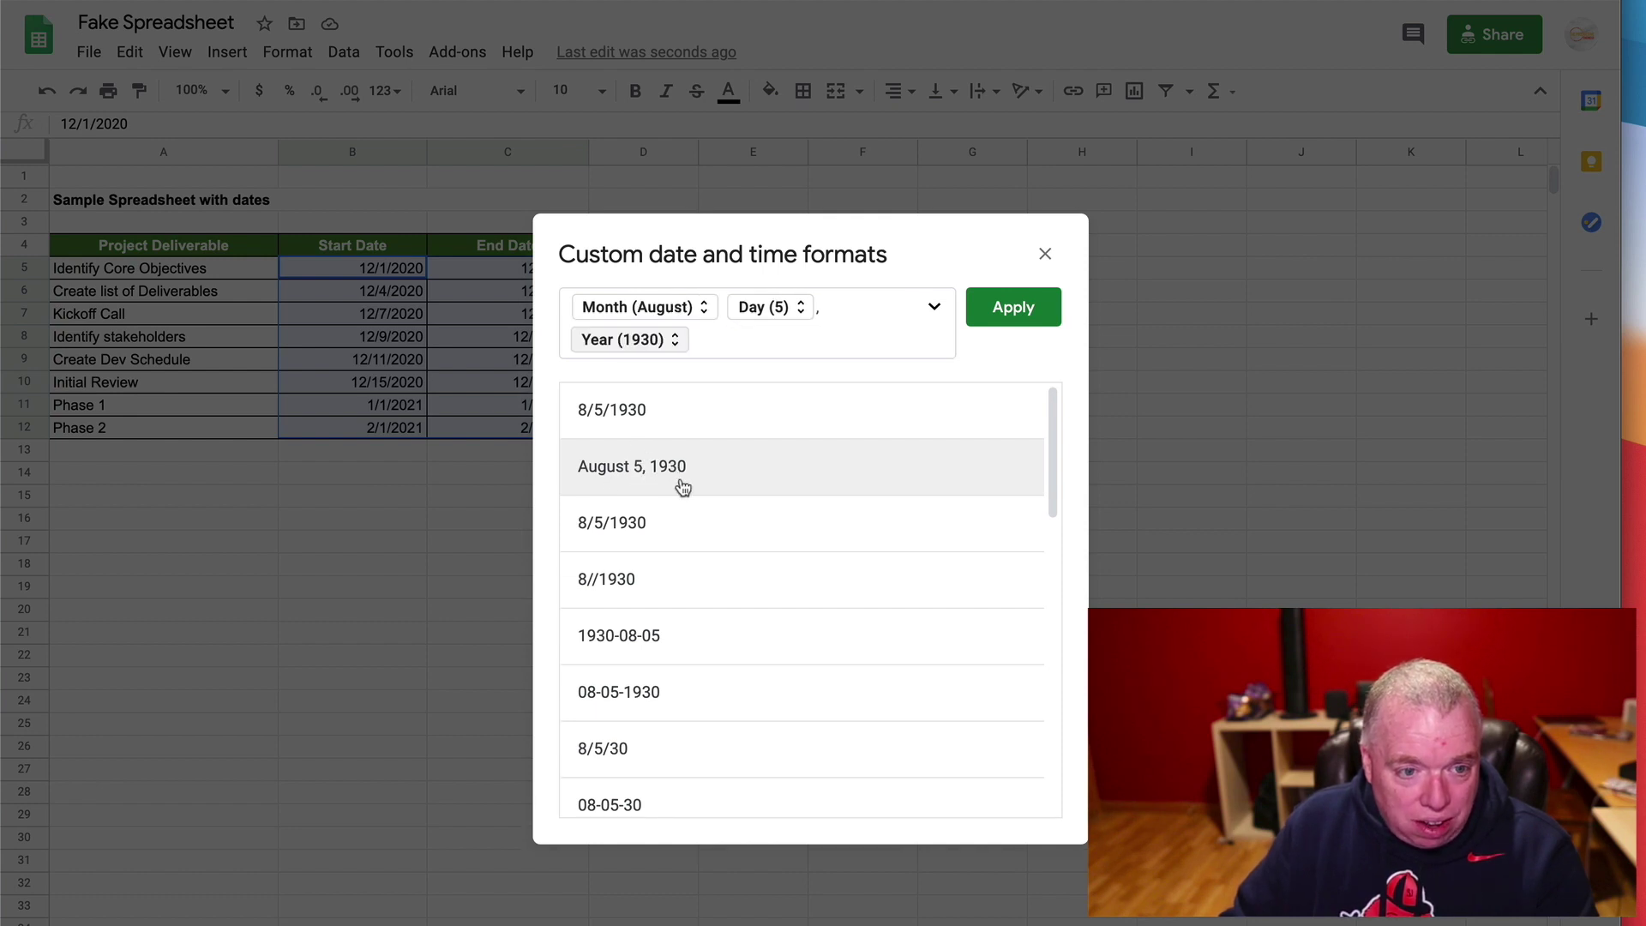
{"action": "left_click", "coordinate": [1022, 315]}
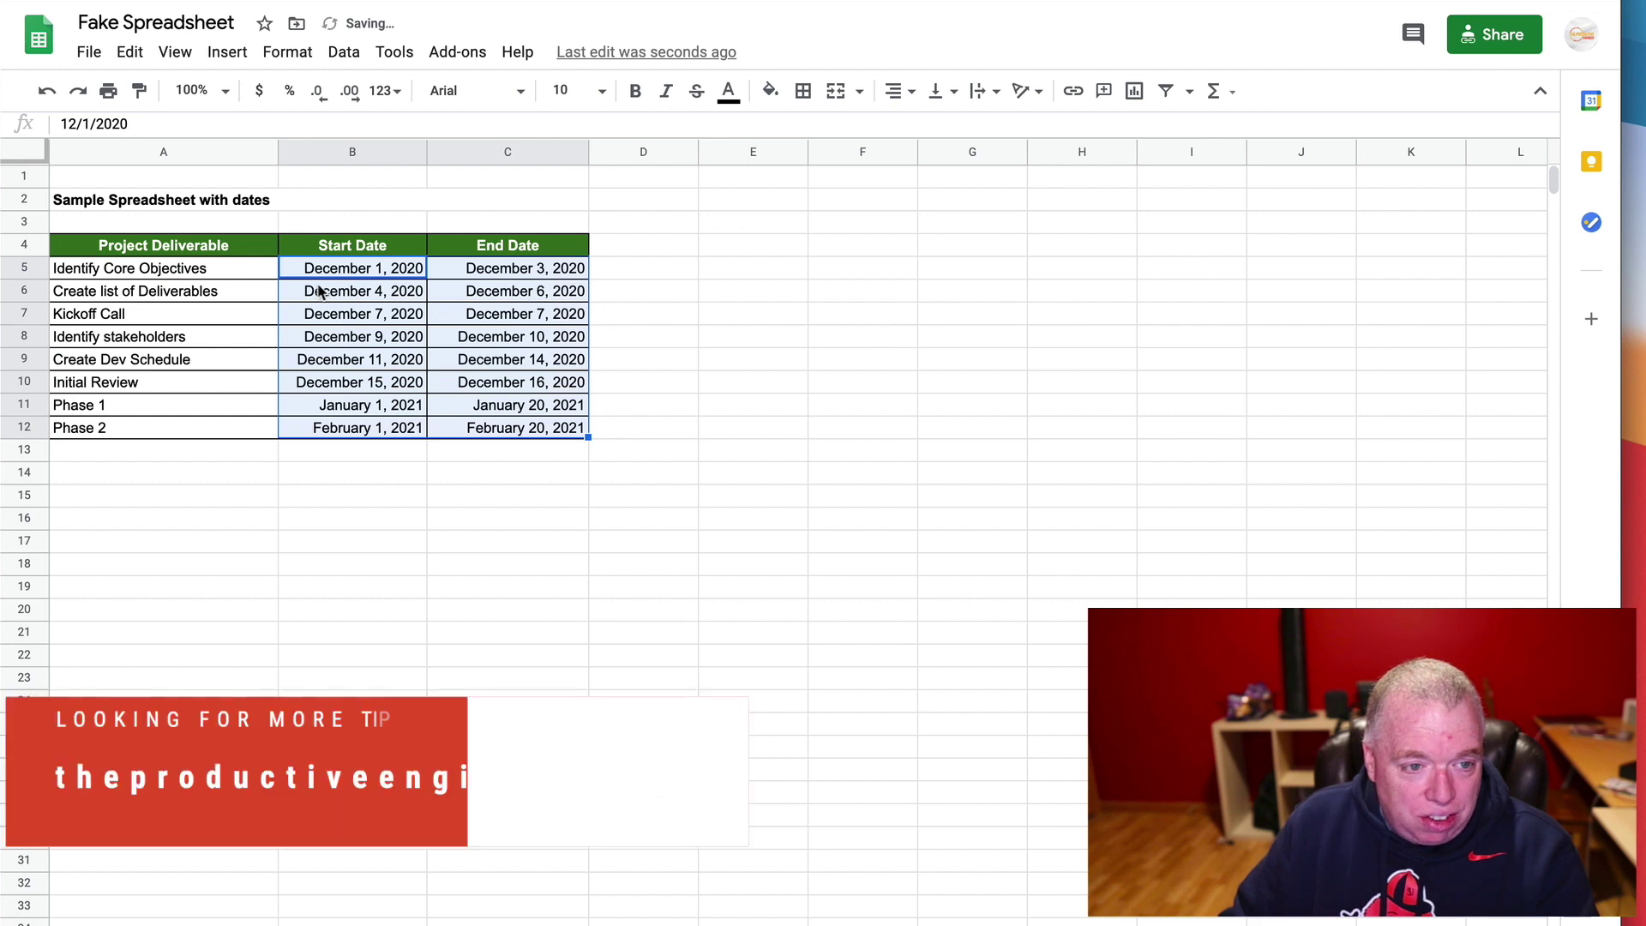
Format the dates in B5:C12 with the custom 8/5/1930 style, changing its month to the leading-zero version (08).
{"action": "left_click", "coordinate": [378, 266]}
{"action": "left_click_drag", "start_coordinate": [382, 267], "coordinate": [511, 433]}
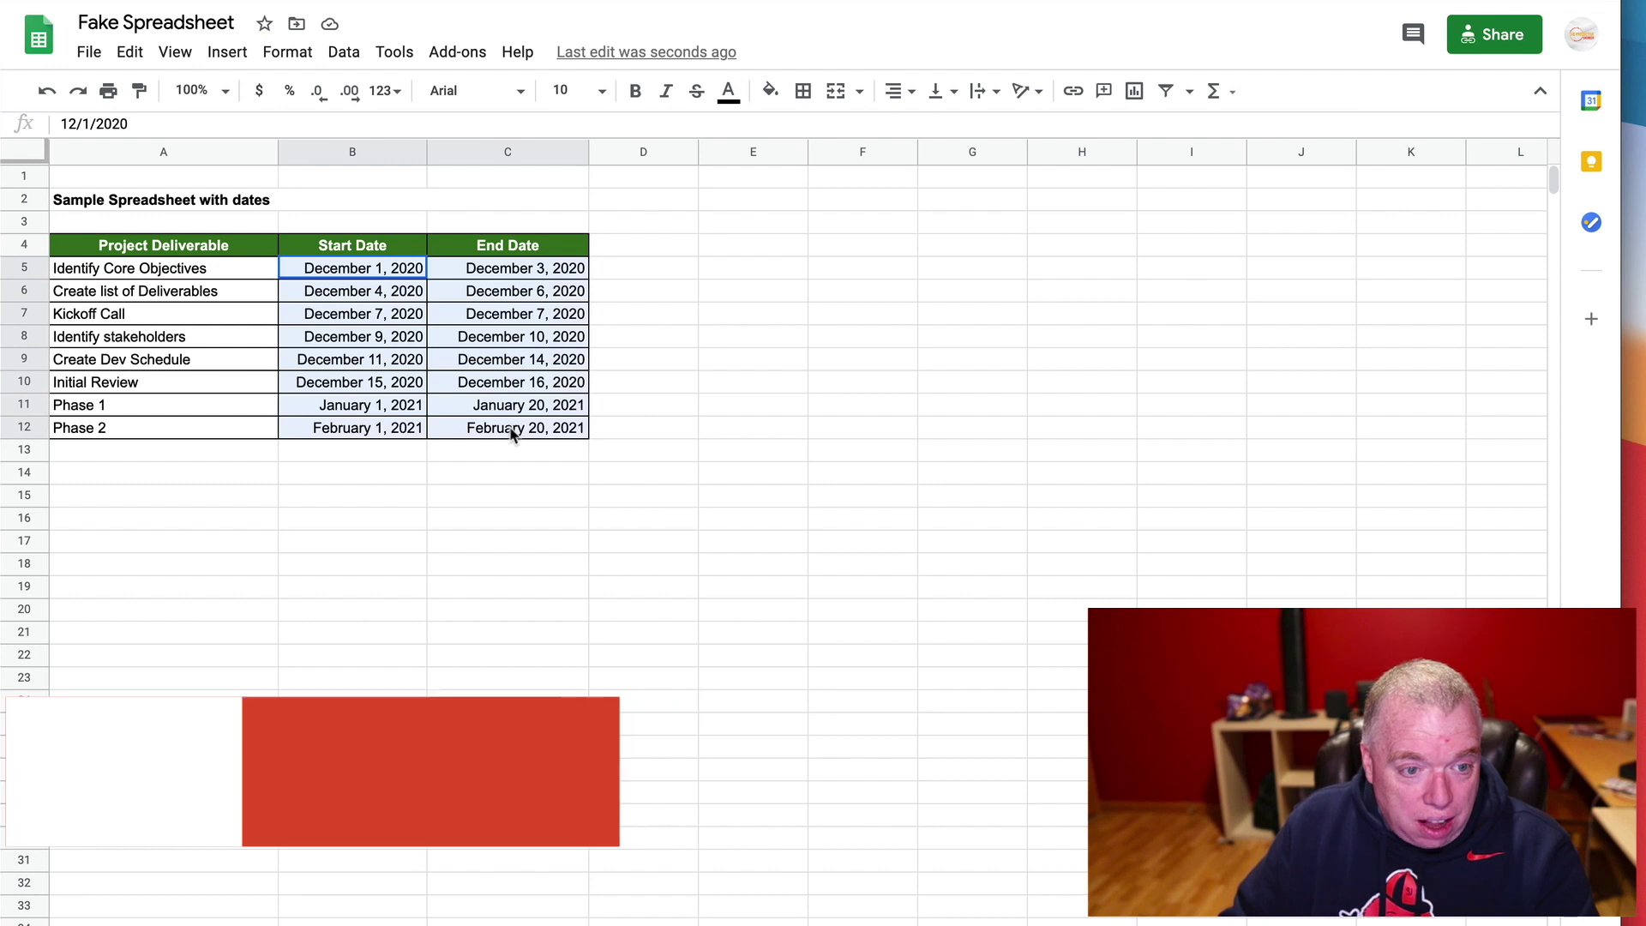
{"action": "left_click", "coordinate": [385, 91]}
{"action": "mouse_move", "coordinate": [639, 759]}
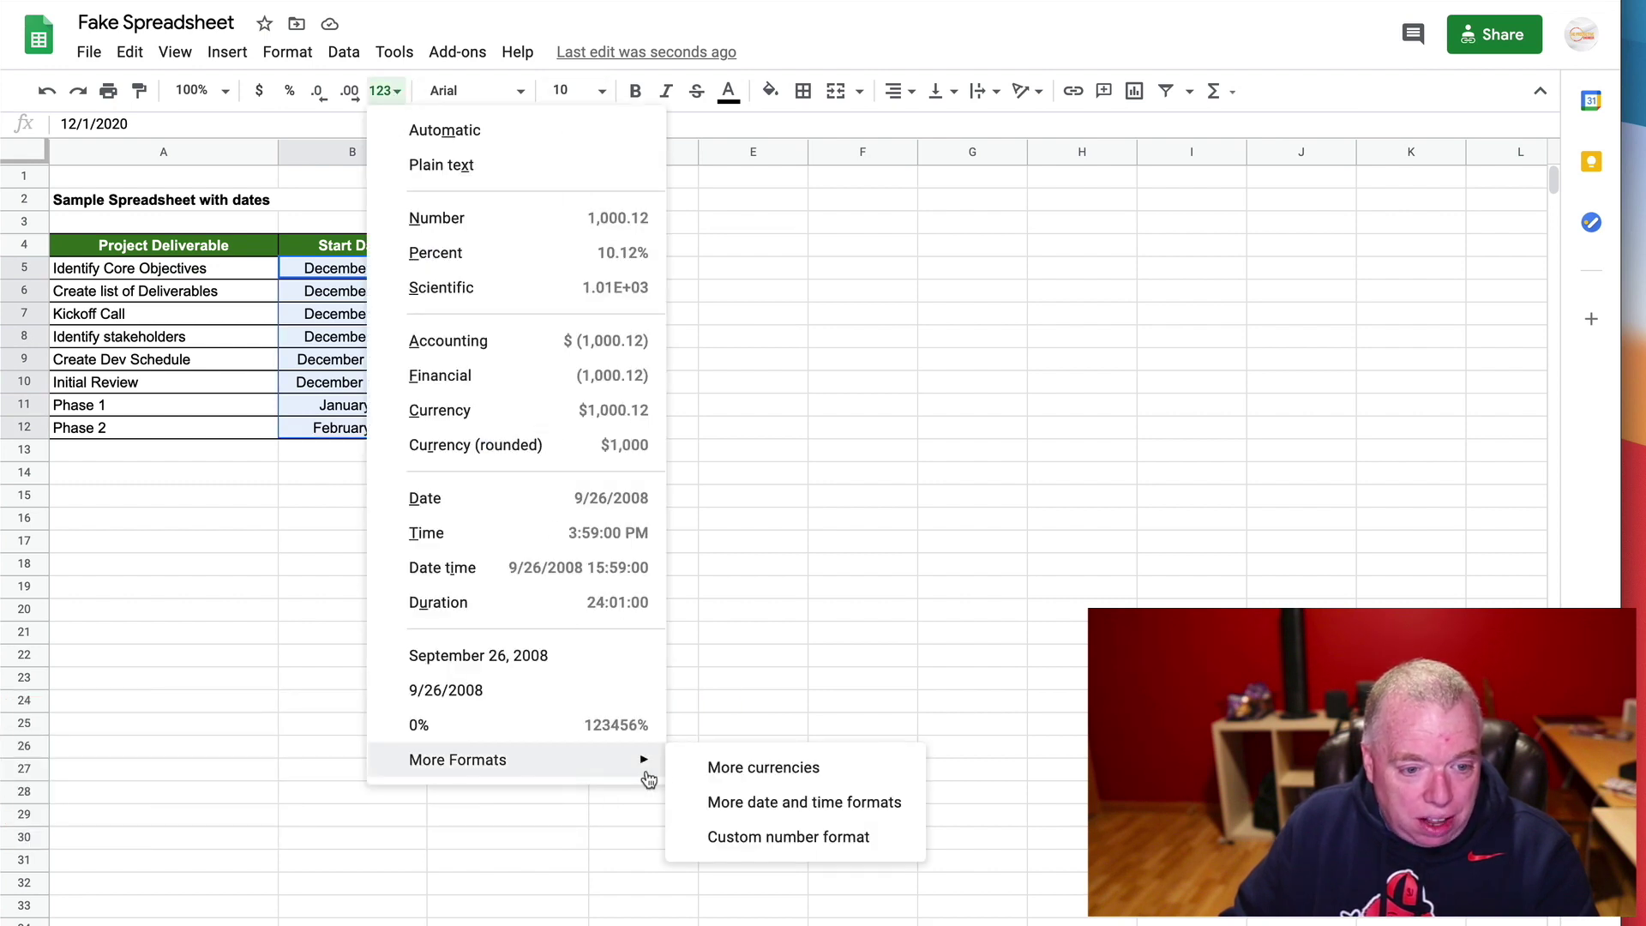
{"action": "left_click", "coordinate": [712, 797]}
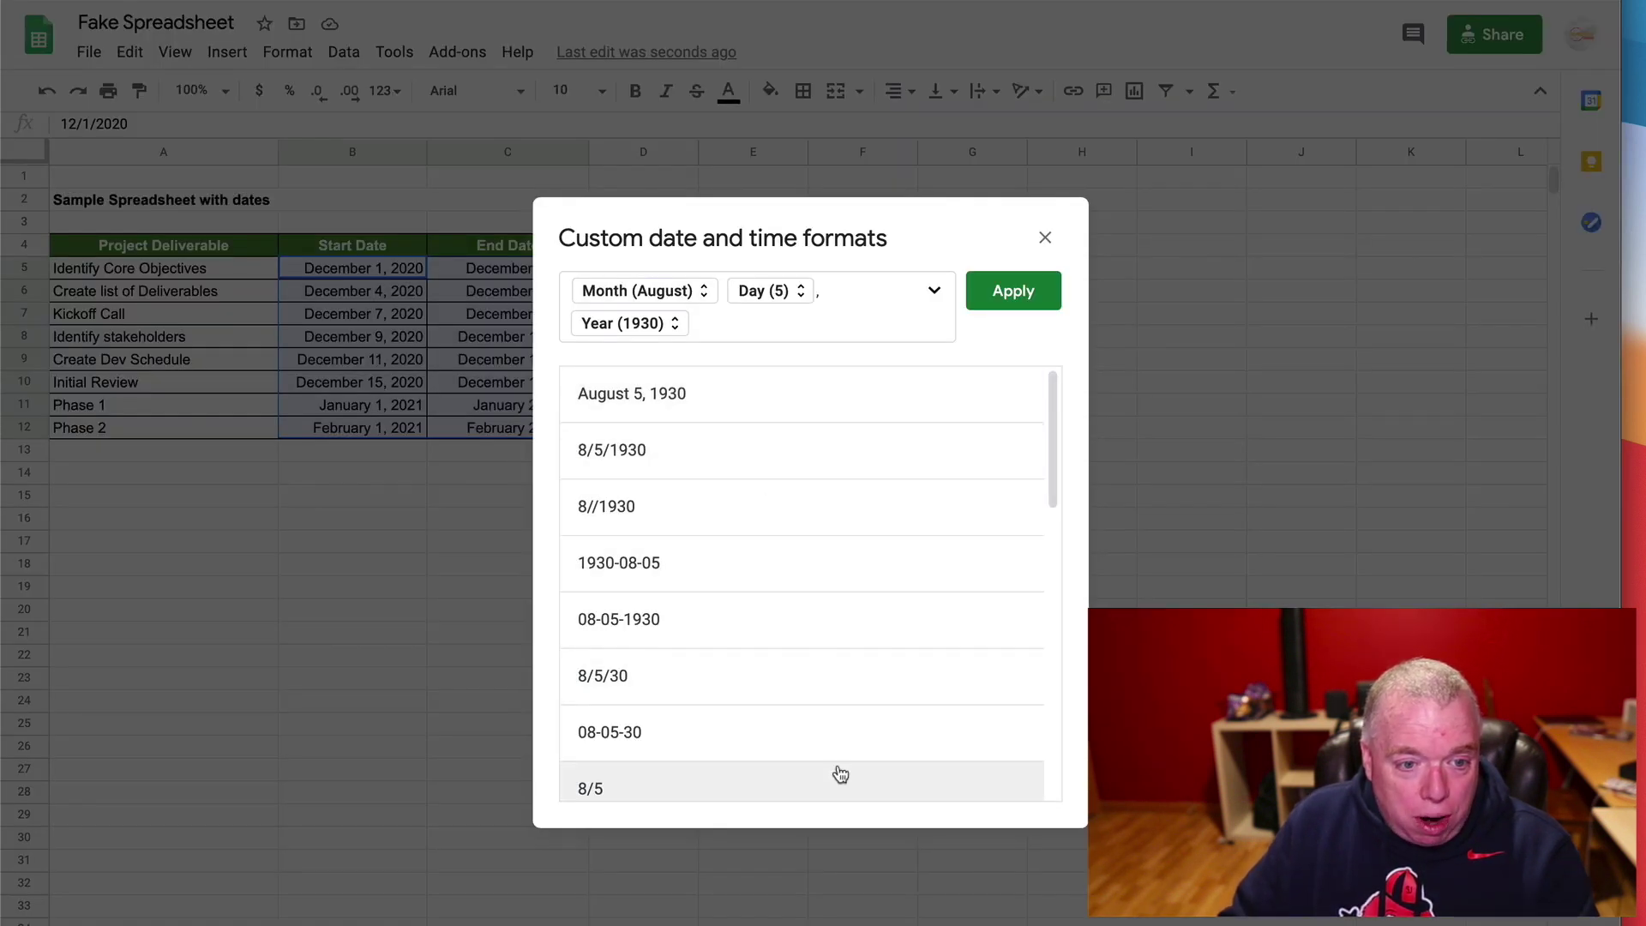
{"action": "left_click", "coordinate": [816, 474]}
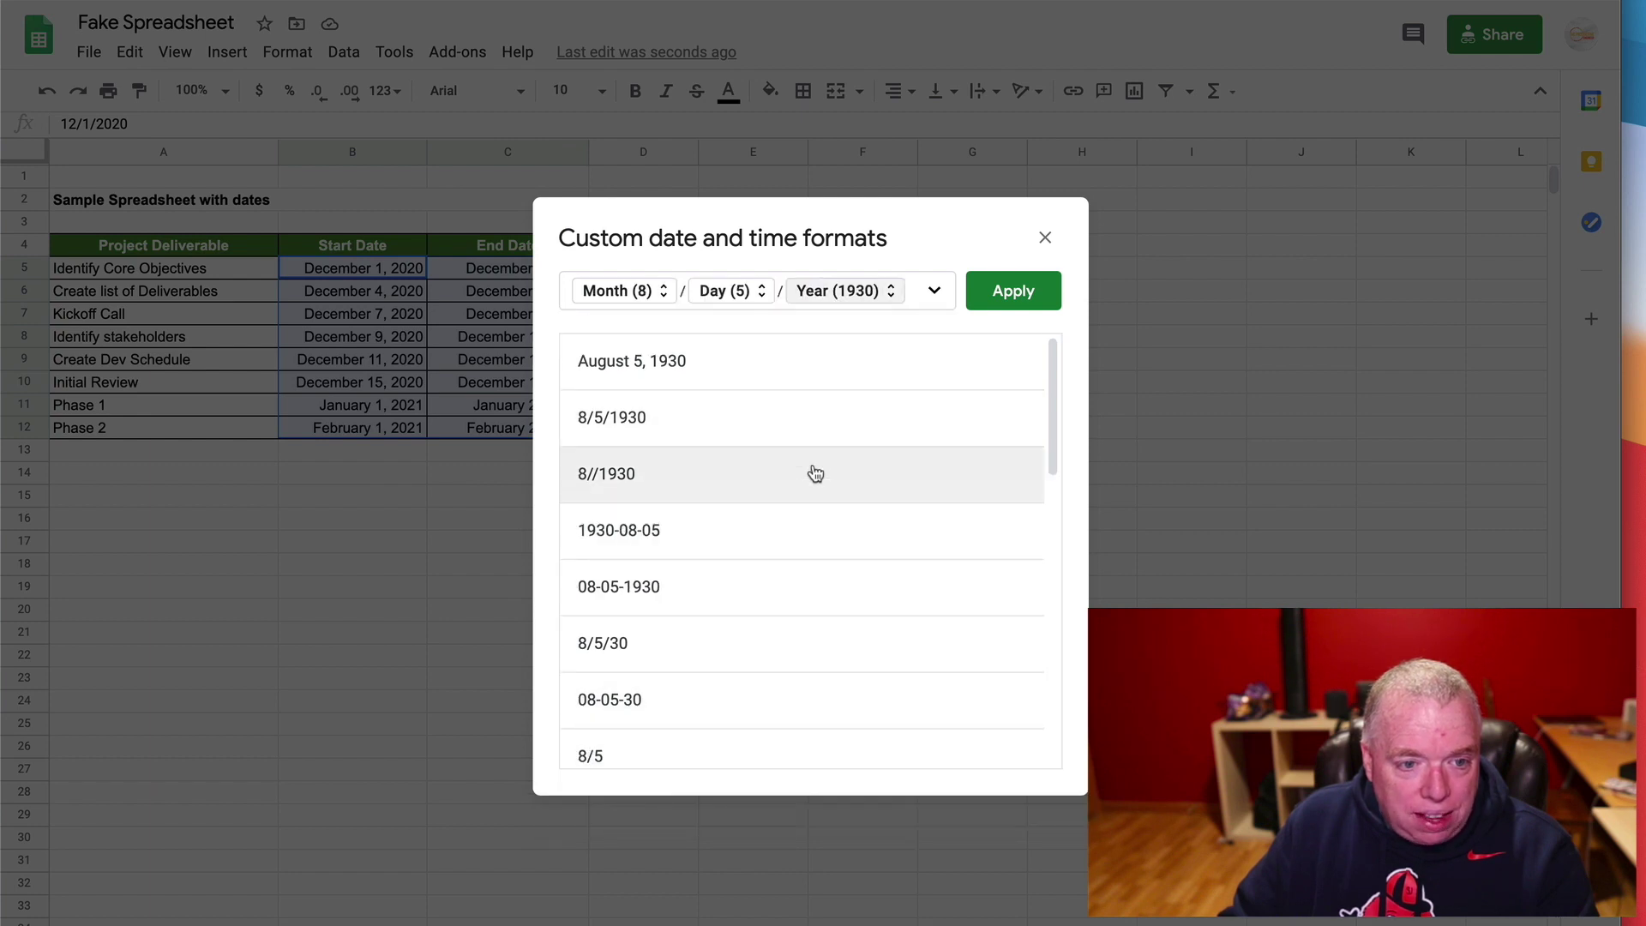
{"action": "left_click", "coordinate": [661, 298]}
{"action": "left_click", "coordinate": [836, 243]}
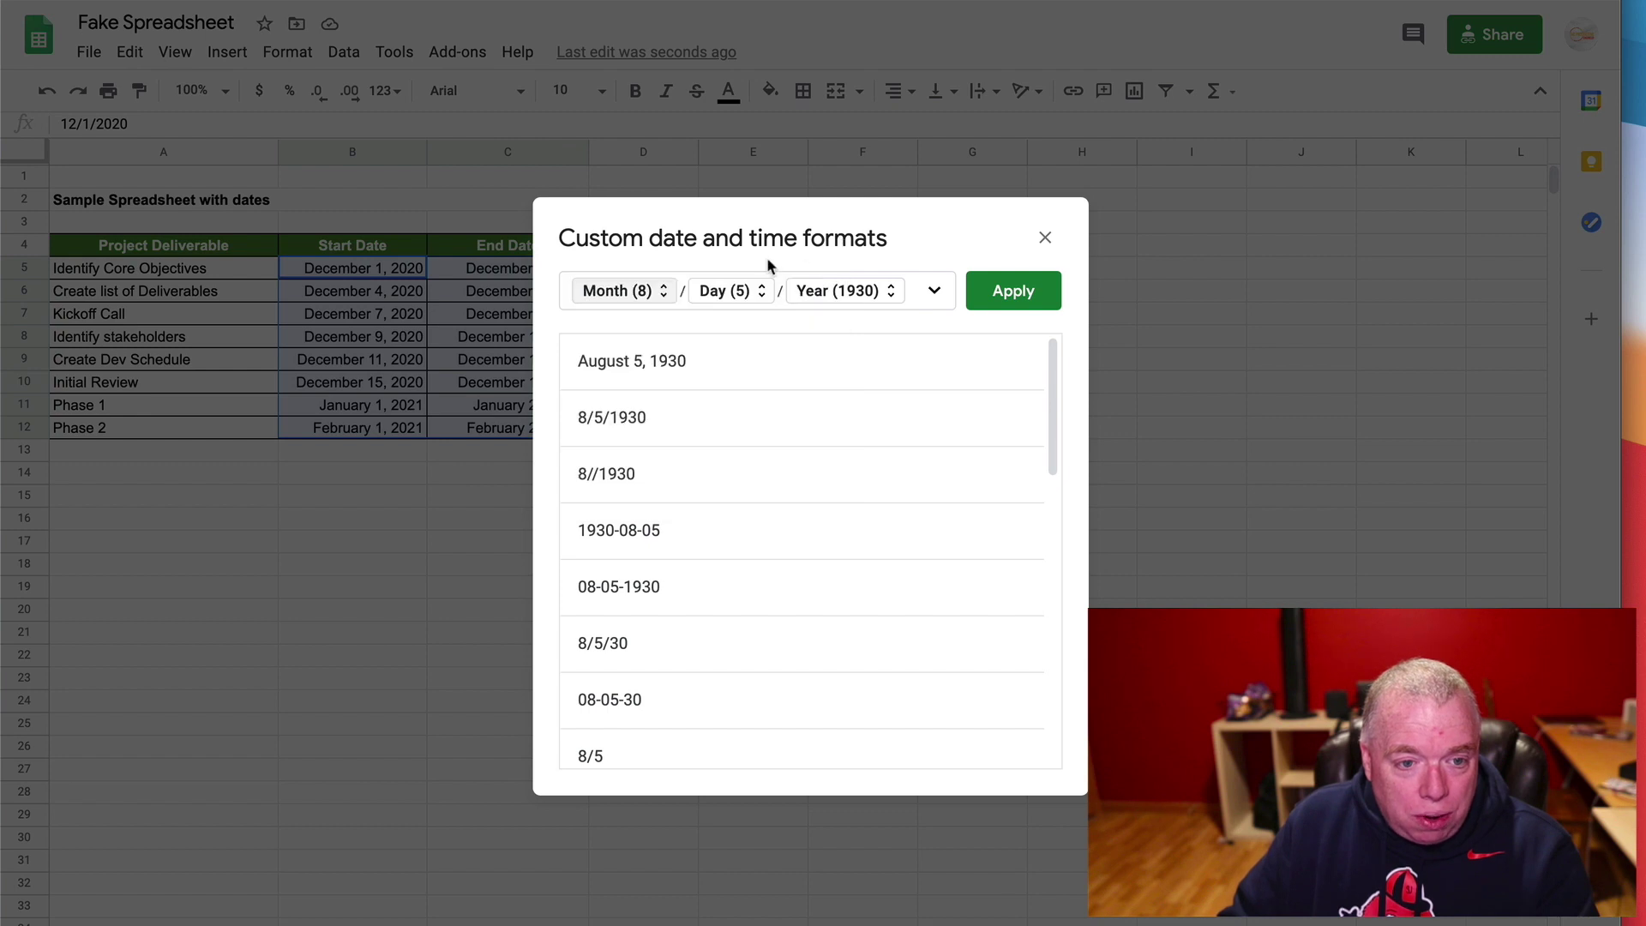
{"action": "left_click", "coordinate": [672, 300]}
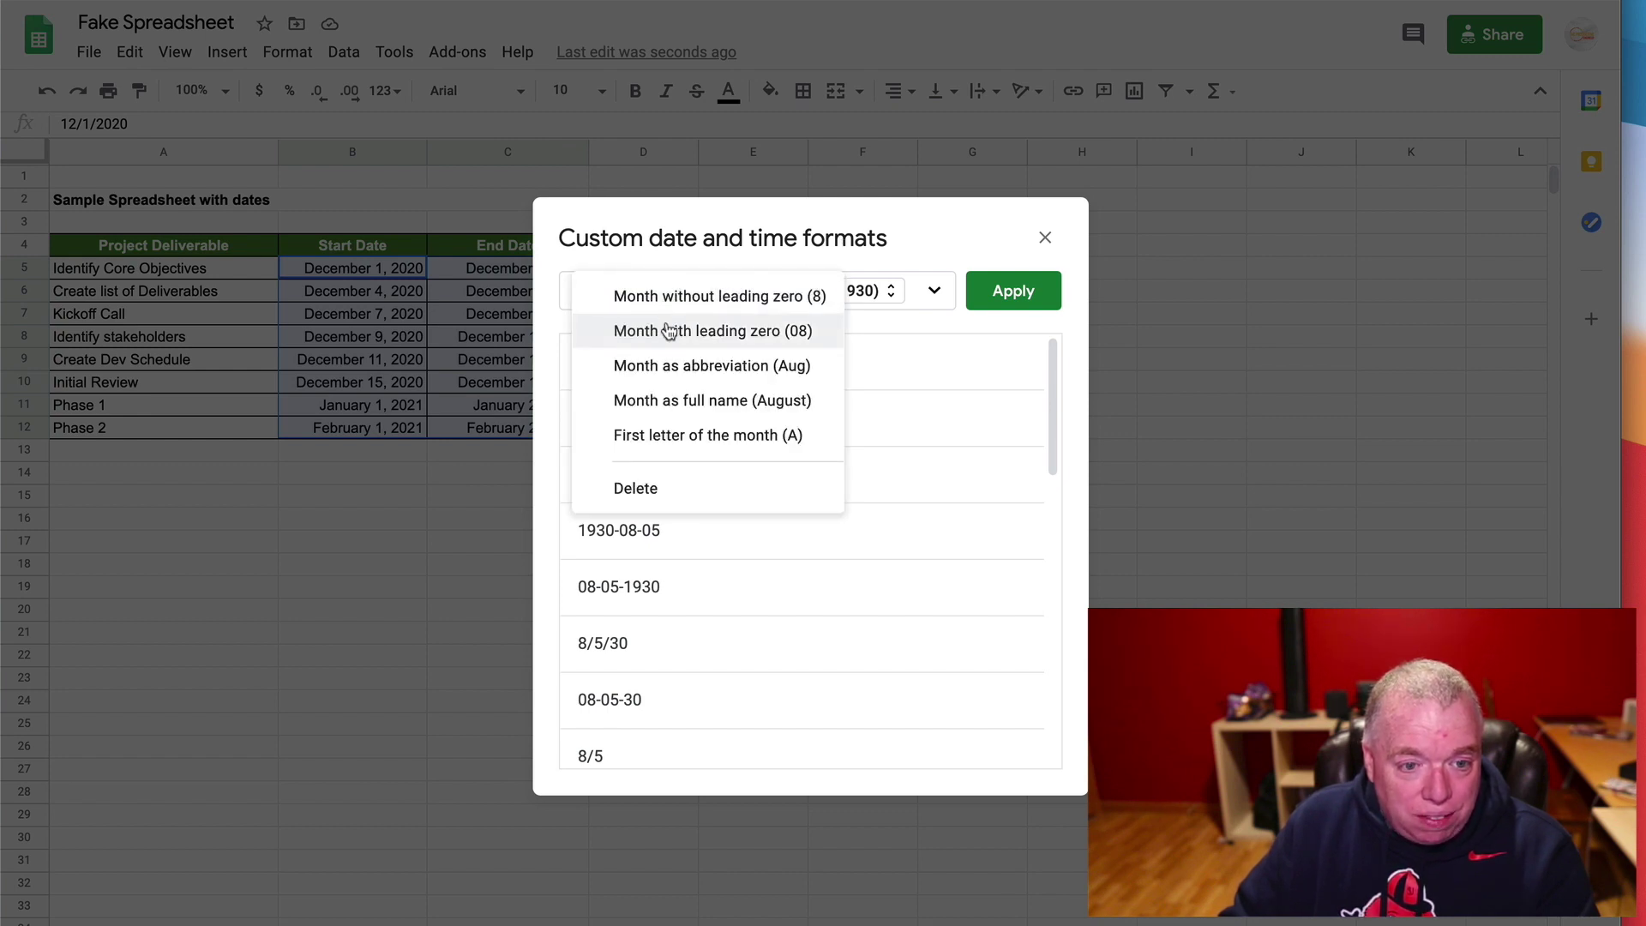
{"action": "left_click", "coordinate": [668, 331]}
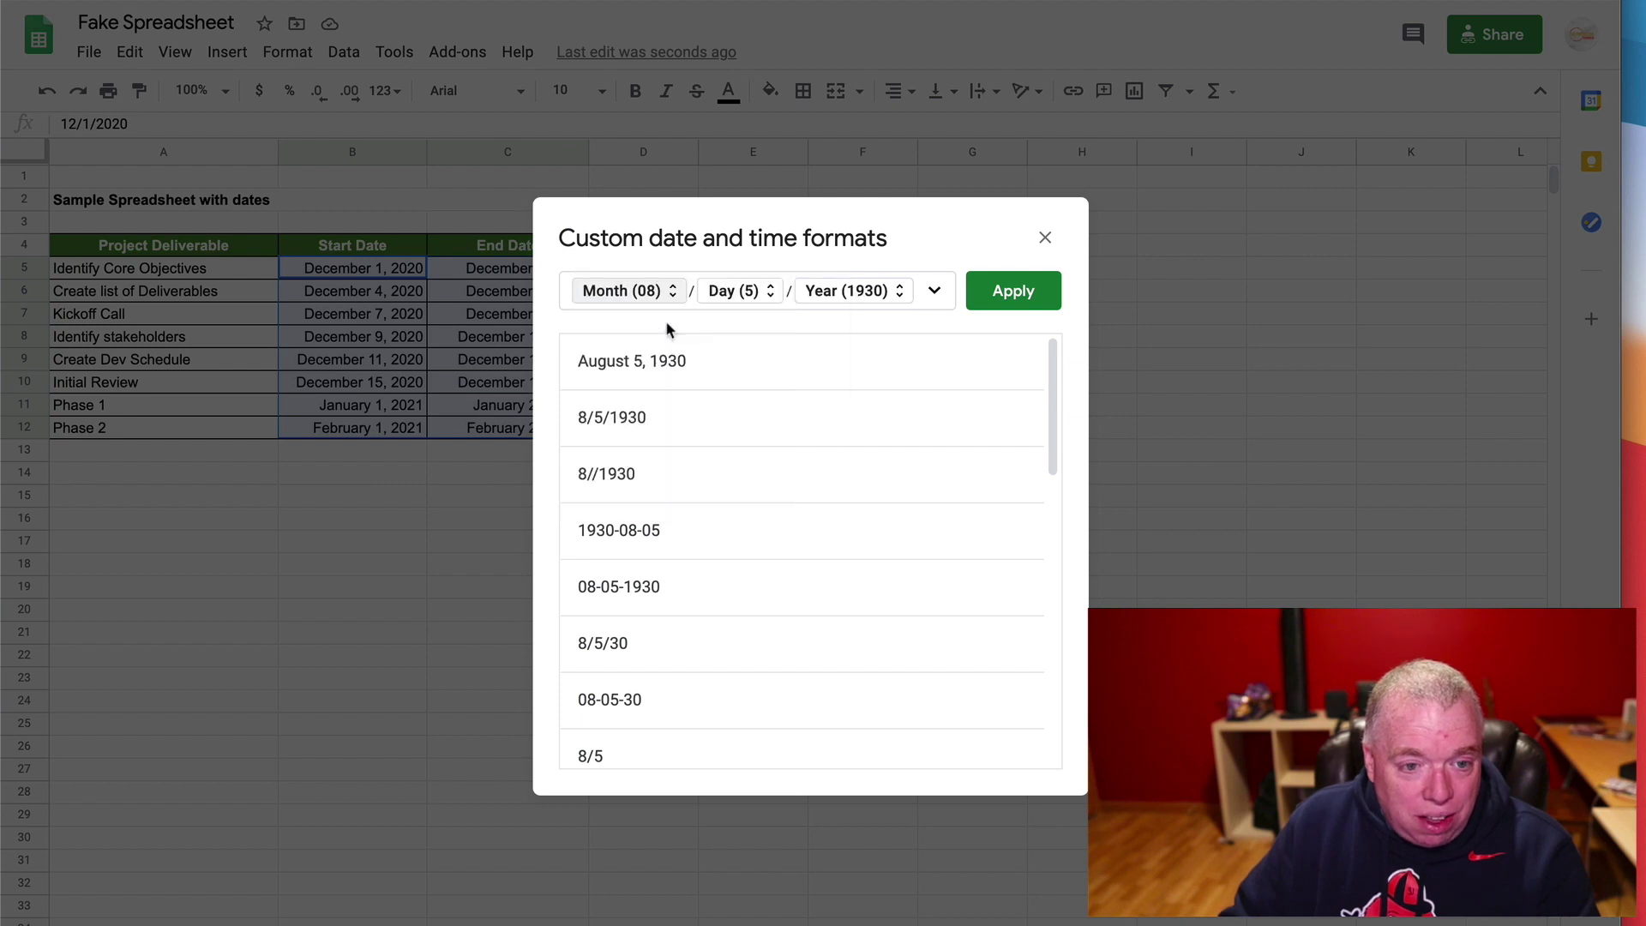
{"action": "left_click", "coordinate": [1022, 296]}
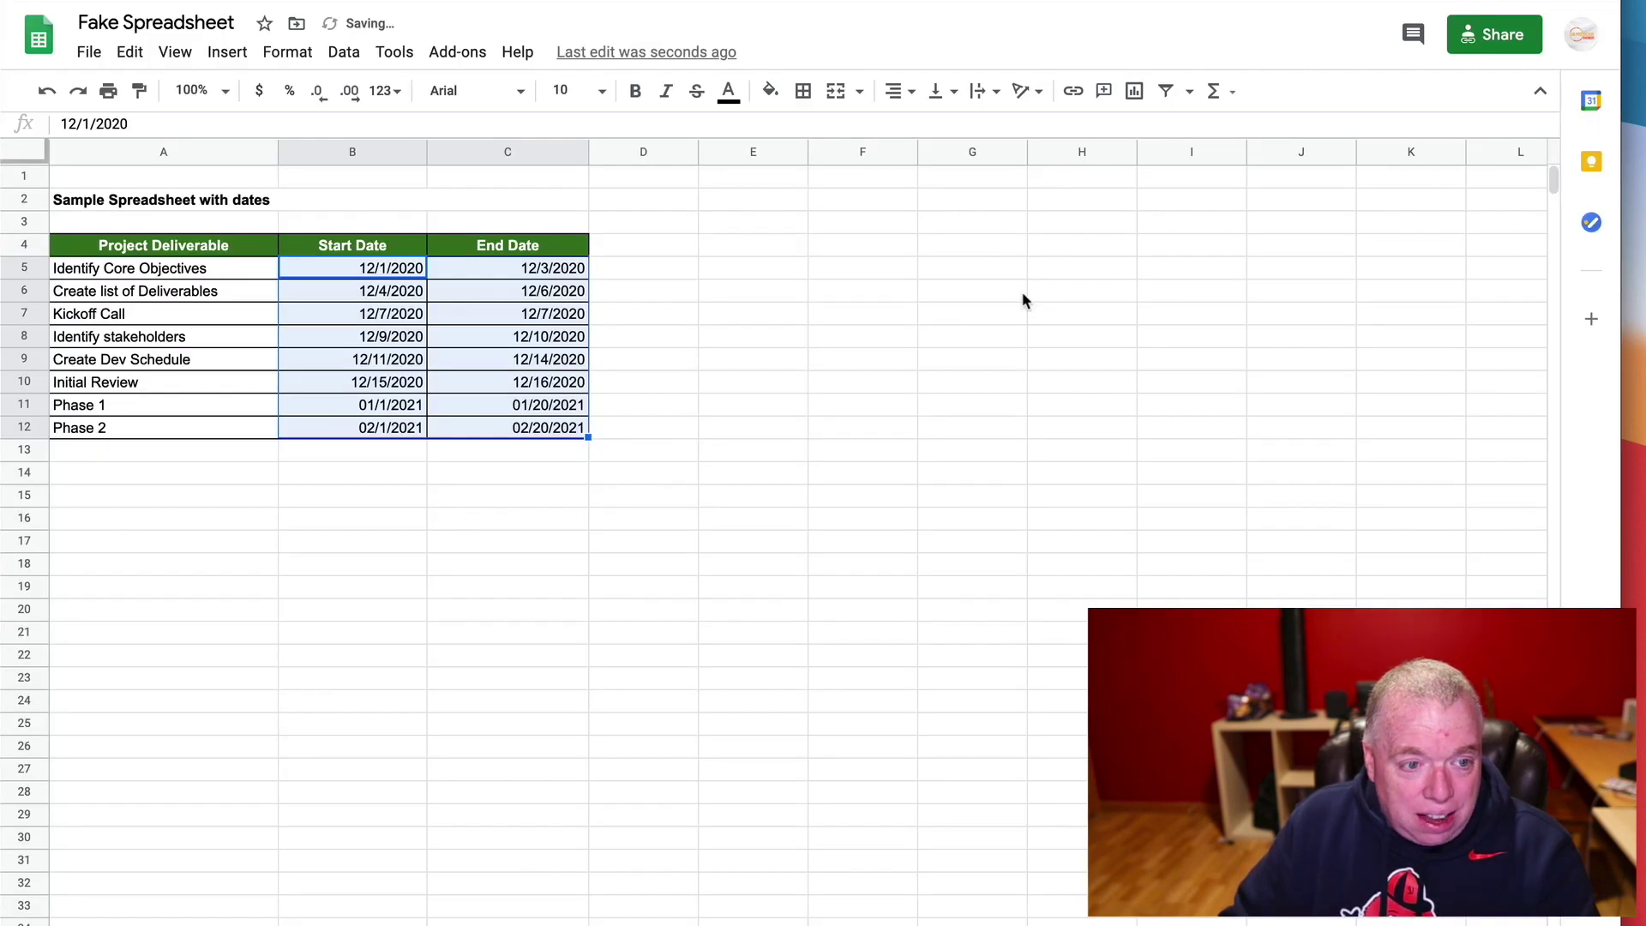
{"action": "left_click", "coordinate": [1022, 291]}
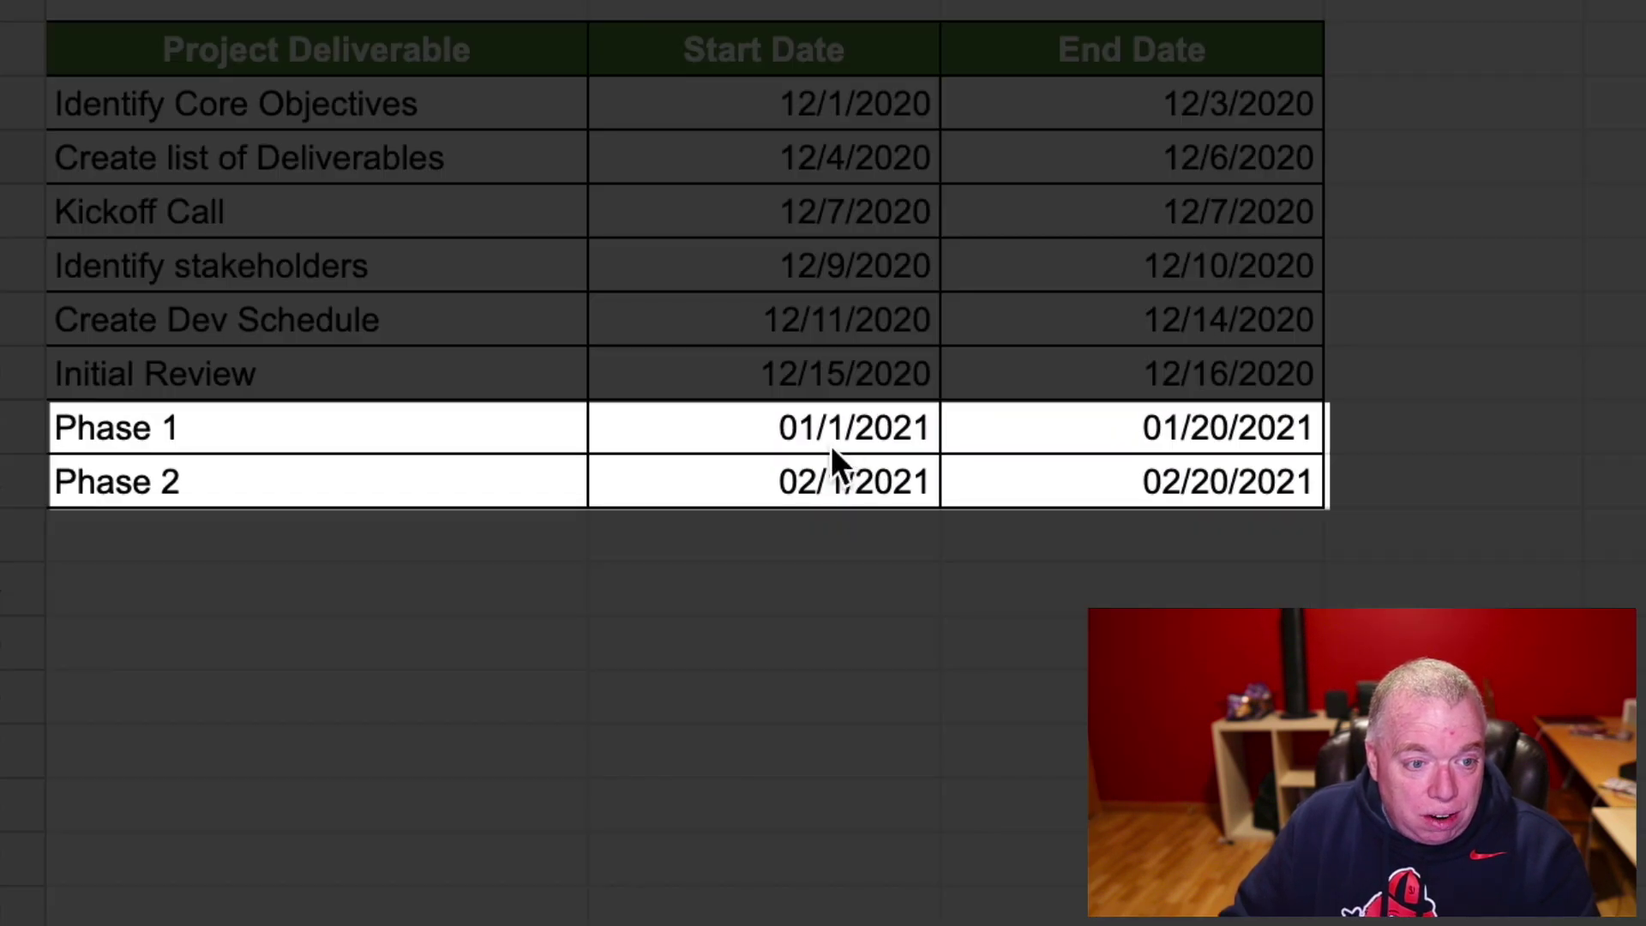
{"action": "left_click", "coordinate": [802, 462]}
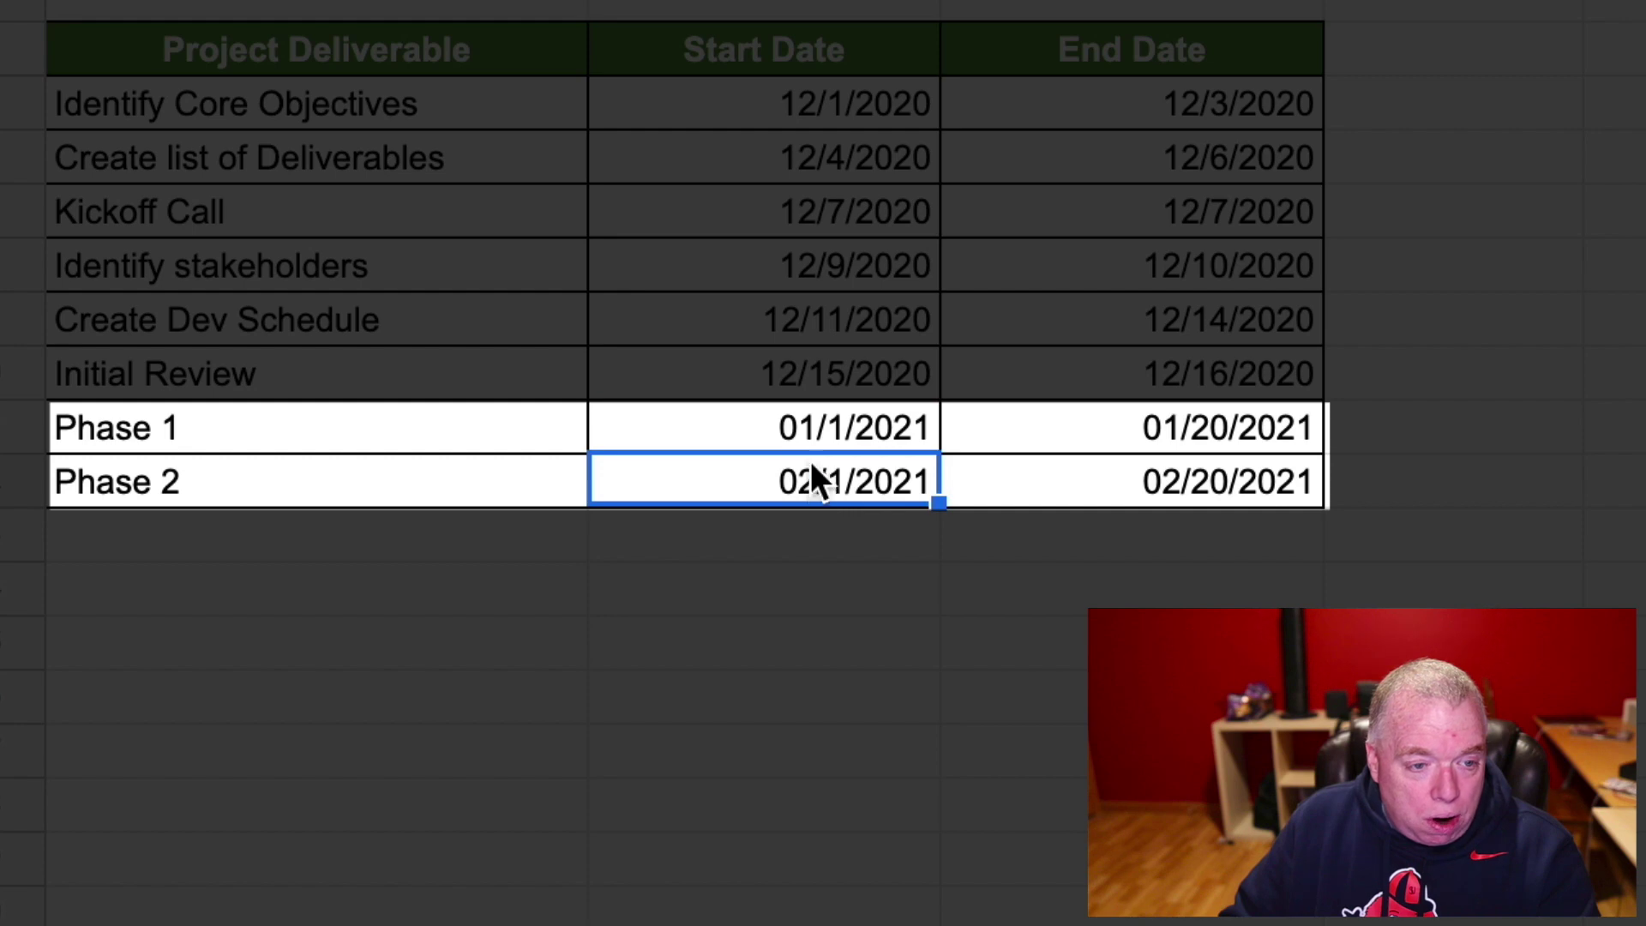
{"action": "left_click", "coordinate": [797, 426]}
{"action": "left_click", "coordinate": [793, 468]}
Change the custom date format of B5:C12 to show the month without a leading zero (8).
{"action": "left_click_drag", "start_coordinate": [857, 107], "coordinate": [1116, 493]}
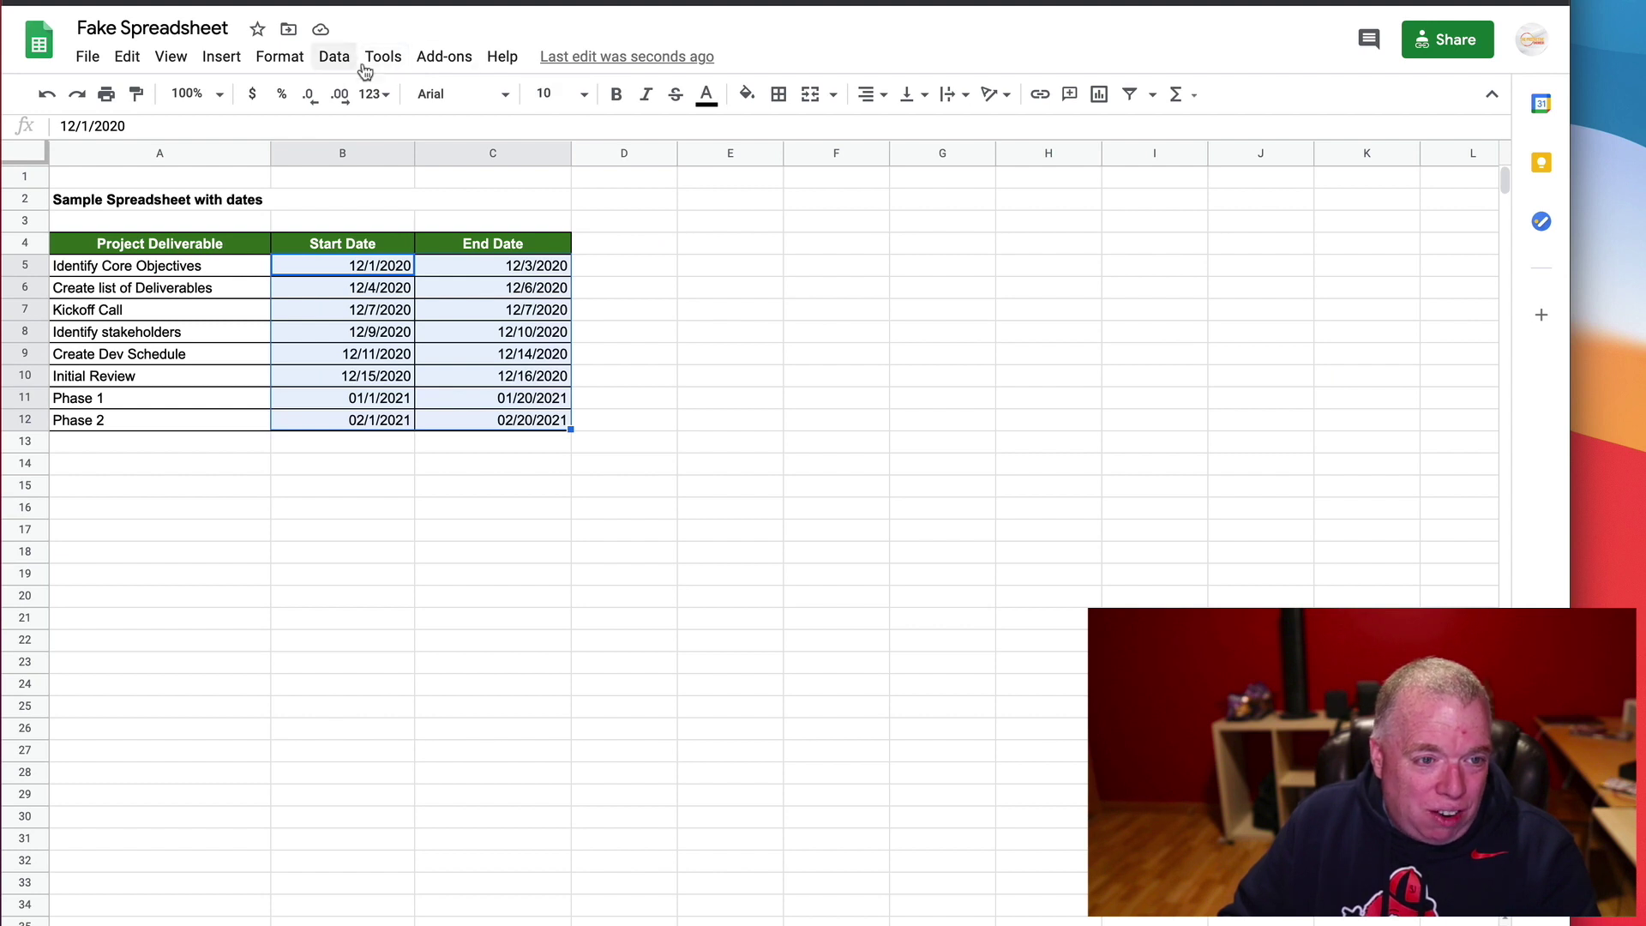
{"action": "left_click", "coordinate": [374, 93]}
{"action": "mouse_move", "coordinate": [598, 755]}
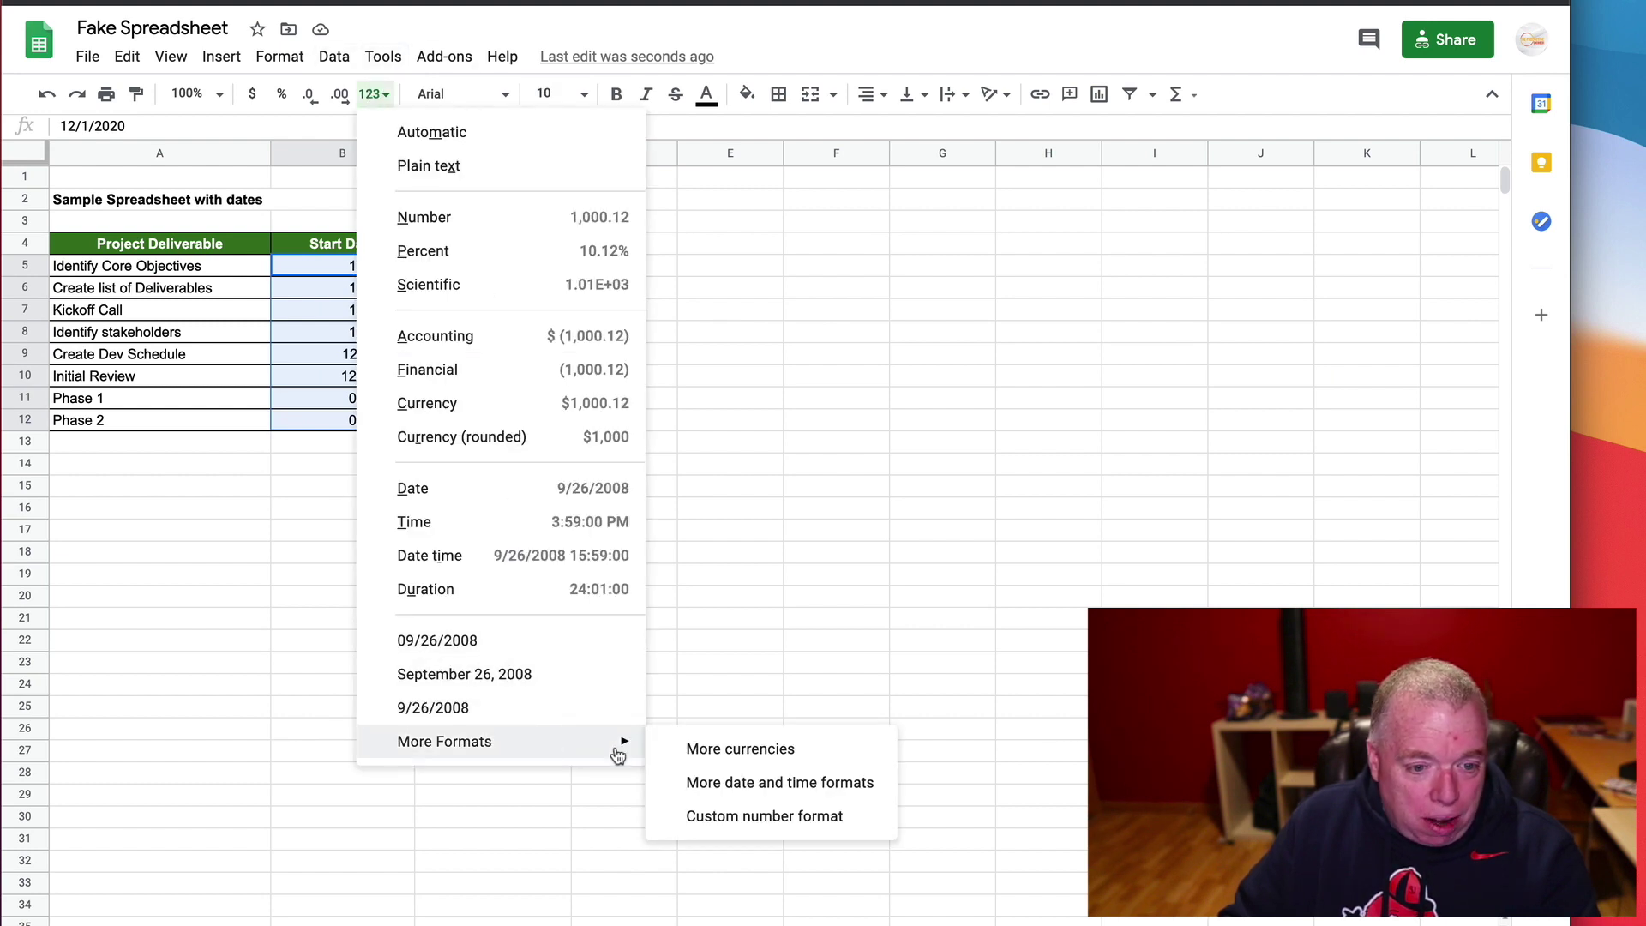
{"action": "left_click", "coordinate": [737, 782]}
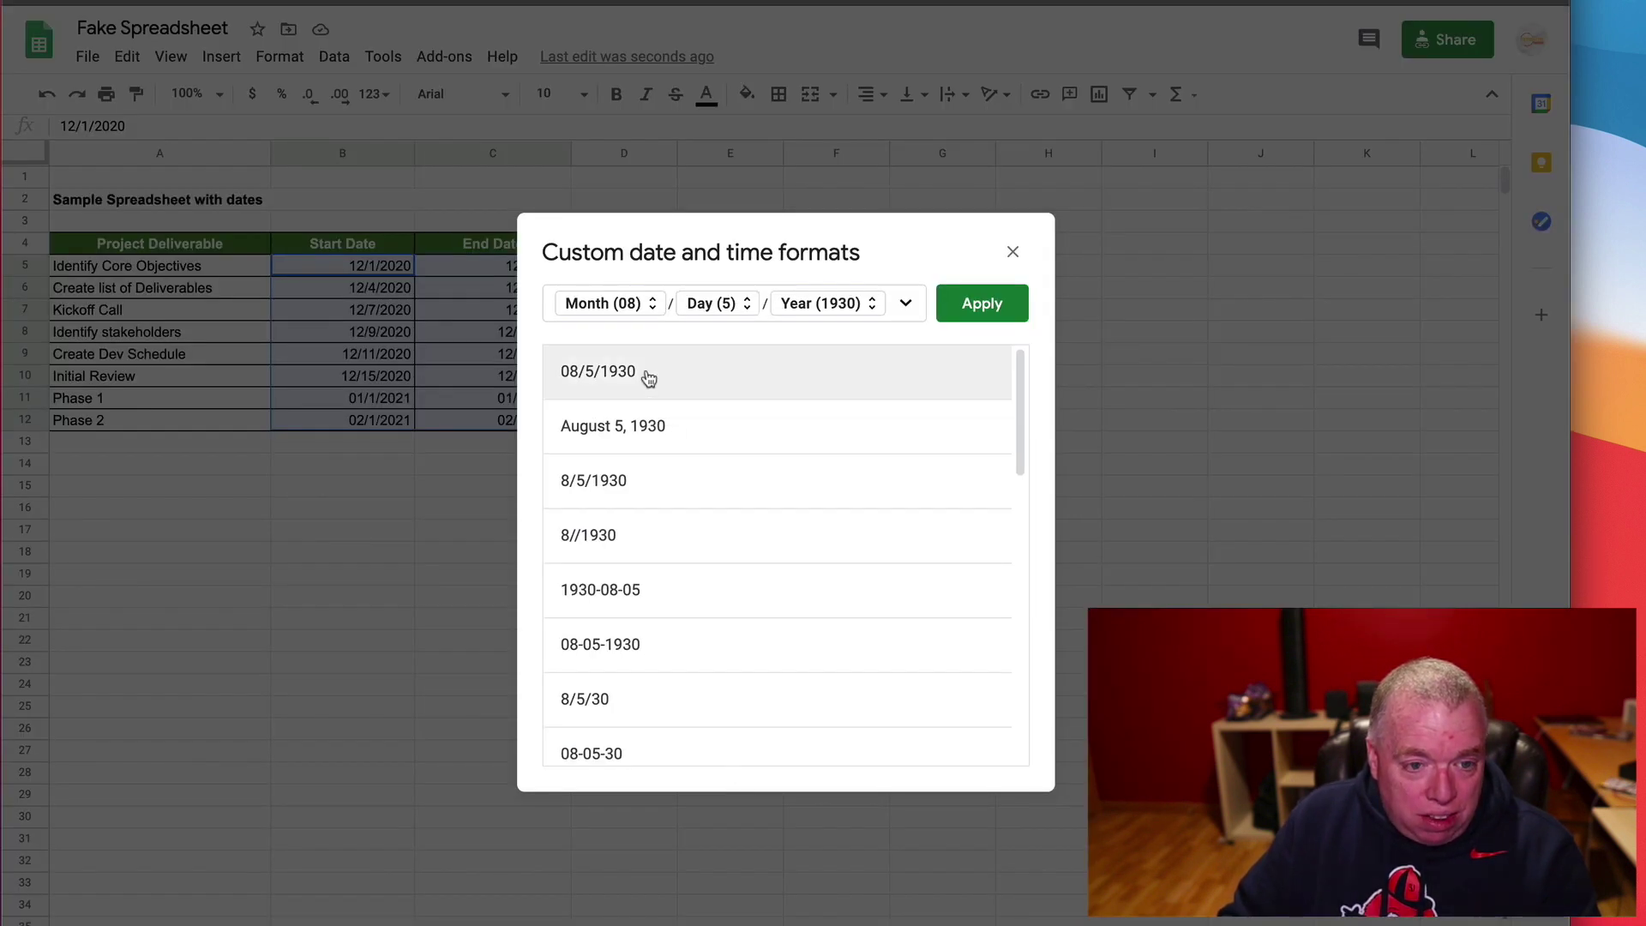
{"action": "left_click", "coordinate": [648, 306]}
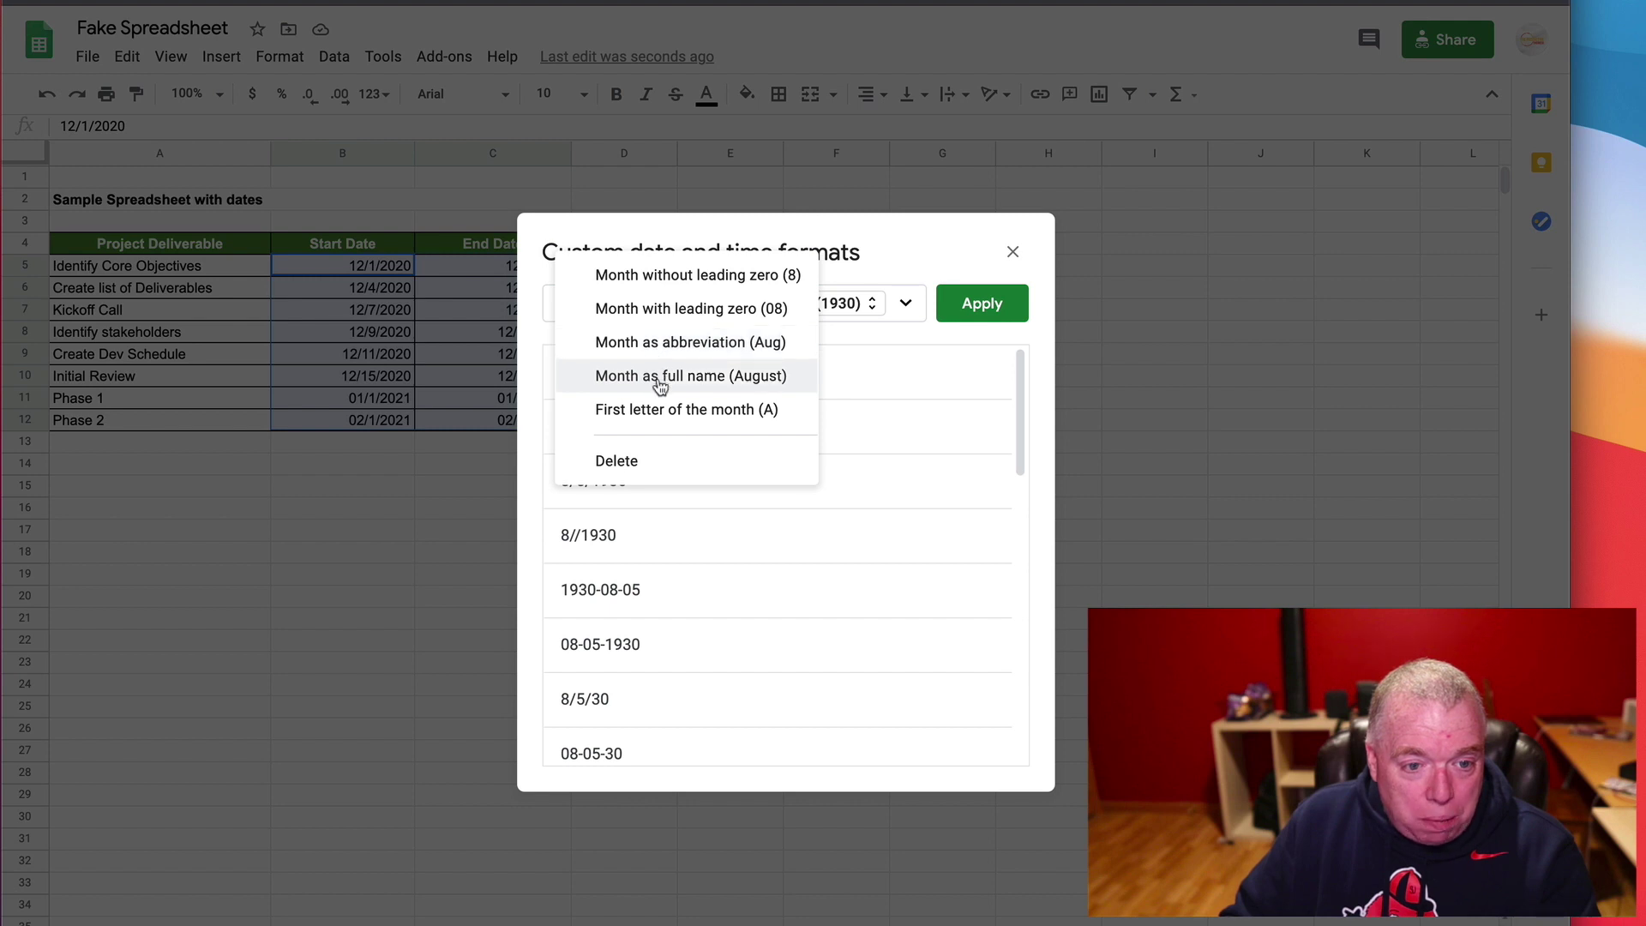
{"action": "left_click", "coordinate": [643, 288]}
{"action": "left_click", "coordinate": [981, 303]}
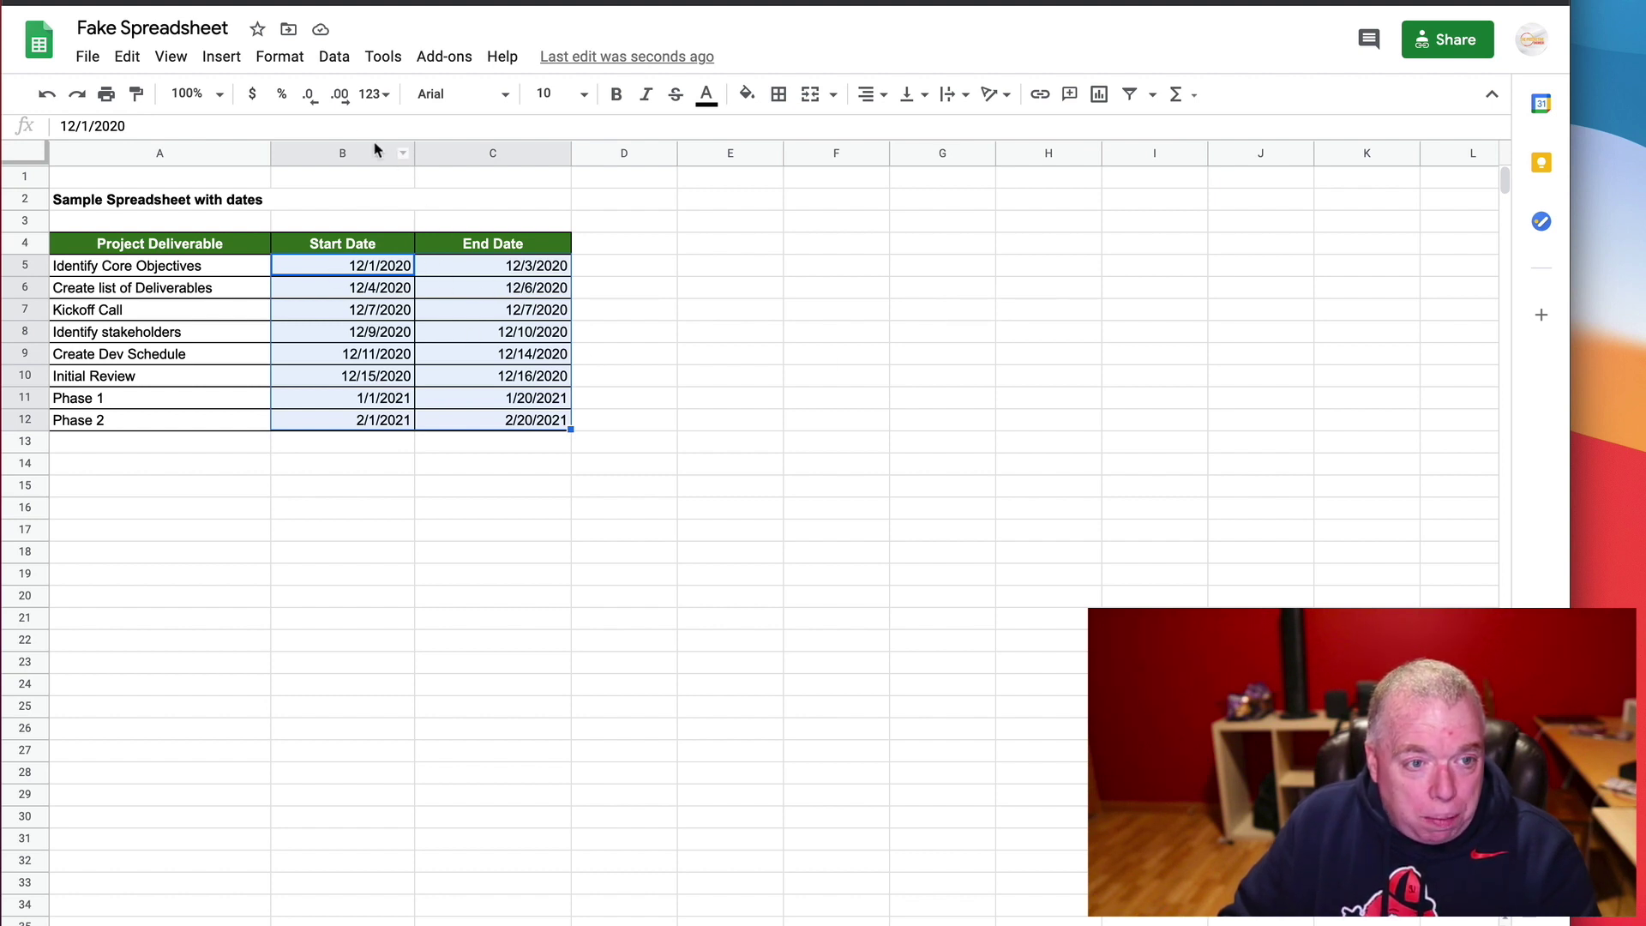
Apply the custom date format 8//1930, showing only month and year, to the selected start and end dates.
{"action": "left_click", "coordinate": [268, 60]}
{"action": "mouse_move", "coordinate": [394, 163]}
{"action": "mouse_move", "coordinate": [754, 762]}
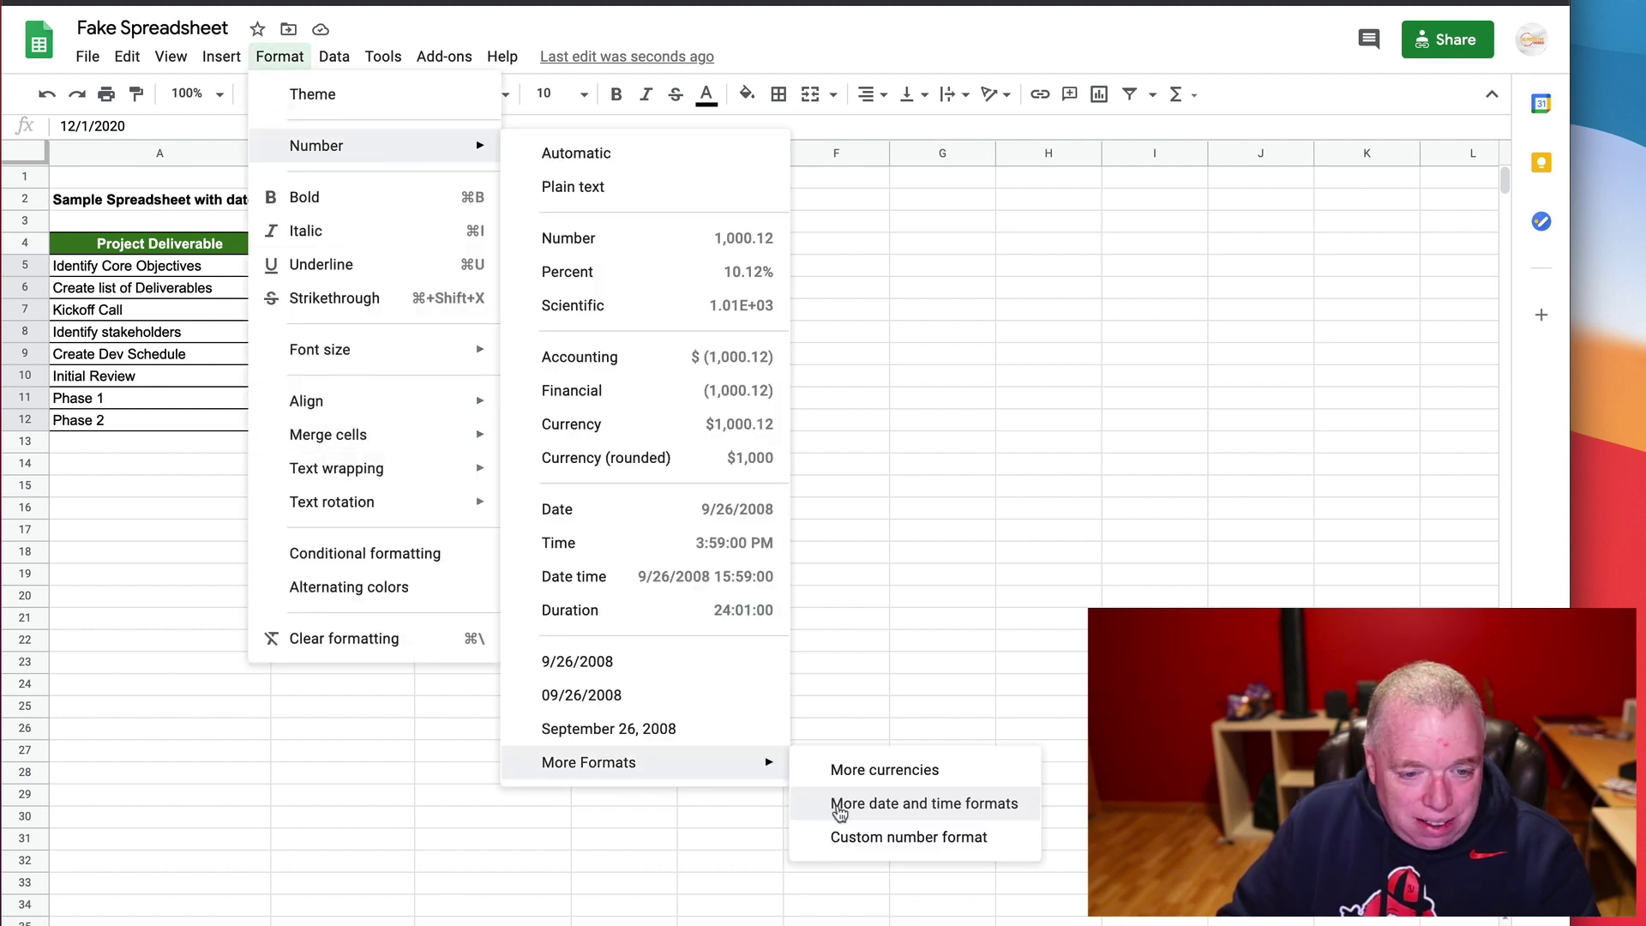
{"action": "left_click", "coordinate": [849, 801]}
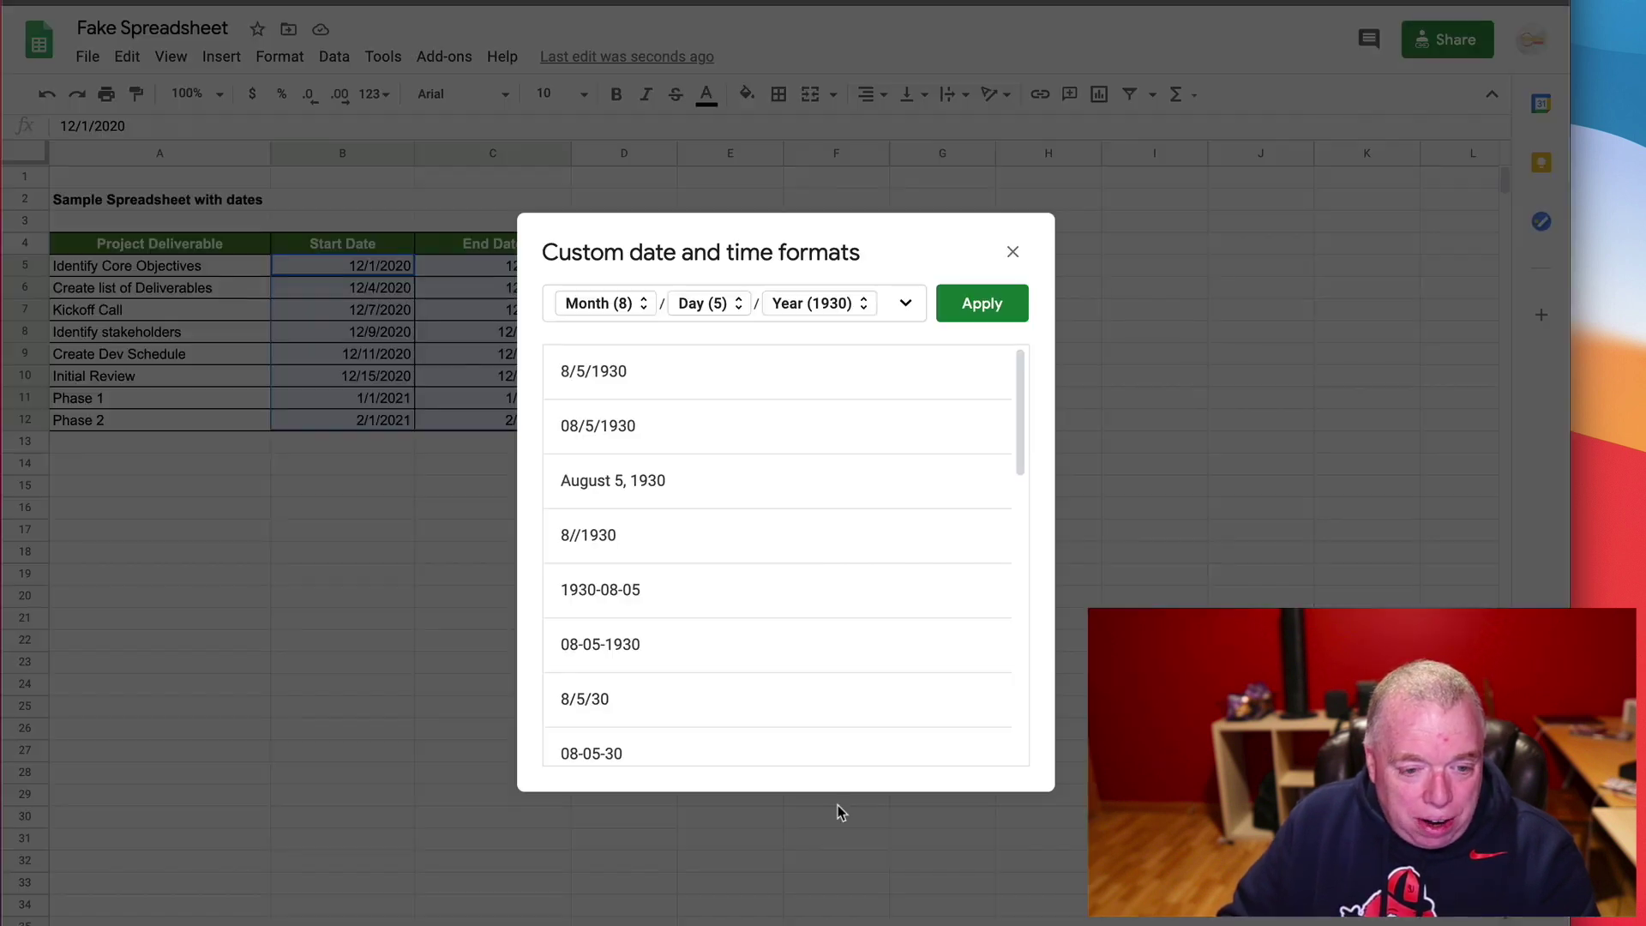
{"action": "left_click", "coordinate": [760, 537]}
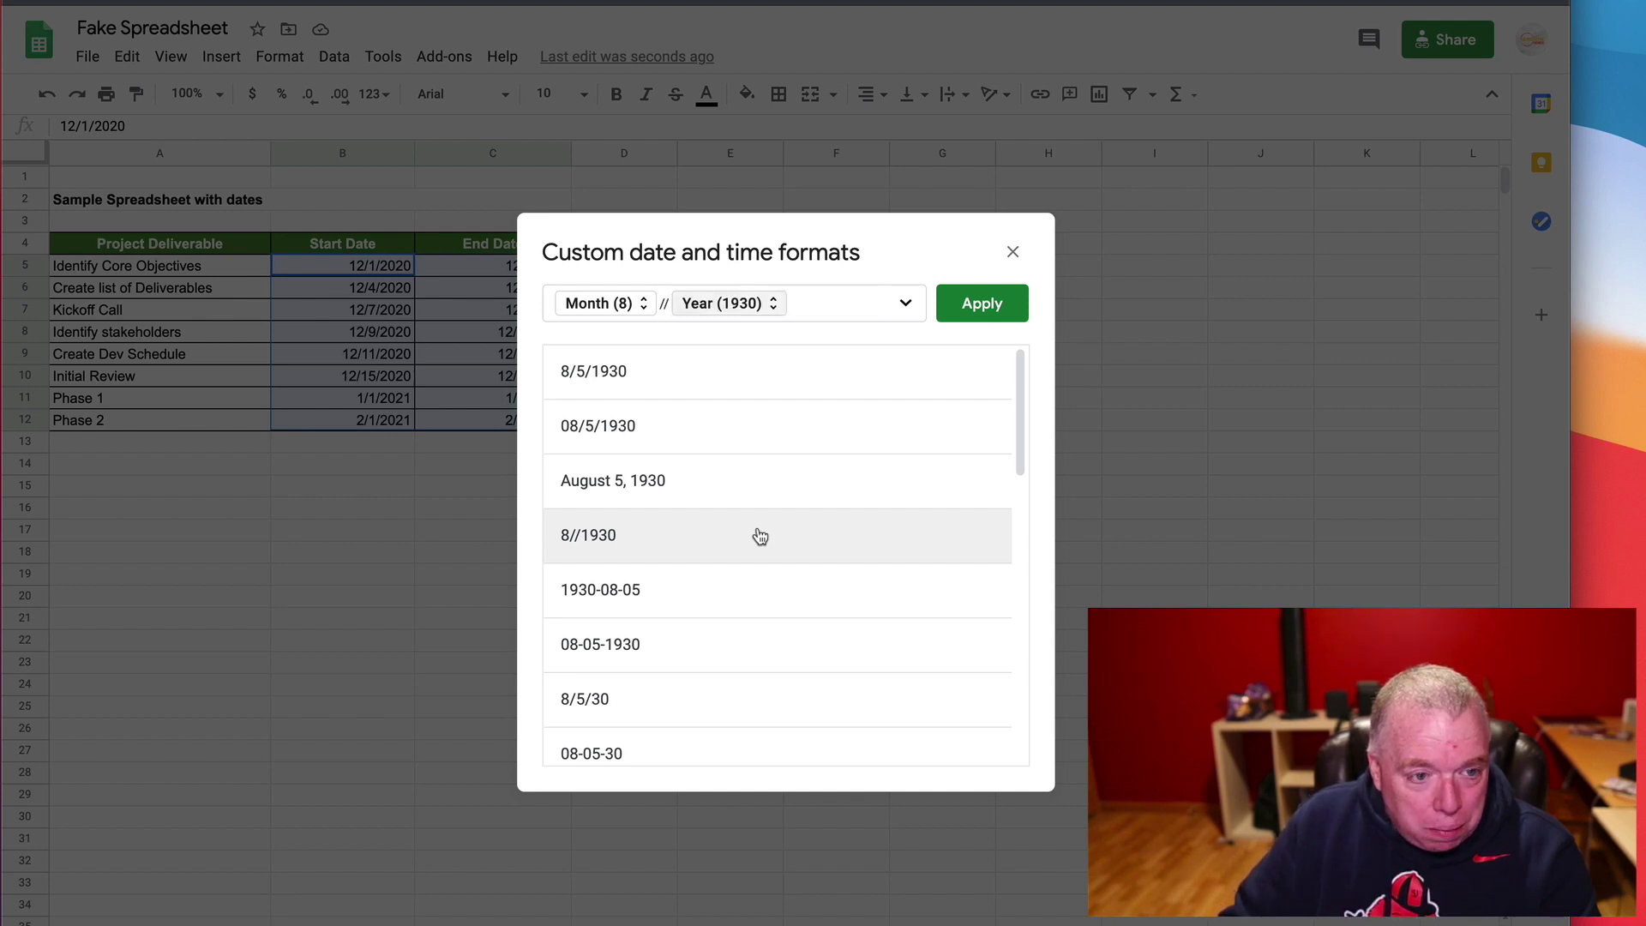
{"action": "left_click", "coordinate": [1006, 312]}
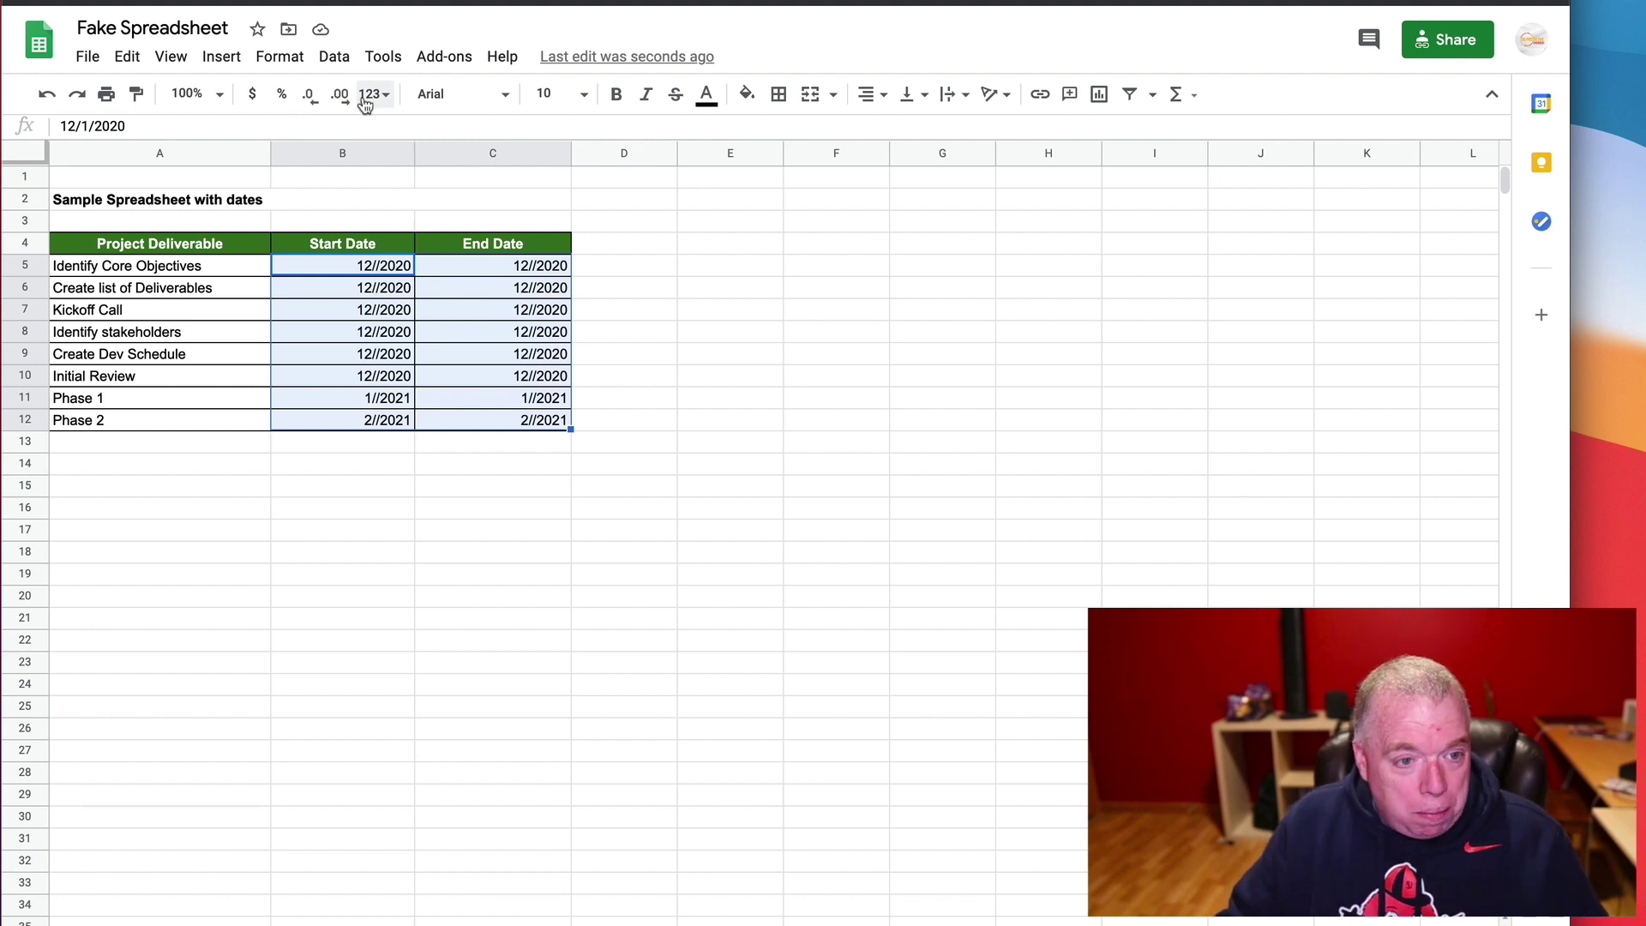
Undo the last custom date format applied to the start and end dates.
{"action": "key", "text": "ctrl+z"}
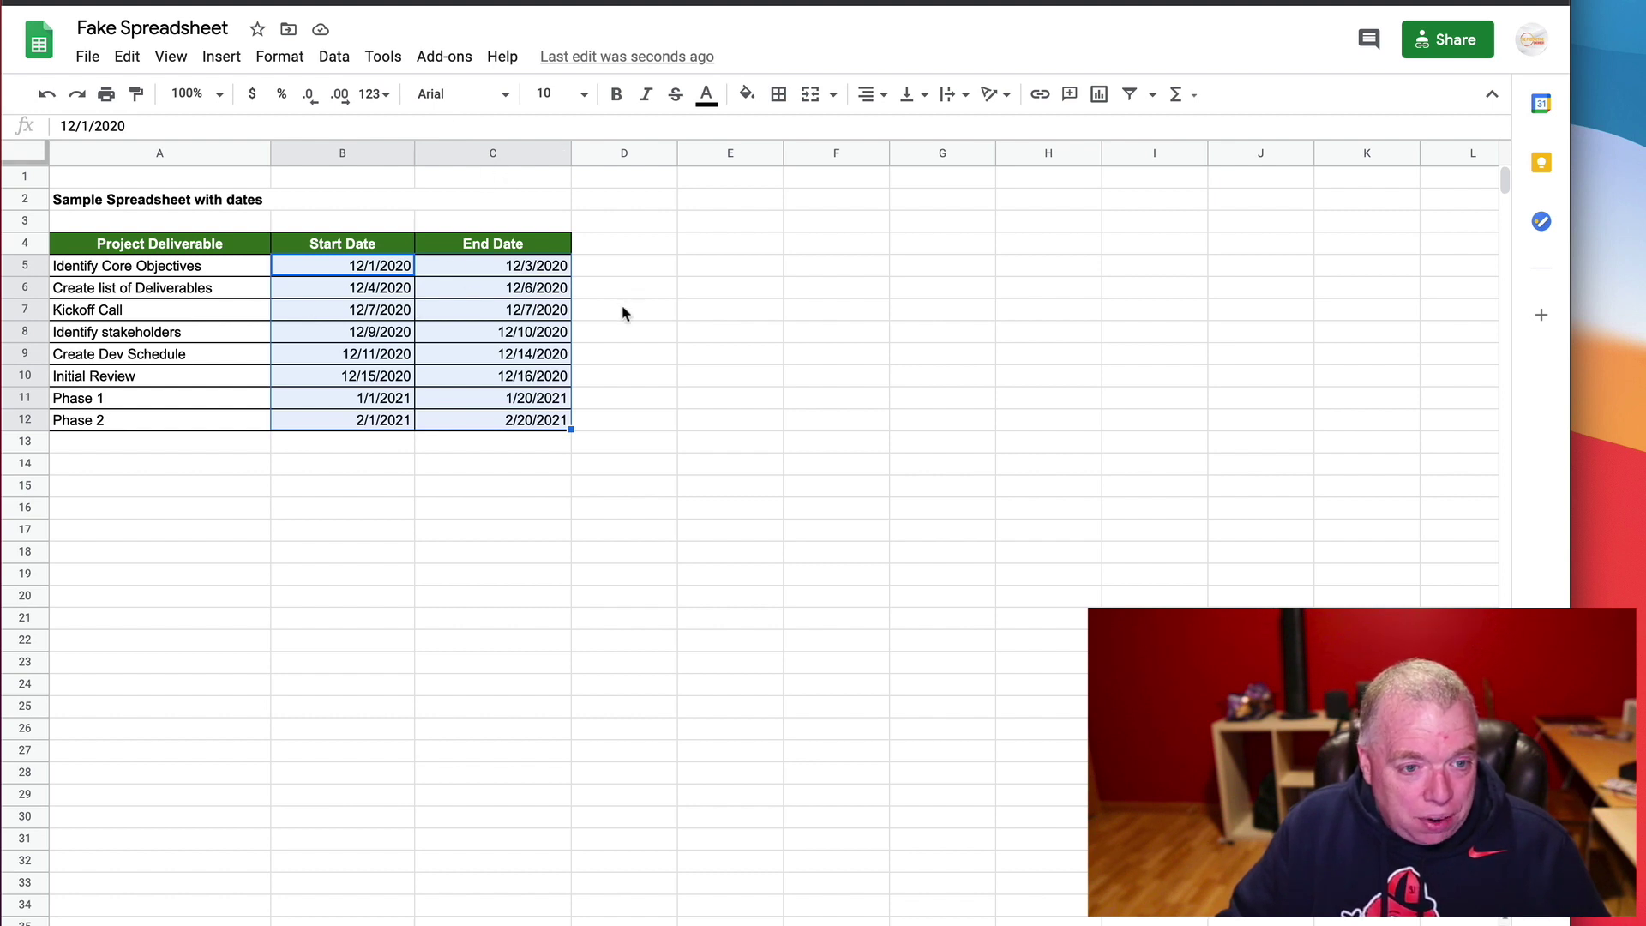
{"action": "left_click", "coordinate": [519, 463]}
Apply the custom date format 5-Aug-1930 to B5:C12, with its month set to the version without a leading zero (8).
{"action": "left_click_drag", "start_coordinate": [342, 266], "coordinate": [536, 422]}
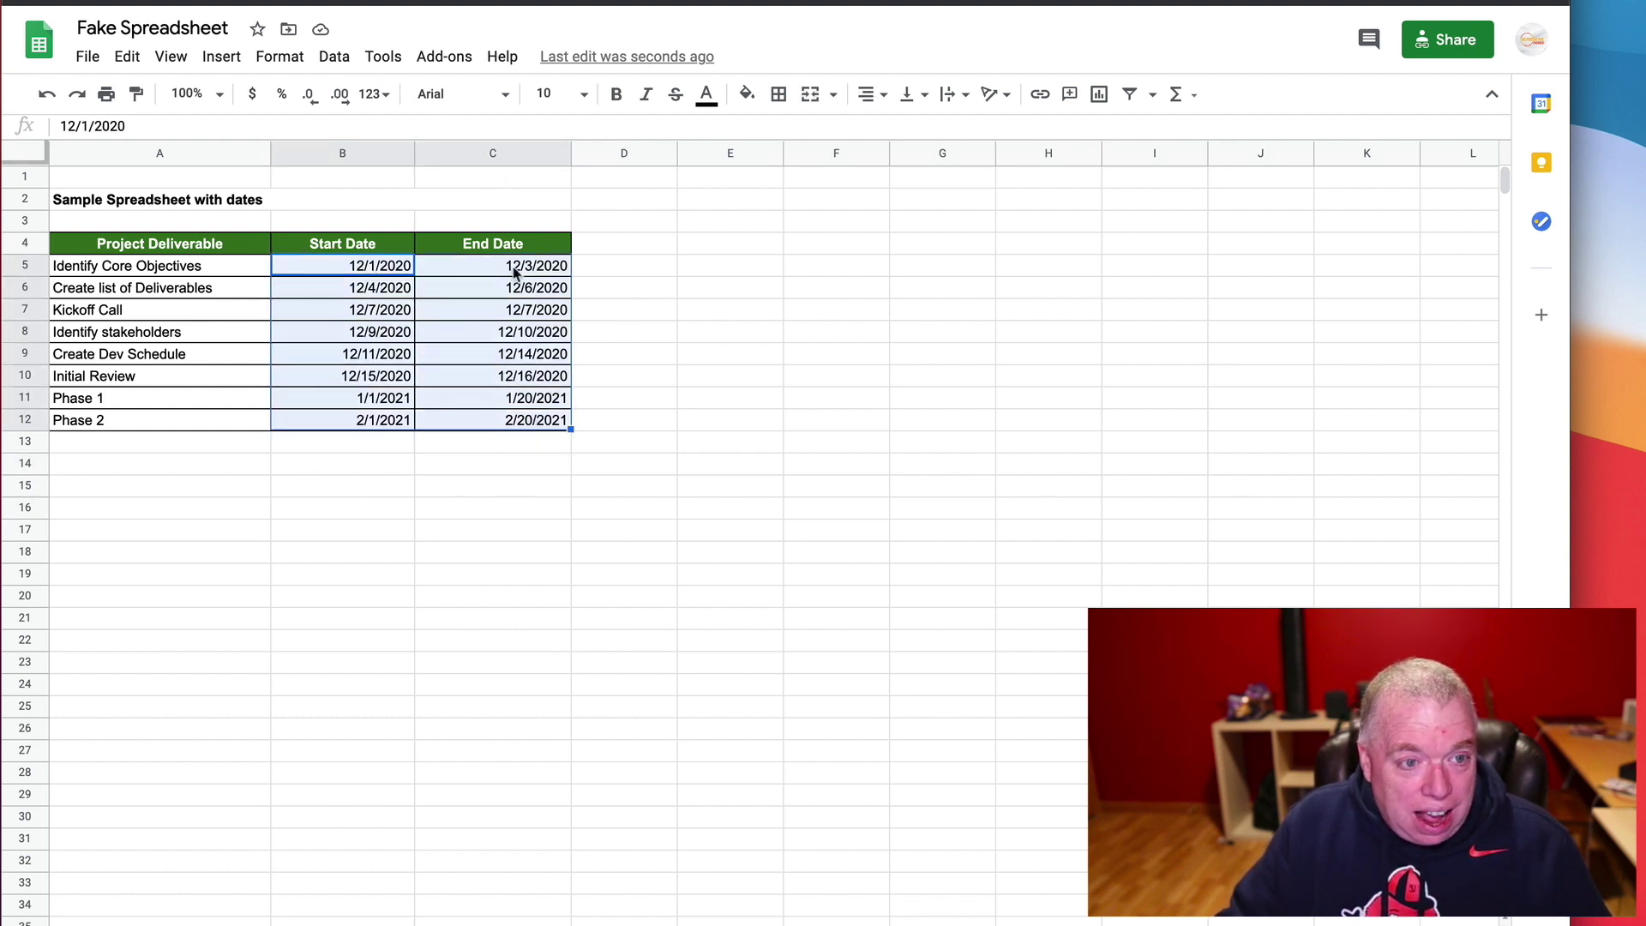
{"action": "left_click", "coordinate": [377, 96]}
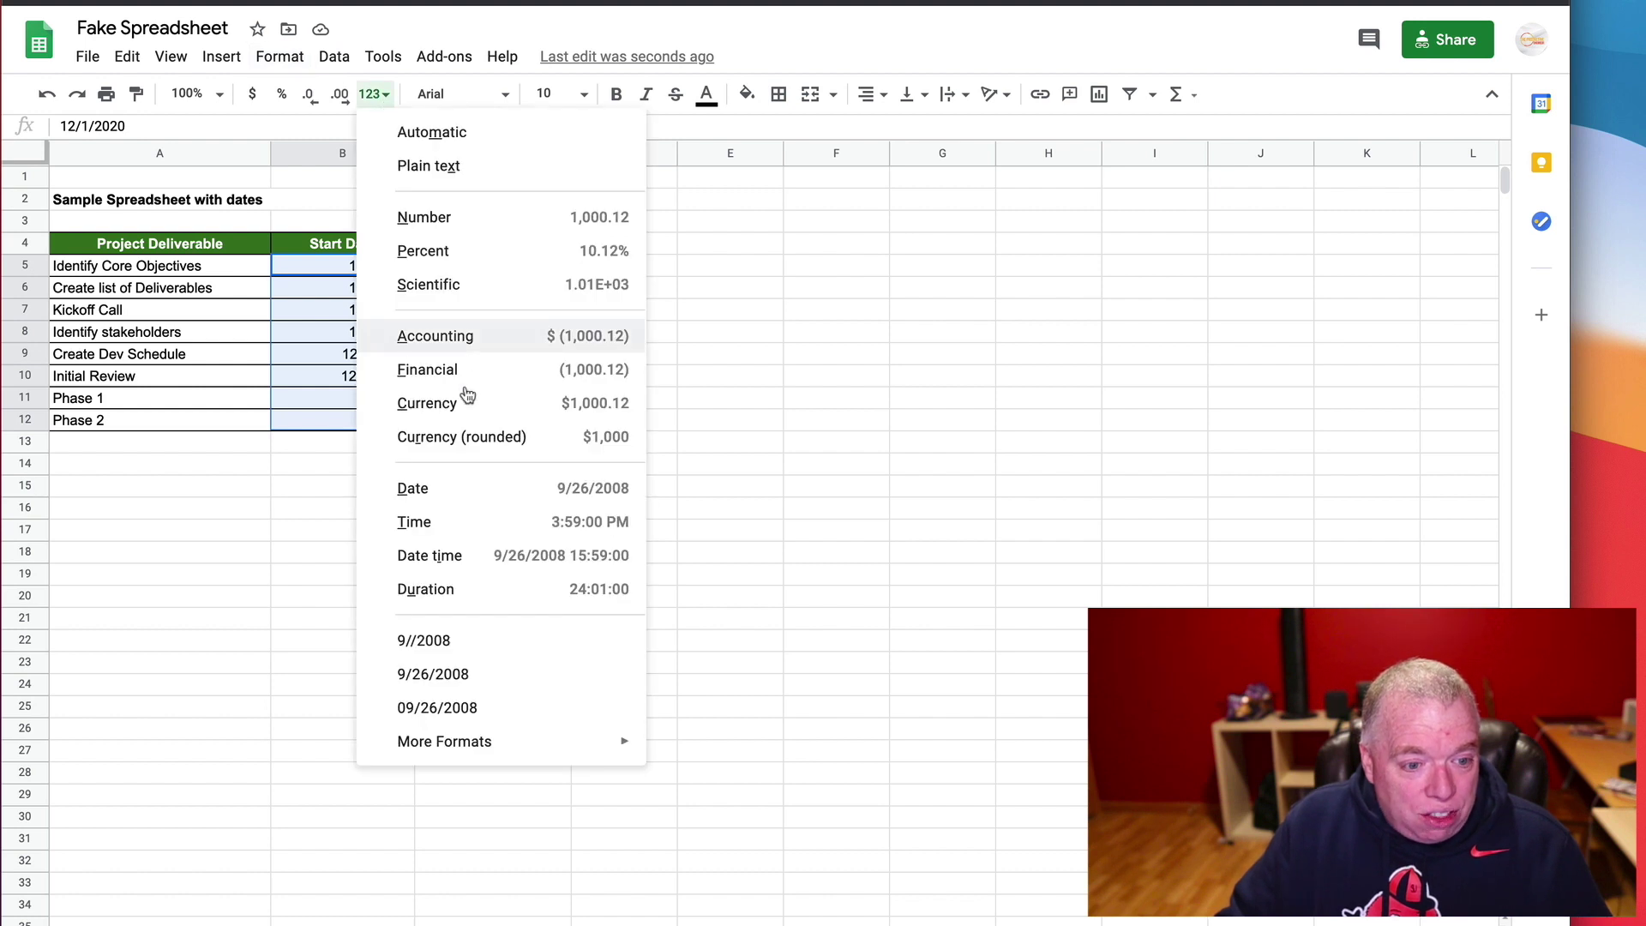
{"action": "mouse_move", "coordinate": [492, 740]}
{"action": "left_click", "coordinate": [717, 780]}
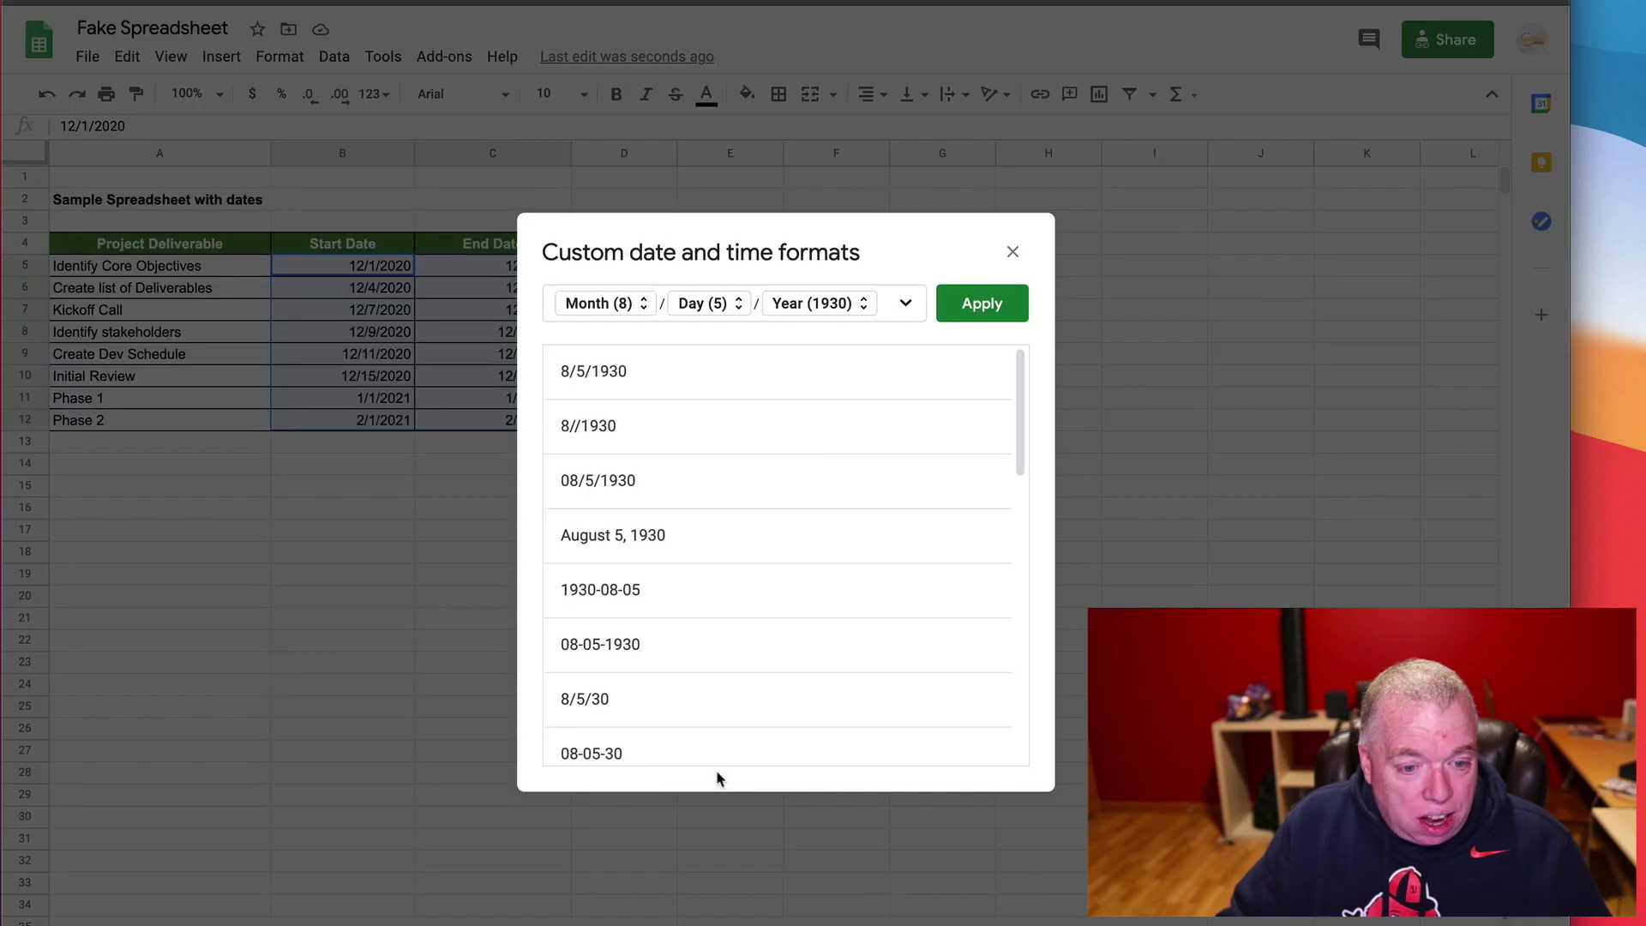
{"action": "scroll", "coordinate": [717, 709], "scroll_direction": "down", "scroll_amount": 3}
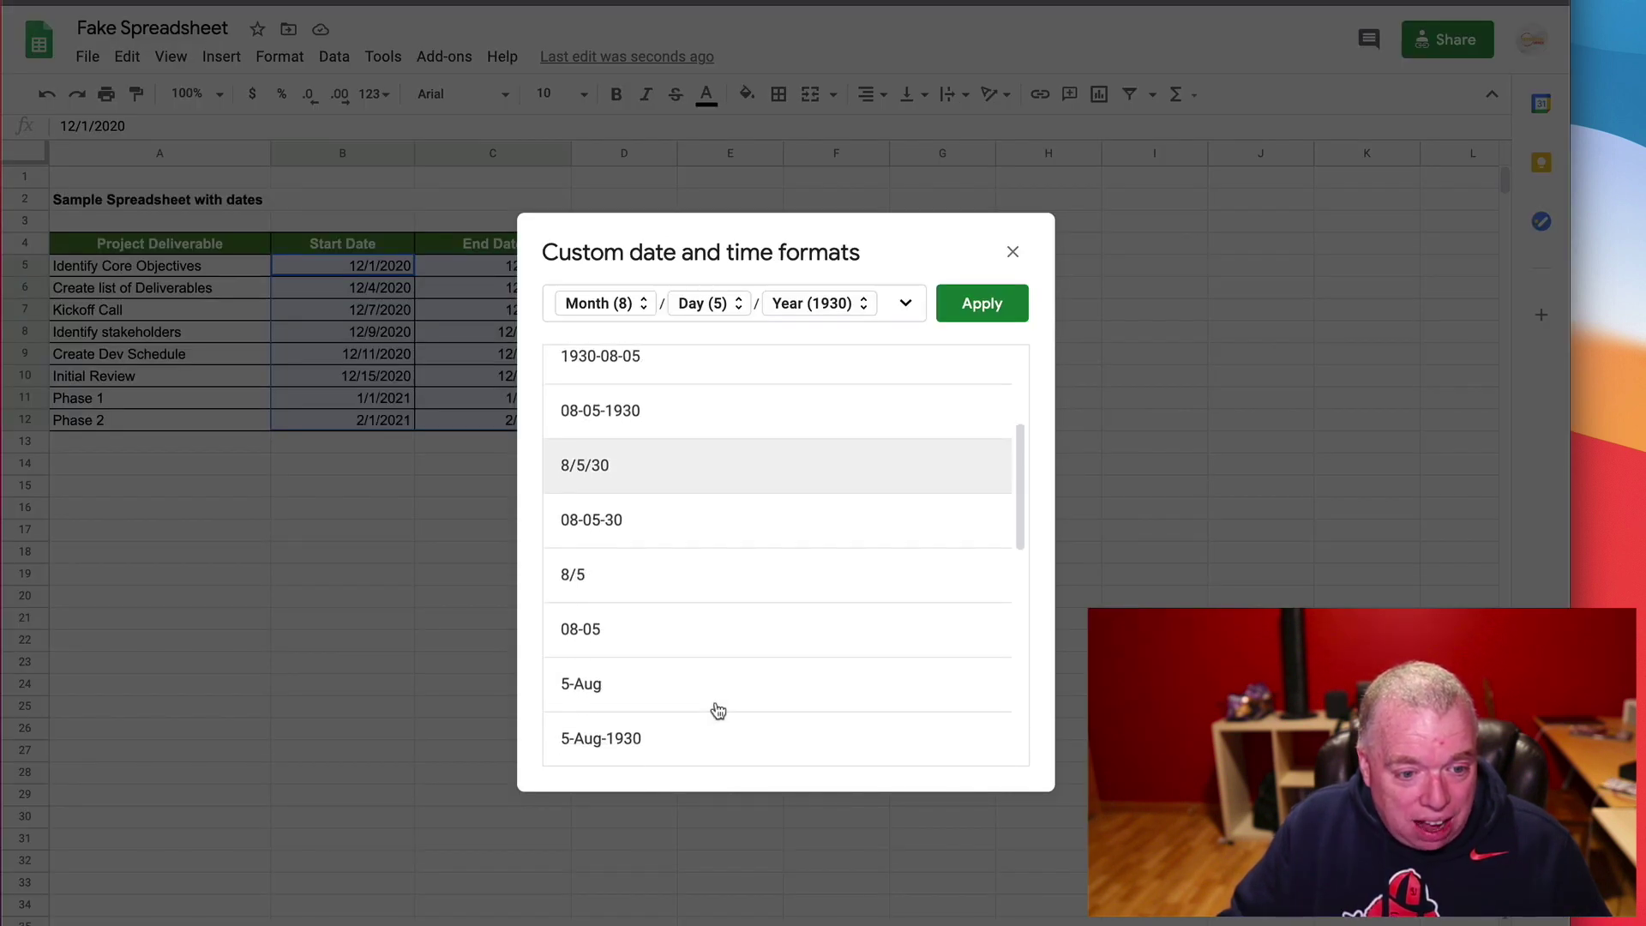
{"action": "scroll", "coordinate": [686, 705], "scroll_direction": "down", "scroll_amount": 2}
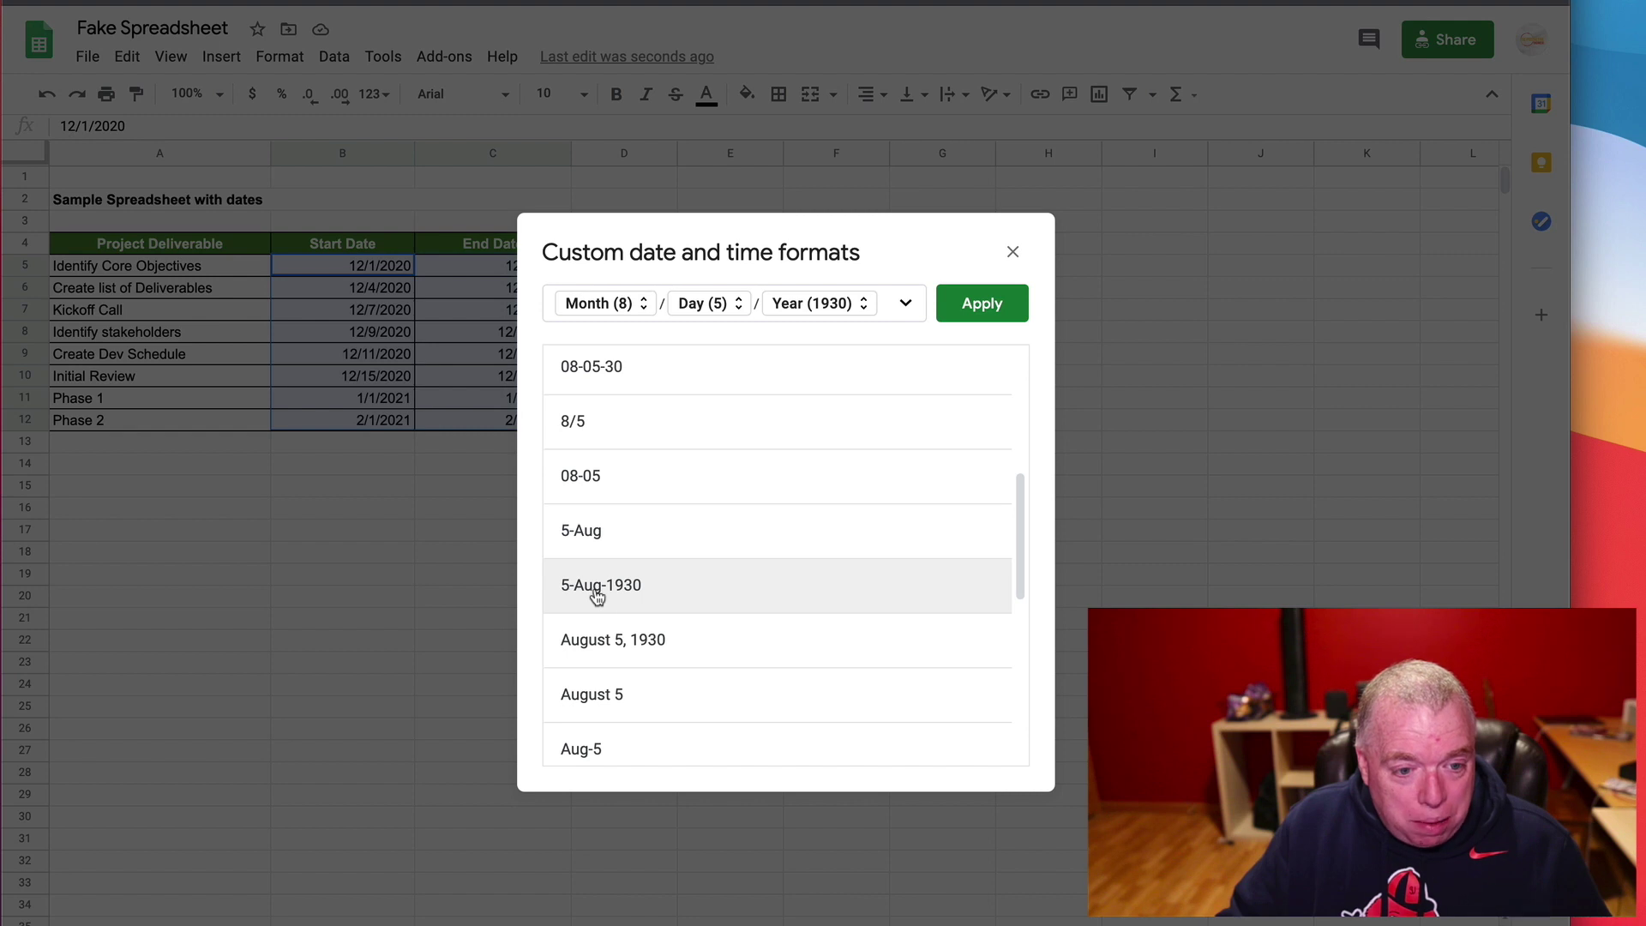
{"action": "left_click", "coordinate": [638, 592]}
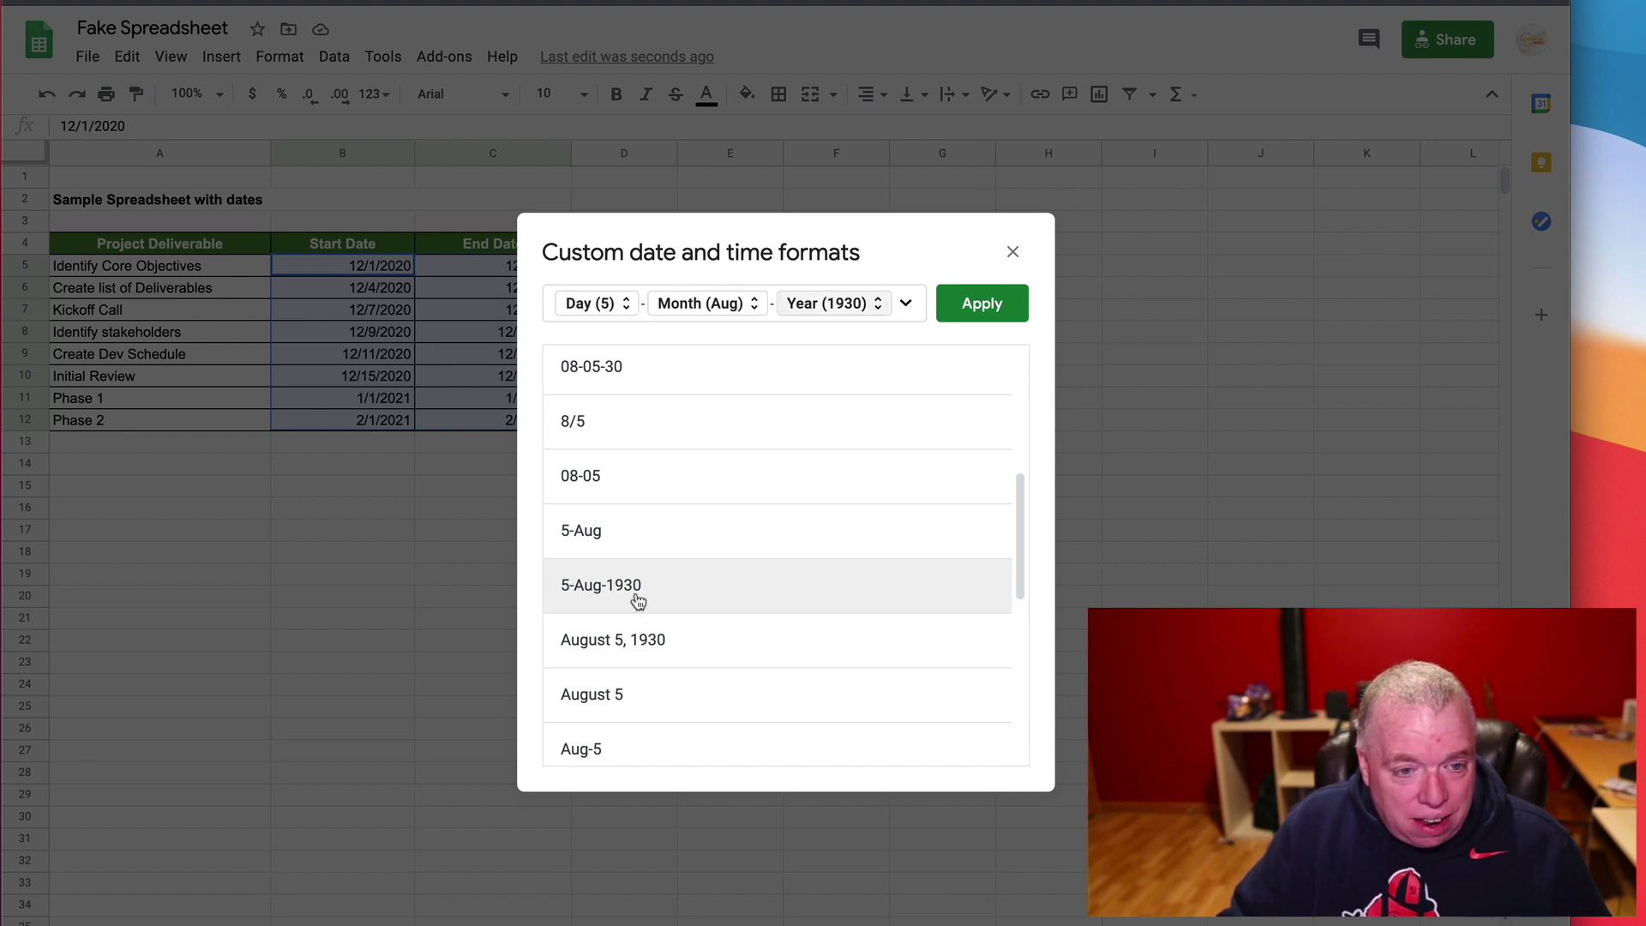
{"action": "left_click", "coordinate": [753, 305]}
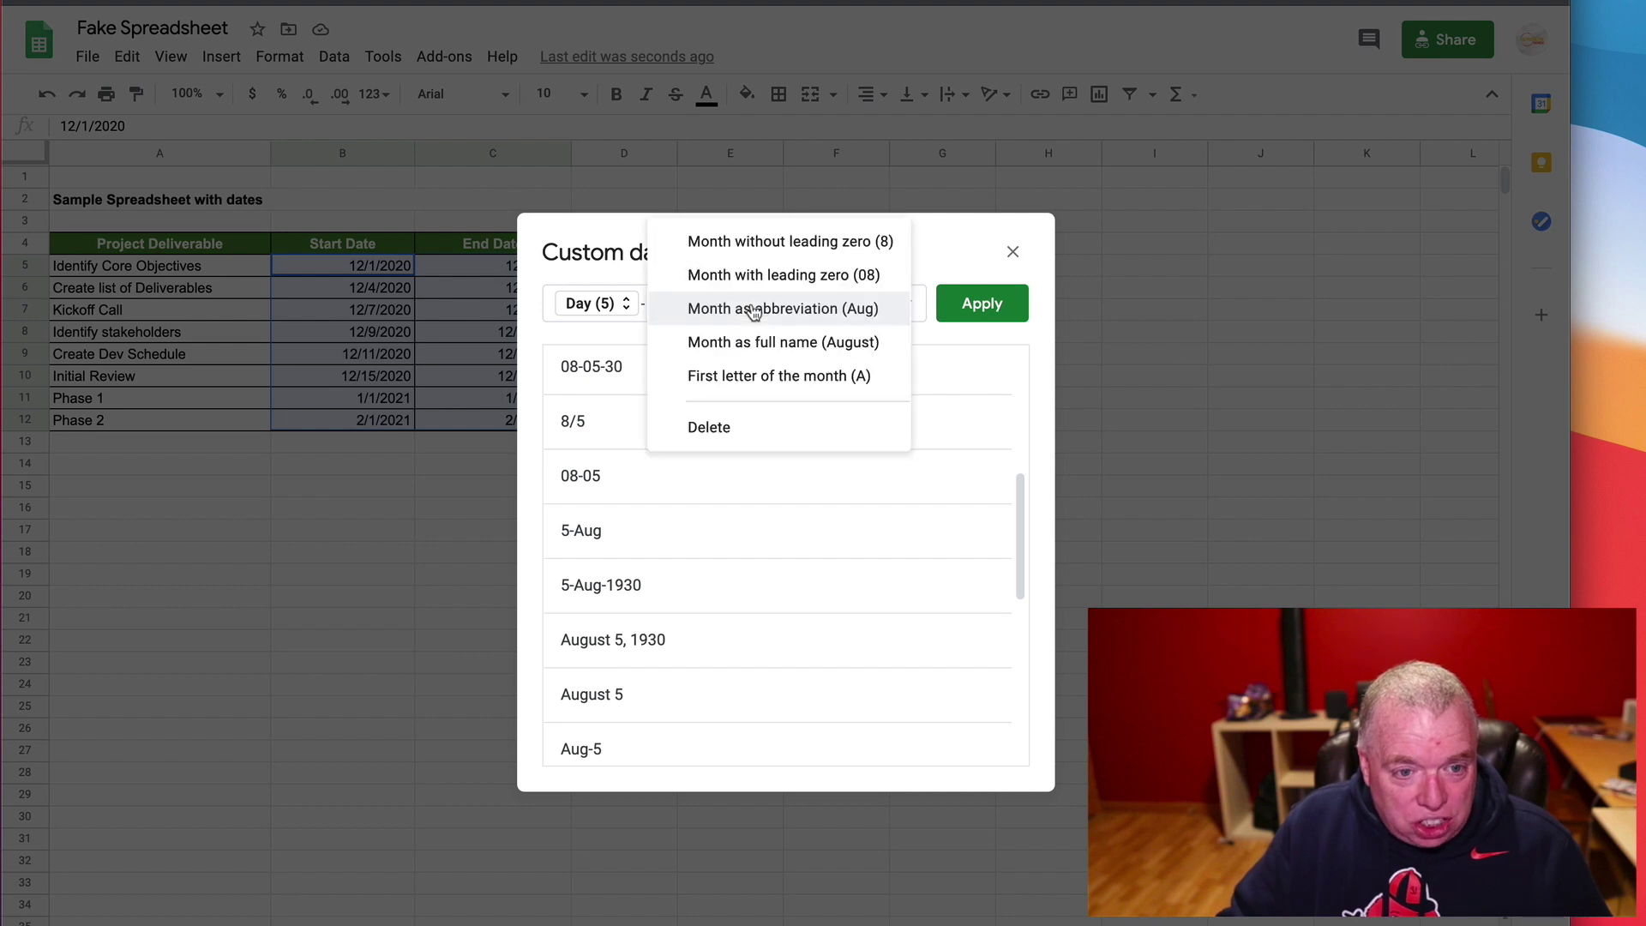
{"action": "left_click", "coordinate": [762, 248]}
{"action": "left_click", "coordinate": [982, 306]}
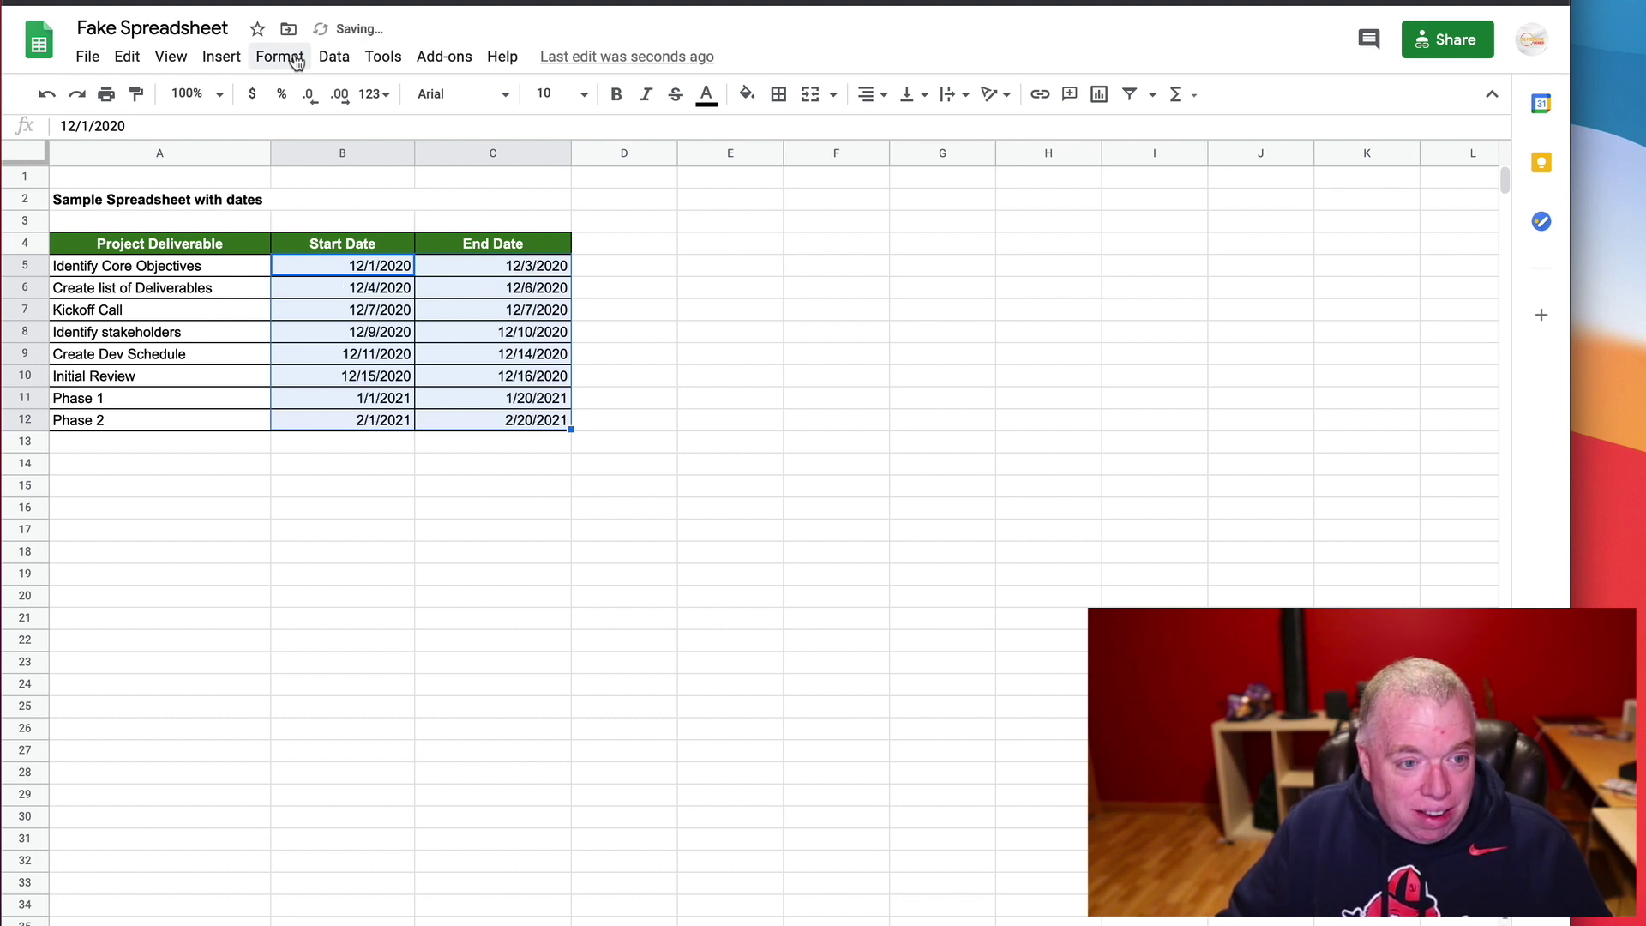
{"action": "left_click", "coordinate": [352, 557]}
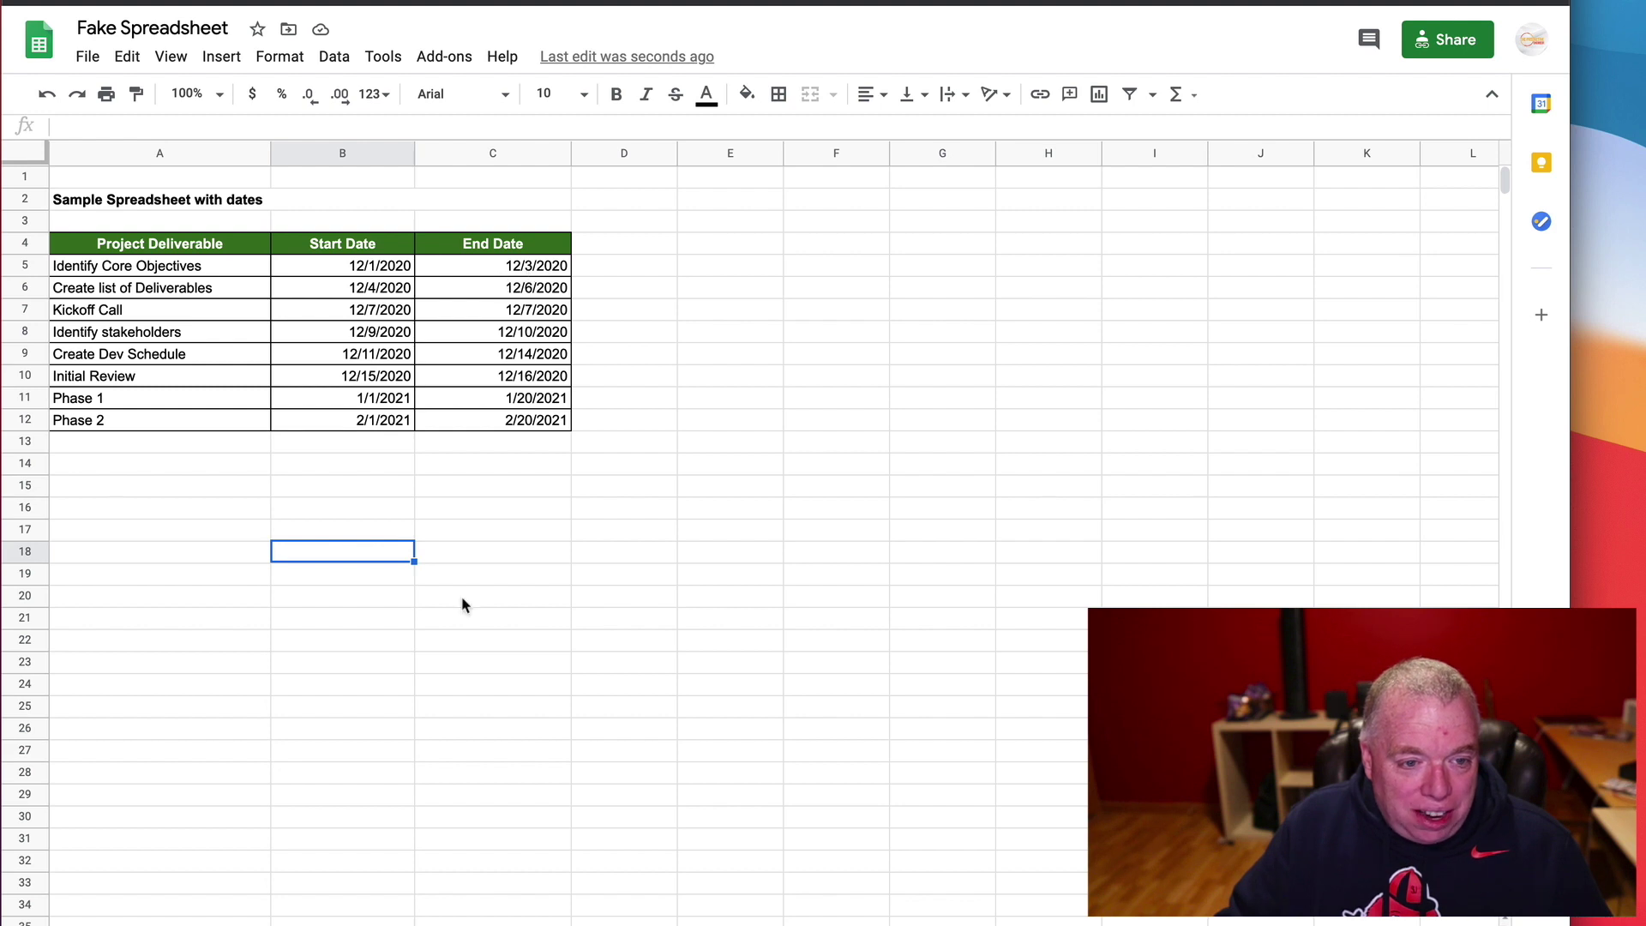
{"action": "left_click", "coordinate": [537, 573]}
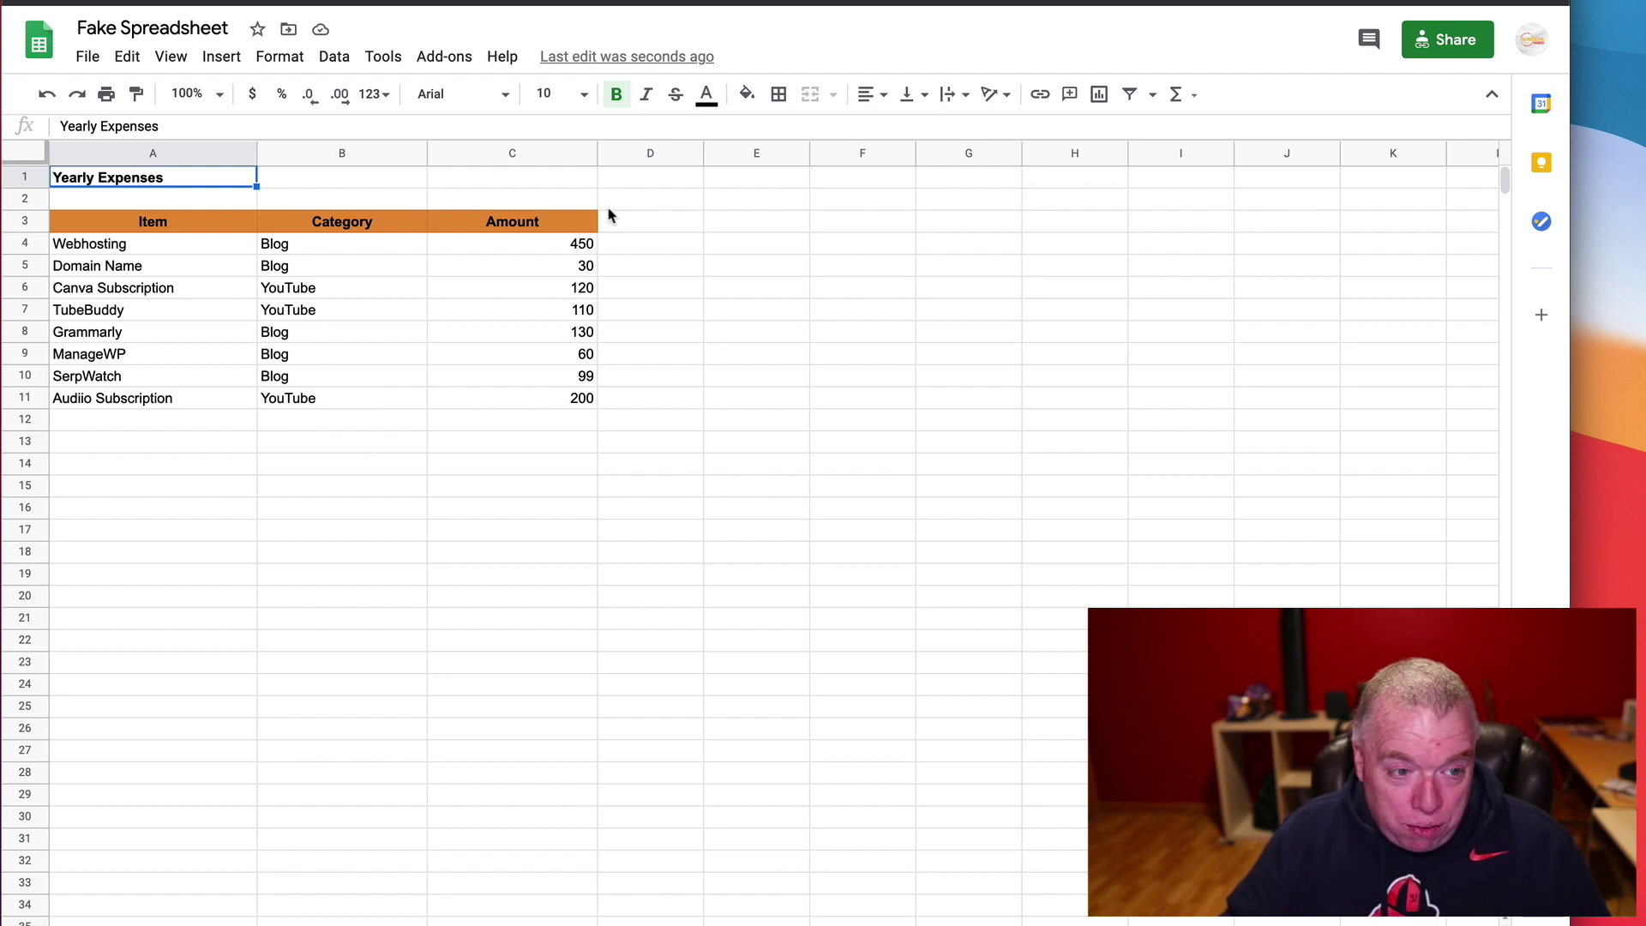
Create a pivot table in a new sheet from the Yearly Expenses range A3:C11.
{"action": "left_click_drag", "start_coordinate": [140, 221], "coordinate": [478, 394]}
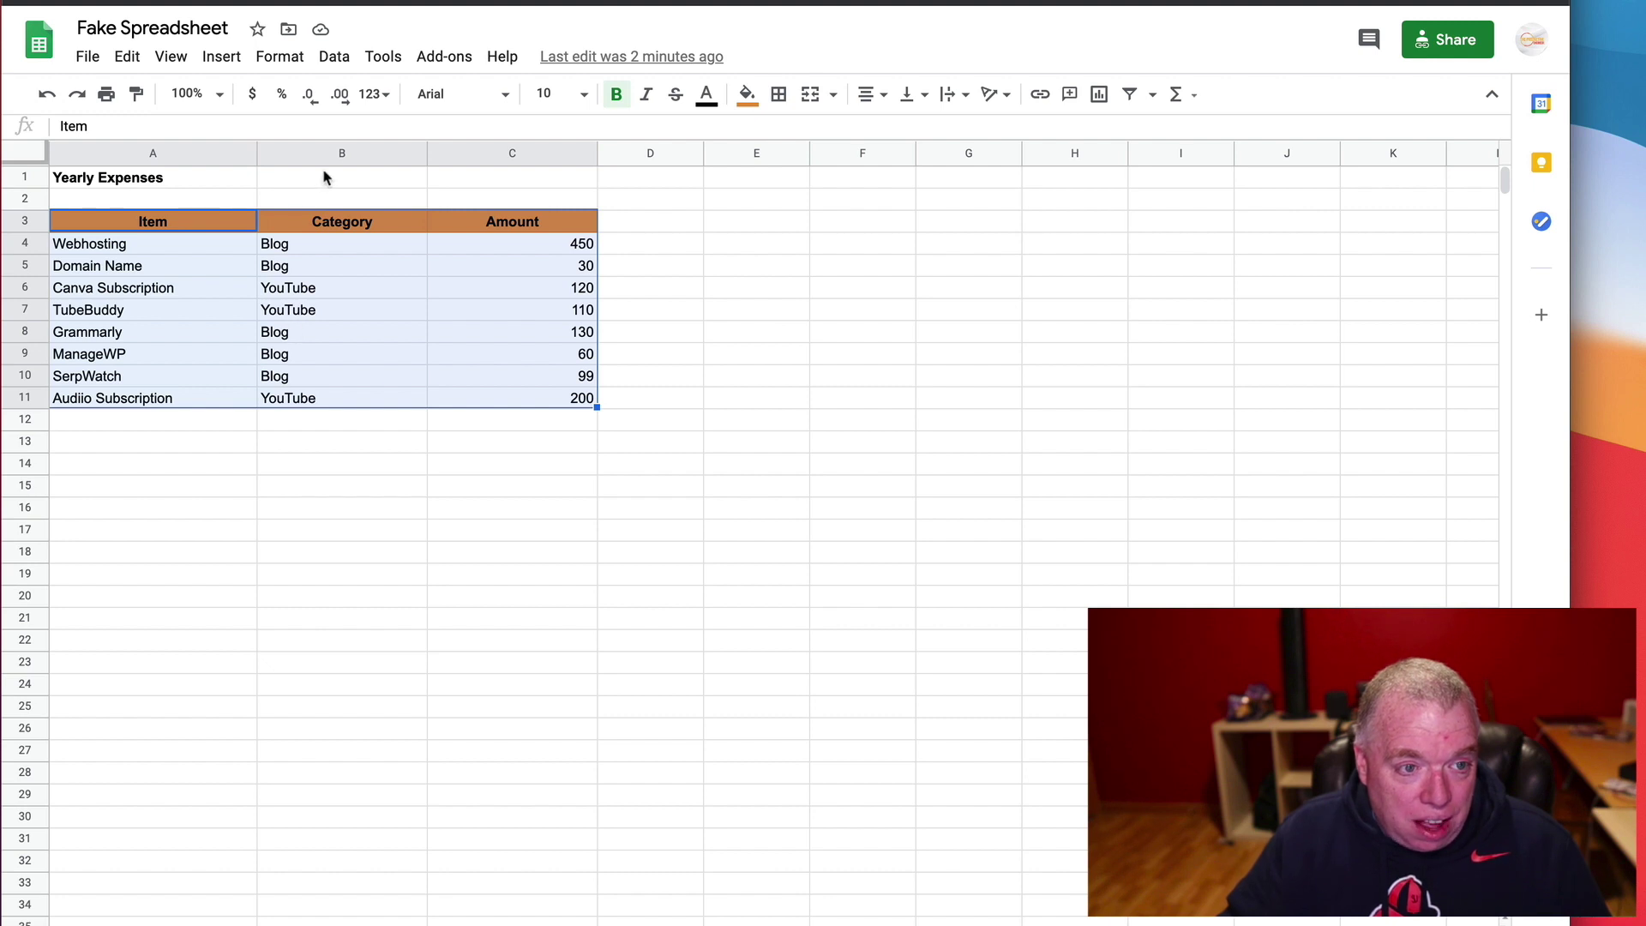
{"action": "left_click", "coordinate": [336, 58]}
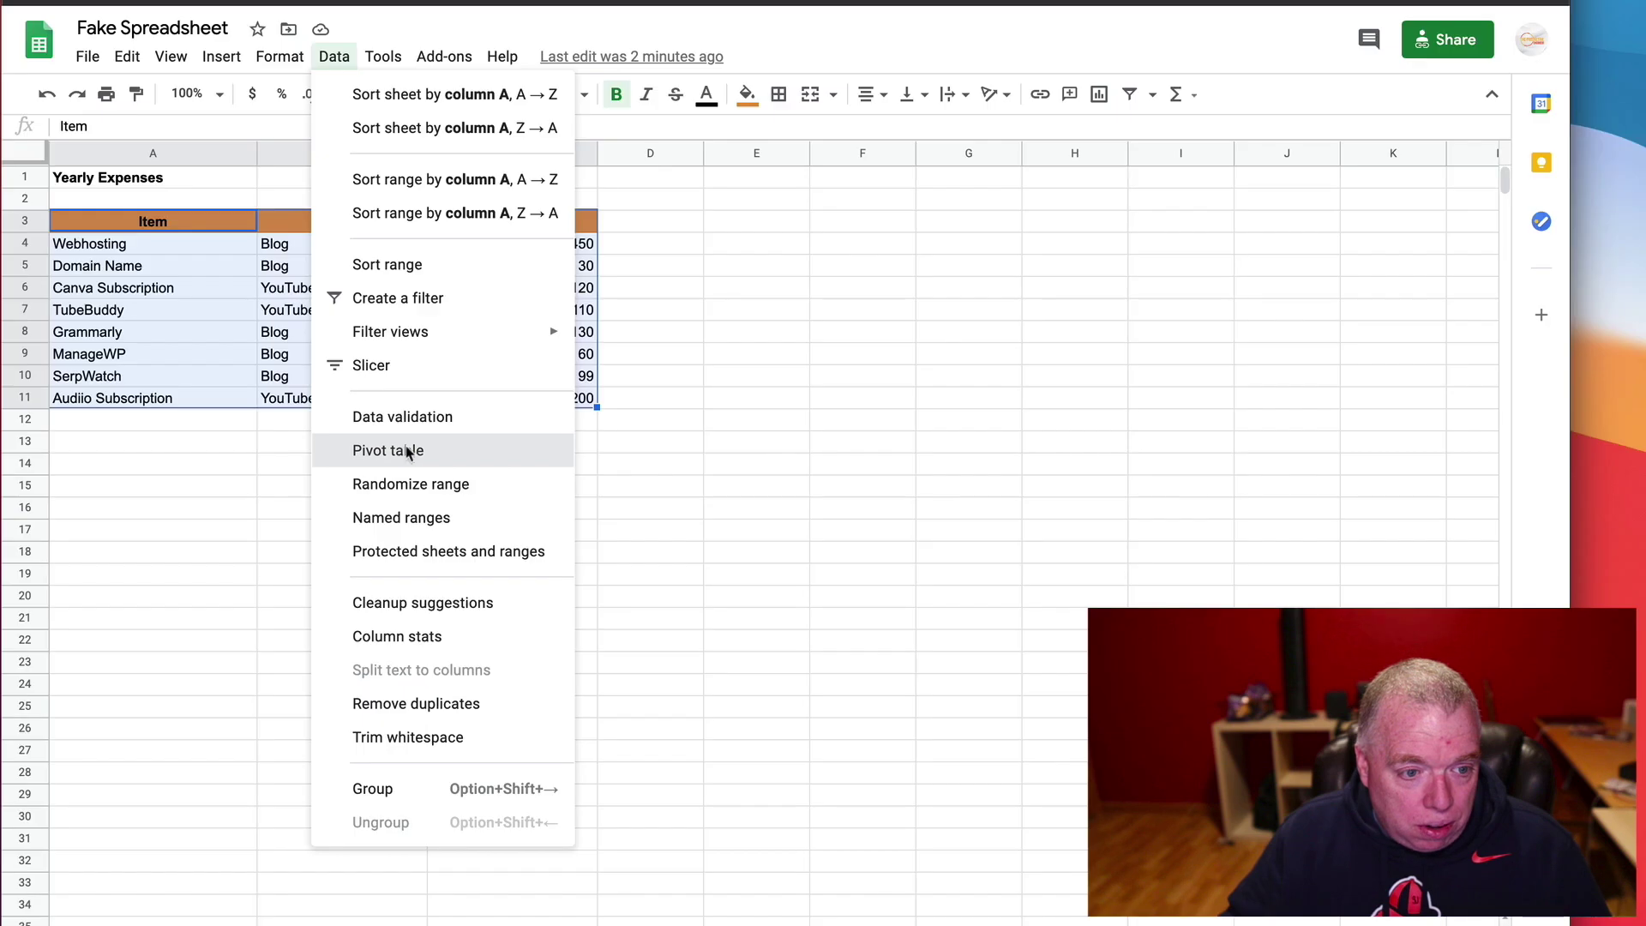
{"action": "left_click", "coordinate": [407, 450]}
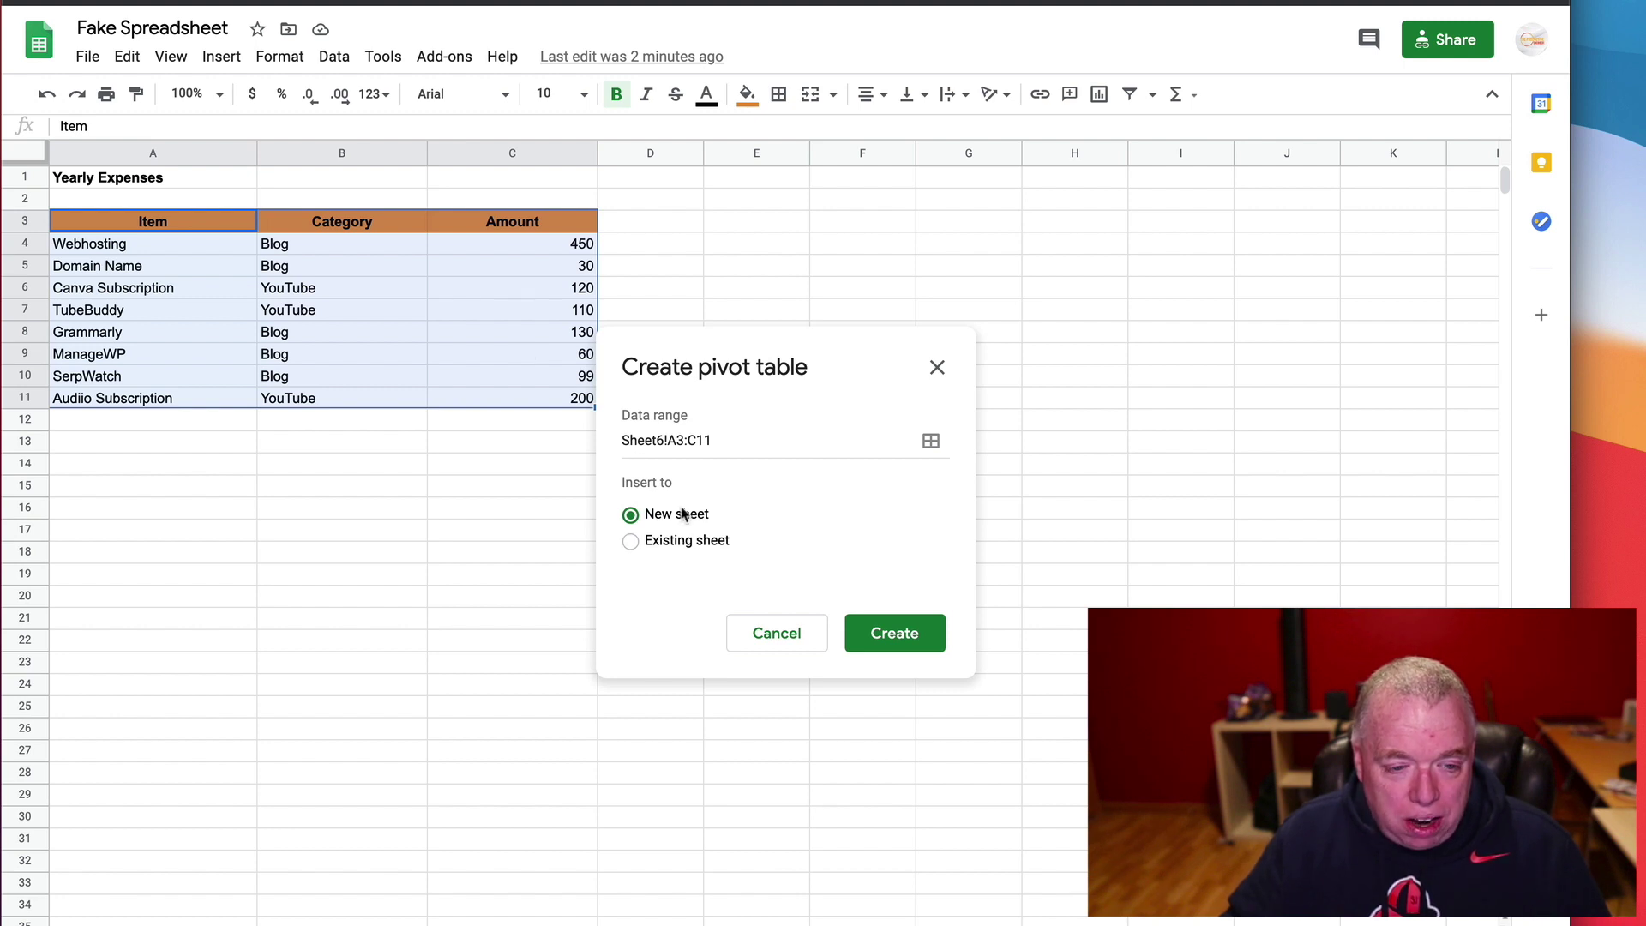
{"action": "left_click", "coordinate": [907, 642]}
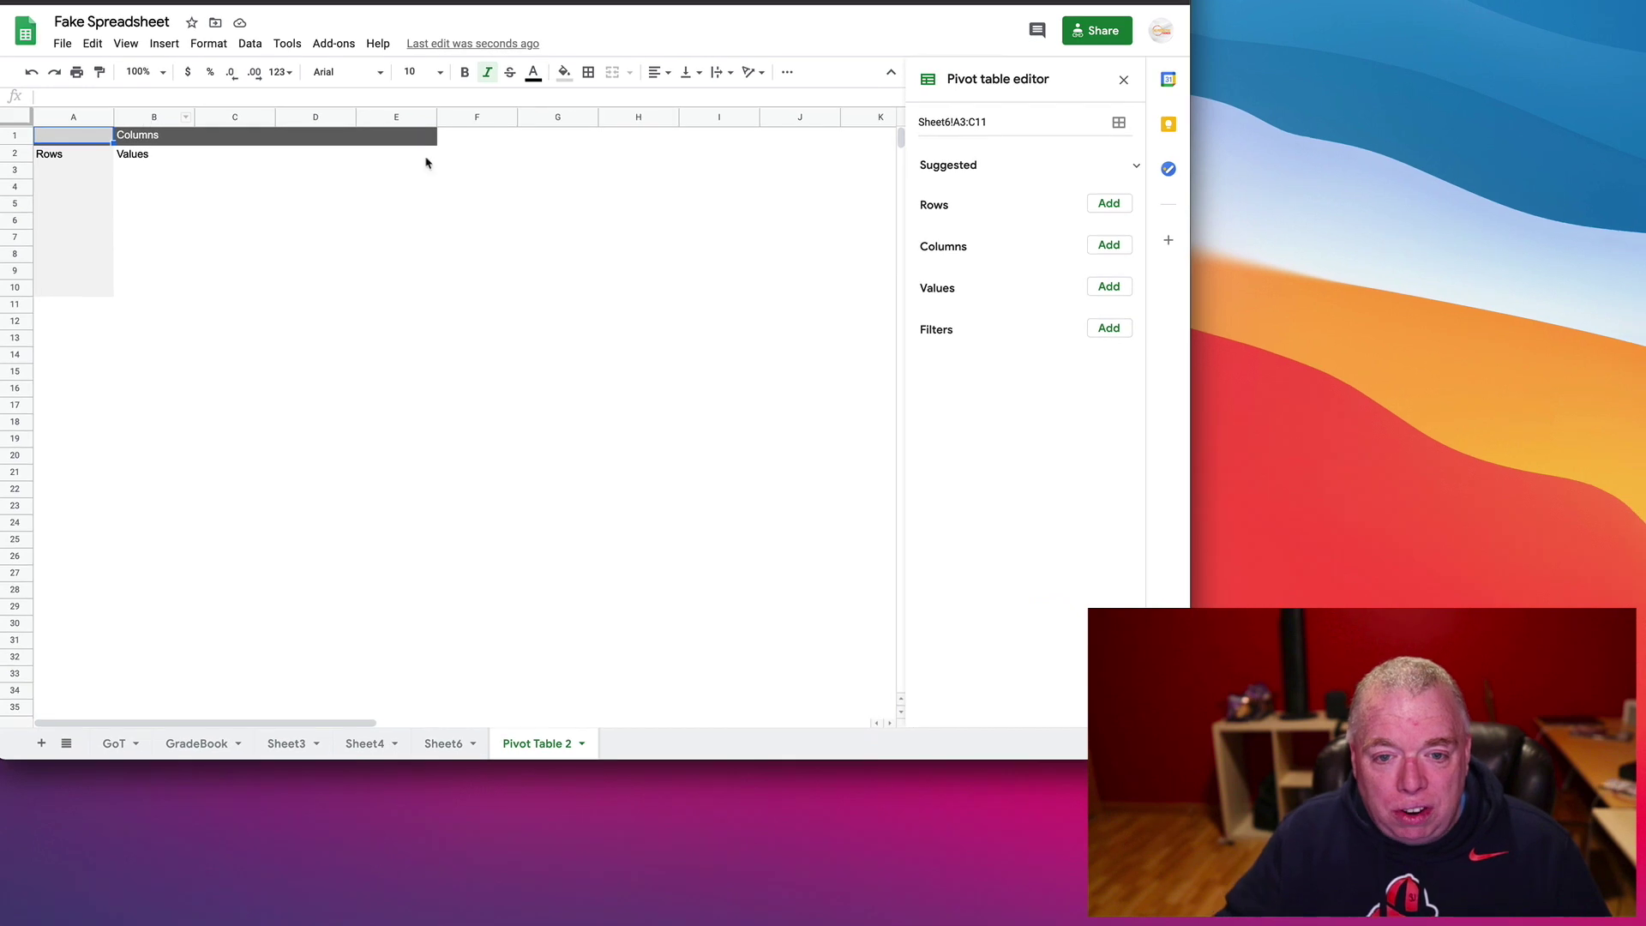
Add Category as the pivot table's row field and Amount as its value field.
{"action": "left_click", "coordinate": [1111, 206]}
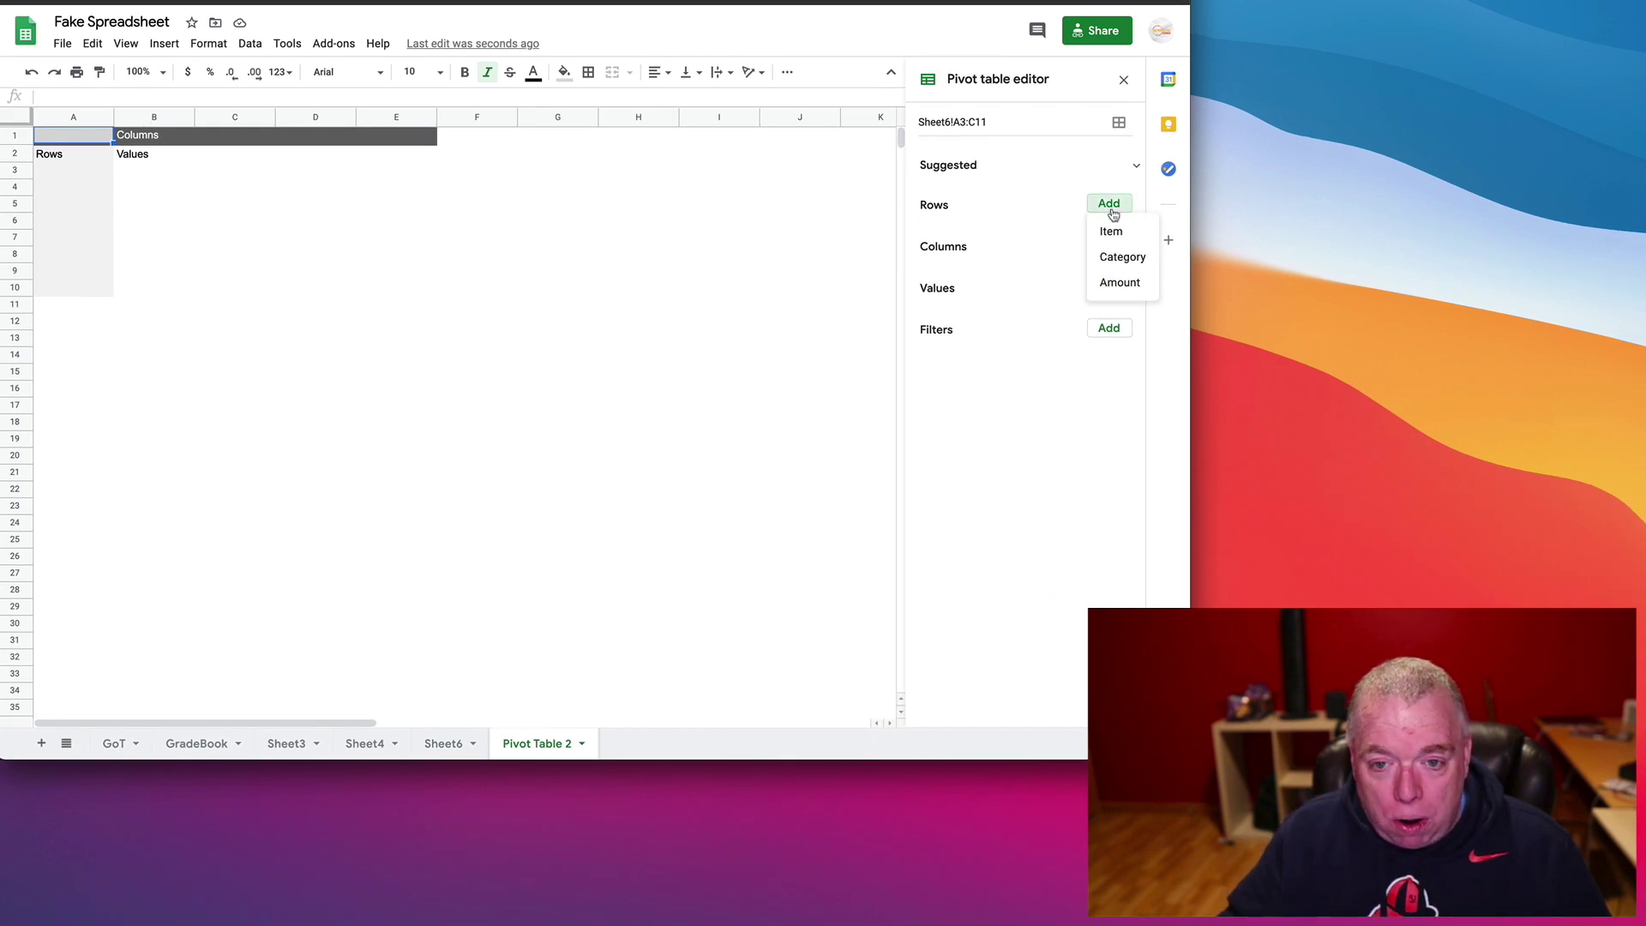
{"action": "left_click", "coordinate": [1116, 258]}
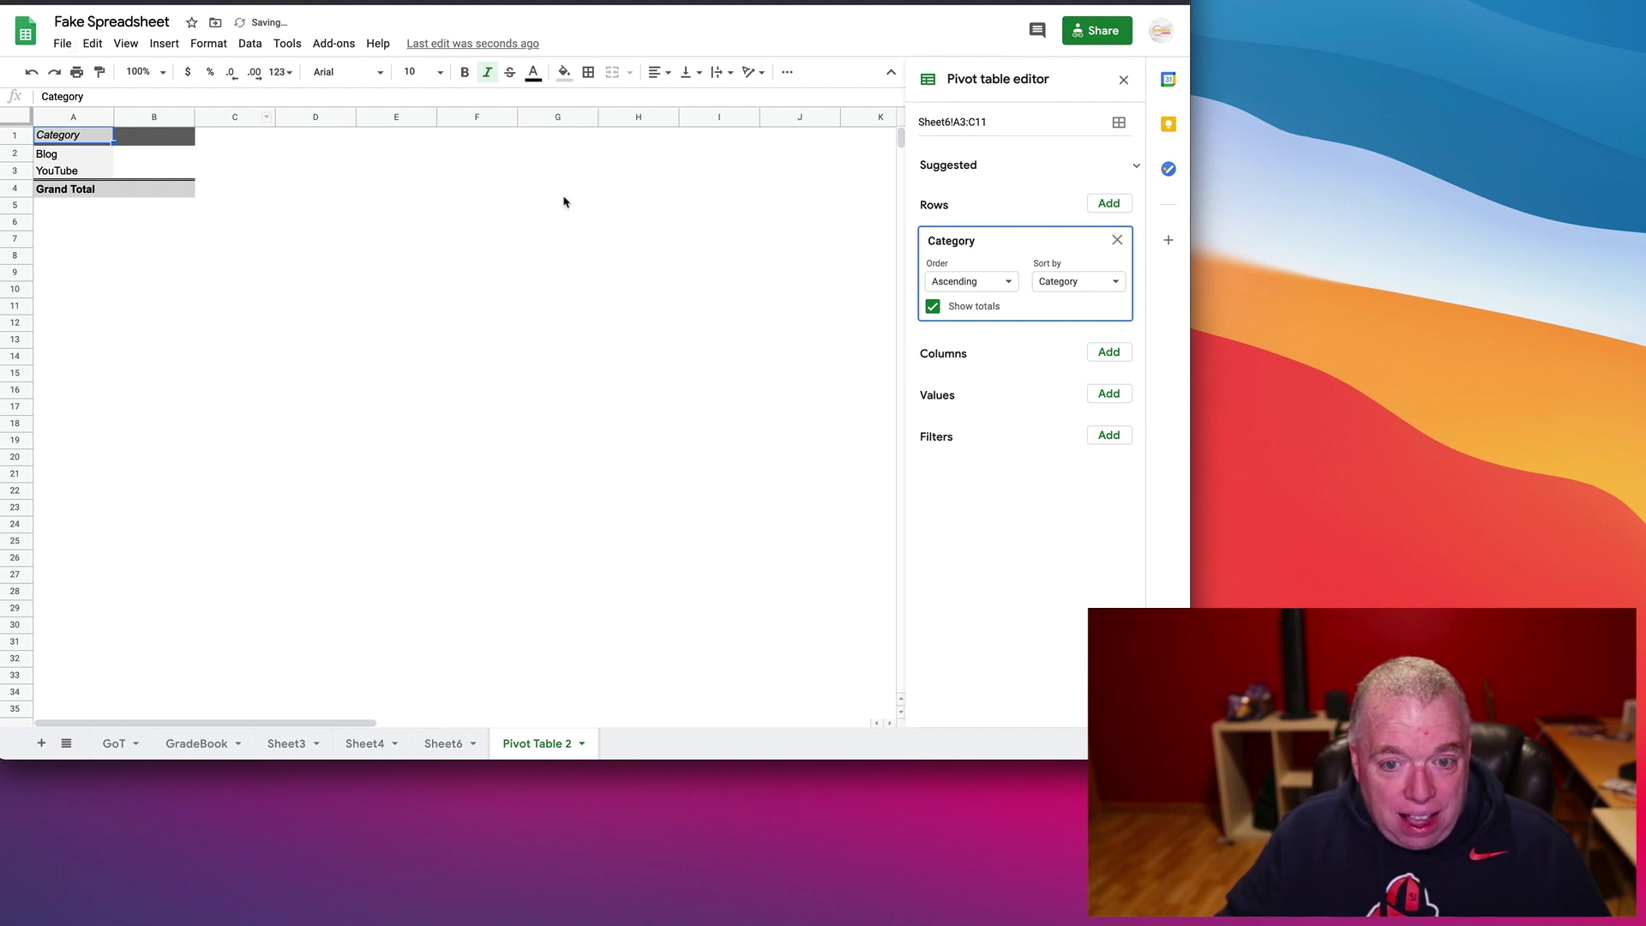
{"action": "left_click", "coordinate": [1111, 394]}
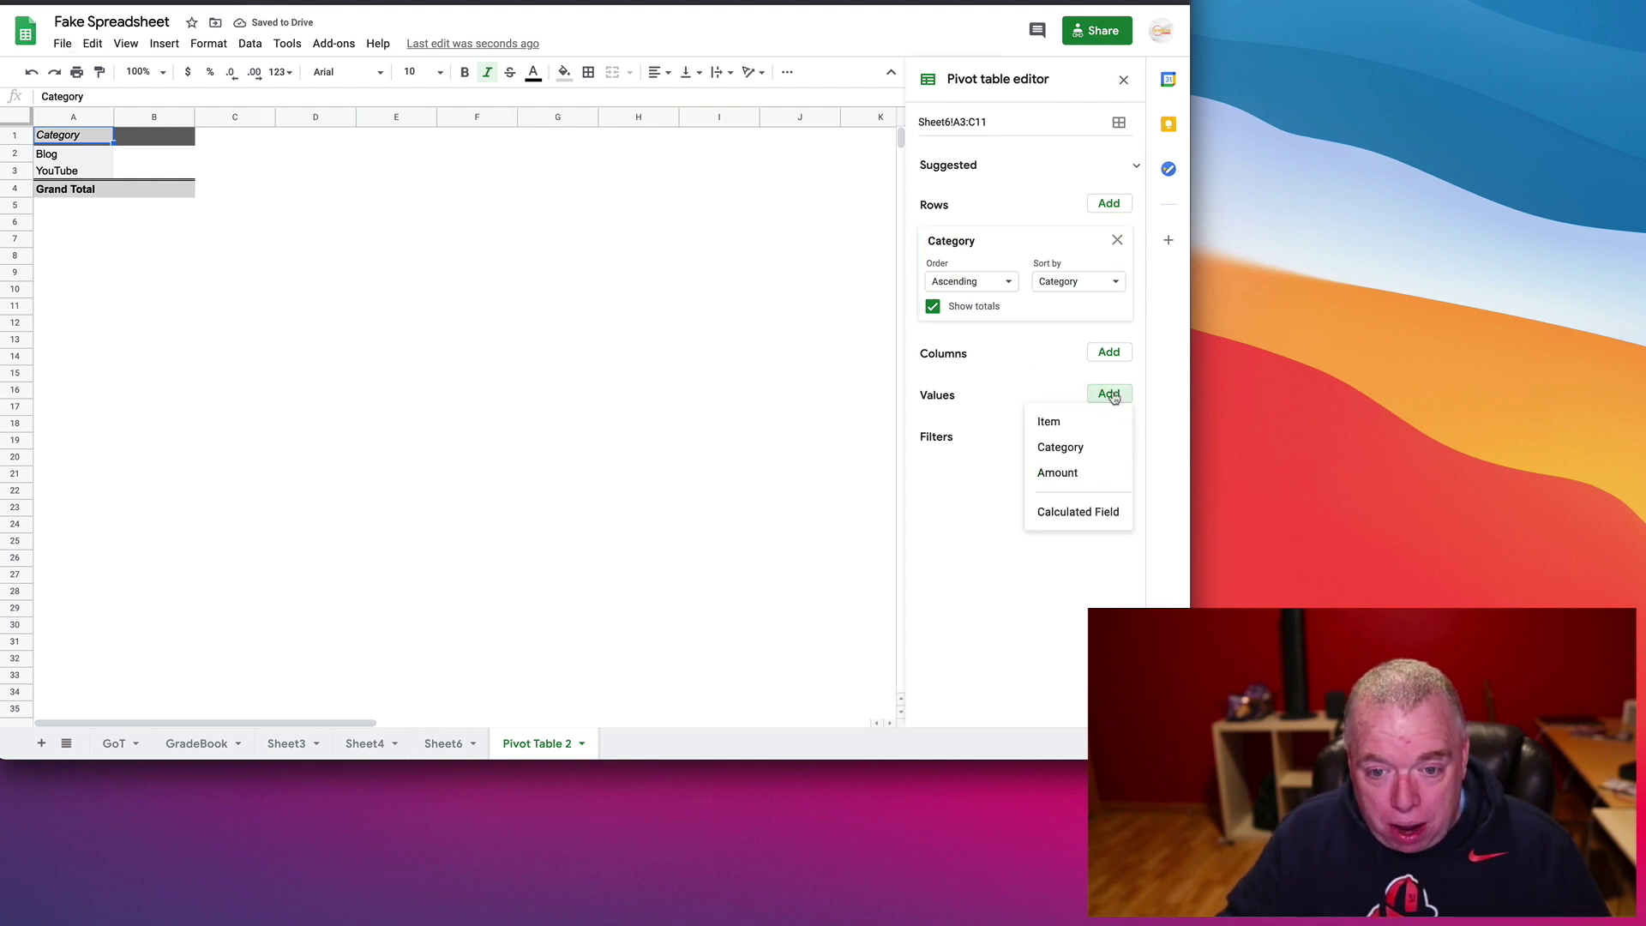
{"action": "left_click", "coordinate": [1098, 474]}
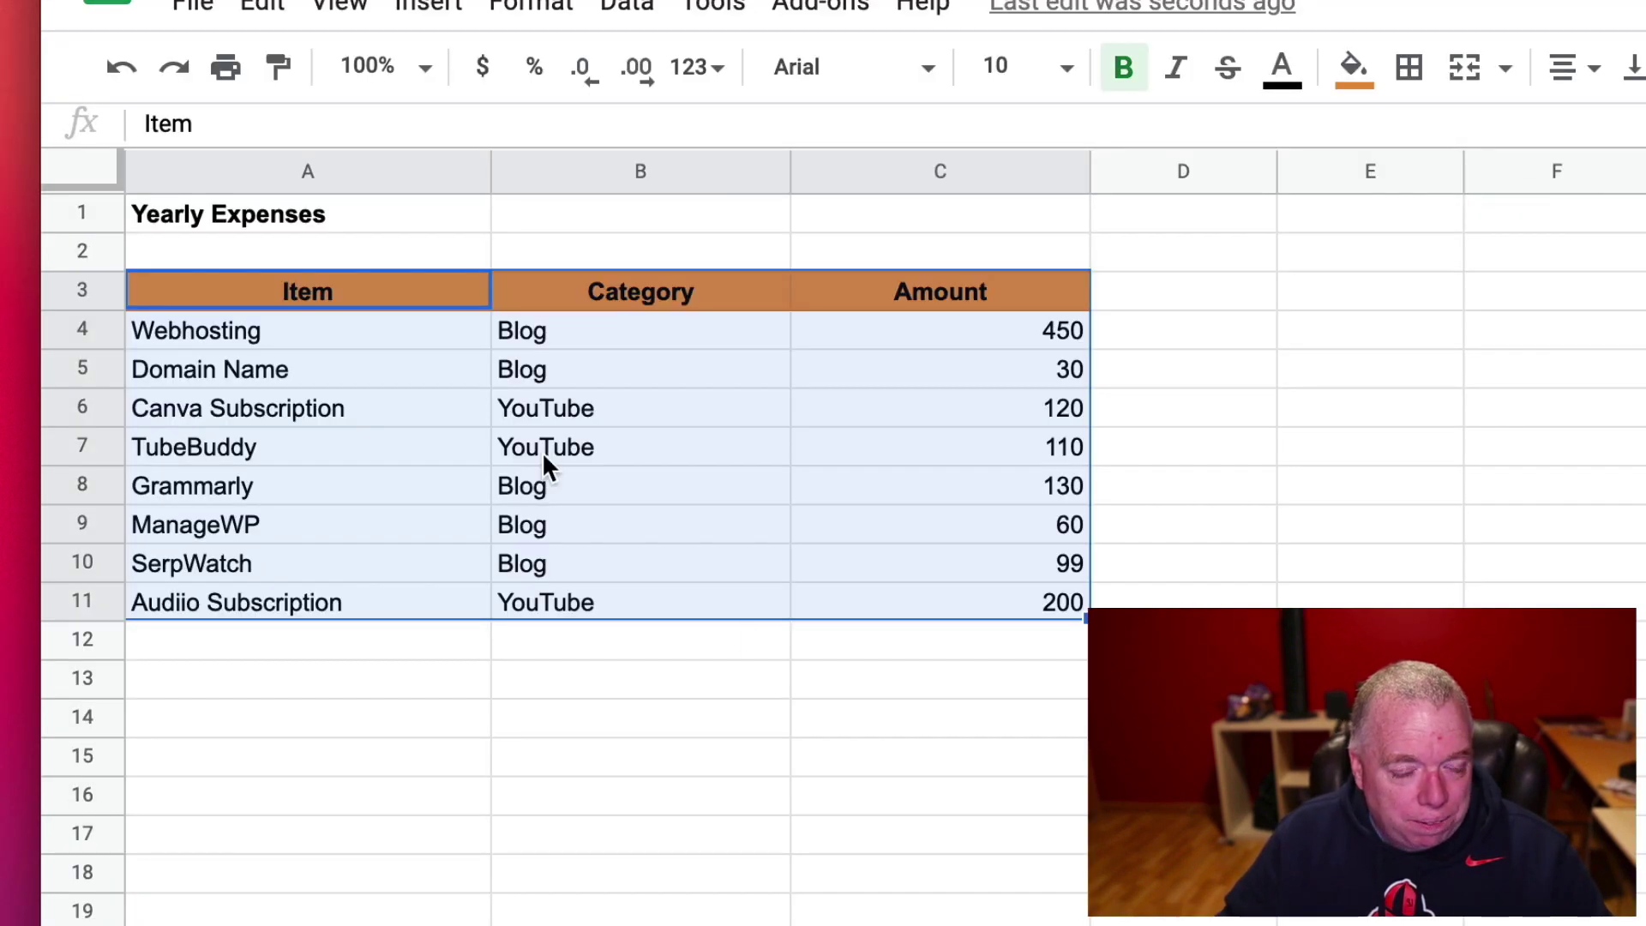
Format the Amount values in C4:C11 of the Yearly Expenses sheet as currency.
{"action": "left_click", "coordinate": [838, 758]}
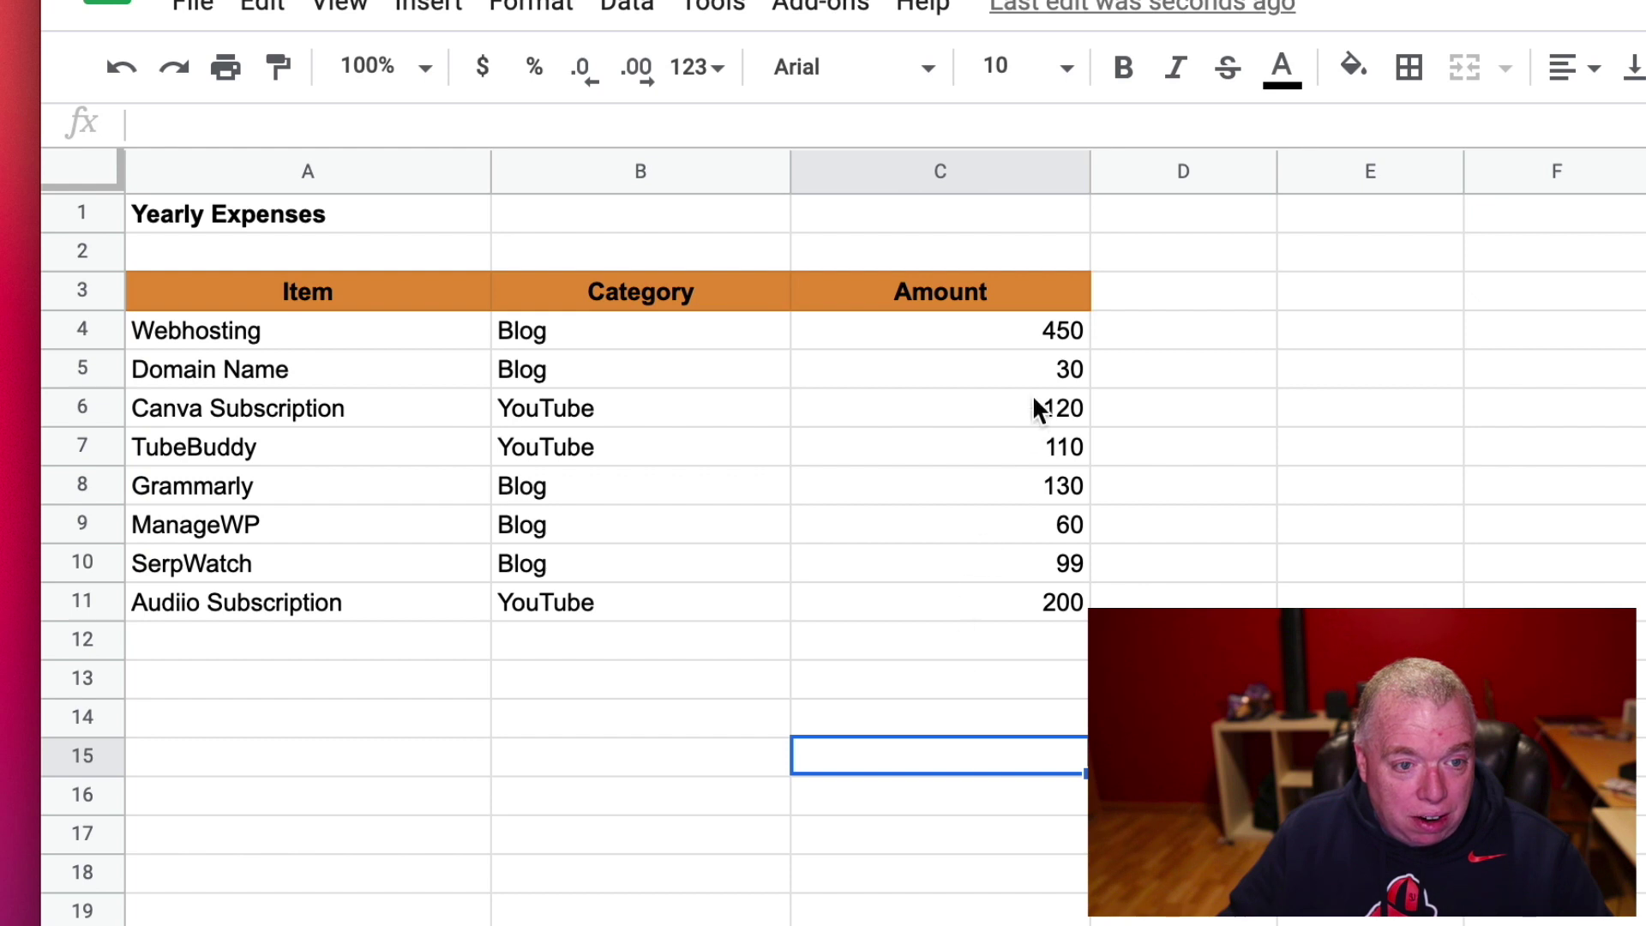
{"action": "left_click_drag", "start_coordinate": [1046, 321], "coordinate": [1036, 594]}
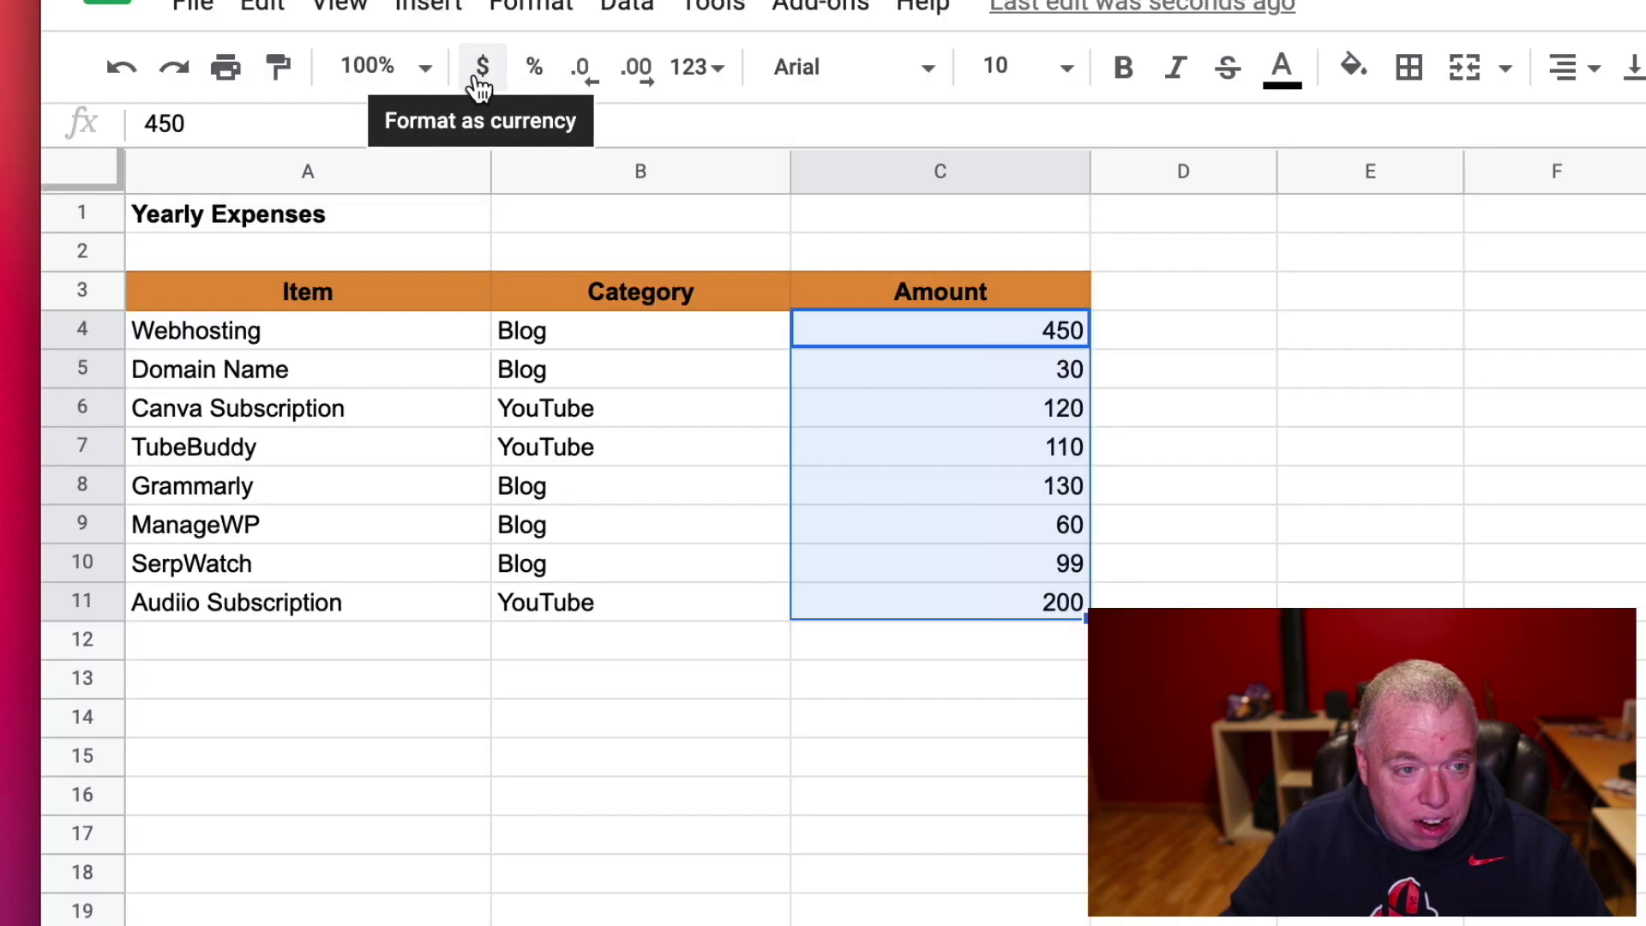
{"action": "left_click", "coordinate": [480, 86]}
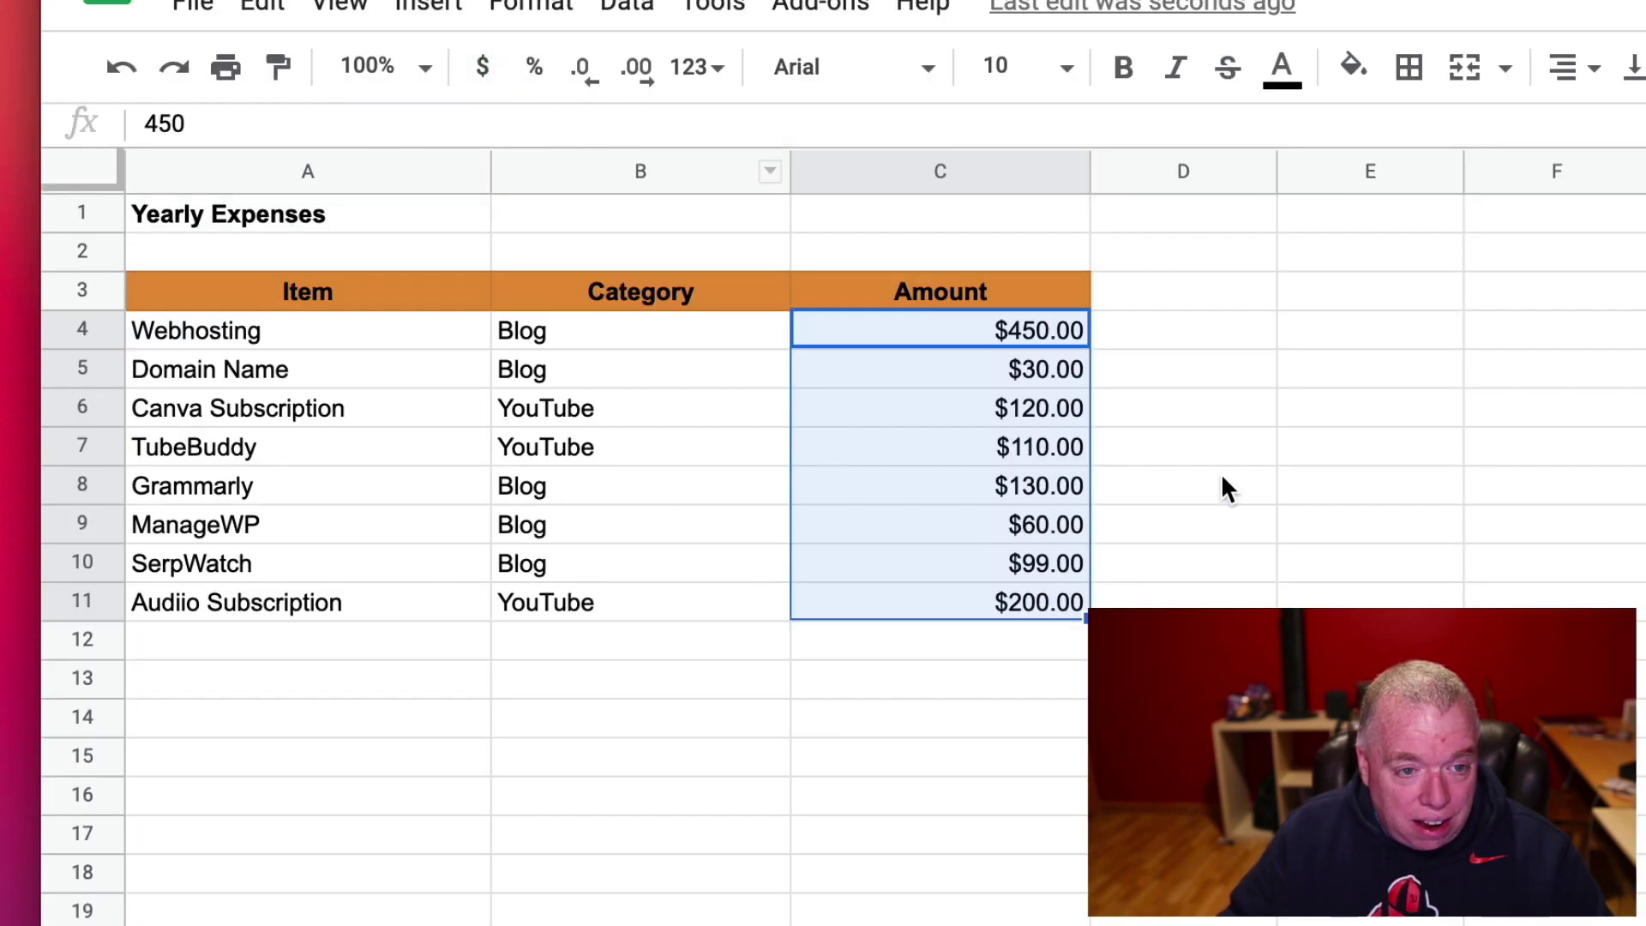
{"action": "left_click", "coordinate": [1293, 490]}
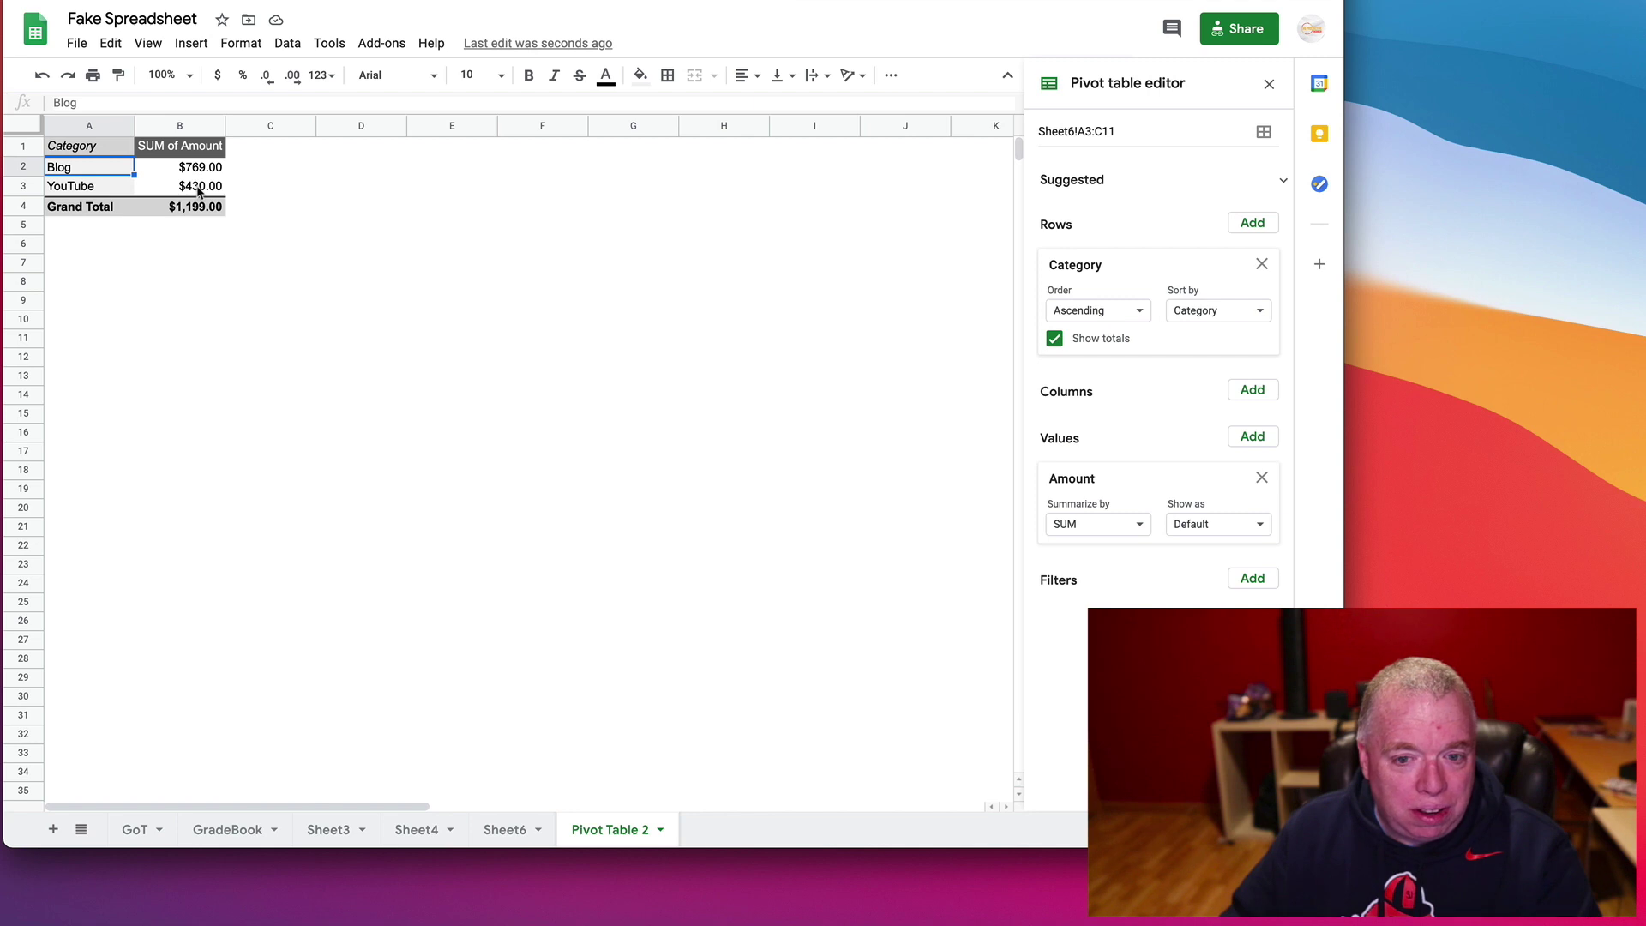
Replace the pivot table's Category row field with Item and add Category as a second row field beneath it.
{"action": "left_click", "coordinate": [1261, 266]}
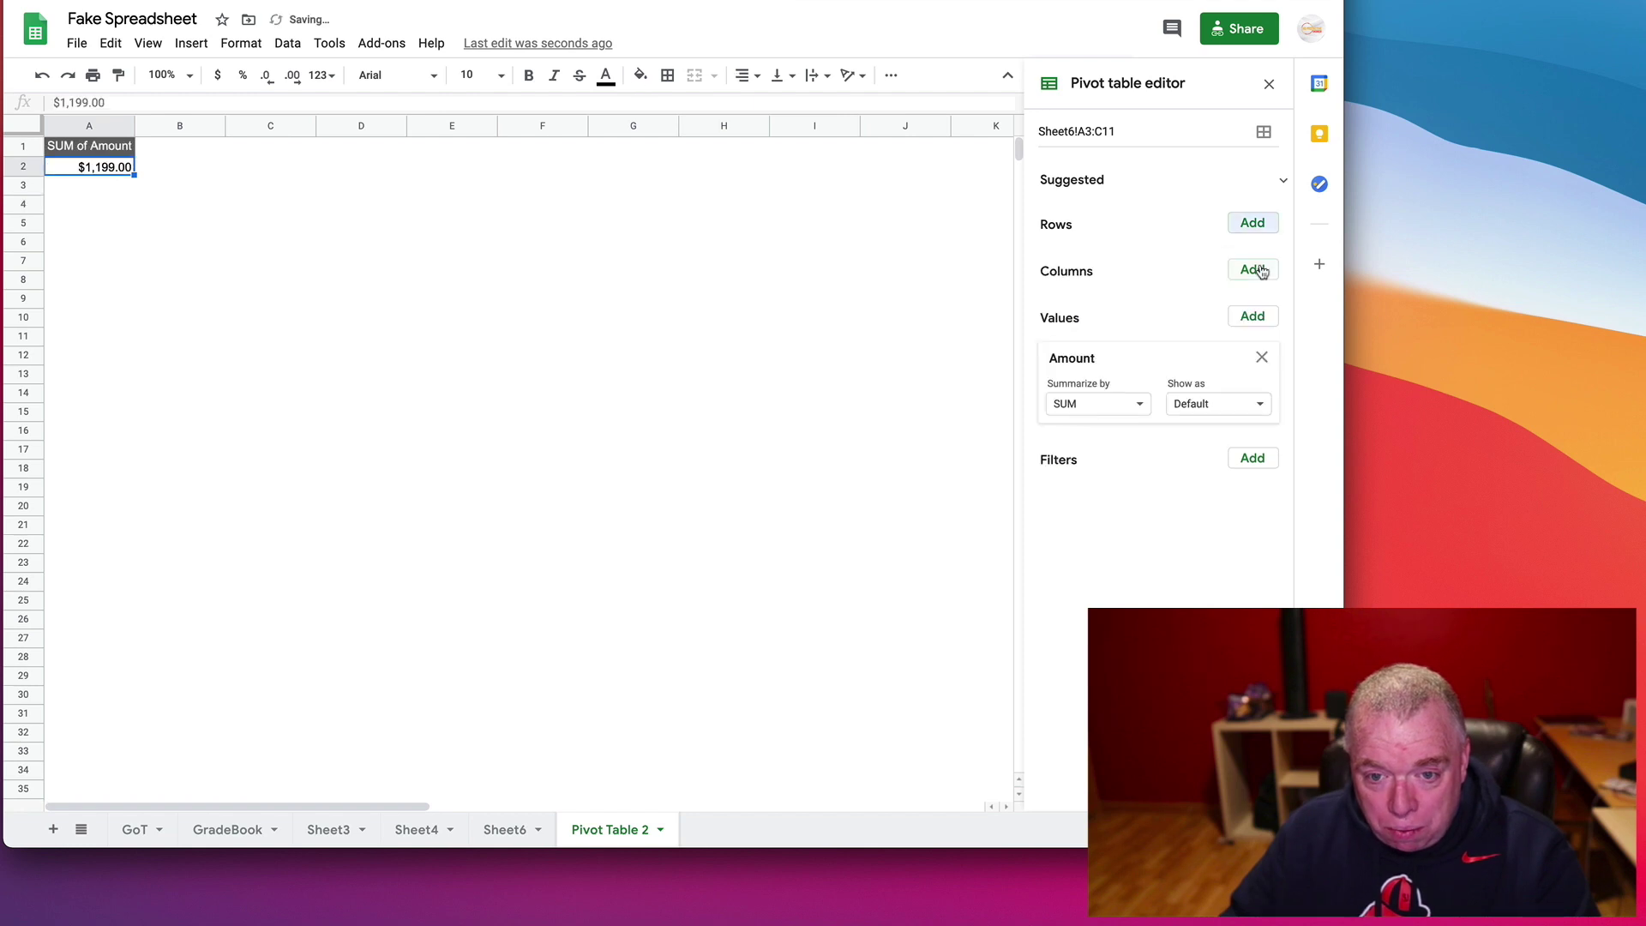
{"action": "left_click", "coordinate": [1252, 223]}
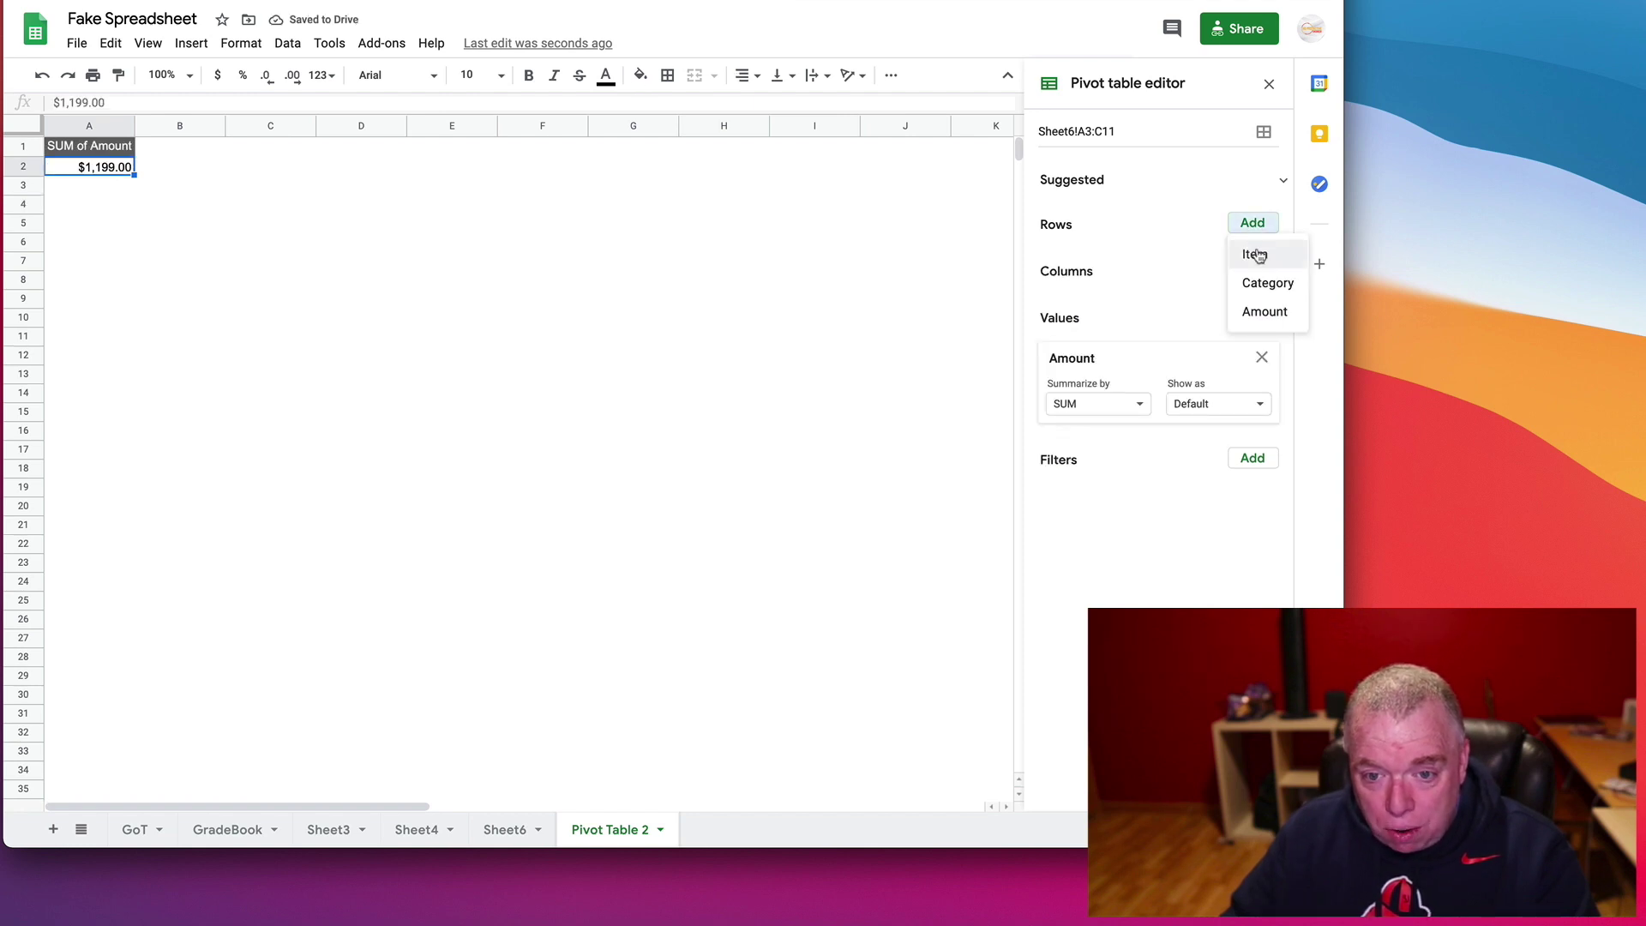
{"action": "left_click", "coordinate": [1261, 261]}
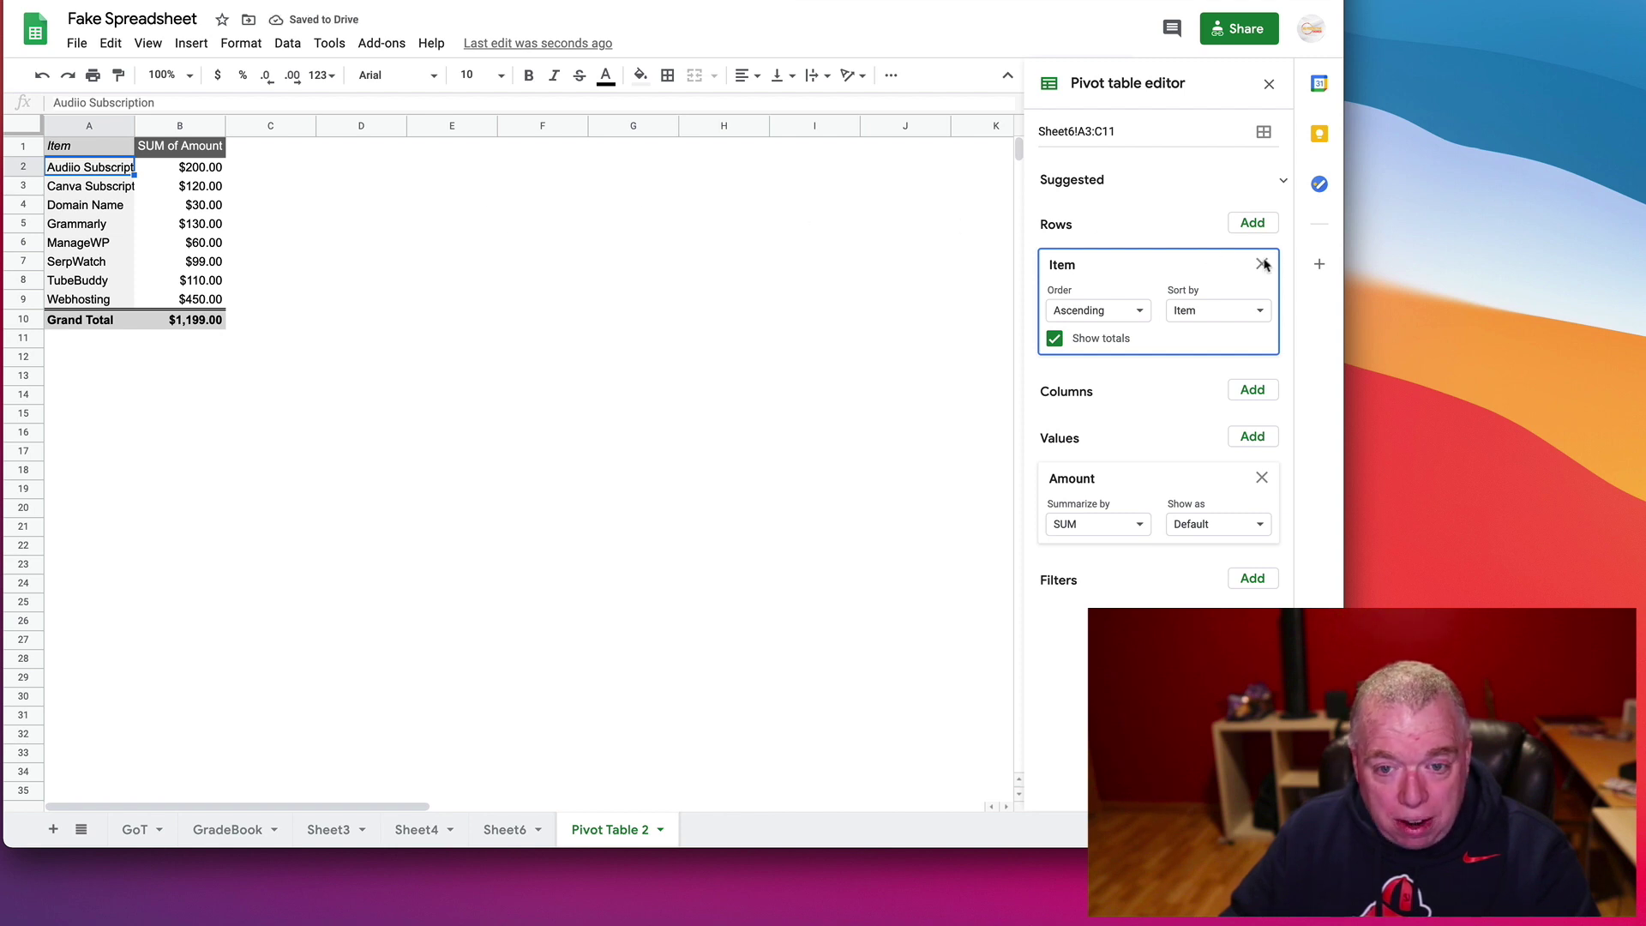
{"action": "left_click", "coordinate": [1251, 225]}
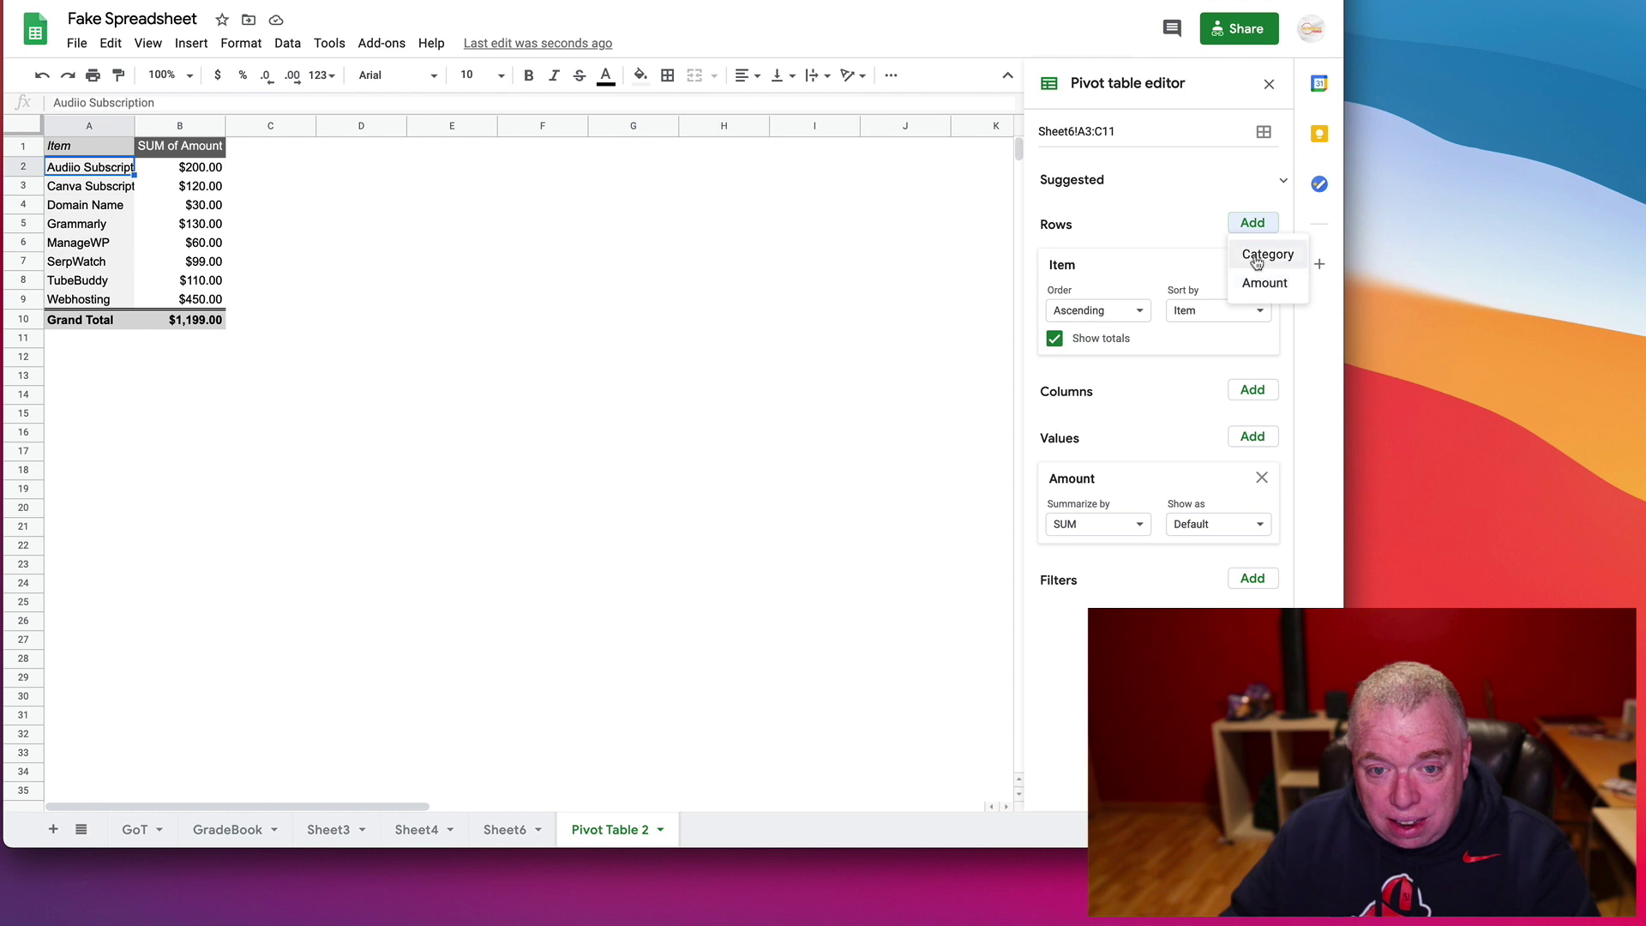
{"action": "left_click", "coordinate": [1260, 255]}
{"action": "left_click", "coordinate": [553, 317]}
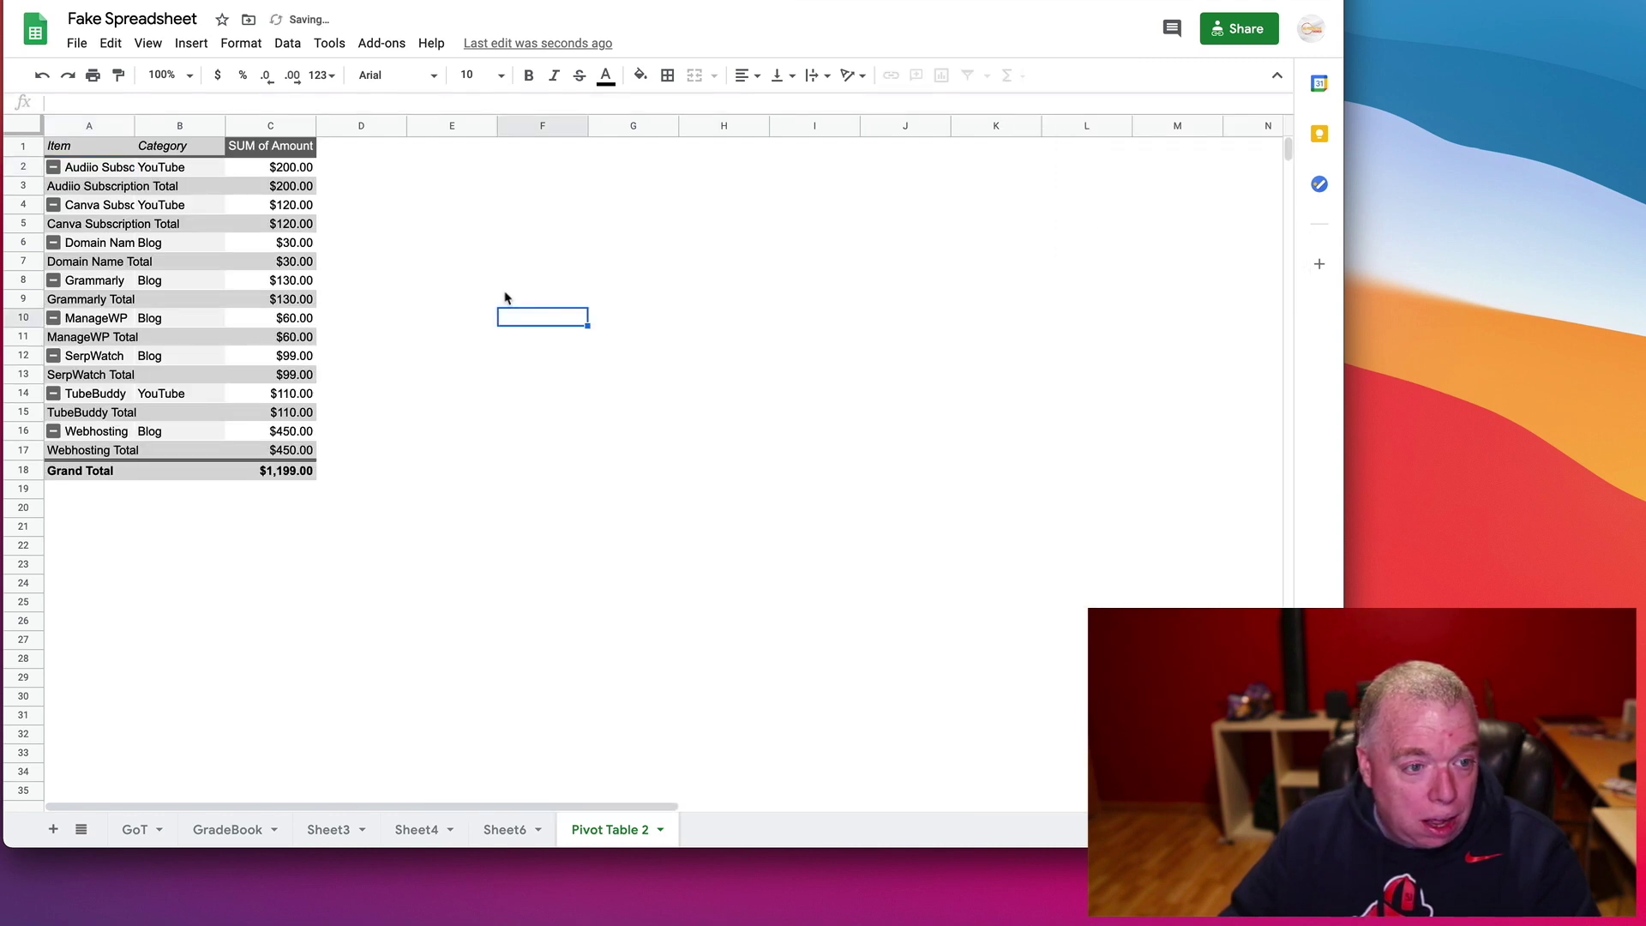
Widen column A of the pivot table sheet so the item names fit.
{"action": "left_click", "coordinate": [157, 120]}
{"action": "left_click", "coordinate": [514, 224]}
{"action": "left_click_drag", "start_coordinate": [136, 128], "coordinate": [203, 128]}
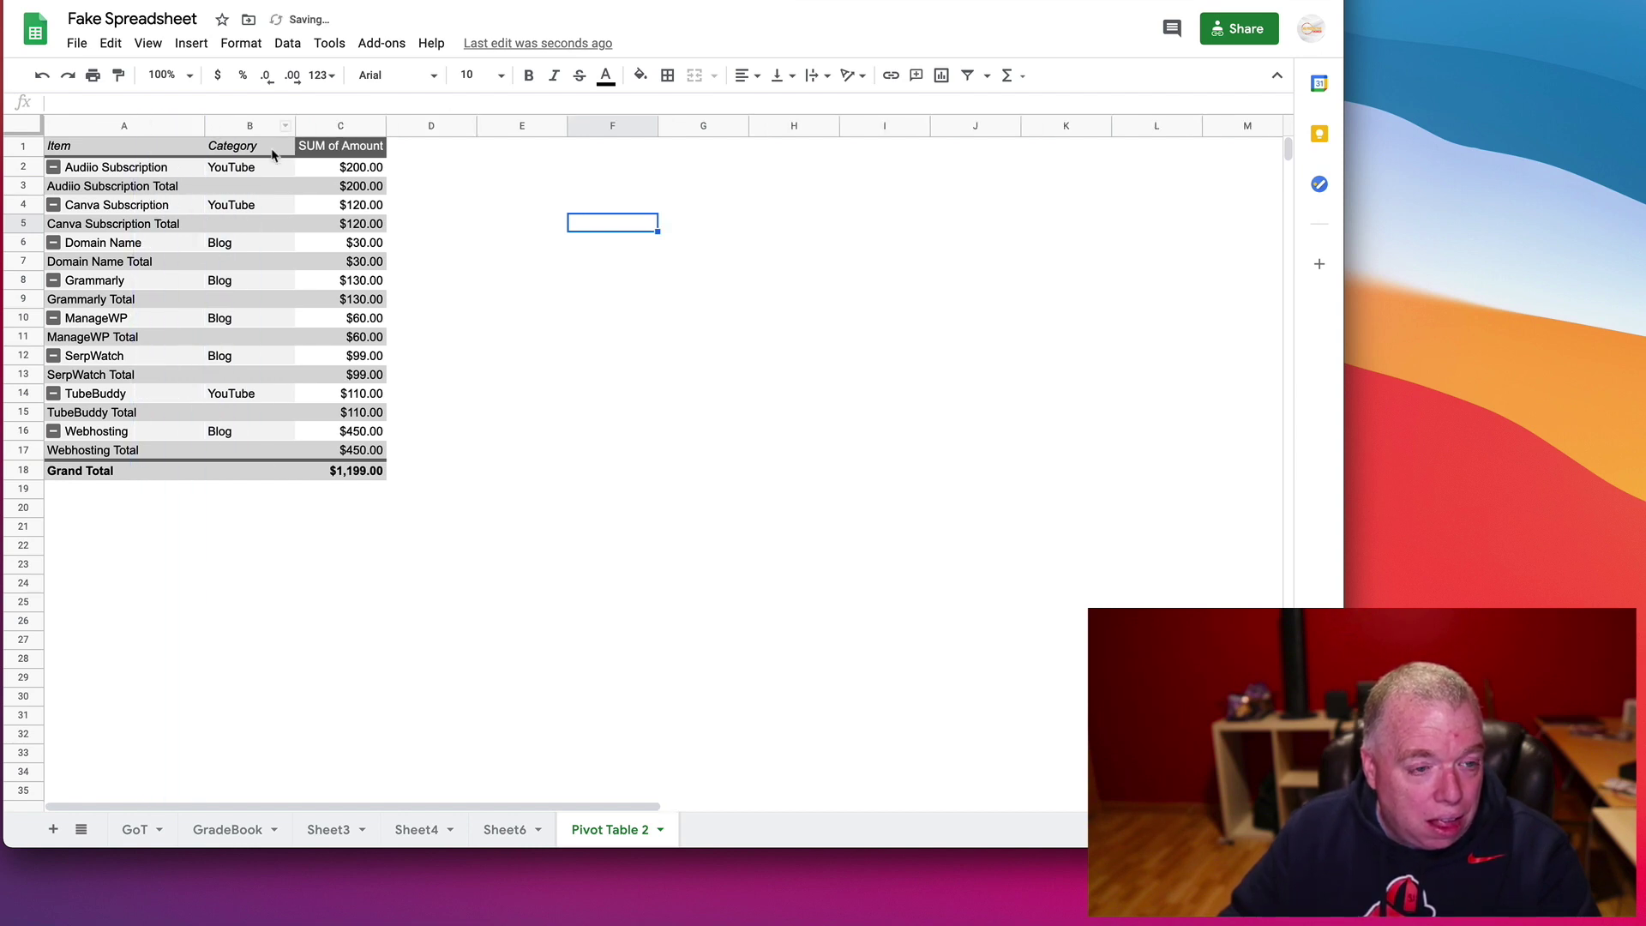
Examine the item rows and their per-item totals in the pivot table.
{"action": "left_click", "coordinate": [193, 168]}
{"action": "left_click", "coordinate": [127, 190]}
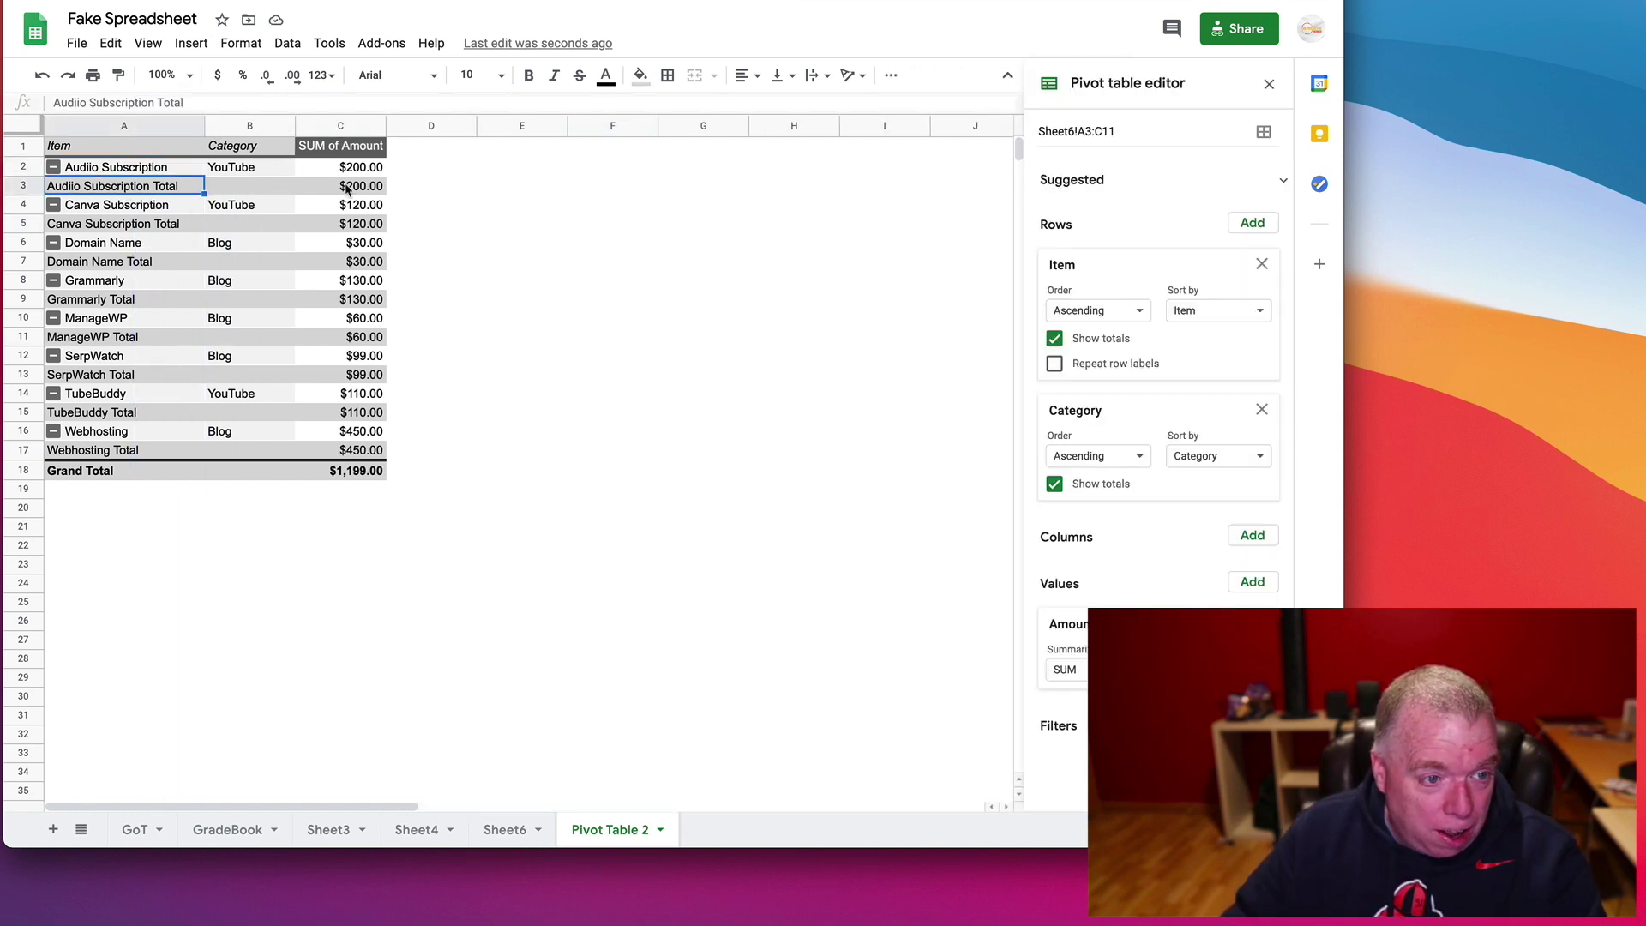
{"action": "left_click", "coordinate": [159, 173]}
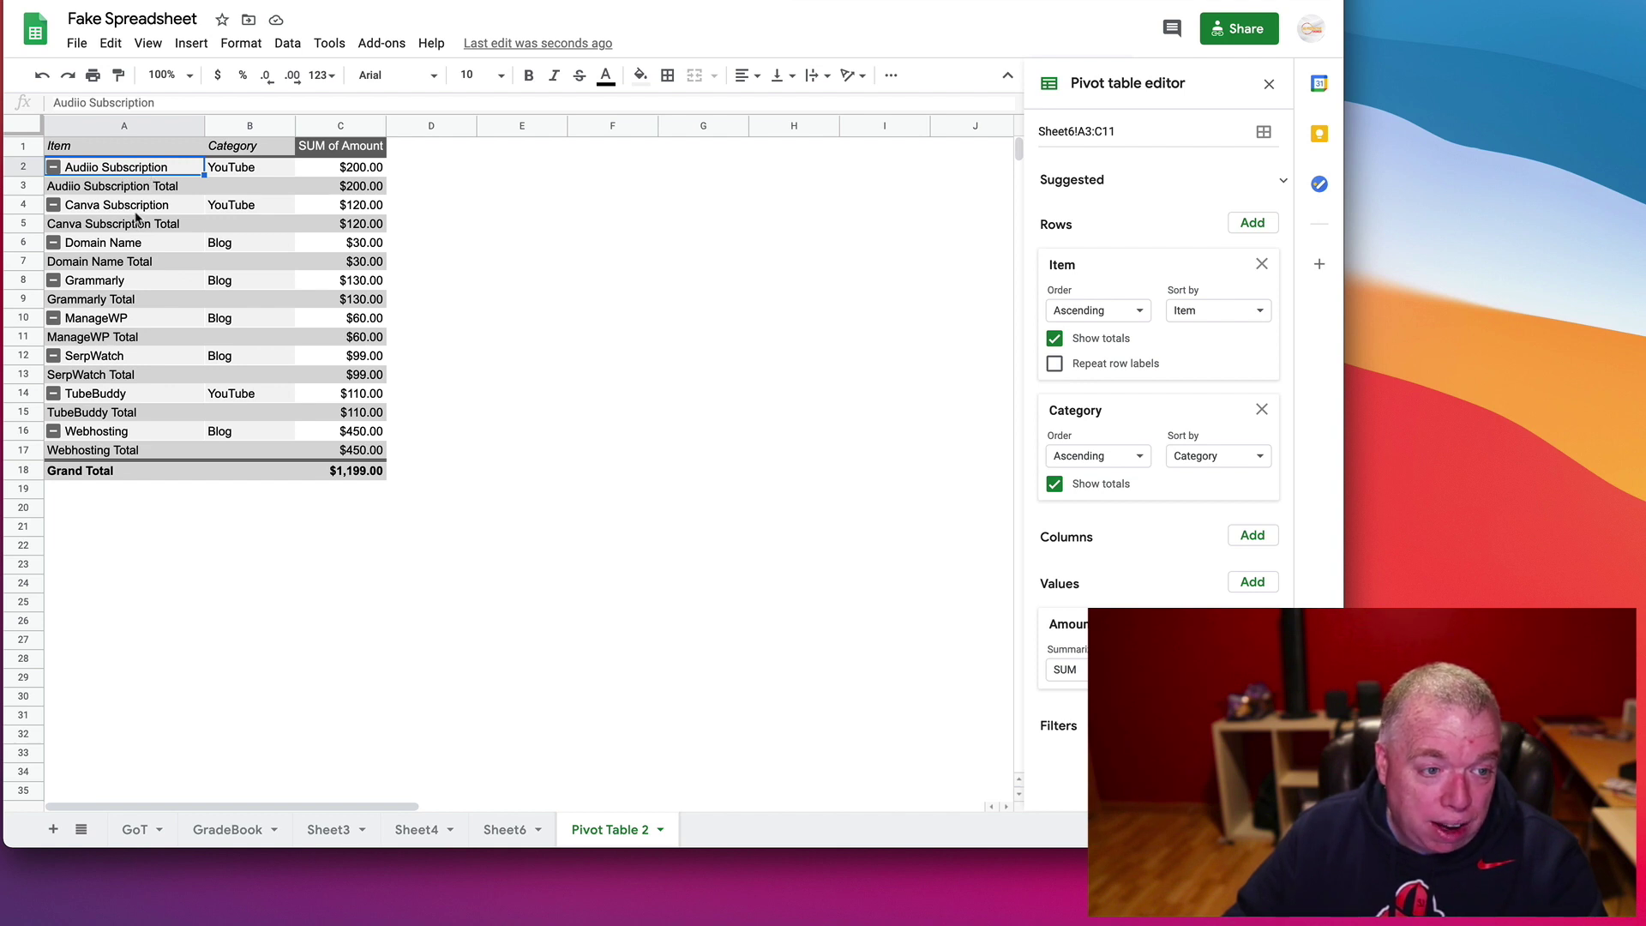
{"action": "left_click", "coordinate": [103, 243]}
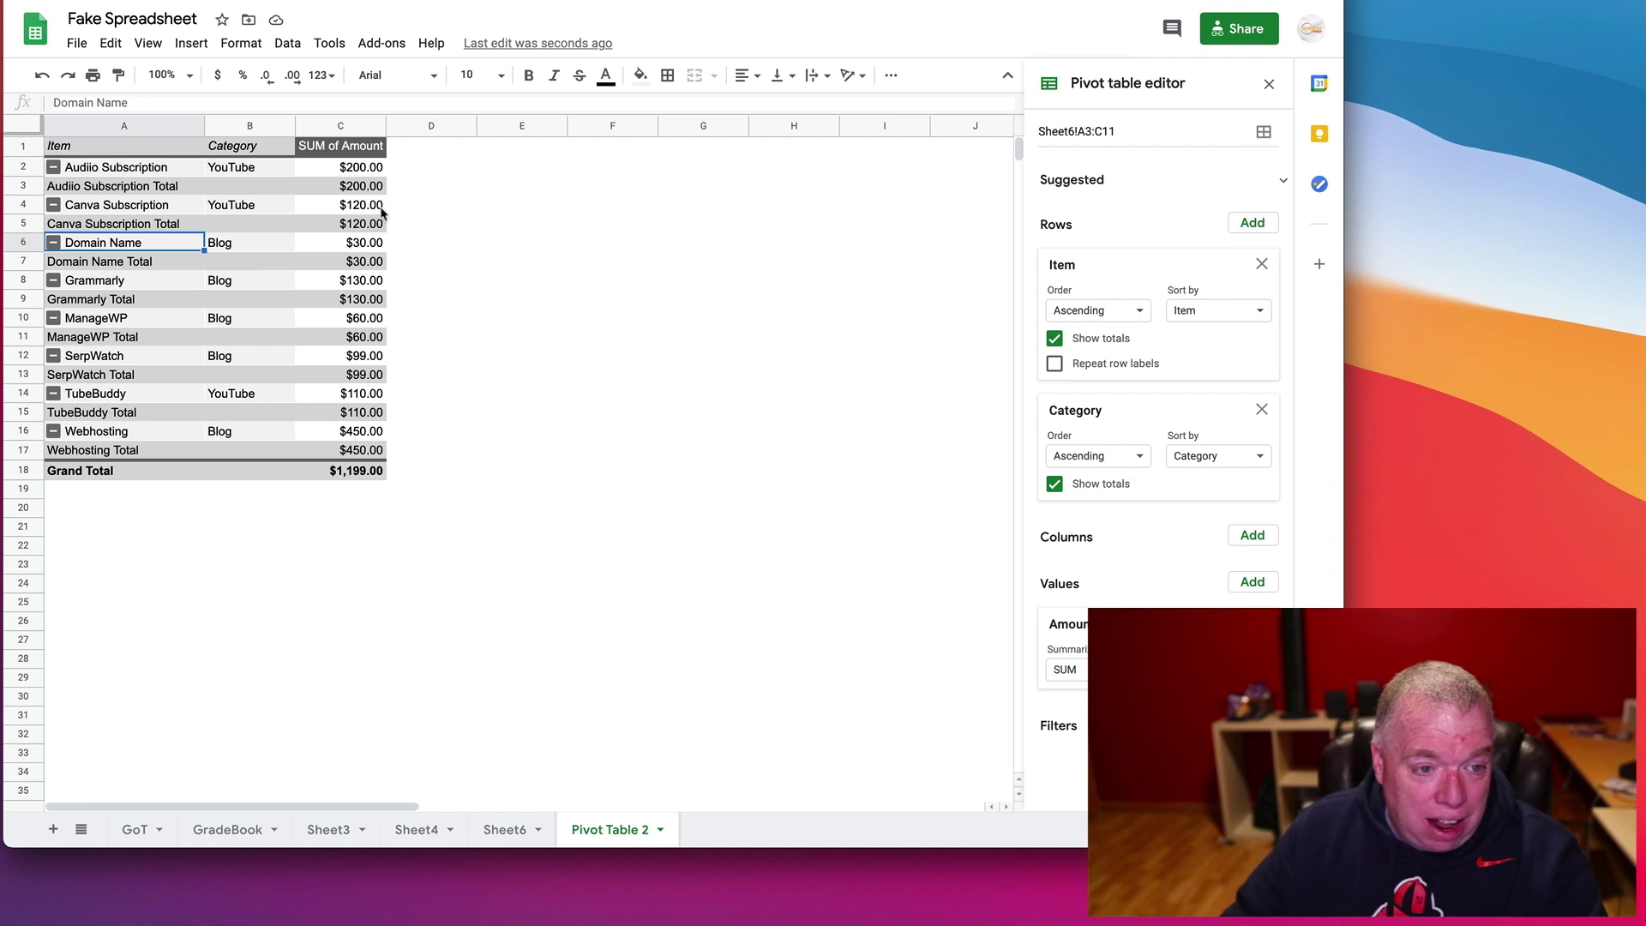
{"action": "key", "text": "Down"}
{"action": "key", "text": "Down"}
{"action": "key", "text": "Down"}
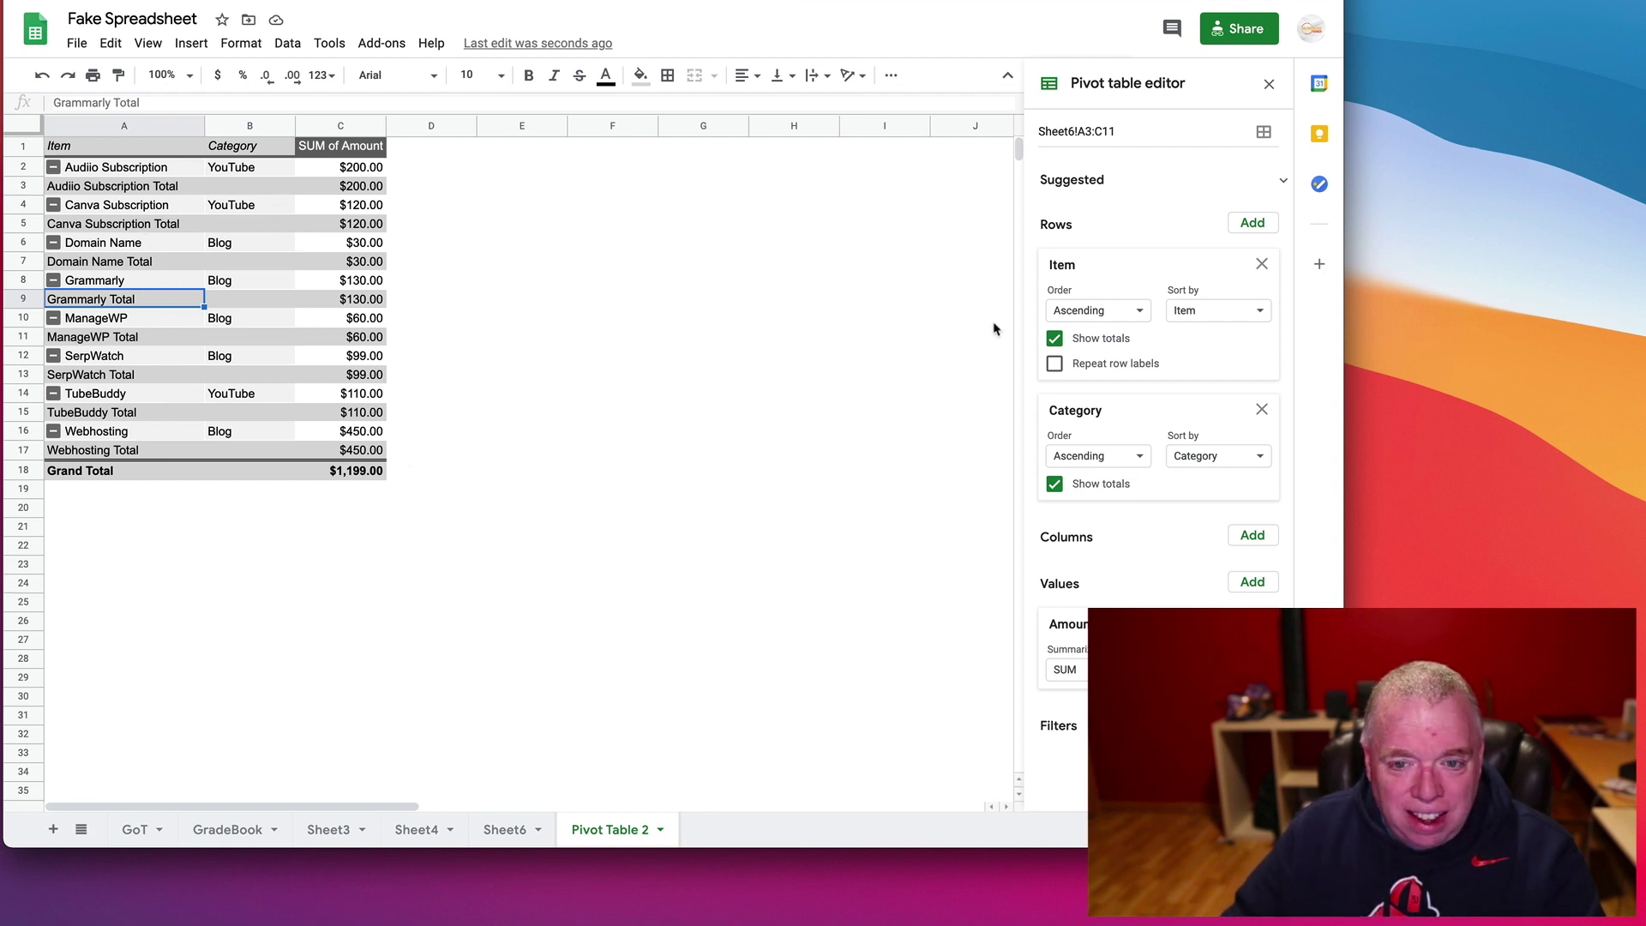
Remove the Item row field so the pivot table groups the amounts by Category only, and select the Blog amount.
{"action": "left_click", "coordinate": [1261, 265]}
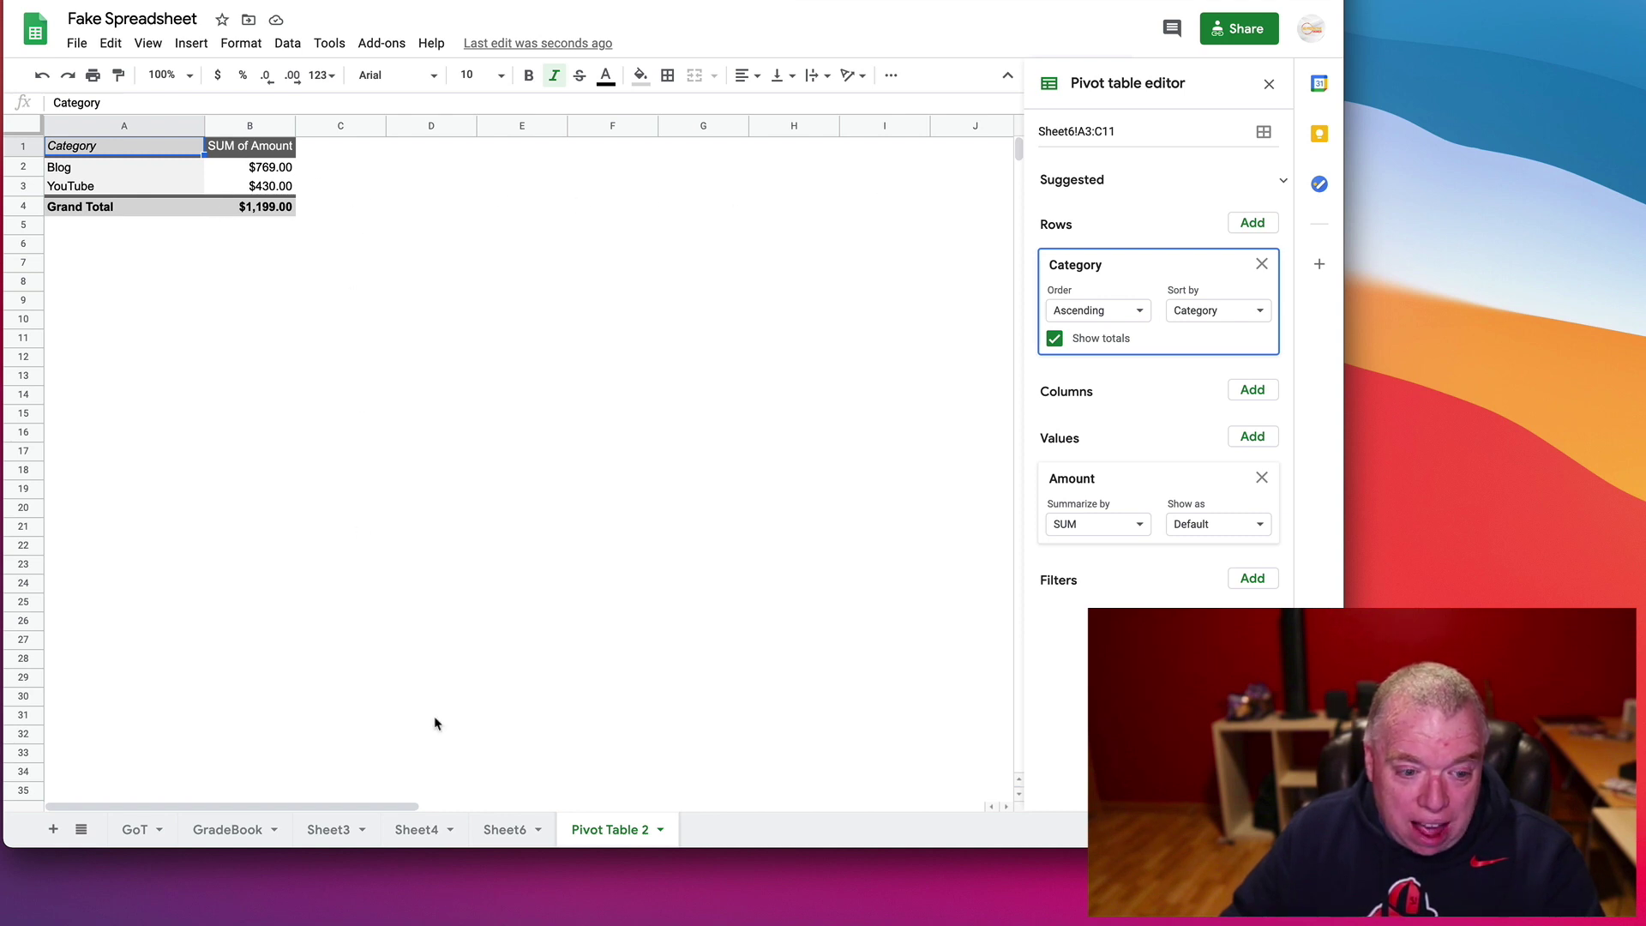
{"action": "left_click", "coordinate": [280, 171]}
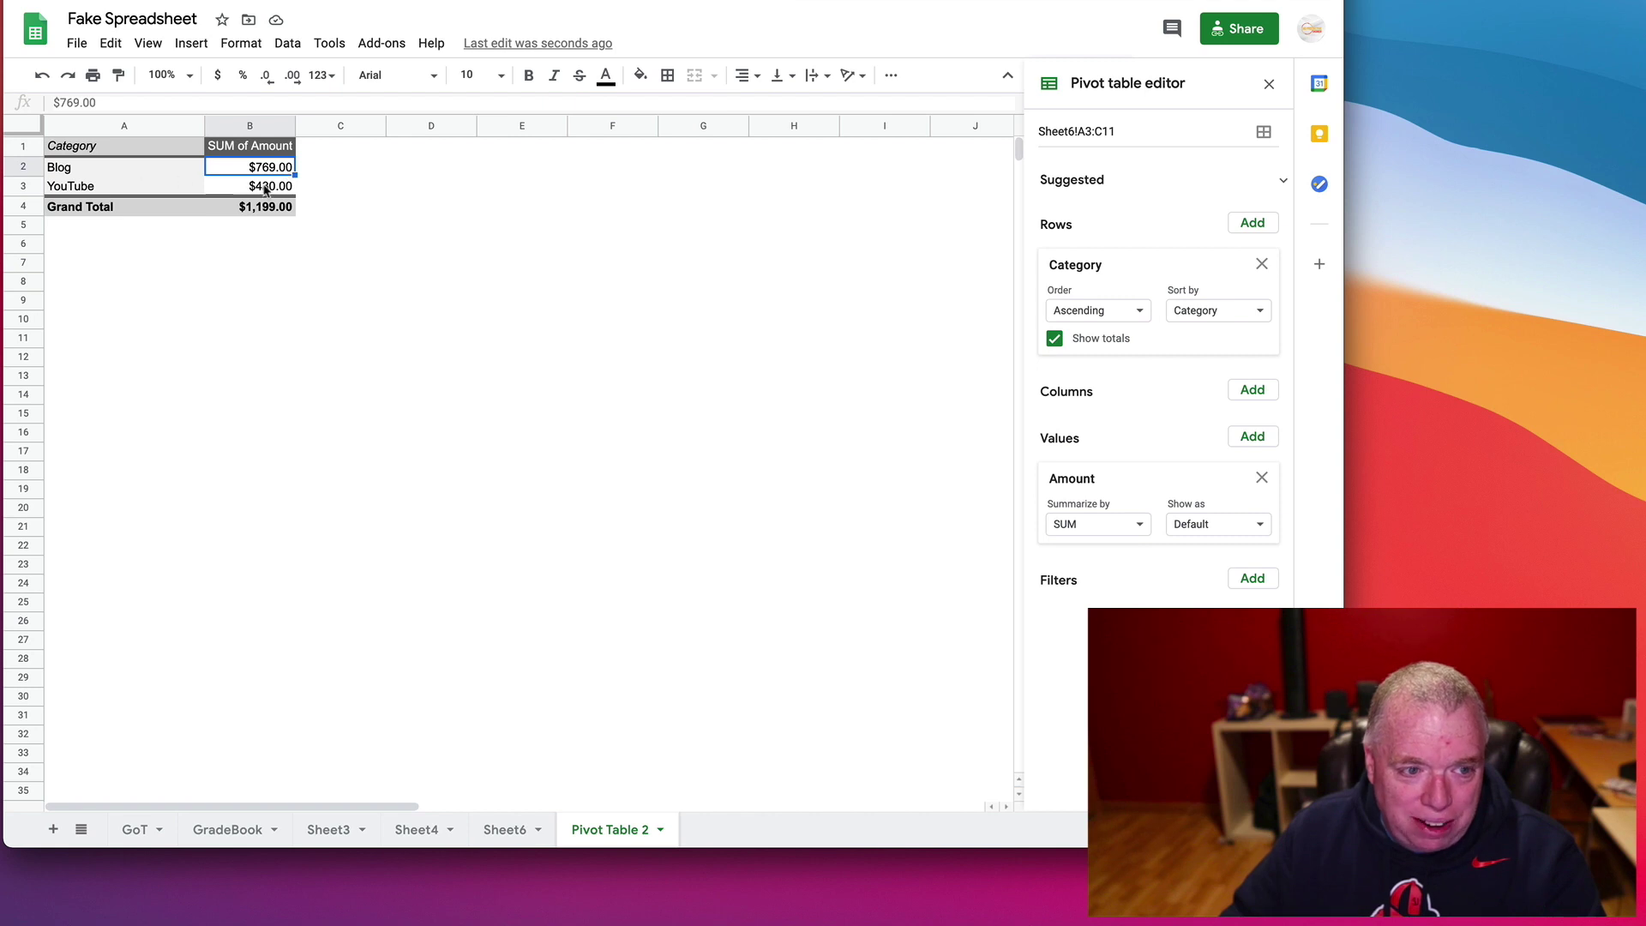